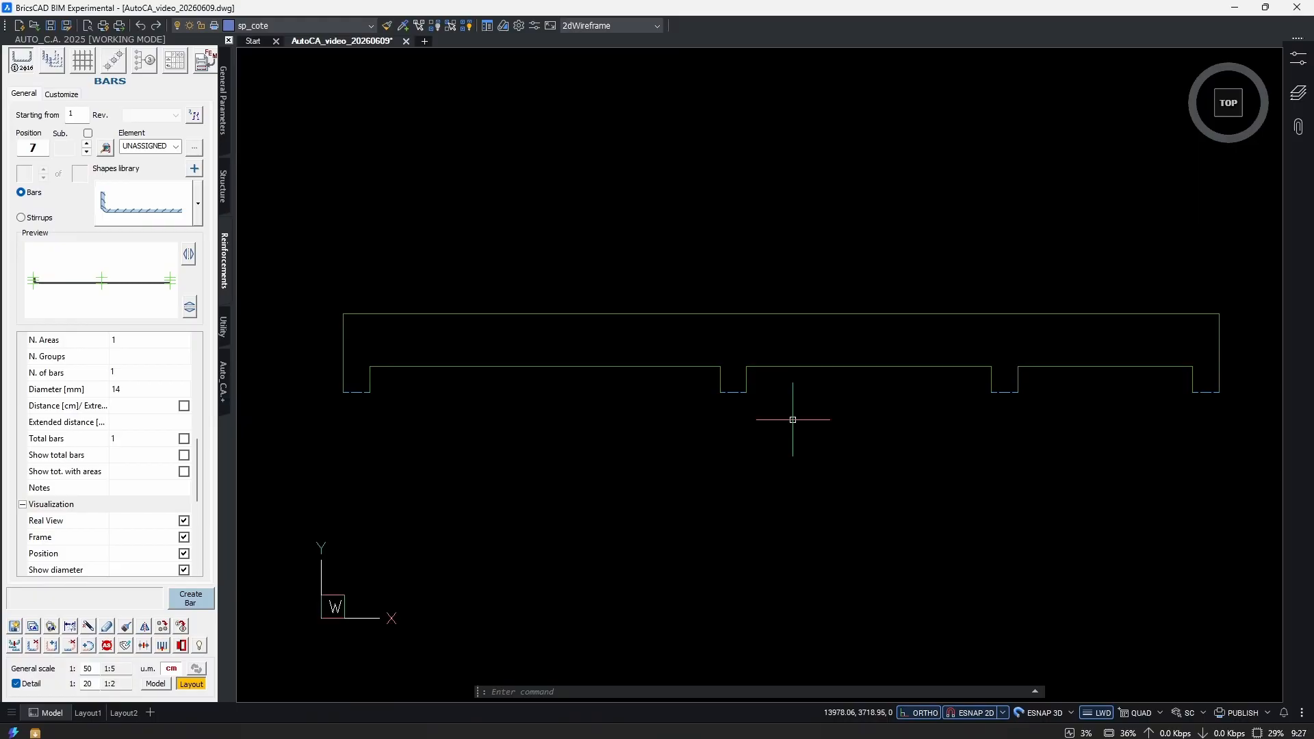
Dimension the clear width of the beam's first, longest span with a linear dimension placed below it.
text(d)
key(Return)
key(Return)
click(654, 367)
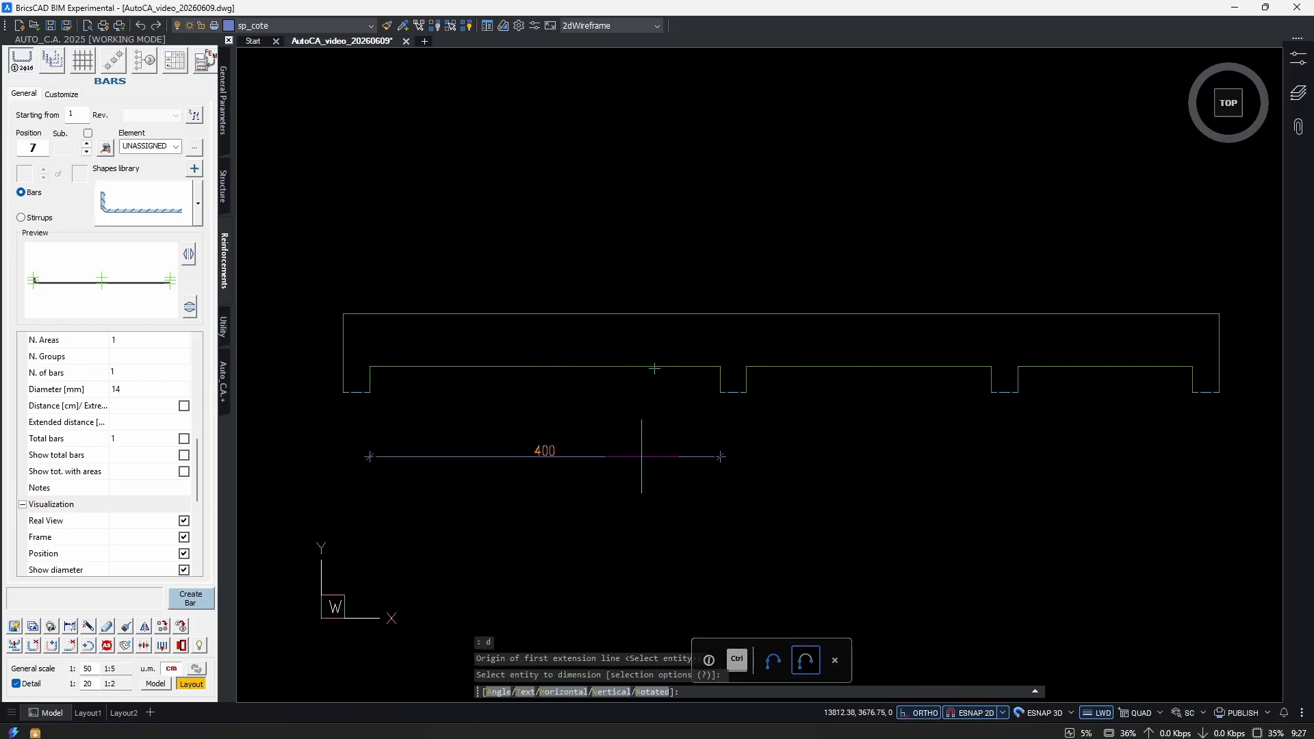
click(642, 456)
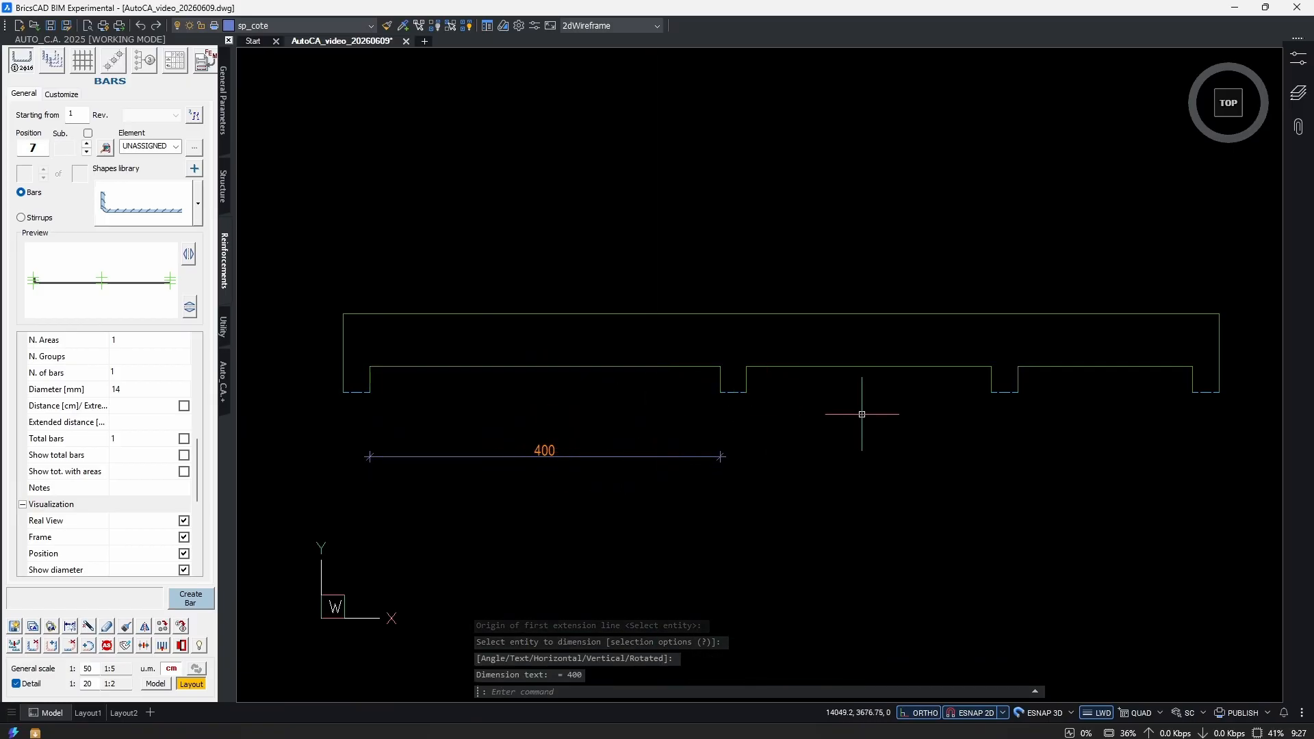
Dimension the clear widths of the middle and last spans, aligned with the first span's dimension line.
key(Return)
key(Return)
click(859, 368)
click(688, 452)
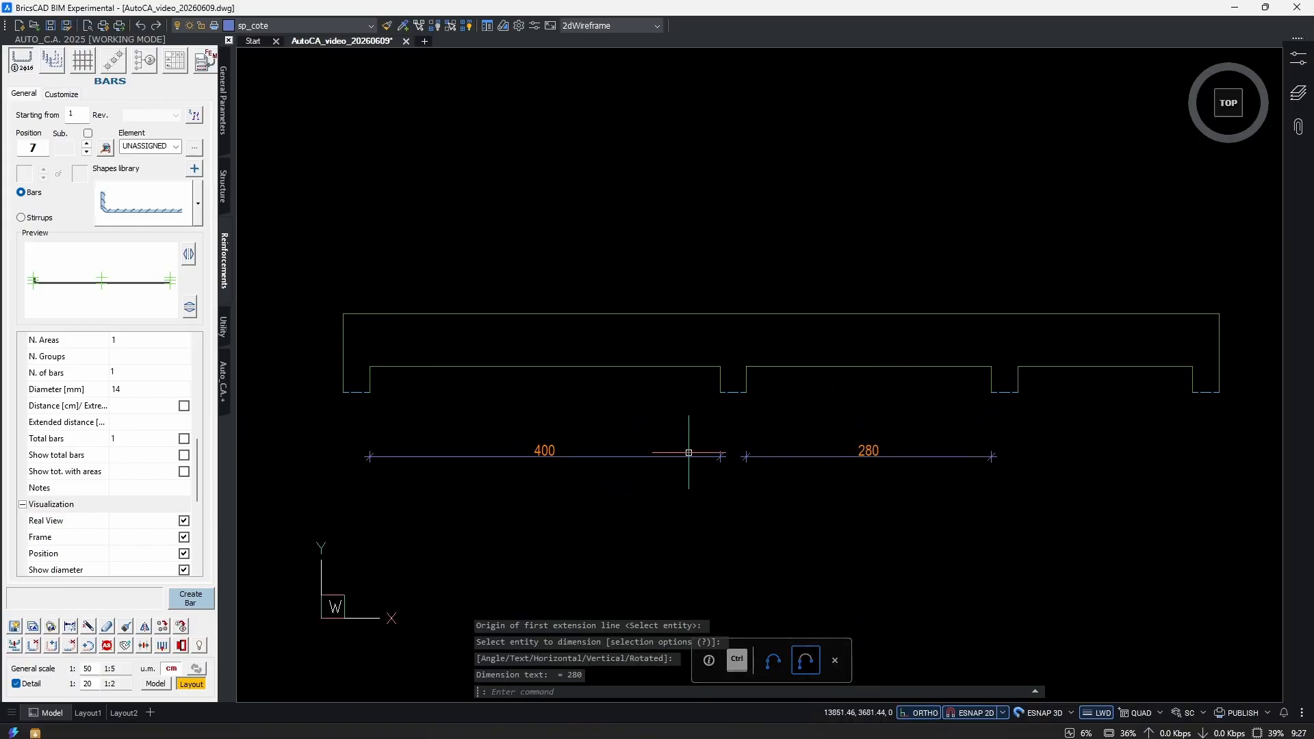
key(Return)
key(Return)
click(1083, 369)
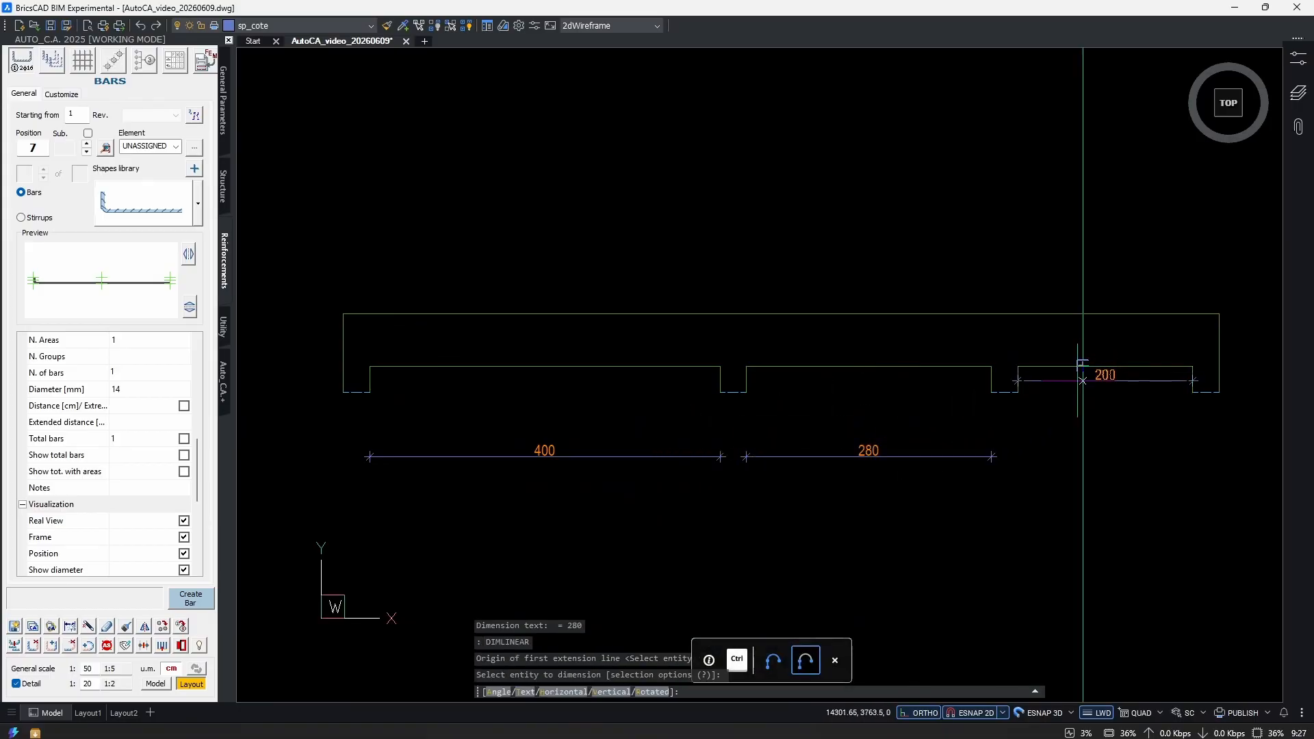
click(968, 454)
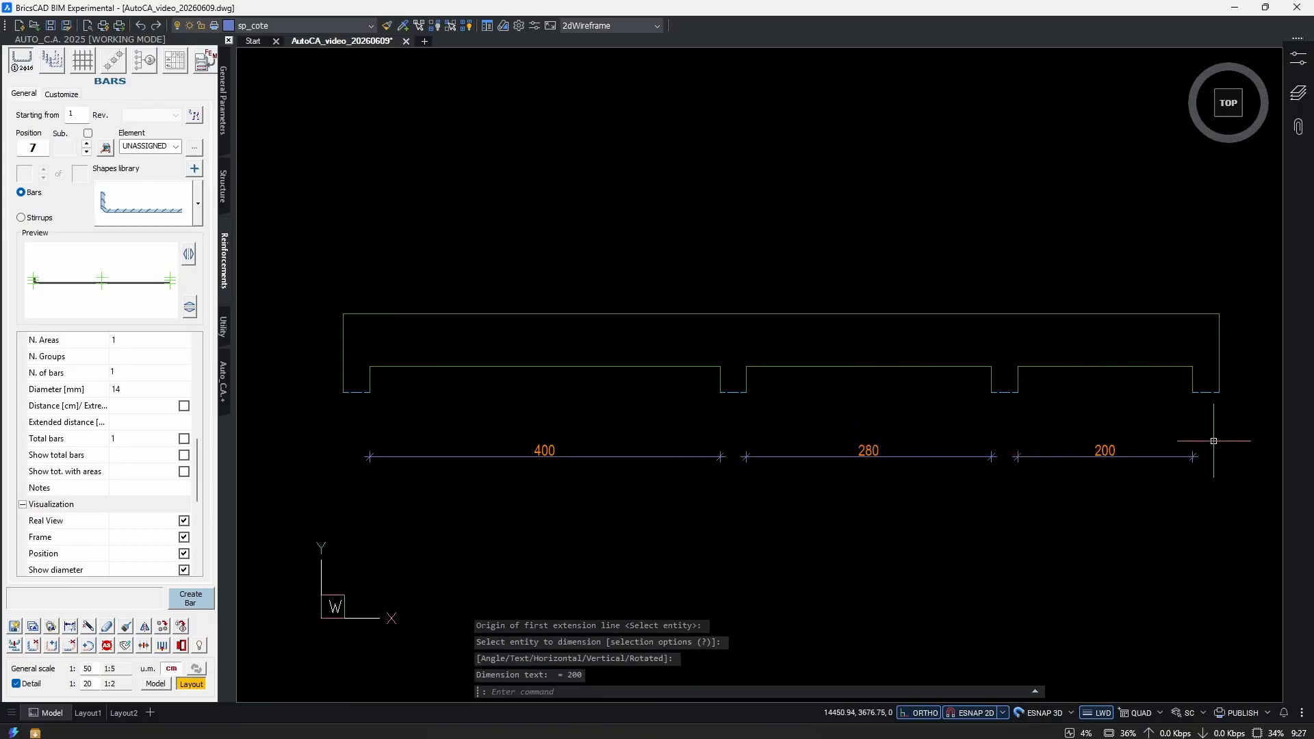
Dimension the beam's height between its underside and top edge, placing the dimension outside the left end.
text(d)
key(Return)
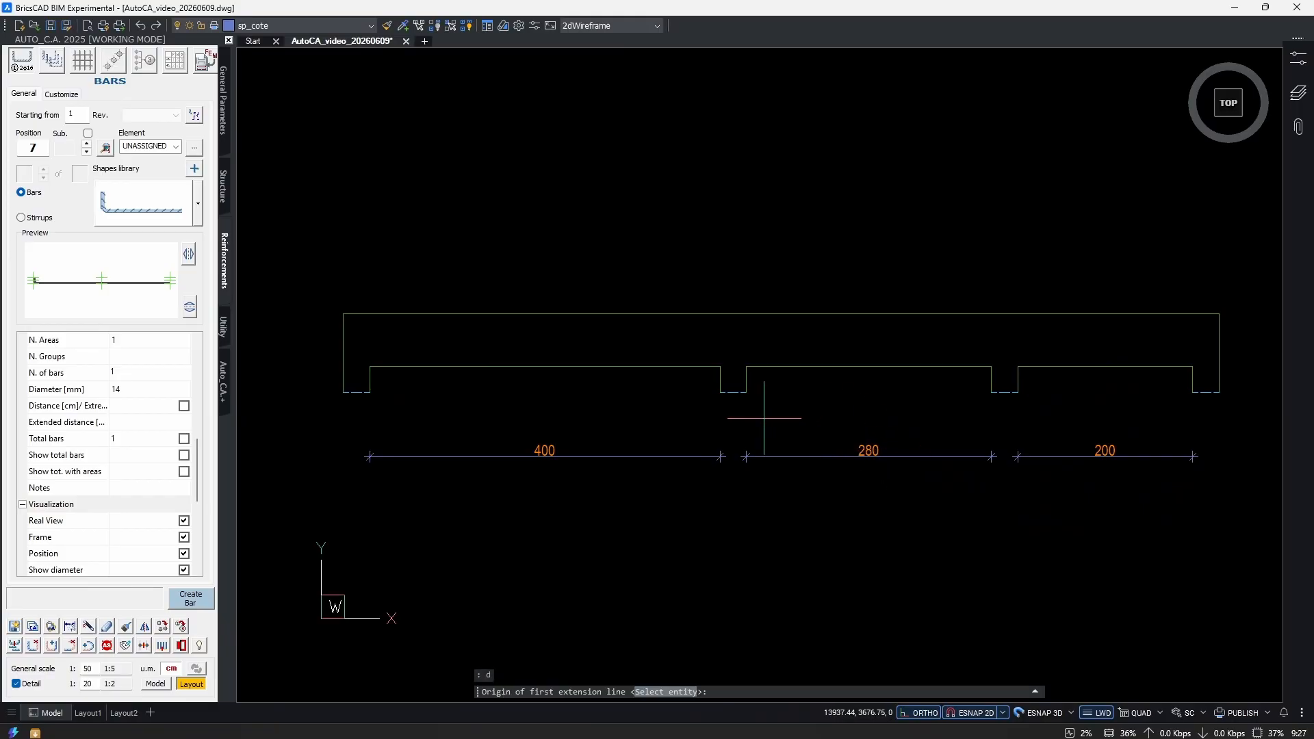
click(435, 367)
click(421, 314)
middle_drag(381, 343, 540, 321)
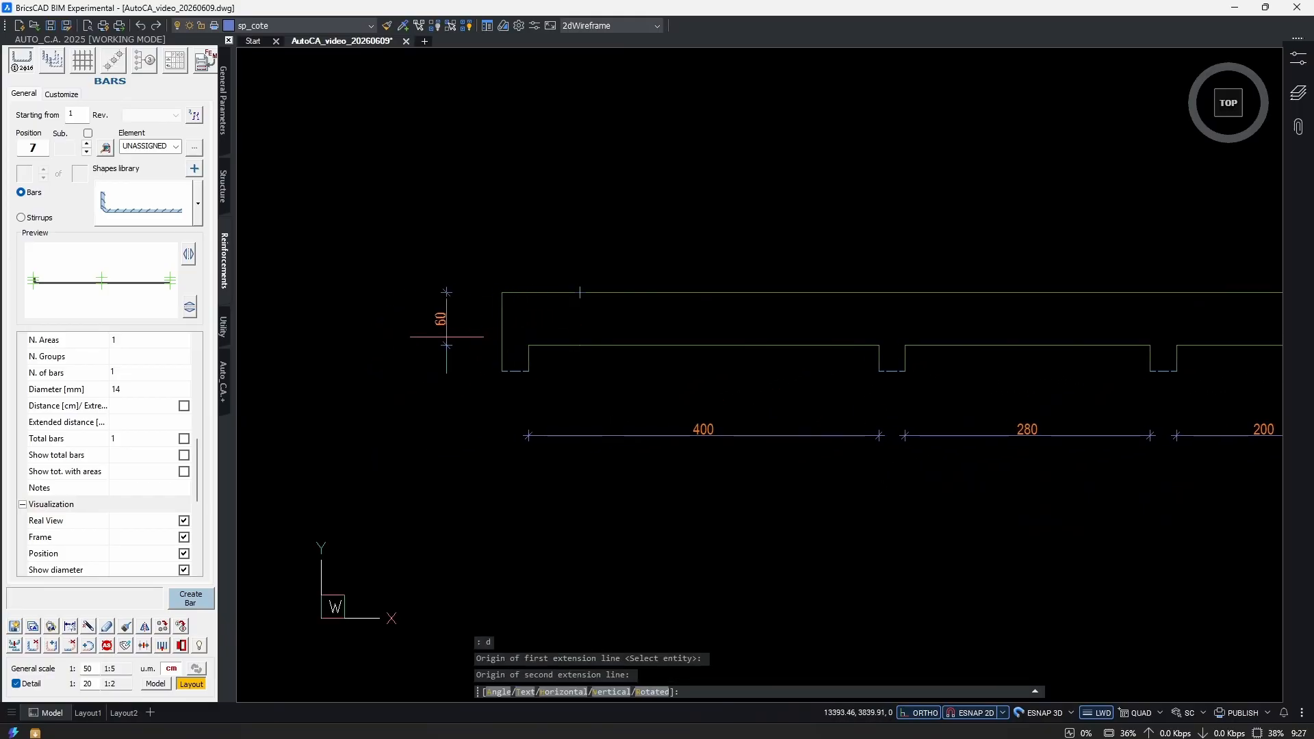
click(447, 336)
Draw the beam's cross-section as a narrow rectangle beyond its right end, matching the beam's height.
middle_drag(800, 383, 666, 402)
text(rec)
key(Return)
middle_drag(1025, 429, 525, 446)
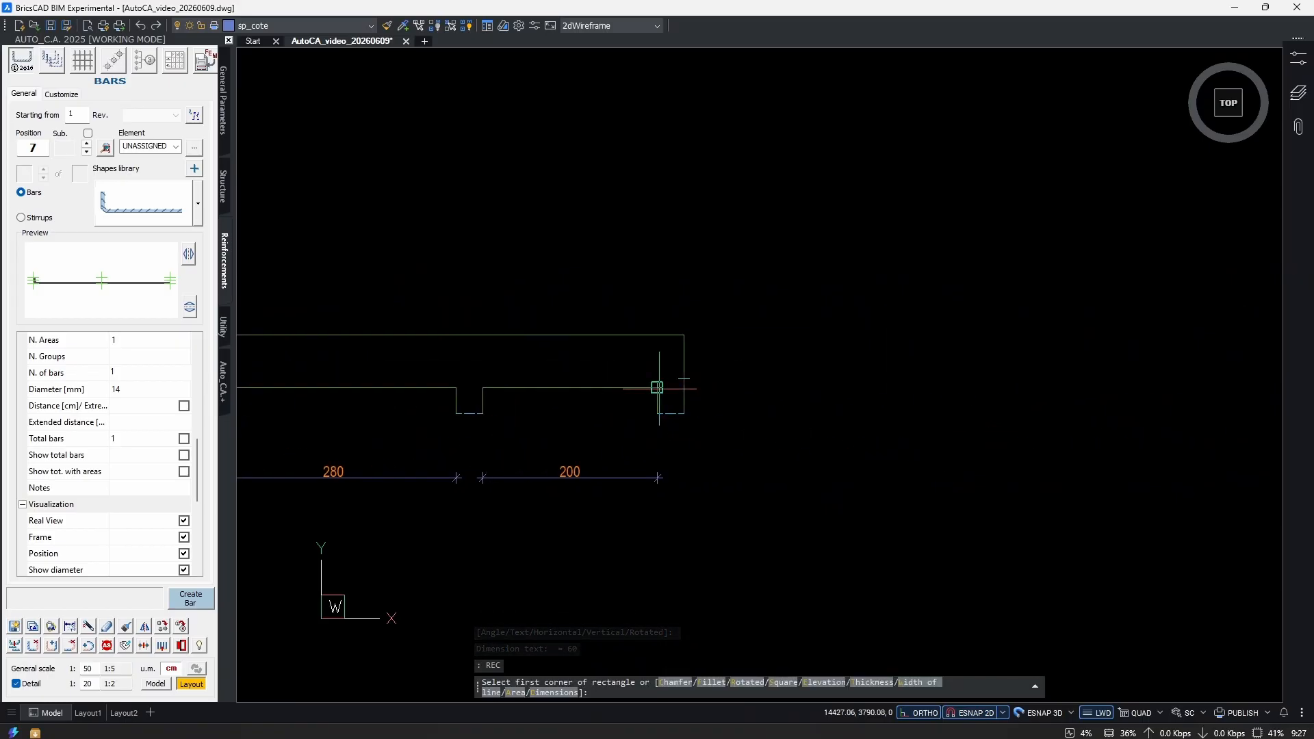
click(827, 388)
click(854, 335)
Match the properties of the cross-section rectangle to those of the beam outline.
middle_drag(890, 421, 930, 426)
text(ma)
key(Return)
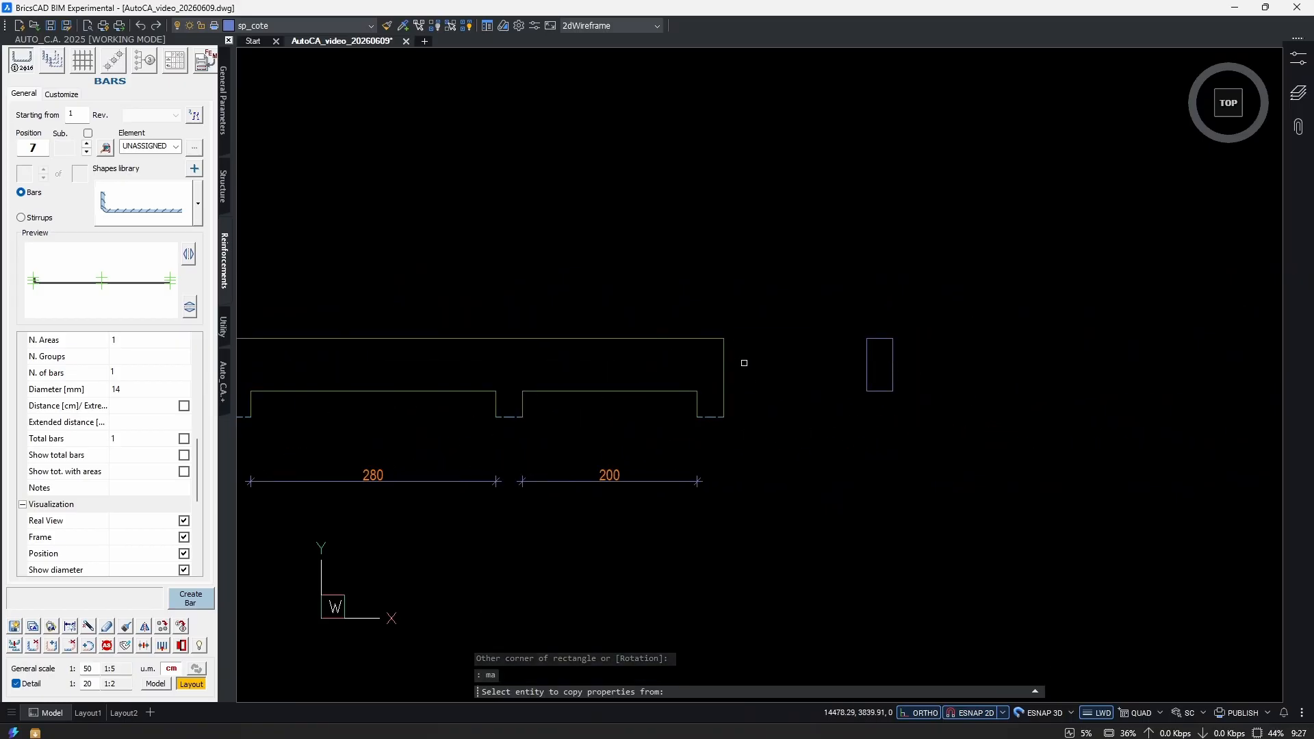
click(723, 348)
click(918, 317)
click(853, 404)
key(Return)
Examine the whole beam elevation together with its span dimensions and the separate cross-section.
middle_drag(517, 410, 870, 397)
middle_drag(644, 372, 833, 367)
scroll(834, 367, down, 1)
scroll(833, 367, up, 1)
middle_drag(949, 361, 779, 367)
scroll(760, 369, down, 1)
middle_drag(706, 395, 736, 399)
scroll(736, 399, up, 1)
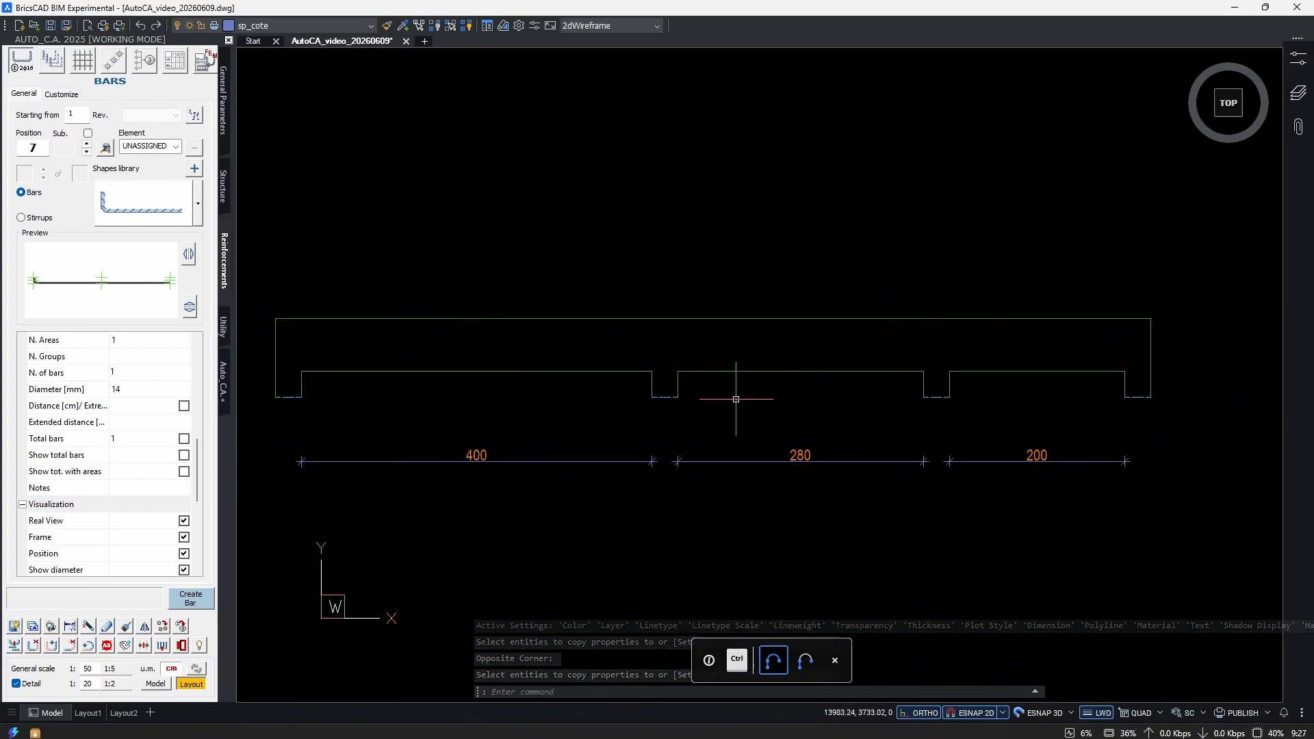
scroll(757, 400, down, 1)
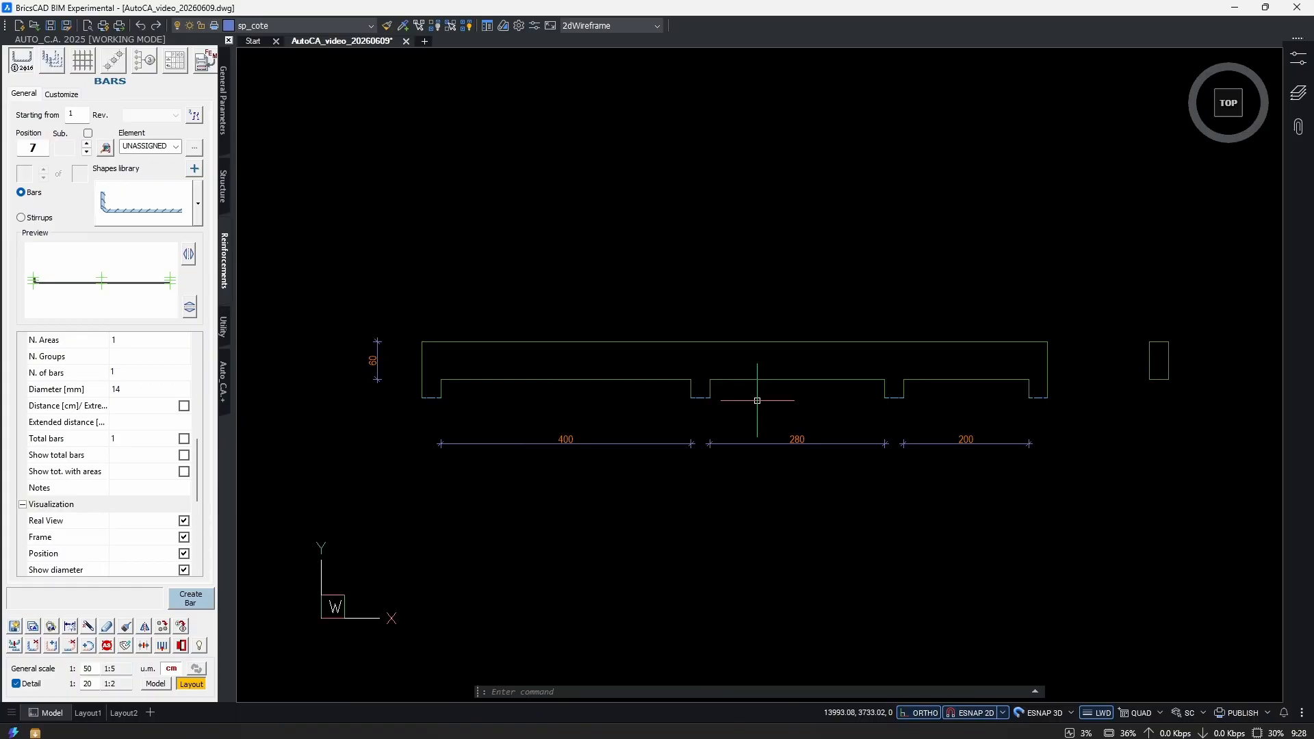
Configure an L-shaped bar from the shapes library with a 3 cm real cover and its view set to Both bars.
click(198, 204)
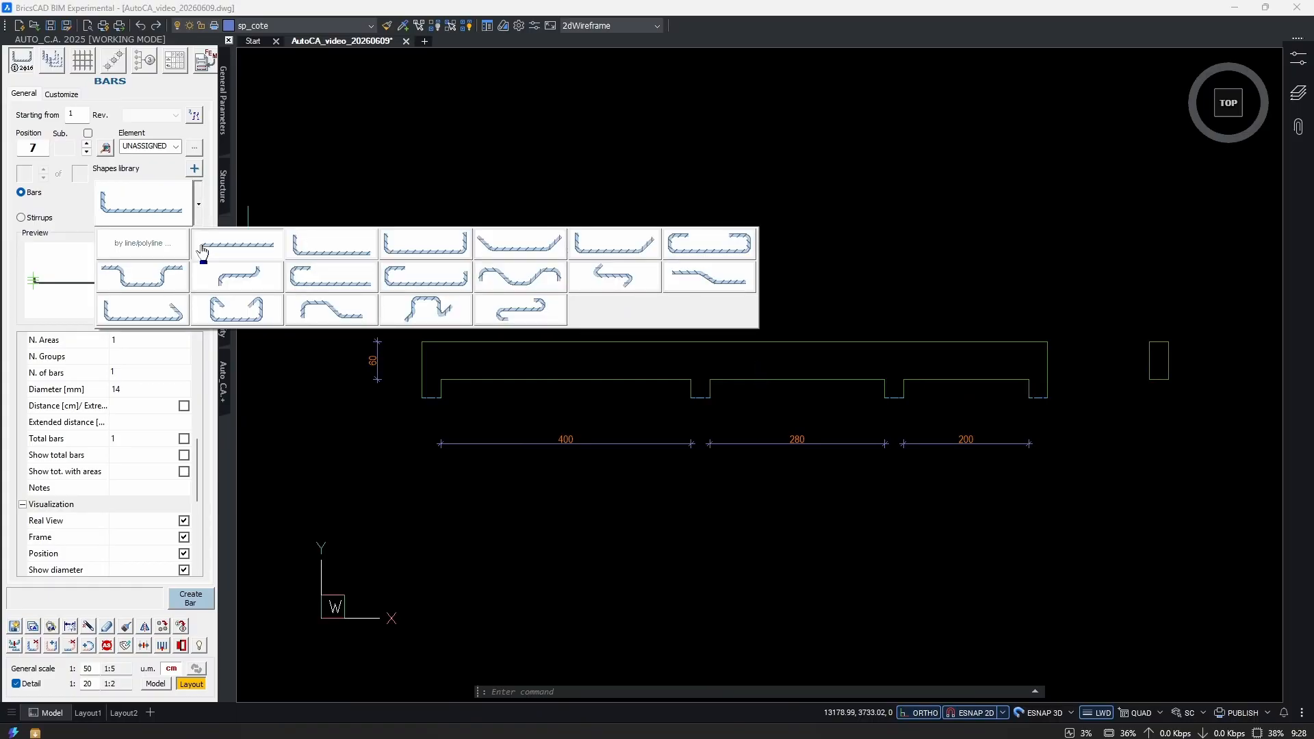
click(334, 248)
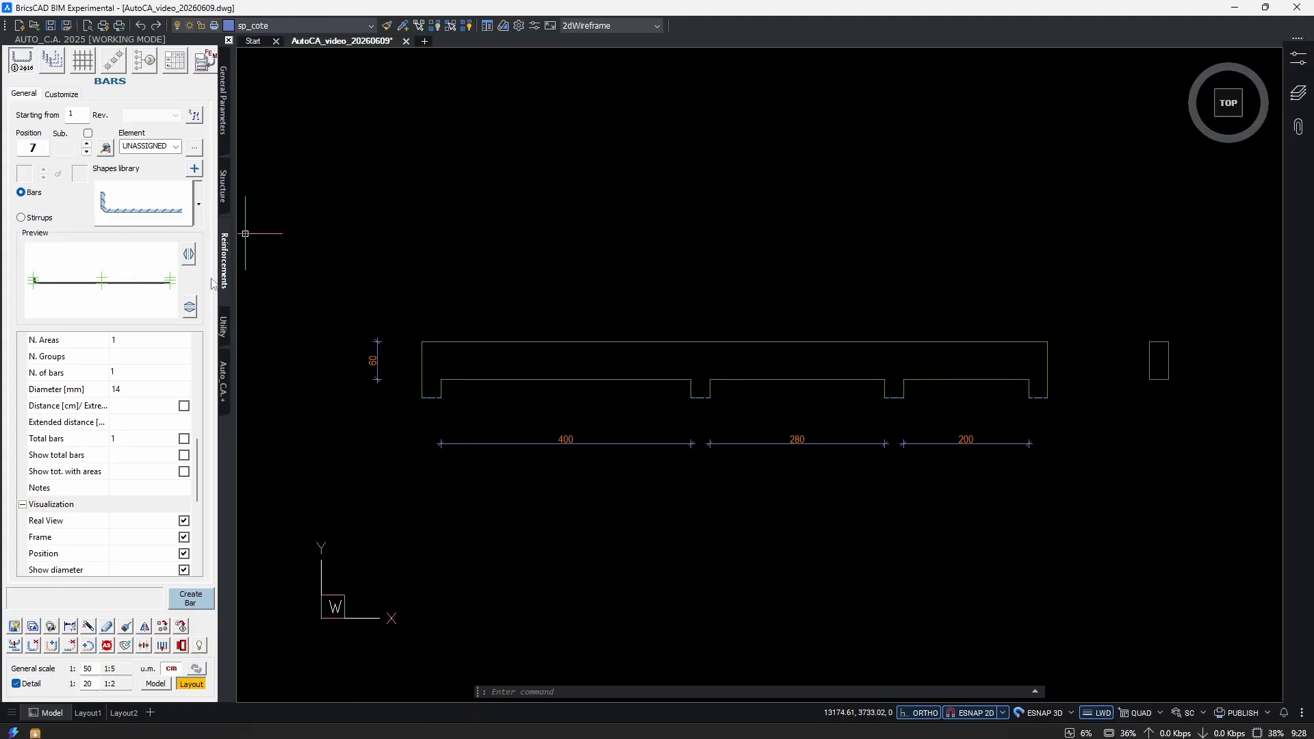
scroll(112, 397, up, 5)
click(134, 353)
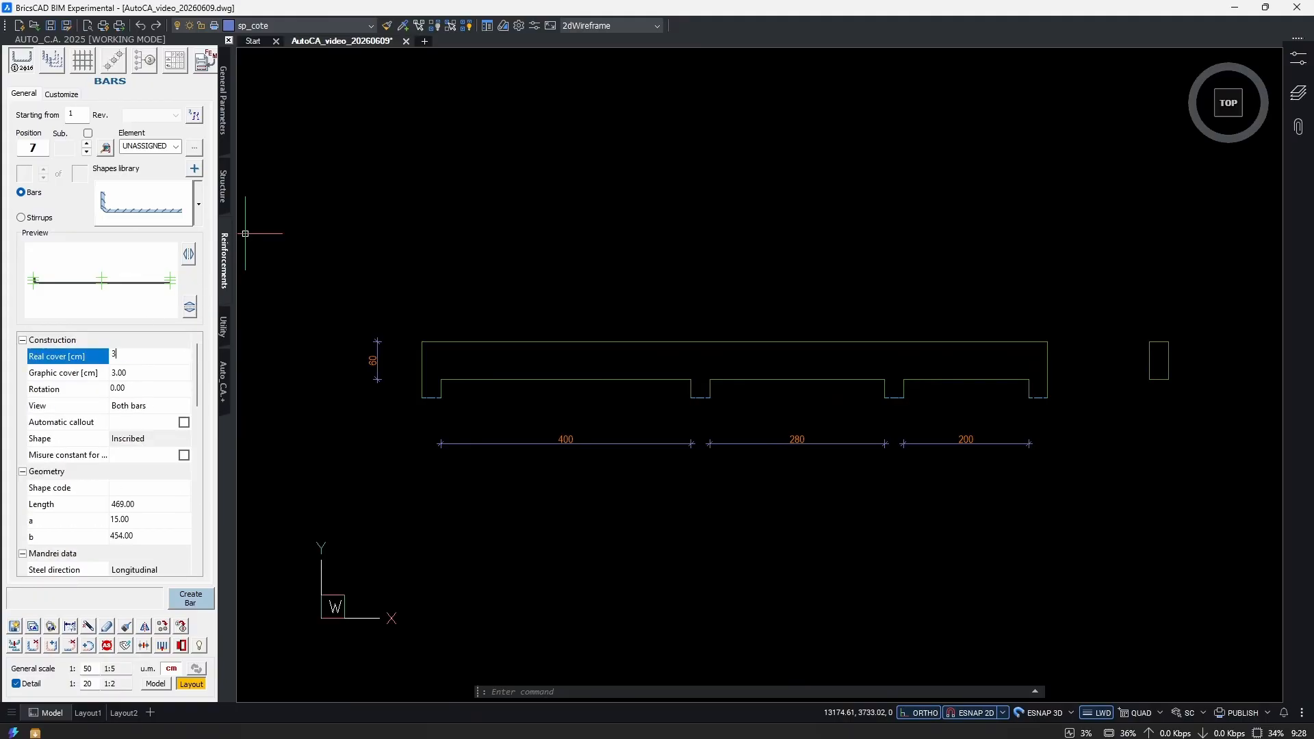
key(Tab)
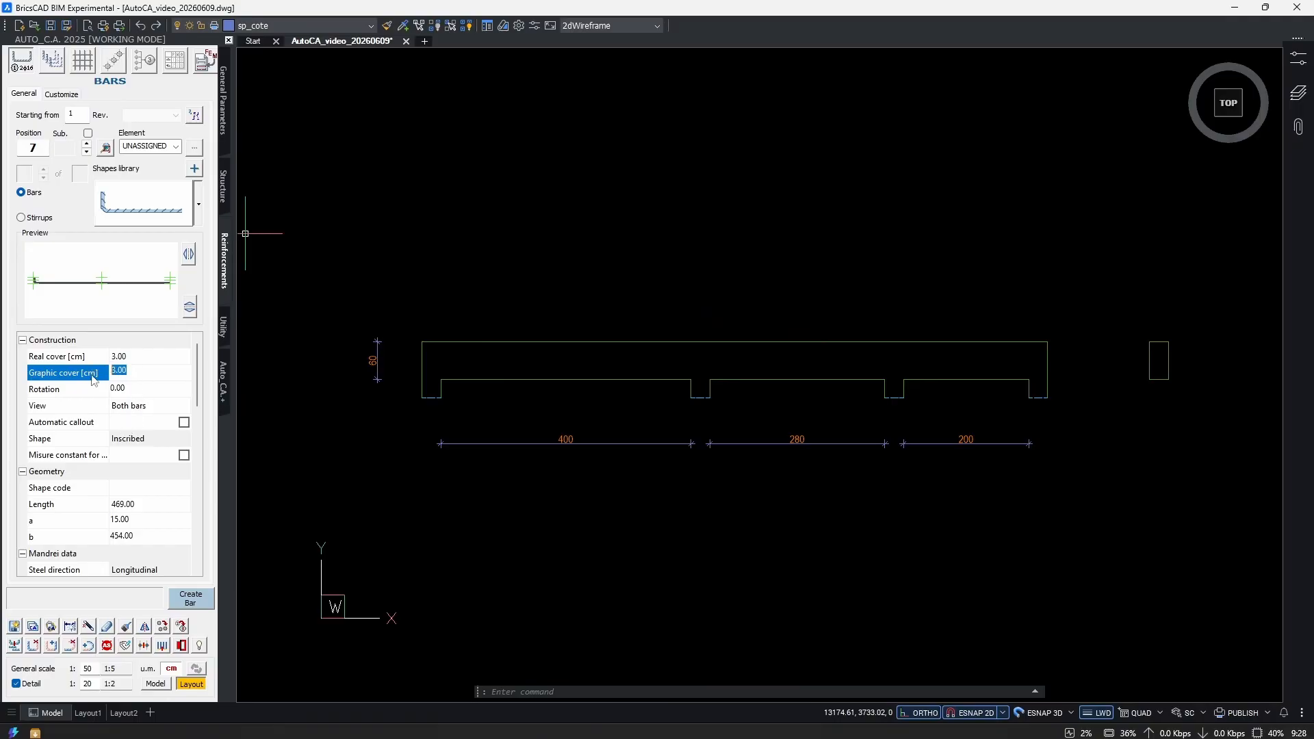
click(152, 407)
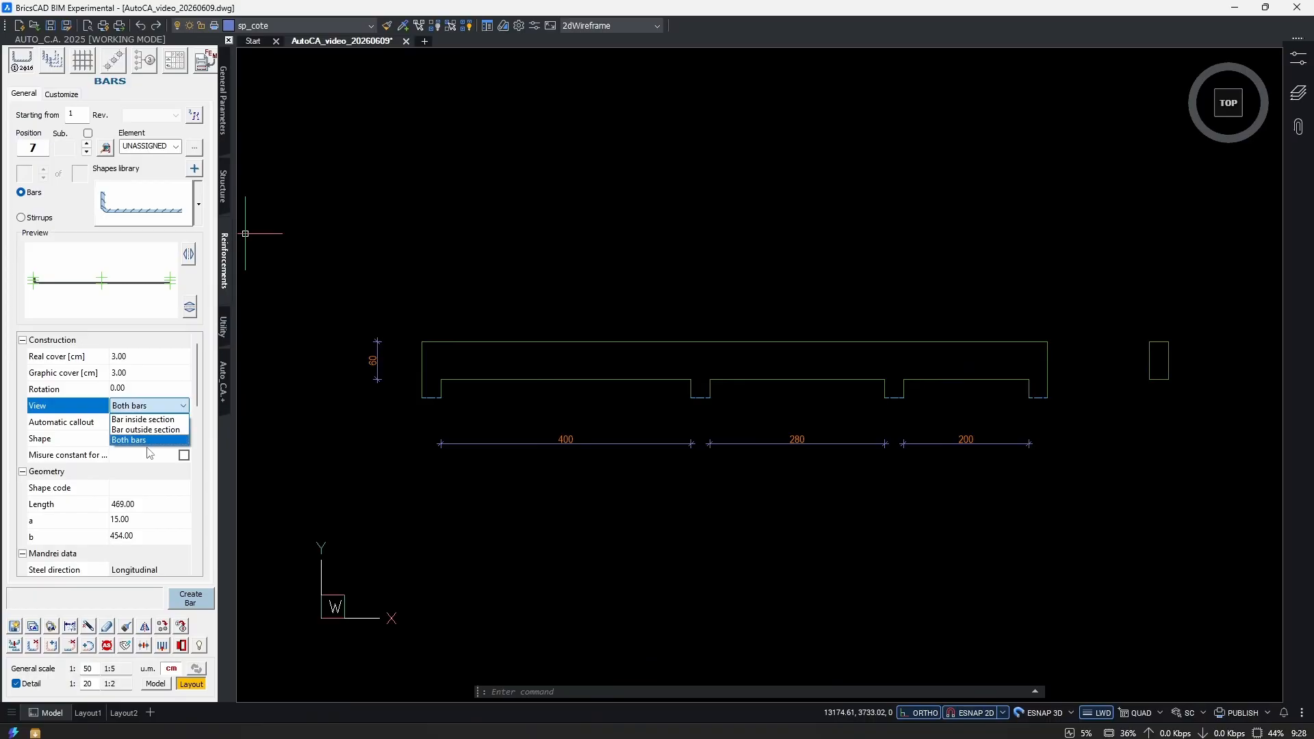
click(148, 440)
Examine the beam's left end, first span and supports where the reinforcement bar has to fit.
scroll(480, 384, up, 5)
scroll(478, 411, down, 2)
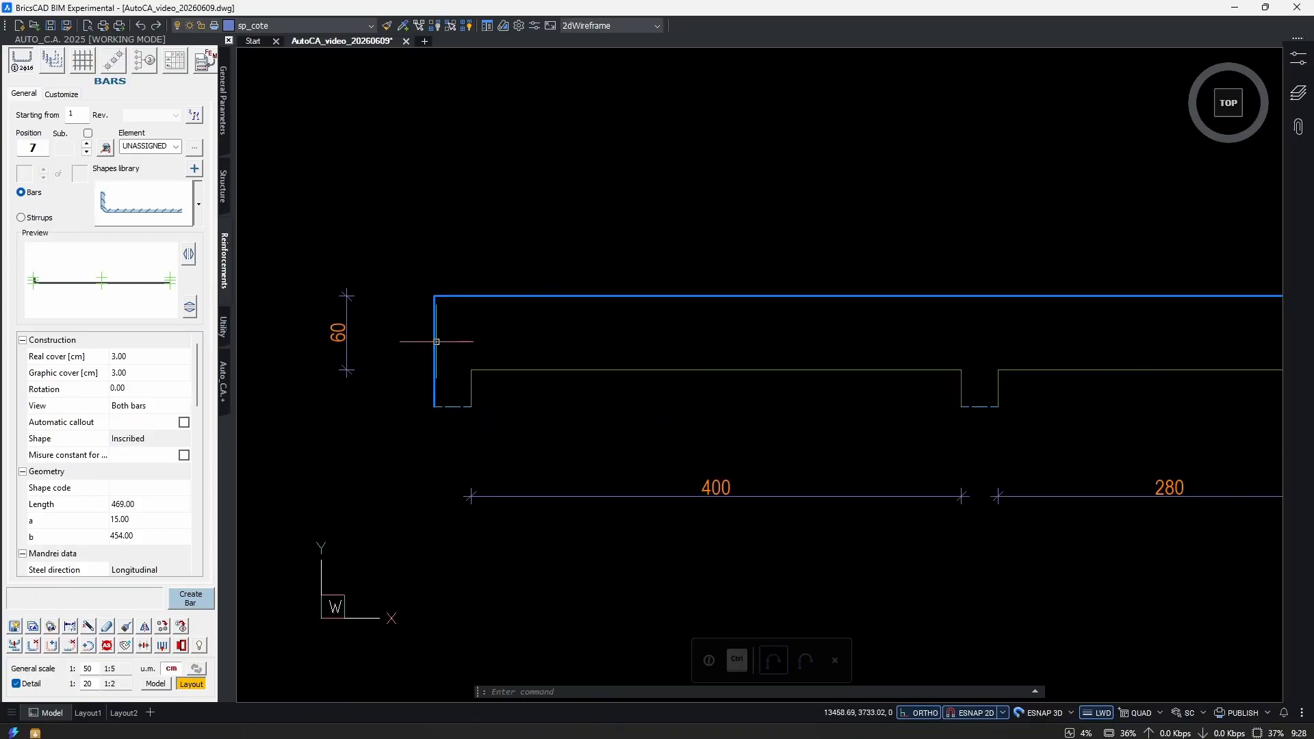
scroll(432, 352, up, 2)
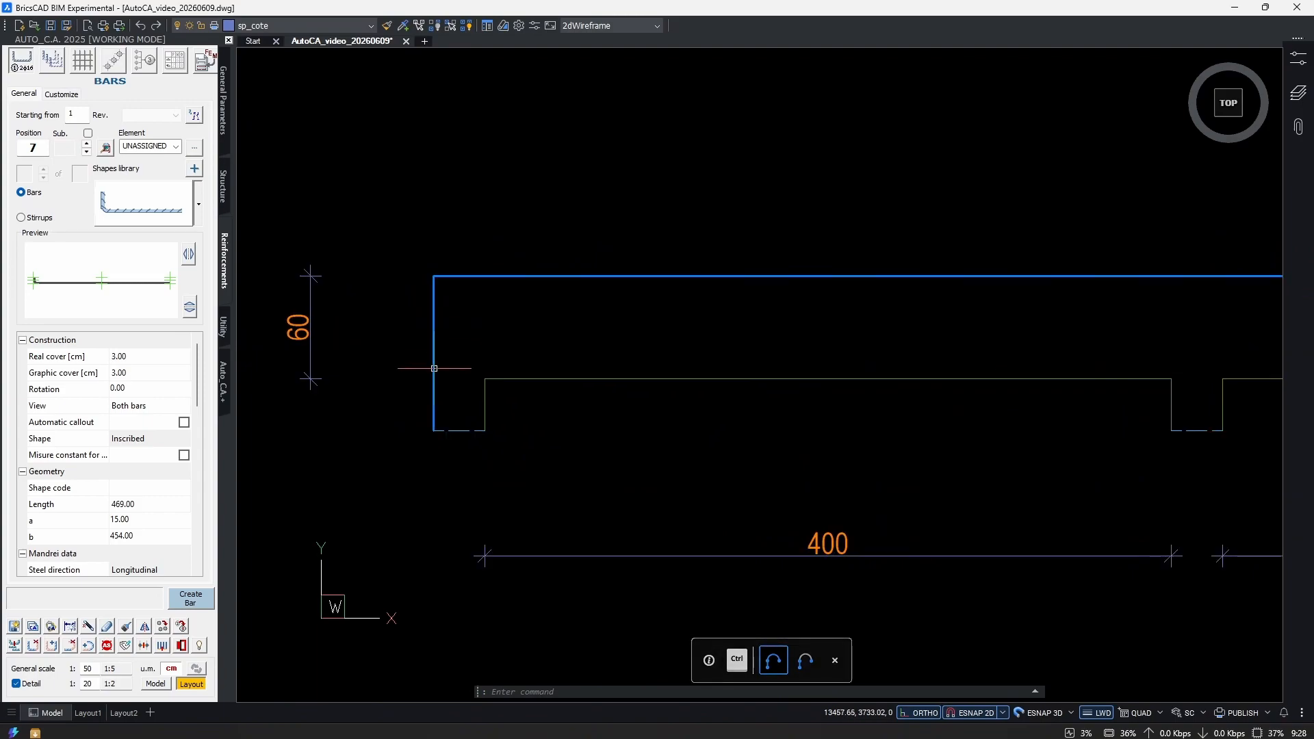
scroll(651, 425, down, 3)
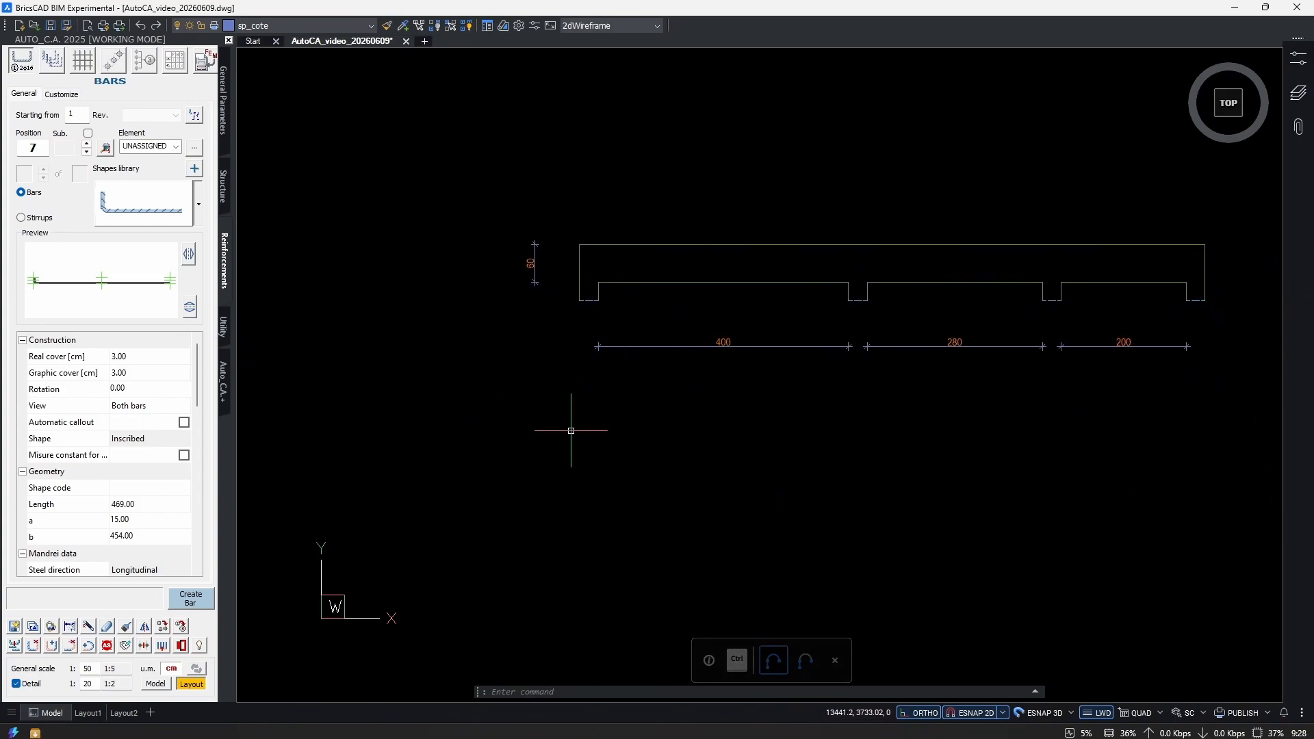
scroll(685, 308, up, 3)
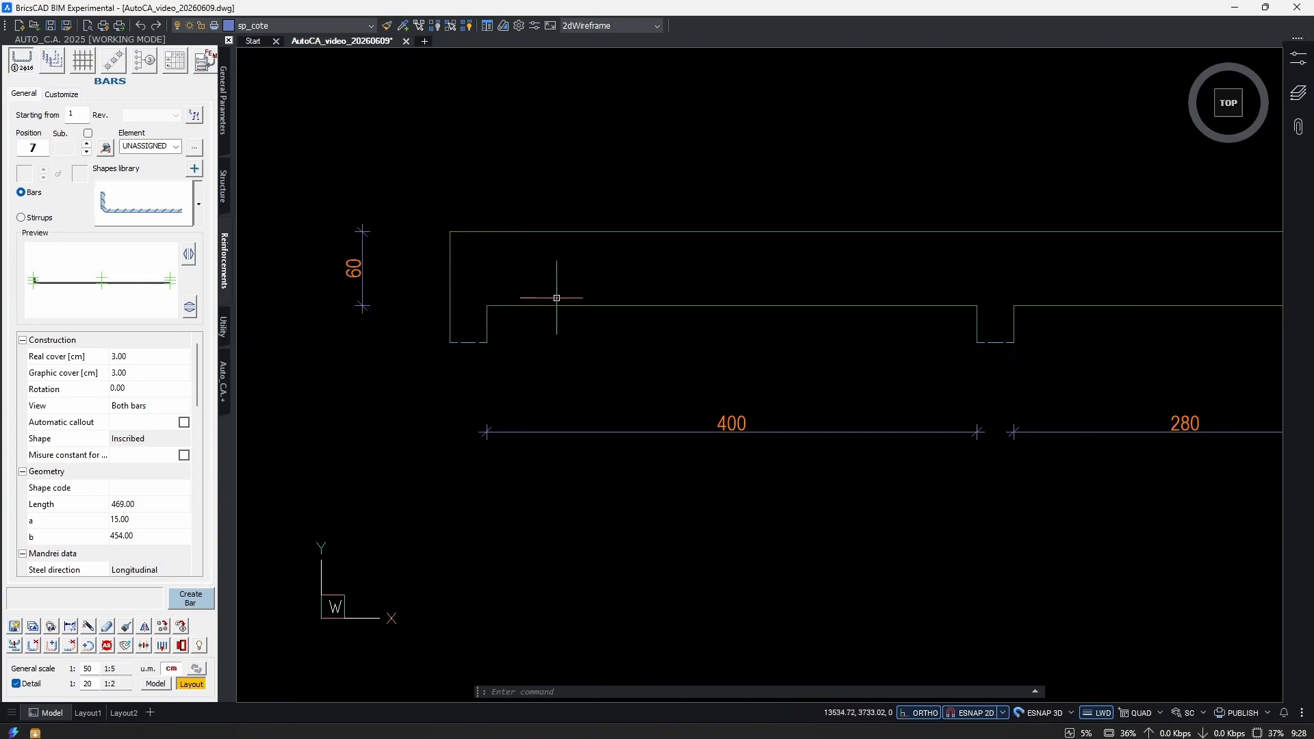
scroll(712, 342, down, 3)
middle_drag(695, 404, 678, 341)
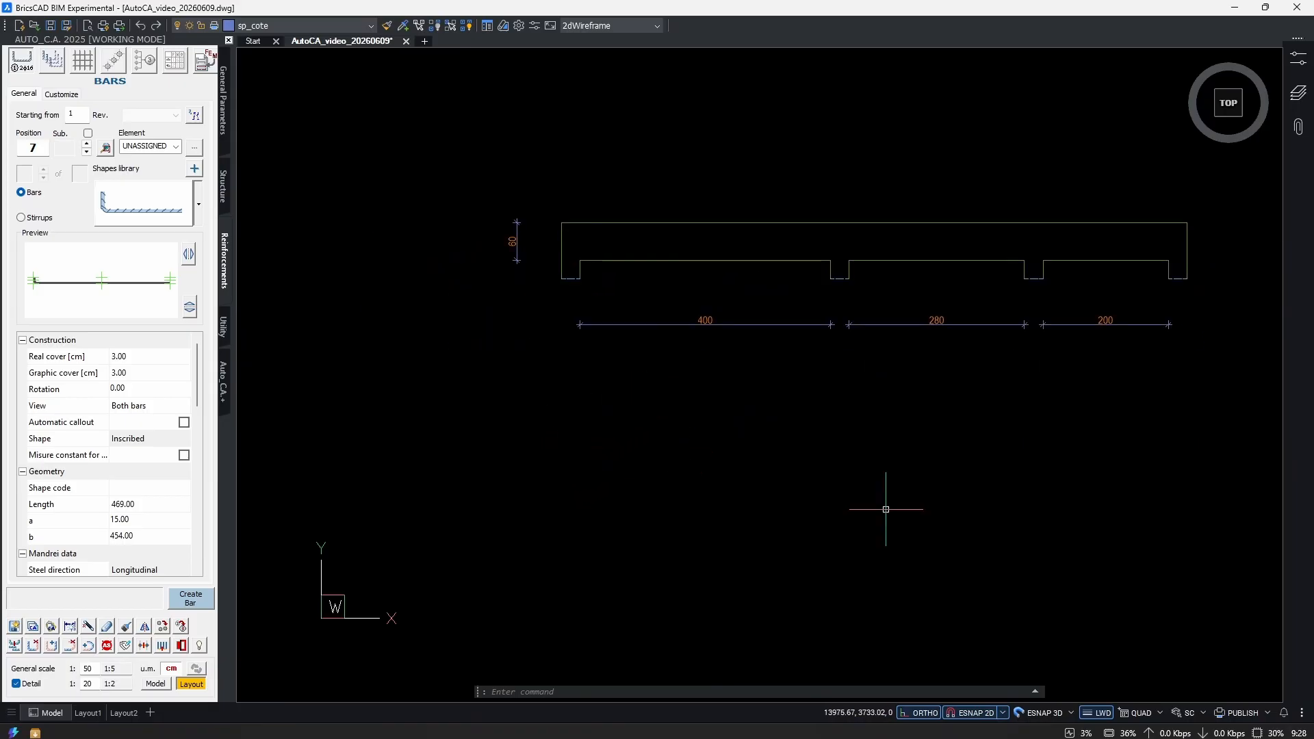
scroll(945, 363, up, 2)
Set segment b of the L-shaped bar to 100 cm.
scroll(103, 480, down, 2)
click(147, 438)
text(100)
key(Return)
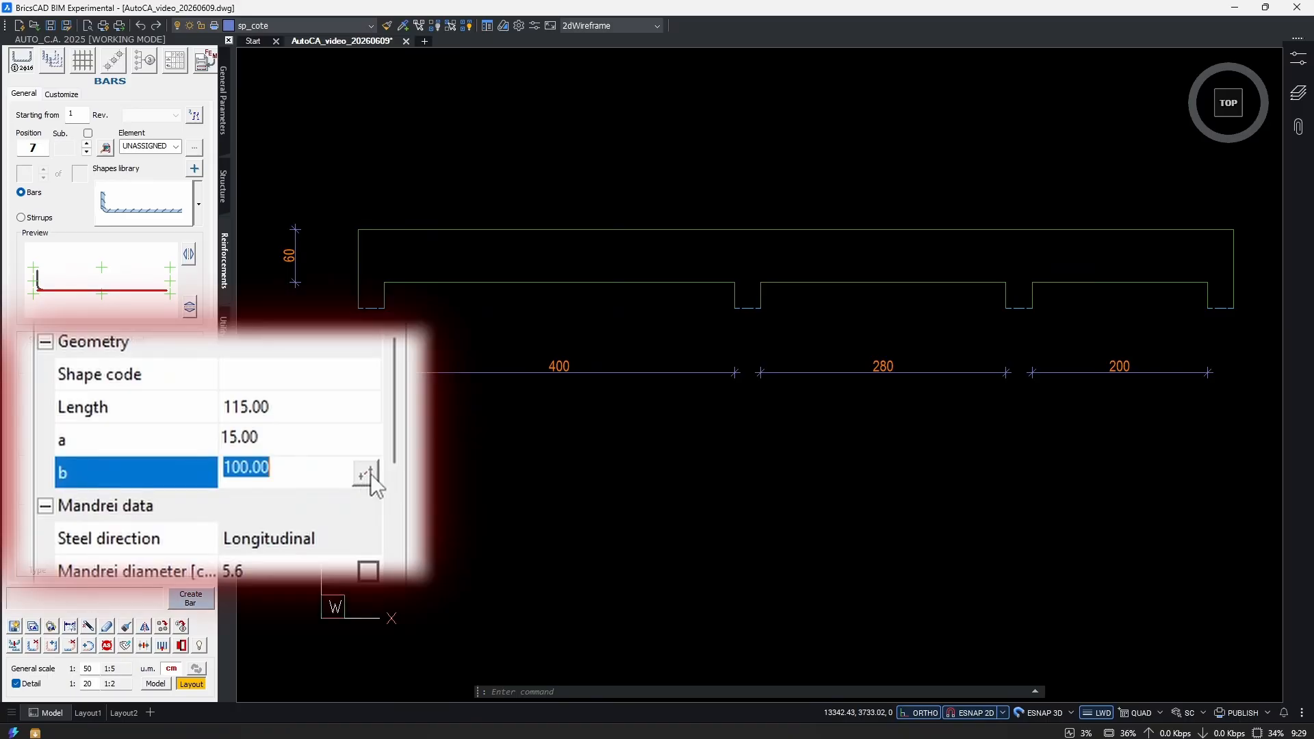
Define the bar's segment b from the drawing, picking the second support's far upper corner and the beam's left end face.
click(371, 474)
scroll(335, 267, up, 5)
middle_drag(731, 318, 683, 358)
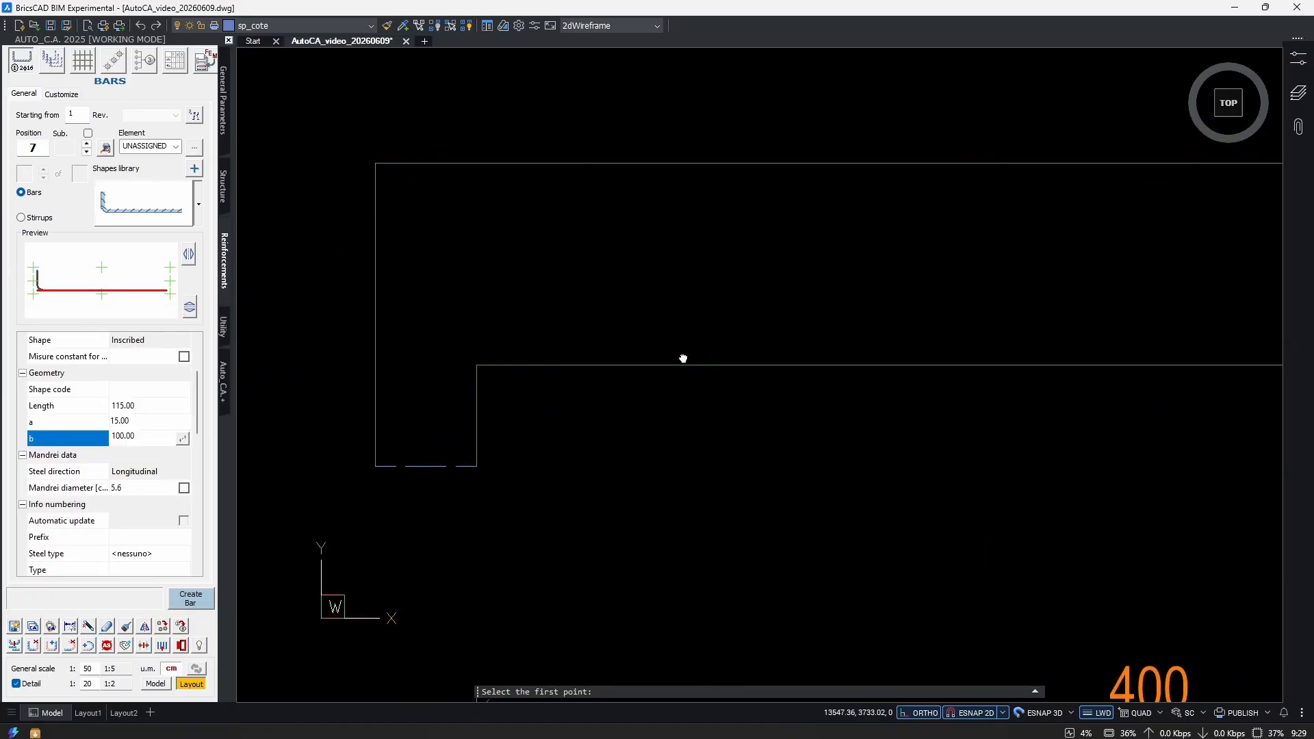
scroll(554, 399, down, 3)
middle_drag(1094, 398, 917, 377)
click(1076, 361)
middle_drag(308, 350, 503, 357)
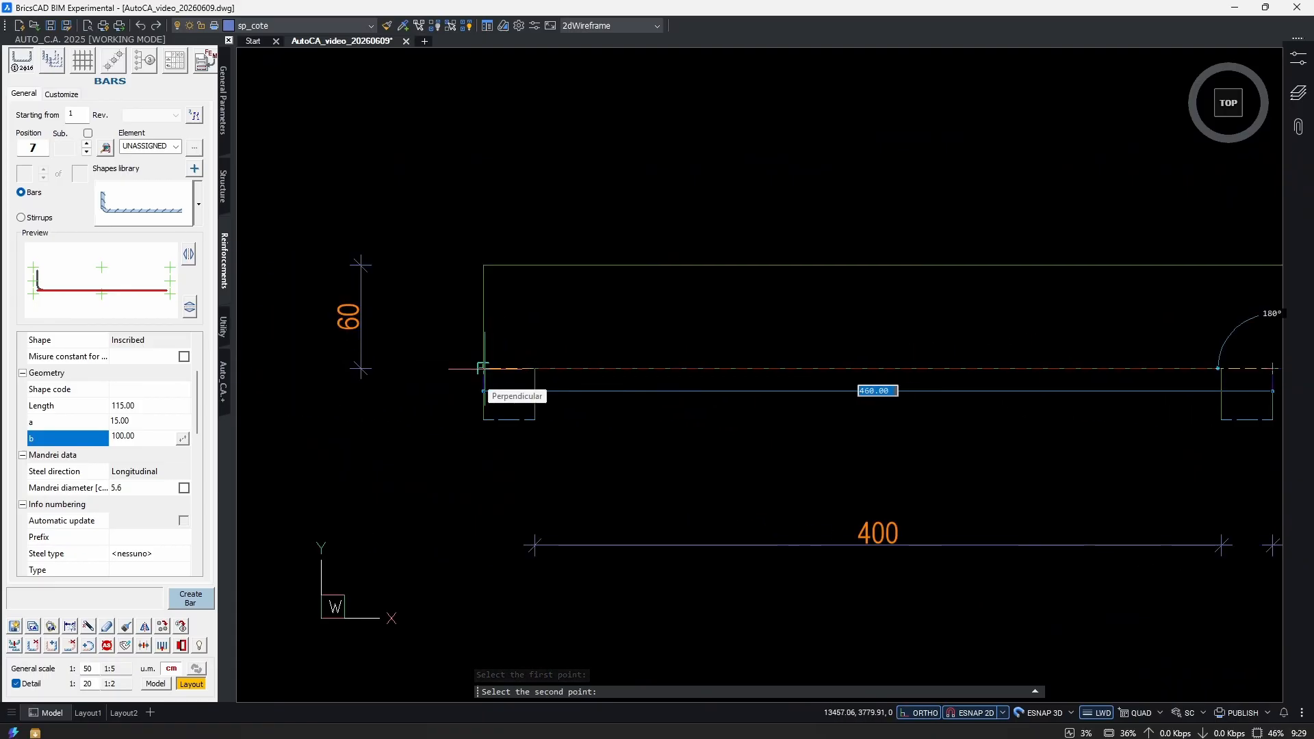
click(484, 368)
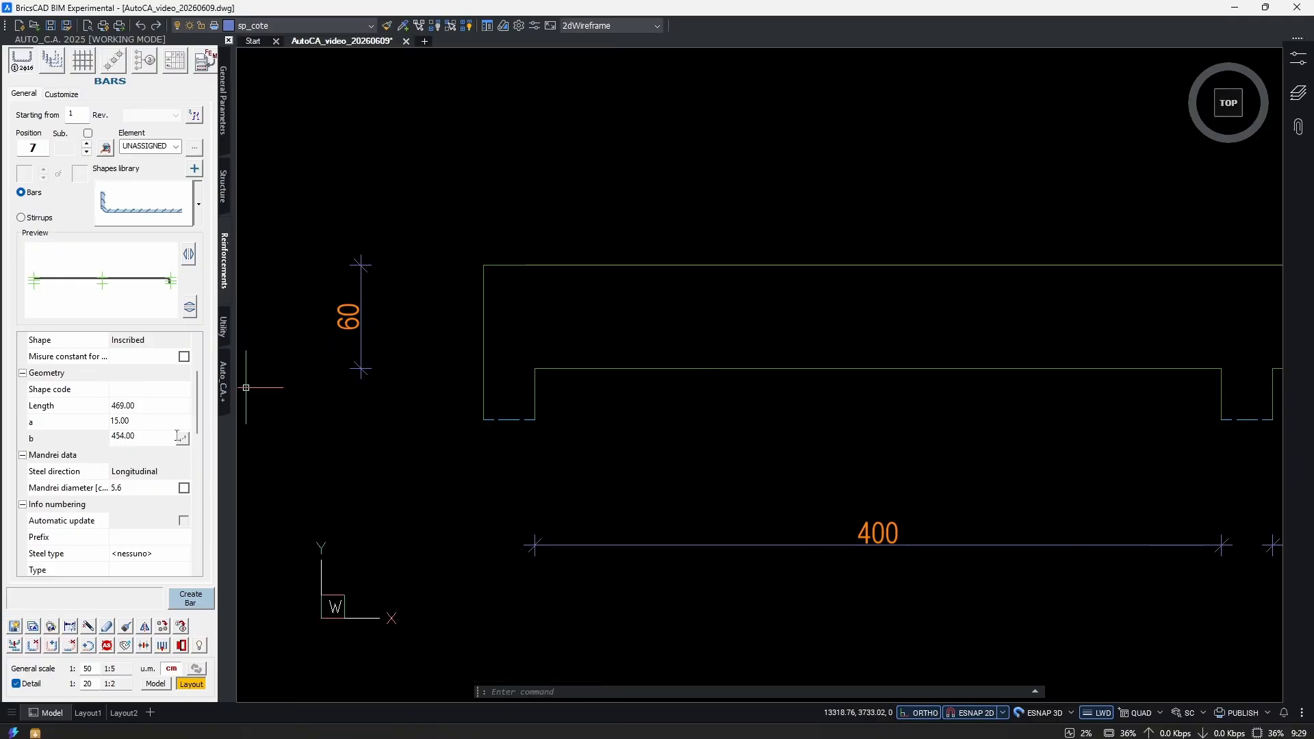
Set the number of bars to 1 and the bar diameter to 14 mm.
scroll(293, 322, down, 2)
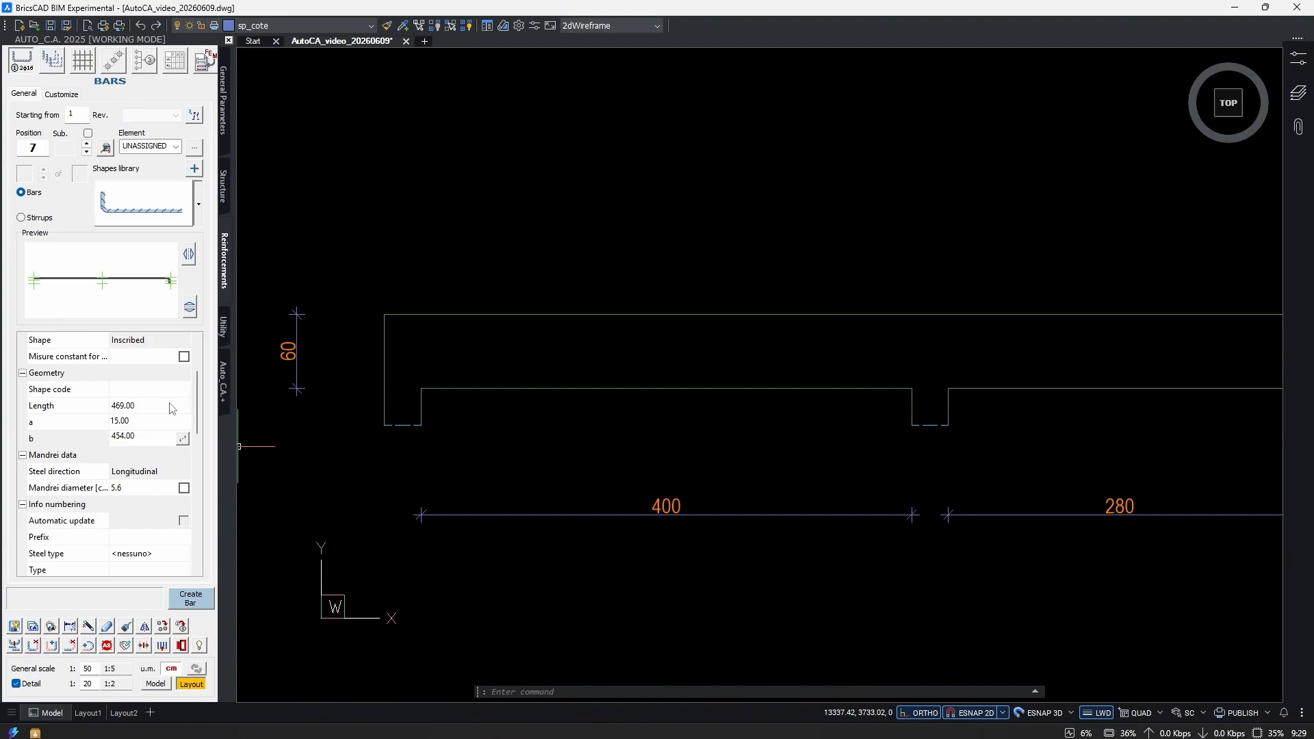
scroll(133, 420, down, 4)
click(133, 421)
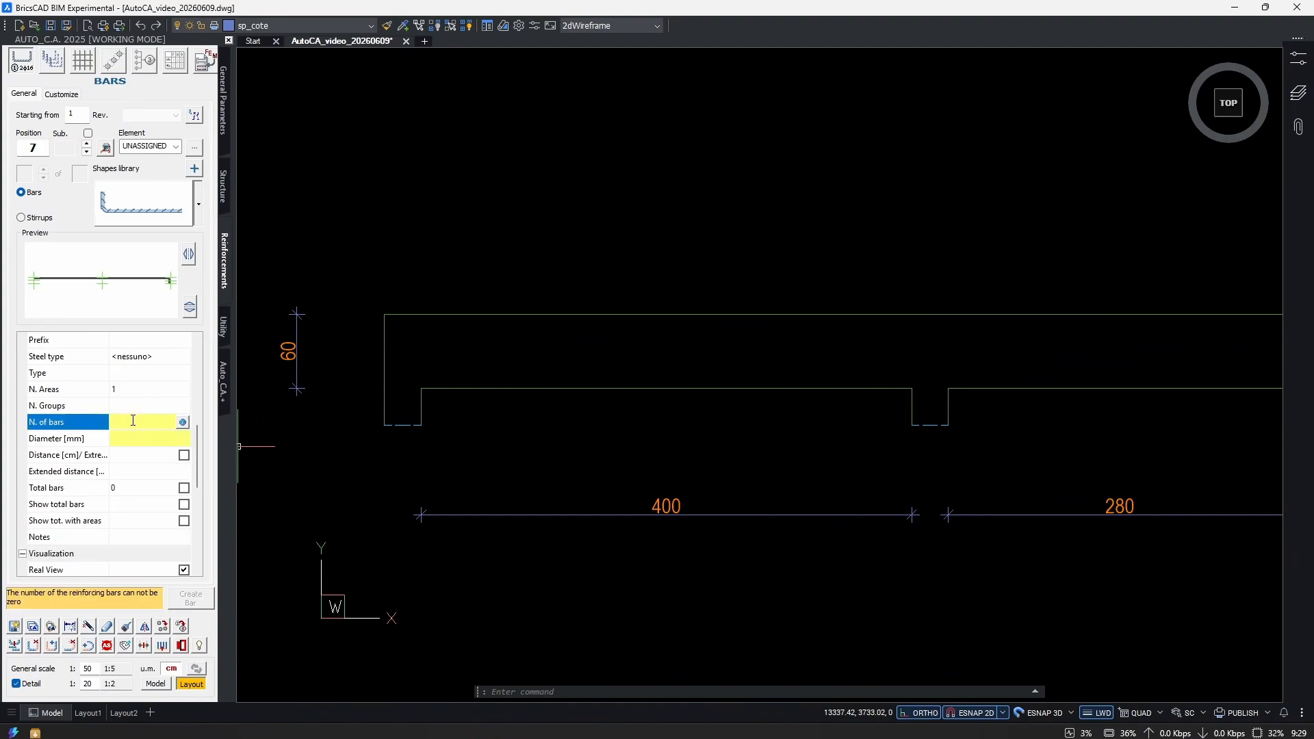
click(135, 438)
click(135, 421)
text(1)
key(Tab)
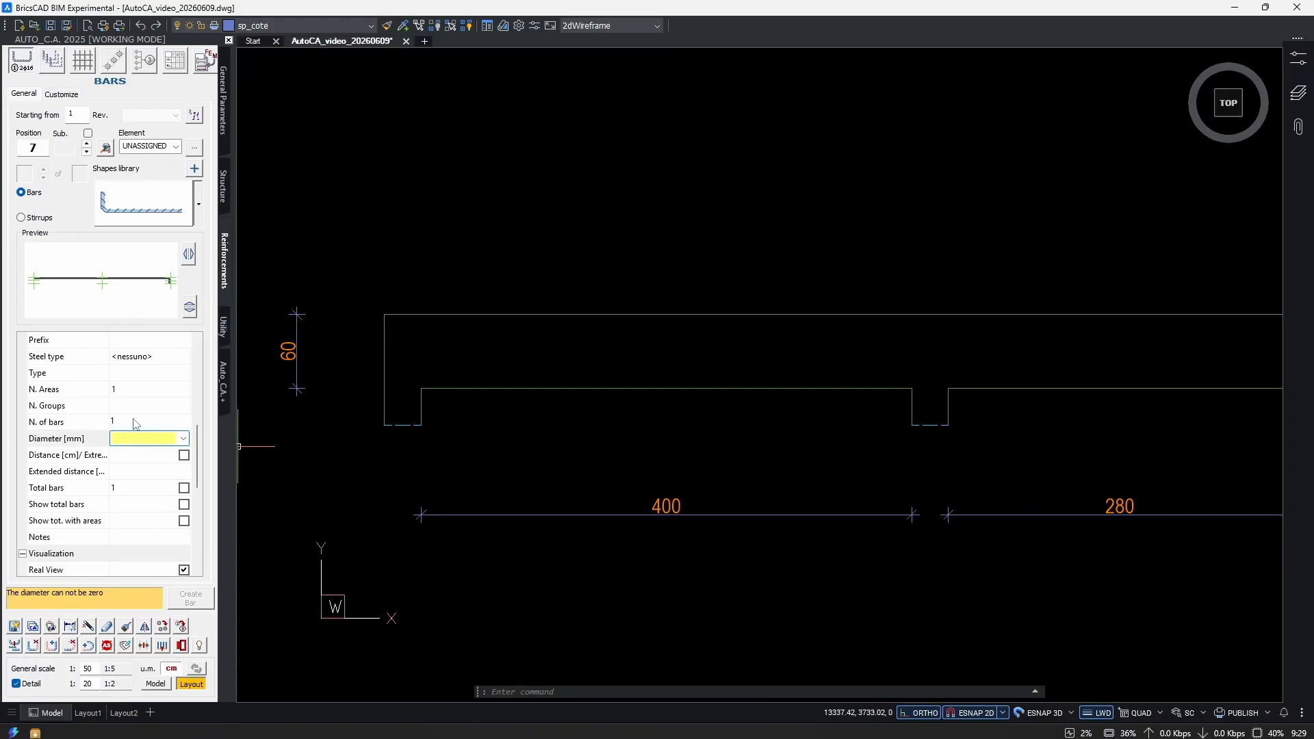
text(14)
key(Tab)
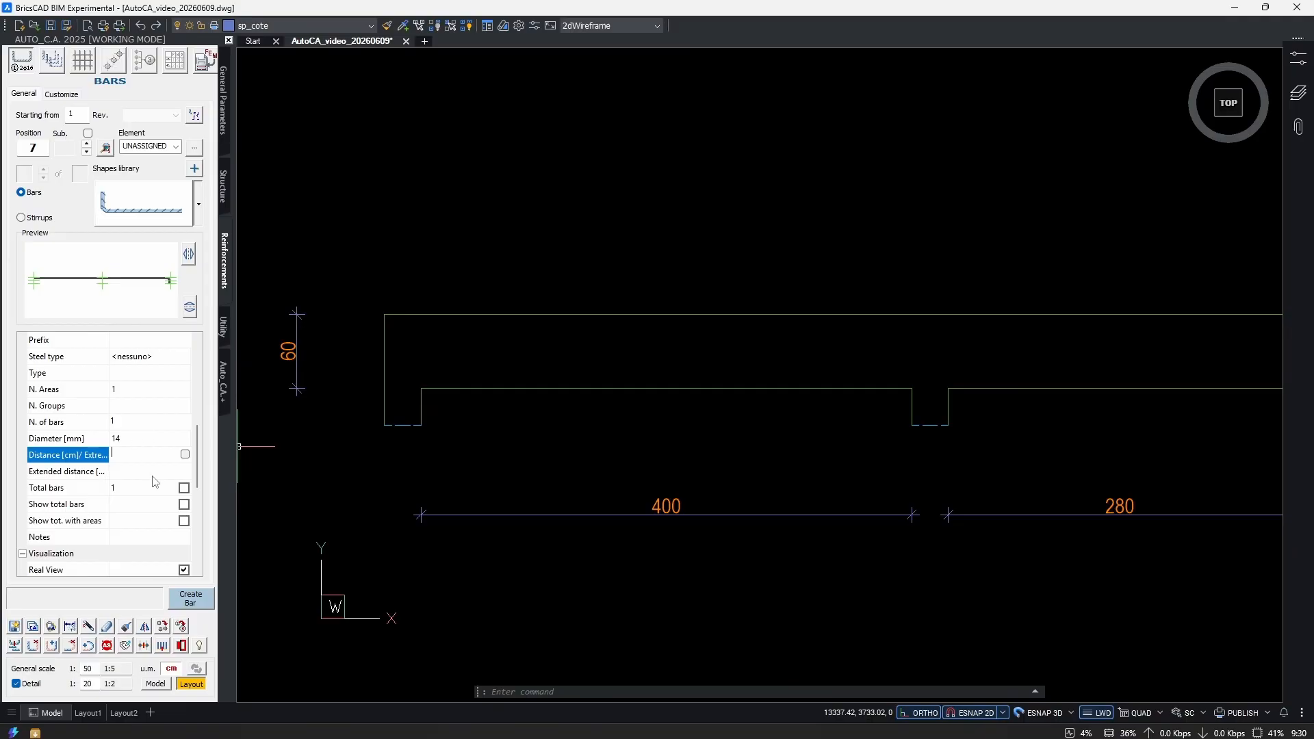
Start creating the bar with Ortho off and mirror it horizontally and vertically so its hook points up at the beam's left end.
click(204, 603)
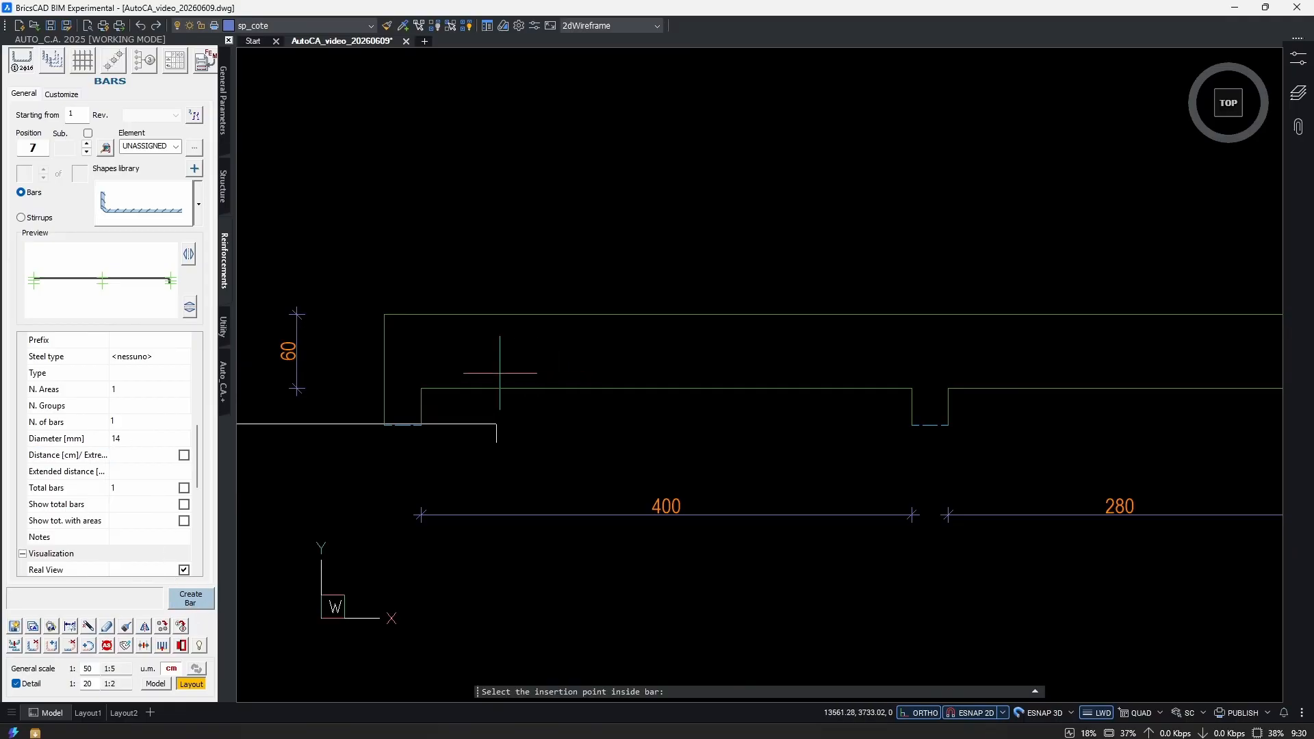
scroll(507, 376, up, 3)
scroll(625, 449, down, 5)
scroll(864, 415, up, 2)
middle_drag(720, 455, 939, 454)
key(F8)
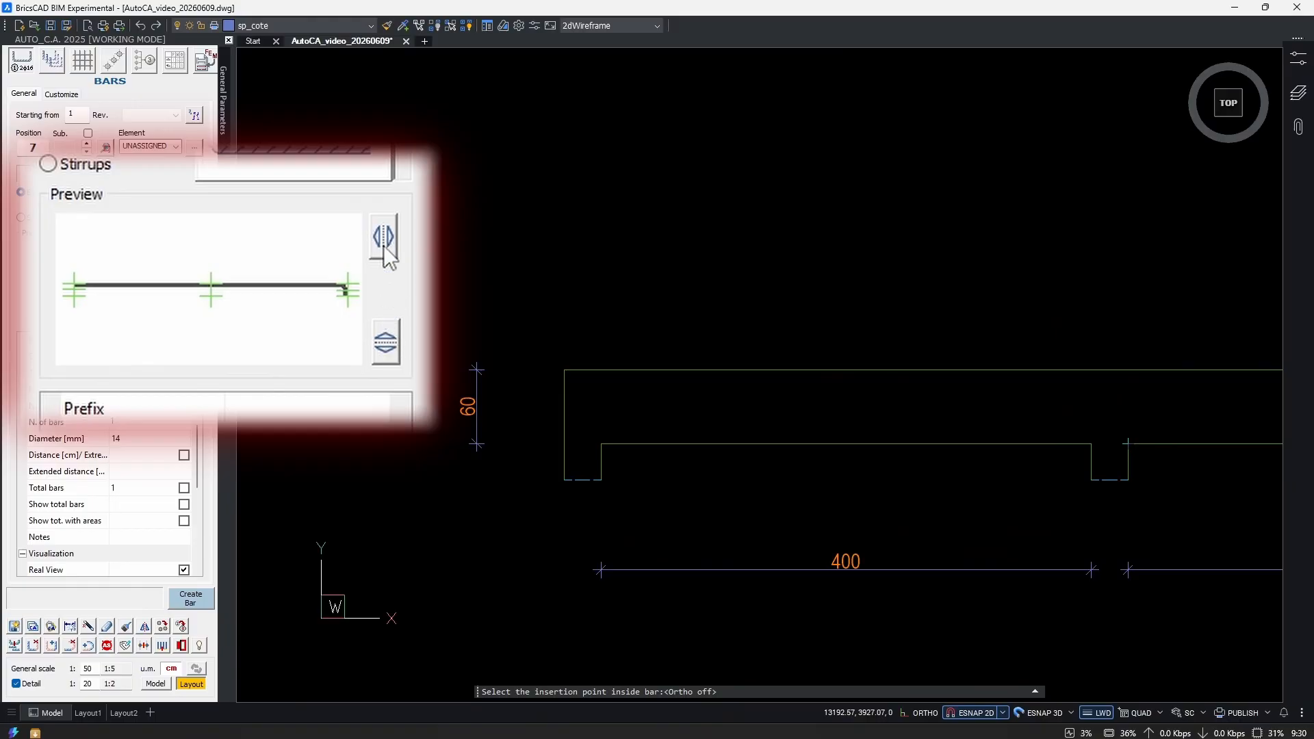
click(188, 256)
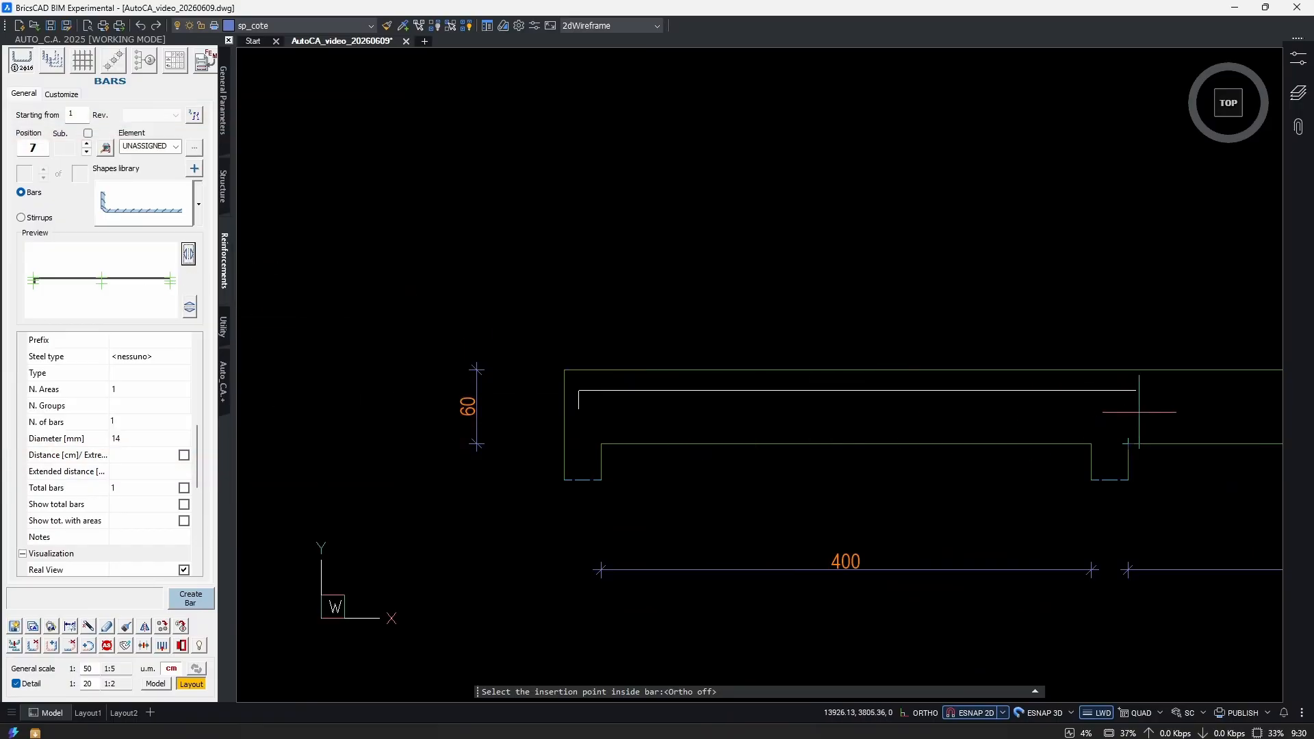
click(190, 310)
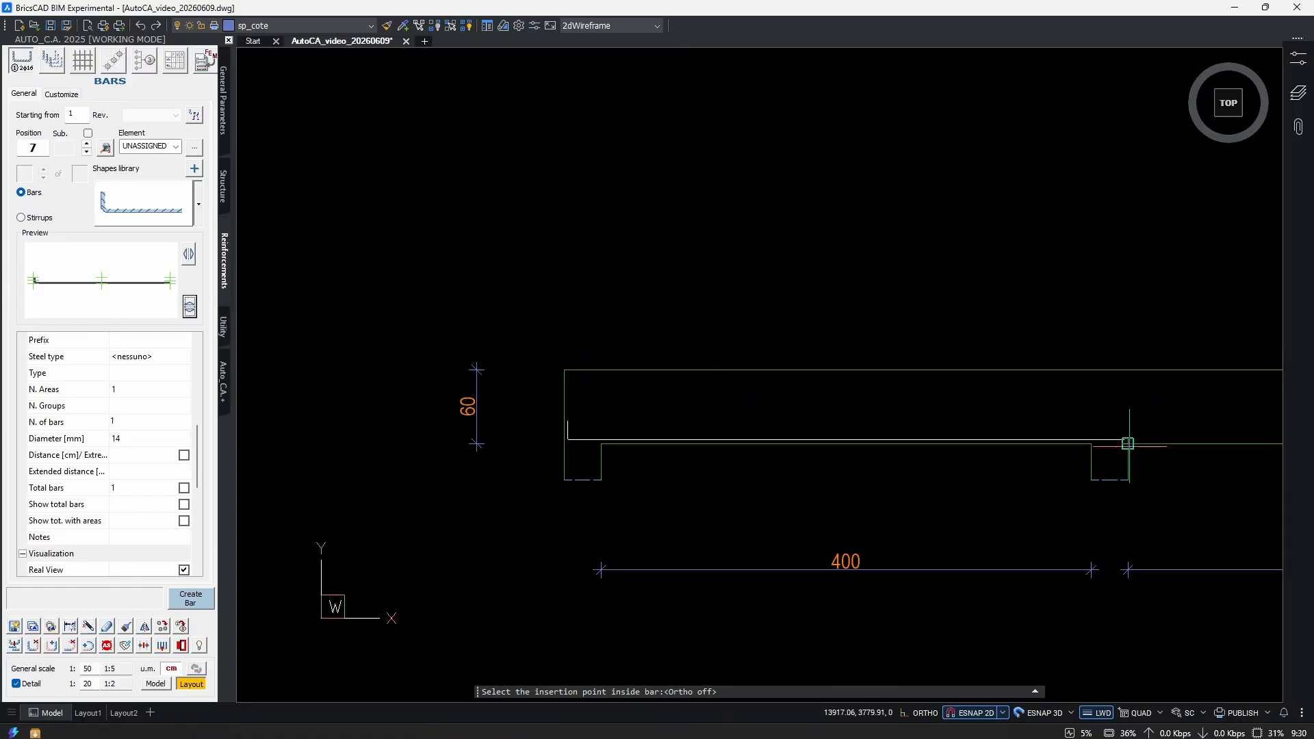
Insert the bar by its right end node at the second support's far upper corner in the beam elevation.
scroll(1190, 369, down, 2)
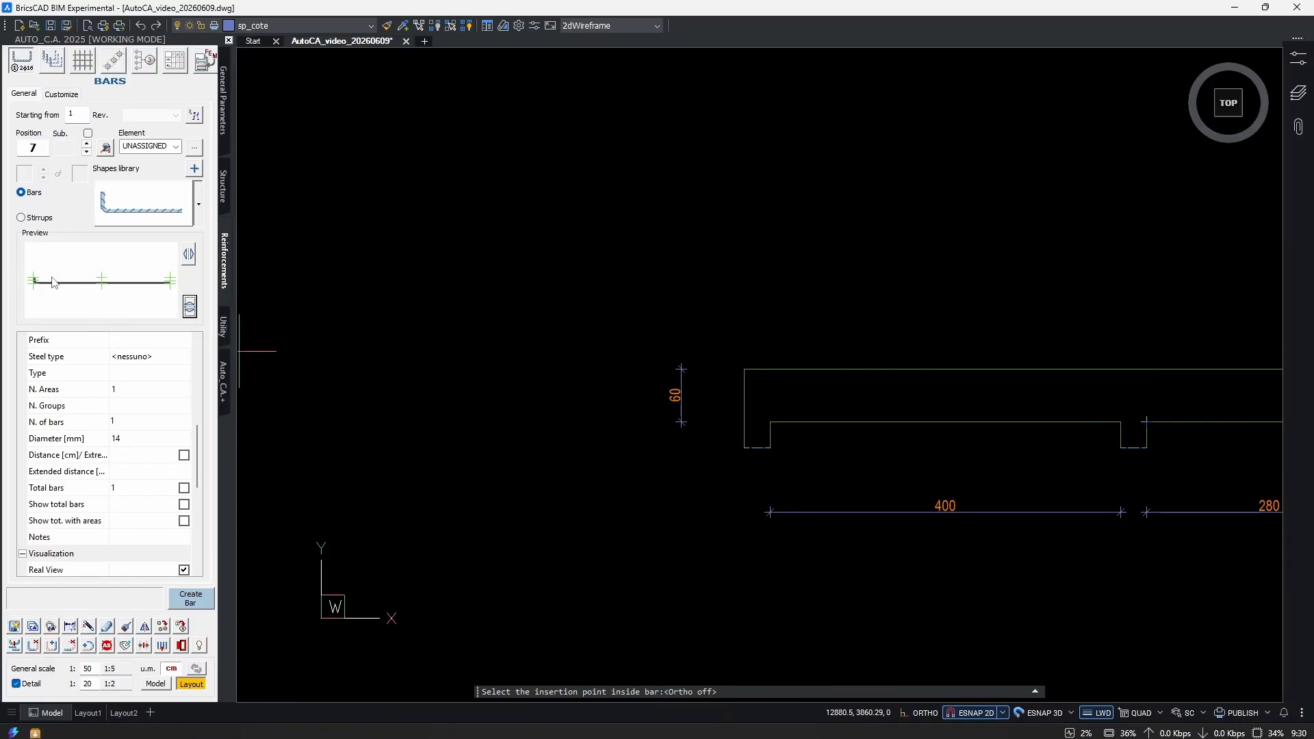
click(169, 281)
scroll(1136, 414, up, 5)
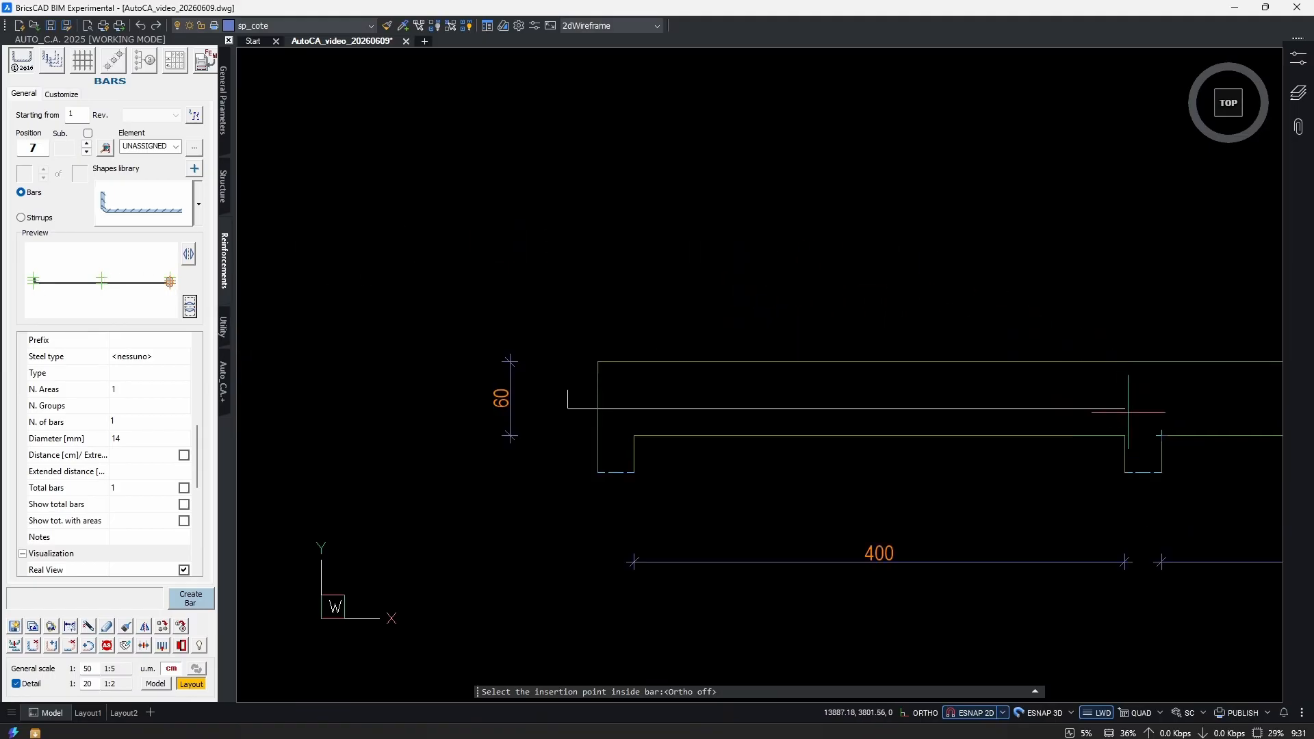
scroll(1167, 428, down, 5)
click(101, 282)
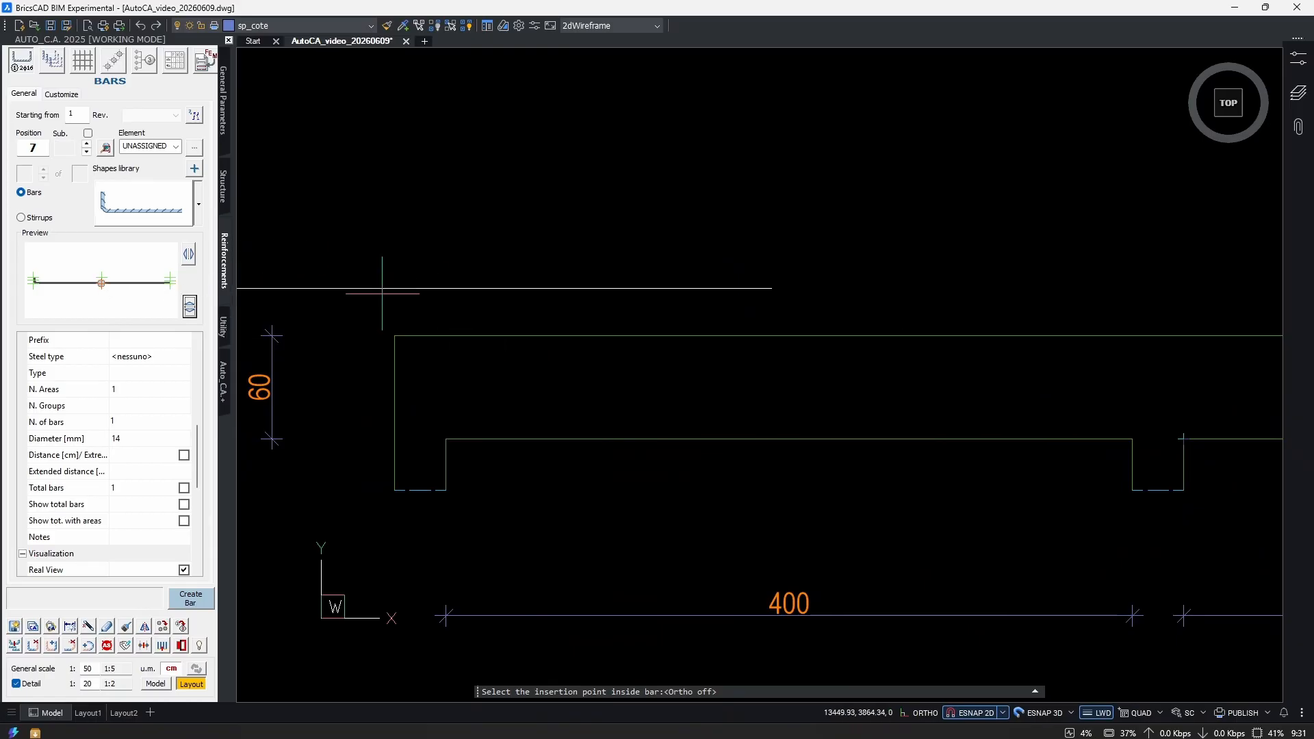
click(32, 287)
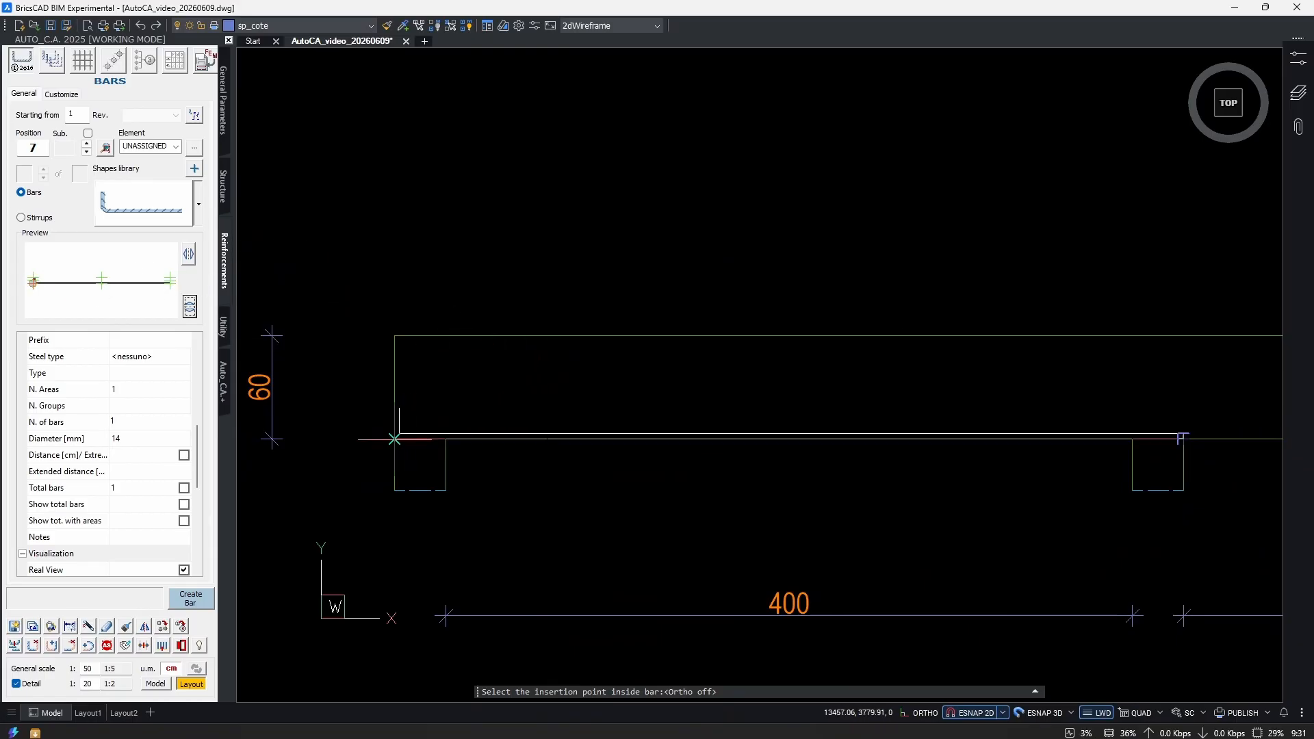
click(170, 283)
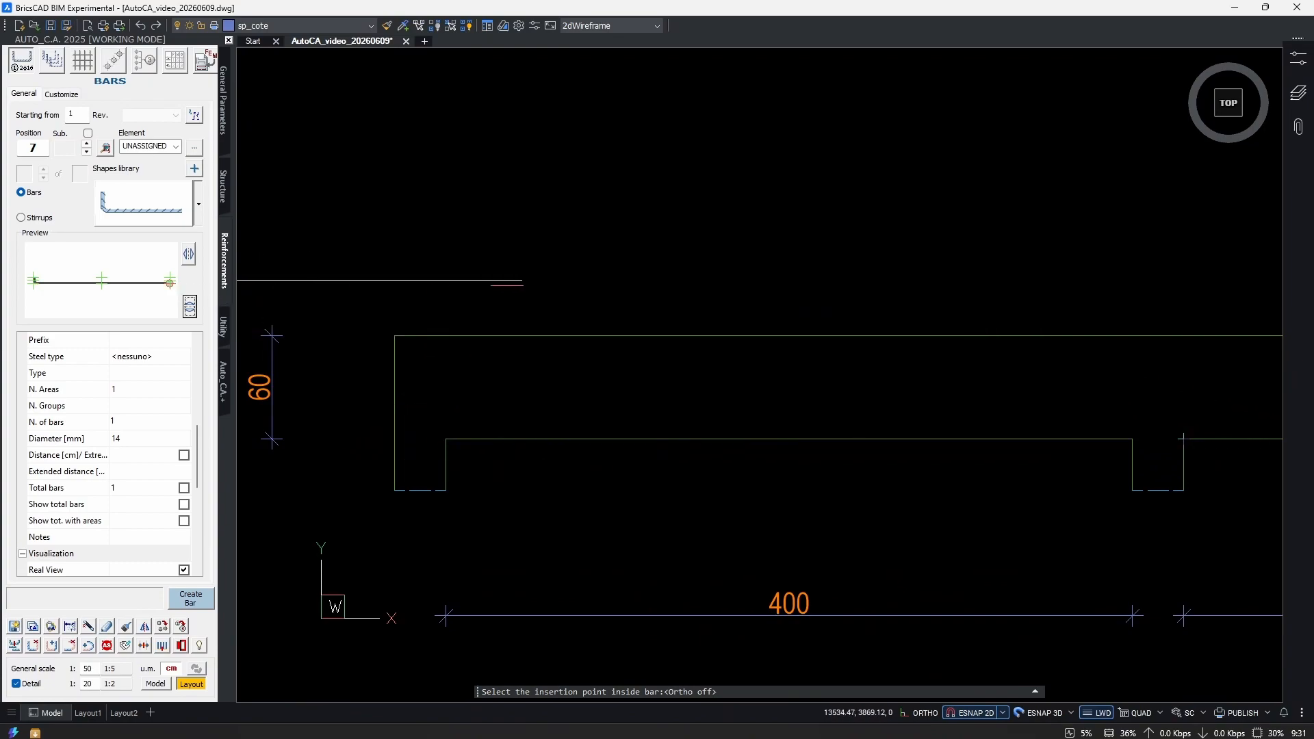
click(1183, 439)
Turn Ortho on and place the extracted bar straight below the beam, beneath the span dimensions.
scroll(951, 463, down, 3)
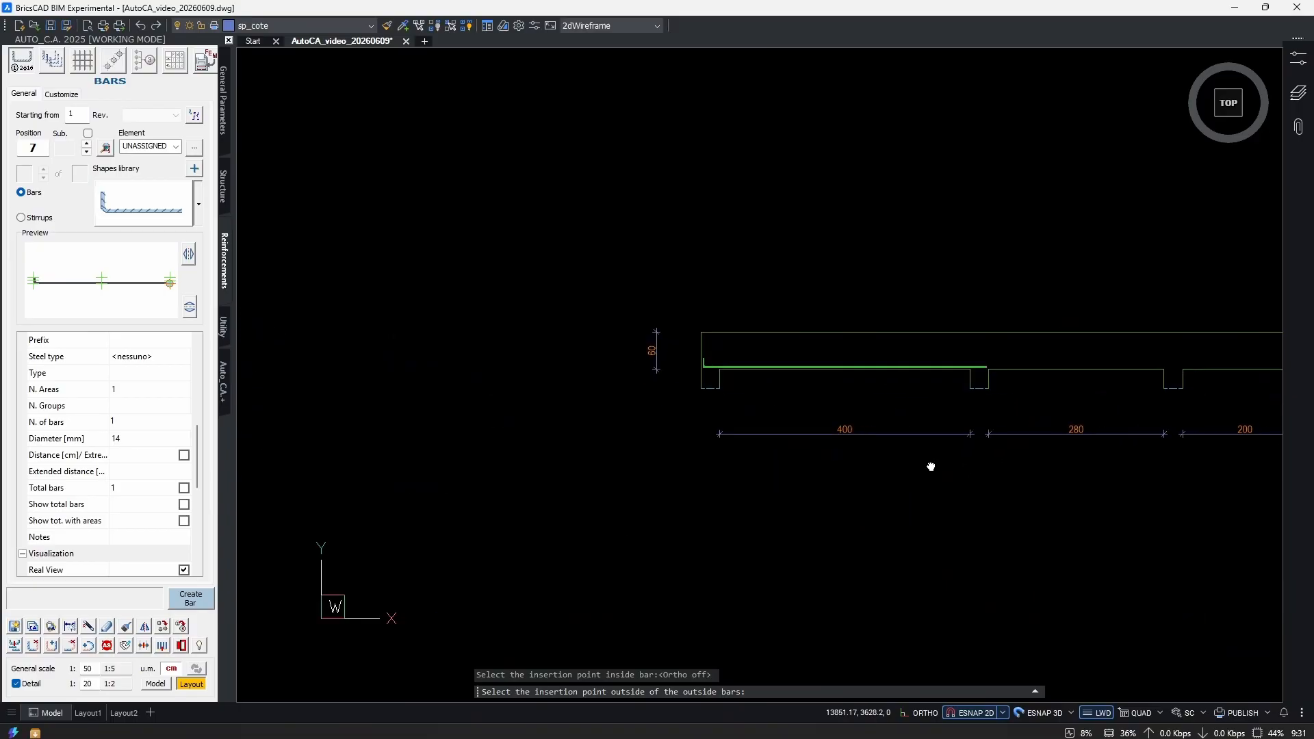
scroll(798, 330, up, 4)
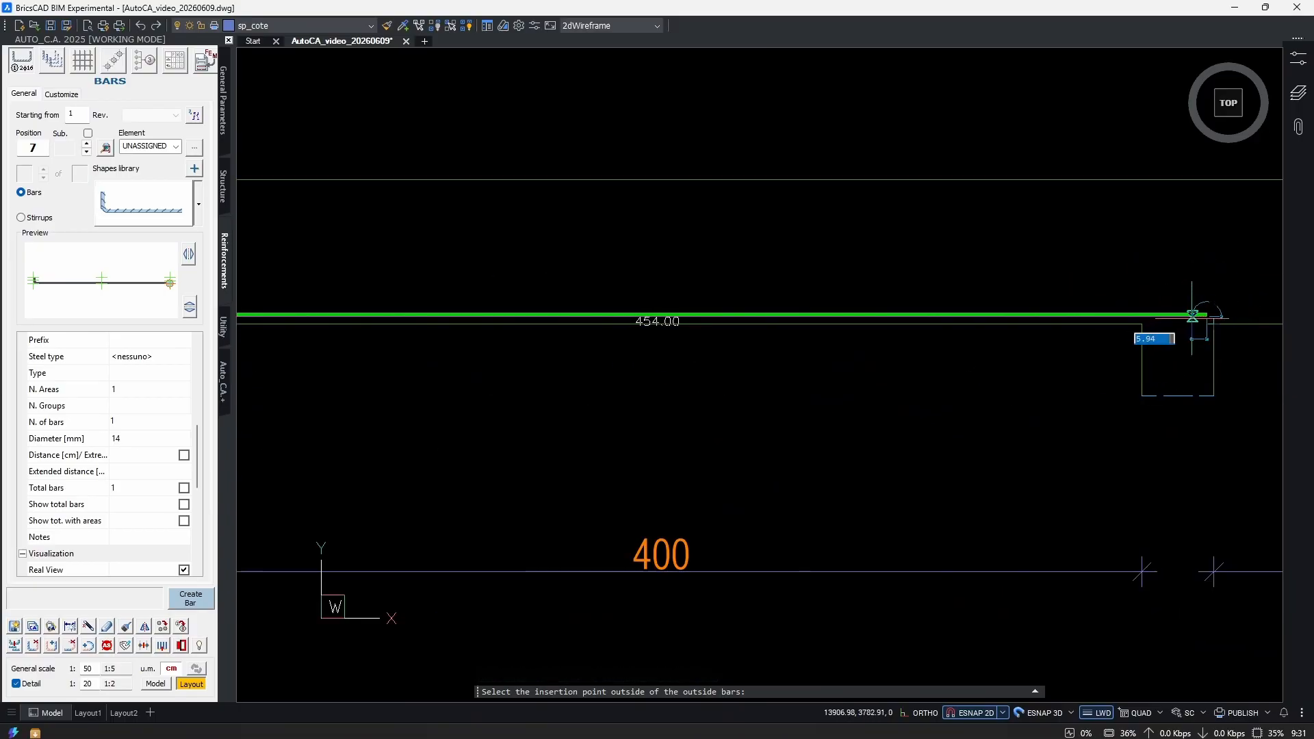
scroll(1048, 319, down, 2)
scroll(757, 376, down, 2)
key(F8)
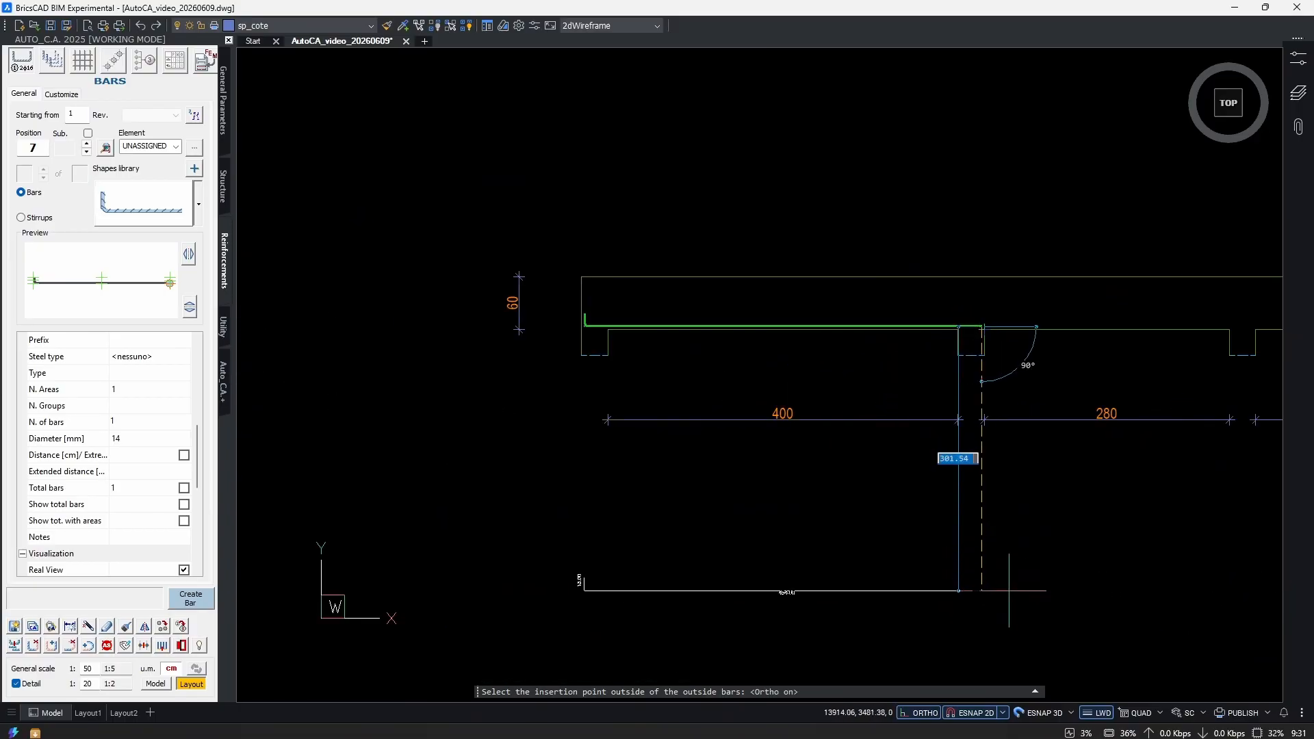
click(1009, 596)
Examine the bar's hook at the beam's left end and its extracted copy below.
scroll(578, 388, up, 5)
click(564, 386)
click(538, 437)
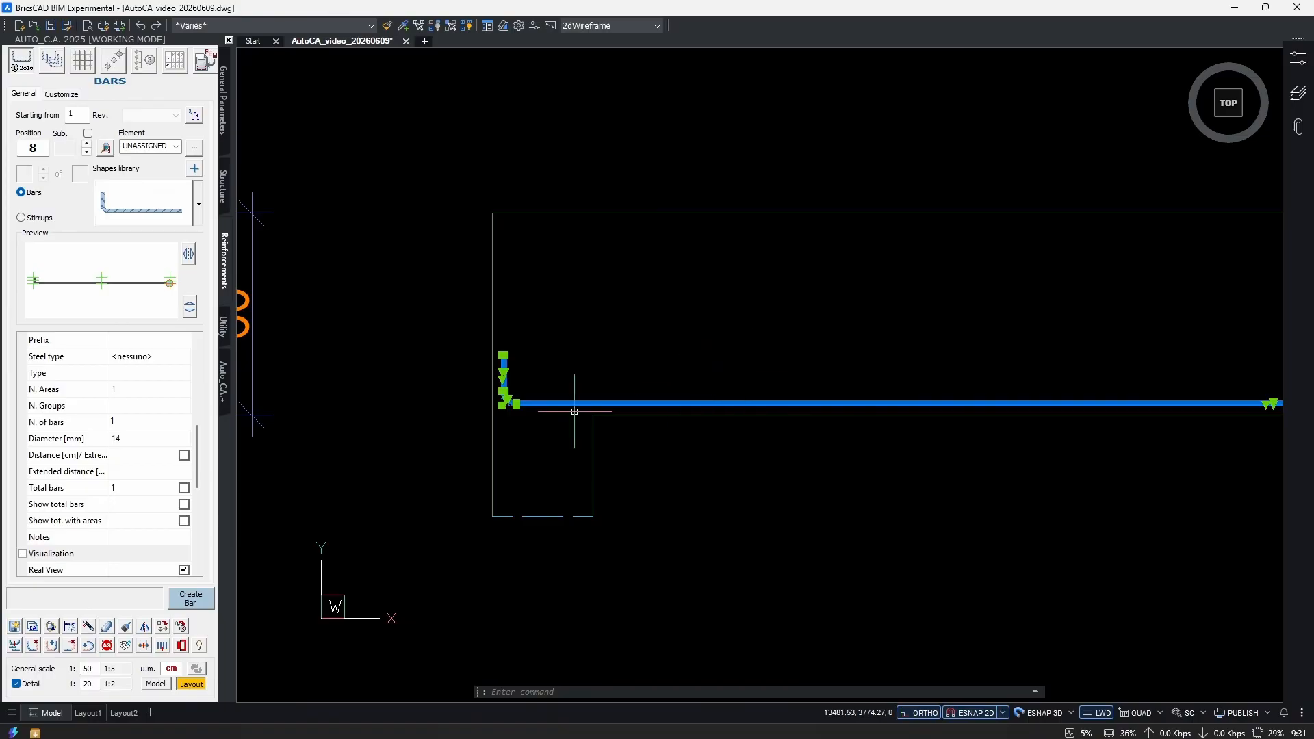
scroll(598, 408, down, 3)
scroll(918, 425, up, 3)
Move the extracted bar's position and length label vertically down, closer to the bar line.
scroll(871, 410, up, 3)
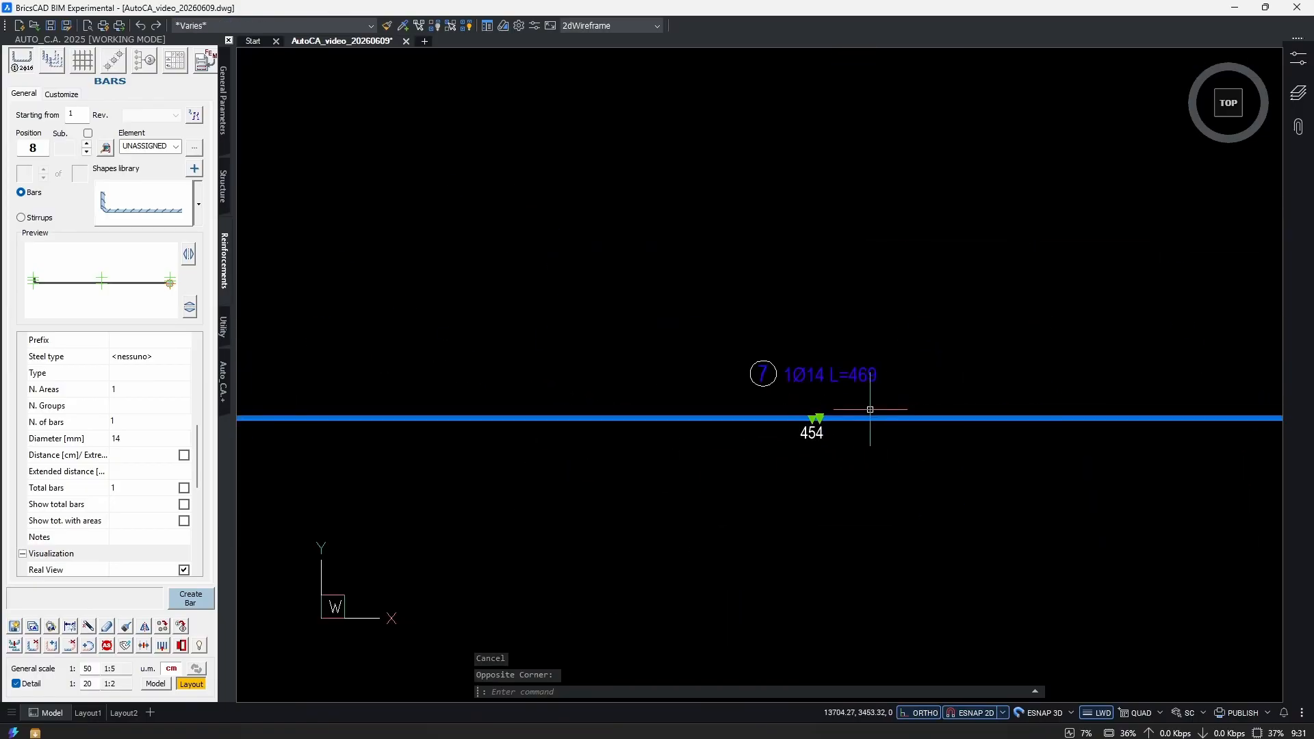
text(m)
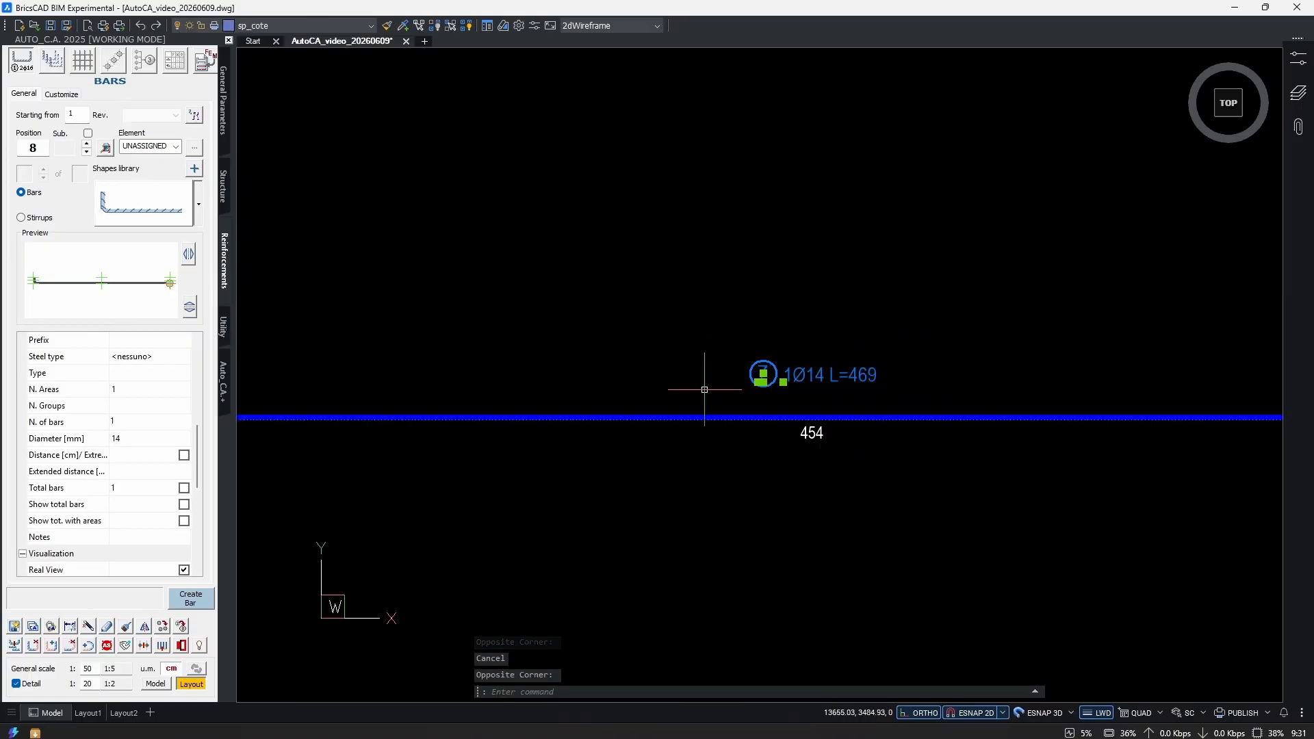
key(Return)
click(960, 336)
click(960, 360)
scroll(798, 418, down, 2)
scroll(881, 444, down, 1)
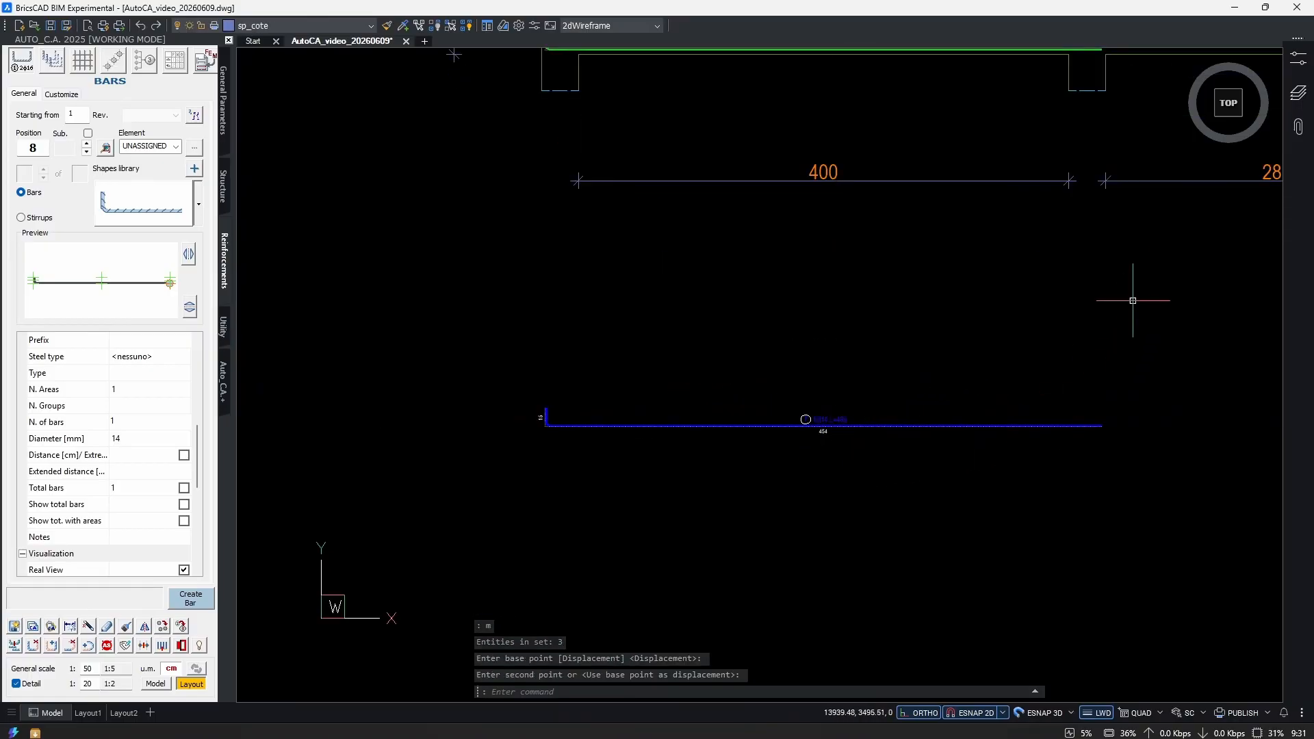
Disable the detail scale and apply the general 1:50 scale to the extracted bar and its label.
middle_drag(1111, 325, 917, 476)
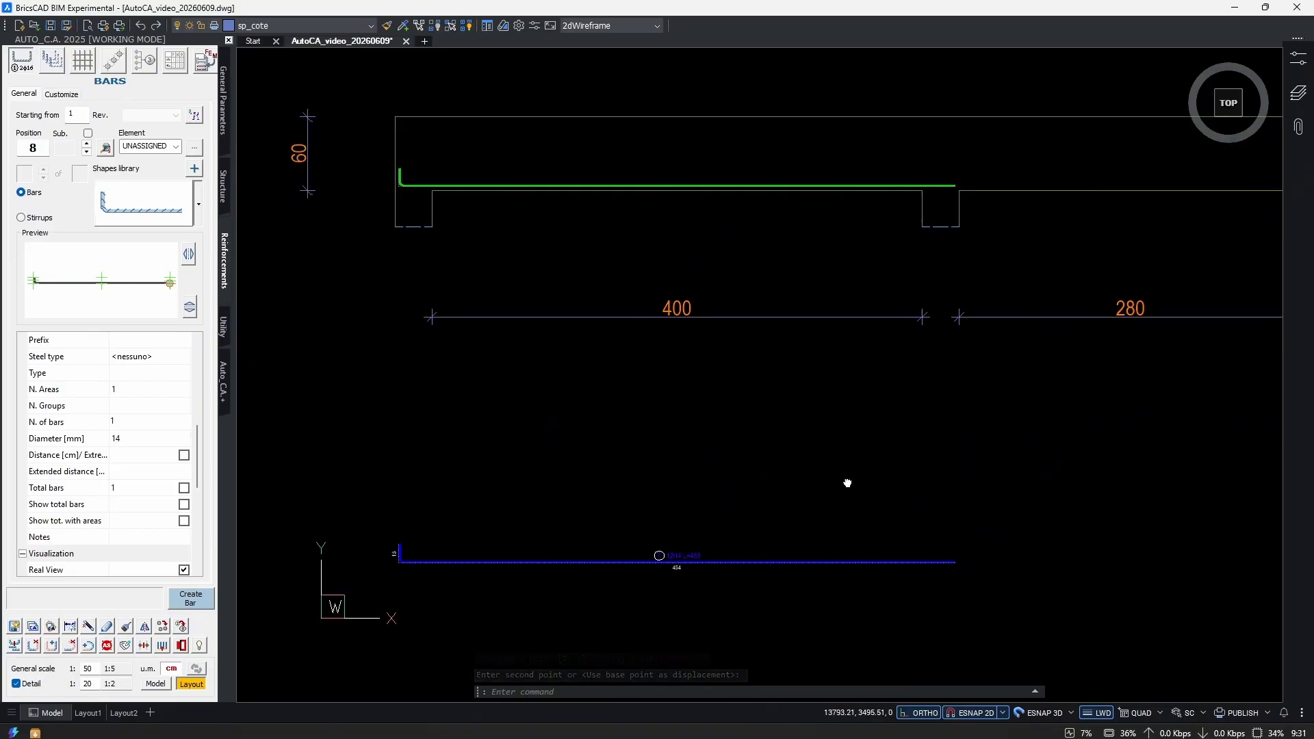
scroll(1009, 476, up, 3)
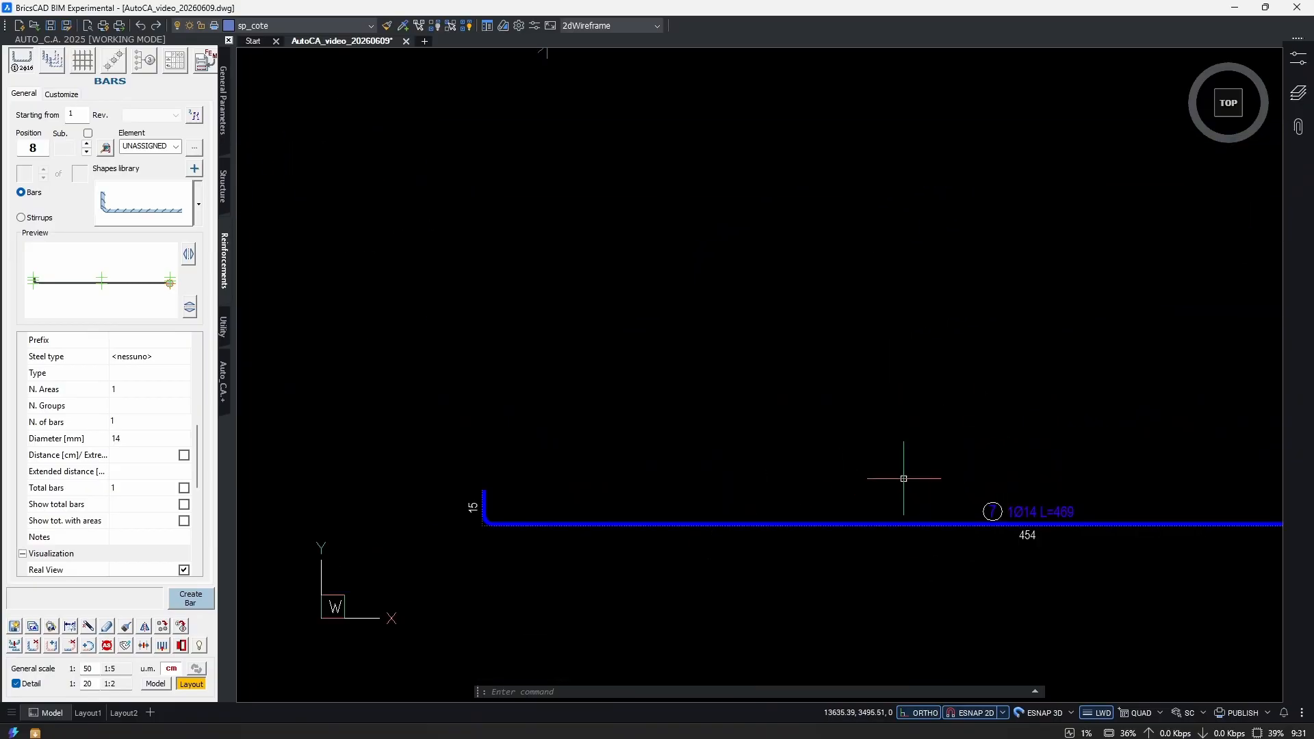
click(16, 683)
click(785, 478)
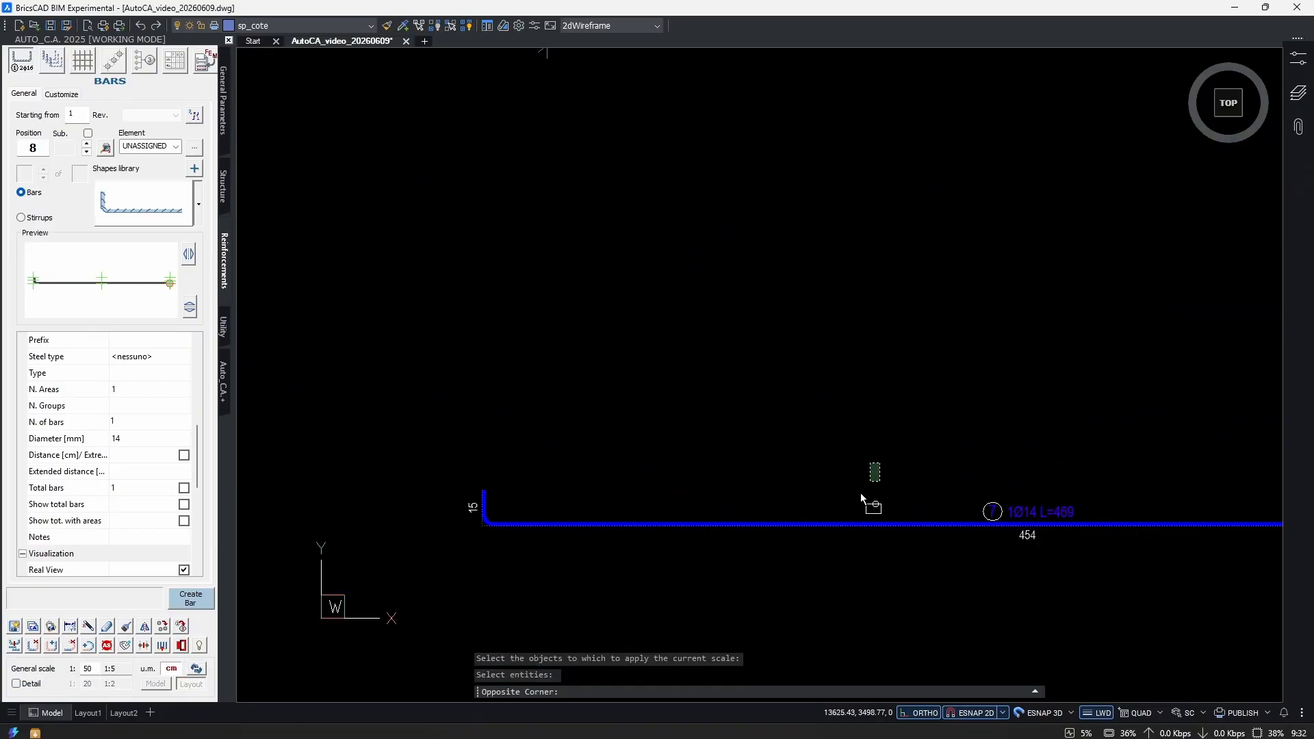
click(890, 541)
scroll(740, 492, down, 2)
key(Return)
scroll(940, 507, up, 2)
click(848, 445)
click(797, 456)
scroll(797, 456, down, 3)
Mirror the beam bar and its extracted copy about a vertical axis in the 280 span, keeping the originals.
mouse_move(1098, 257)
middle_down()
mouse_move(944, 380)
mouse_move(912, 372)
middle_up()
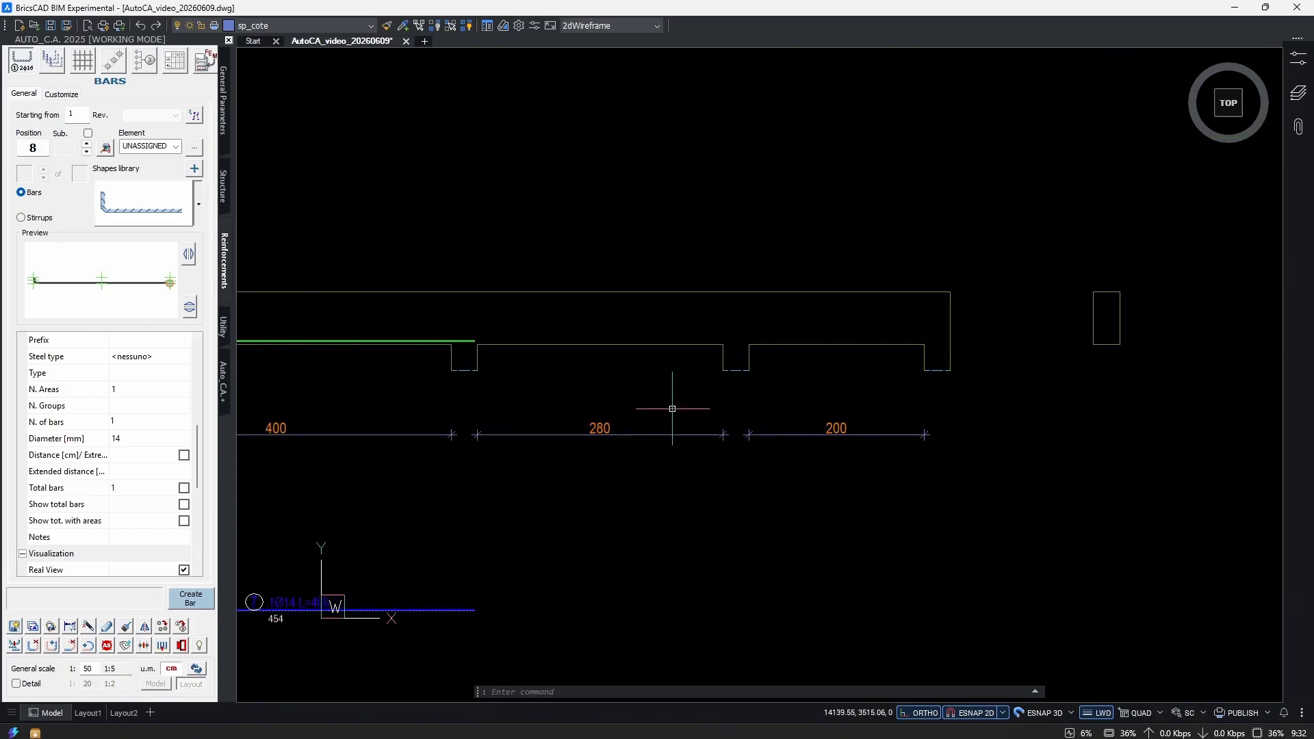
middle_drag(814, 374, 1100, 320)
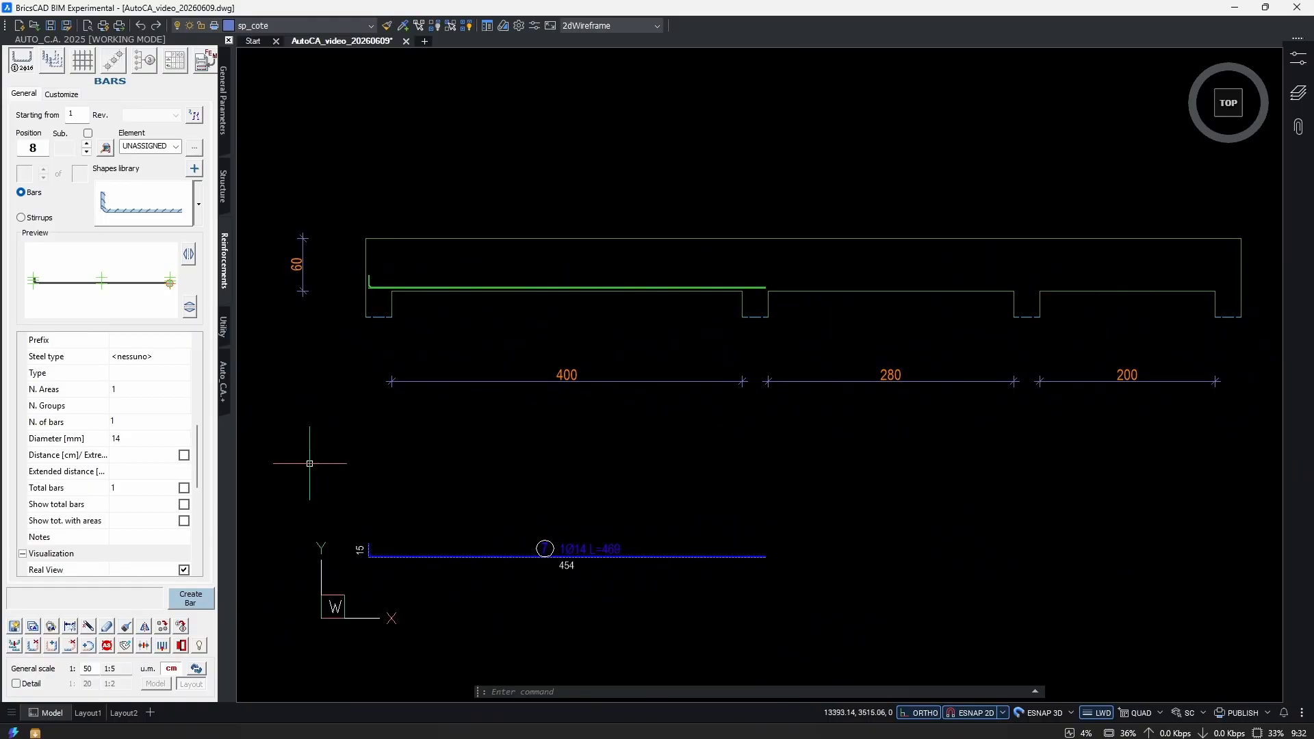
click(145, 627)
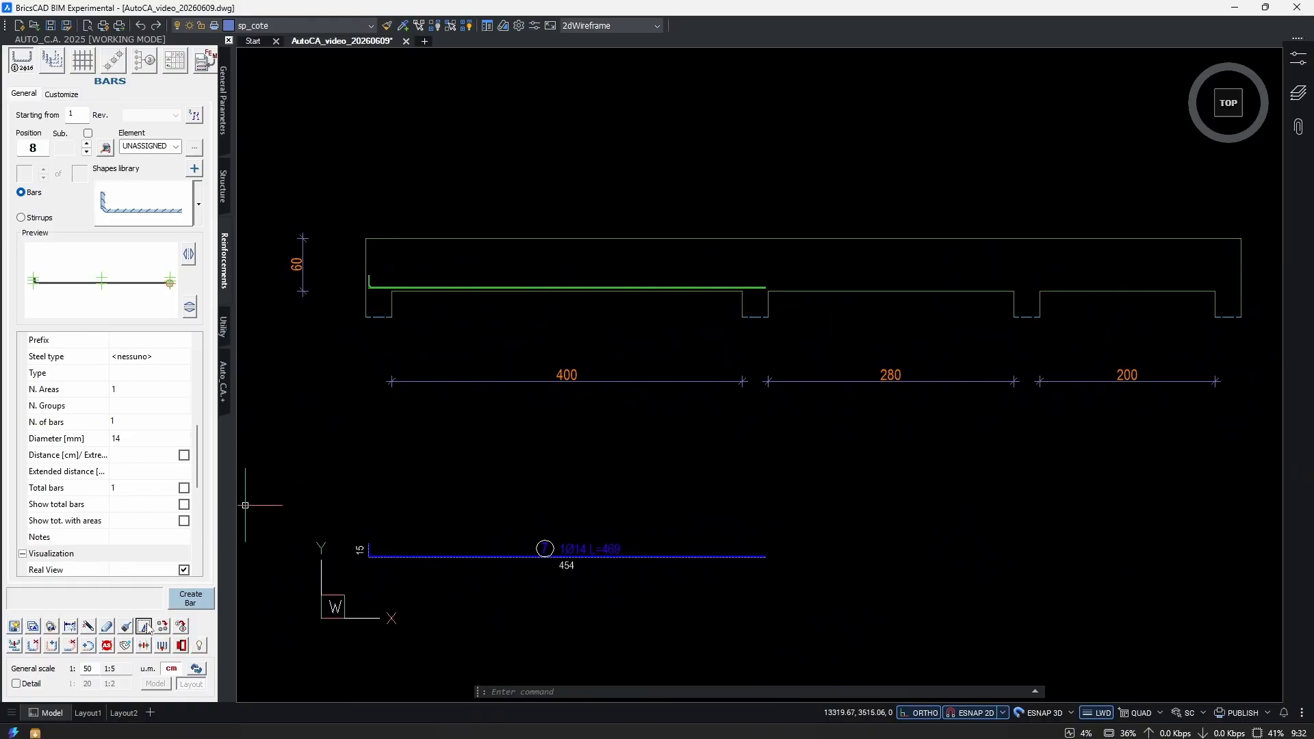
click(720, 524)
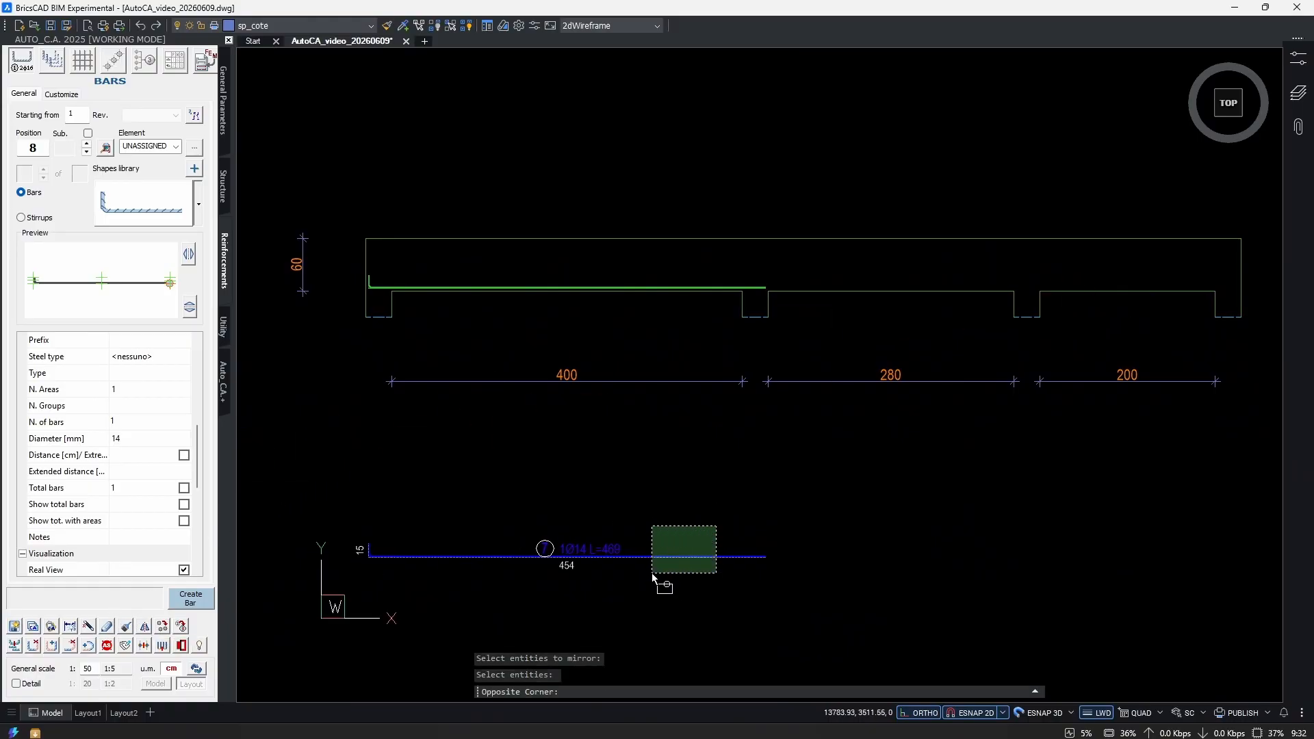
click(644, 577)
scroll(760, 280, up, 5)
click(763, 270)
click(737, 337)
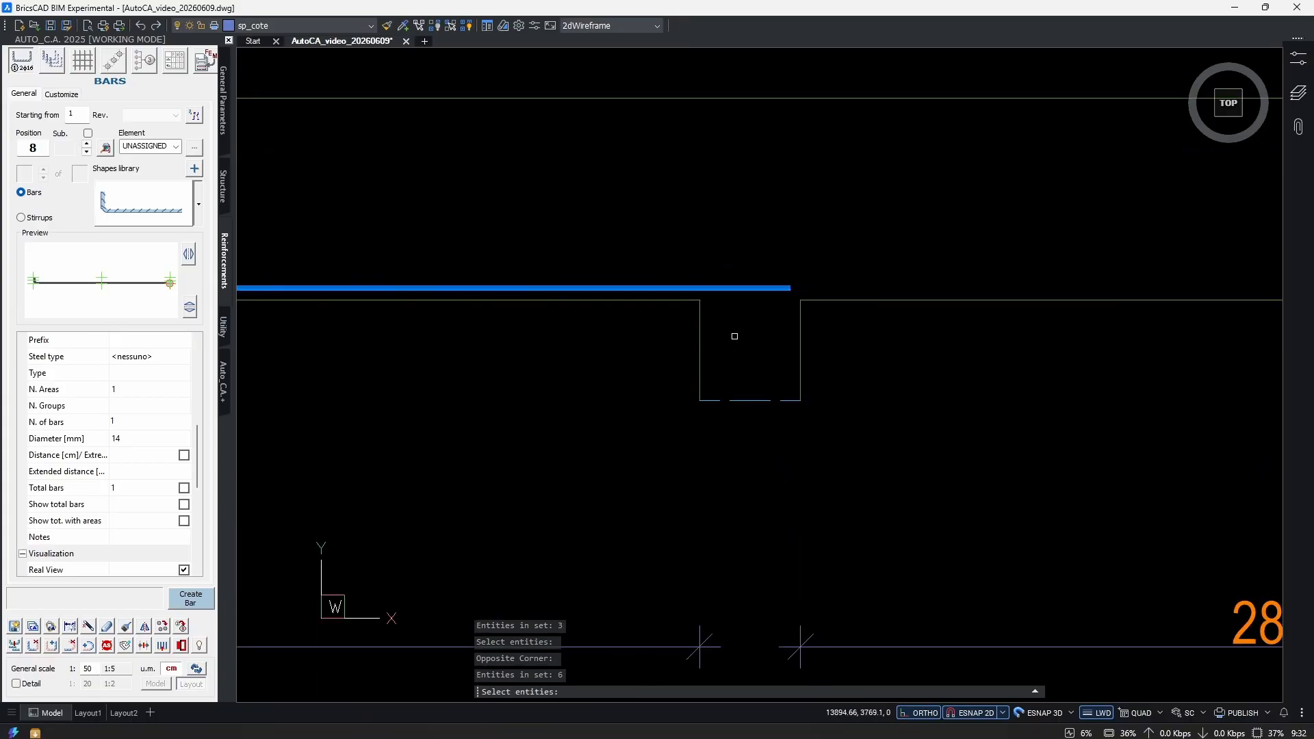
scroll(739, 349, down, 5)
key(Return)
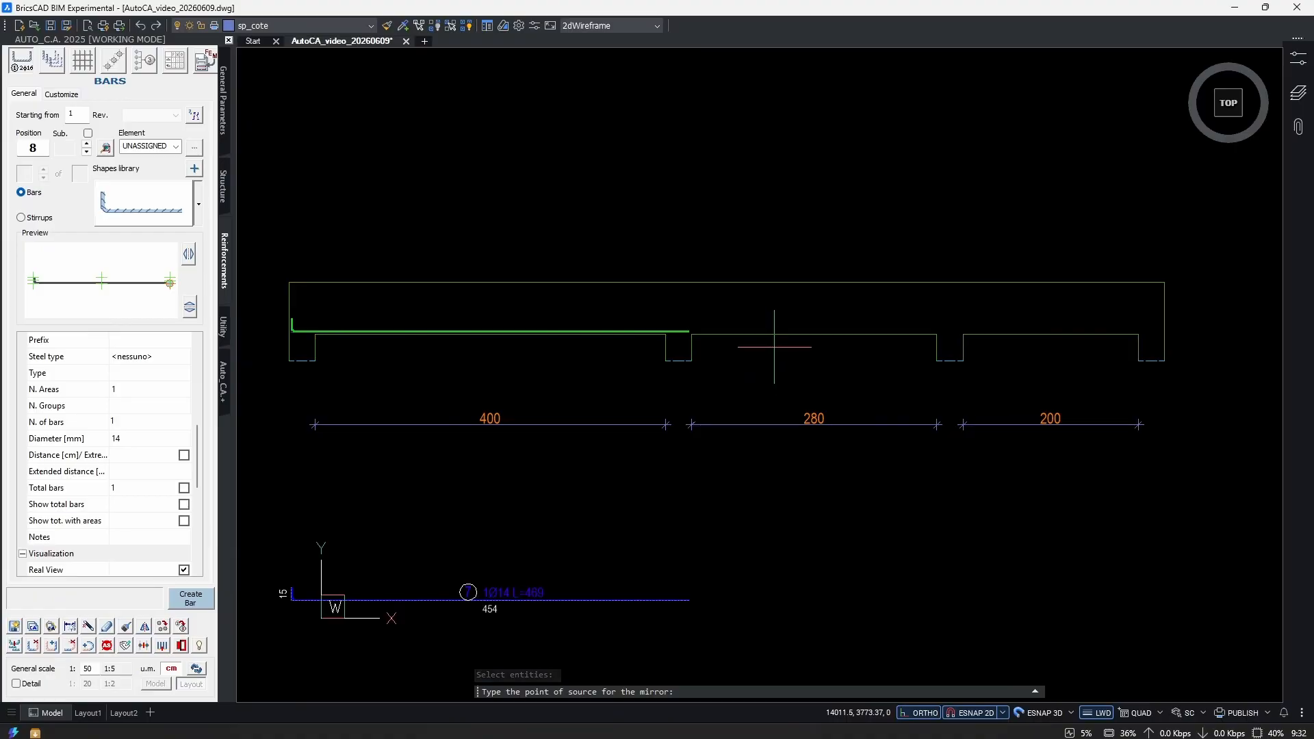
click(750, 334)
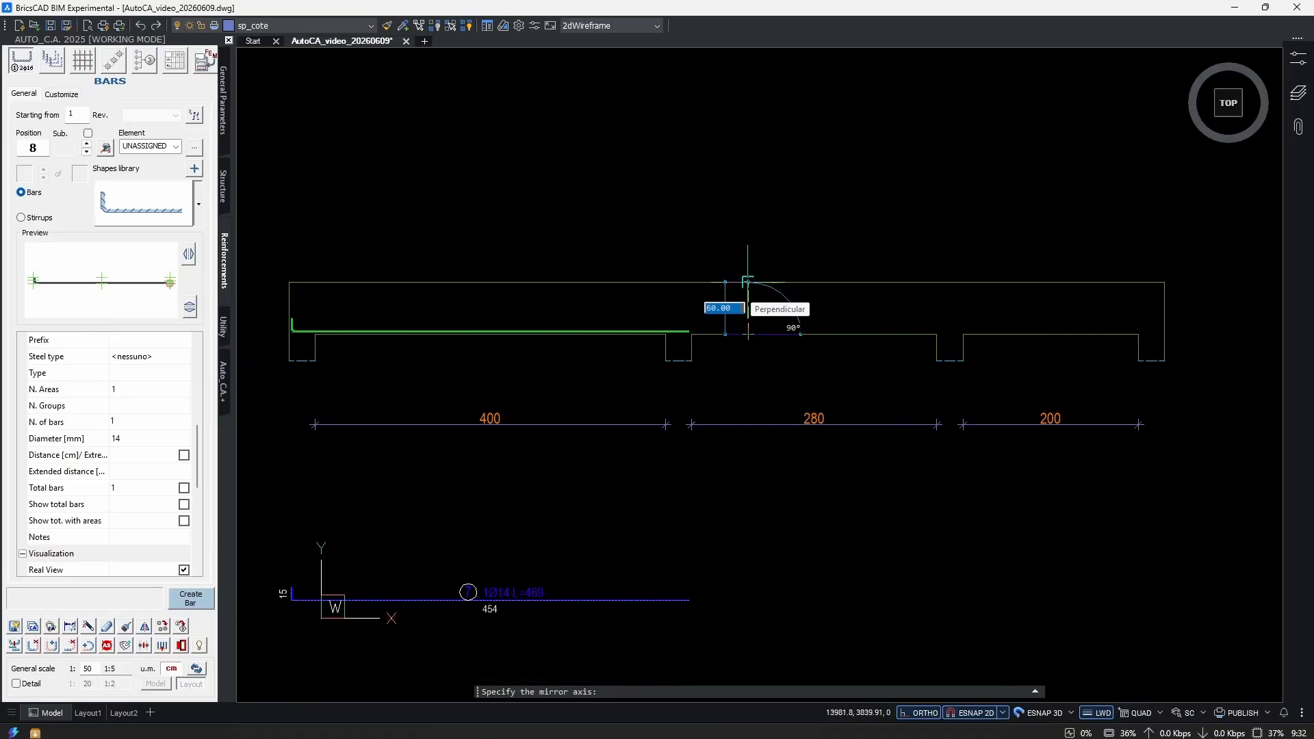
click(749, 281)
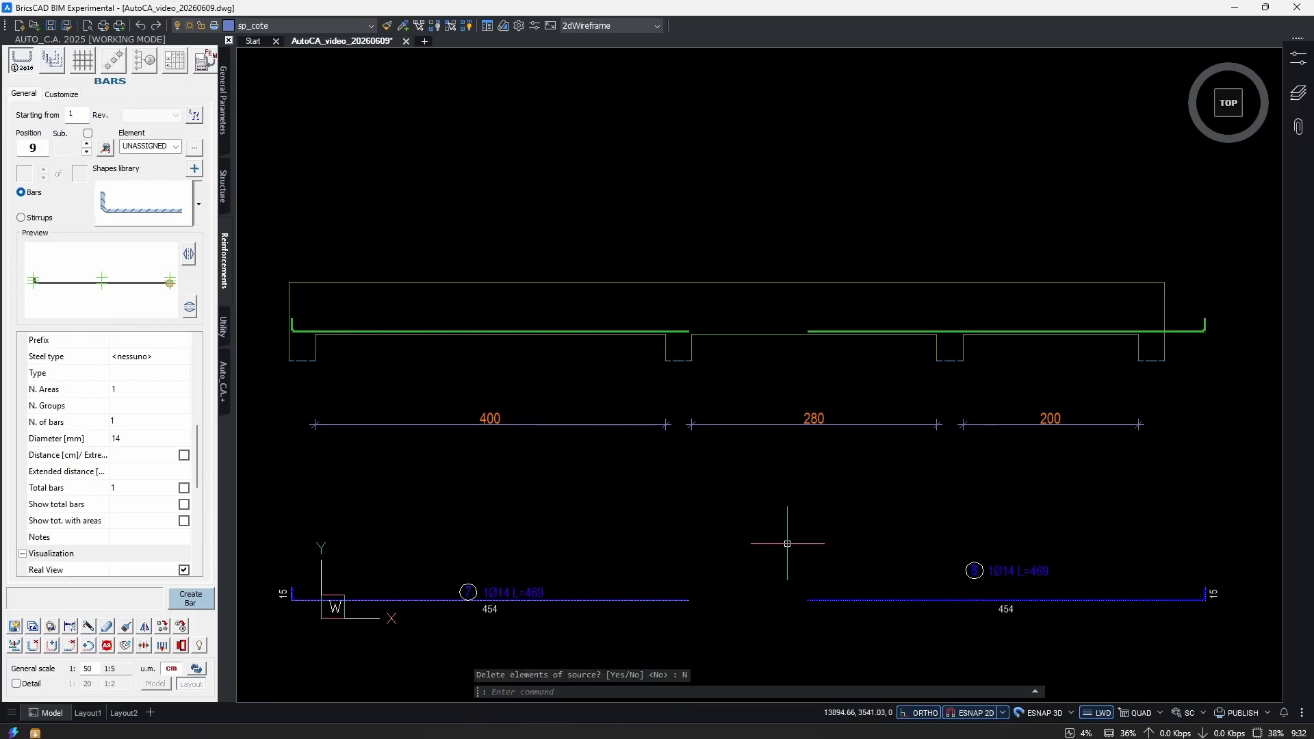
Move the mirrored bar and its extracted copy horizontally so the hook sits inside the beam's right end.
middle_drag(1051, 531, 894, 528)
click(1085, 289)
click(1068, 602)
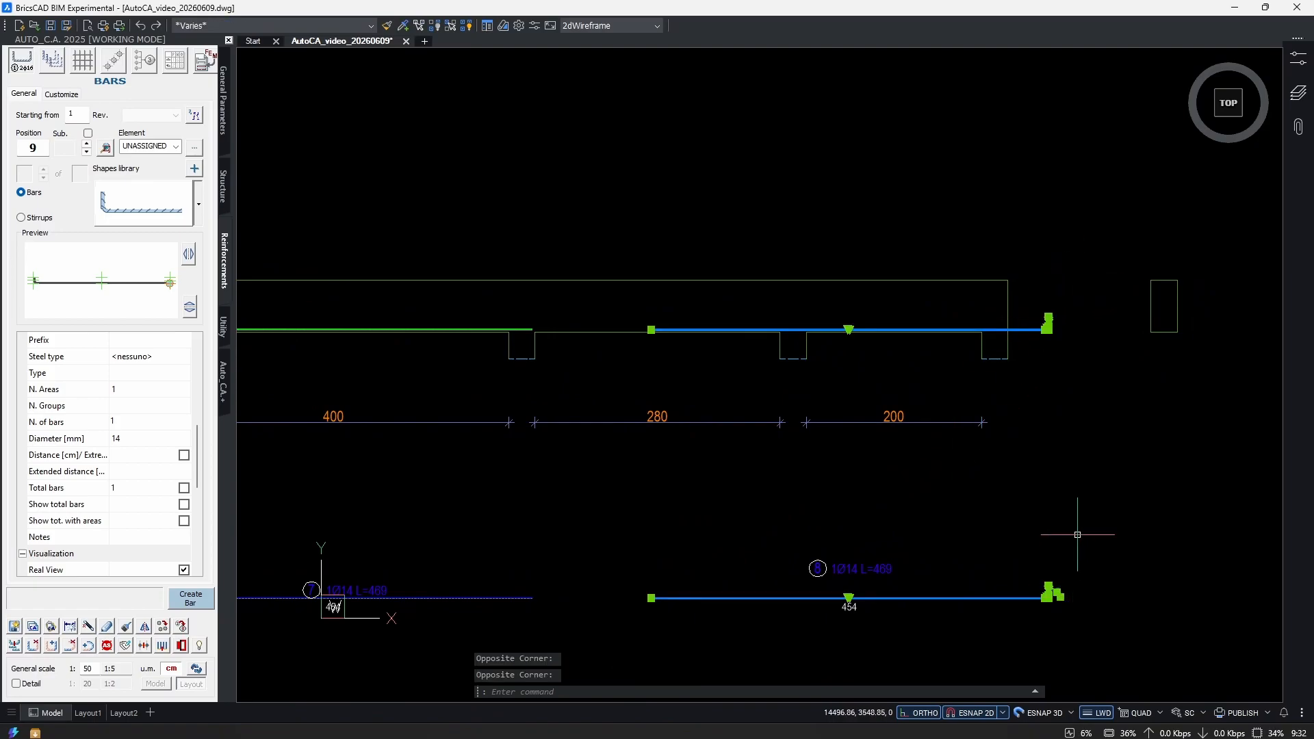
text(m)
key(Return)
scroll(1061, 328, up, 5)
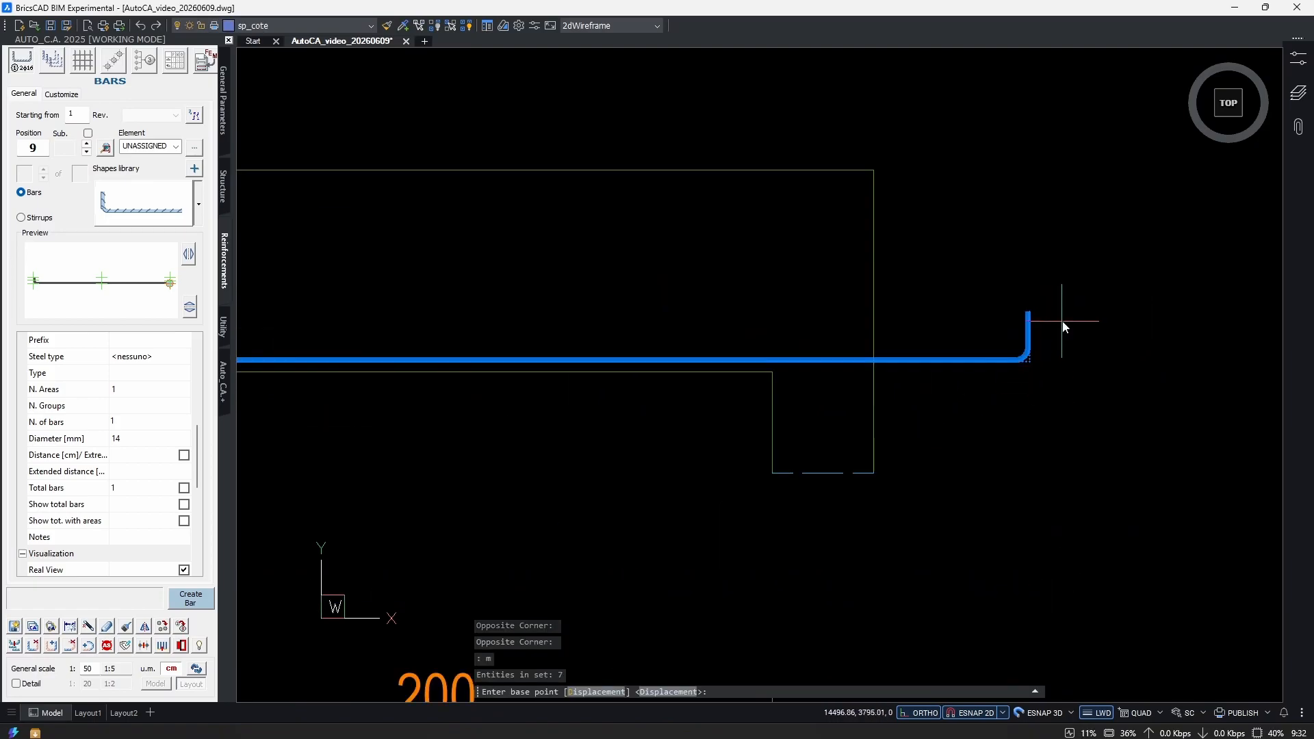
click(994, 377)
click(686, 377)
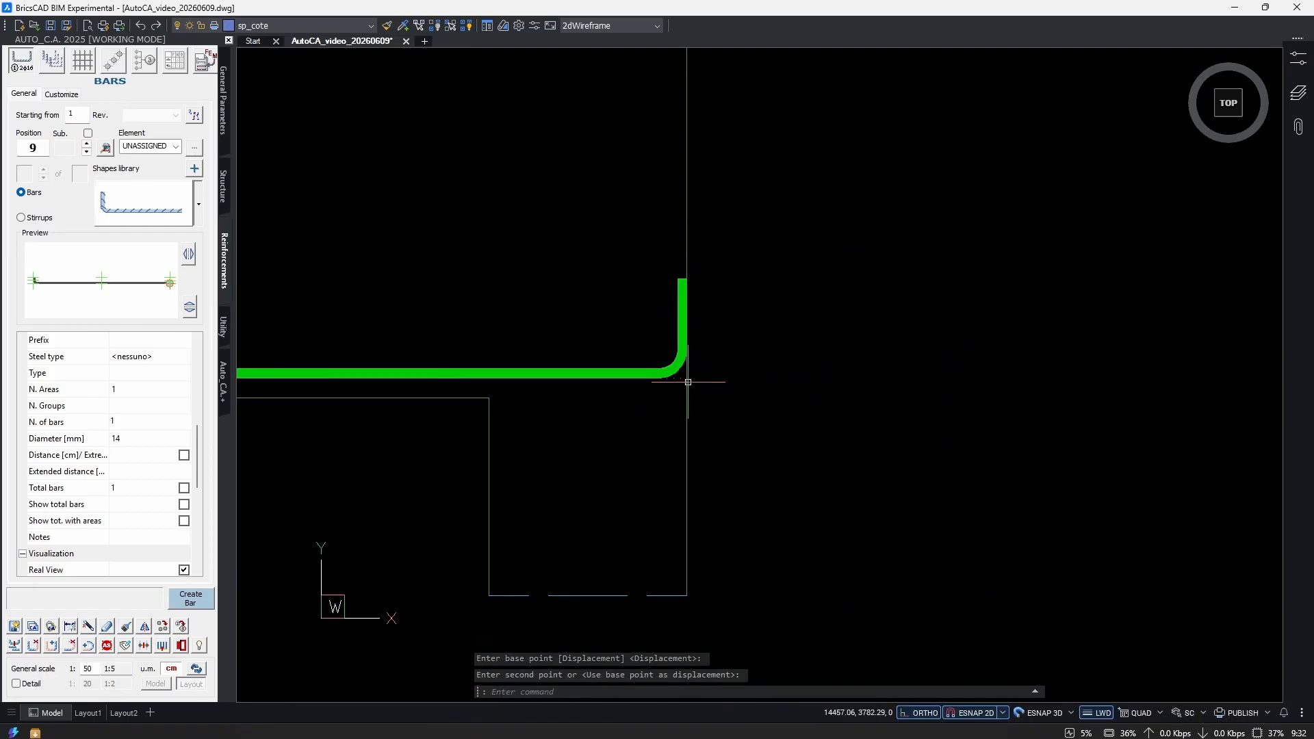
Move the mirrored extracted bar's position and length label vertically down, closer to the bar line.
scroll(806, 361, down, 3)
scroll(805, 360, down, 6)
scroll(777, 548, up, 3)
middle_drag(684, 535, 712, 547)
scroll(669, 464, down, 2)
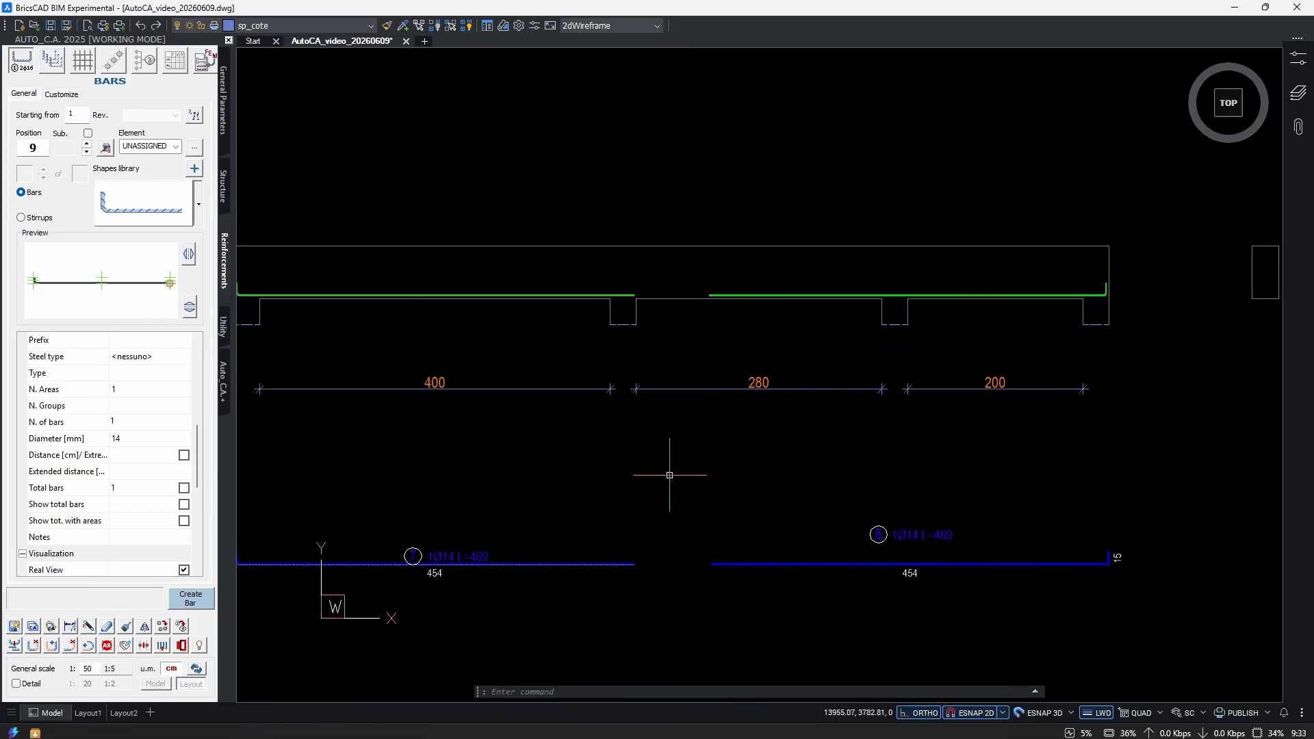
scroll(675, 240, up, 3)
scroll(657, 388, down, 2)
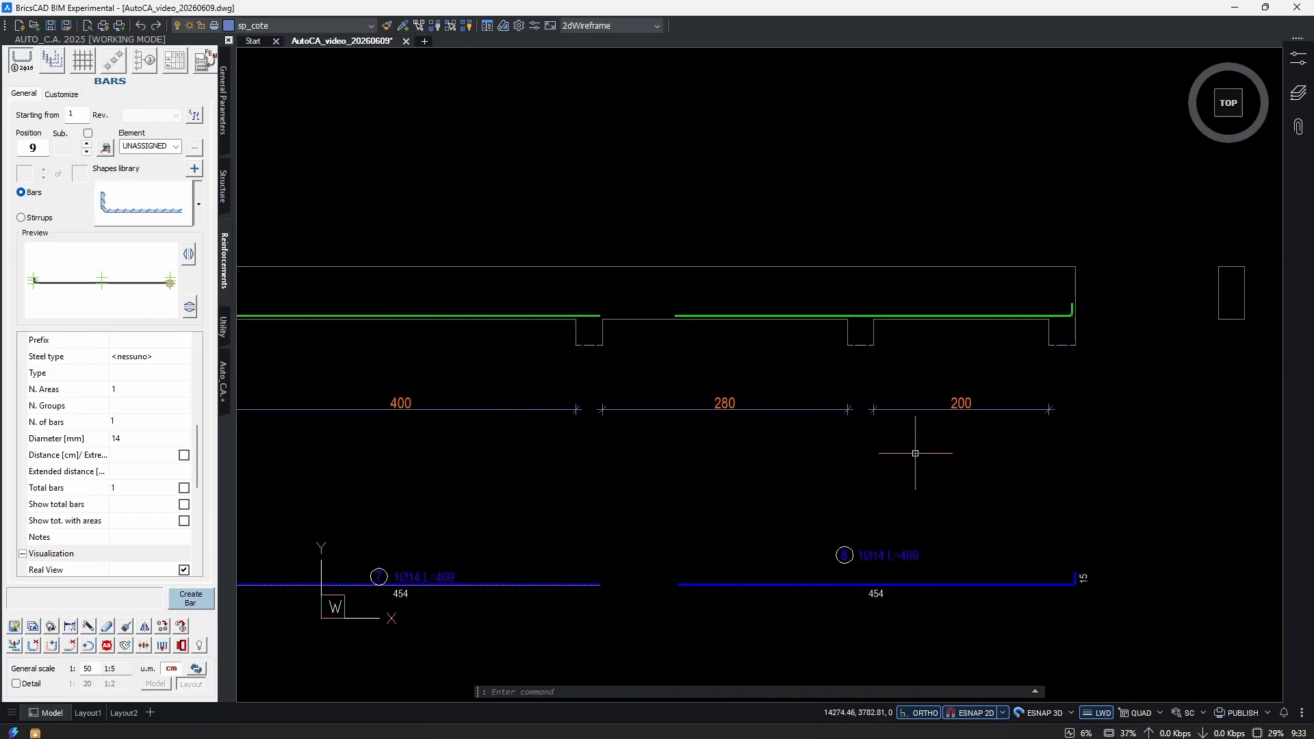
scroll(1013, 440, down, 2)
scroll(1033, 479, up, 3)
click(798, 537)
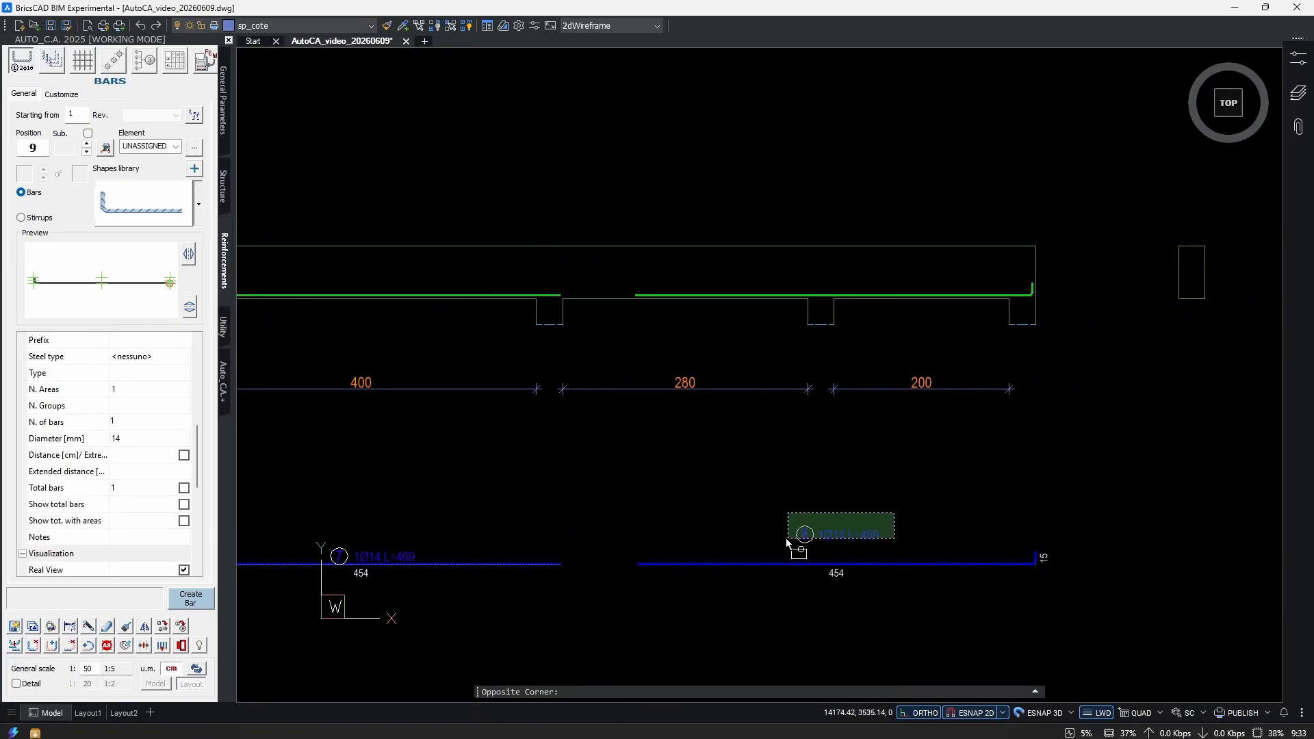
scroll(805, 535, up, 3)
scroll(852, 553, up, 1)
middle_drag(908, 534, 885, 518)
text(m)
key(Return)
click(1031, 454)
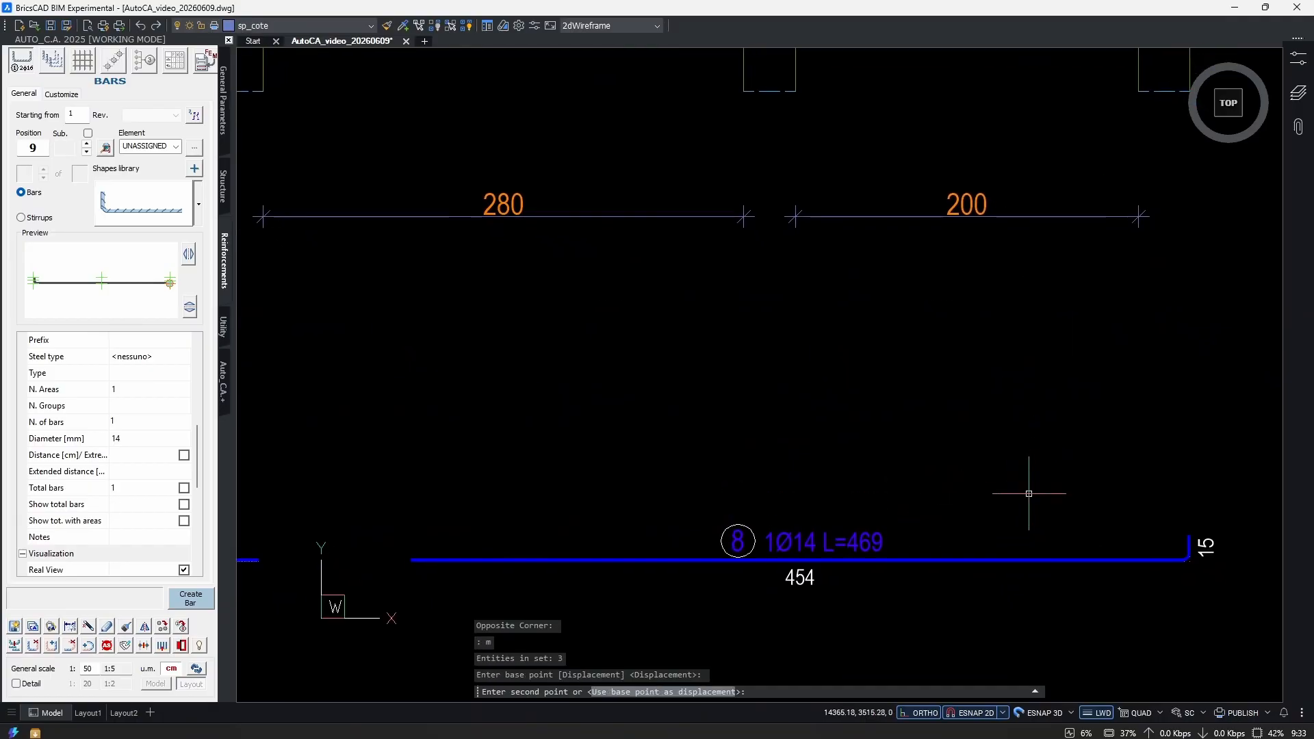
click(1031, 490)
Stretch the straight end of the mirrored bar and its extracted copy to the near face of the third support.
scroll(857, 538, down, 3)
scroll(728, 339, up, 2)
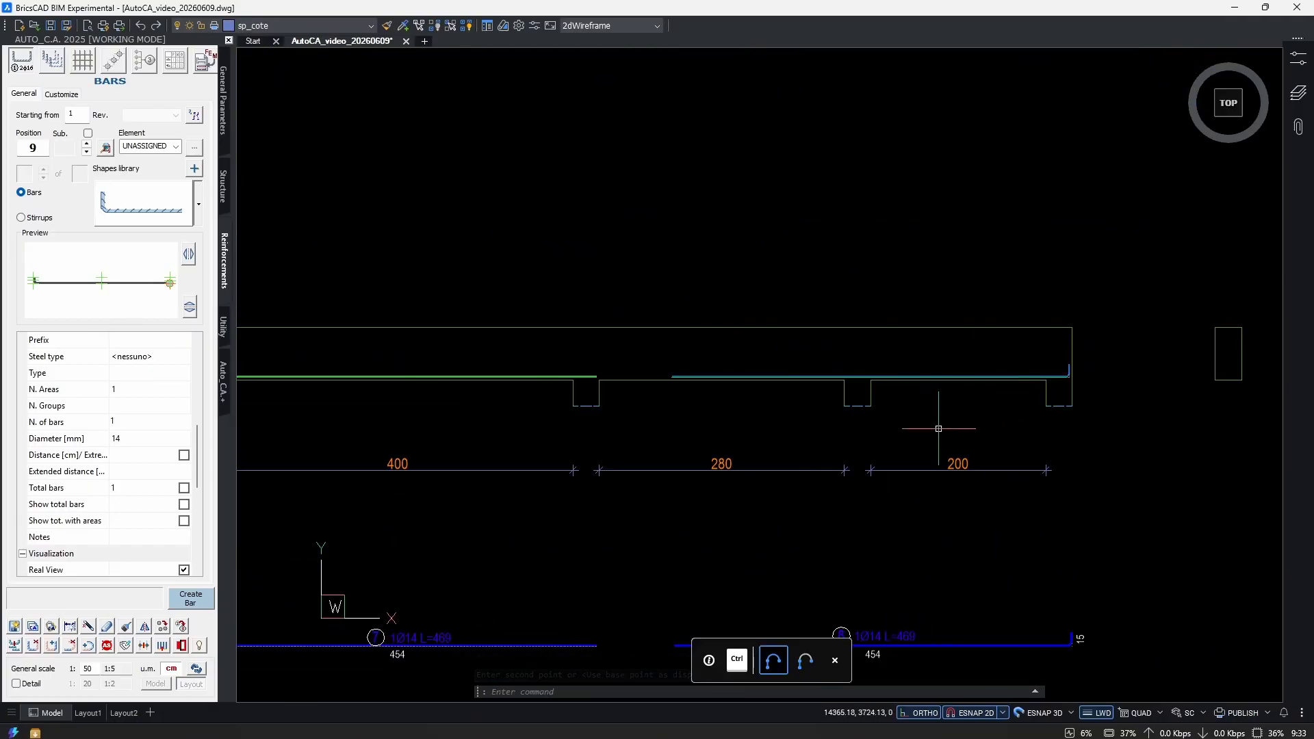
scroll(1013, 381, up, 1)
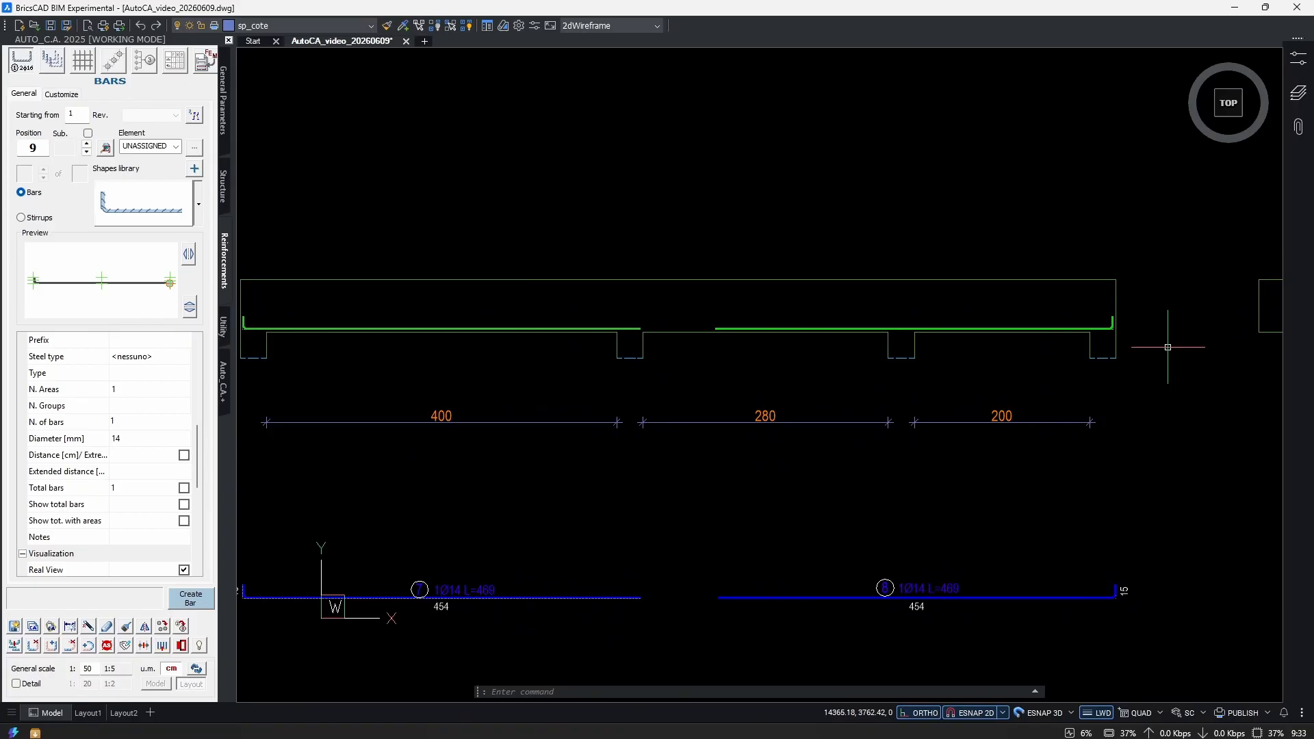
middle_drag(766, 415, 838, 415)
text(s)
key(Return)
click(784, 614)
click(782, 332)
scroll(856, 322, up, 4)
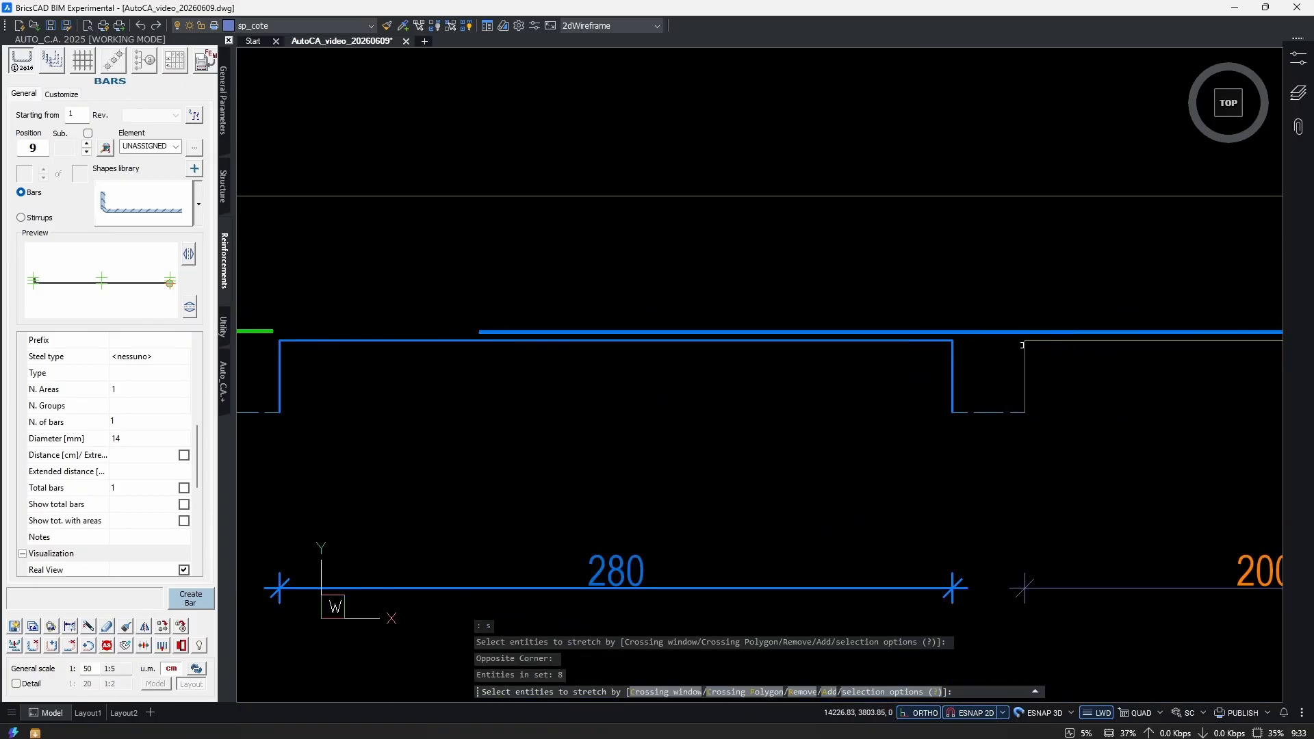
scroll(450, 338, up, 3)
key(Return)
click(507, 328)
middle_drag(1097, 334, 430, 359)
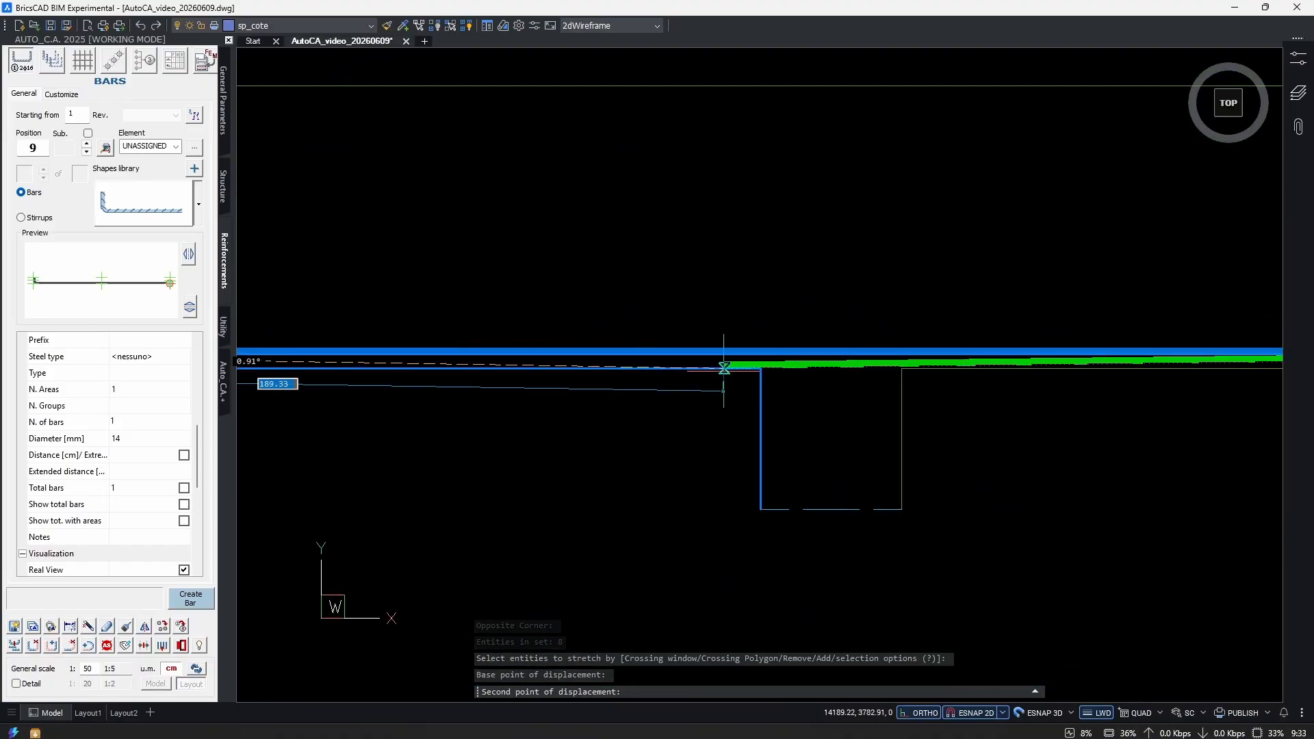
click(759, 355)
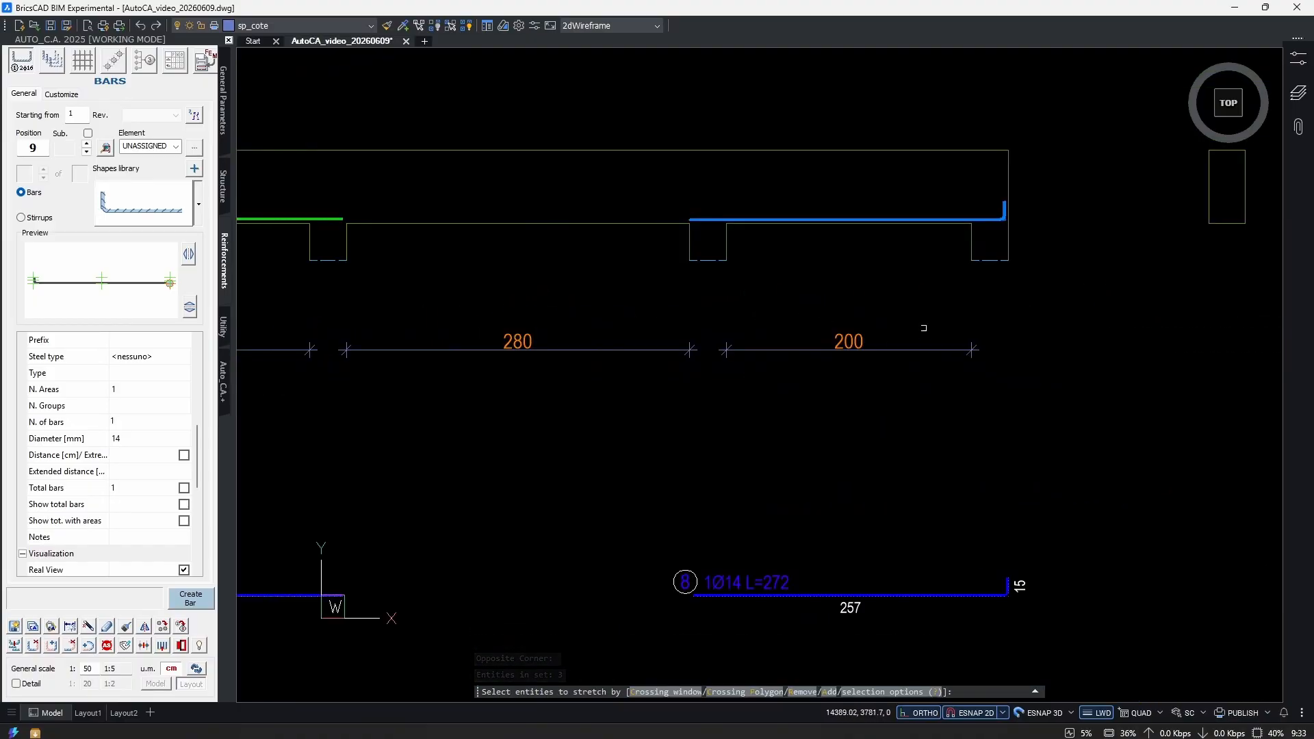
Shorten the mirrored bar and its extracted copy by 3 cm at the straight end near the third support.
key(Return)
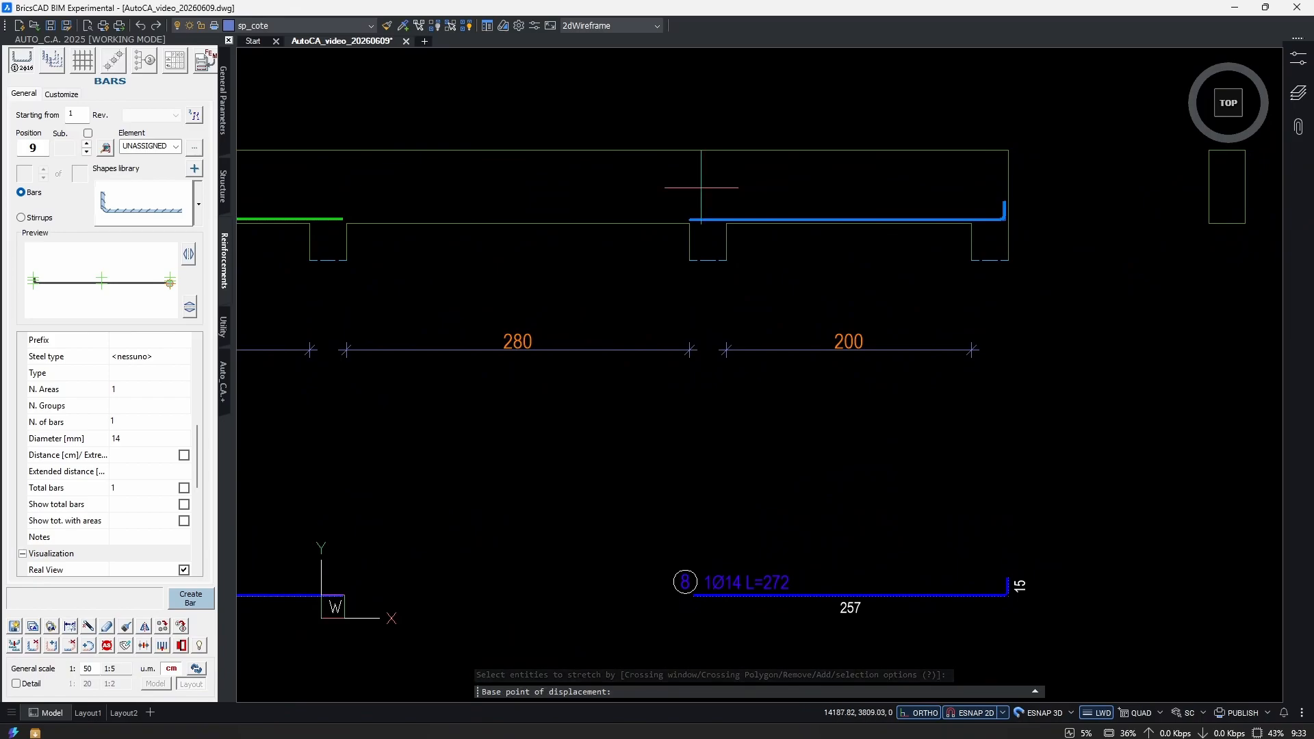
click(713, 193)
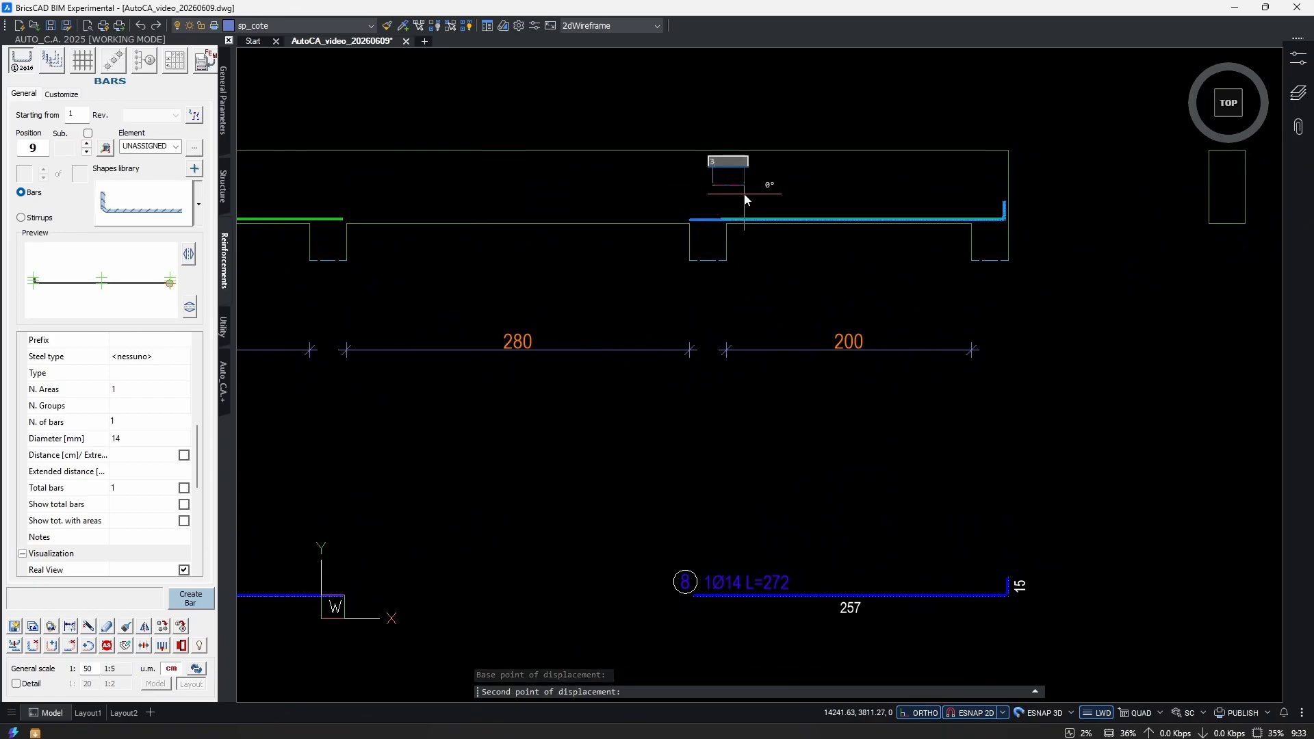
text(3)
key(Return)
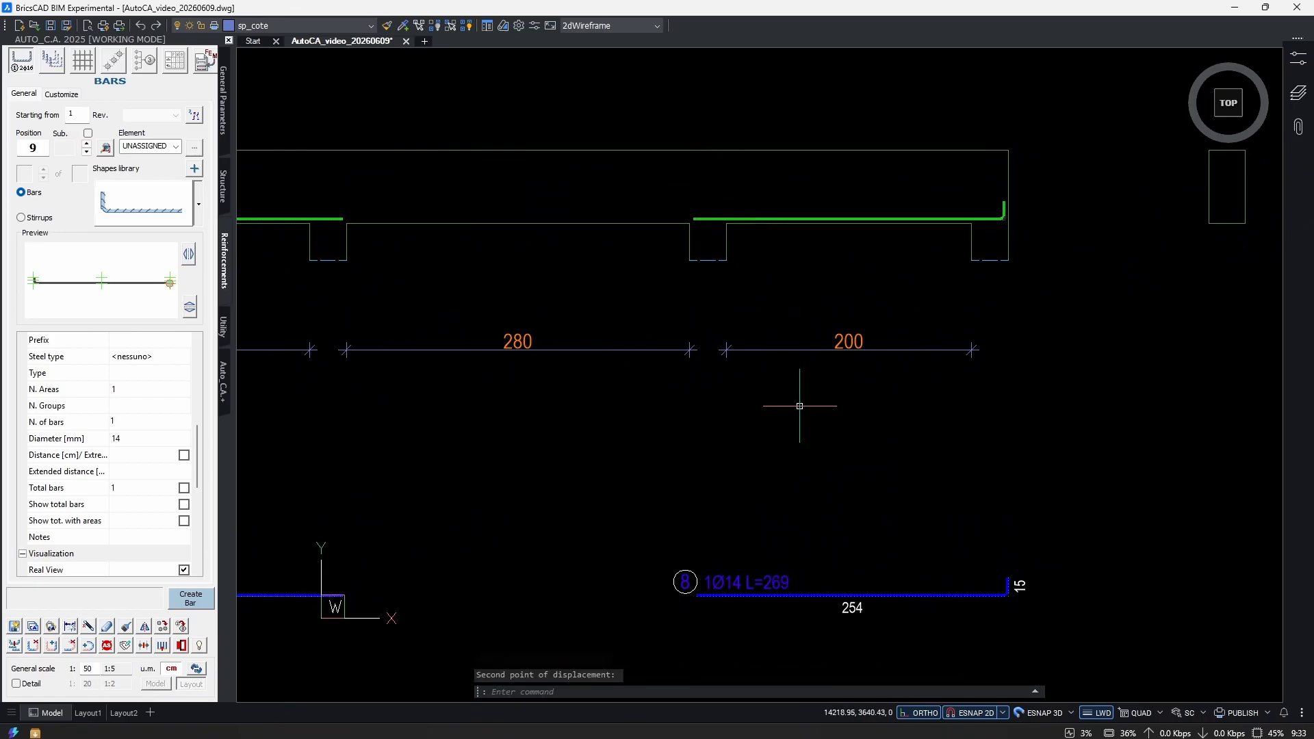
Move the mirrored extracted bar's position and length label horizontally towards the middle of its bar line.
click(807, 581)
click(849, 511)
text(m)
key(Return)
click(869, 507)
click(988, 524)
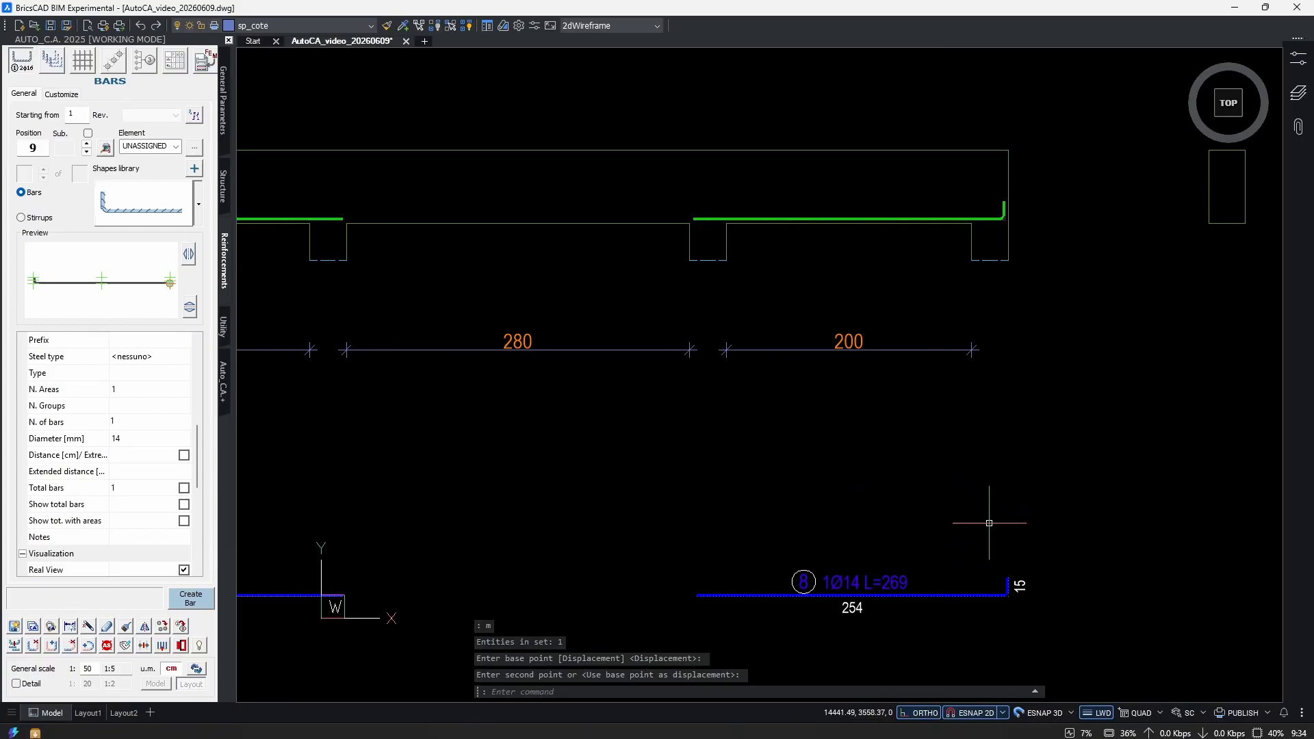
scroll(772, 490, down, 3)
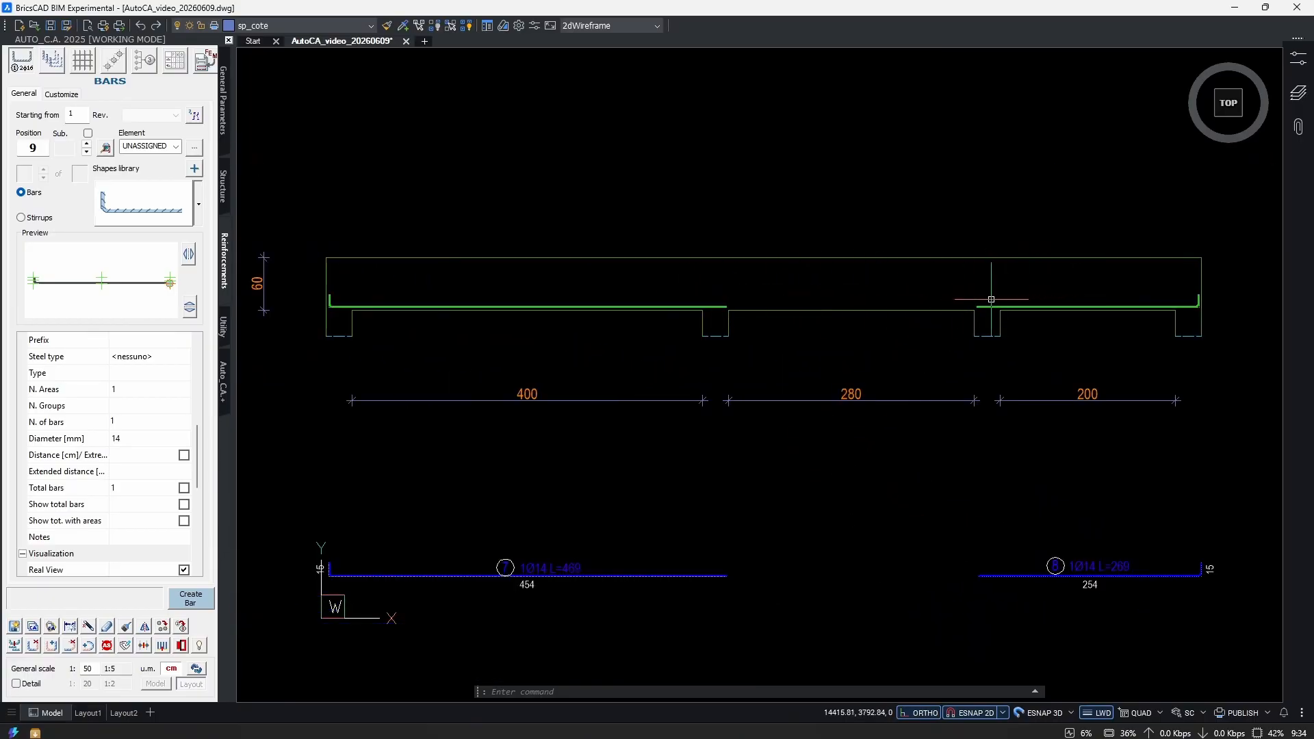
Insert a straight 14 mm bar 300 cm long at the bottom of the 280 span with its extracted copy, and lower its label.
click(197, 205)
click(220, 259)
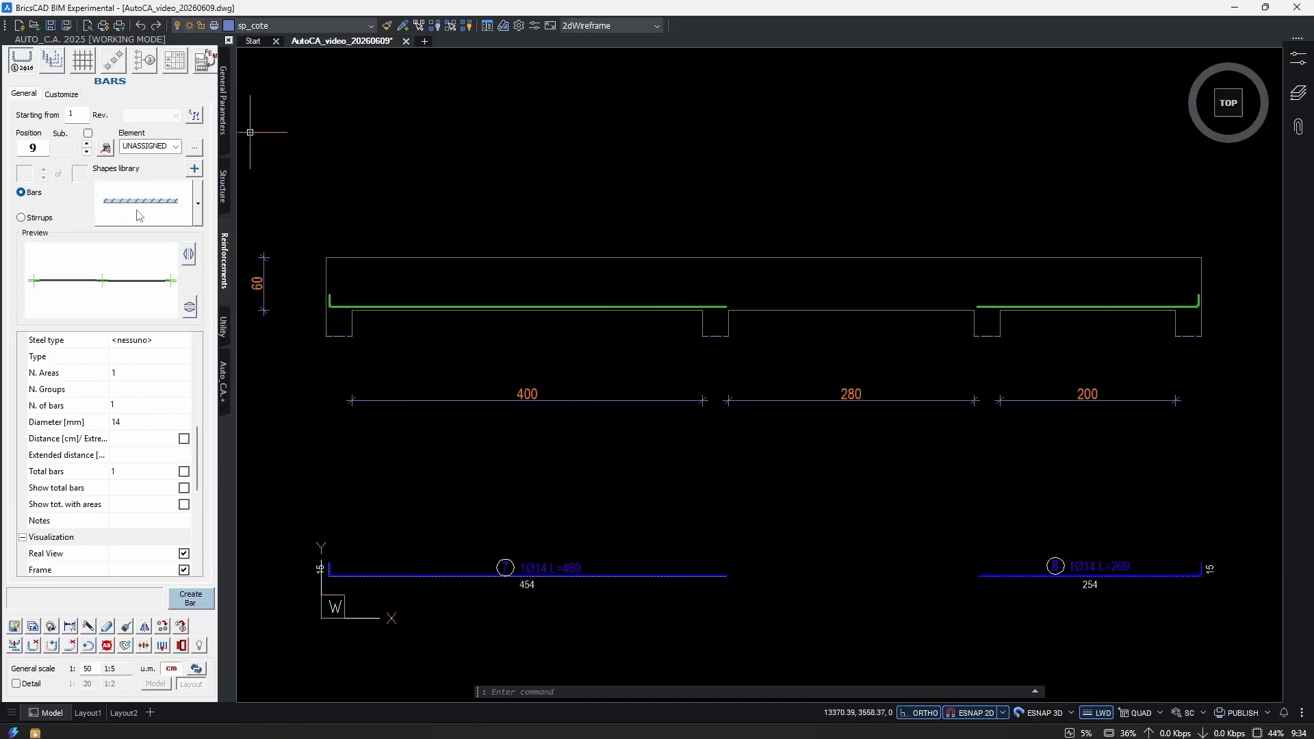
scroll(136, 470, up, 5)
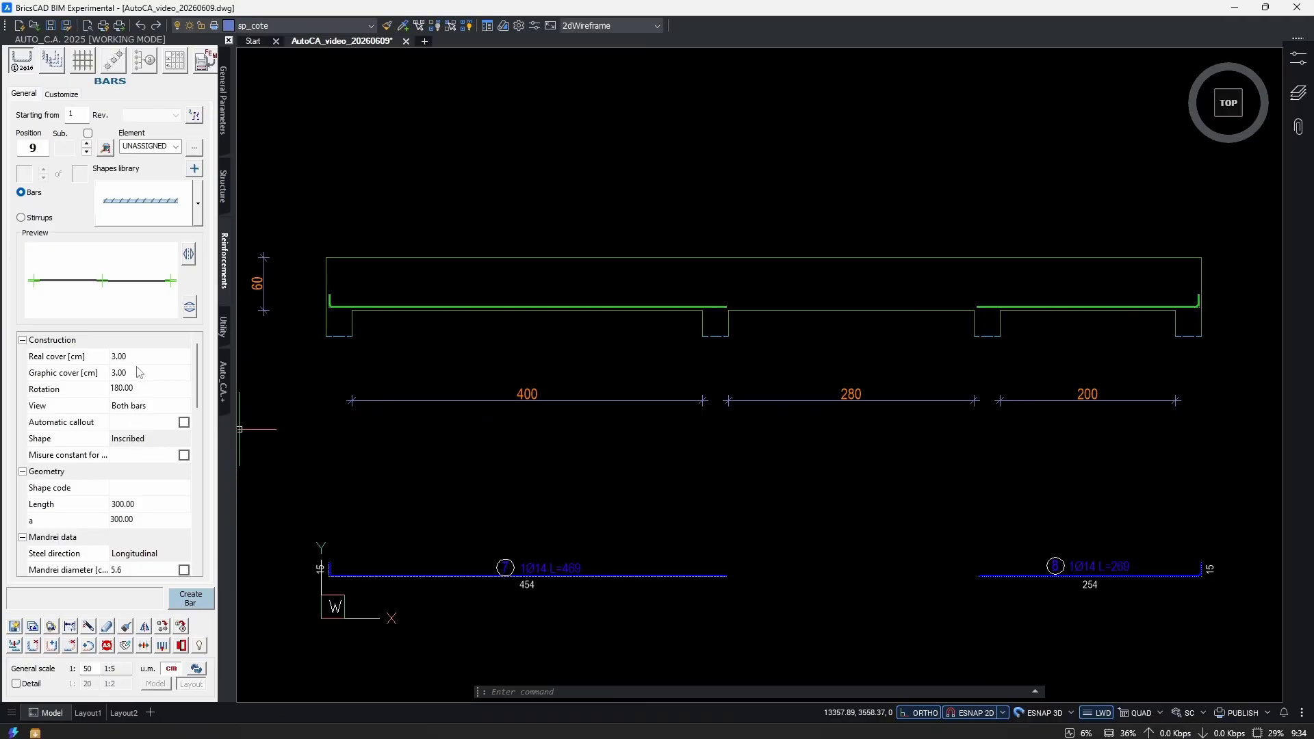
scroll(140, 422, down, 5)
scroll(141, 423, up, 5)
click(191, 598)
click(753, 375)
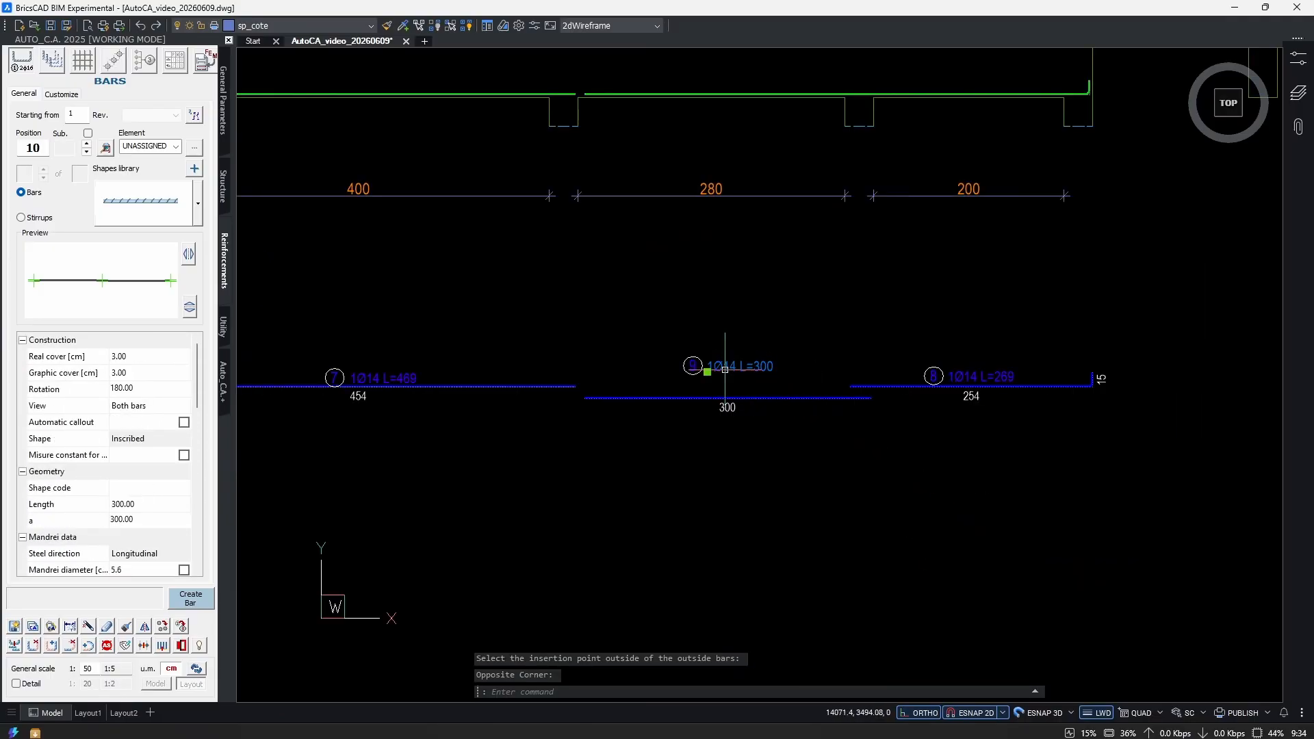
scroll(746, 411, up, 3)
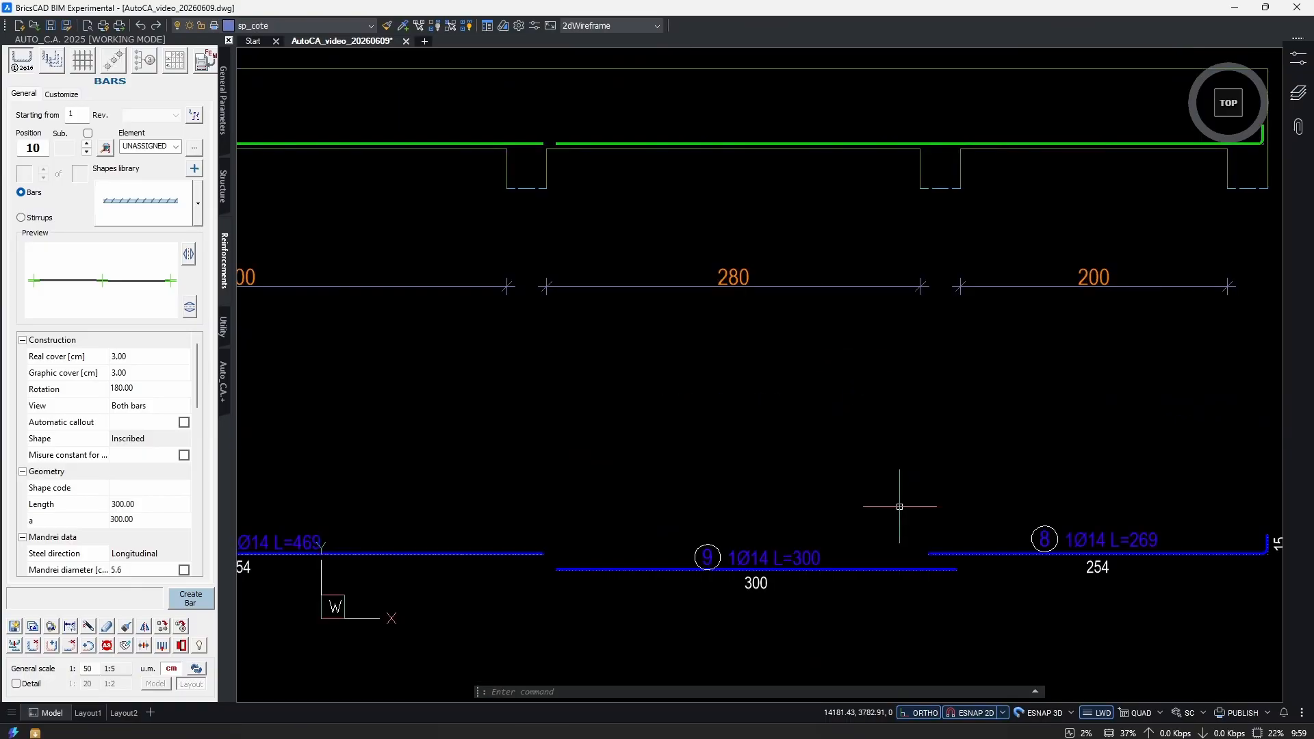
Stretch the left end of the straight bar and its extracted copy to the left face of the second support.
scroll(803, 513, down, 5)
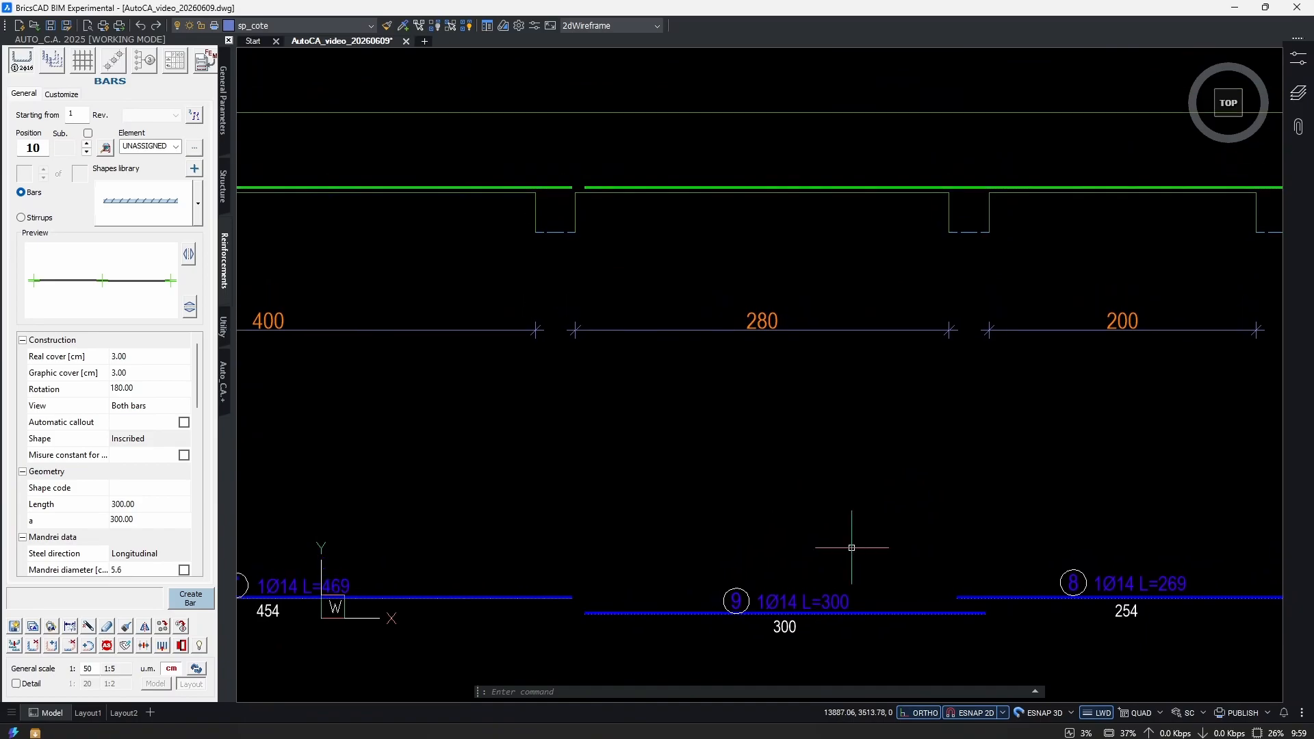
scroll(758, 267, up, 8)
middle_drag(651, 371, 853, 373)
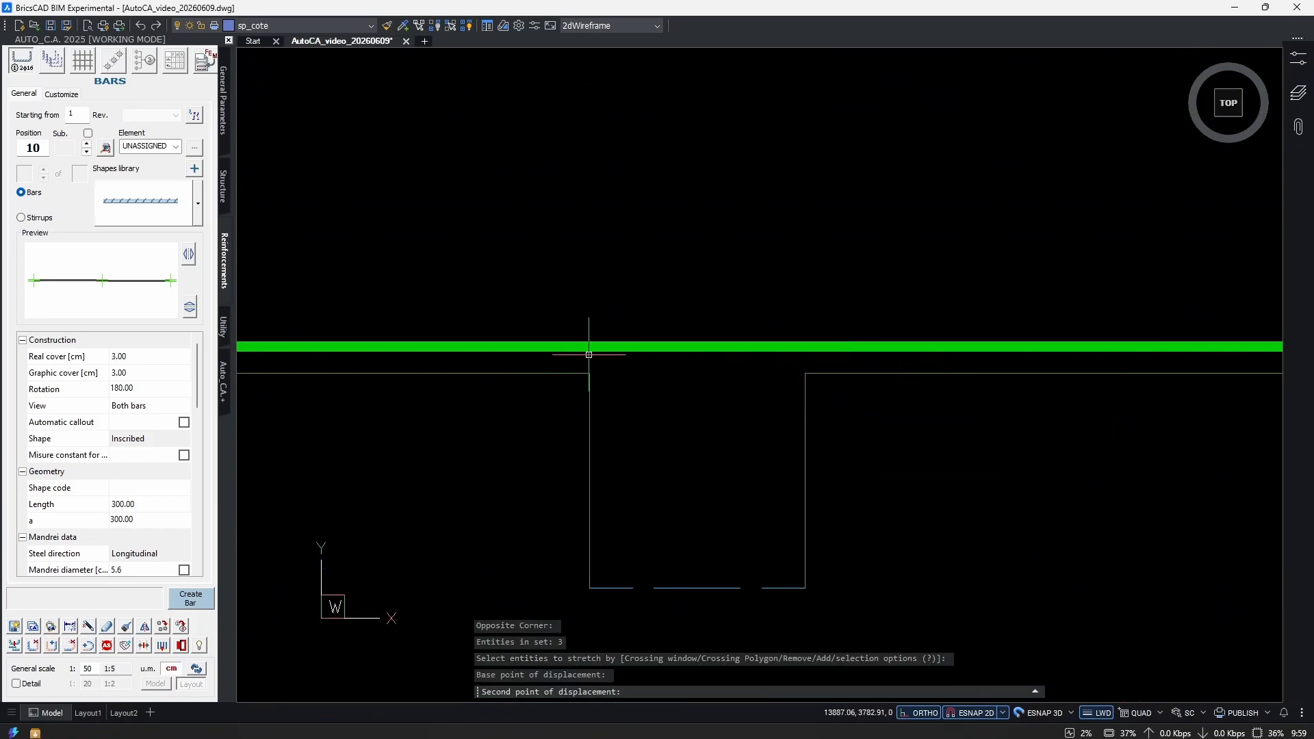
click(589, 355)
scroll(719, 376, down, 10)
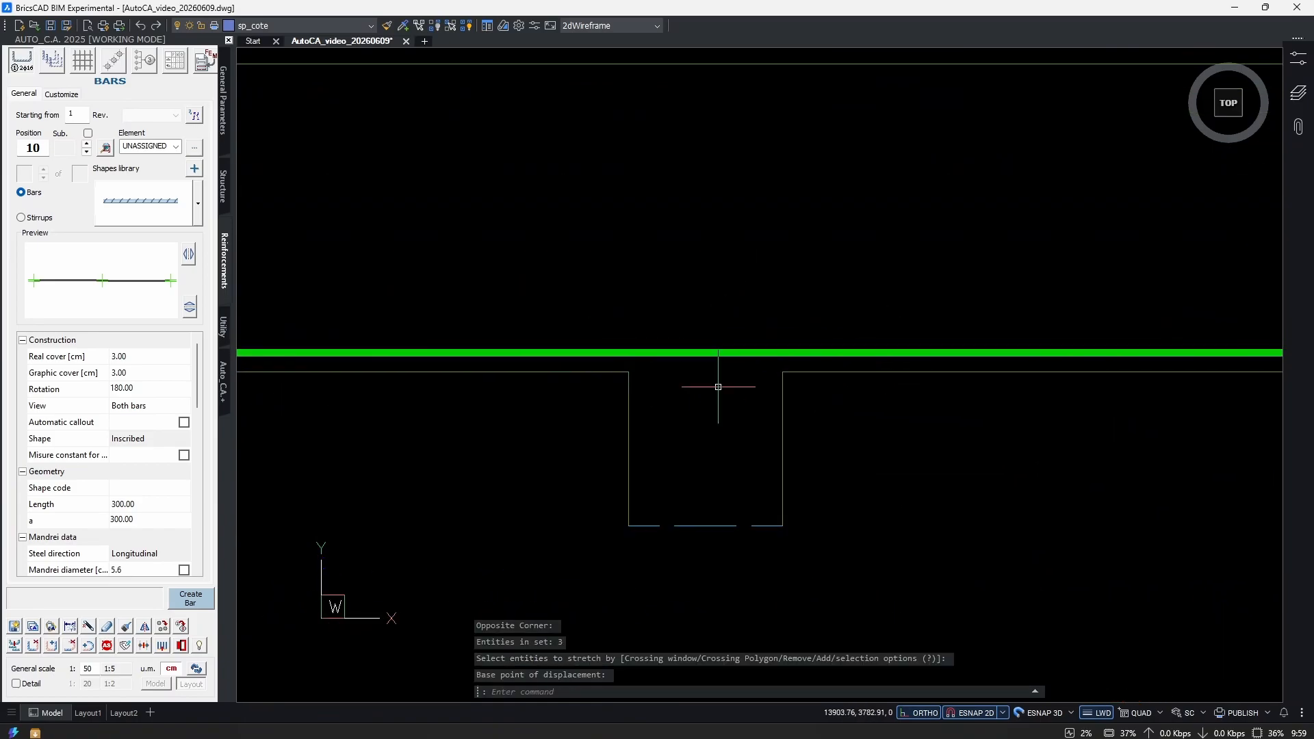
scroll(776, 412, up, 2)
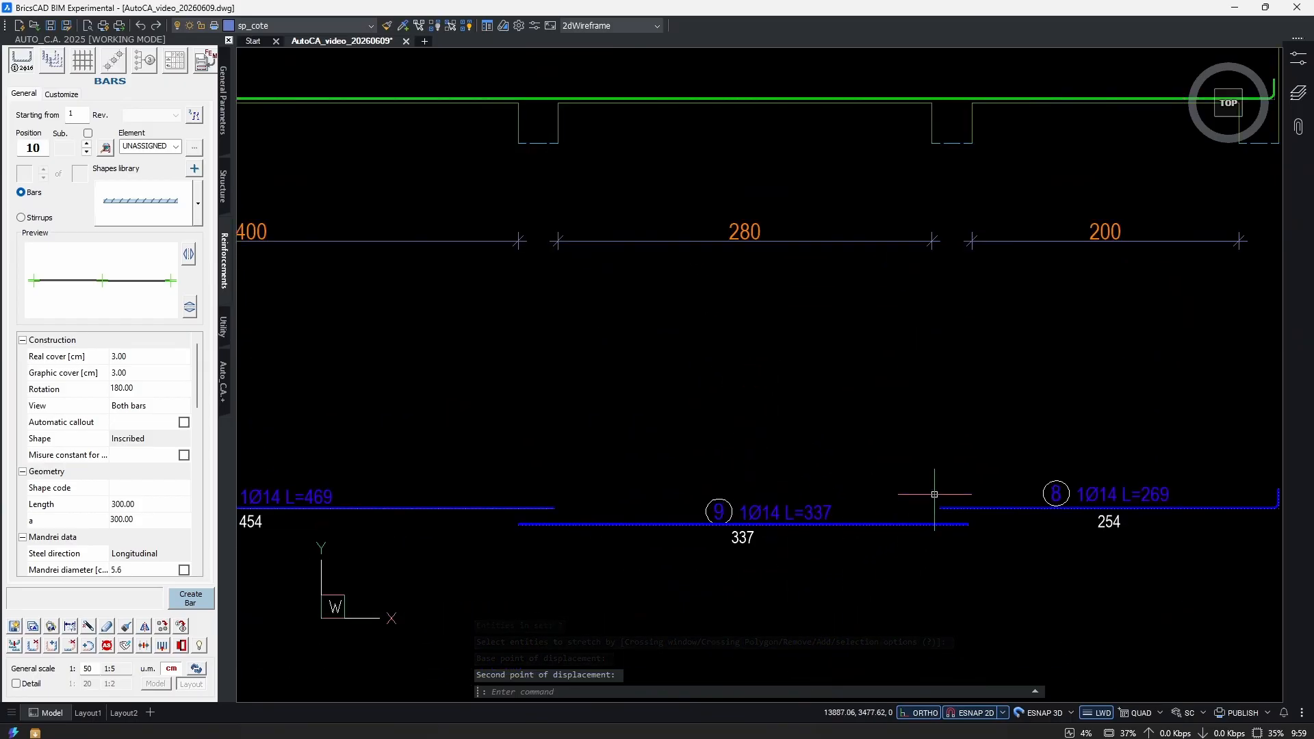
scroll(708, 441, up, 2)
scroll(762, 457, down, 4)
scroll(762, 457, up, 3)
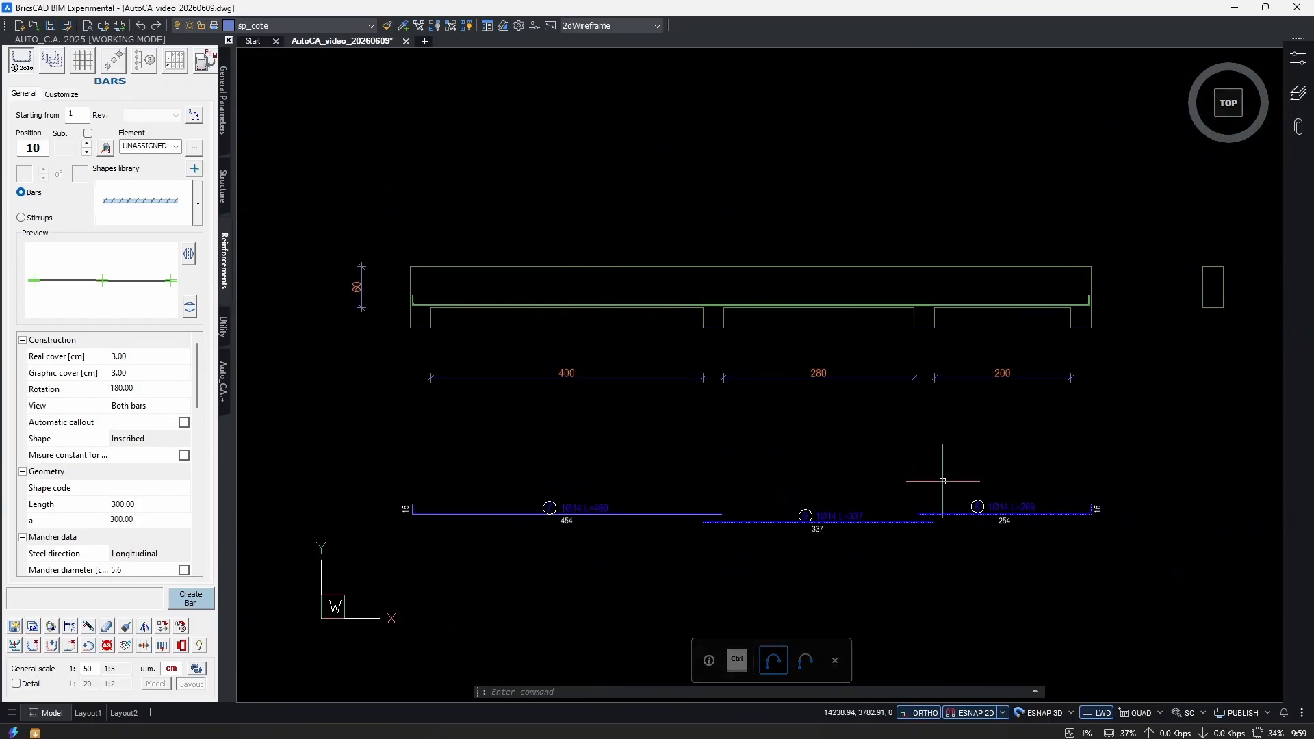
Set up an L-shaped 14 mm bar with a 15 cm hook, flipped so the hook points down at its left end.
middle_drag(842, 440, 875, 477)
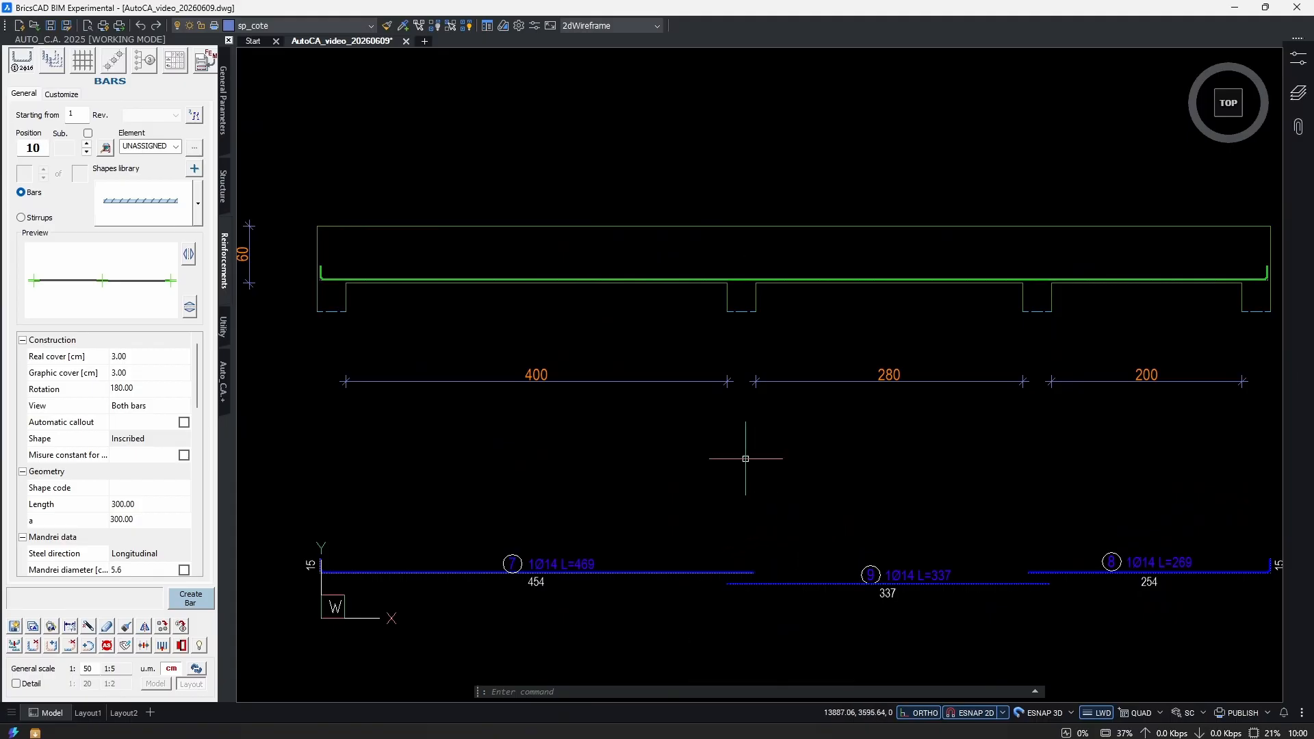
middle_drag(650, 365, 860, 493)
scroll(843, 461, up, 2)
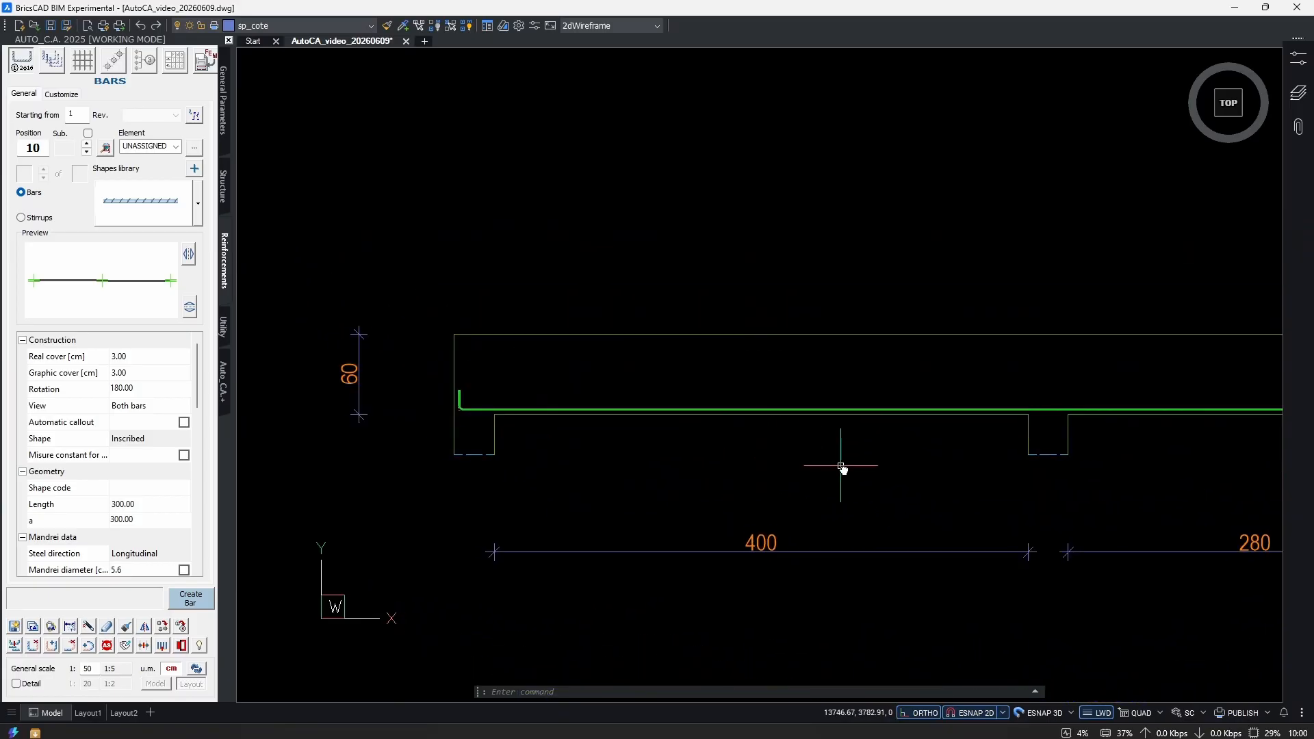
click(198, 203)
click(343, 250)
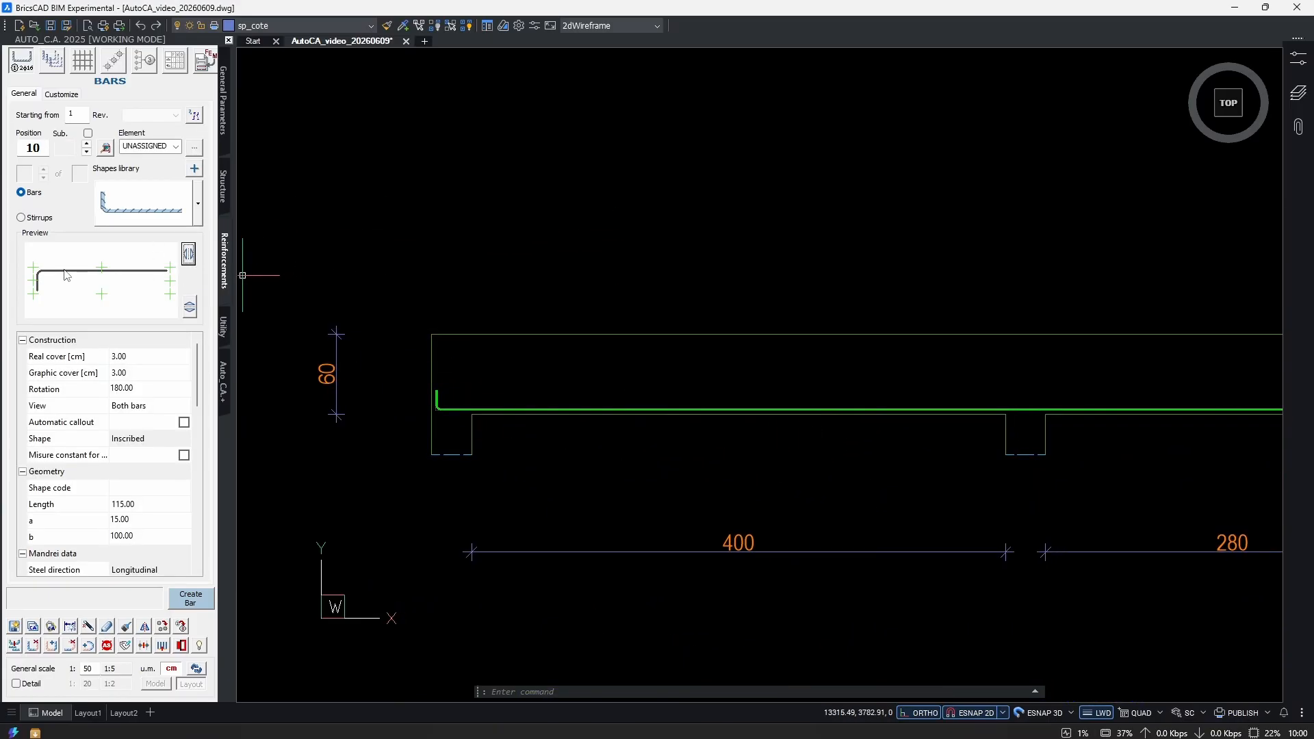
scroll(149, 452, down, 2)
scroll(157, 472, up, 2)
scroll(154, 510, down, 5)
click(139, 486)
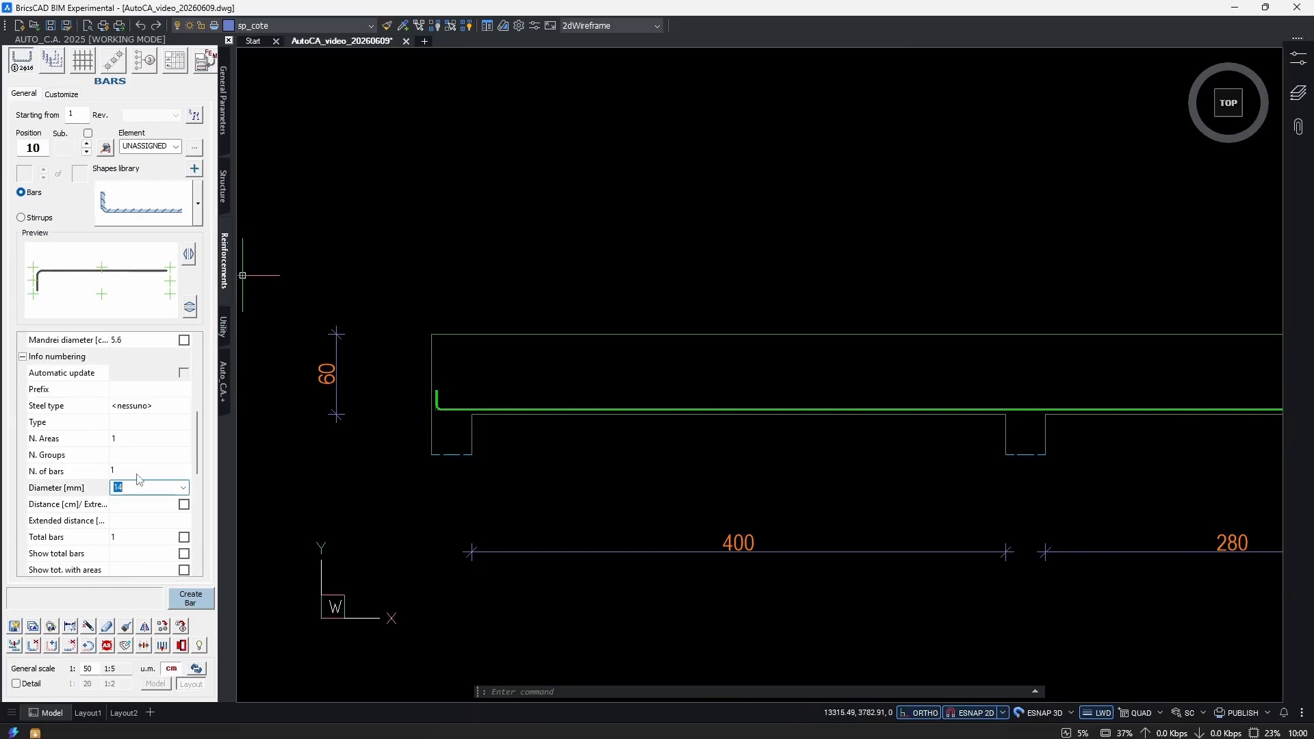
click(137, 471)
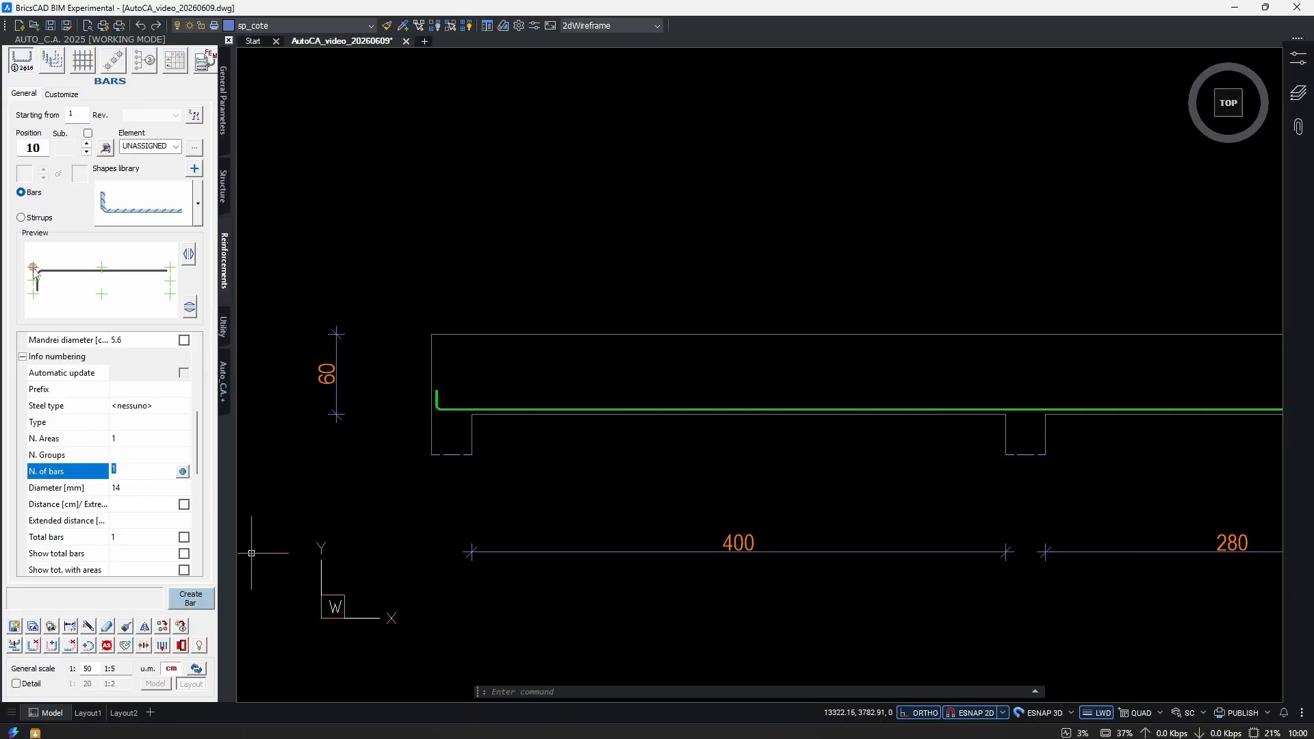
Insert the L-shaped bar at the beam's upper left corner and place its extracted copy below the beam.
click(195, 601)
scroll(434, 294, up, 3)
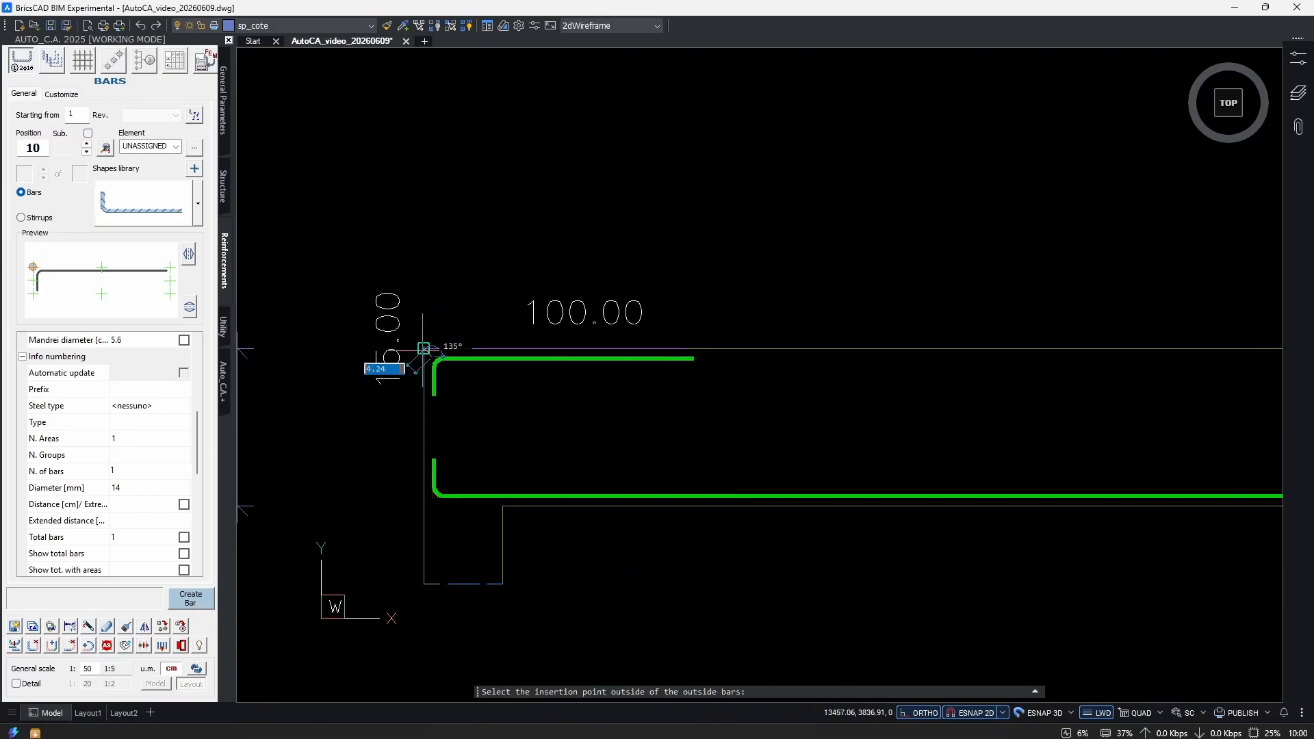
click(424, 348)
scroll(743, 216, down, 3)
scroll(710, 497, up, 2)
click(710, 493)
Move the top extracted bar's 1Ø14 label and its 100 length text vertically down, closer to the bar line.
click(680, 389)
click(647, 480)
middle_drag(736, 449, 716, 436)
text(m)
key(Return)
click(853, 445)
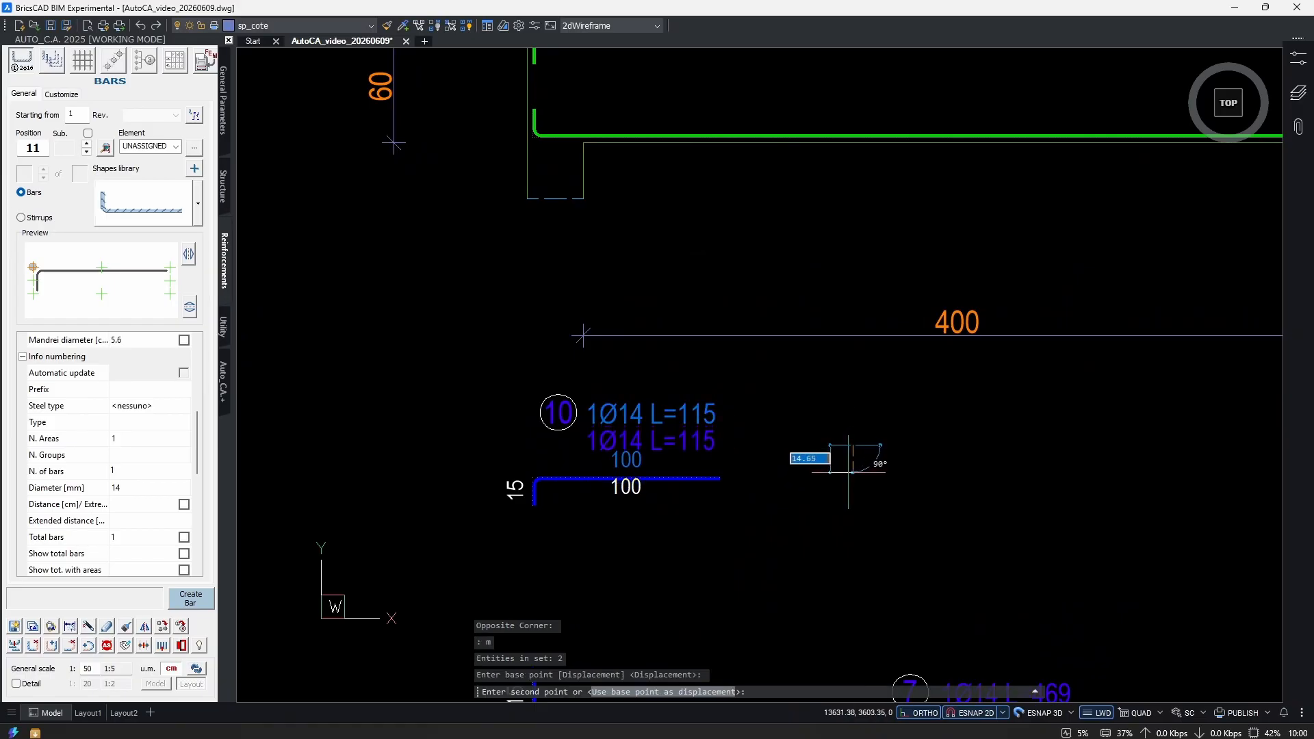
click(847, 487)
scroll(619, 506, down, 3)
middle_drag(770, 514, 547, 505)
middle_drag(935, 364, 1041, 387)
middle_drag(707, 382, 733, 425)
scroll(572, 326, up, 3)
scroll(617, 347, up, 3)
text(s)
key(Return)
click(593, 308)
click(572, 343)
key(Return)
click(593, 309)
scroll(786, 320, down, 4)
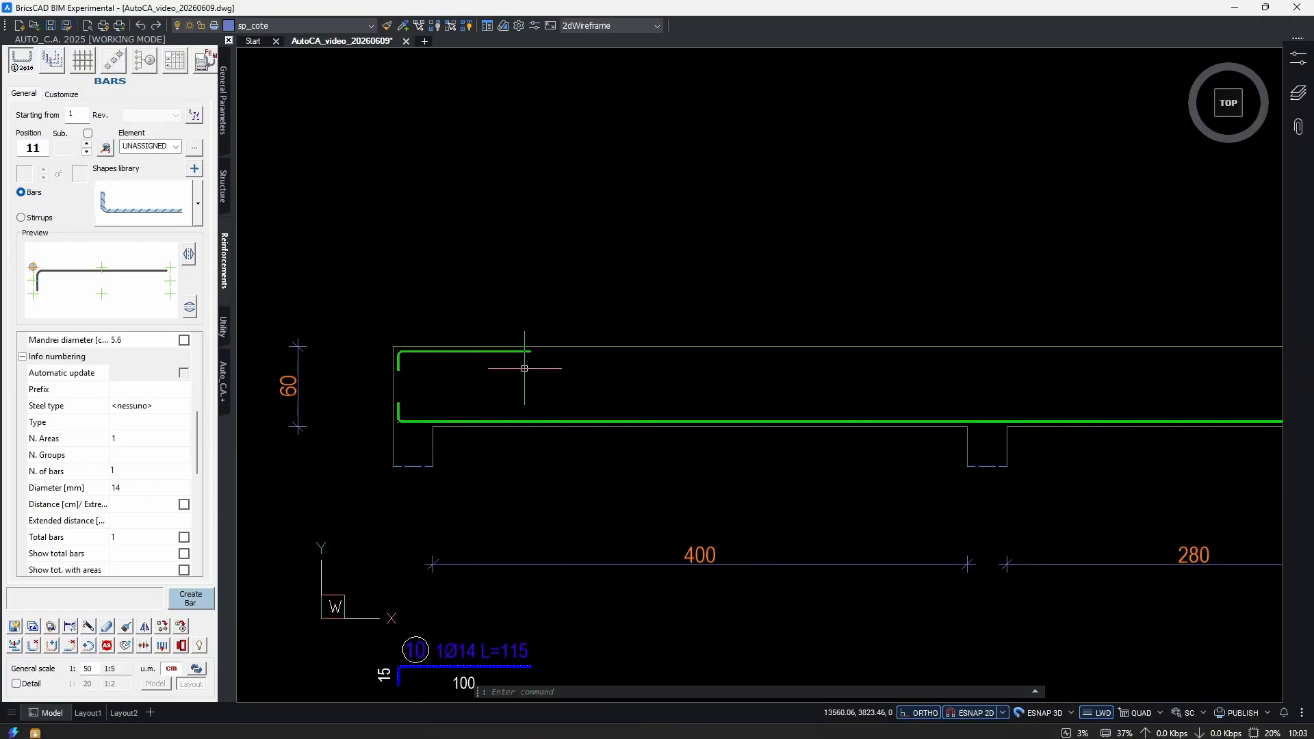
Stretch the straight end of the top bar and its extracted copy to the beam's right end, in line with the bottom bar's hook.
text(s)
key(Return)
click(548, 324)
click(513, 371)
scroll(525, 357, up, 3)
key(Return)
click(538, 346)
scroll(616, 350, down, 4)
middle_drag(934, 397, 276, 384)
scroll(814, 379, up, 3)
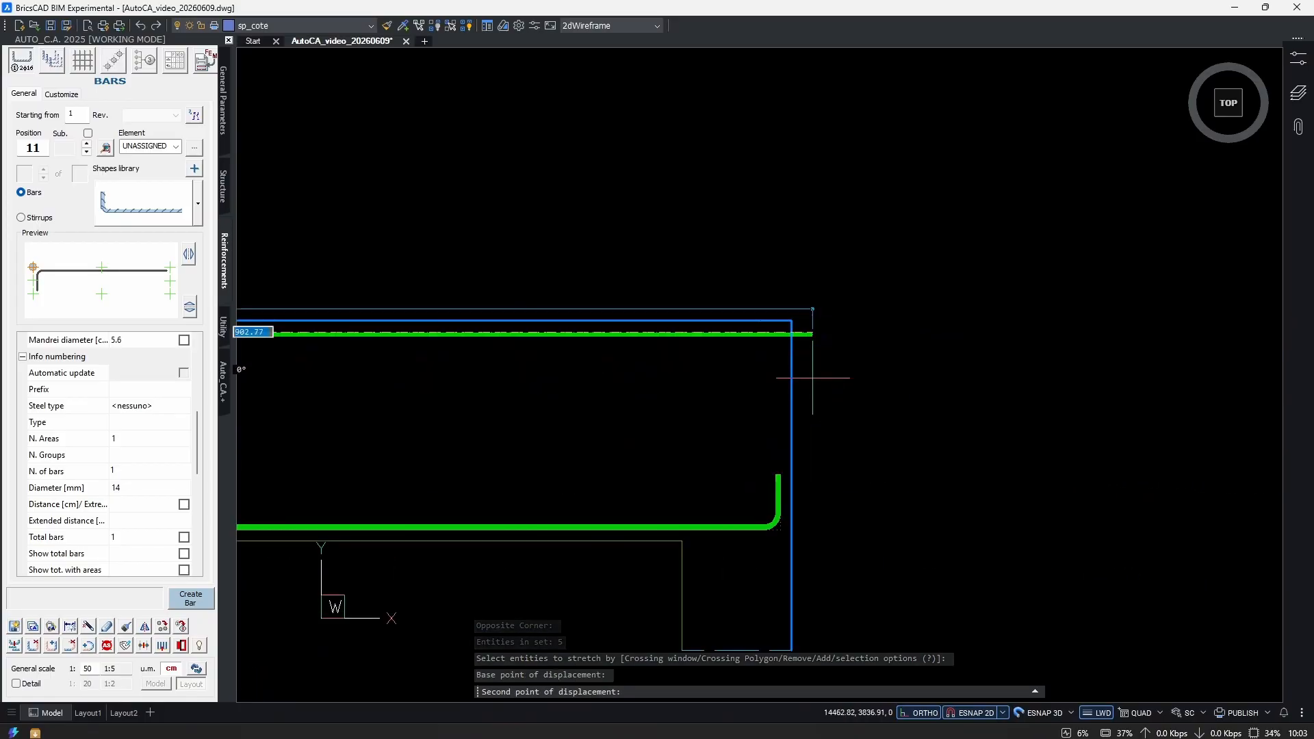
click(789, 331)
scroll(804, 438, down, 4)
scroll(843, 358, up, 3)
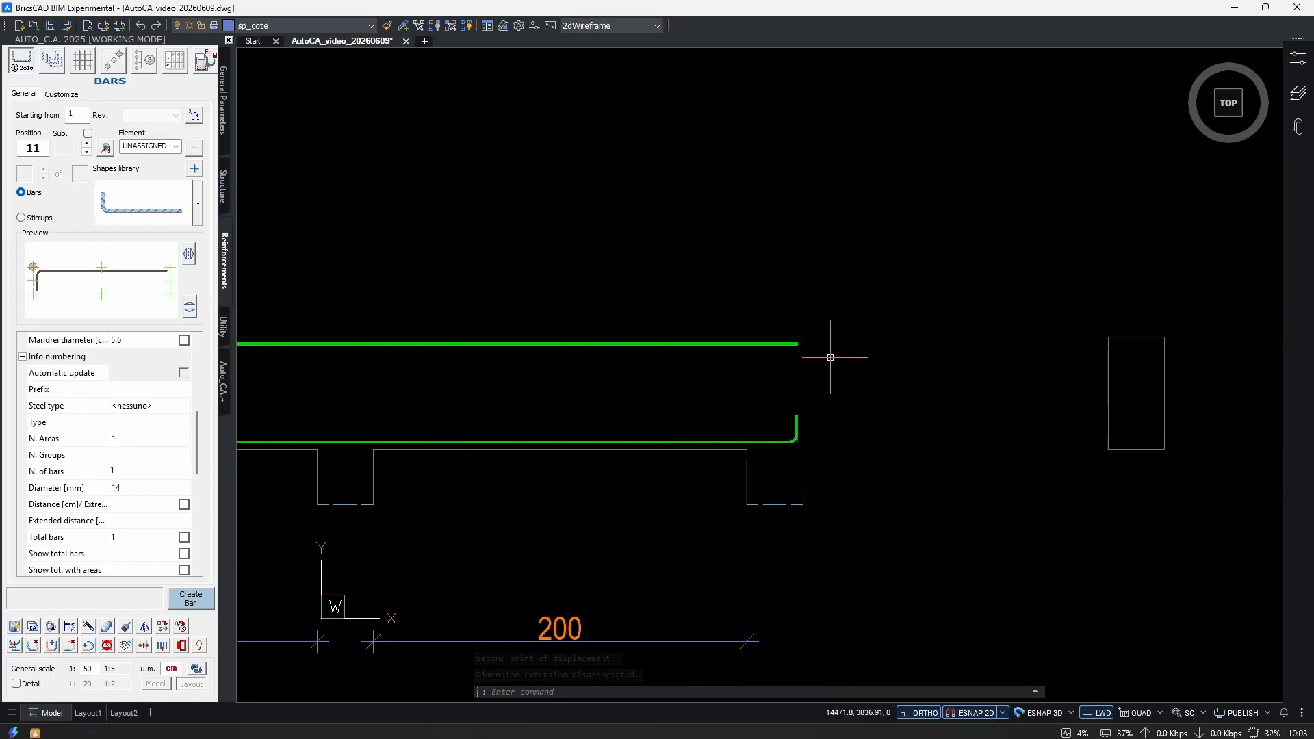
Extend the right end of the top bar with a 15 cm downward hook, using its extracted copy.
click(49, 646)
scroll(805, 339, up, 4)
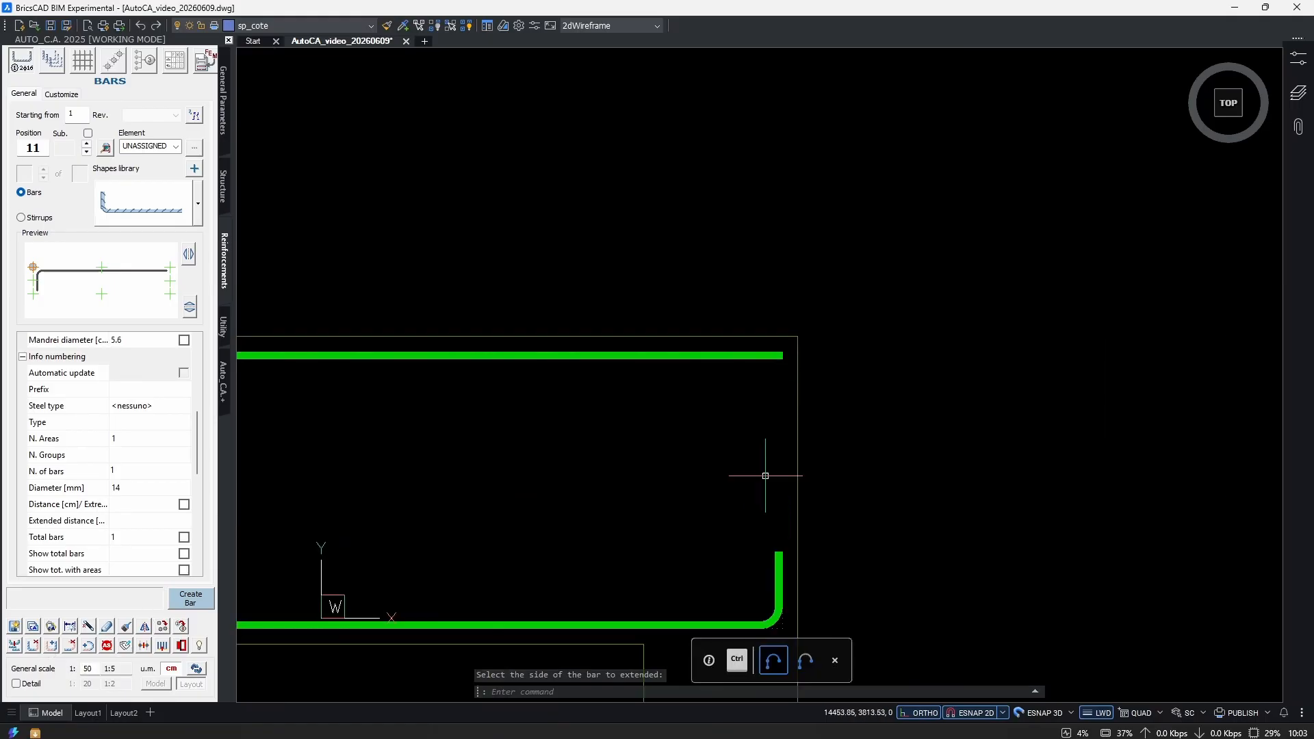
click(51, 646)
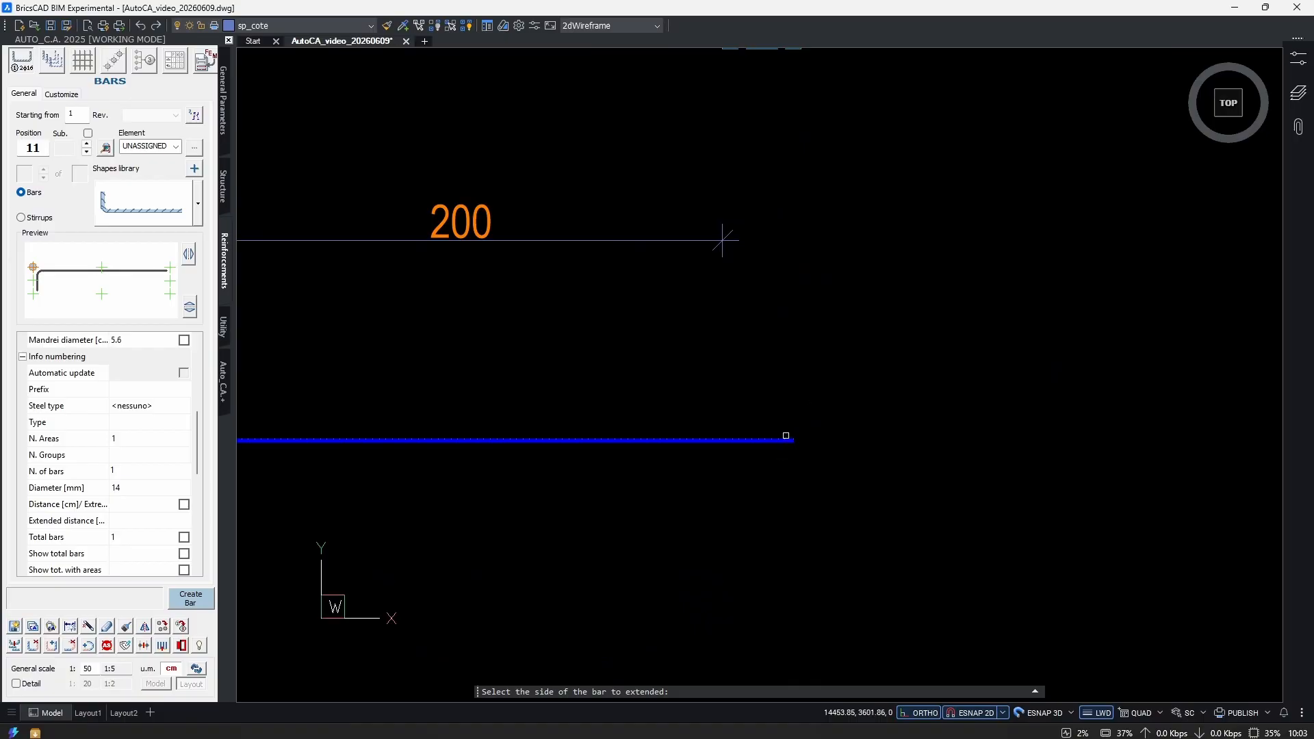
click(790, 441)
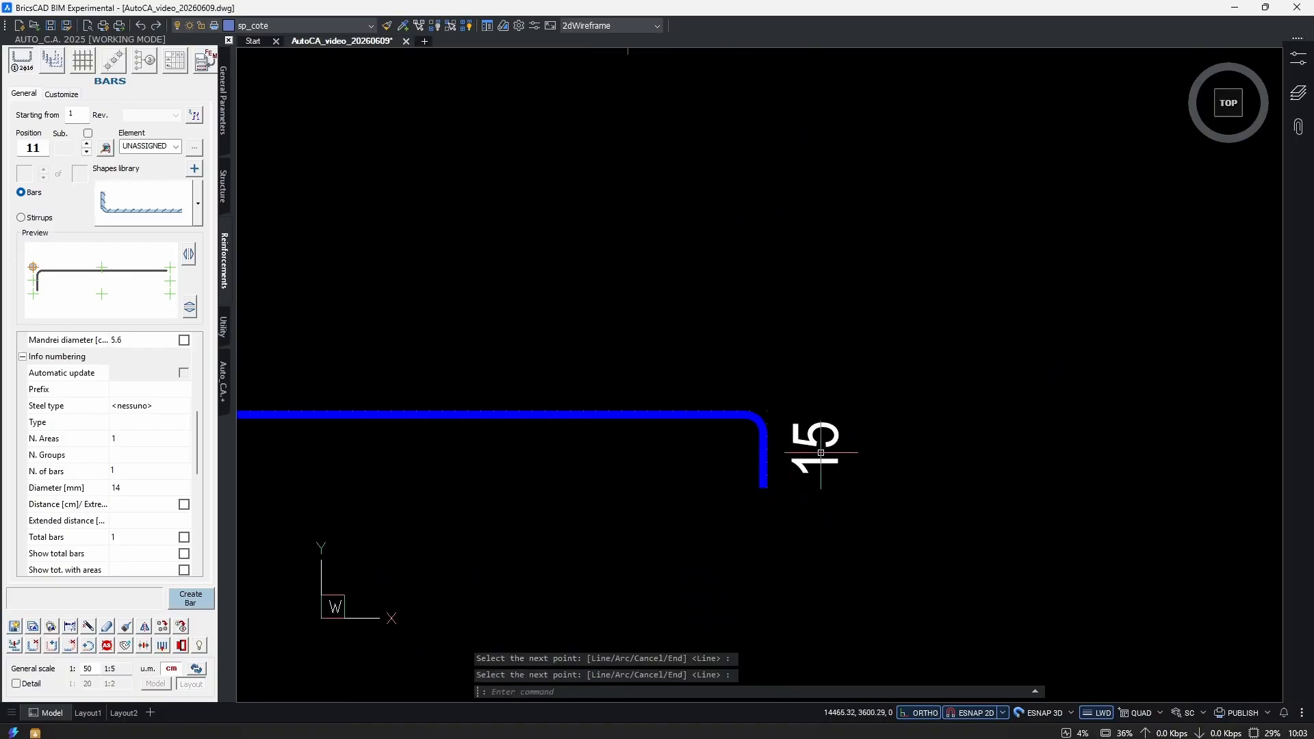
scroll(821, 452, down, 8)
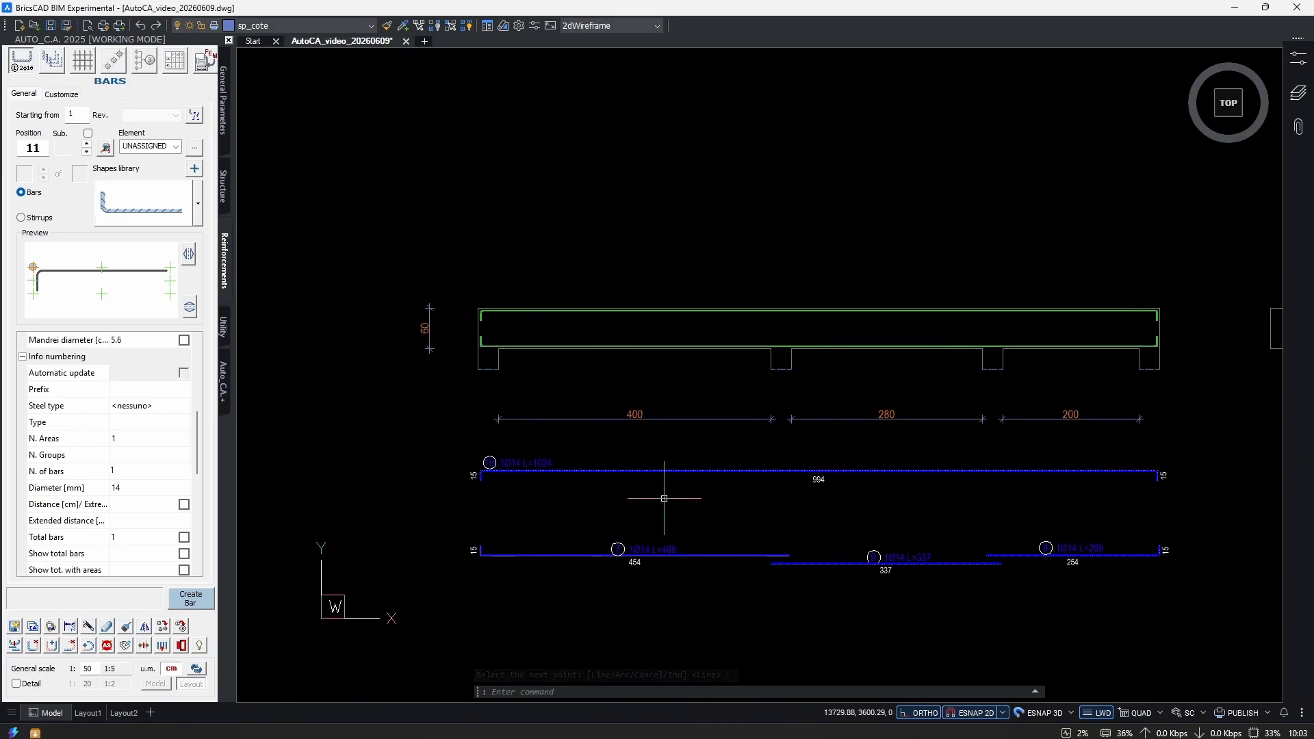
Break the beam's top bar at the midpoint of the 280 span with a 72 cm overlap.
scroll(445, 489, up, 5)
scroll(445, 491, down, 3)
scroll(445, 491, down, 3)
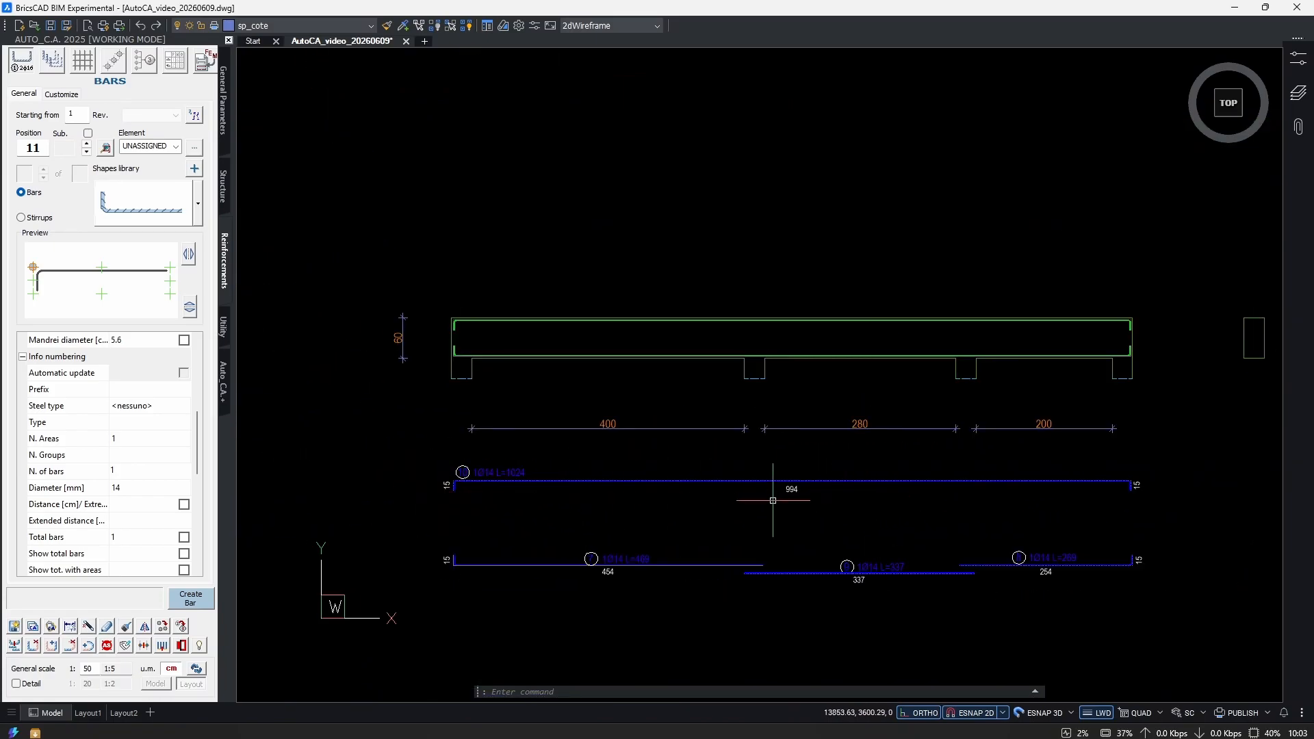
scroll(931, 489, up, 3)
middle_drag(877, 372, 787, 420)
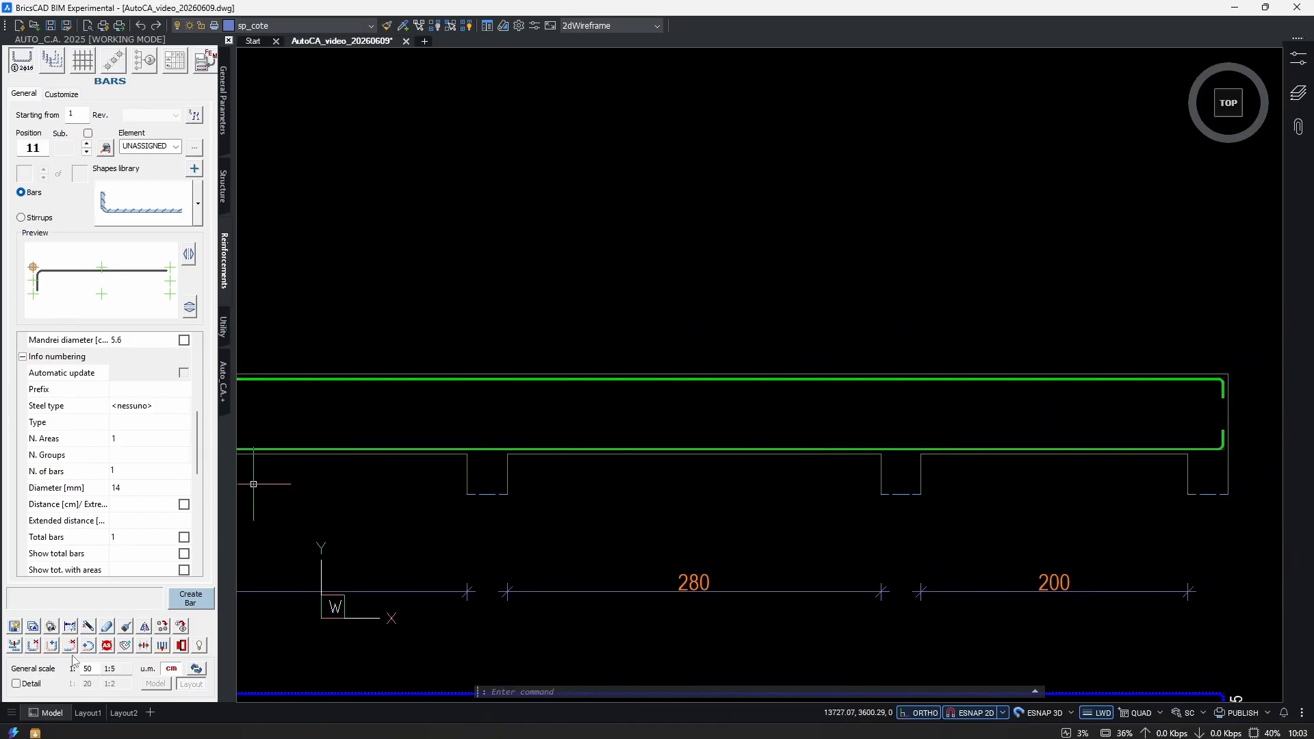
click(14, 646)
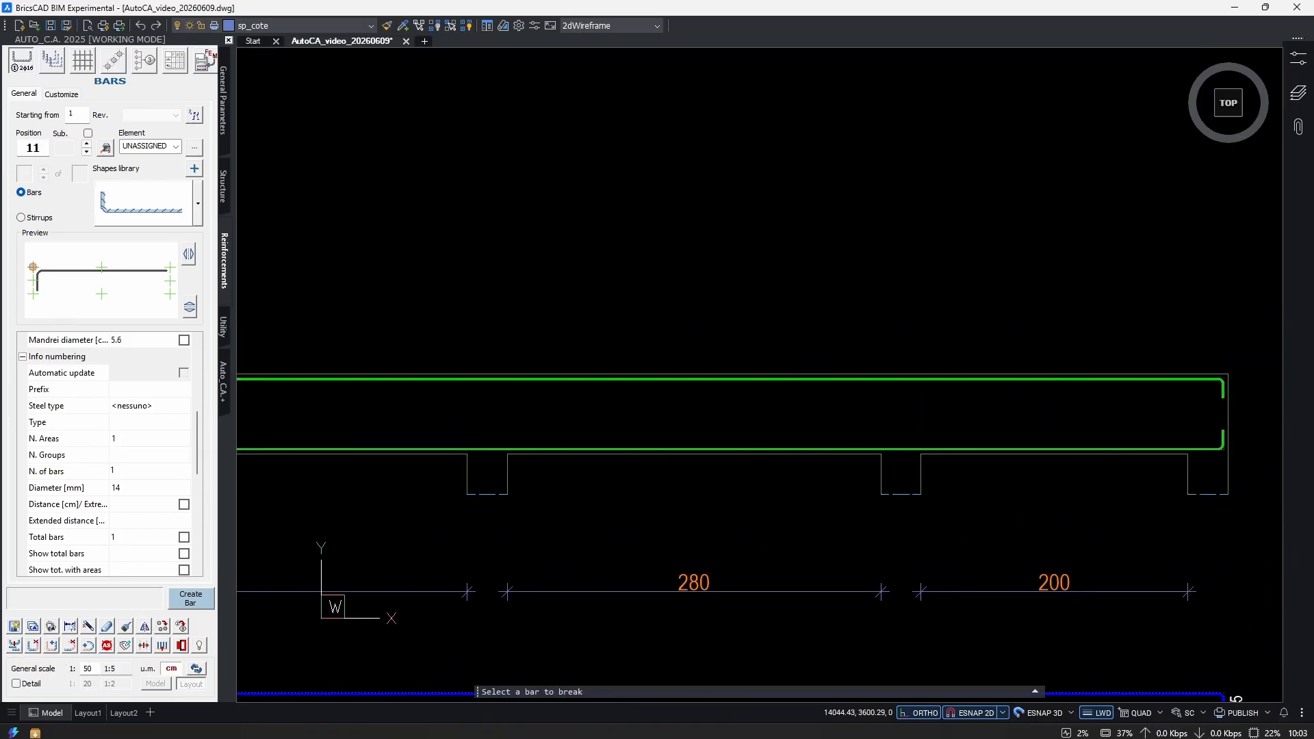
middle_drag(661, 386, 709, 398)
scroll(808, 422, down, 3)
scroll(760, 409, up, 2)
mouse_move(905, 429)
middle_down()
mouse_move(980, 431)
mouse_move(787, 434)
middle_up()
scroll(713, 417, up, 4)
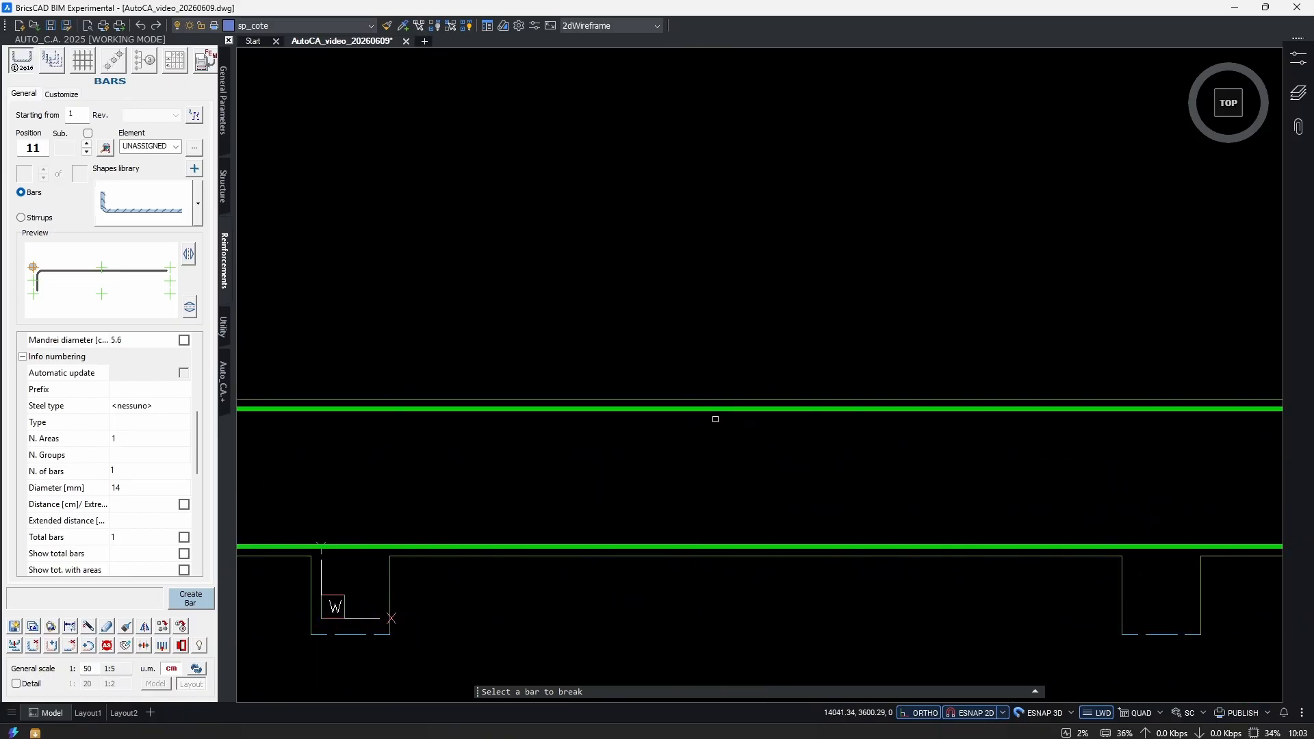
scroll(714, 385, down, 2)
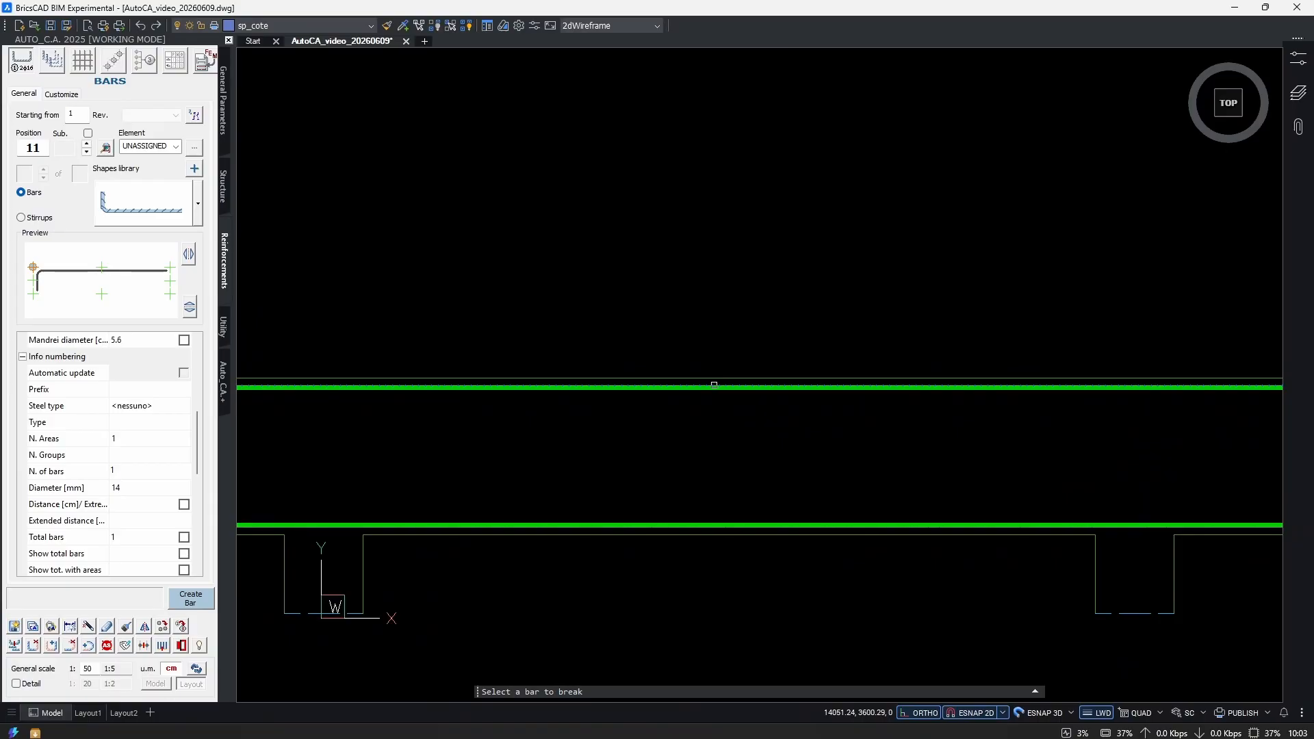
click(714, 385)
scroll(758, 464, down, 2)
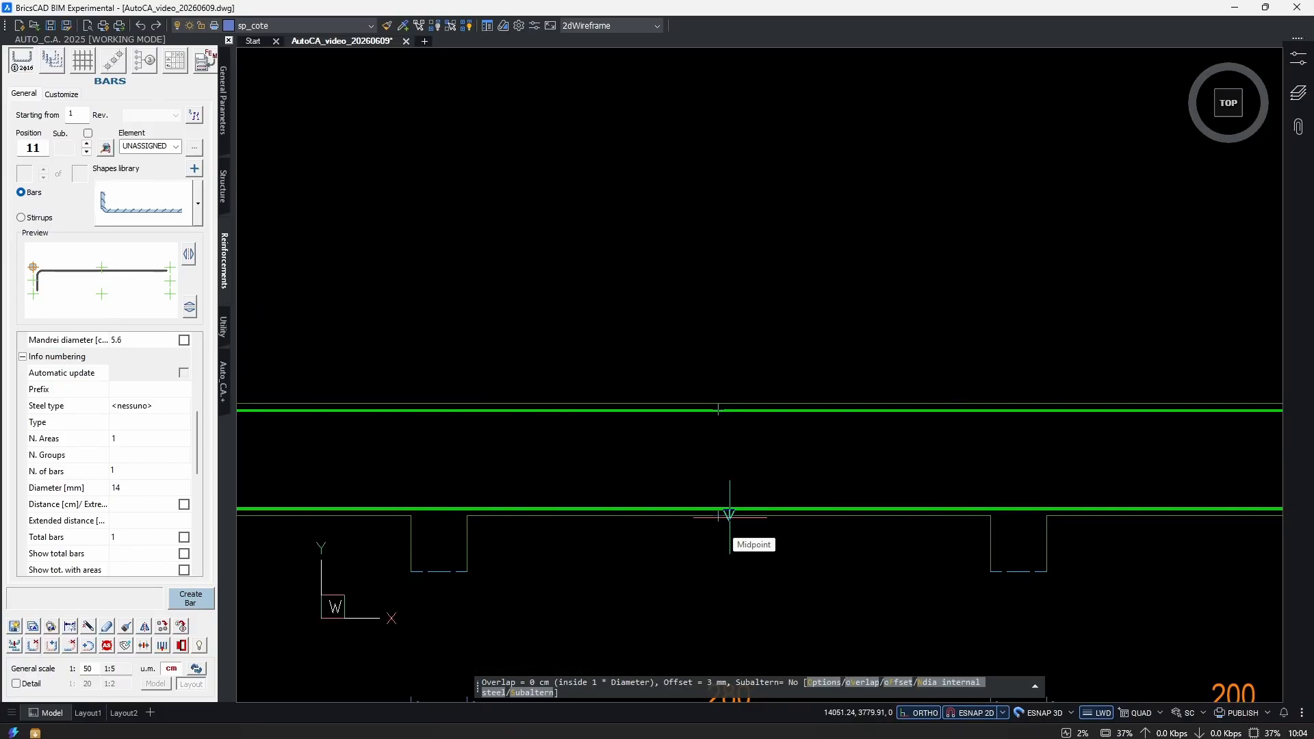
click(883, 652)
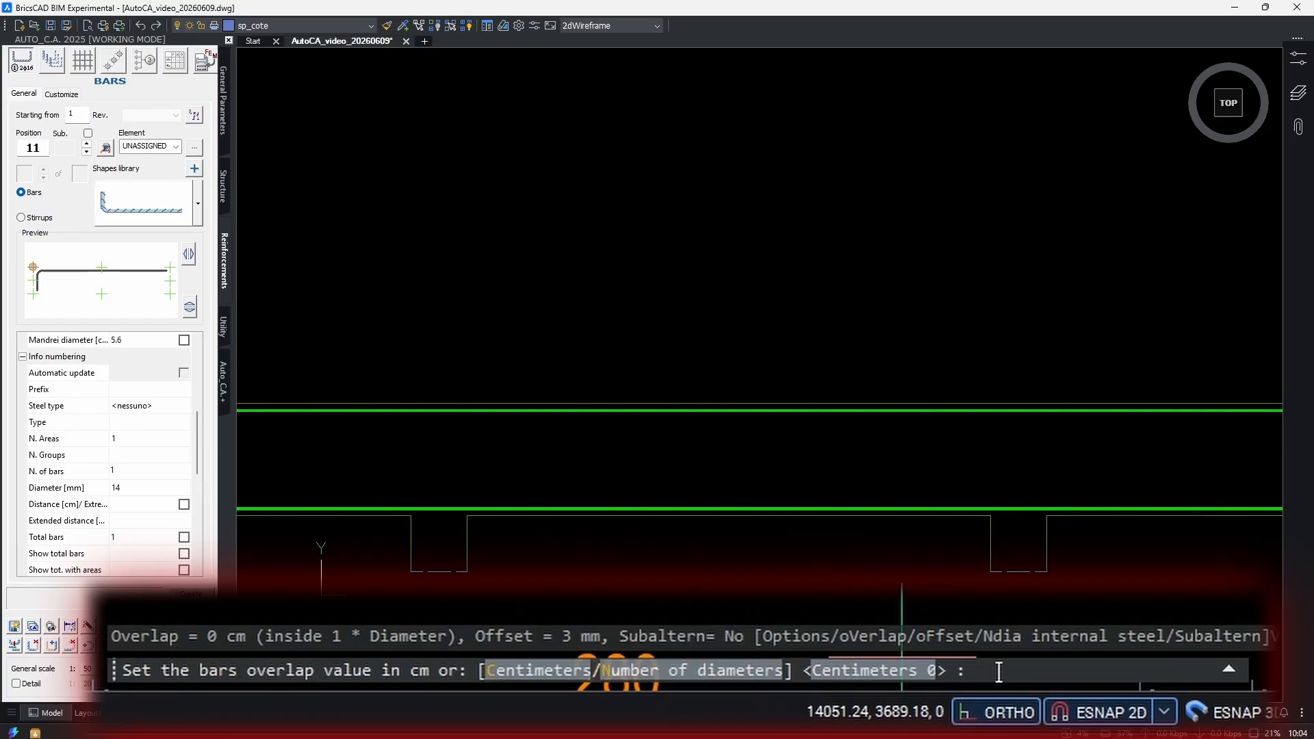
text(72)
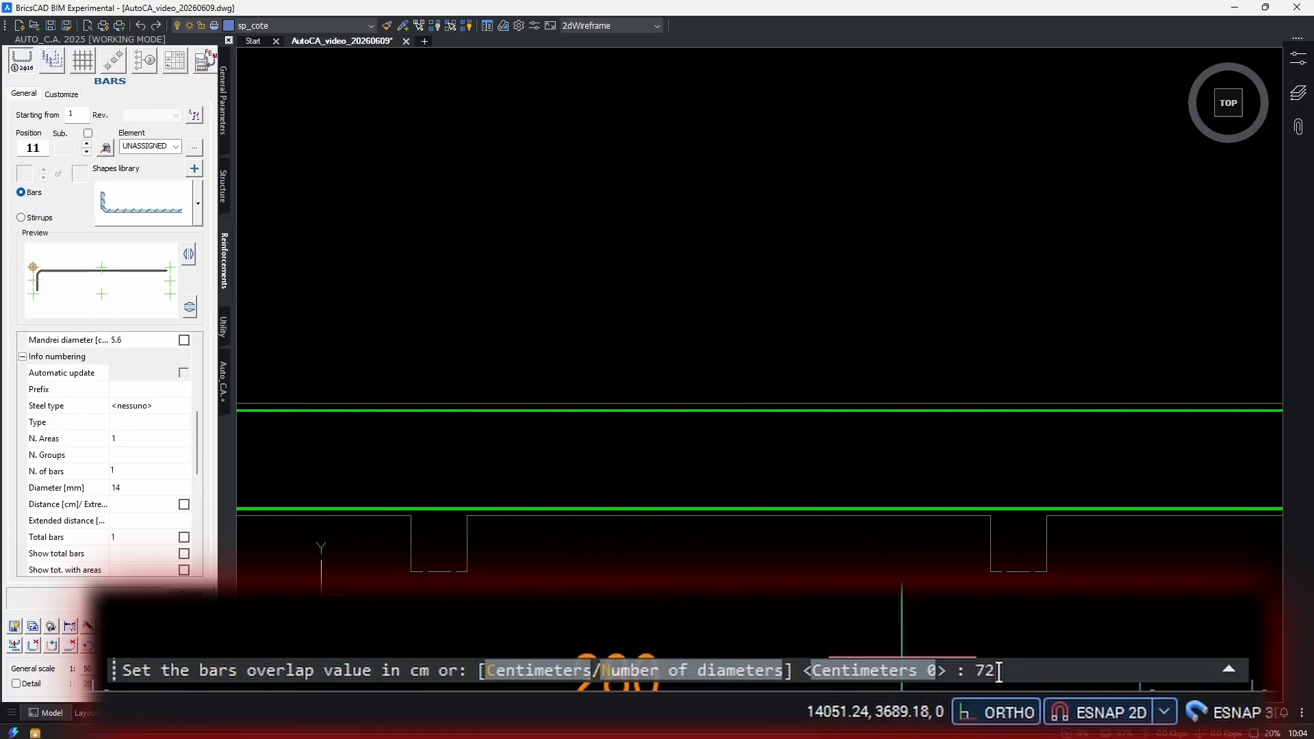
key(Return)
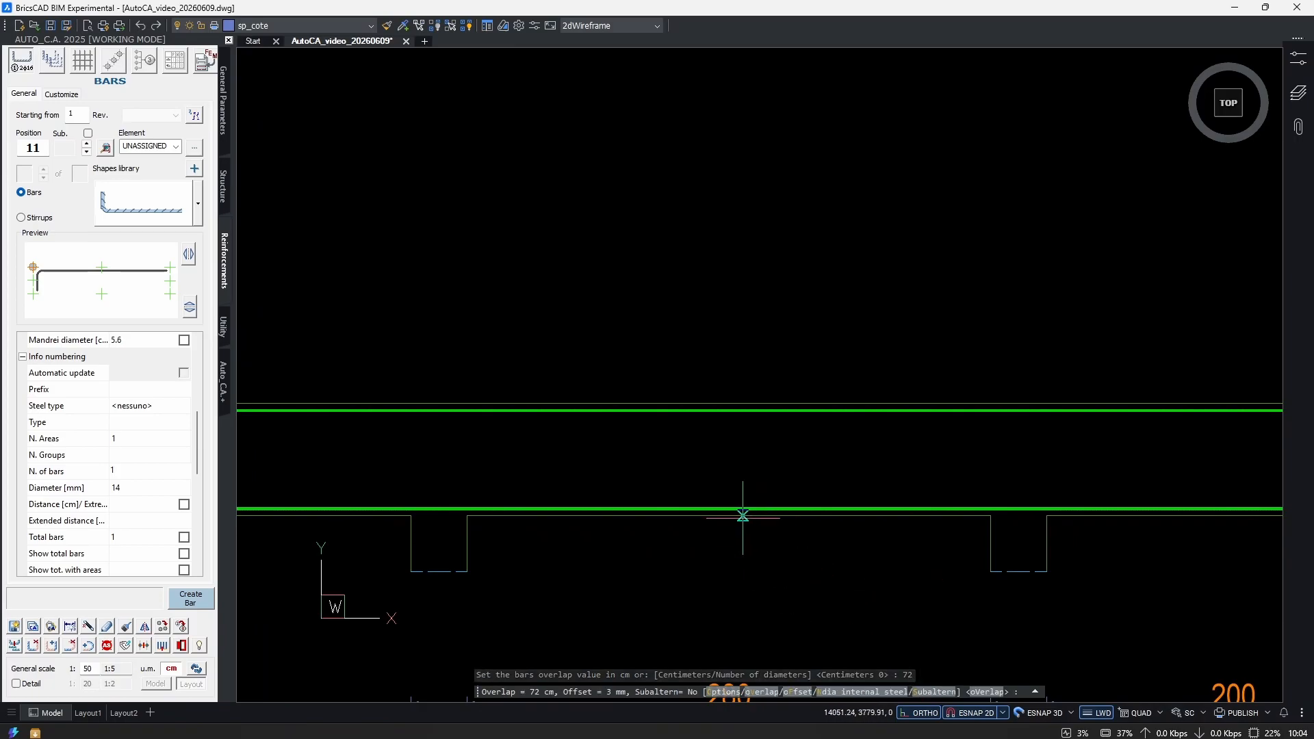
key(Escape)
key(Escape)
scroll(733, 411, down, 4)
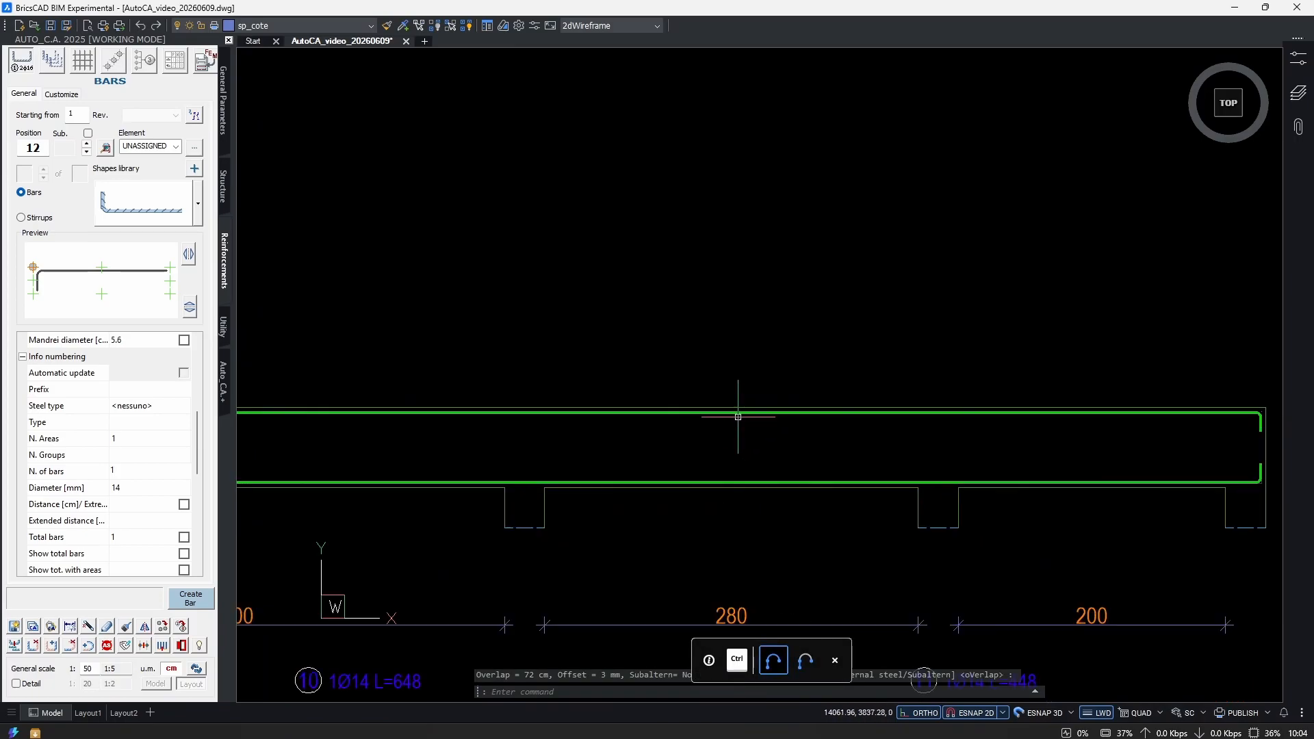
Examine the overlap between the two pieces of the top bar, both in the beam and in their extracted copies.
click(860, 482)
click(830, 532)
click(657, 475)
click(609, 533)
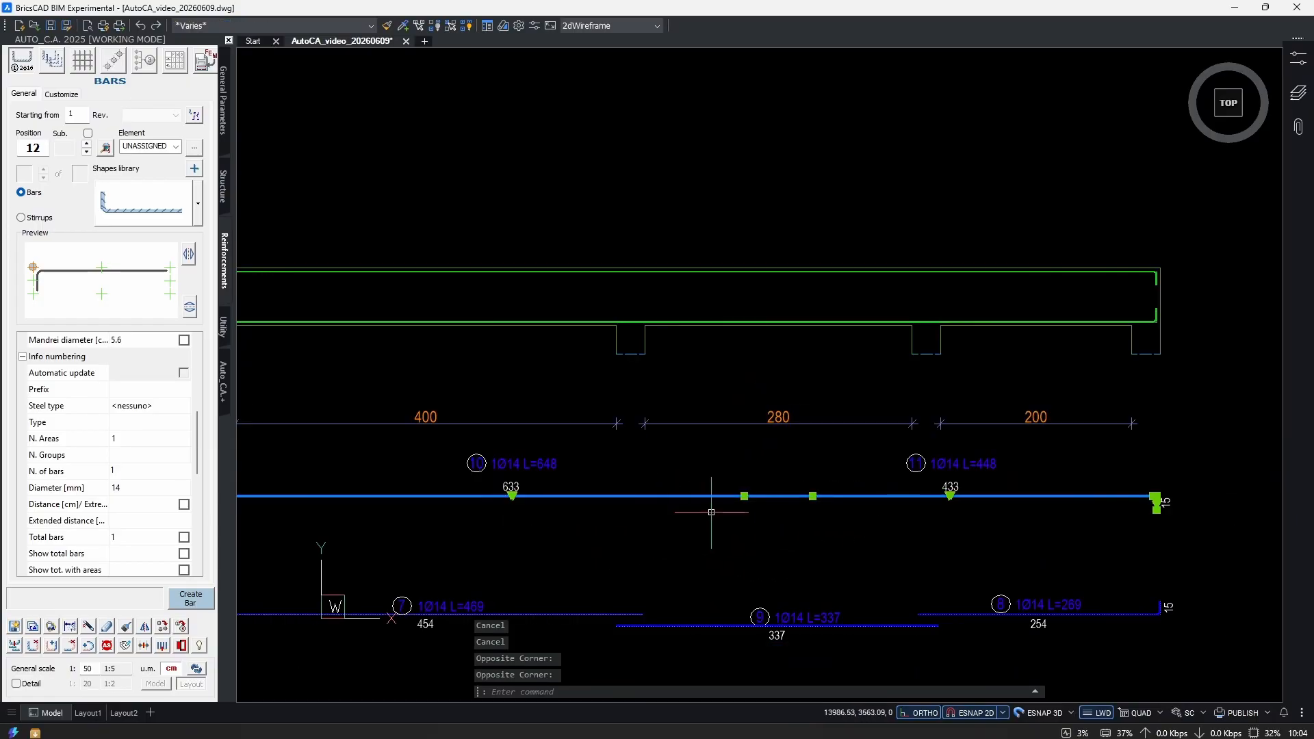
scroll(751, 496, down, 2)
scroll(821, 510, up, 1)
scroll(689, 499, up, 3)
scroll(767, 492, down, 2)
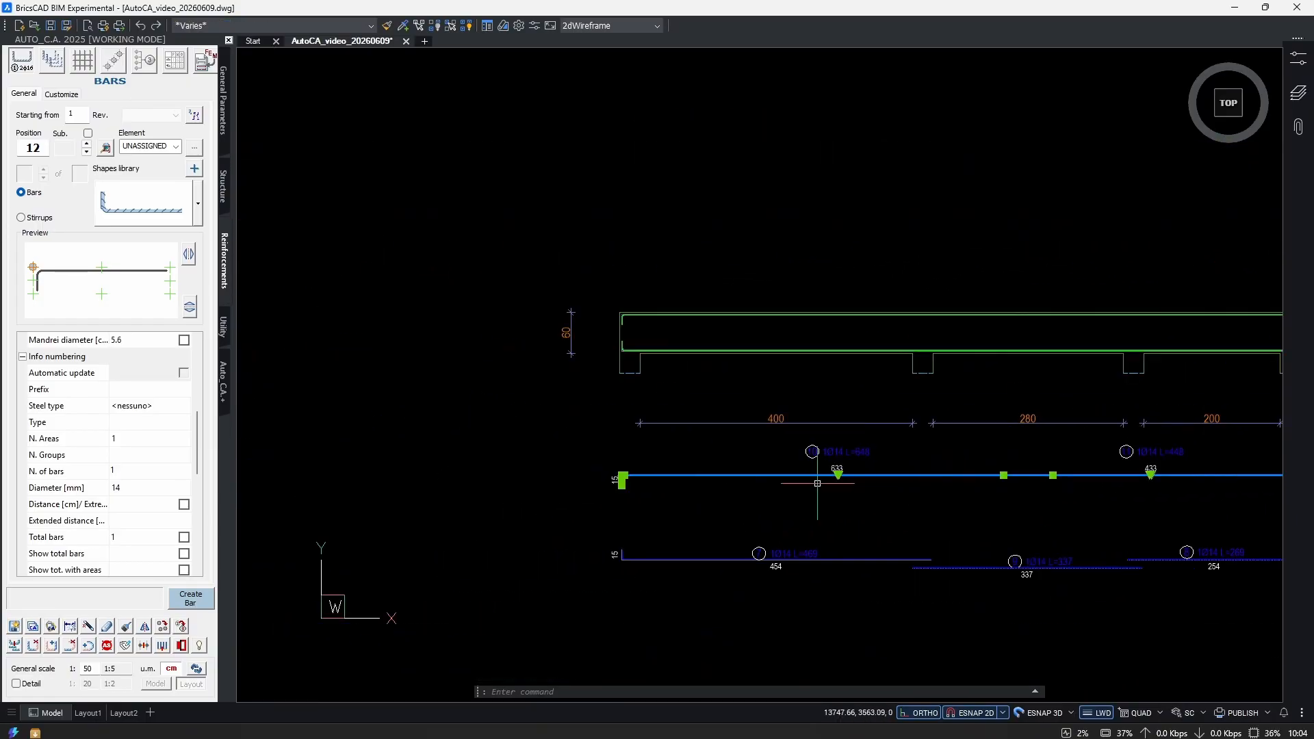
key(Escape)
scroll(769, 478, up, 2)
scroll(769, 479, down, 1)
key(Escape)
click(881, 298)
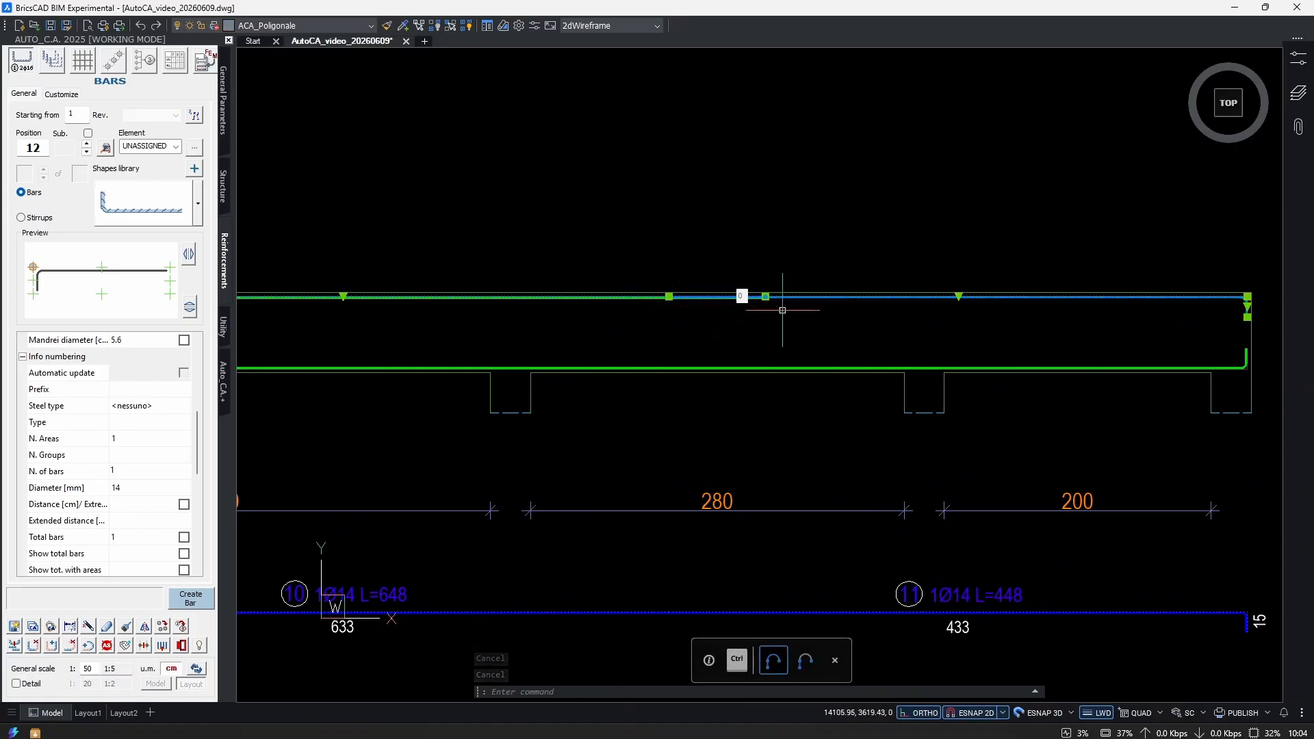
scroll(768, 333, down, 1)
scroll(772, 440, down, 1)
scroll(808, 446, up, 2)
key(Escape)
click(822, 454)
scroll(753, 441, down, 1)
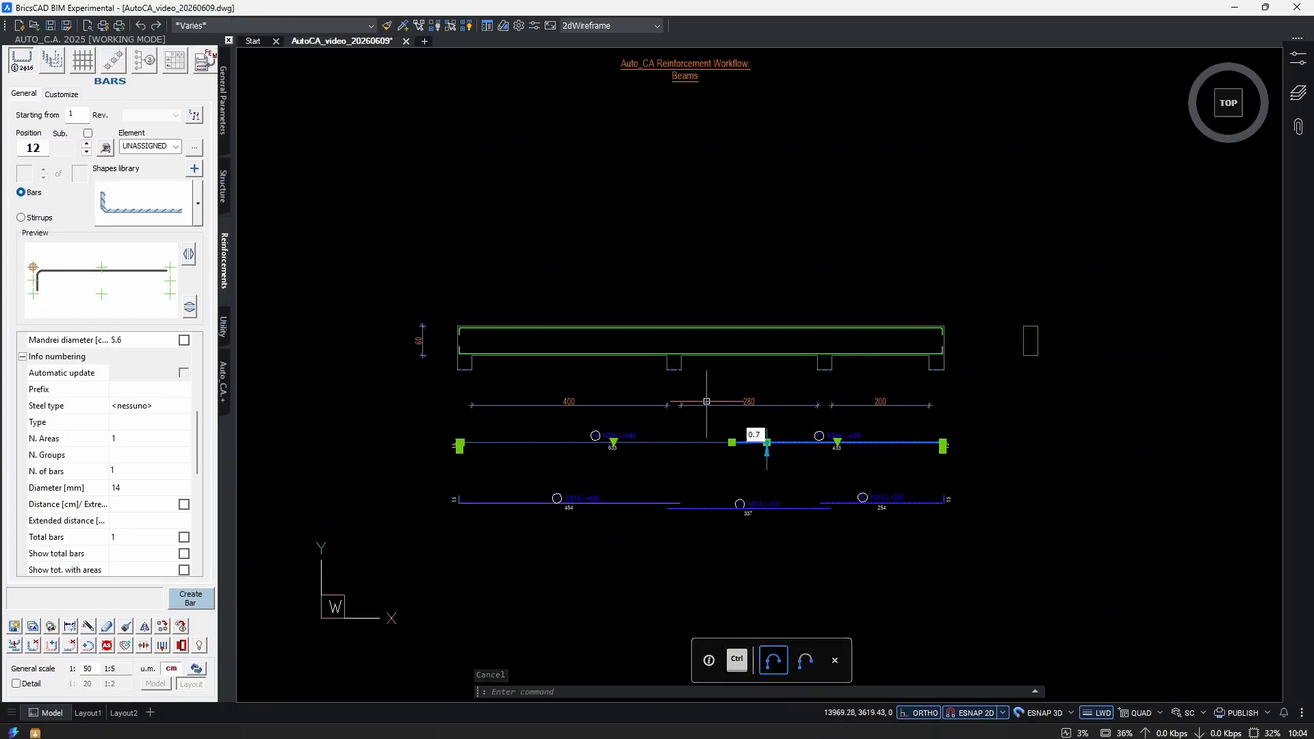
scroll(742, 501, up, 1)
key(Escape)
Set the general scale to 1:20 for working on the rectangular cross-section beside the beam.
middle_drag(1229, 380, 892, 408)
middle_drag(1010, 350, 824, 443)
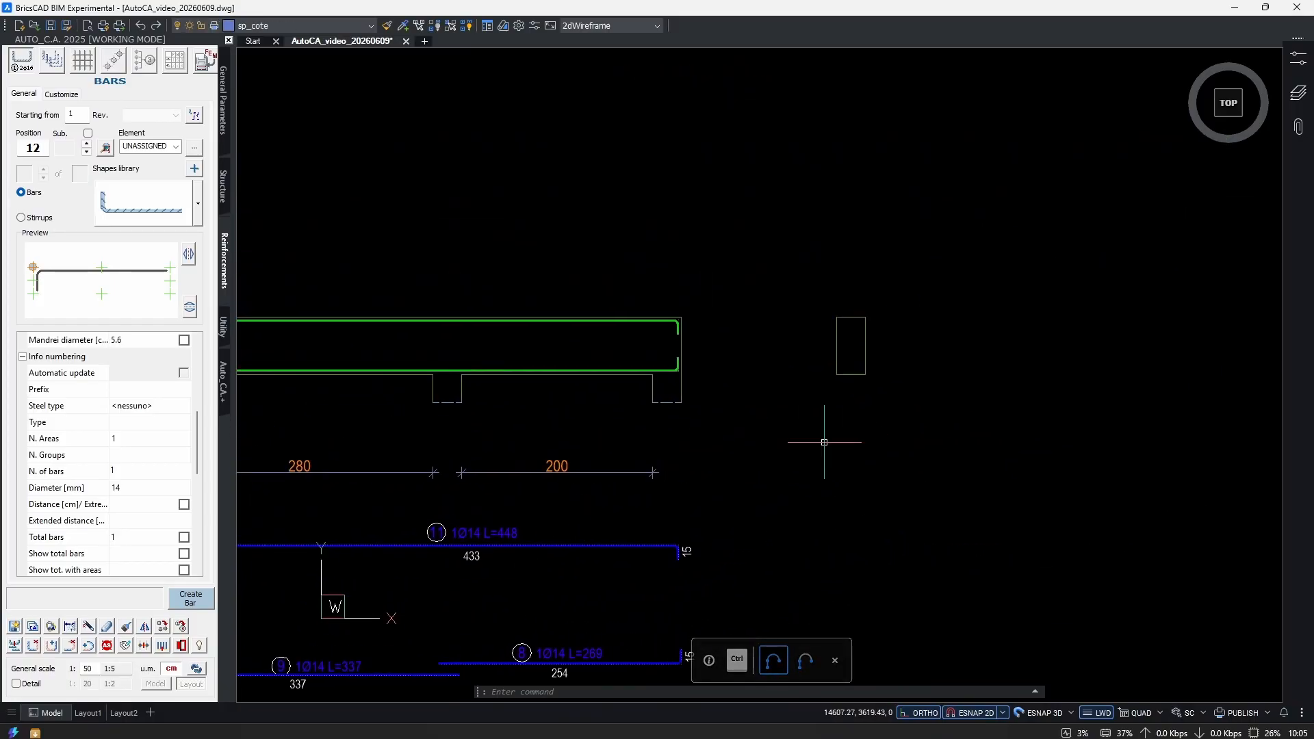
scroll(903, 339, up, 2)
scroll(812, 373, up, 1)
scroll(915, 452, down, 1)
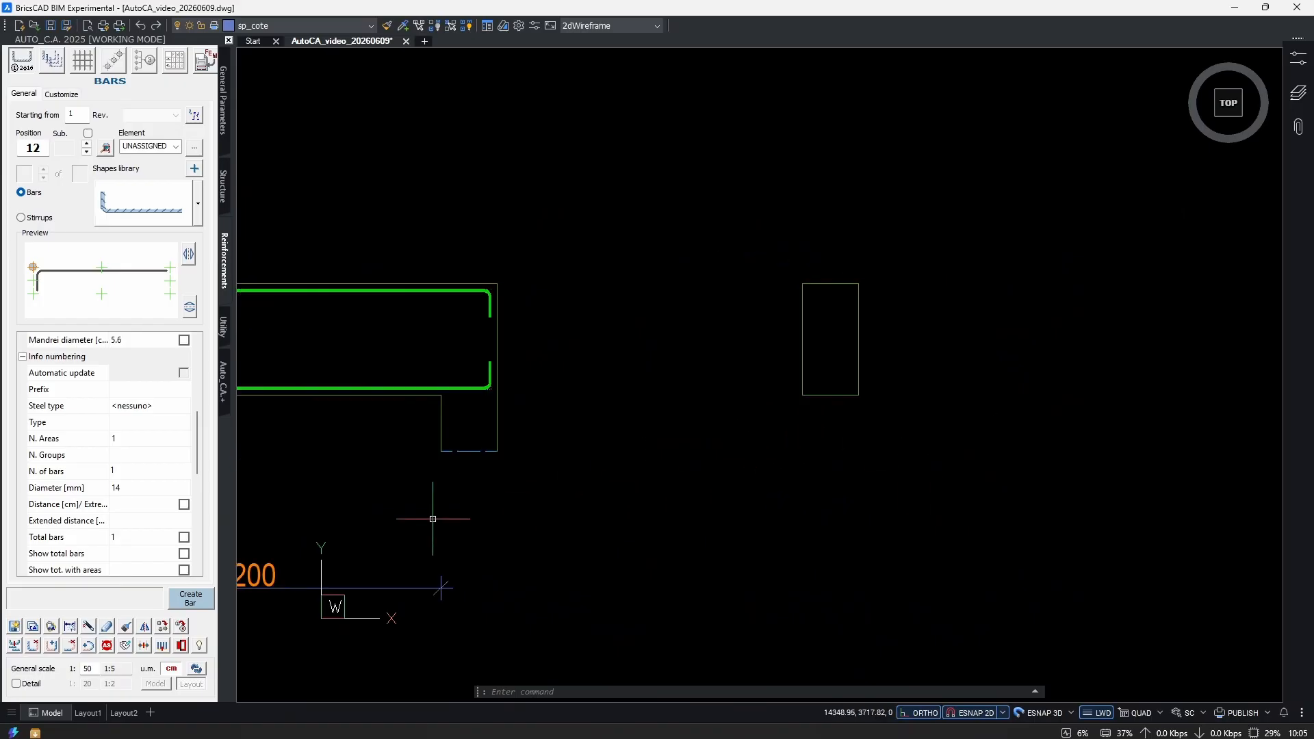
double_click(96, 669)
text(2)
click(740, 498)
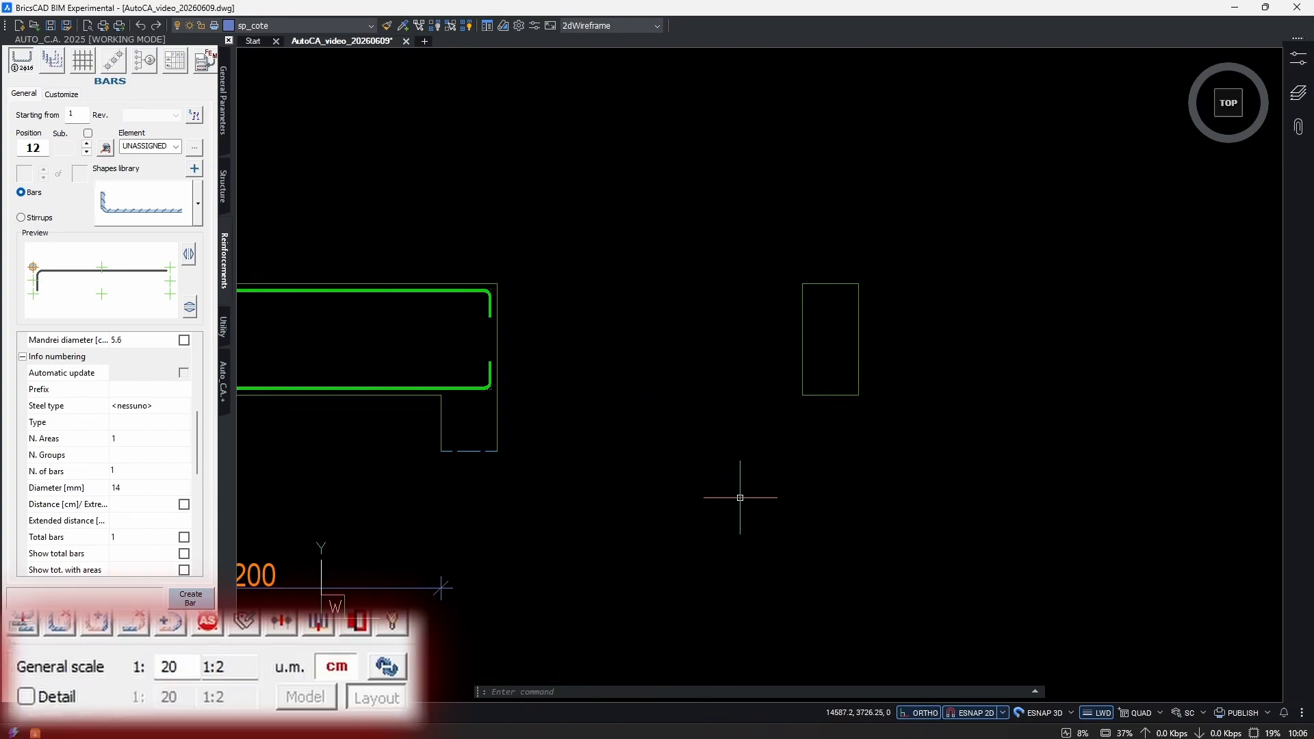
Try the detail scale at 1:20, switching it to geometry scaling and back to text scaling.
click(27, 696)
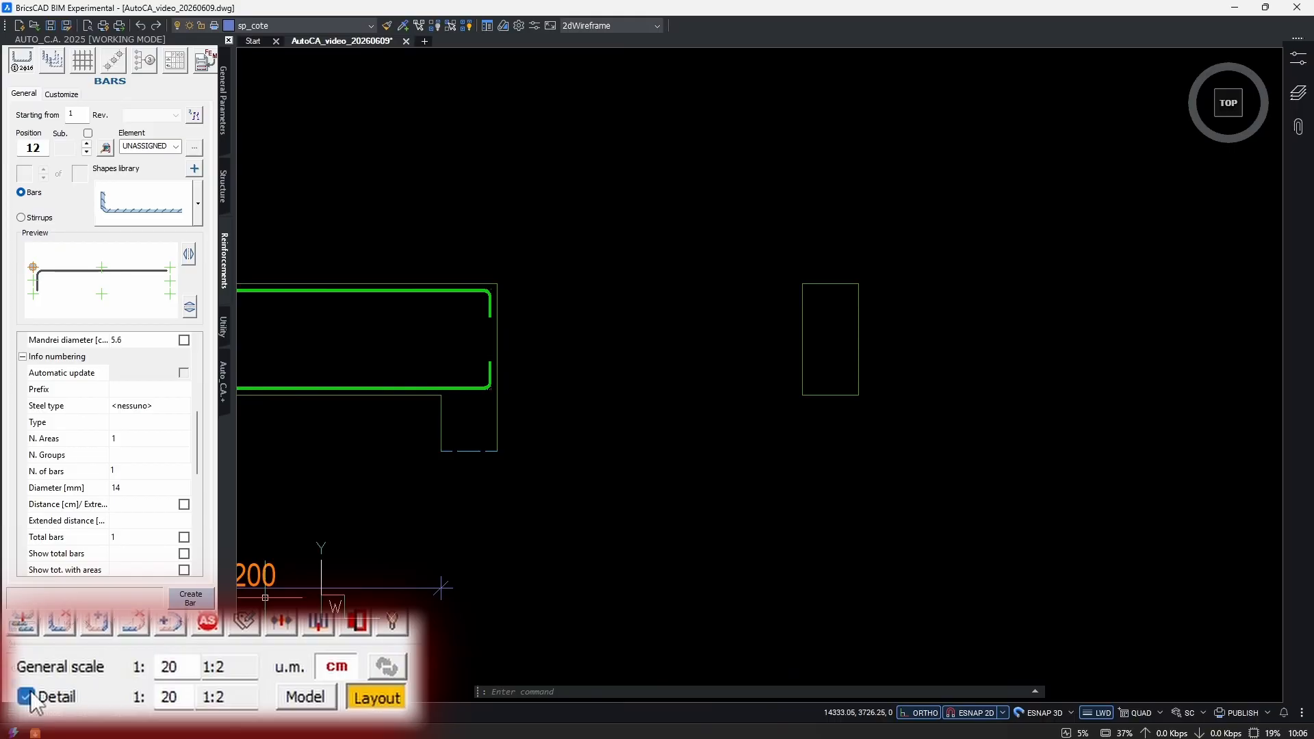
click(317, 703)
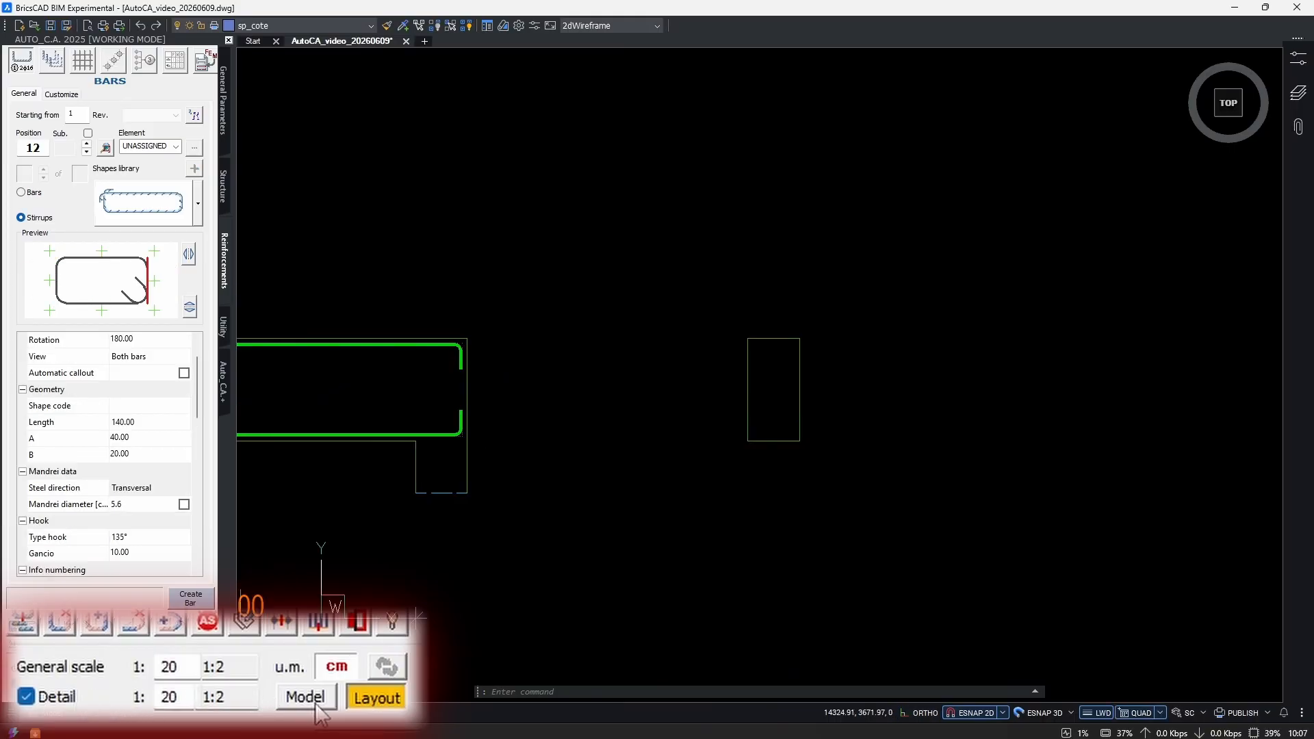
click(316, 705)
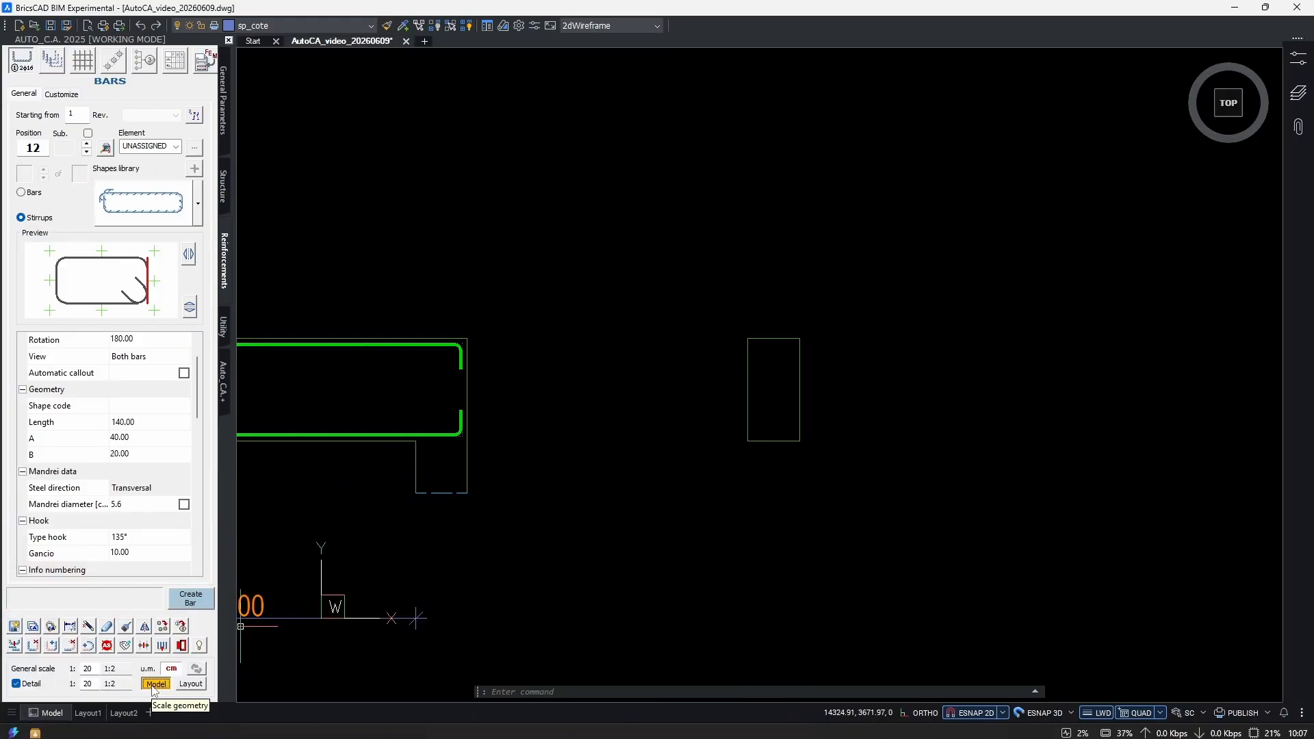
click(192, 684)
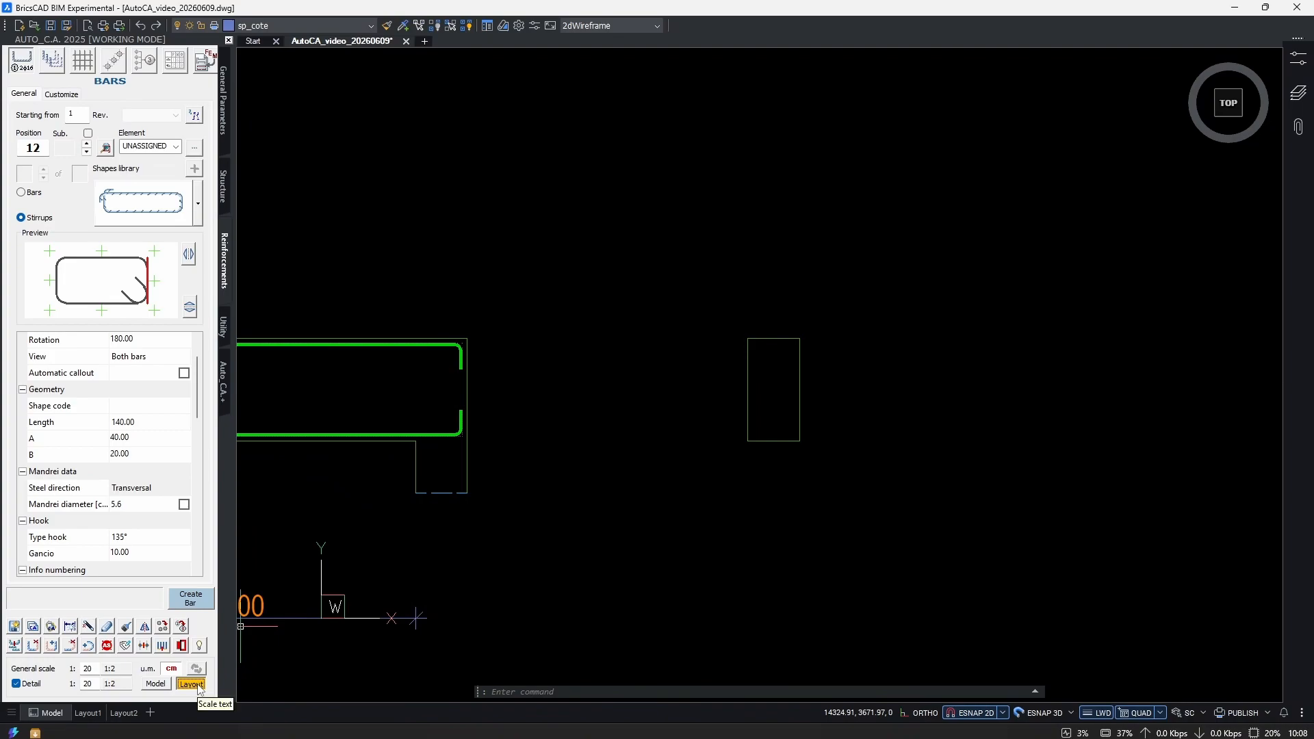
Add linear dimensions for the cross-section's width below it and its height along its left side.
scroll(767, 411, up, 3)
middle_drag(751, 460, 716, 440)
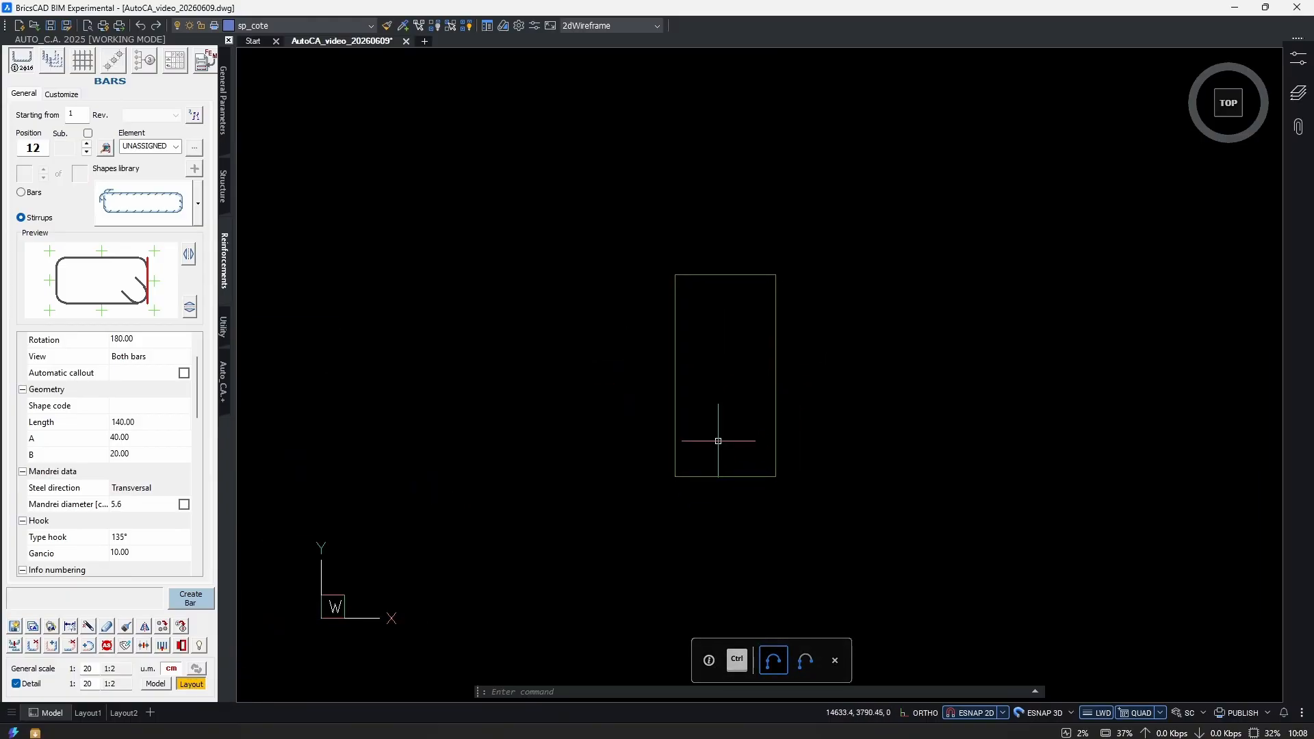
text(dli)
key(Return)
key(Return)
click(715, 477)
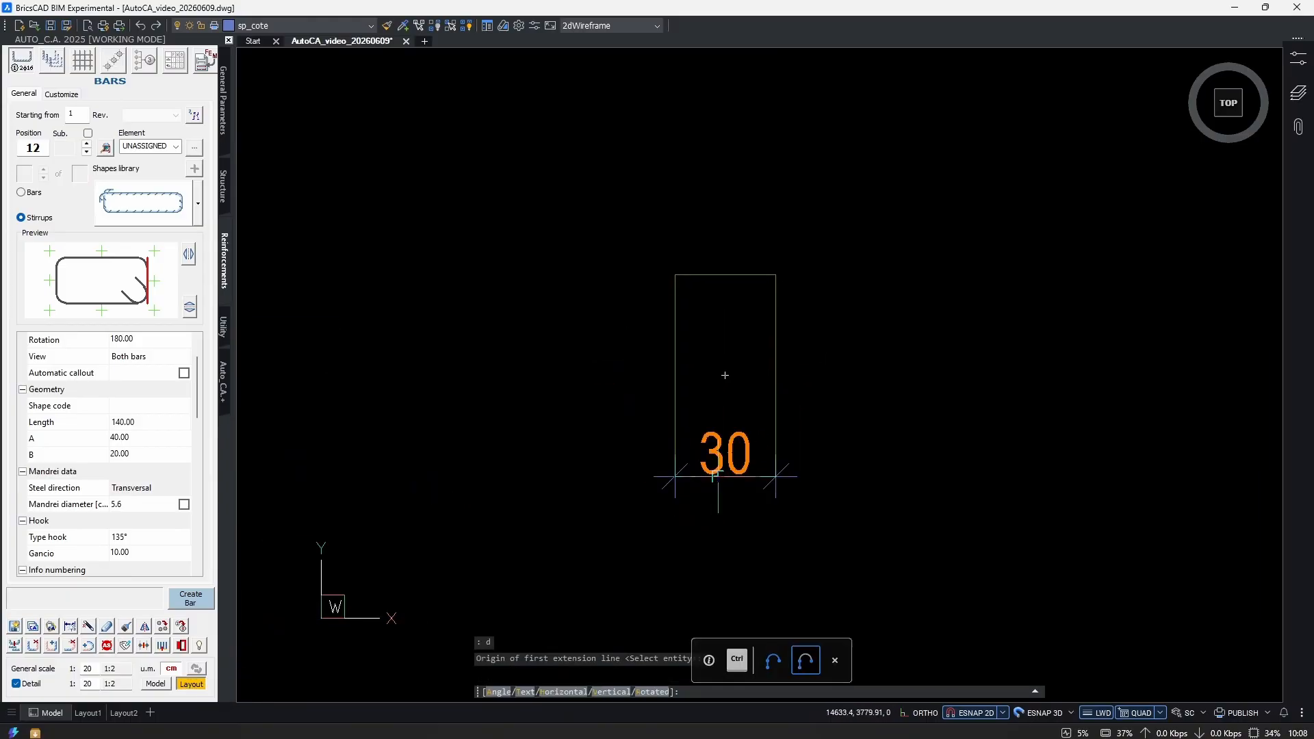
click(715, 550)
double_click(93, 669)
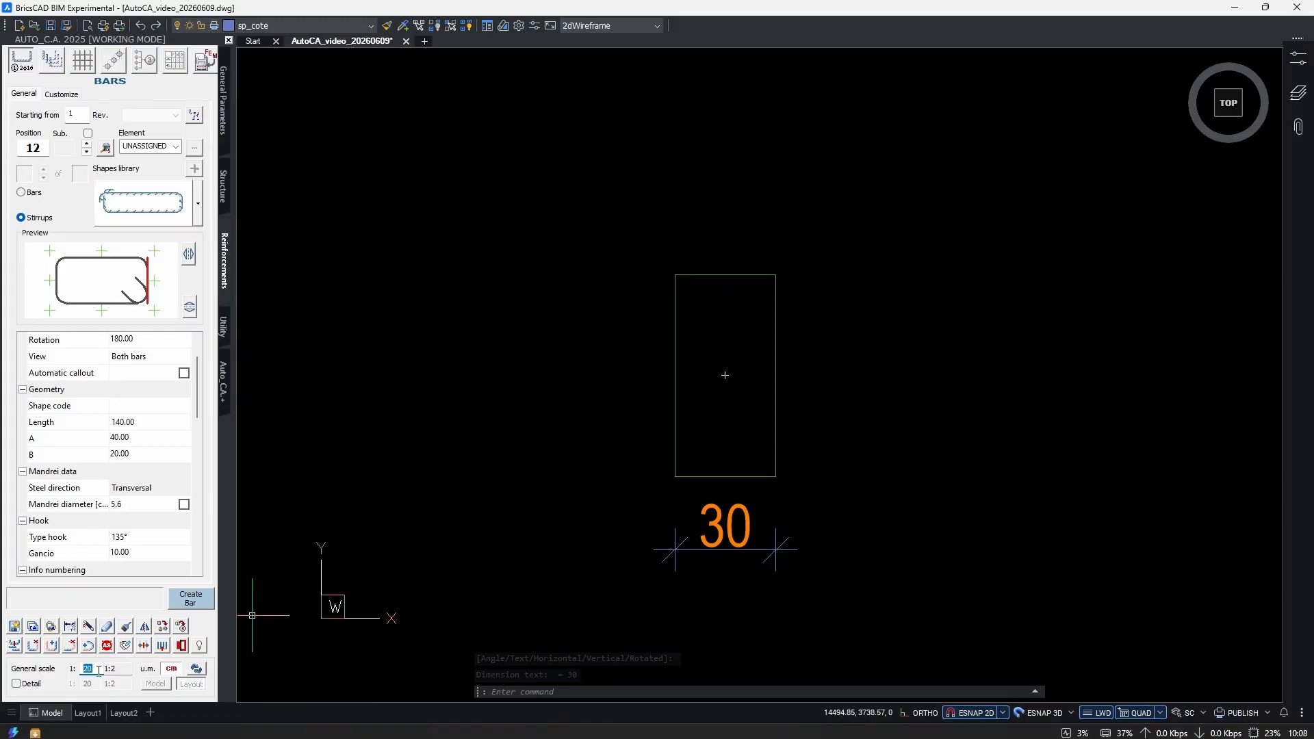
middle_drag(663, 580, 634, 536)
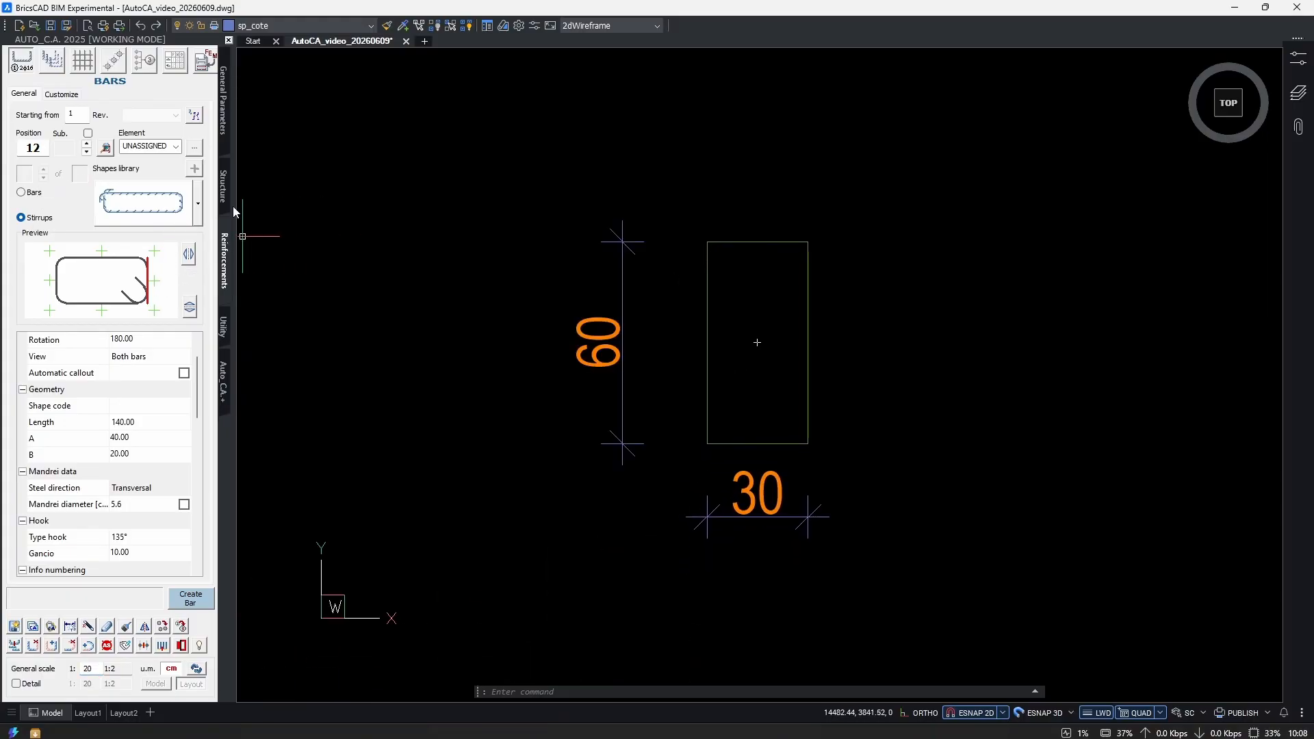
Mirror the stirrup so its hooks sit at the upper-left corner and choose the closed rectangular stirrup shape.
click(188, 254)
click(199, 204)
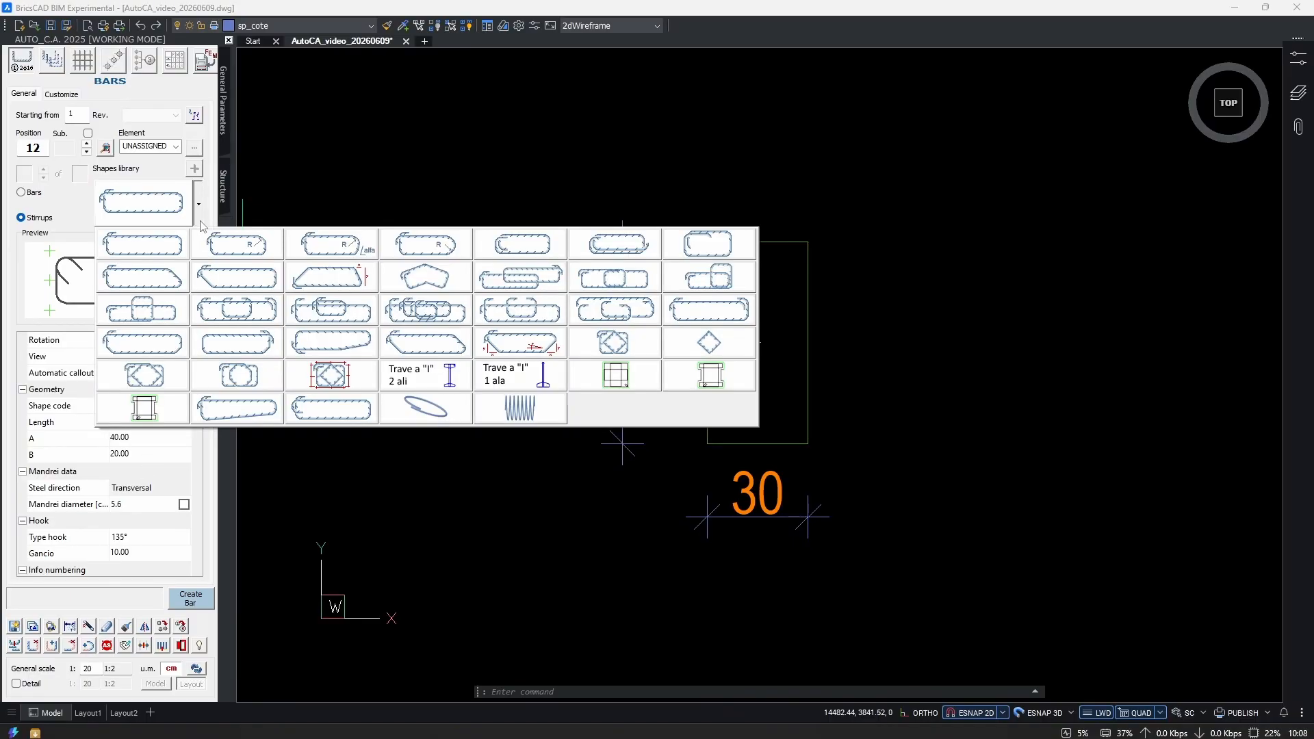
click(127, 268)
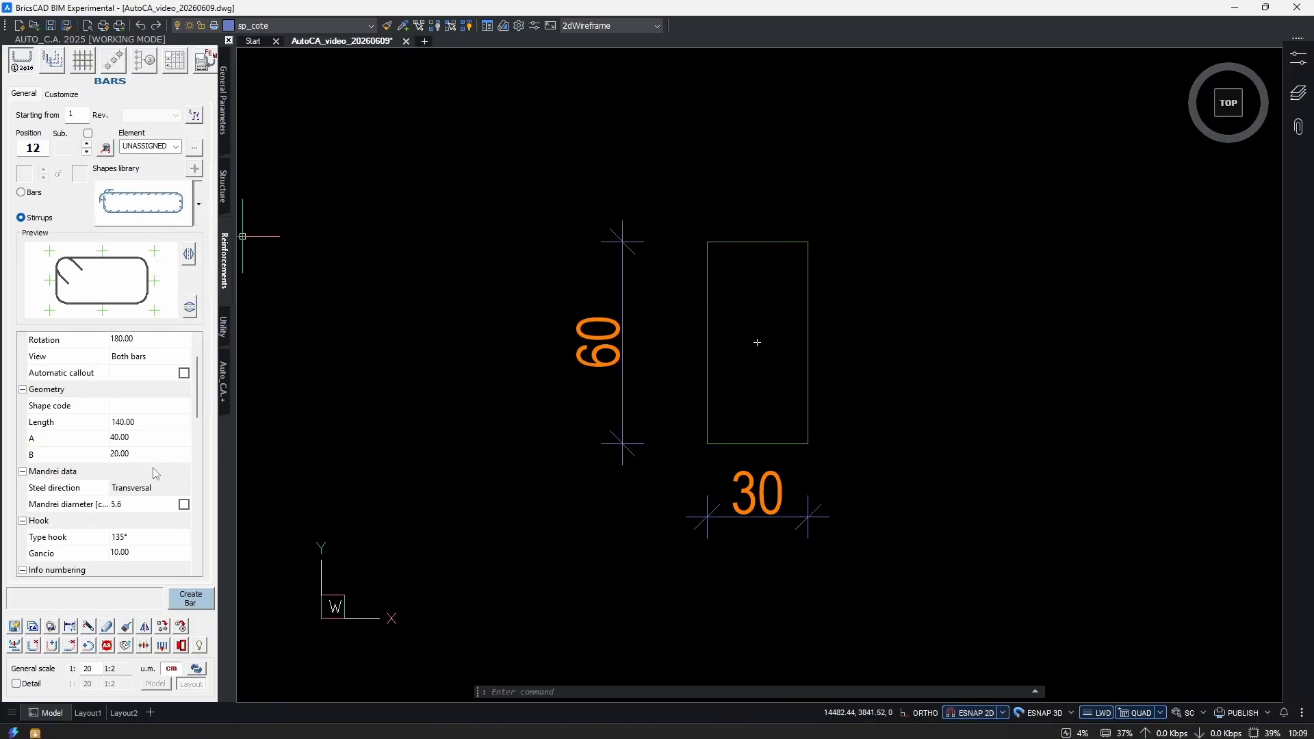
Set stirrup side A to 24 cm by picking the two ends of the cross-section's bottom edge.
click(191, 443)
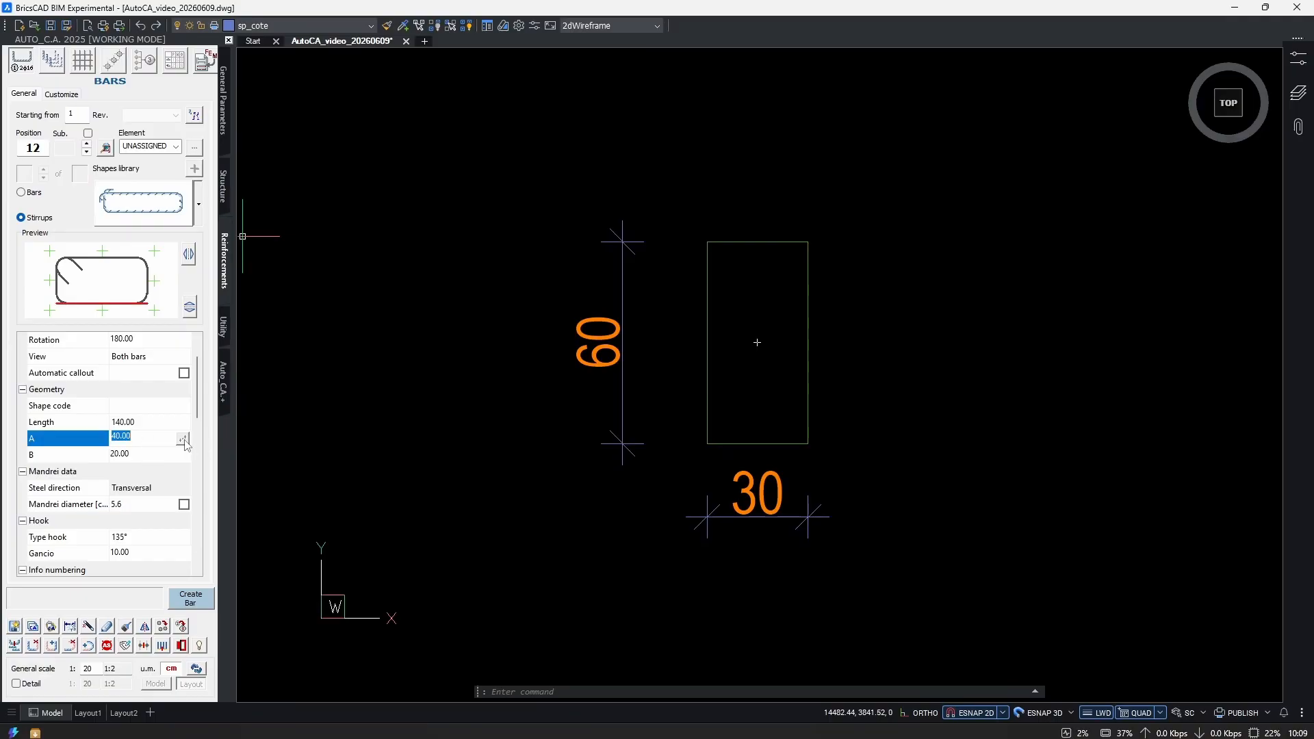
click(183, 438)
scroll(745, 430, up, 2)
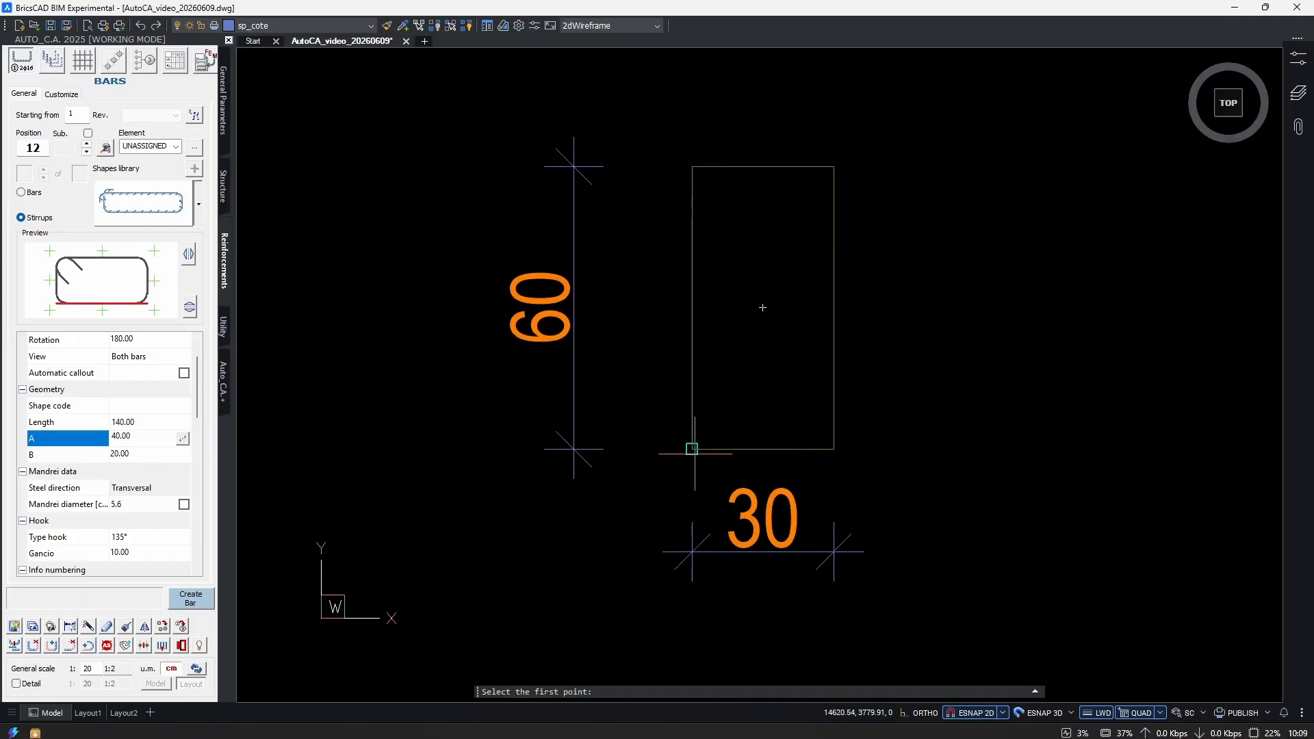
click(692, 450)
click(833, 449)
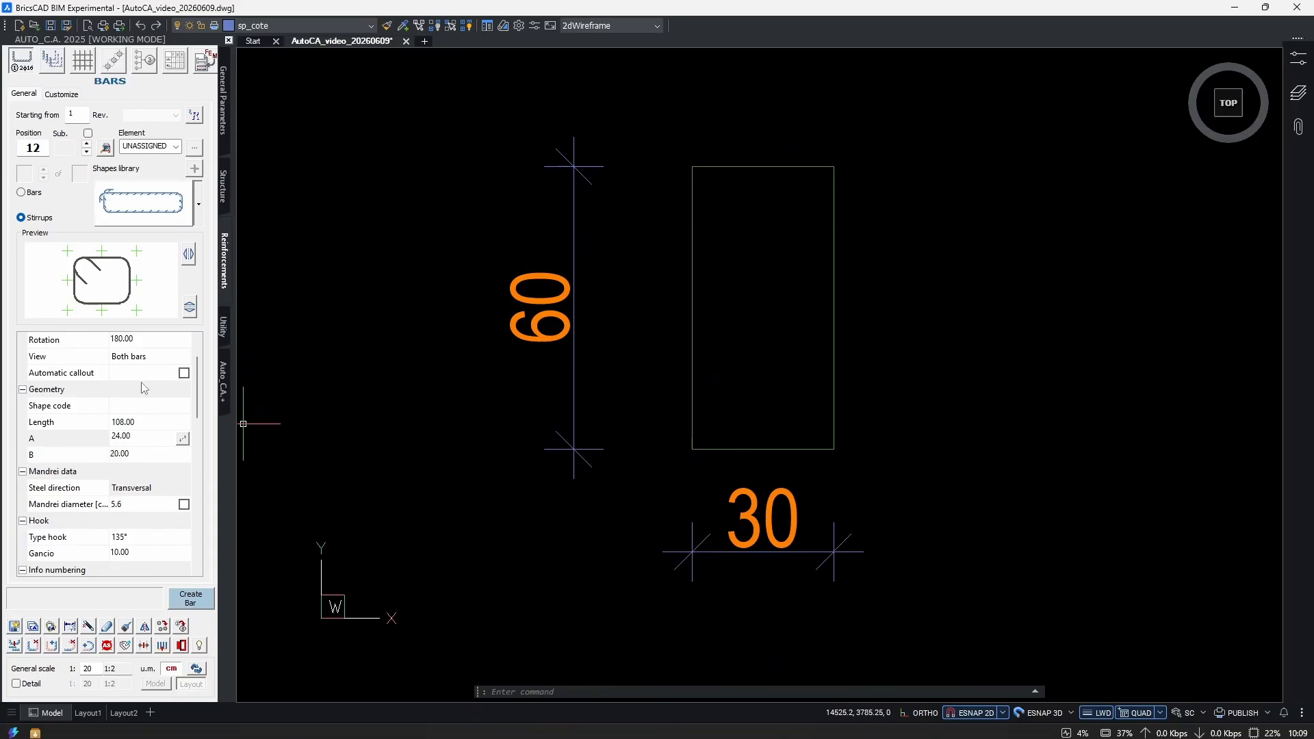
Set stirrup side B to 54 cm by picking the two ends of the cross-section's left edge.
click(137, 454)
click(183, 455)
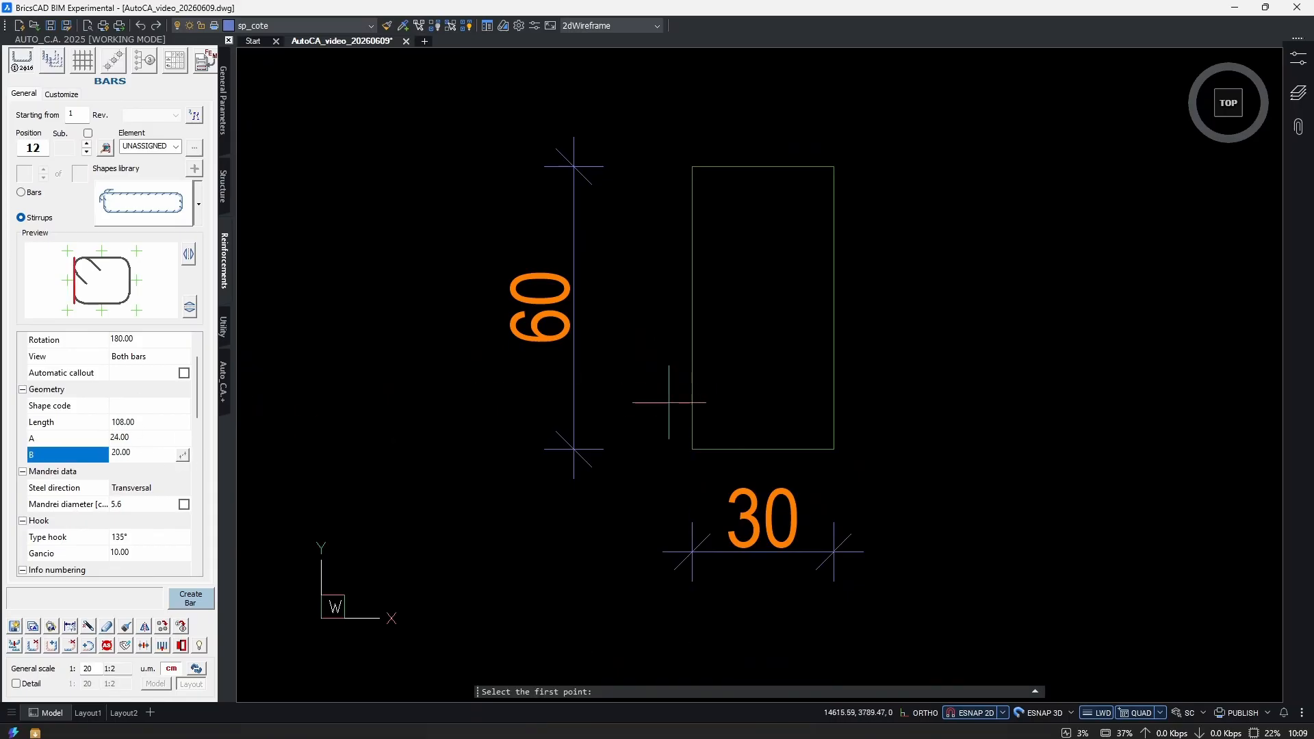
click(692, 450)
click(692, 167)
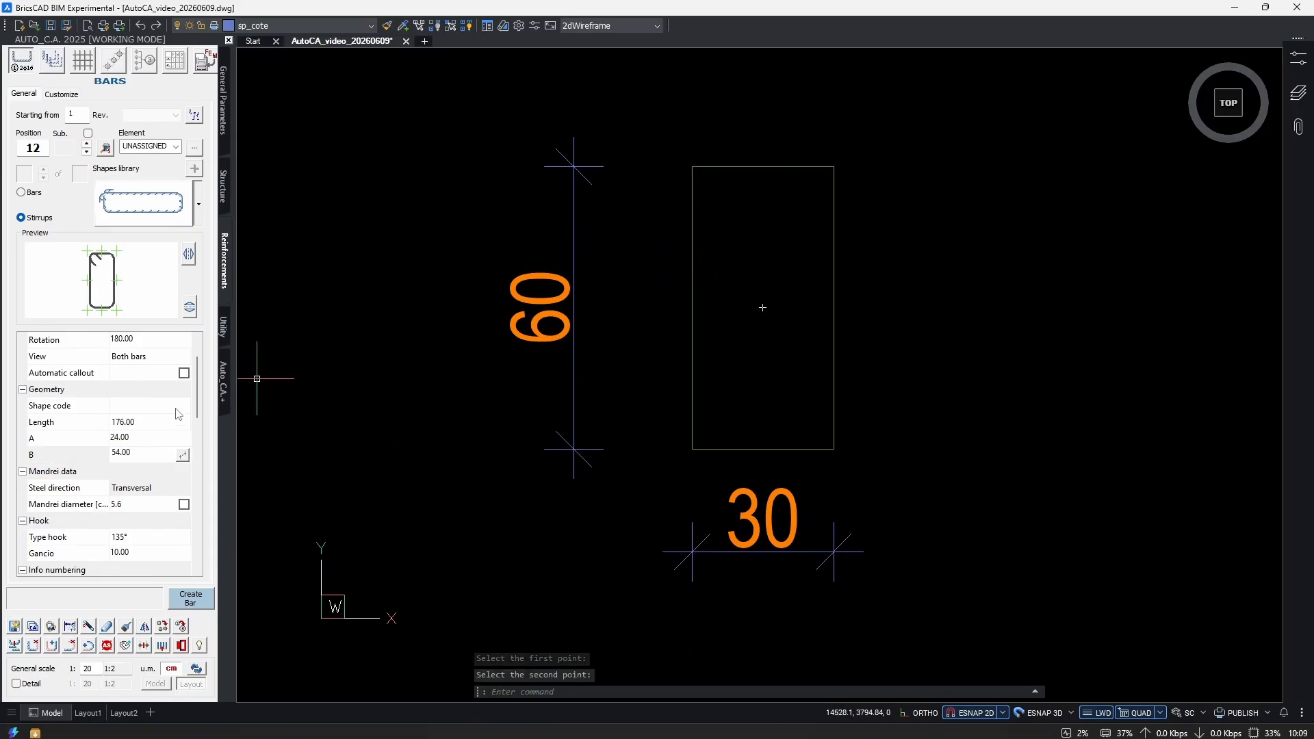
Check the stirrup's side lengths A and B, along with its quantity and diameter settings.
click(144, 456)
key(Up)
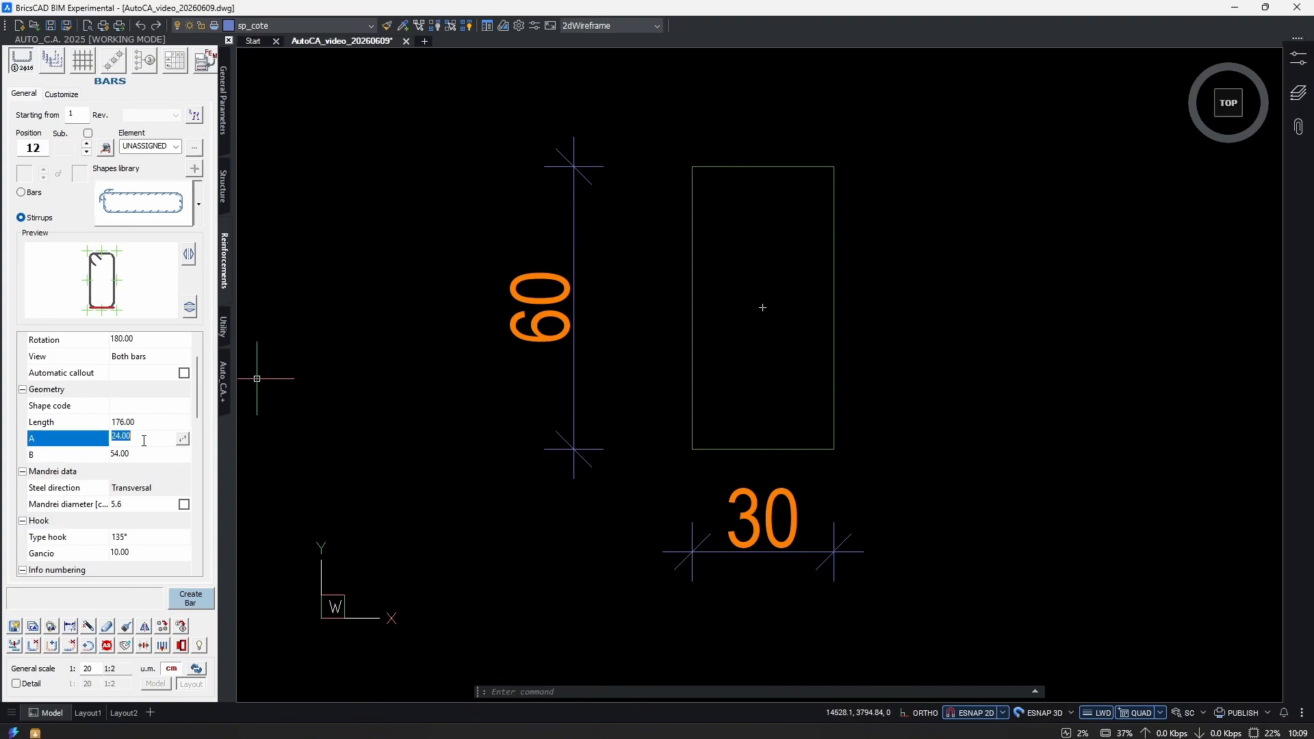
click(145, 453)
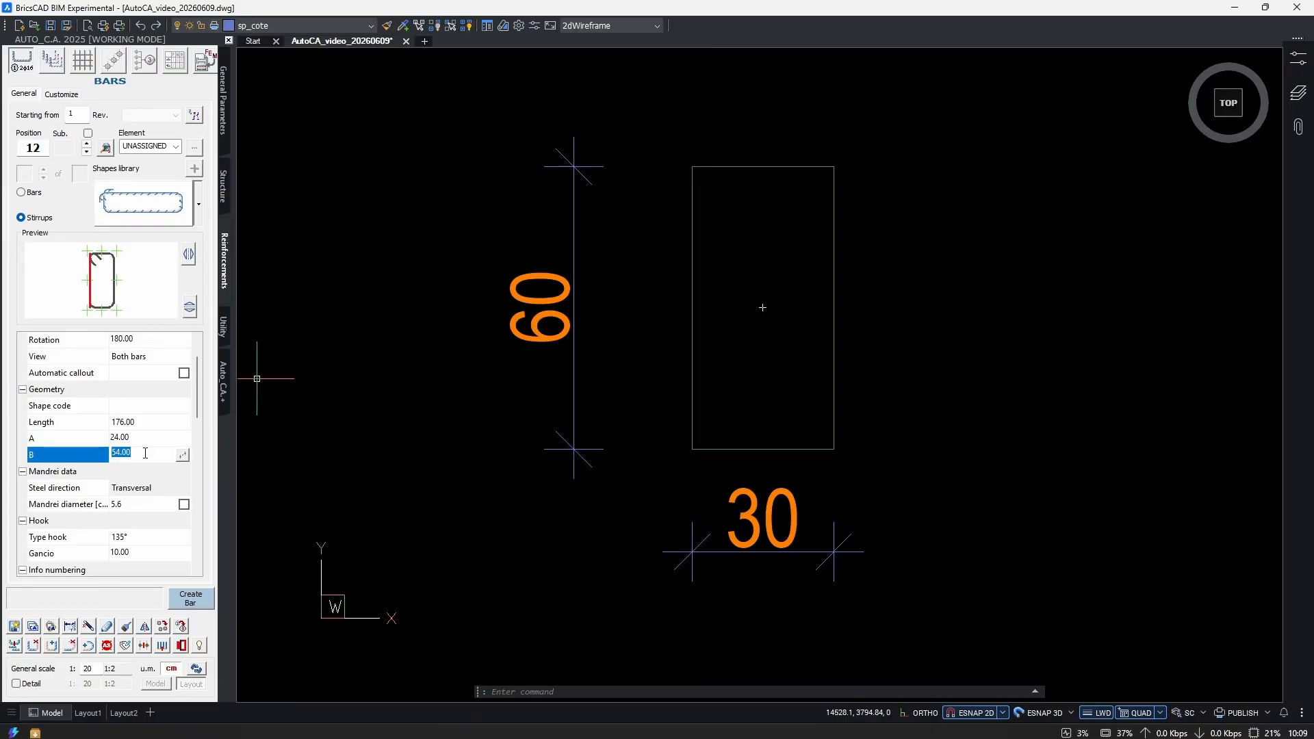
key(Up)
scroll(137, 442, down, 5)
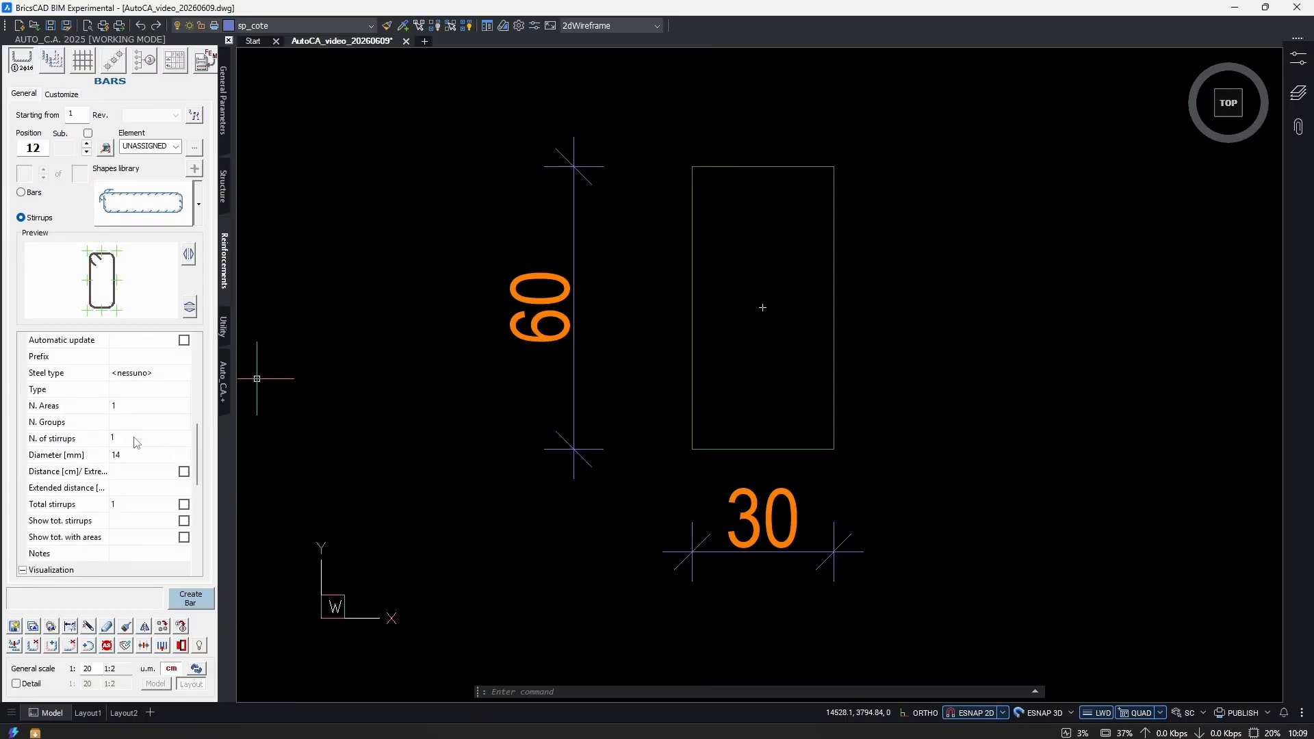
Set the stirrup's diameter to 8 mm and its view to Both bars.
click(135, 437)
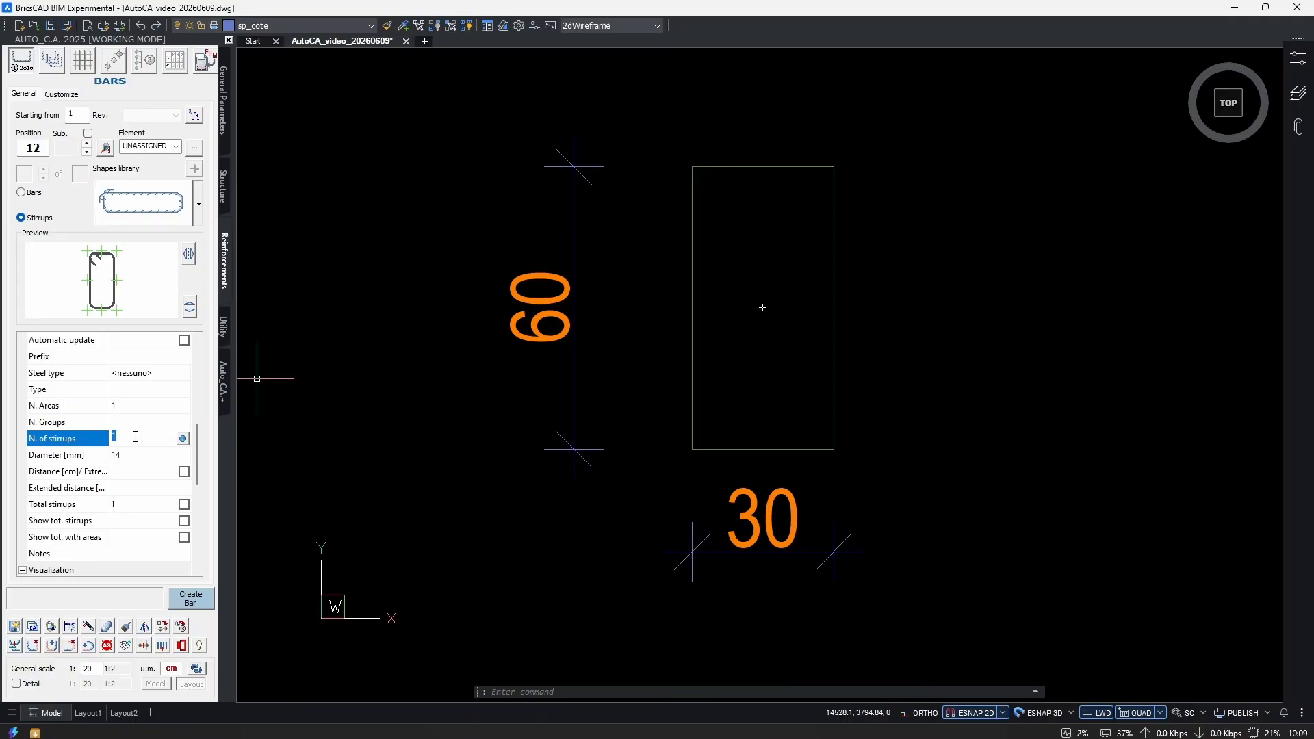
click(142, 455)
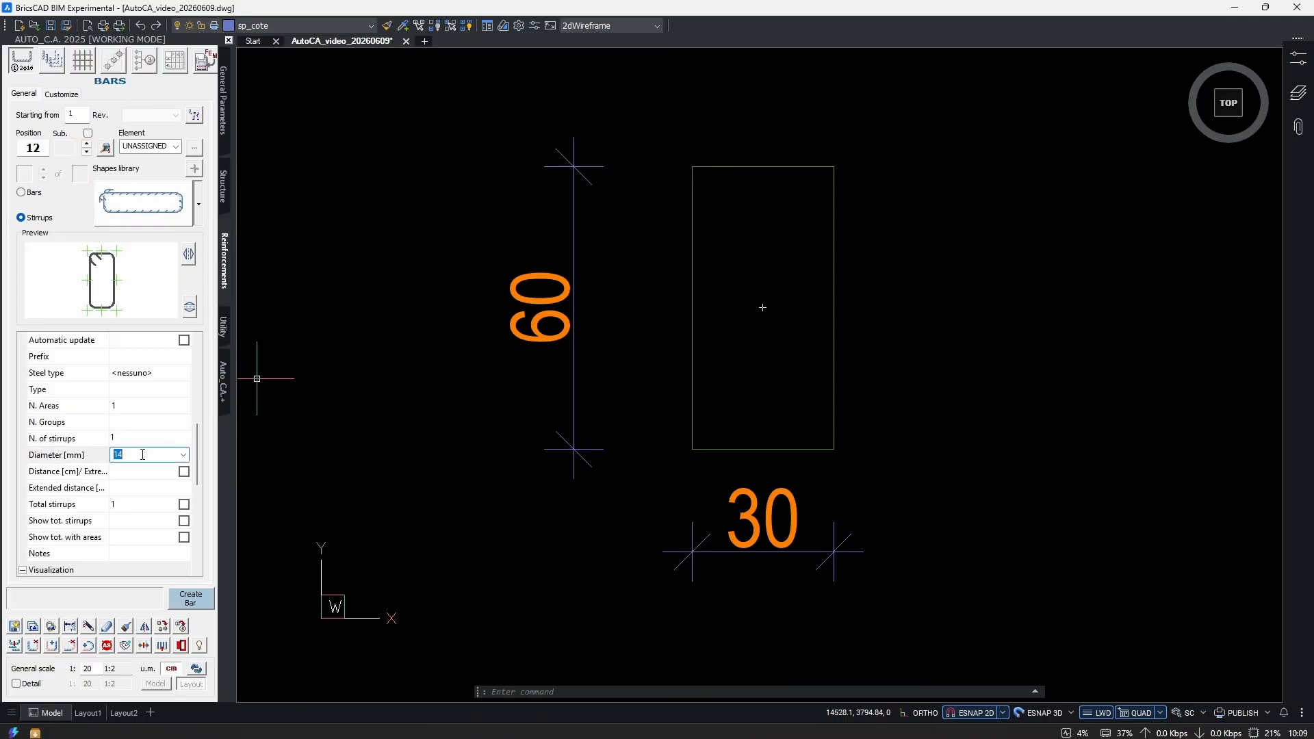
key(Tab)
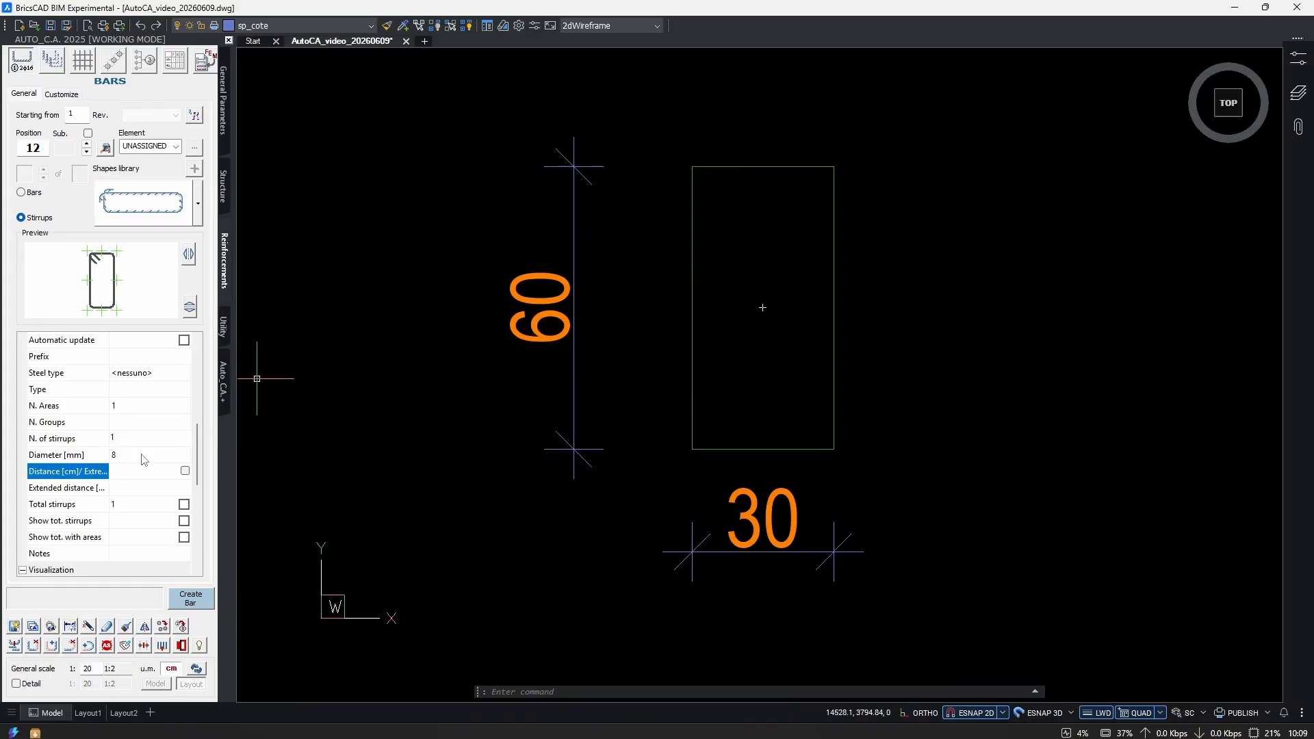
scroll(150, 479, up, 5)
click(150, 407)
click(151, 407)
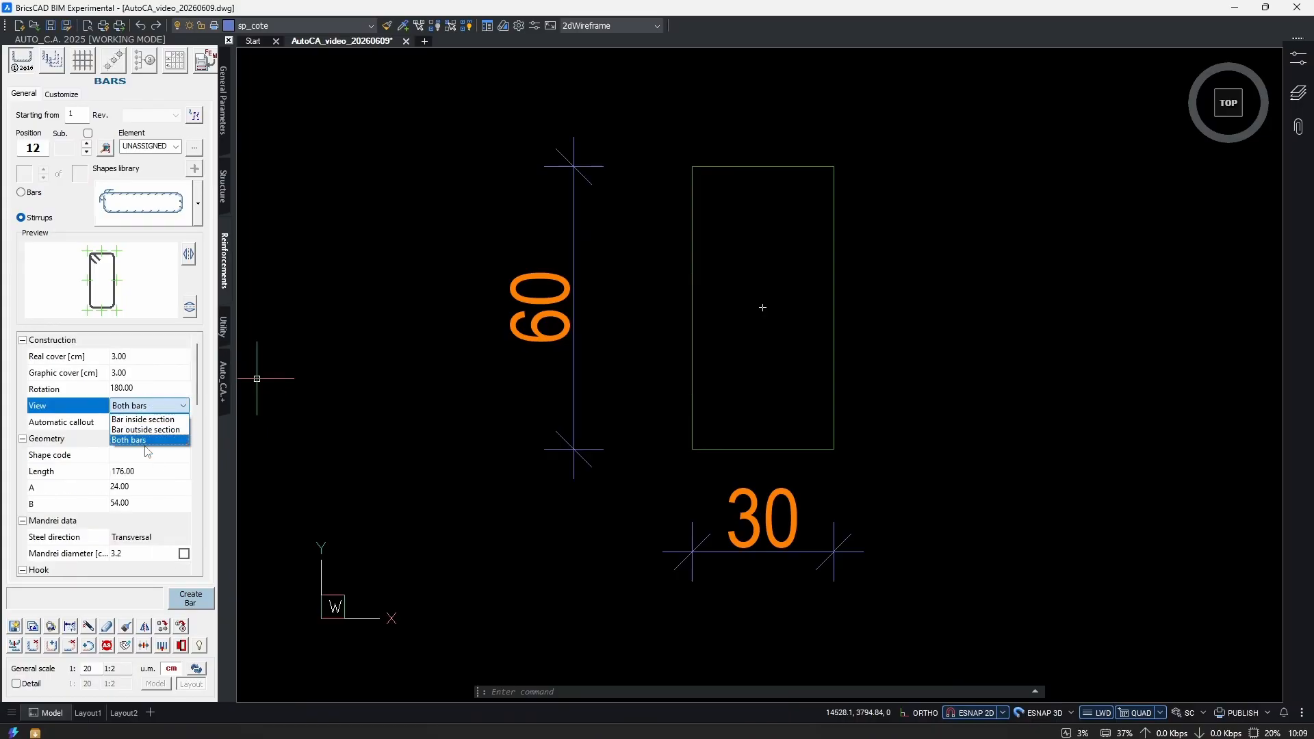
click(145, 440)
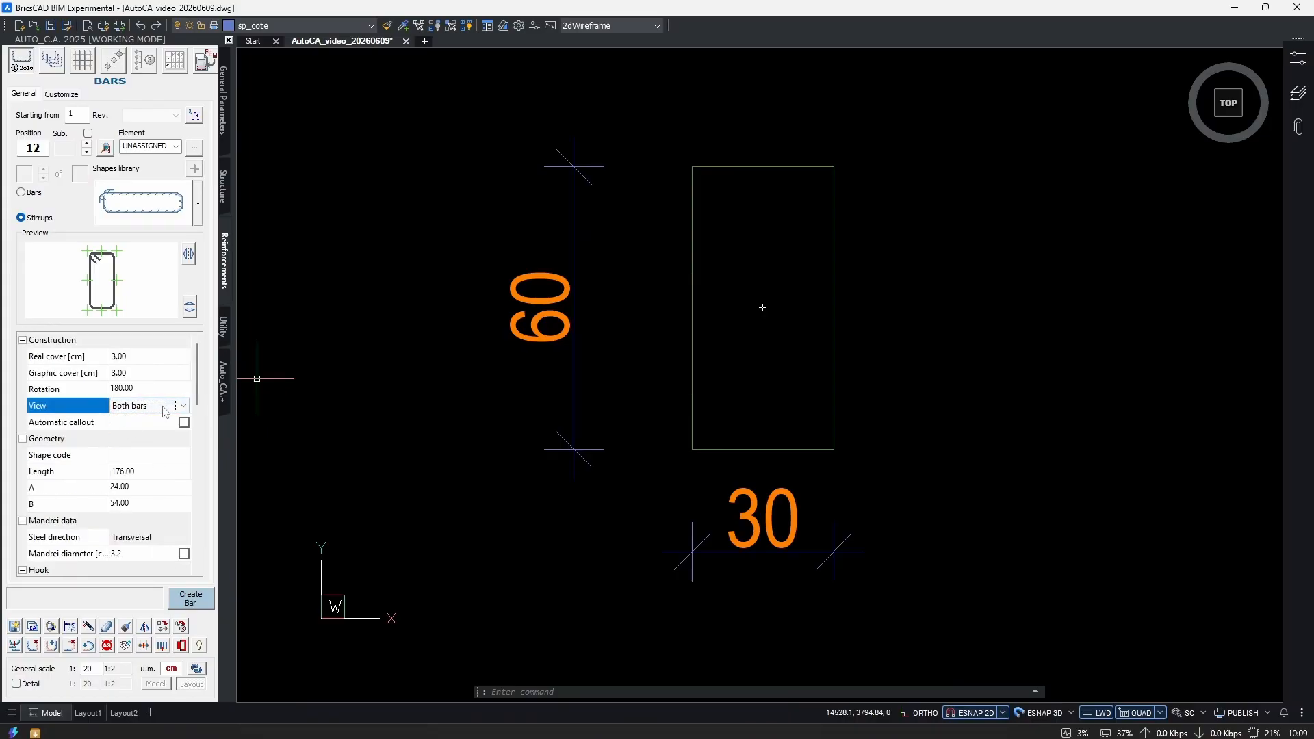
Create the stirrup and insert it in the cross-section, aligning its upper-left reference point with the section's upper-left corner.
click(189, 601)
scroll(818, 428, up, 3)
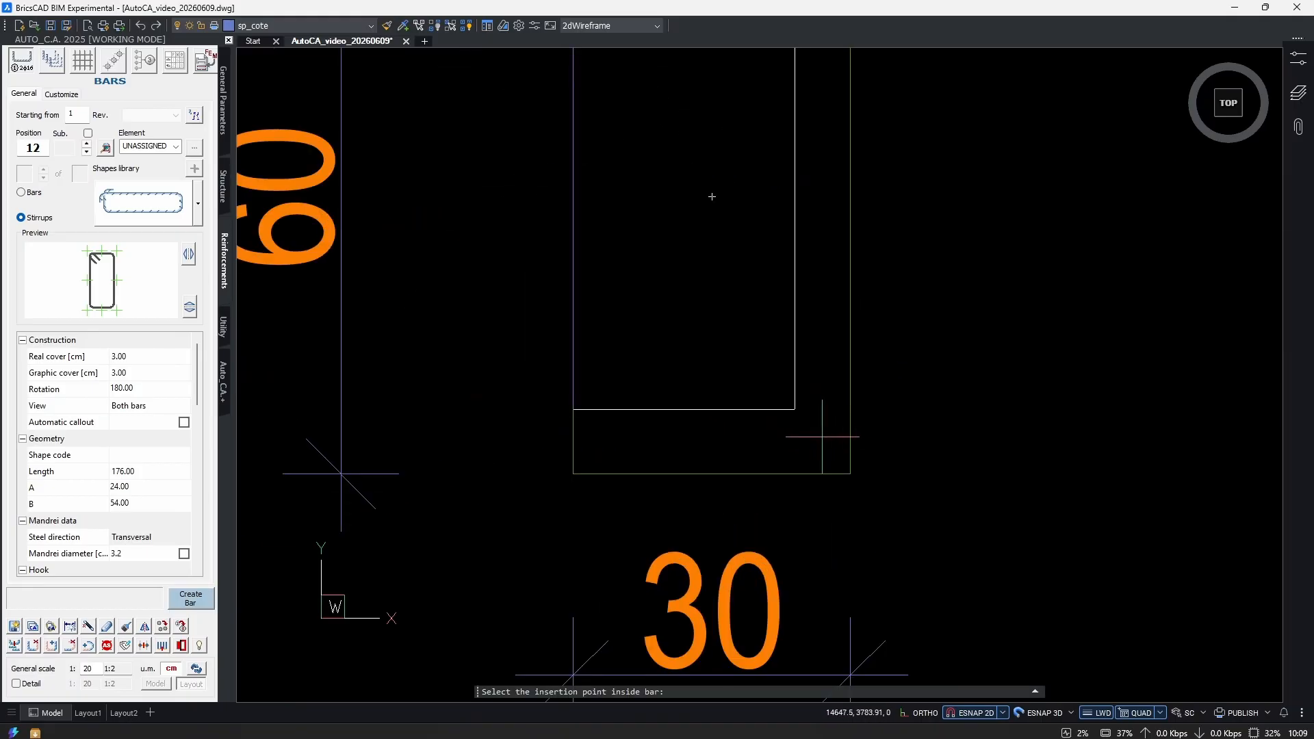
scroll(821, 436, down, 2)
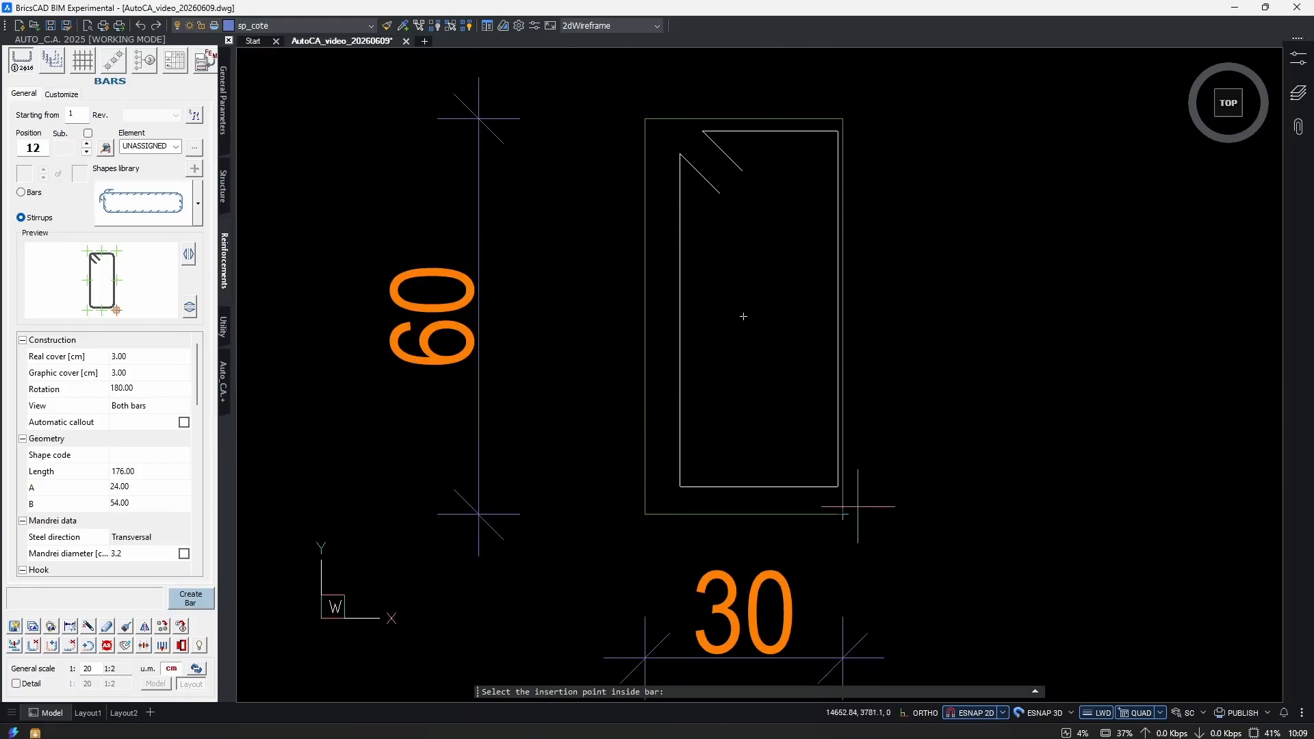
click(87, 310)
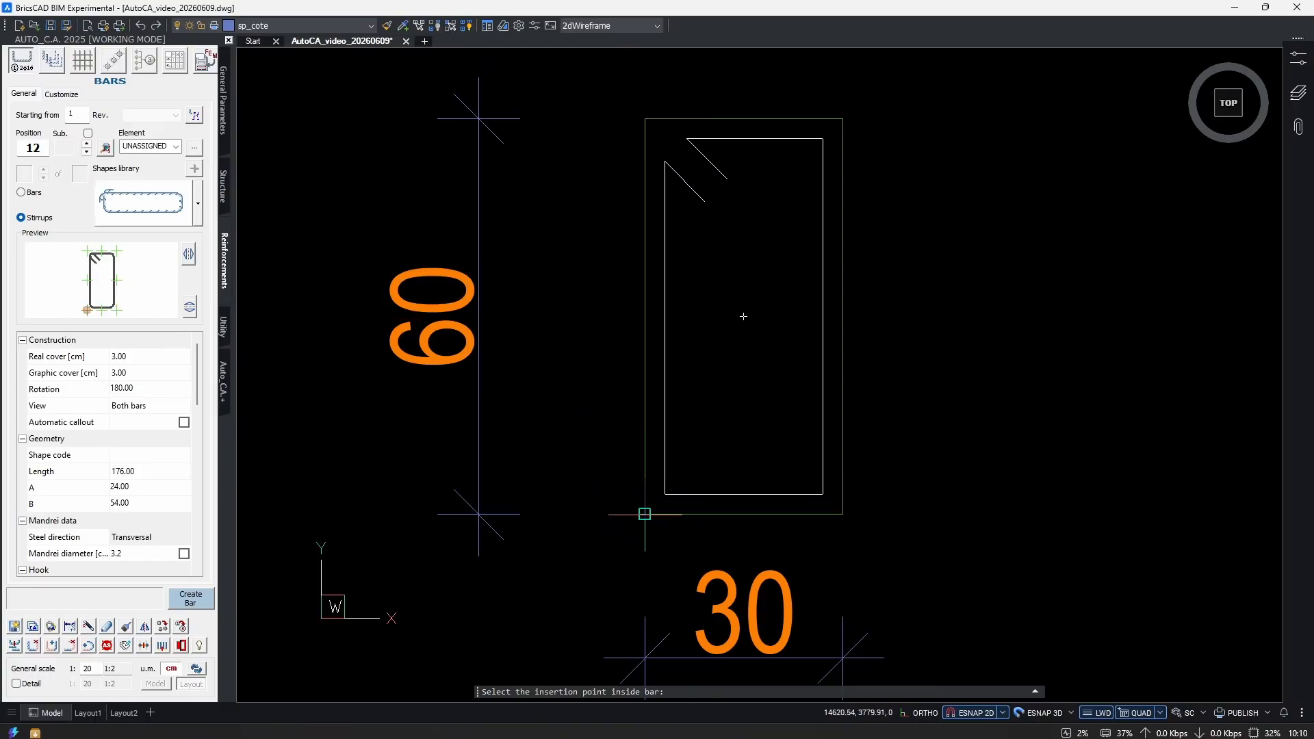
click(87, 250)
click(645, 119)
Turn on orthogonal mode and place the stirrup's outside extract to the right of the cross-section.
scroll(742, 376, down, 2)
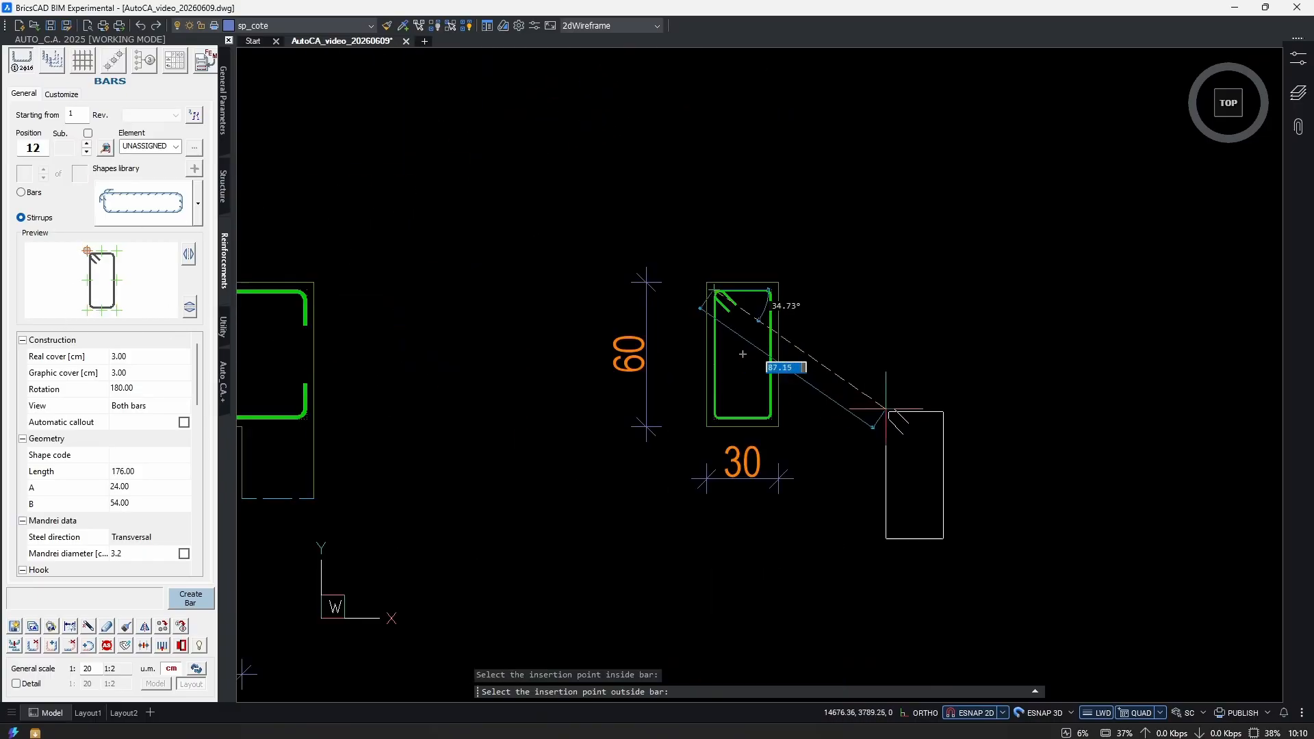
scroll(849, 383, up, 2)
key(F8)
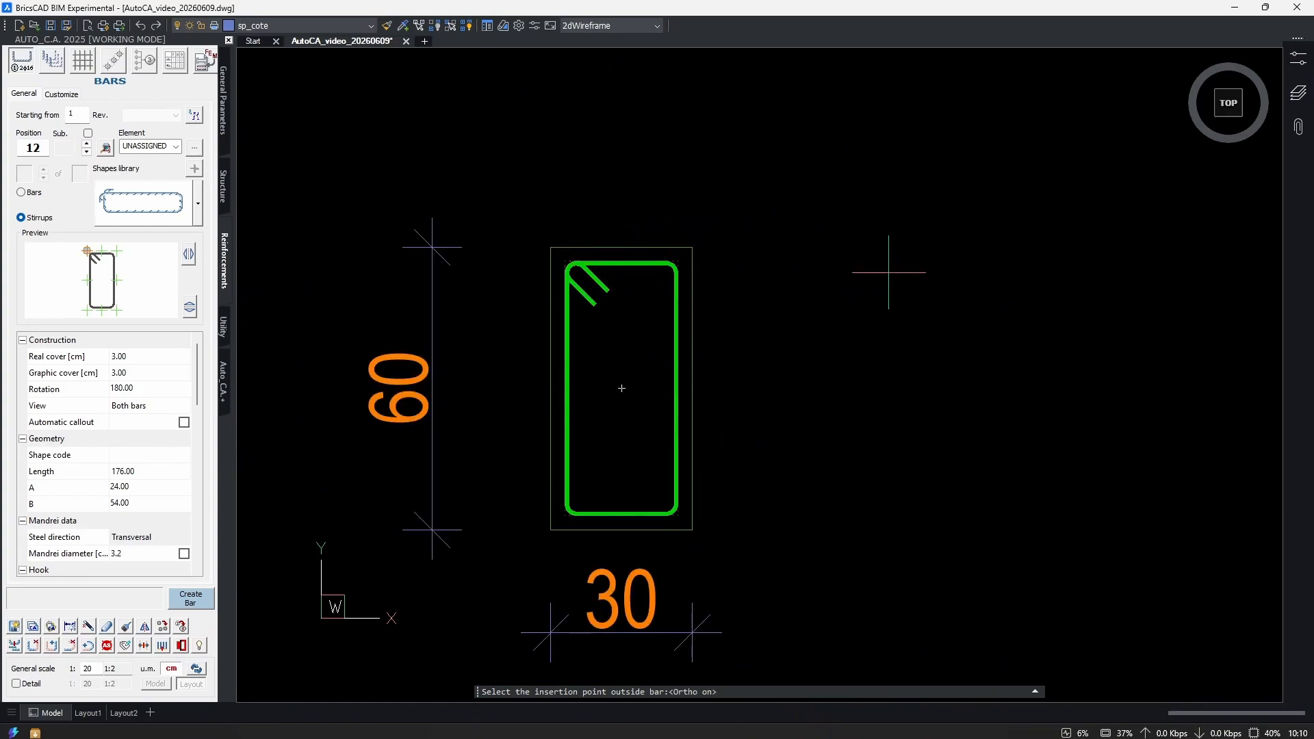
click(889, 273)
click(966, 252)
text(m)
key(Return)
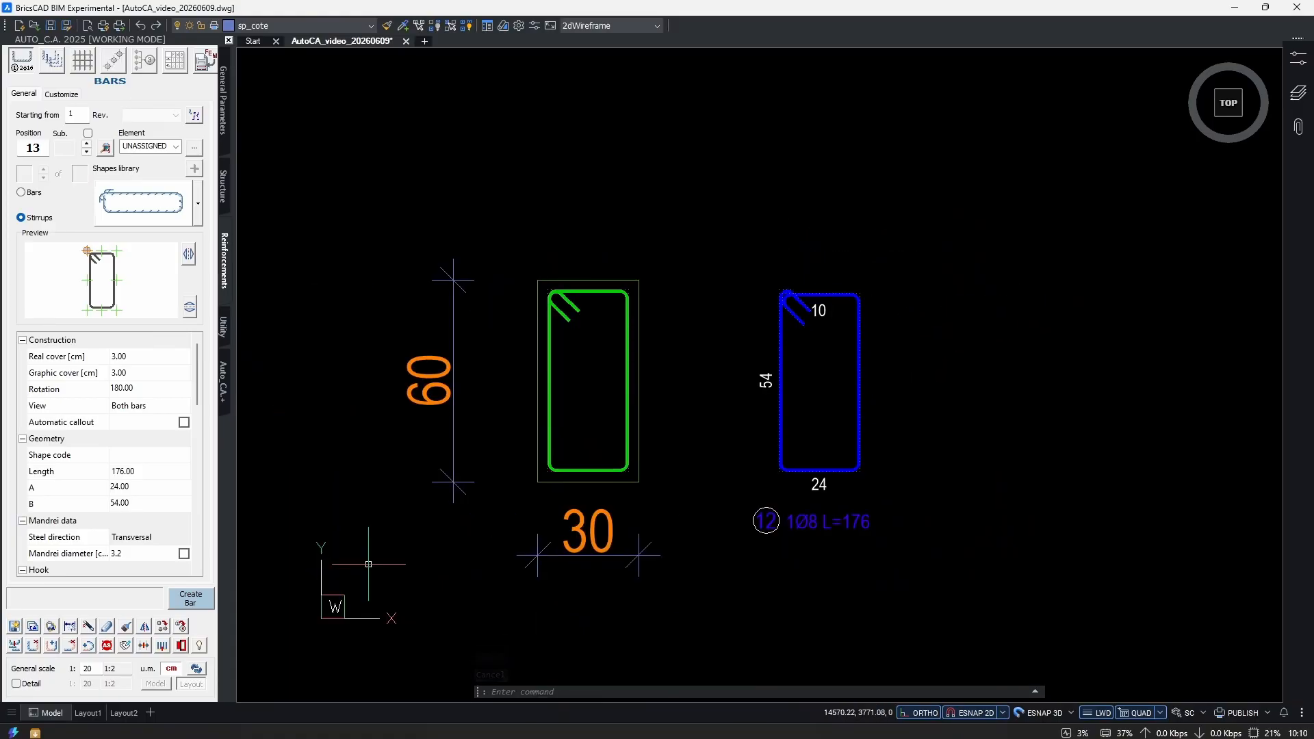
Add an On a bar callout with the On a inside bar tag to the right side of the section's stirrup.
click(144, 60)
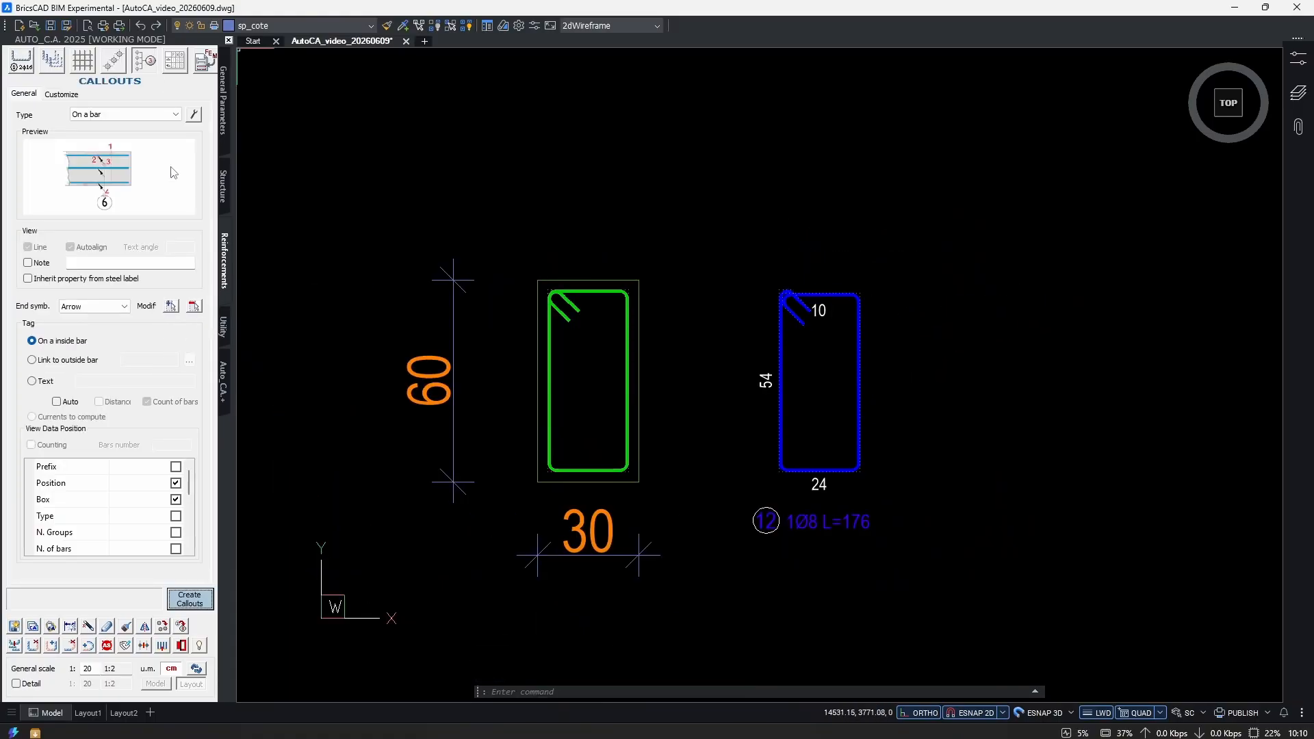
click(116, 115)
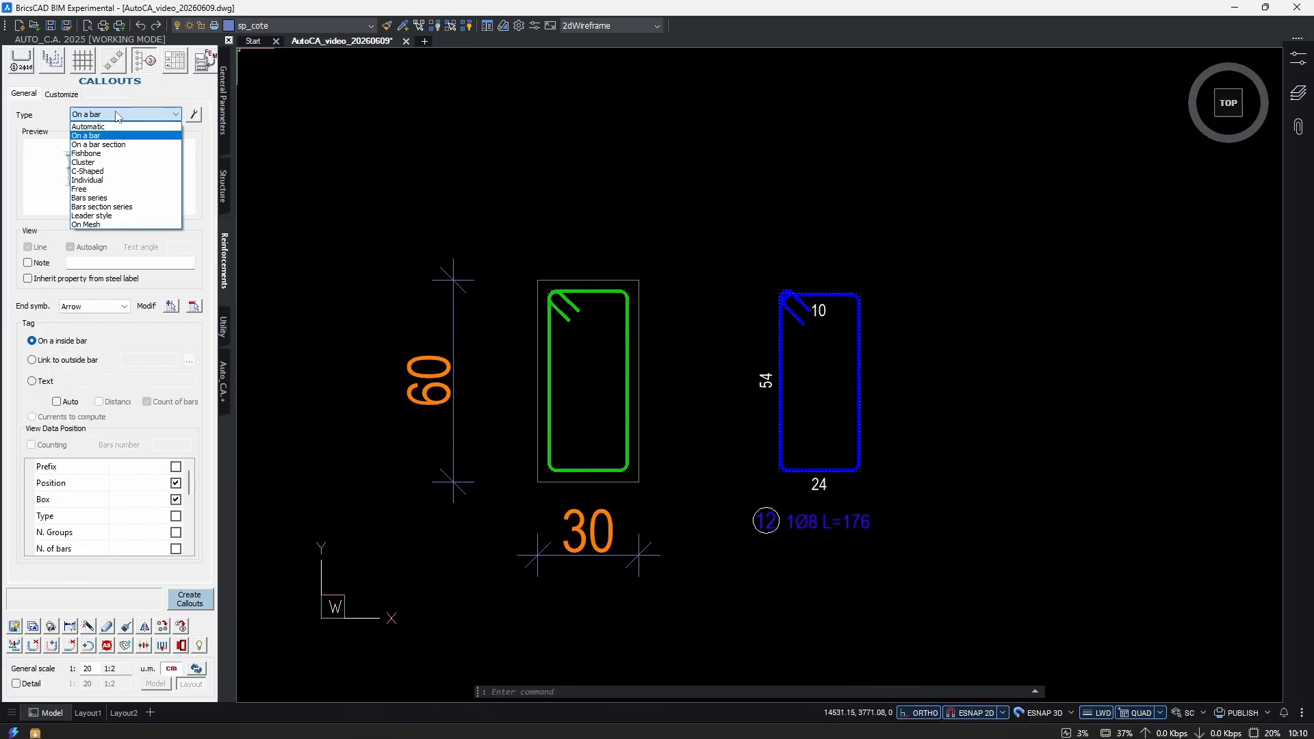
click(116, 115)
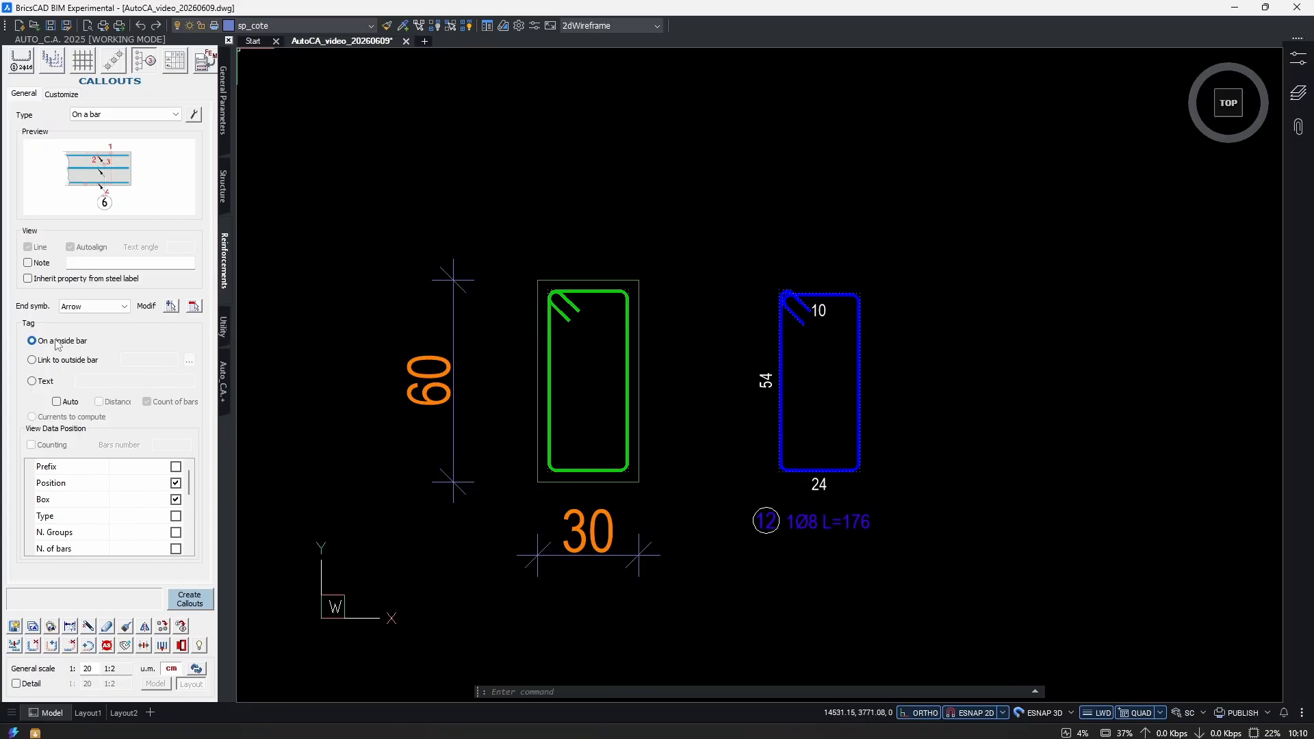
click(190, 599)
scroll(650, 372, up, 1)
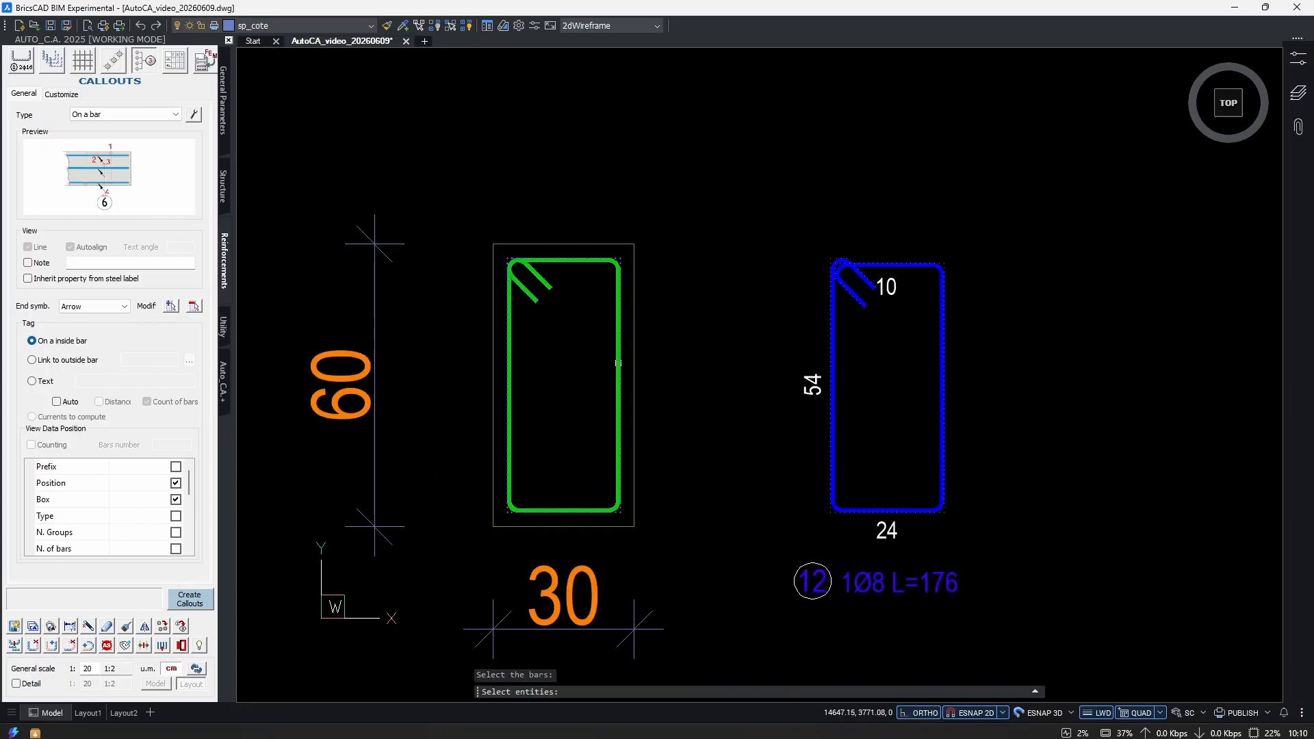
click(619, 364)
right_click(645, 364)
click(620, 315)
scroll(596, 347, up, 1)
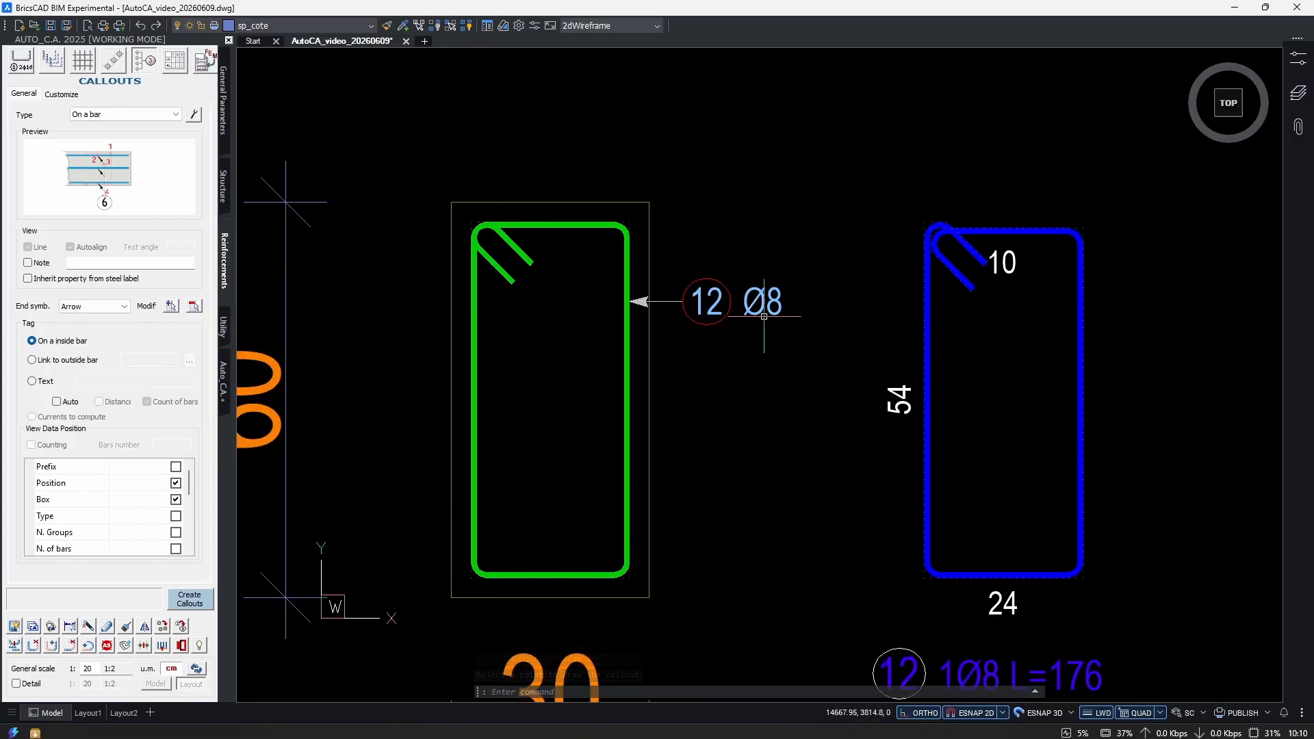
Examine the stirrup in the cross-section, its callout, and the labelled extract beside it.
click(634, 257)
click(596, 271)
scroll(596, 267, down, 1)
middle_drag(839, 442, 761, 413)
scroll(811, 438, up, 1)
scroll(811, 438, up, 1)
key(Escape)
click(810, 449)
click(783, 496)
middle_drag(711, 600, 702, 462)
click(703, 457)
click(577, 534)
key(Escape)
scroll(771, 457, down, 3)
middle_drag(623, 360, 650, 413)
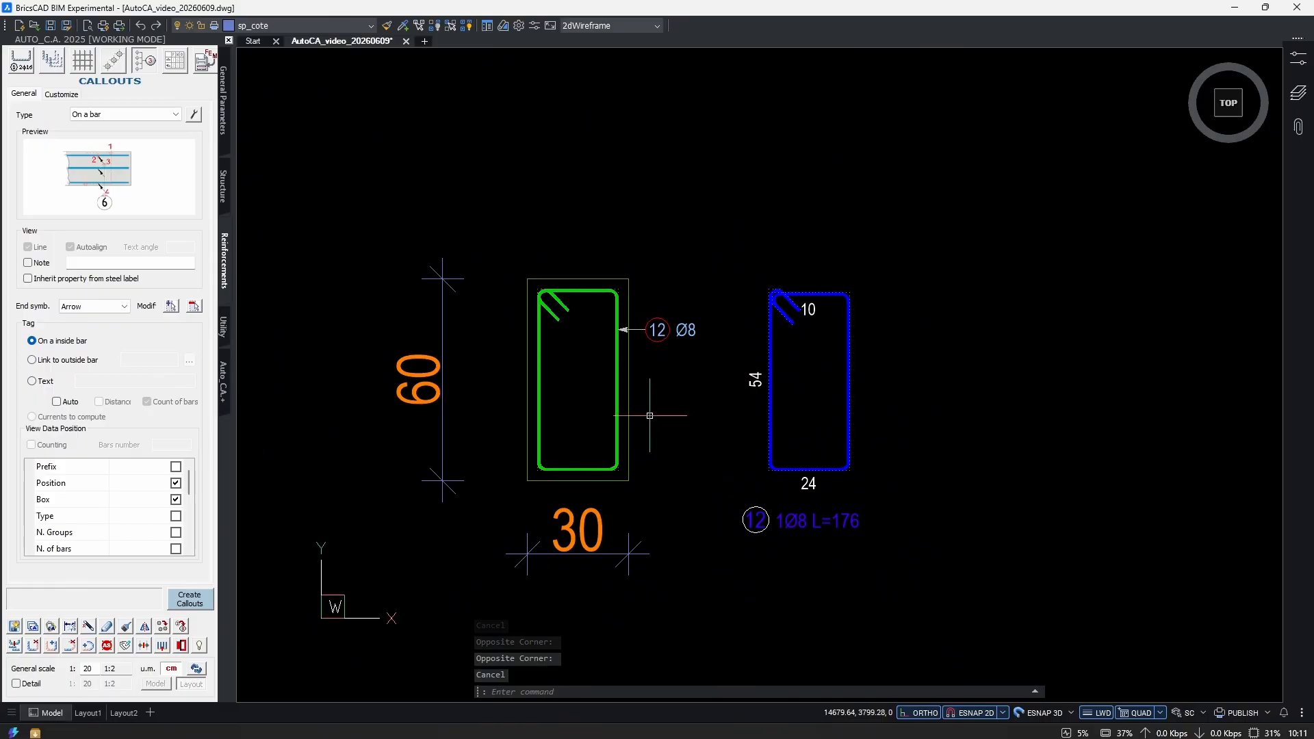
scroll(650, 410, up, 1)
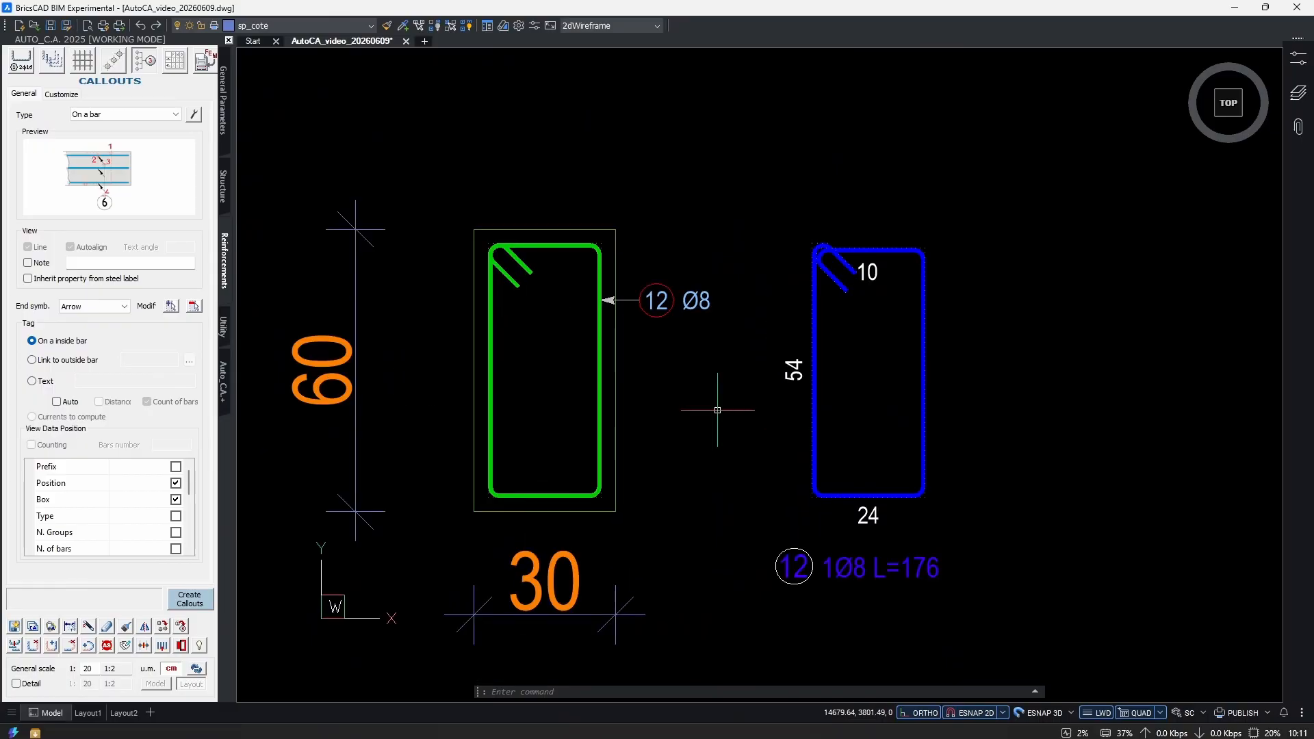
middle_drag(905, 519, 922, 470)
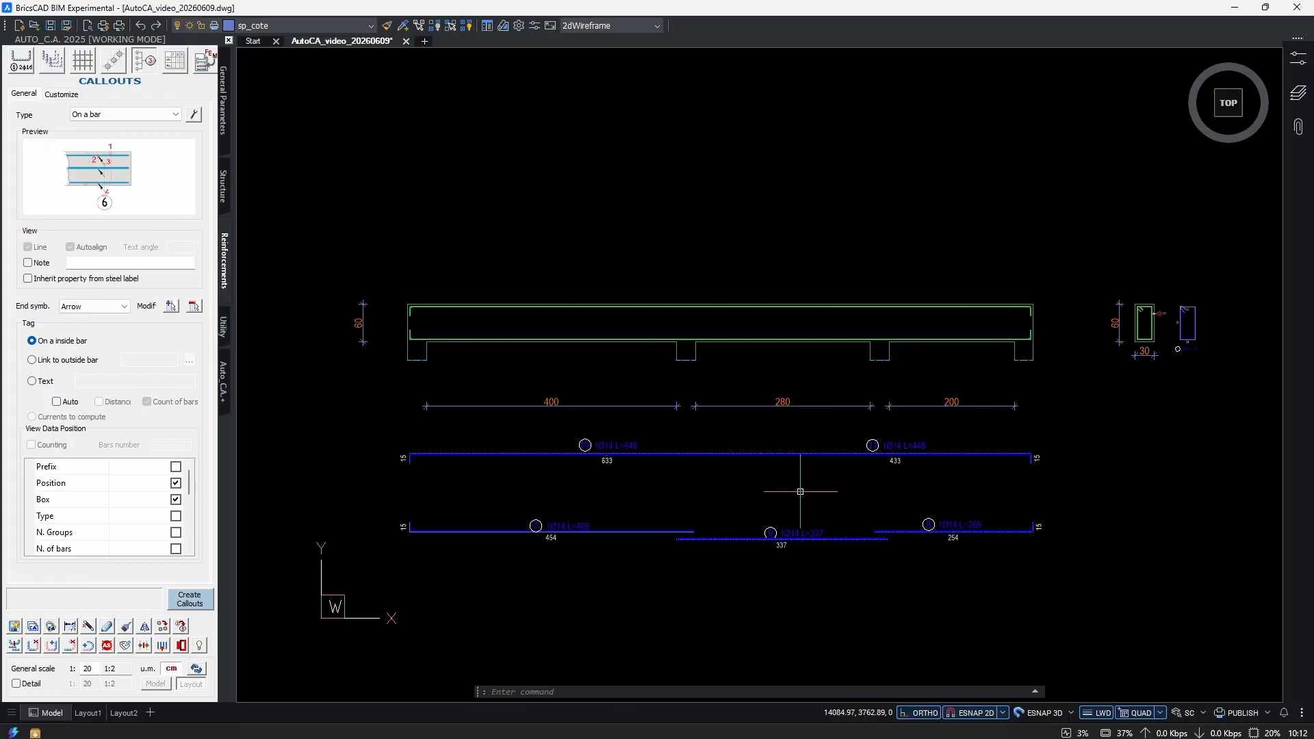
Review the beam elevation, its top and bottom bar extracts, and the reinforced cross-section.
middle_drag(1029, 491, 996, 487)
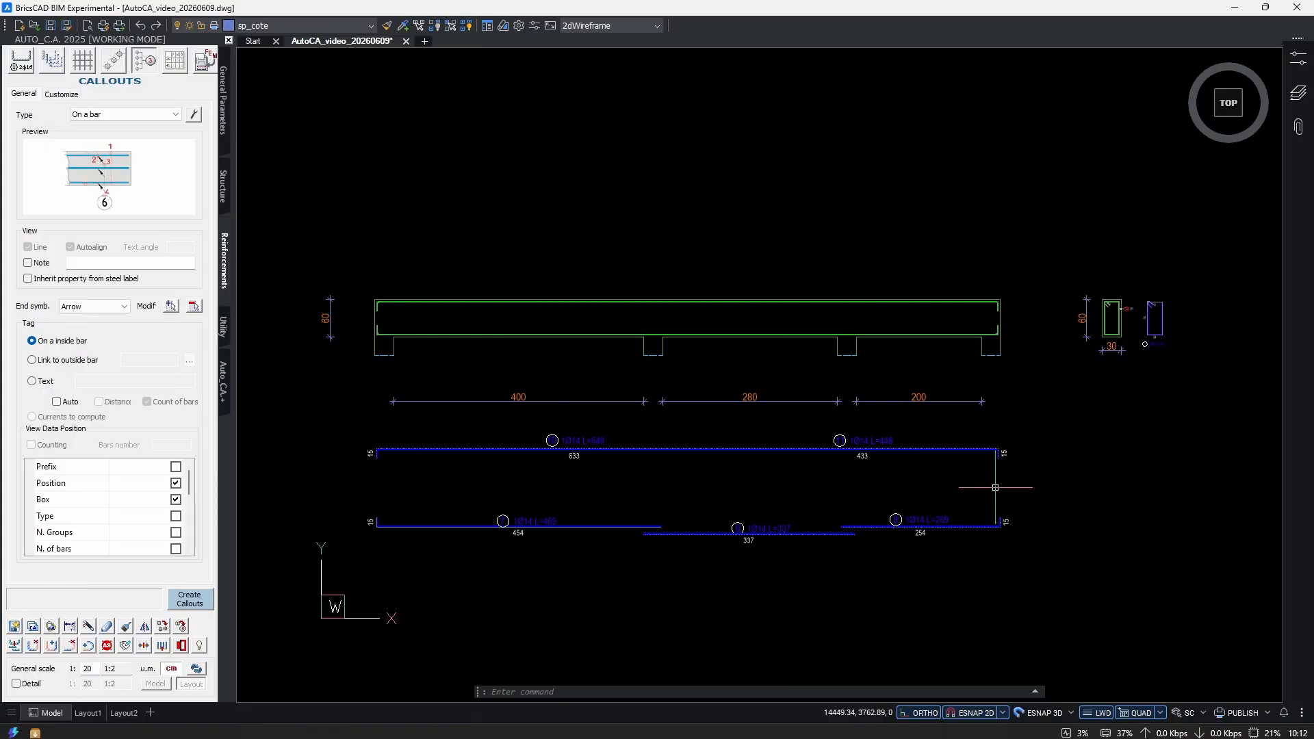
scroll(1073, 453, up, 1)
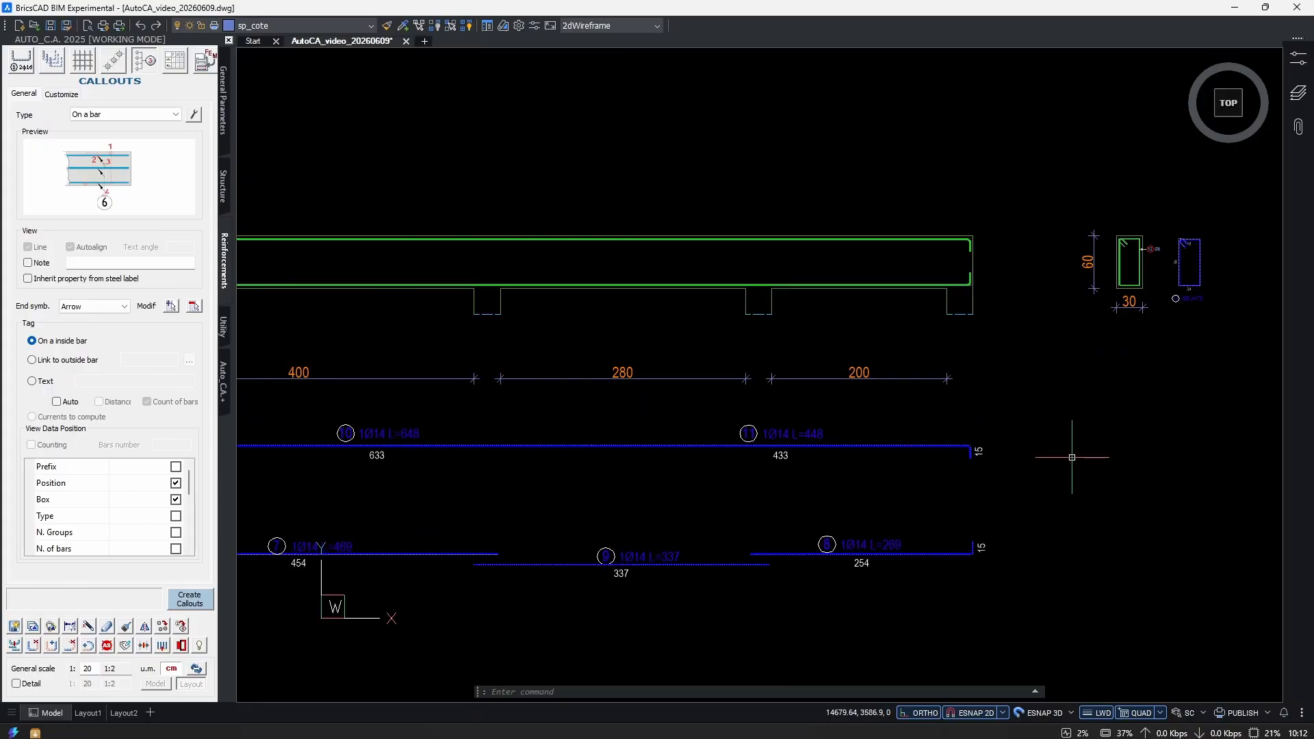
middle_drag(1073, 453, 918, 461)
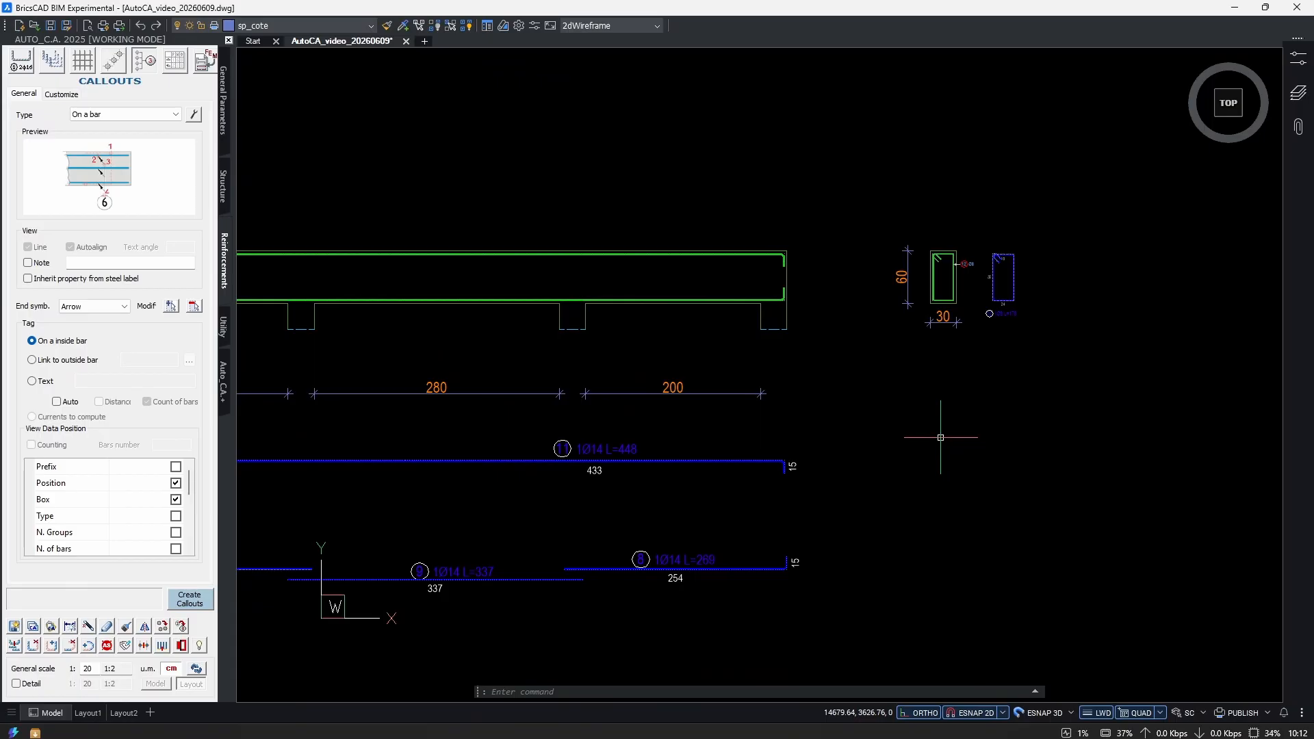
scroll(941, 437, down, 2)
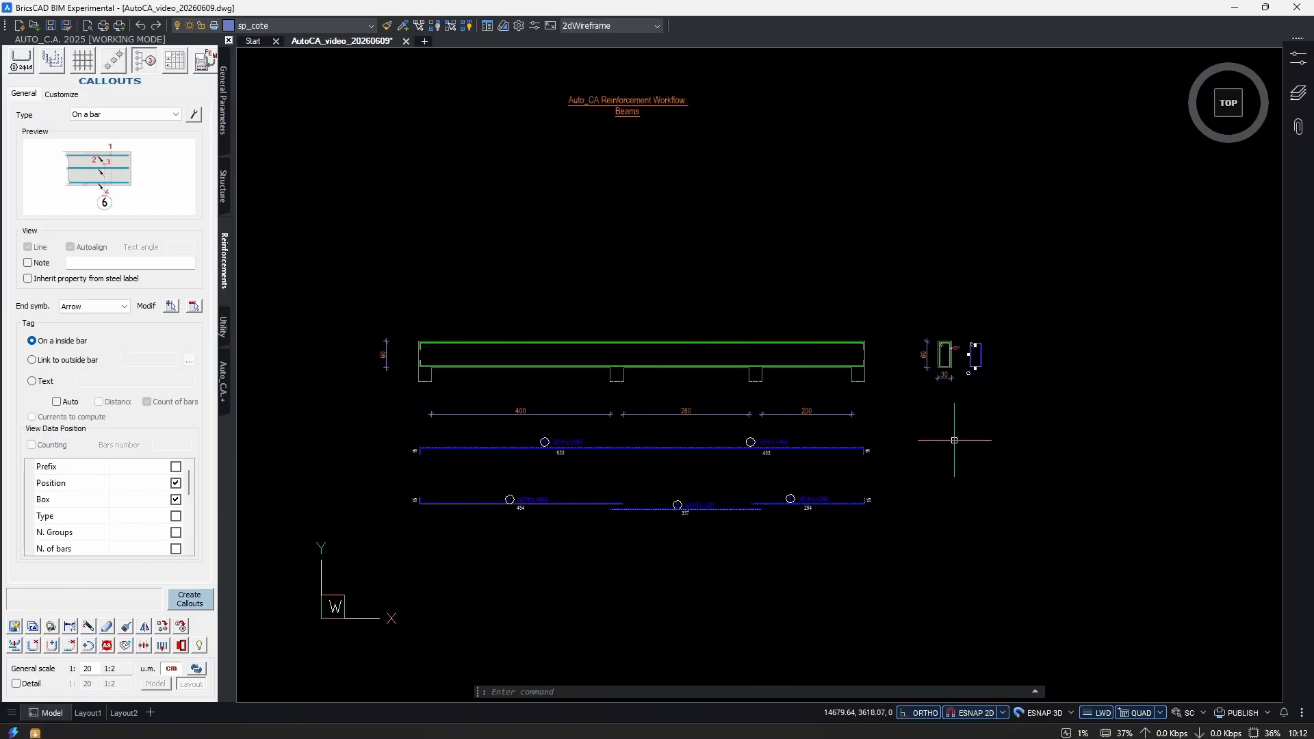
scroll(630, 397, up, 2)
scroll(630, 397, up, 1)
middle_drag(537, 393, 672, 440)
scroll(672, 441, up, 1)
scroll(671, 420, up, 1)
scroll(701, 458, down, 2)
middle_drag(579, 482, 604, 478)
scroll(691, 428, down, 1)
mouse_move(691, 428)
middle_down()
mouse_move(760, 434)
mouse_move(602, 404)
mouse_move(701, 399)
middle_up()
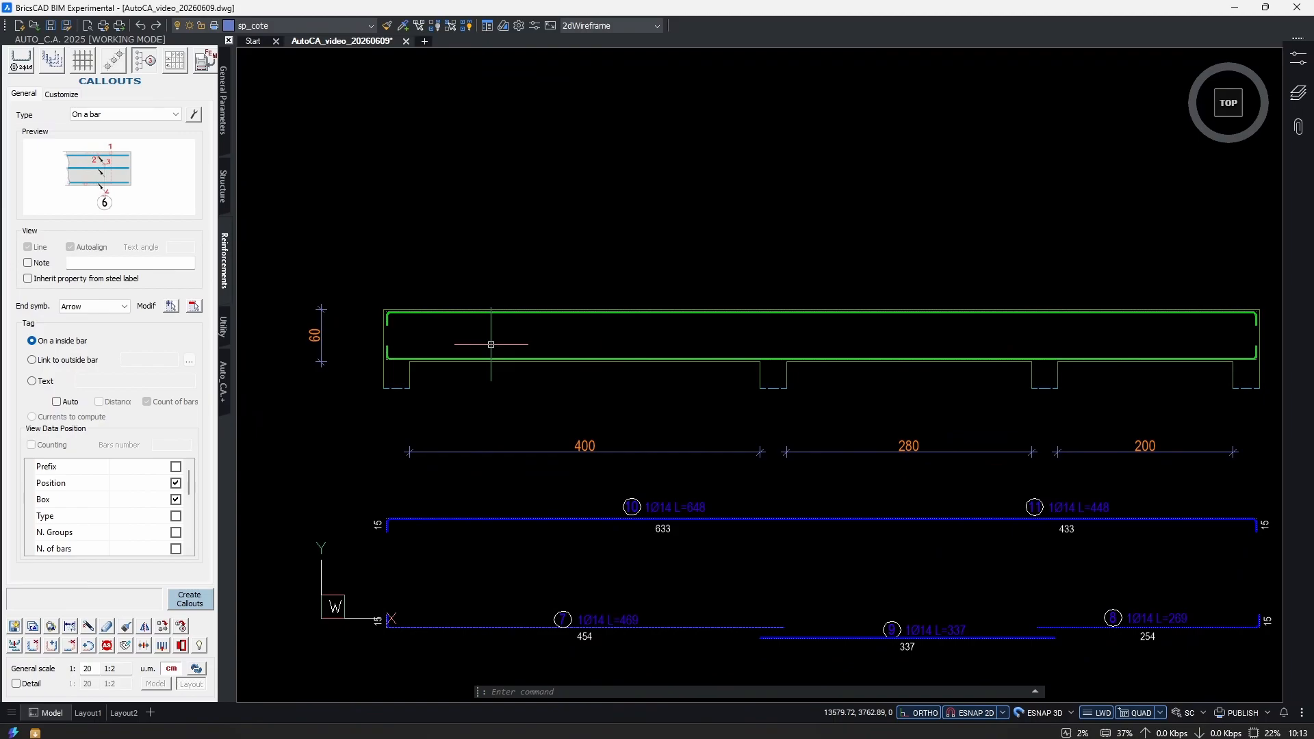
Start a polyline at the first support's inner face, running up above the beam, about 100 cm right, and down below the beam.
scroll(491, 345, up, 3)
text(pl)
key(Return)
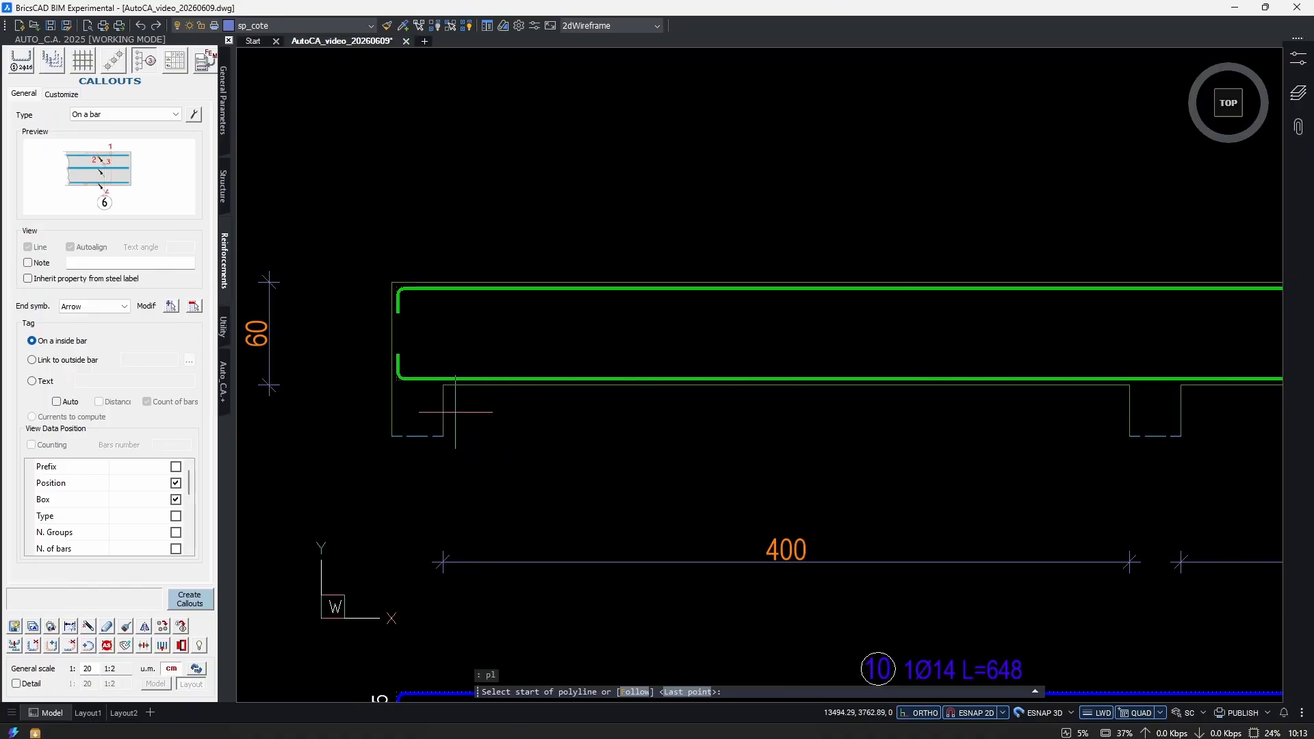
middle_drag(1025, 439, 911, 434)
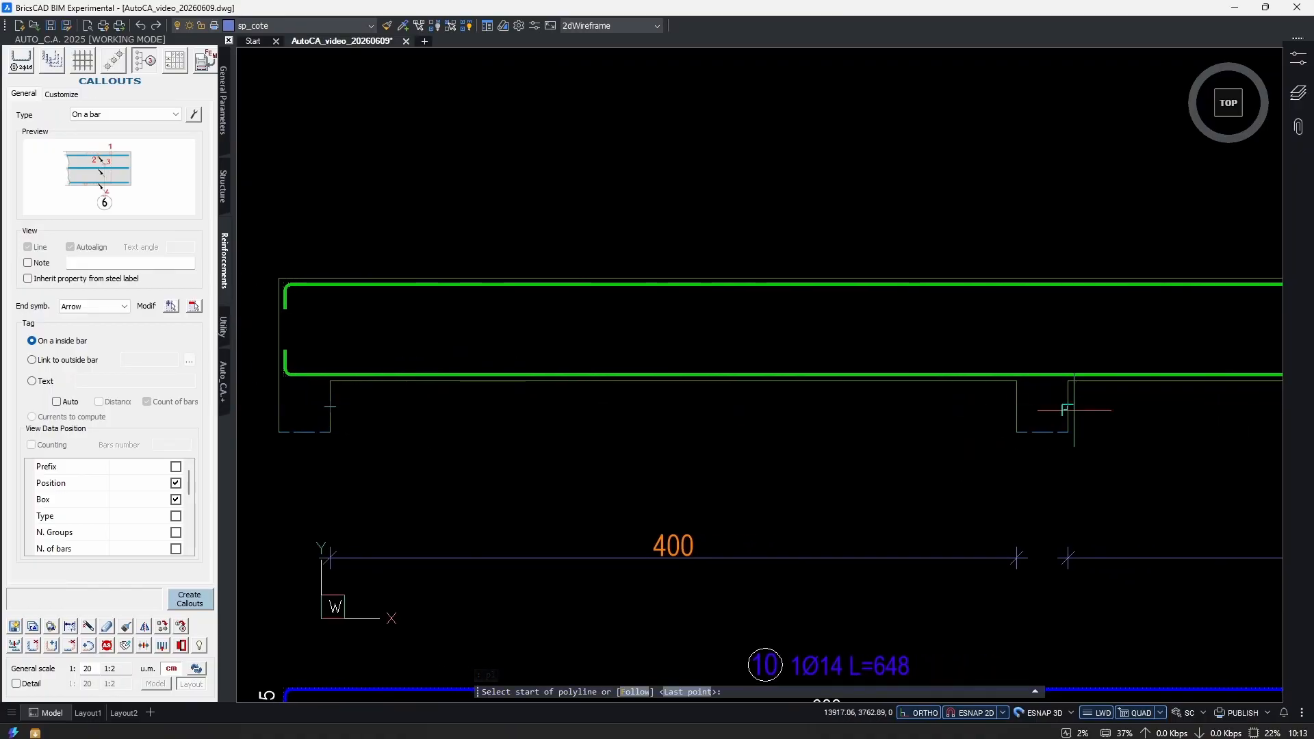
middle_drag(473, 432, 688, 476)
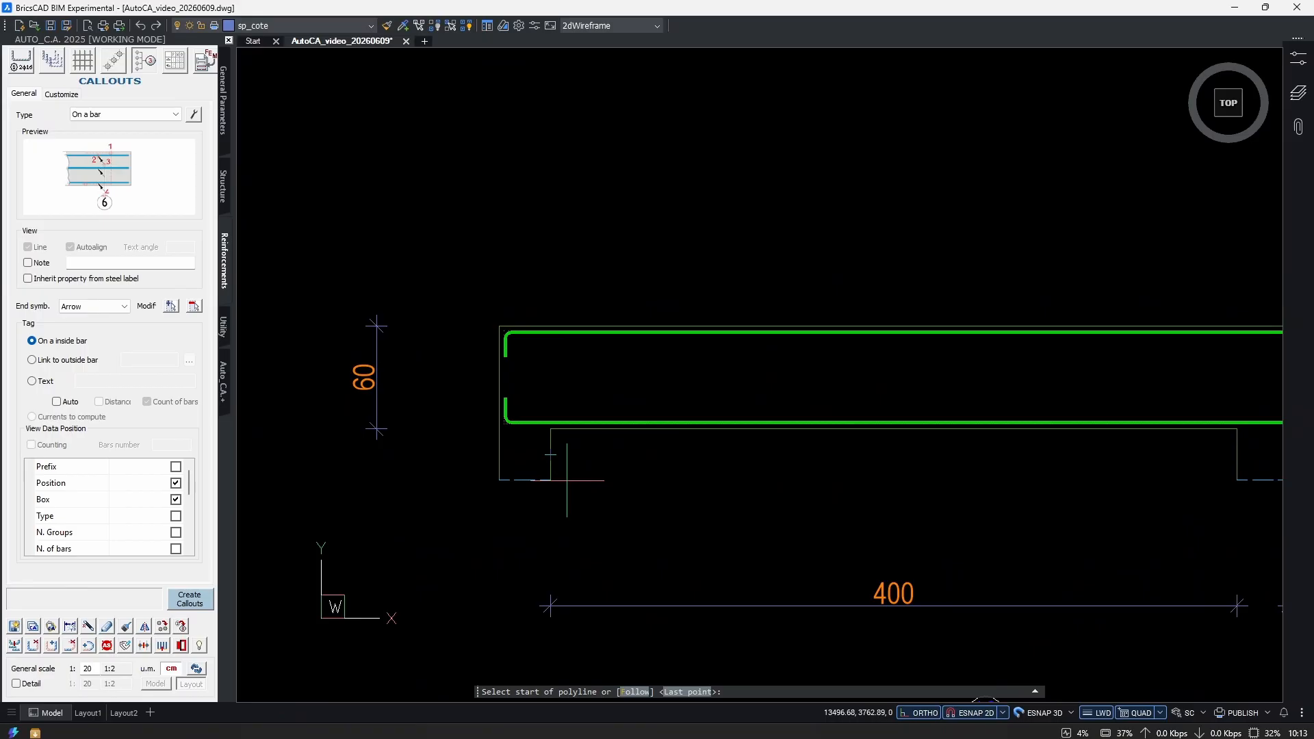
middle_drag(568, 473, 465, 418)
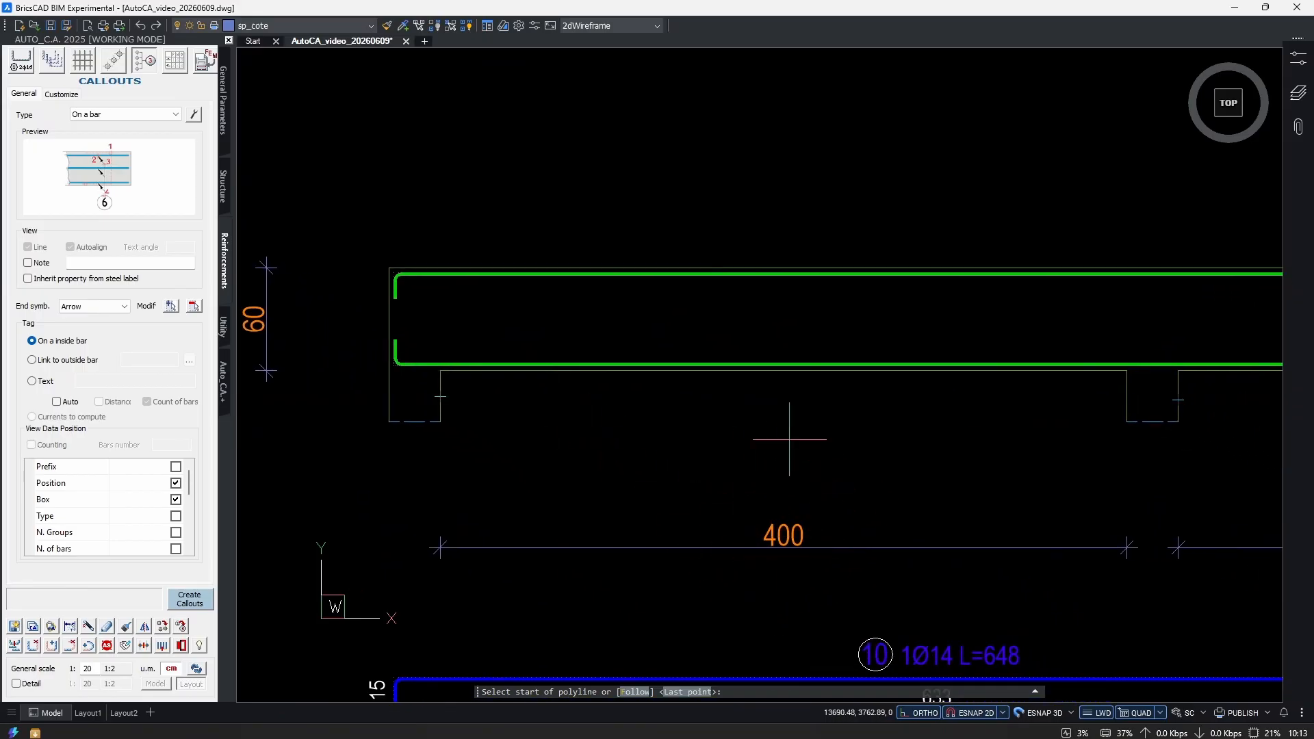
middle_drag(569, 438, 610, 464)
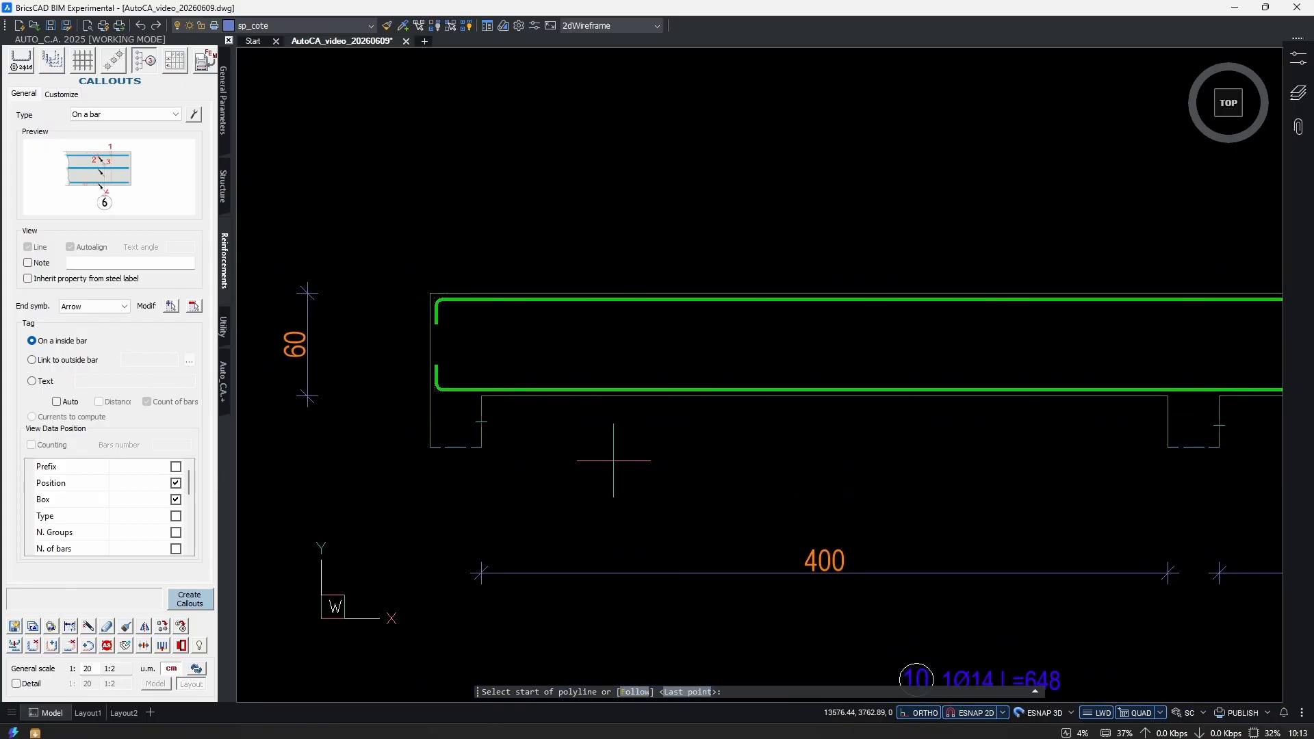
click(481, 404)
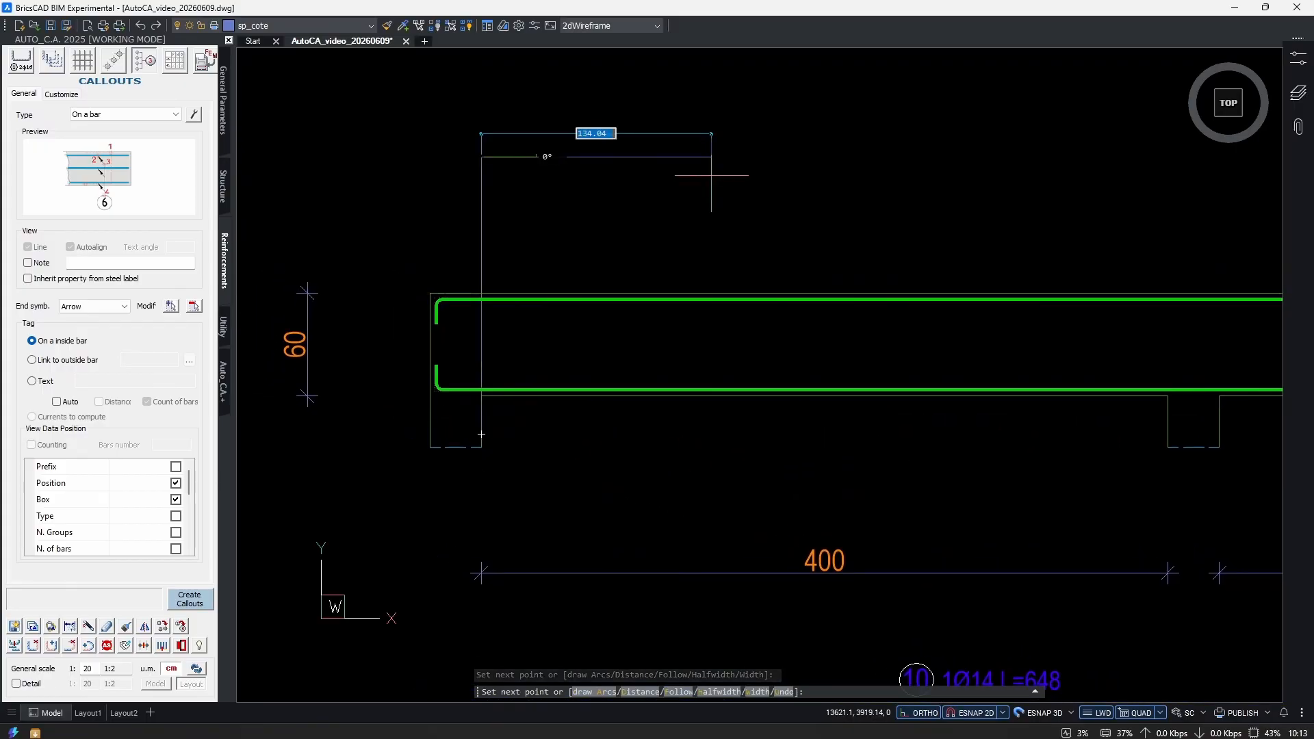
click(653, 159)
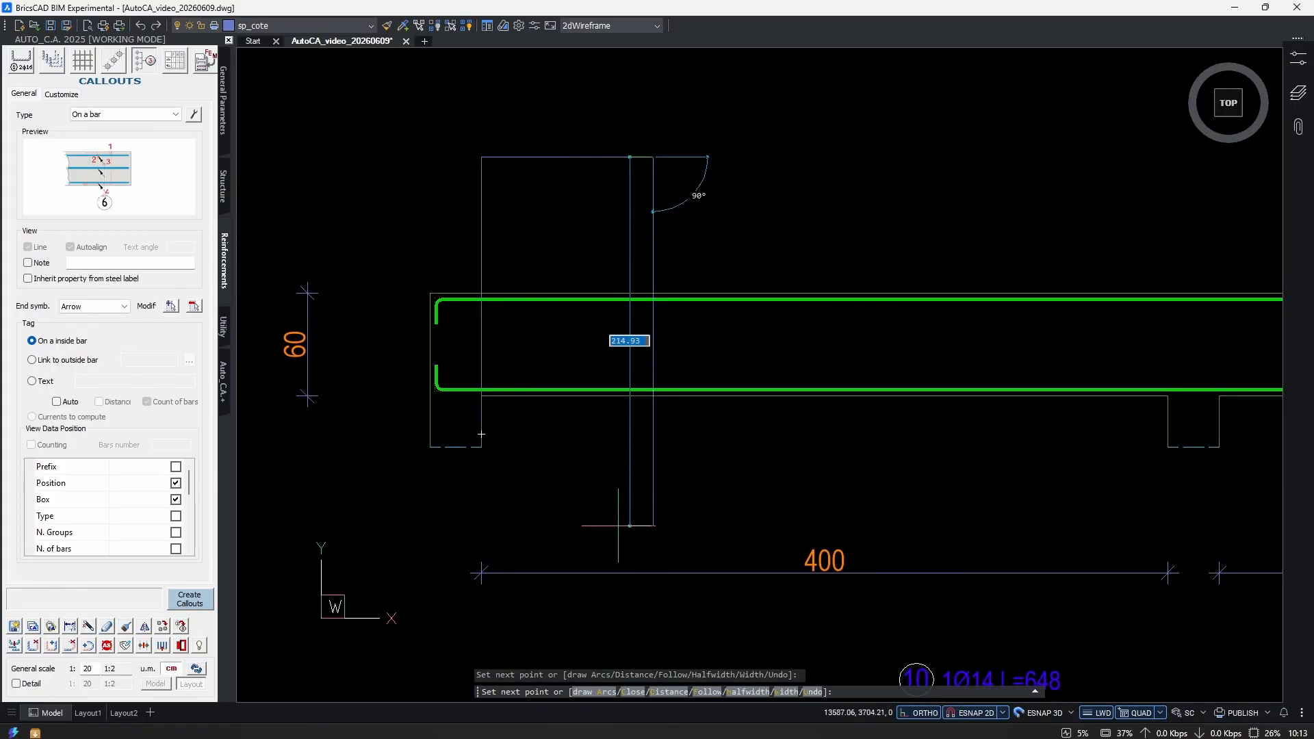
click(653, 498)
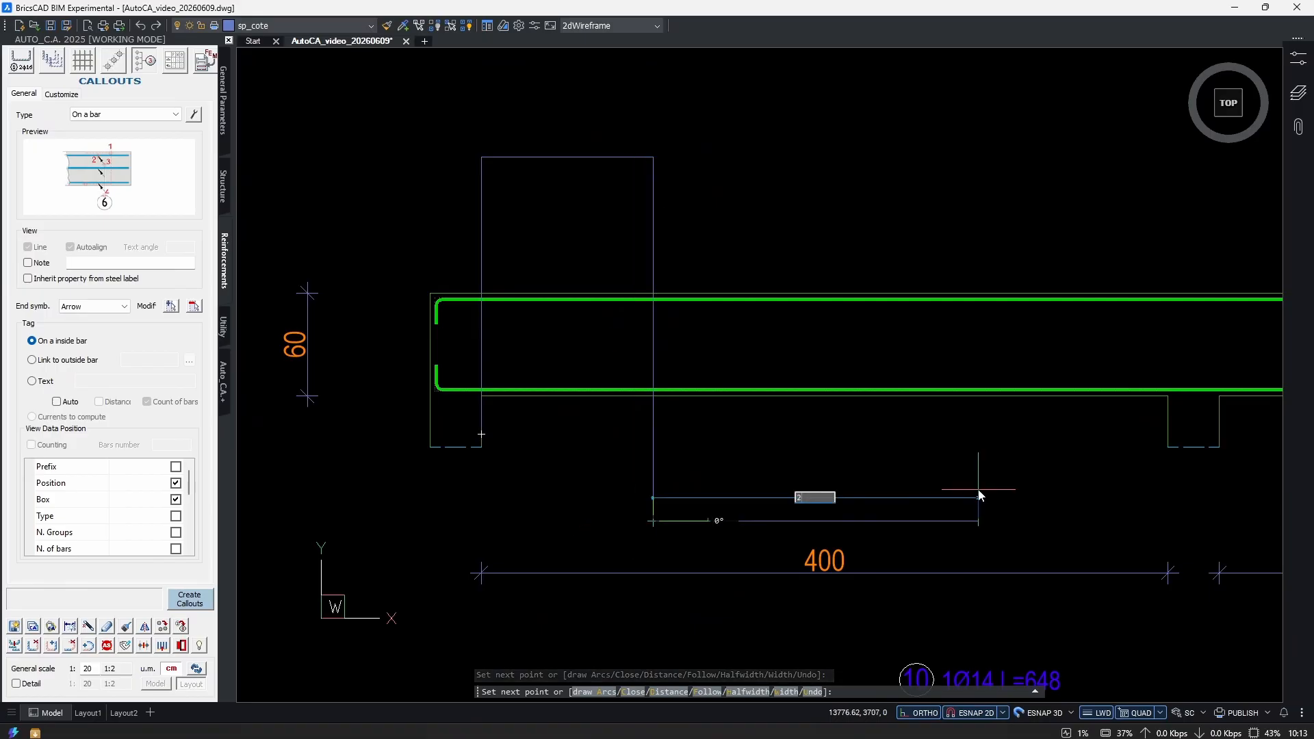
Continue the polyline 200 cm to the right, up across the beam, and over to the second support.
click(976, 490)
middle_drag(972, 328, 736, 373)
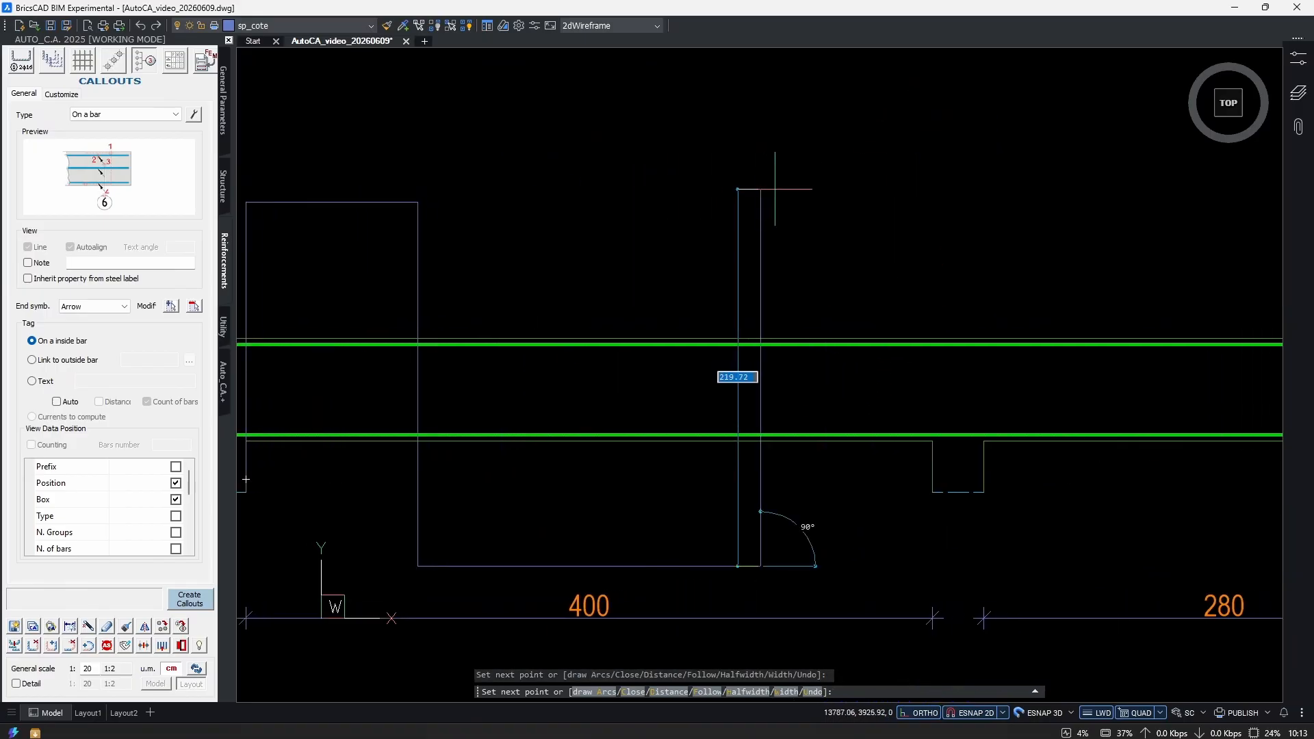
click(761, 154)
click(922, 193)
scroll(967, 423, down, 3)
click(726, 552)
key(Return)
Trim away the polyline's horizontal connecting segments above and below the beam in the first span.
scroll(844, 489, up, 1)
scroll(728, 478, up, 1)
scroll(686, 477, up, 1)
text(tr)
key(Return)
click(685, 508)
click(506, 123)
click(480, 165)
click(946, 103)
click(958, 147)
key(Return)
Erase the leftover polyline pieces at the two supports of the first span.
click(1112, 171)
click(1055, 206)
click(438, 205)
click(376, 233)
text(e)
Put the two vertical zone divider lines of the first span on the sp_punctat layer.
click(998, 195)
click(531, 213)
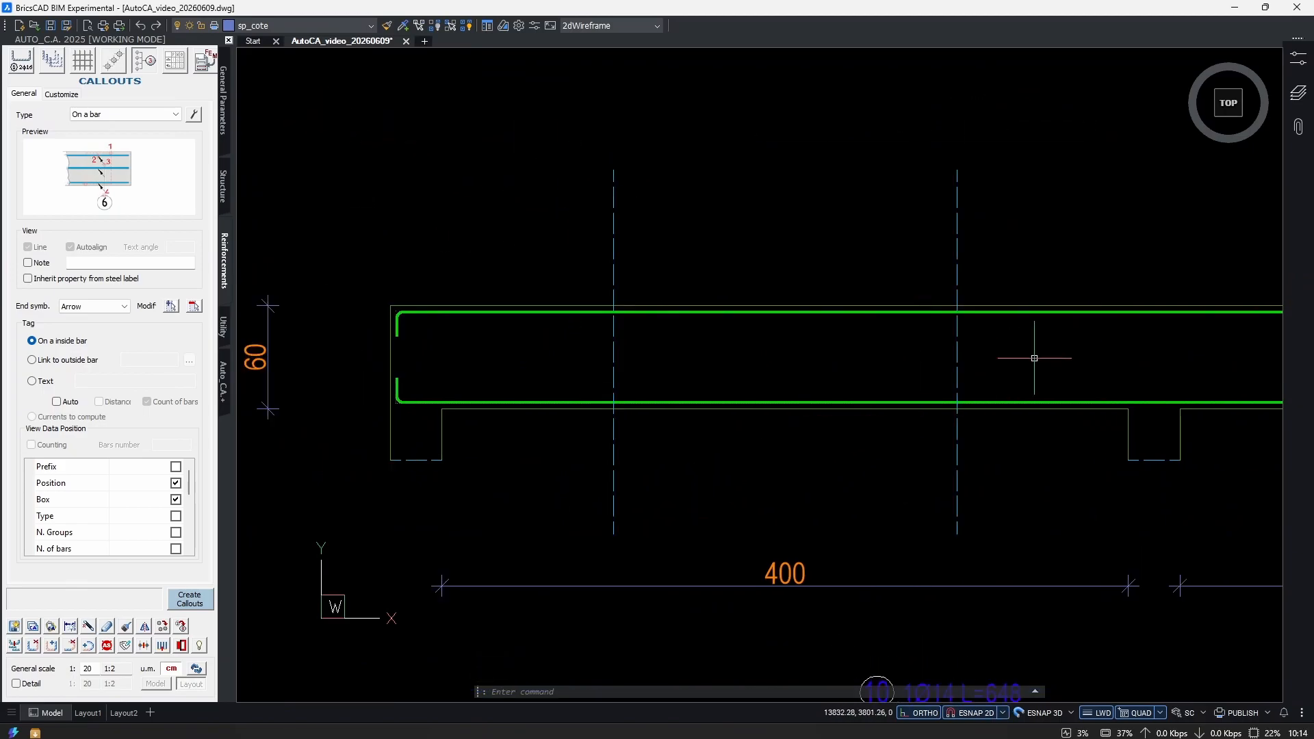
click(1012, 338)
click(578, 388)
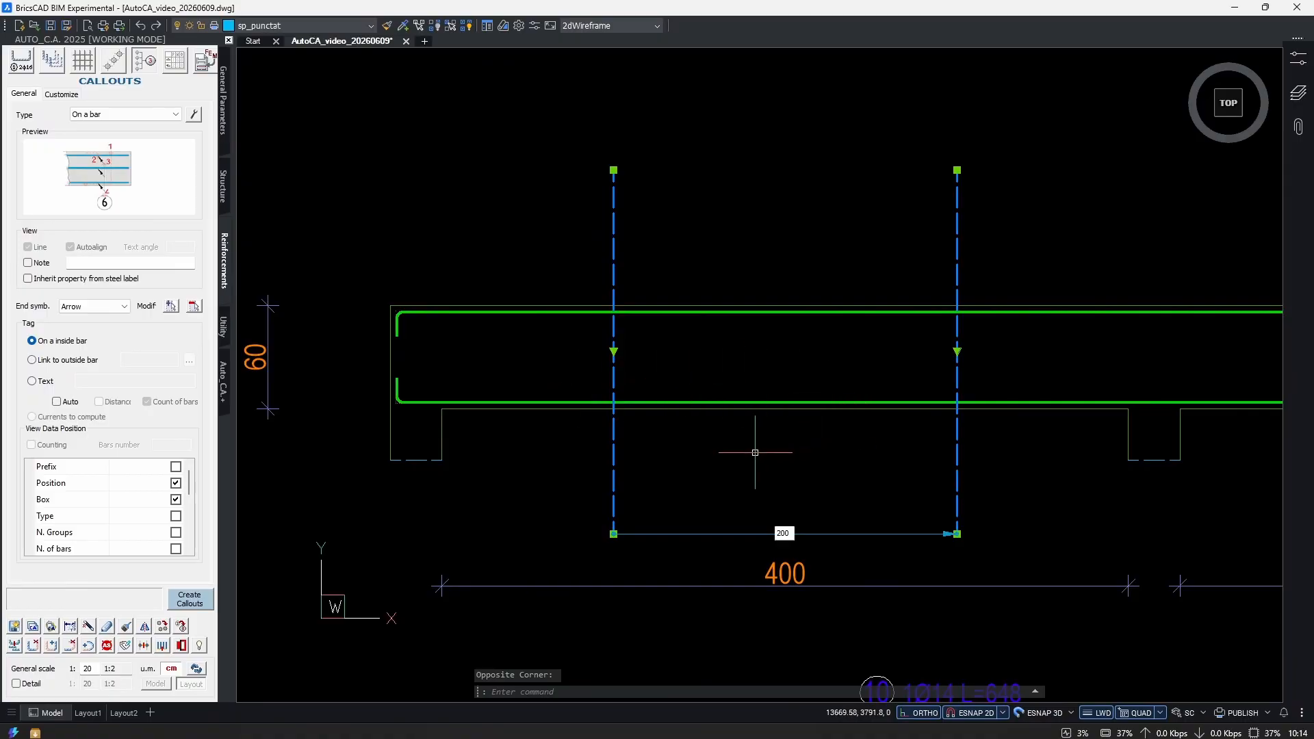
key(Escape)
scroll(633, 452, up, 2)
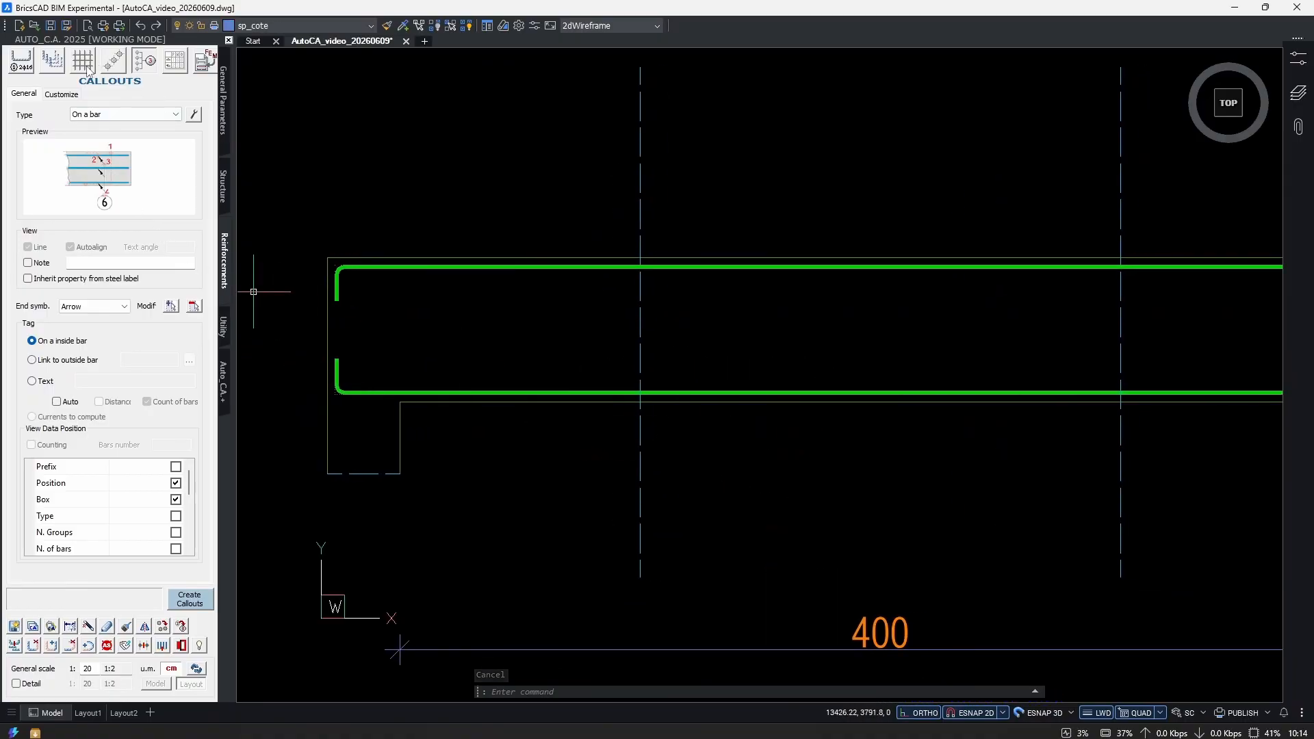
Set up a linear bar series linked to the extracted 8 mm stirrup, position 12, beside the cross-section.
click(50, 67)
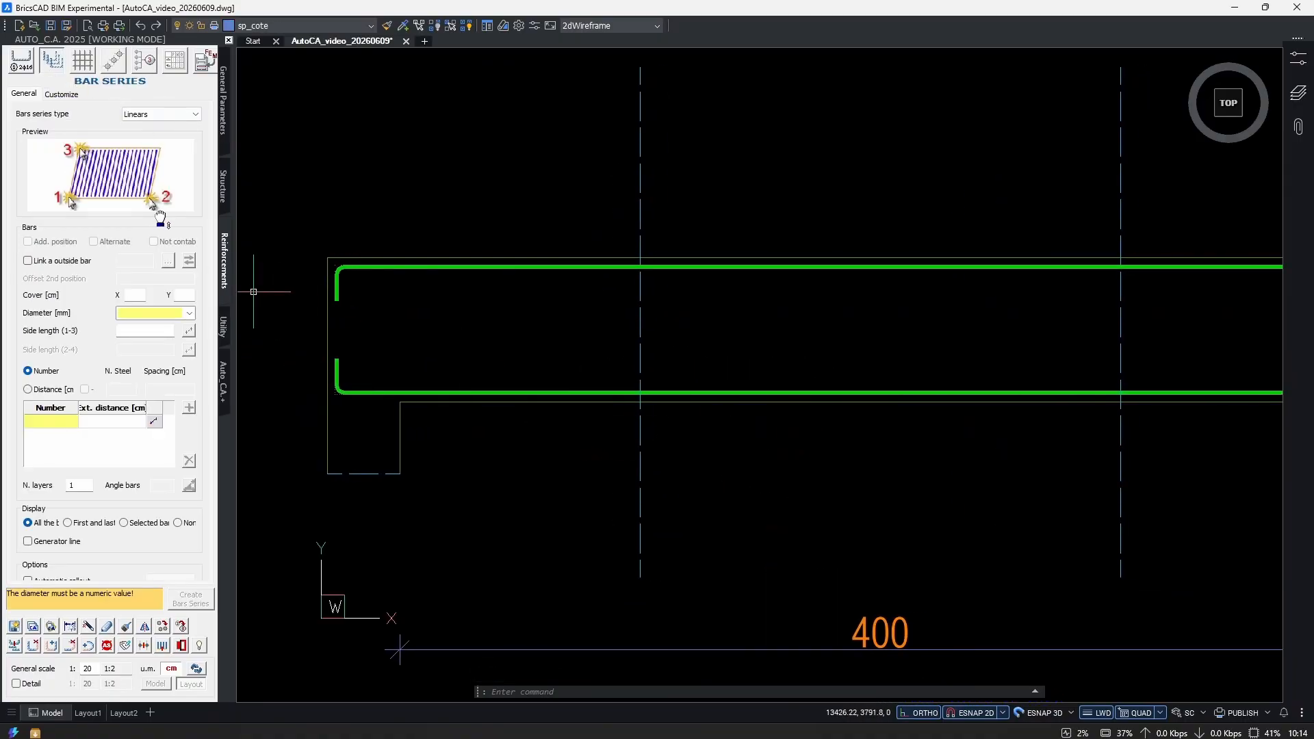
click(40, 266)
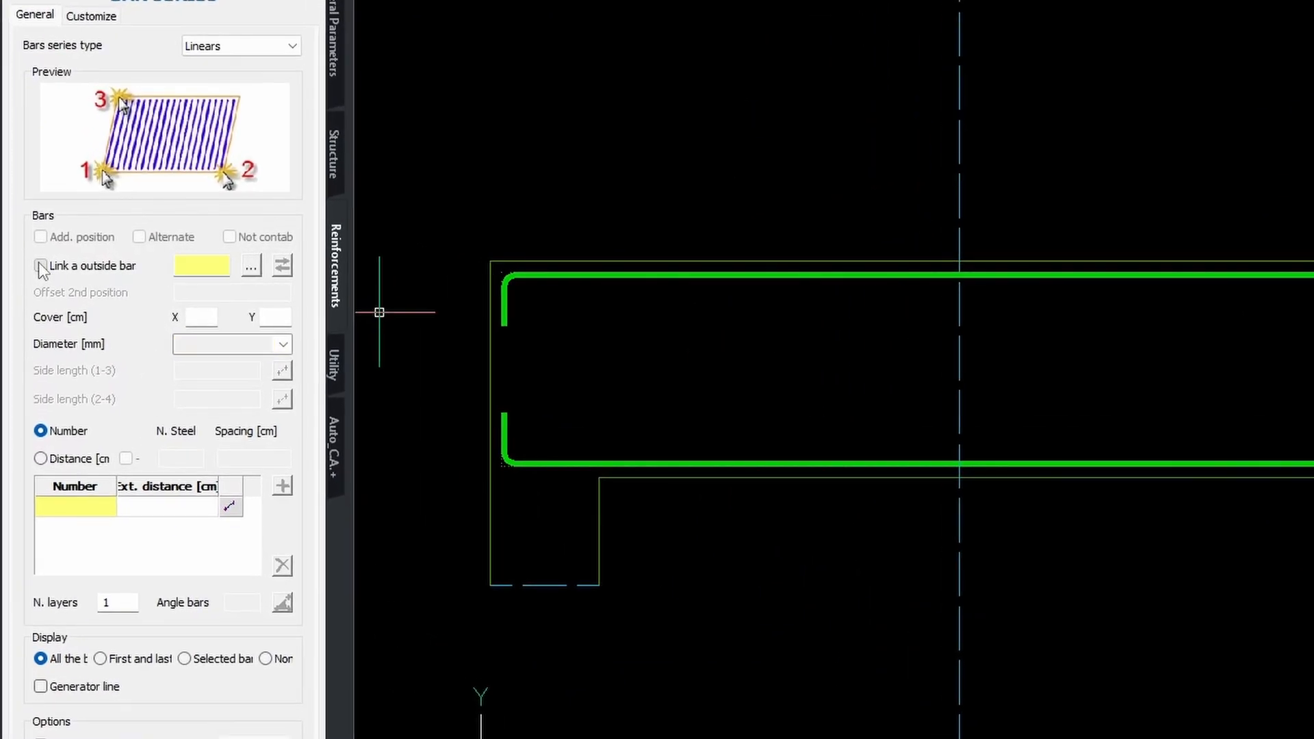
click(248, 267)
scroll(834, 370, down, 2)
scroll(1301, 480, up, 4)
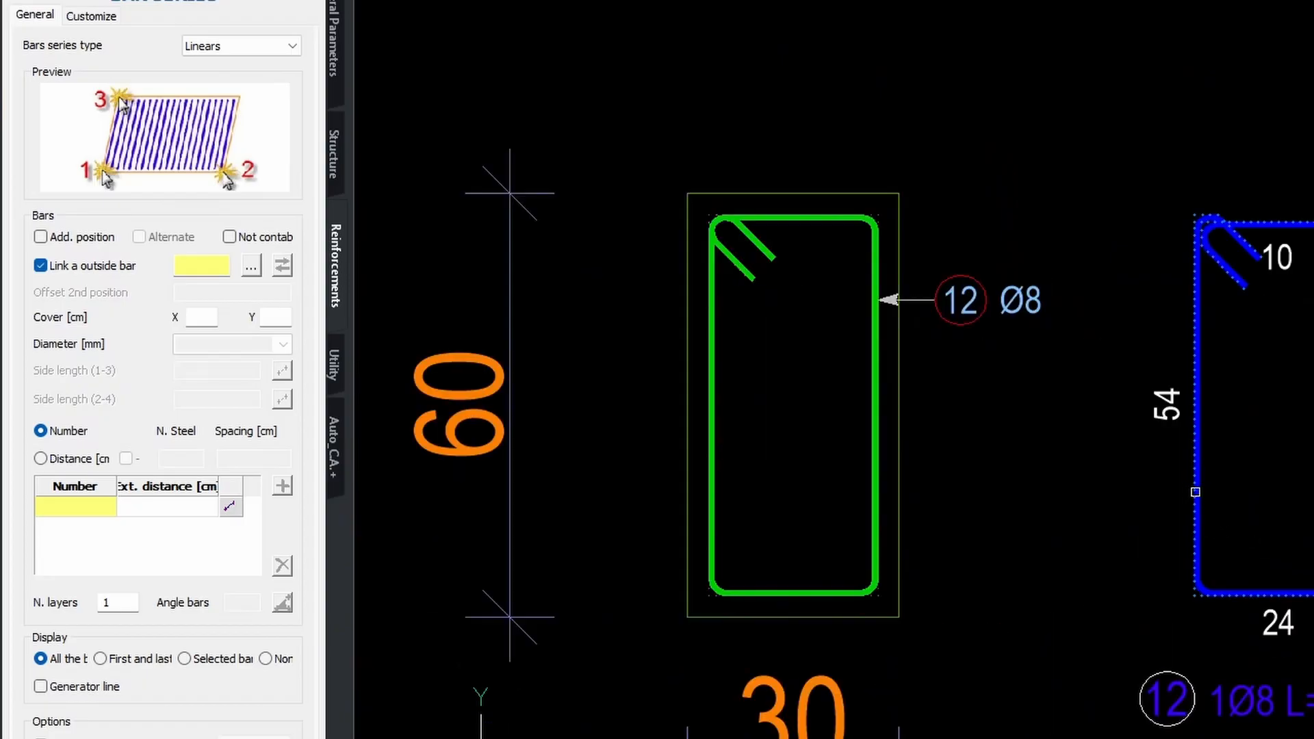
click(1244, 479)
click(1092, 531)
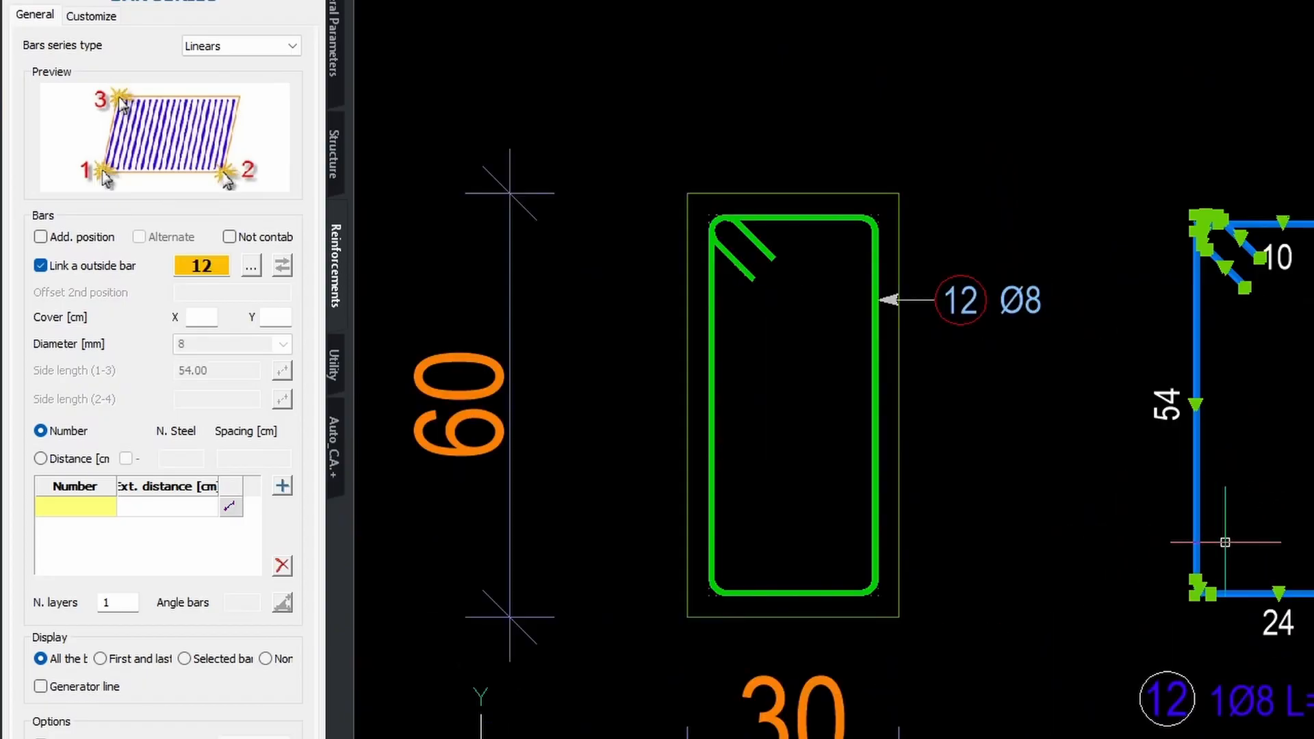
scroll(923, 492, down, 2)
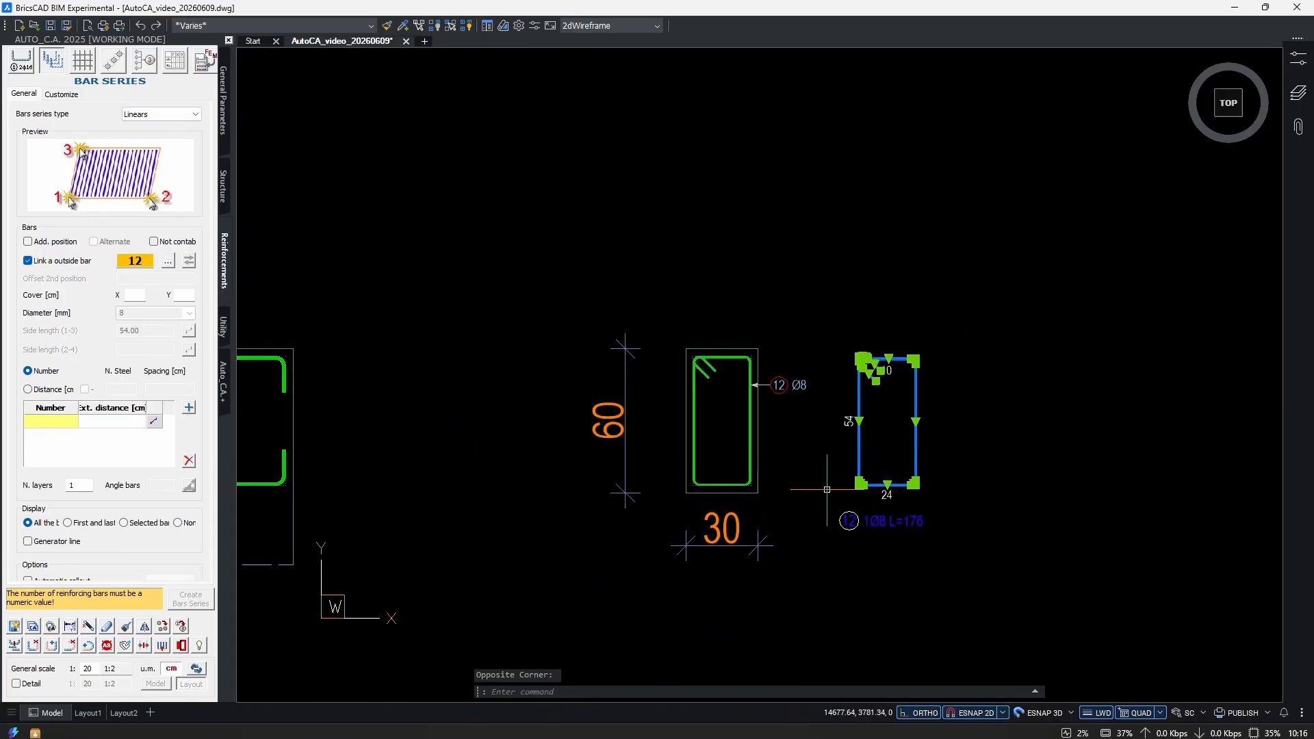
Define the first stirrup zone by distance with 10 cm spacing, measuring its extent from the first support's inner face to the first divider.
scroll(827, 489, down, 2)
scroll(556, 479, up, 2)
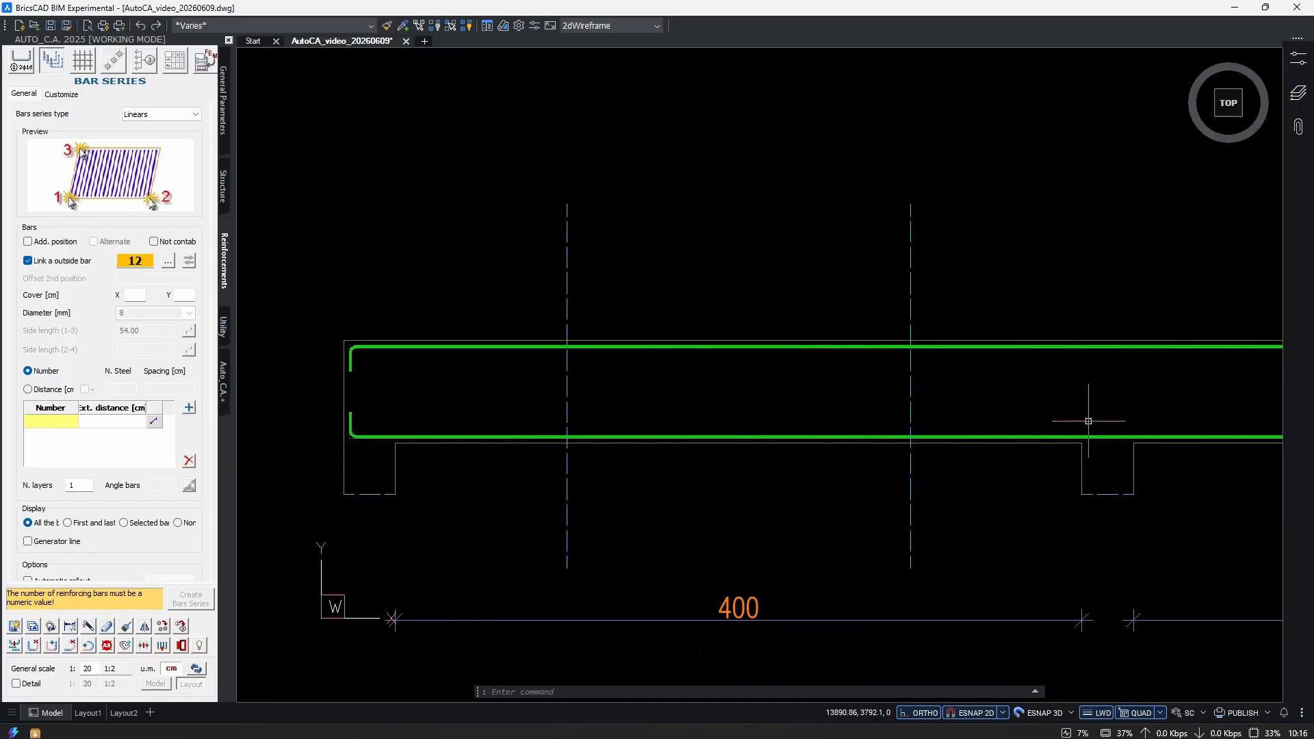
scroll(683, 478, down, 2)
scroll(505, 463, up, 2)
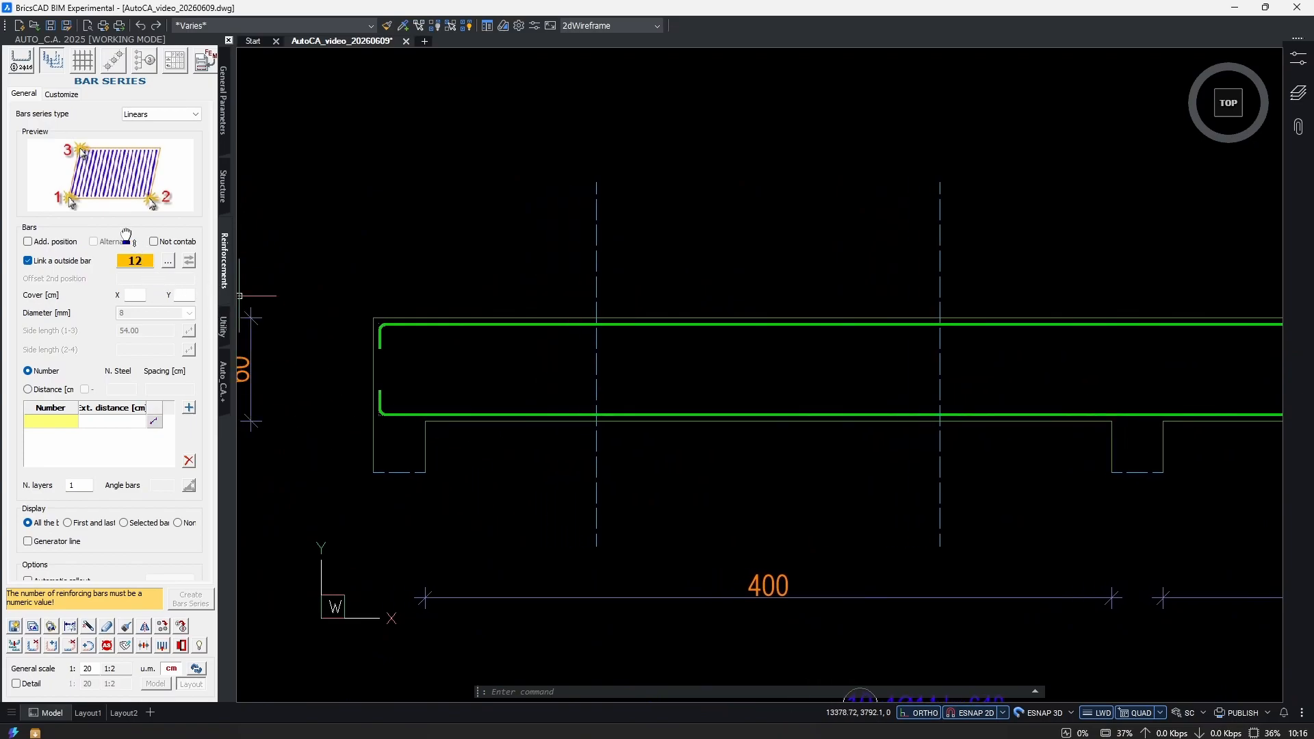
click(27, 389)
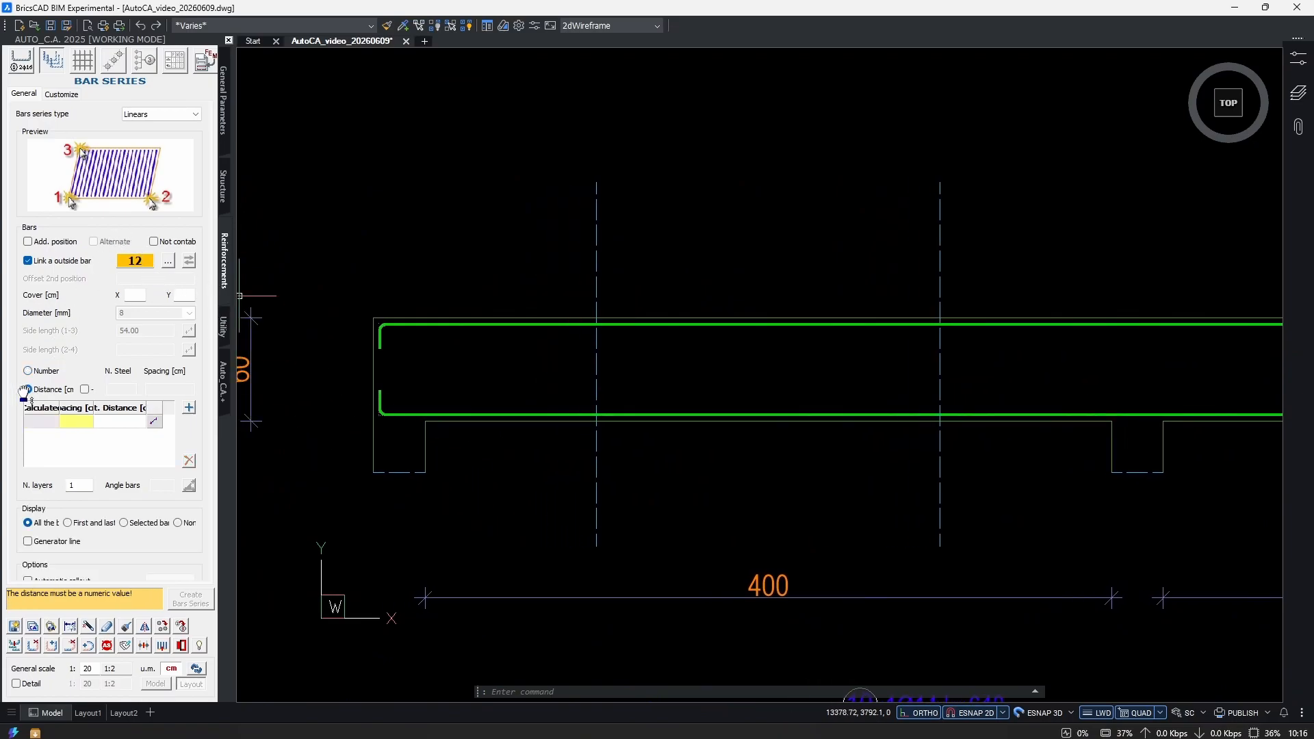
click(78, 422)
click(189, 408)
scroll(416, 419, up, 3)
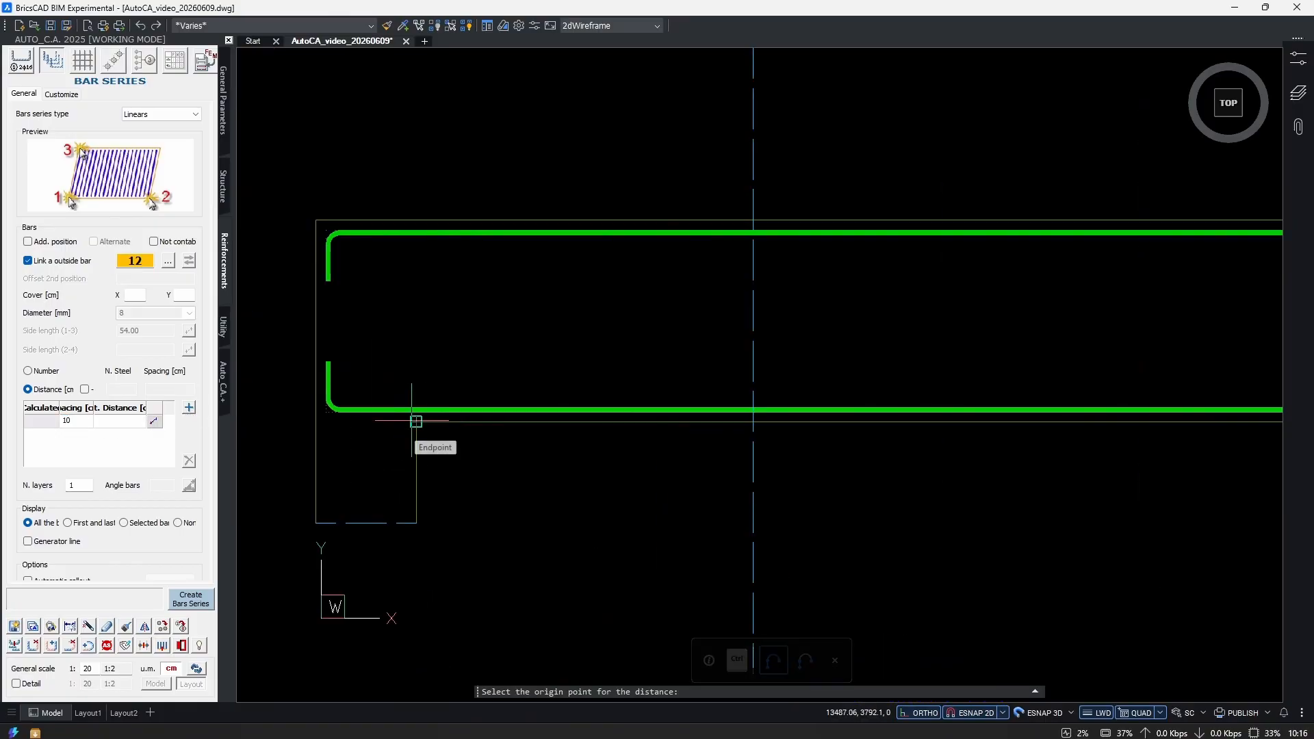
click(416, 422)
click(753, 422)
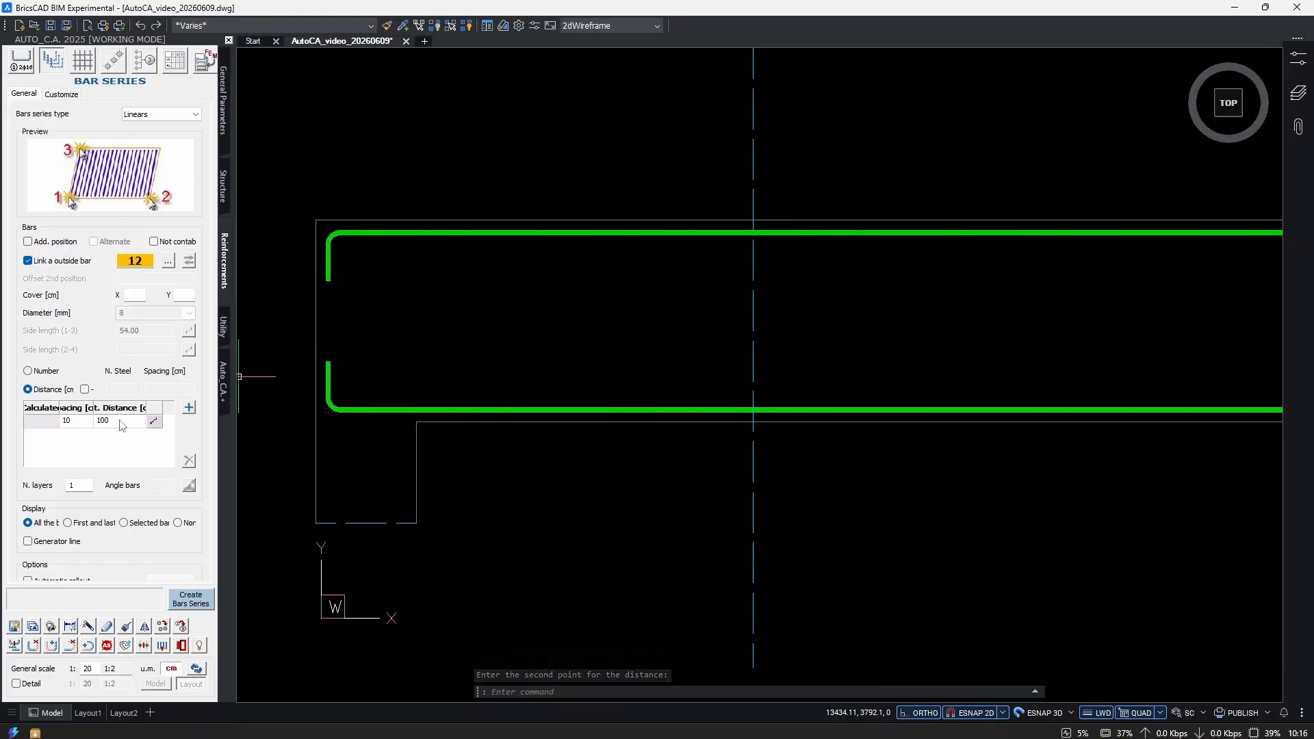
Add a second stirrup zone with 15 cm spacing, taking its extent between the two divider lines.
click(189, 407)
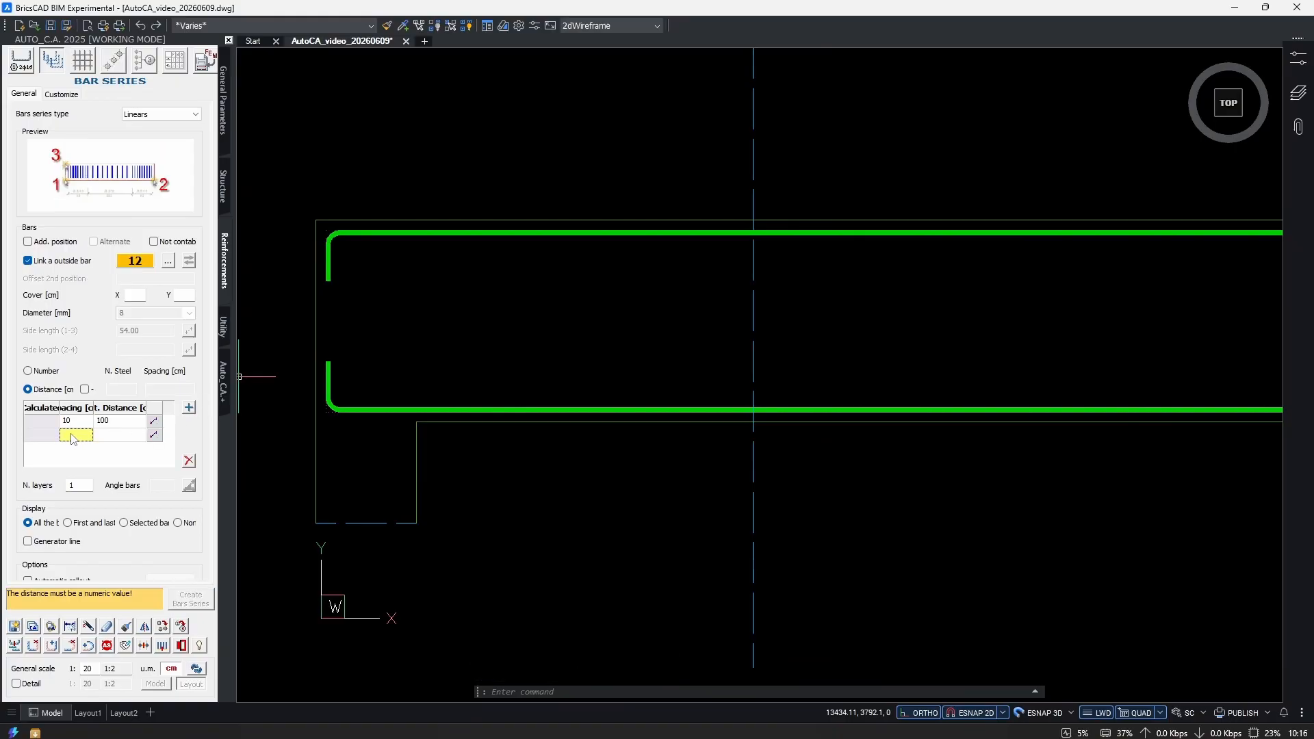
text(15)
key(Return)
click(154, 435)
click(978, 387)
click(833, 391)
Add a third stirrup zone with 10 cm spacing, measuring its extent from the second divider to the second support's face.
click(71, 449)
text(10)
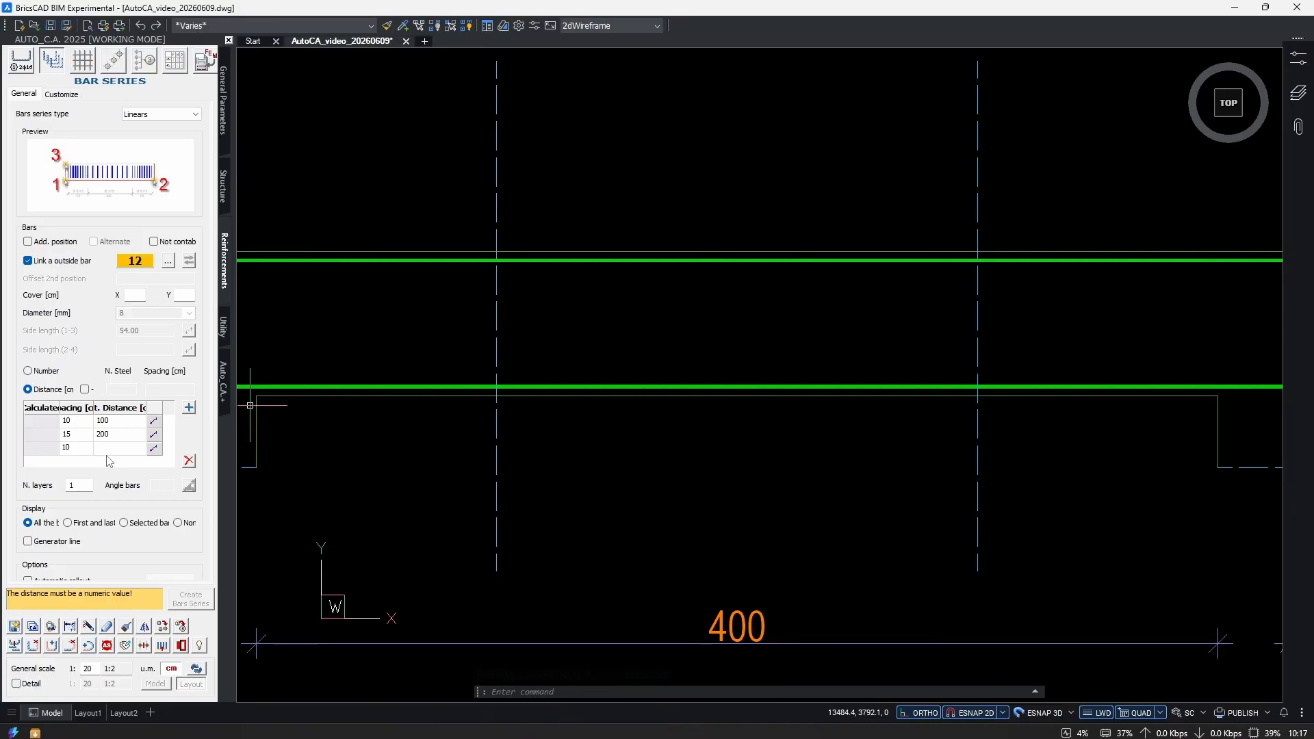
key(Tab)
click(153, 449)
click(978, 396)
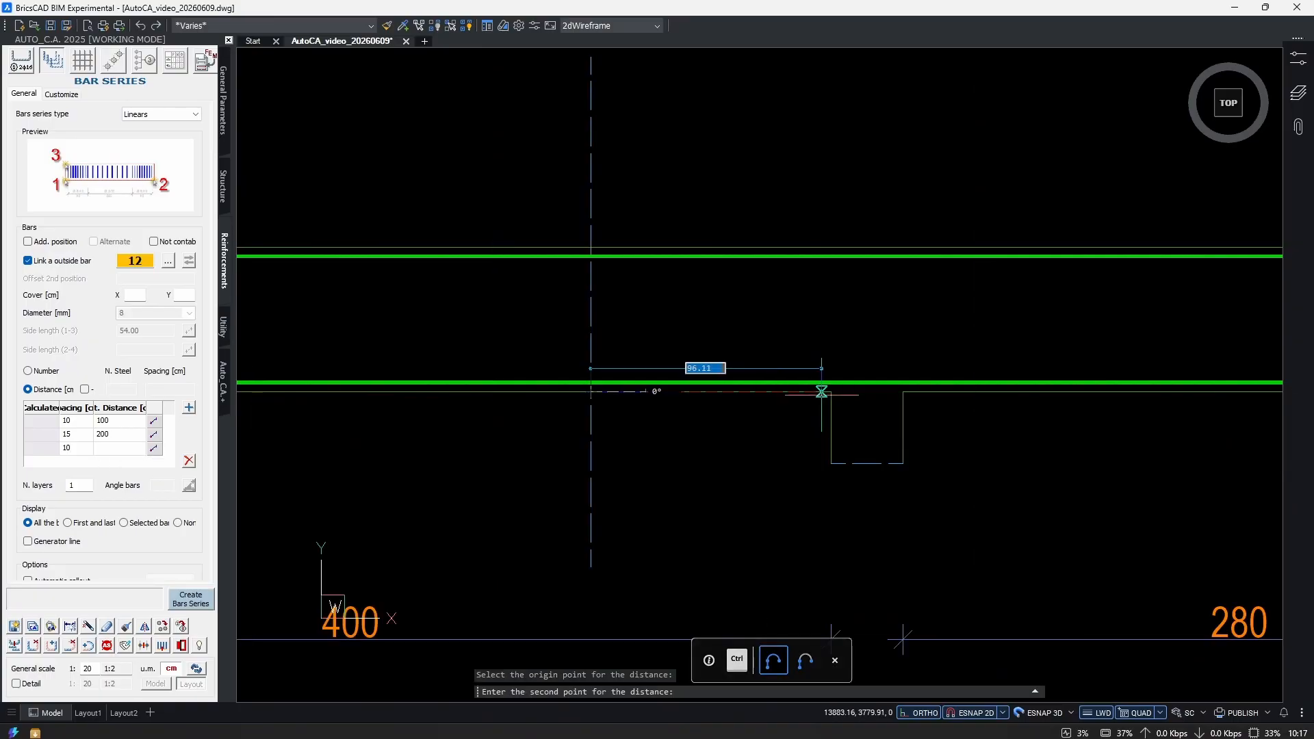
click(830, 396)
scroll(976, 405, down, 3)
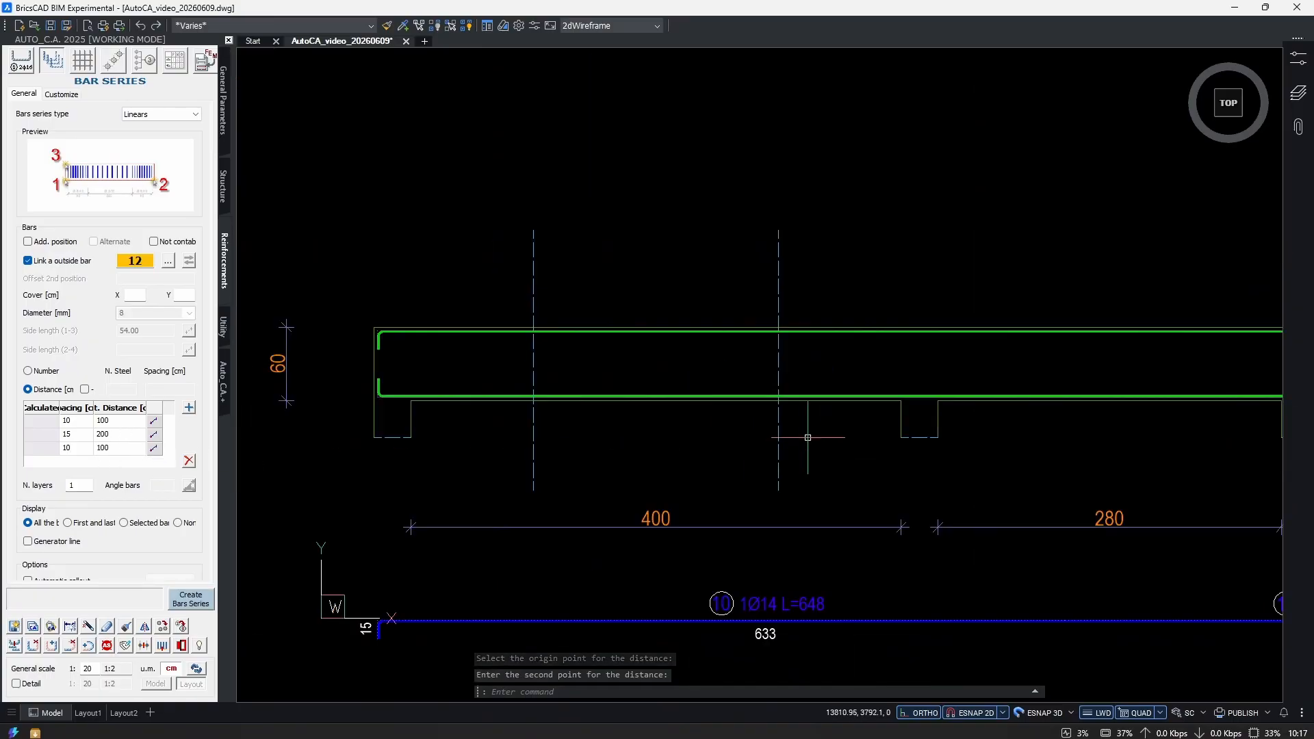
Turn on the generator line and force extremes options for the stirrup series.
middle_drag(641, 426, 732, 424)
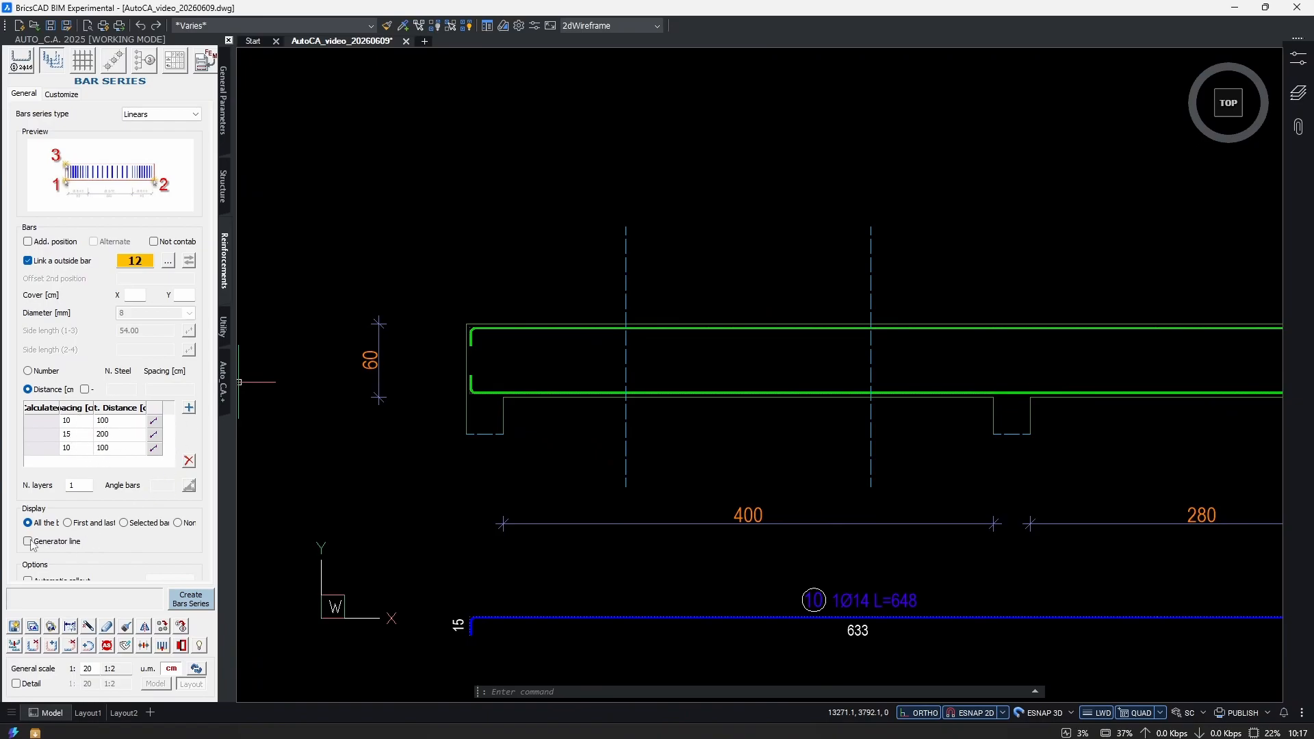
scroll(138, 490, down, 3)
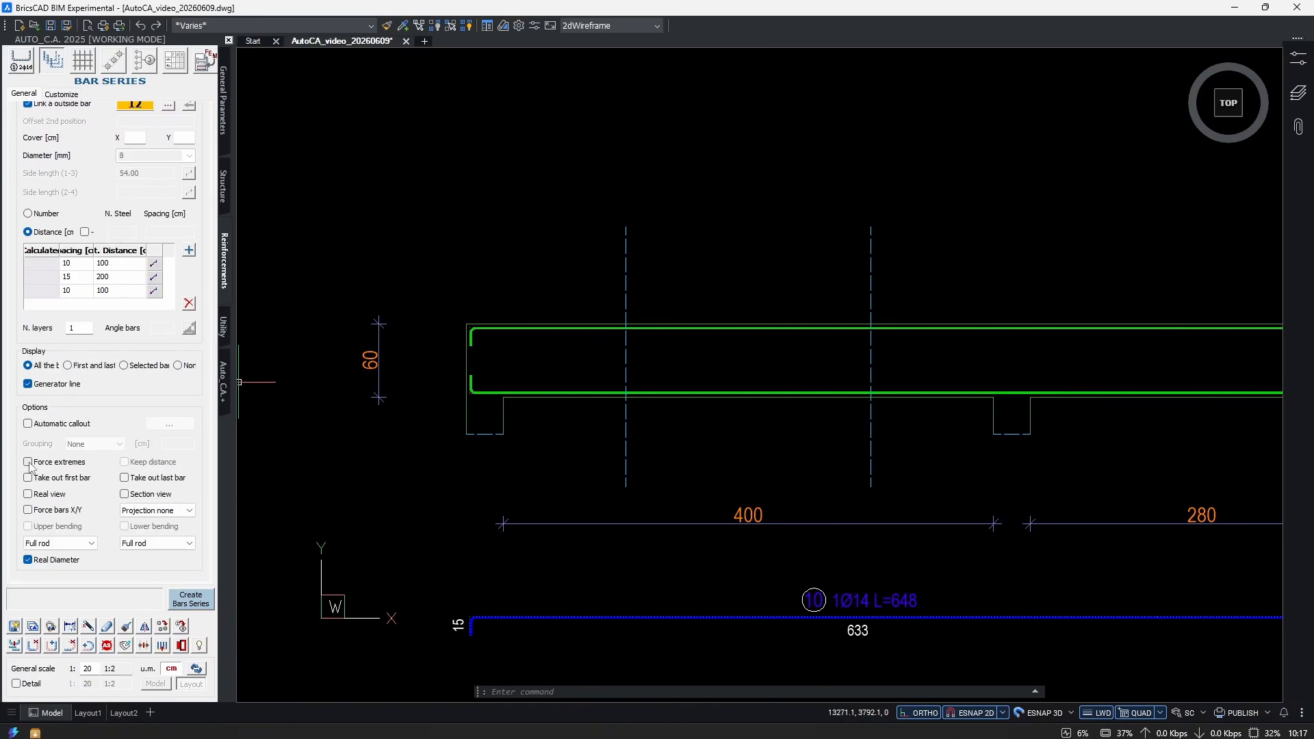
click(28, 463)
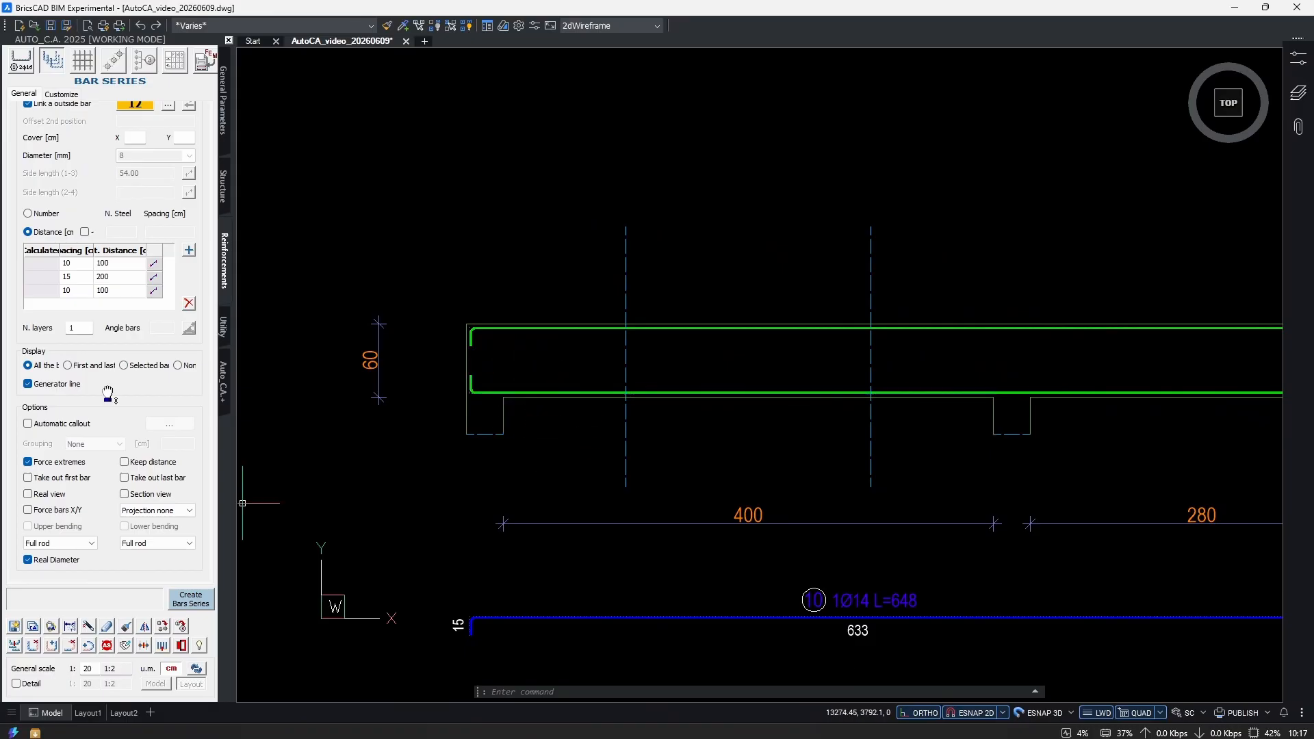
click(78, 278)
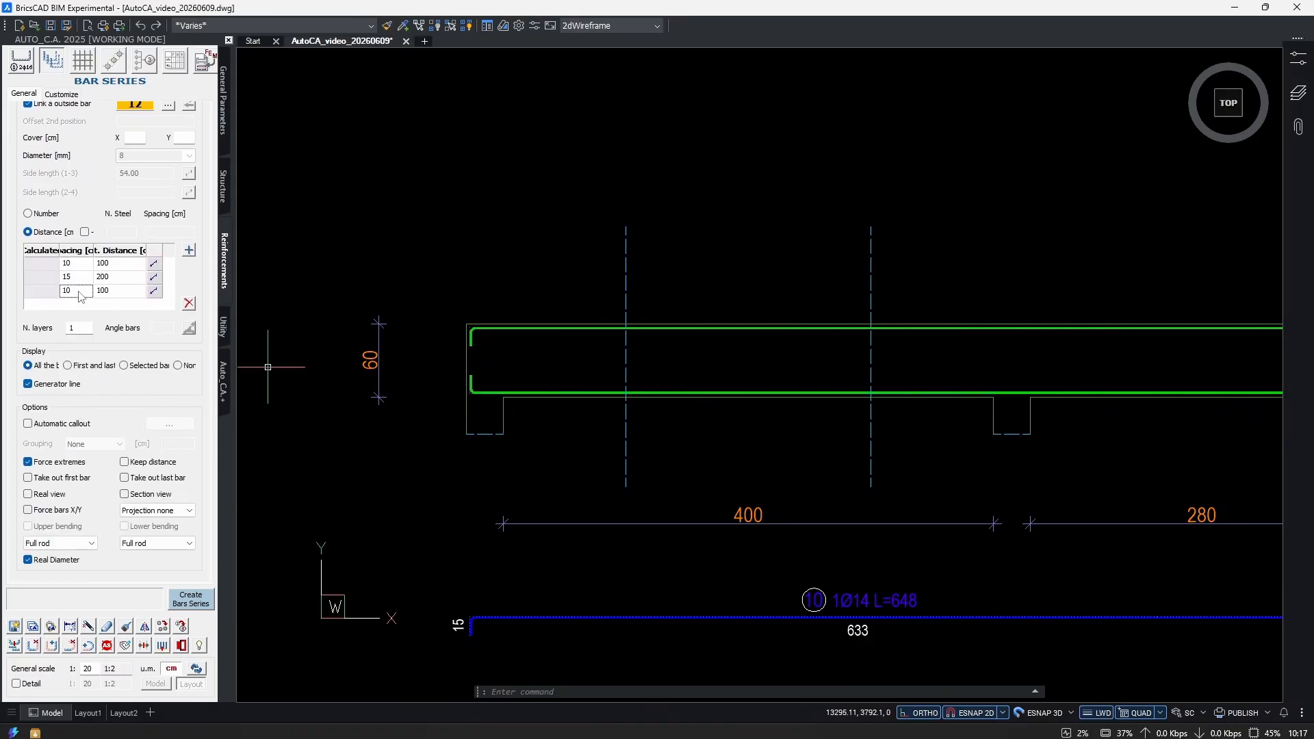
click(79, 291)
click(79, 278)
click(79, 263)
scroll(104, 423, up, 1)
scroll(105, 423, up, 5)
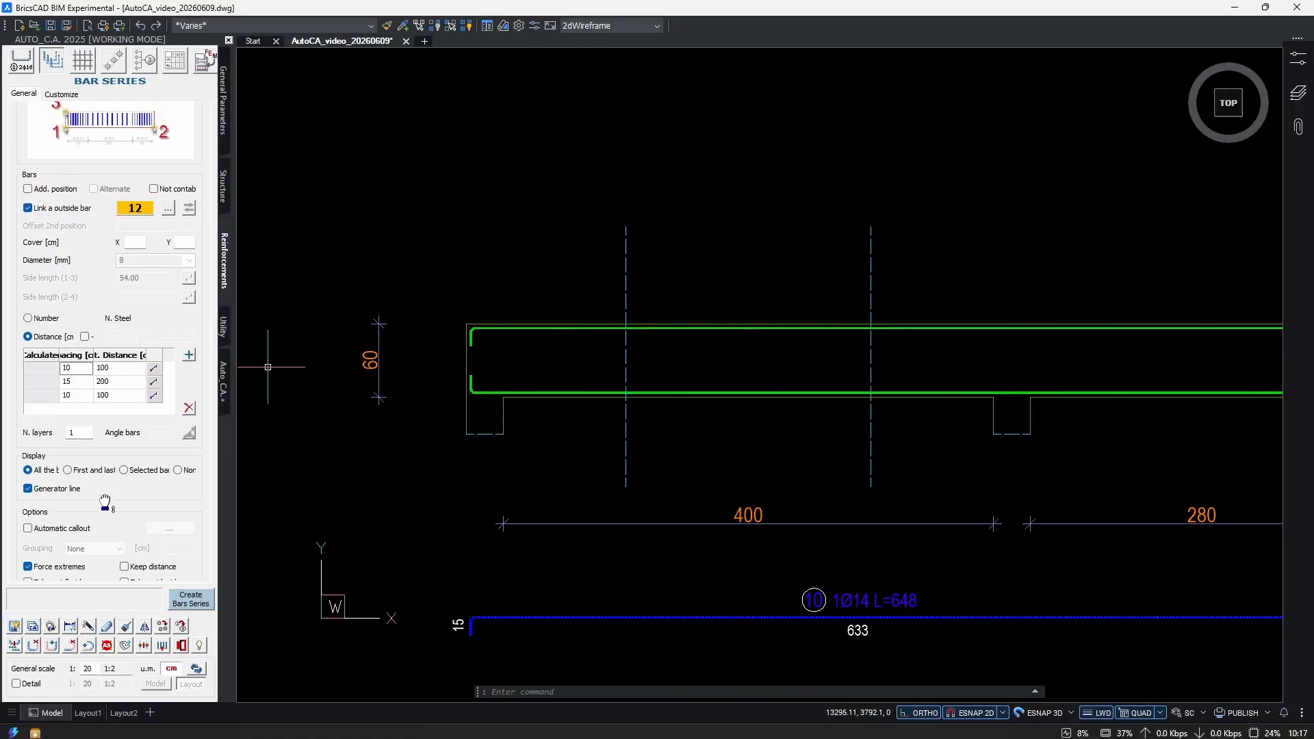
Create the stirrup series along the first span's bottom edge, from the first support's inner face to the second support, directed upward.
click(181, 606)
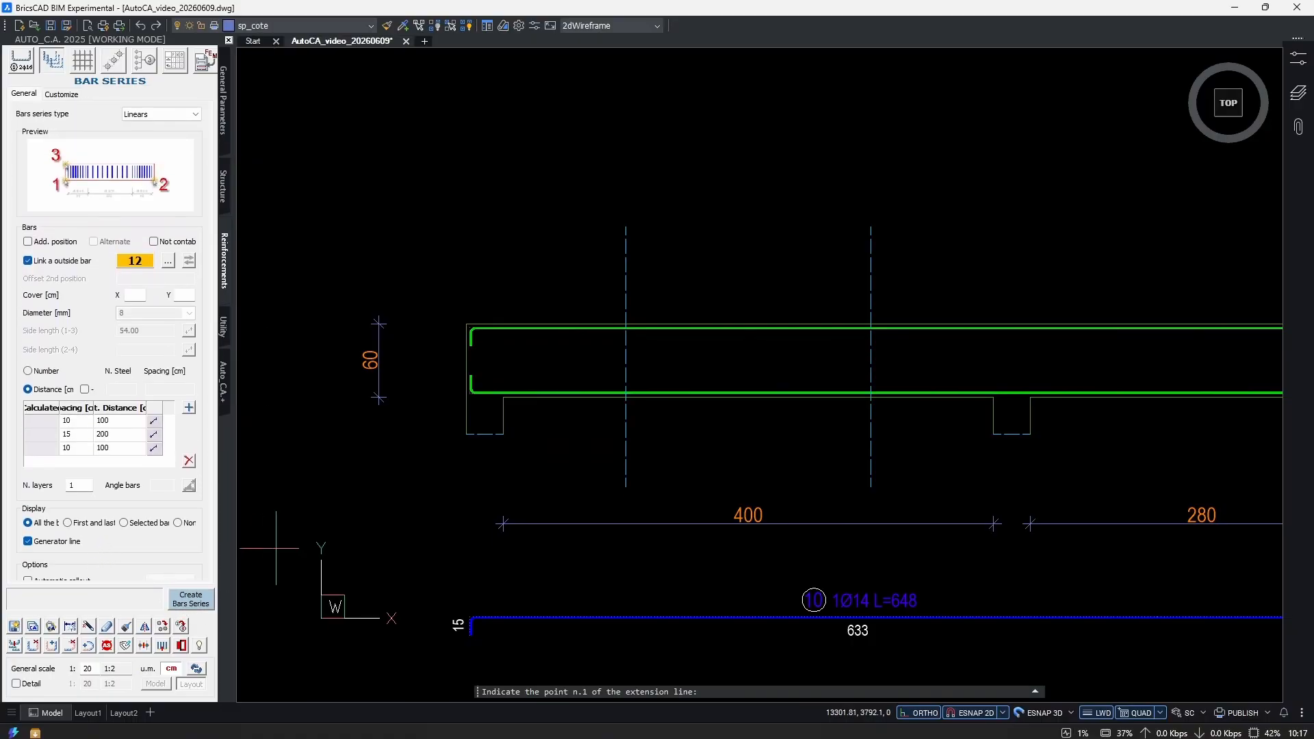
scroll(527, 377, up, 4)
click(434, 454)
scroll(467, 464, down, 3)
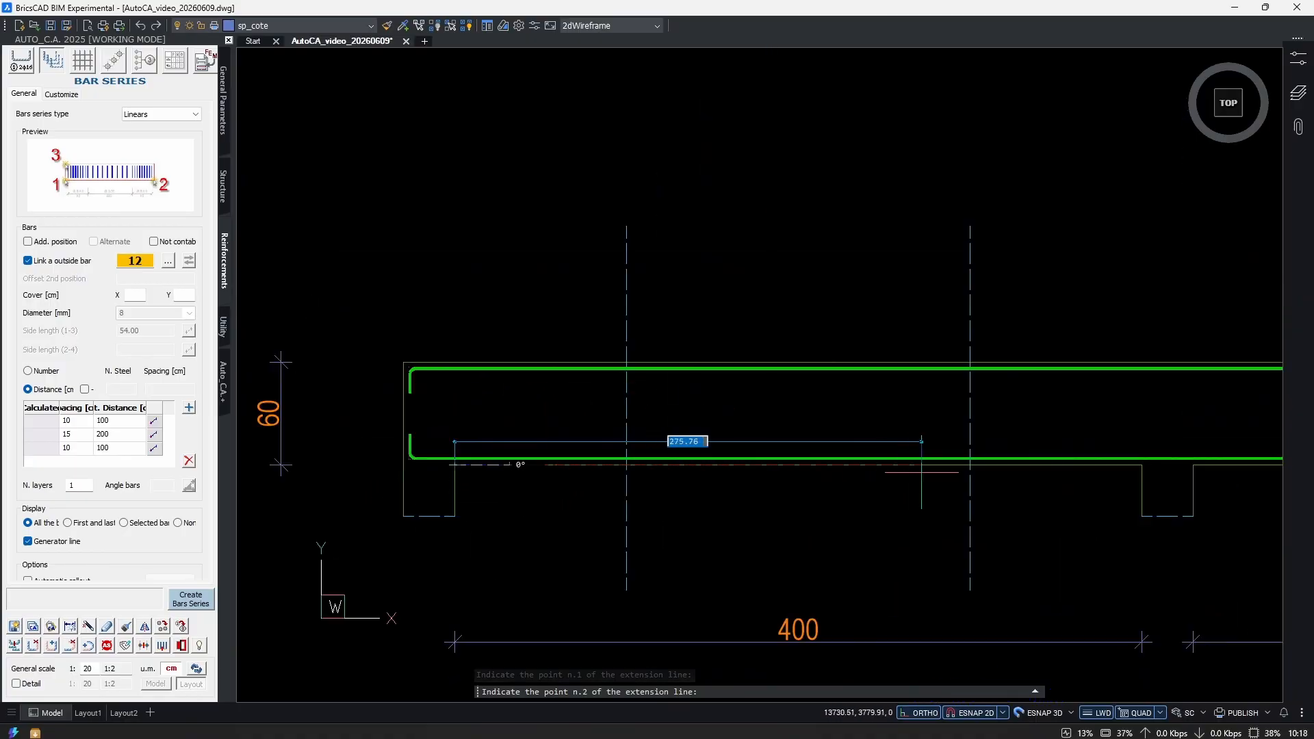
middle_drag(954, 472, 742, 475)
scroll(892, 460, up, 3)
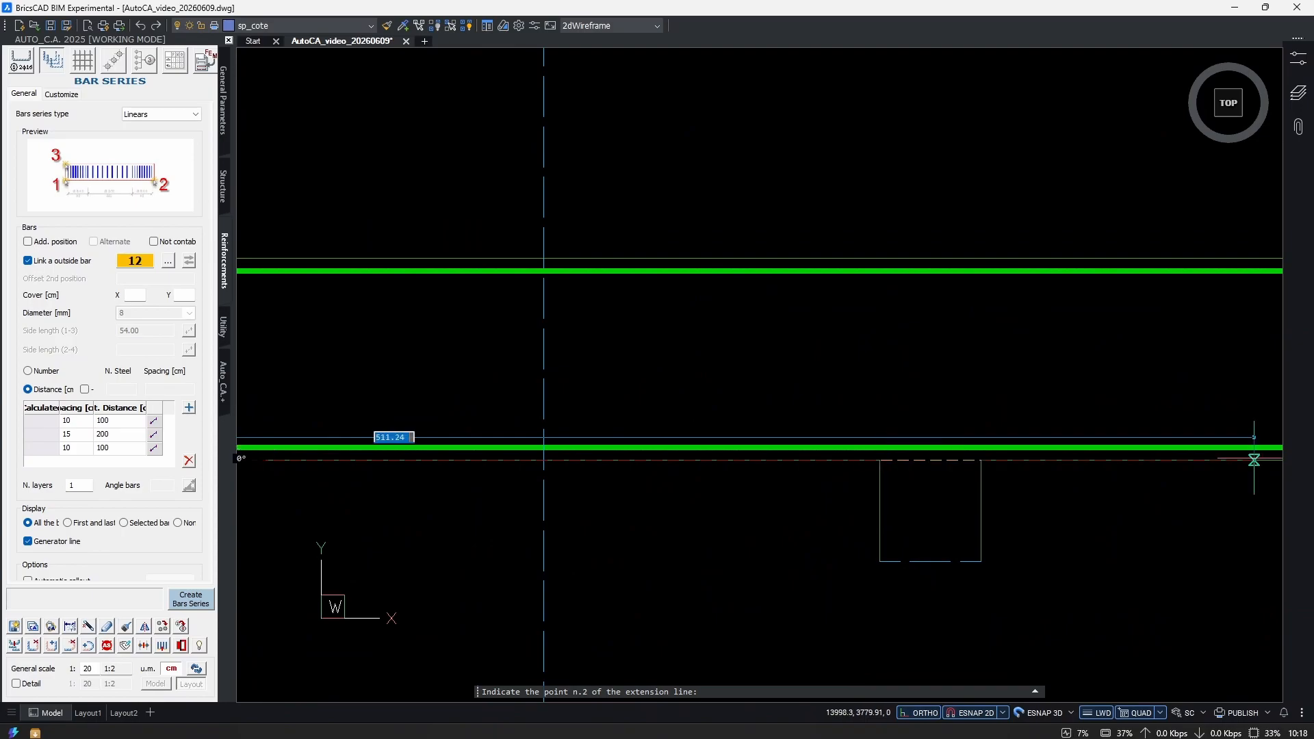
click(937, 470)
scroll(702, 553, down, 2)
middle_drag(454, 450, 1006, 439)
click(644, 339)
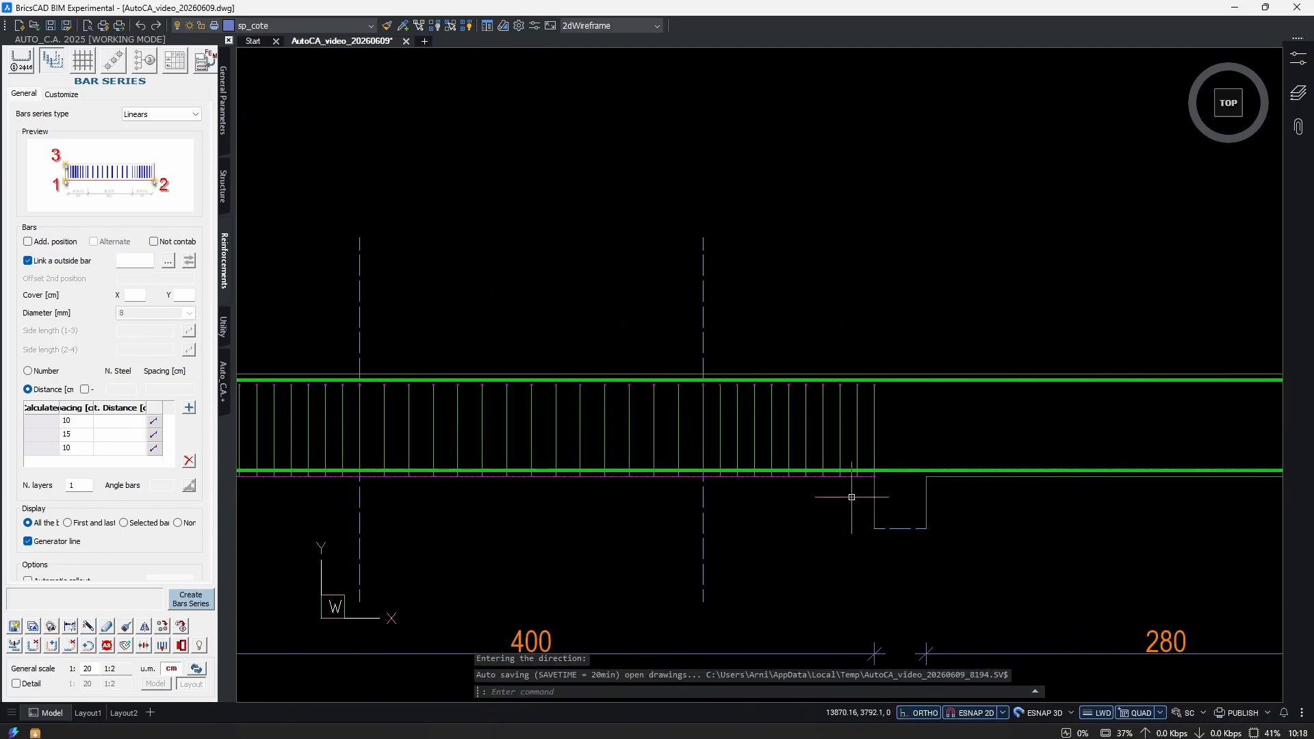
Move the stirrup series' generator line upward off the beam's bottom edge in the first span.
scroll(866, 487, up, 5)
scroll(840, 482, down, 2)
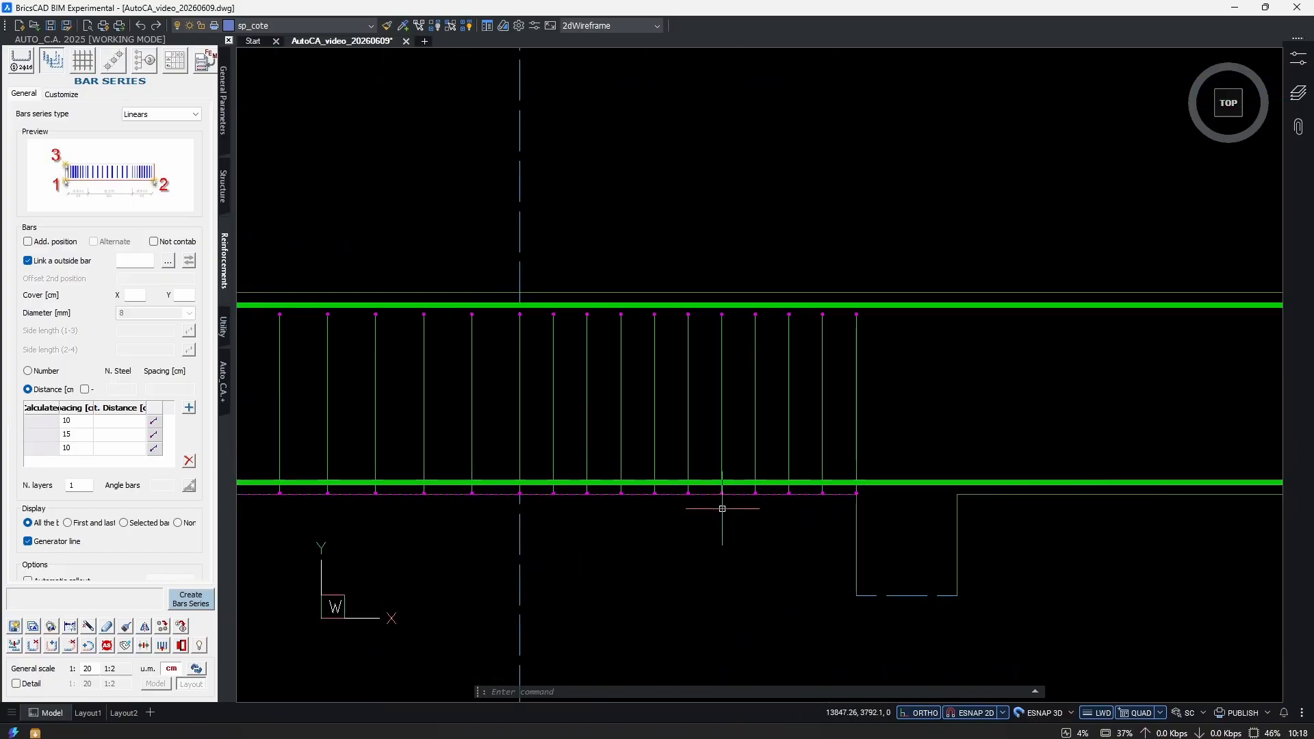
click(781, 508)
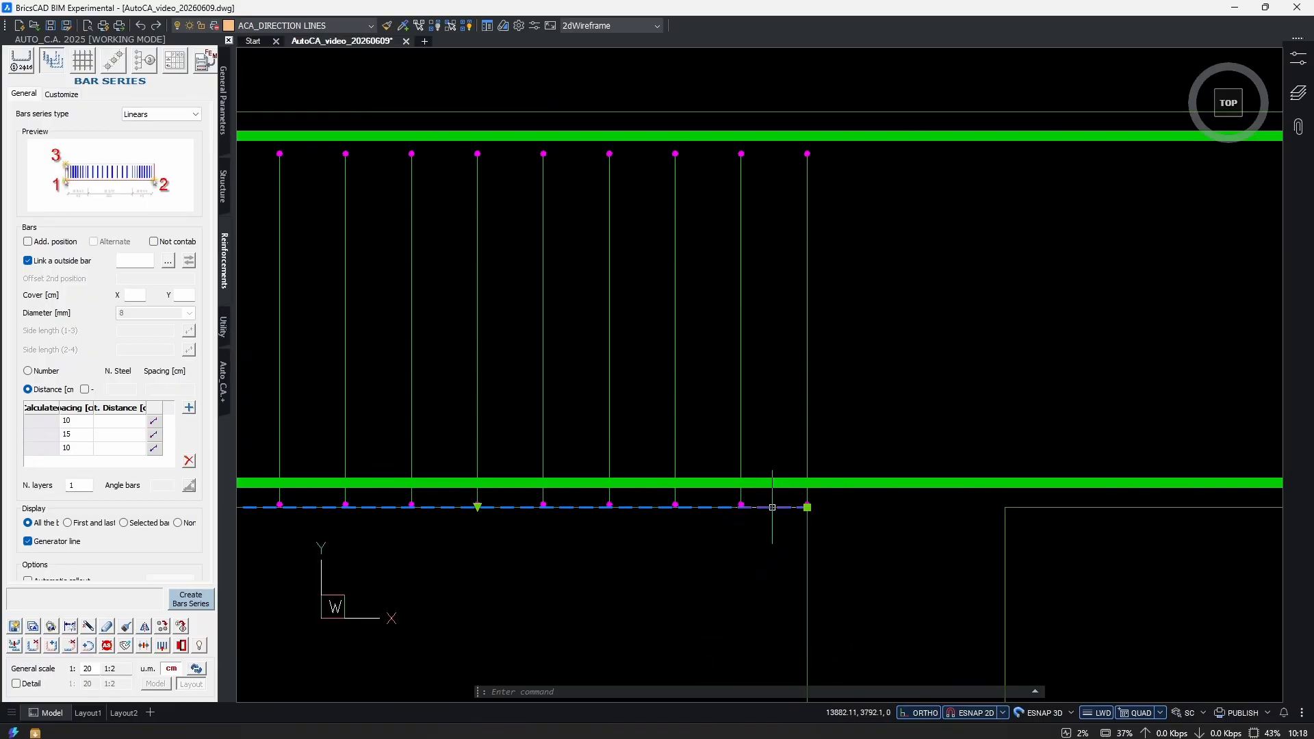
scroll(787, 513, up, 1)
scroll(792, 517, up, 1)
text(m)
key(Return)
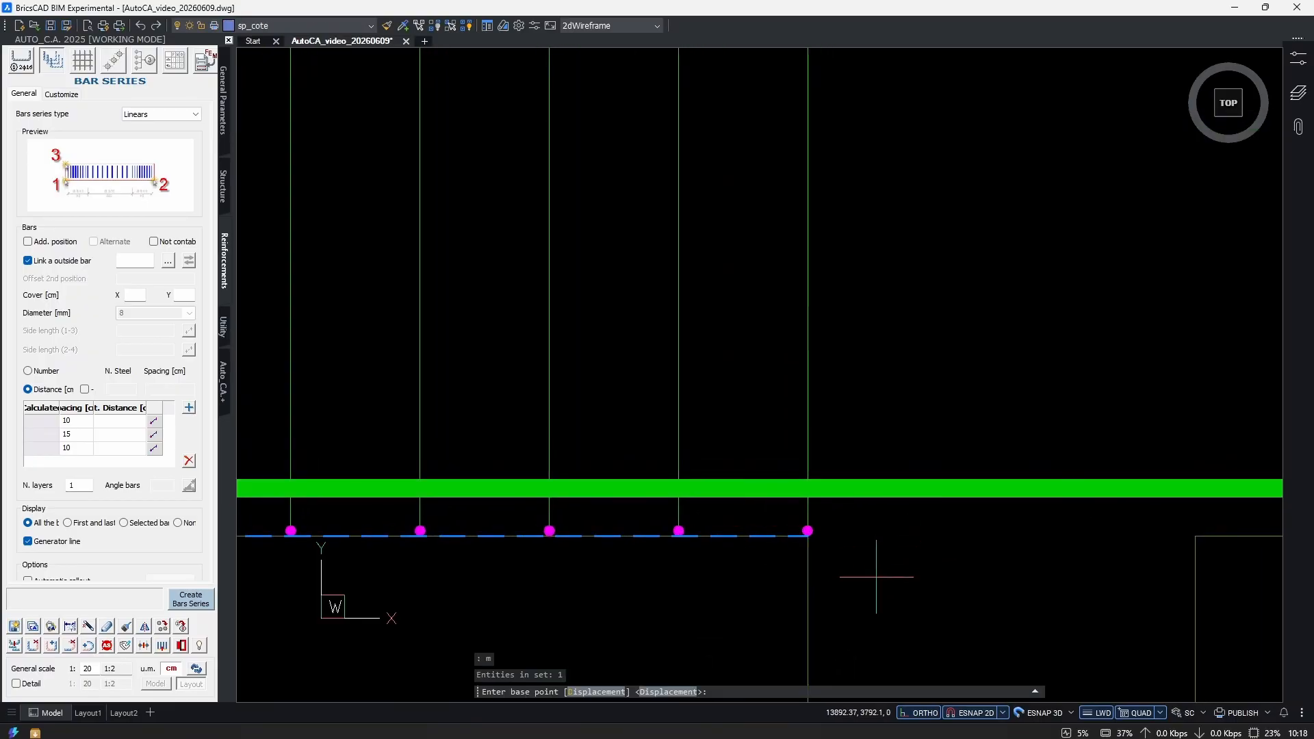
click(882, 567)
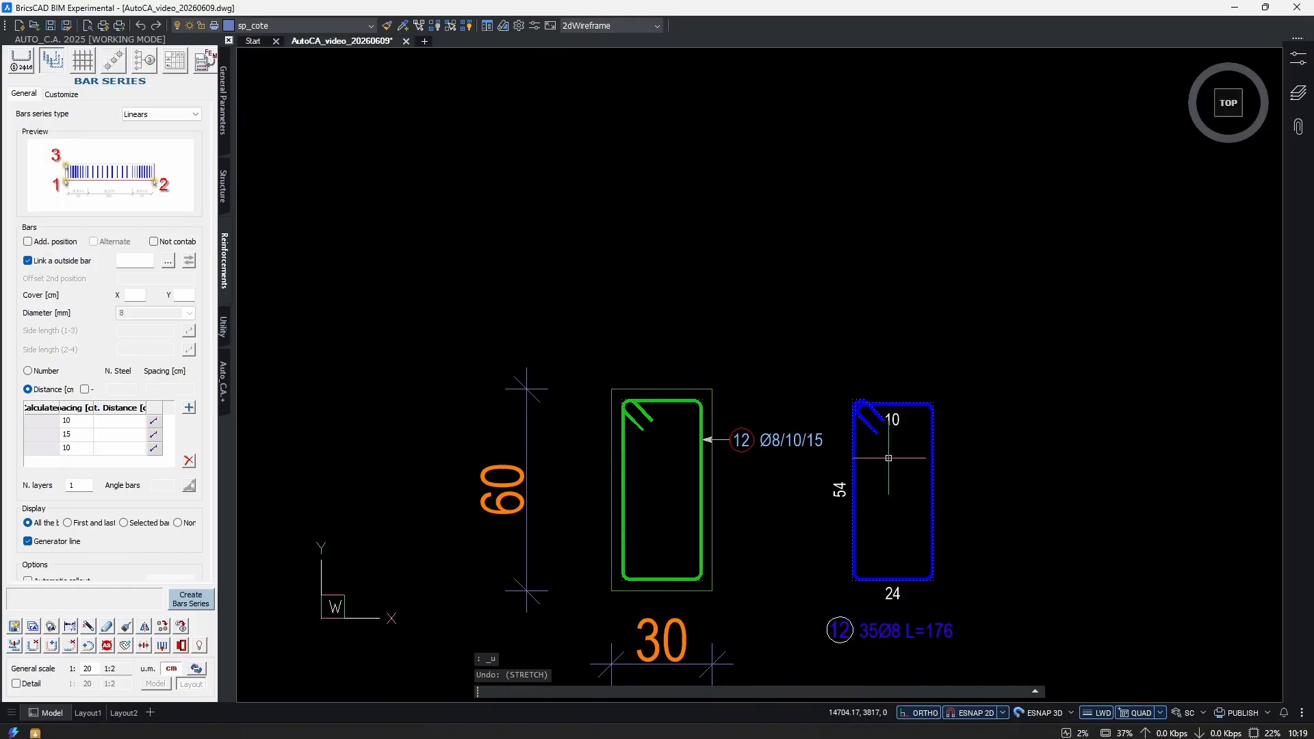
Stretch the upper part of the extracted 8 mm stirrup beside the cross-section by 2 cm.
mouse_move(891, 460)
middle_down()
mouse_move(852, 413)
mouse_move(765, 367)
middle_up()
scroll(804, 389, up, 2)
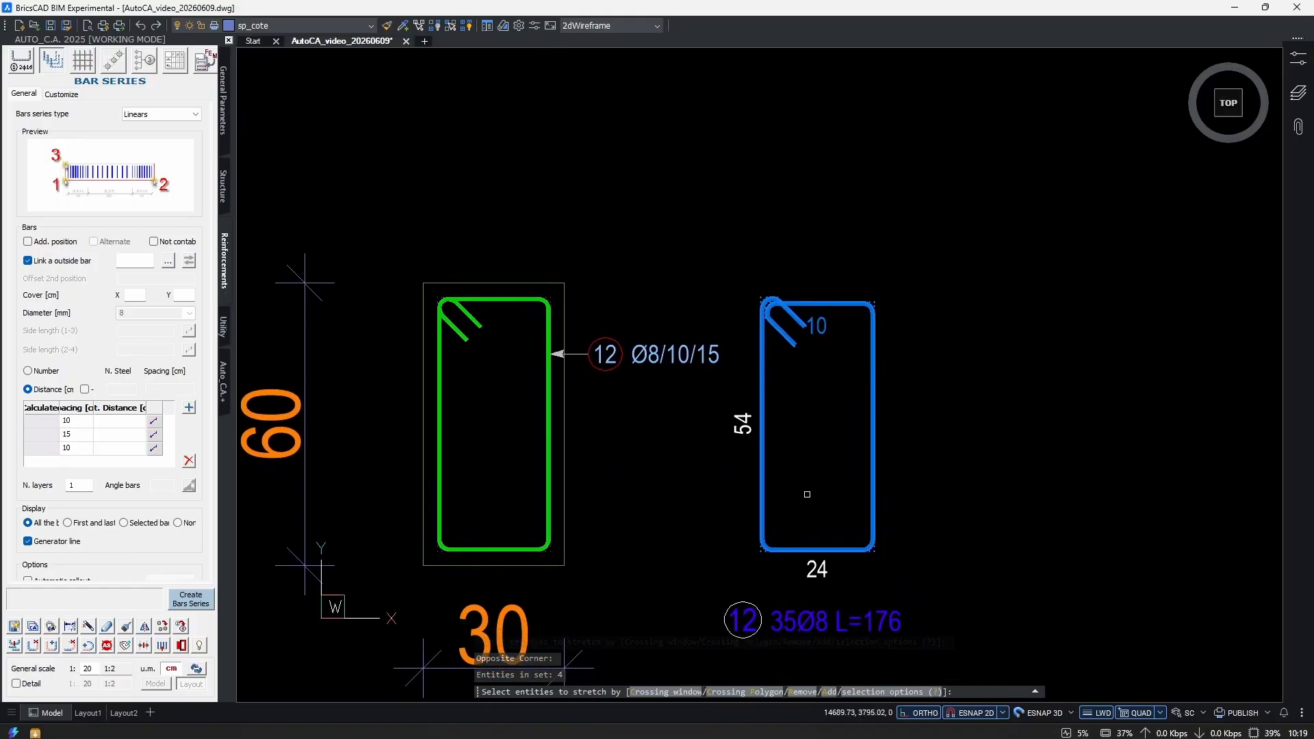
key(Return)
click(924, 428)
text(2)
key(Return)
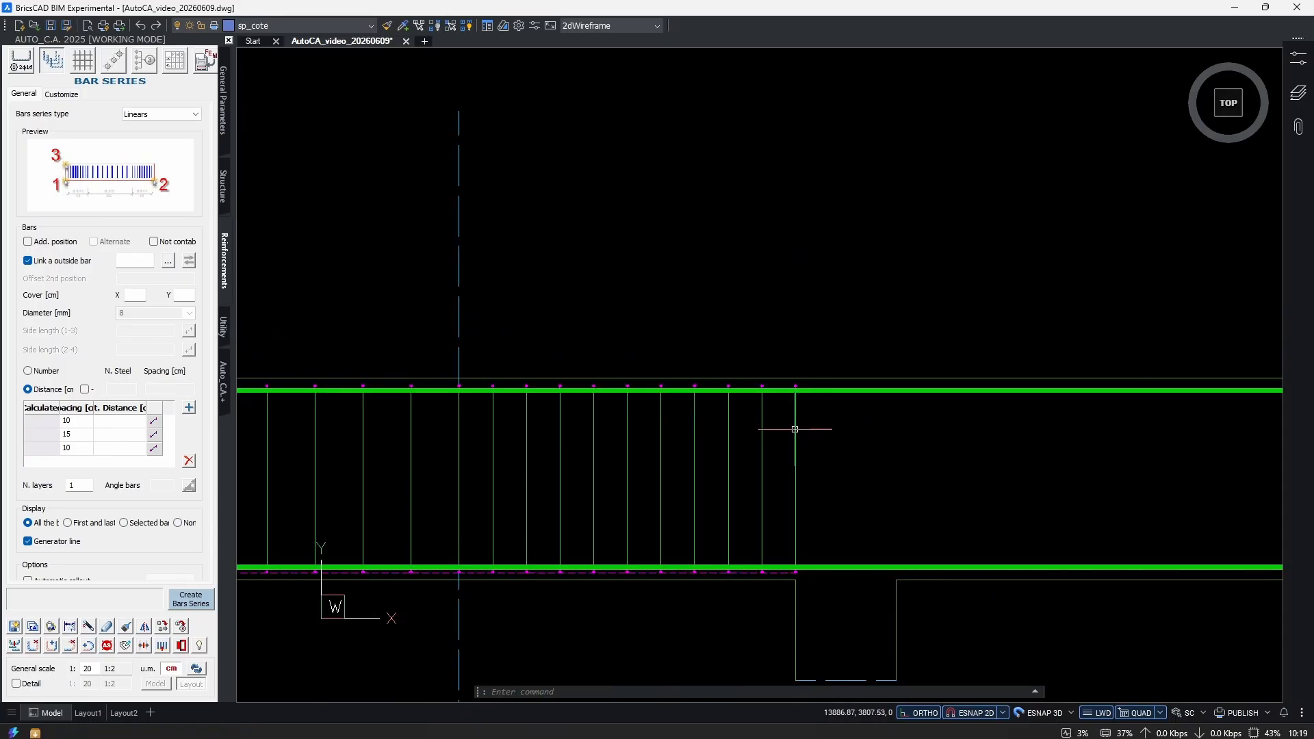
middle_drag(792, 431, 781, 442)
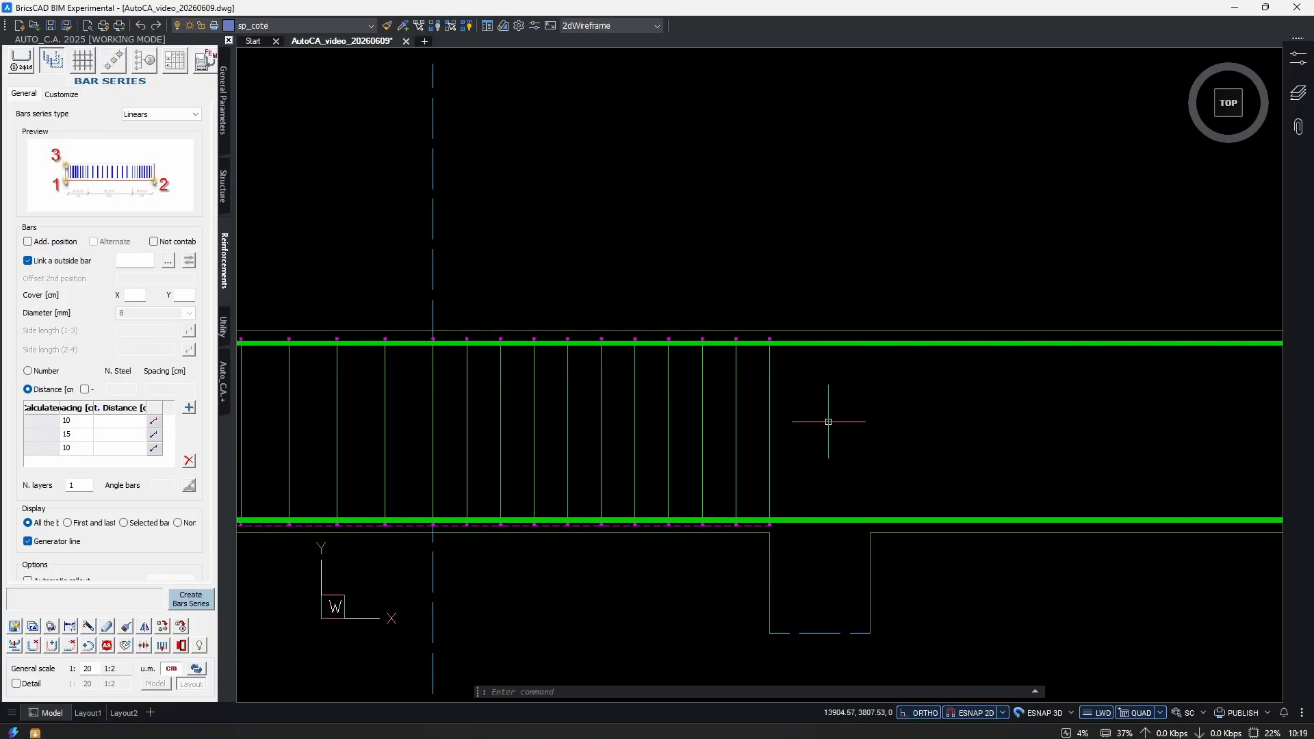
ctrl+scroll(890, 513, up, 2)
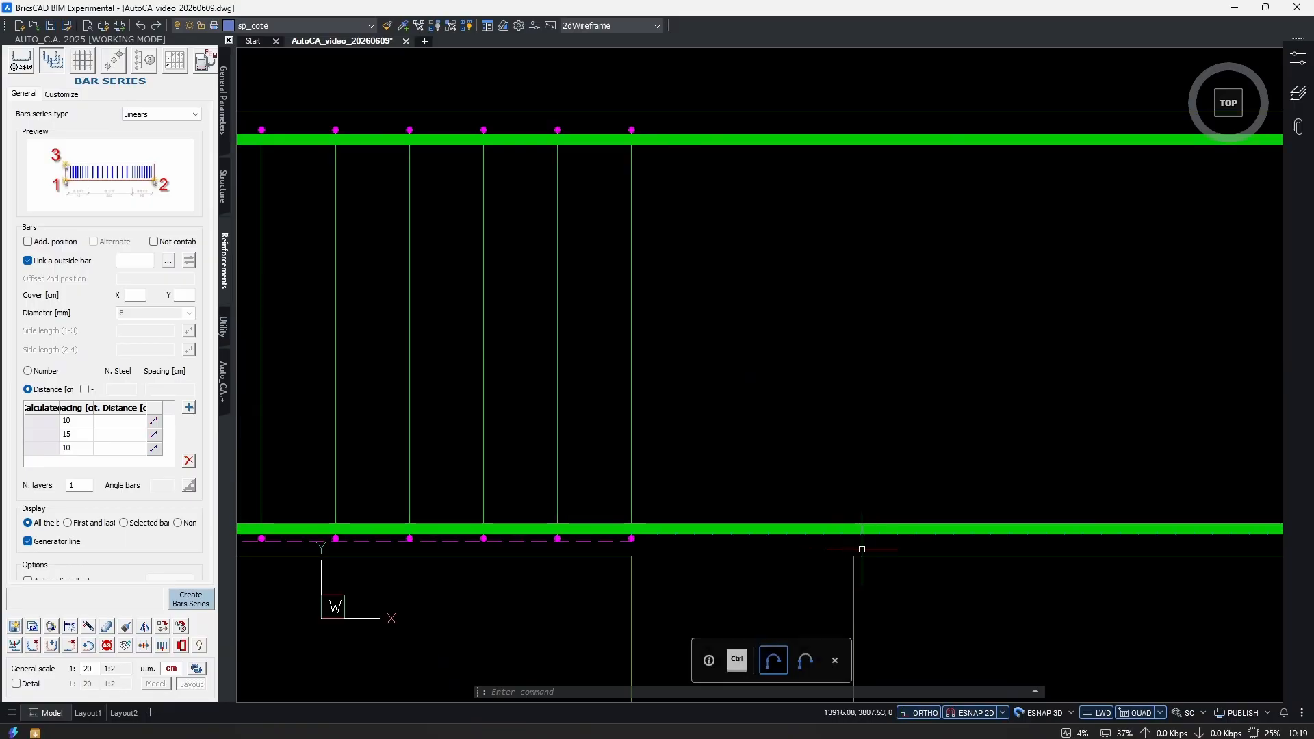
ctrl+scroll(760, 493, down, 6)
ctrl+scroll(759, 510, up, 4)
scroll(760, 510, up, 1)
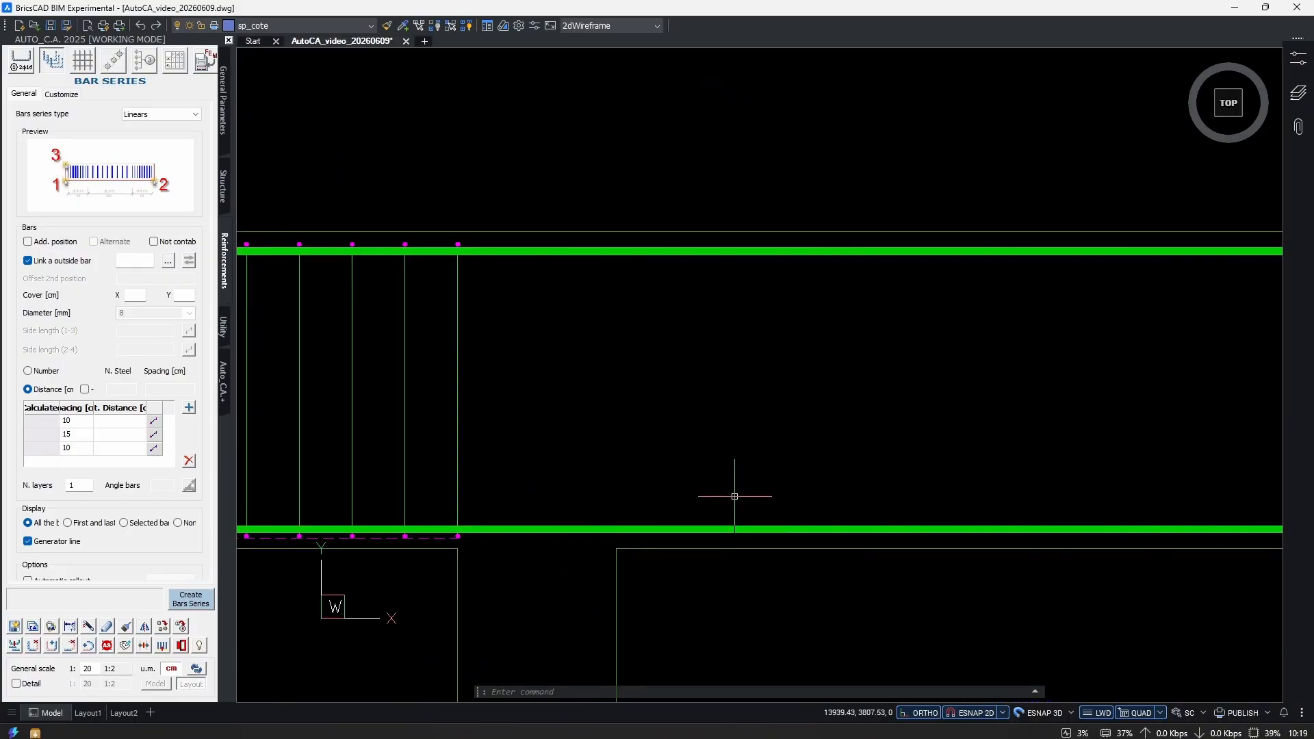
Turn on real view for the first span's stirrup series so its bars display at their real diameter.
scroll(890, 479, down, 4)
text(md)
key(Return)
scroll(726, 483, up, 5)
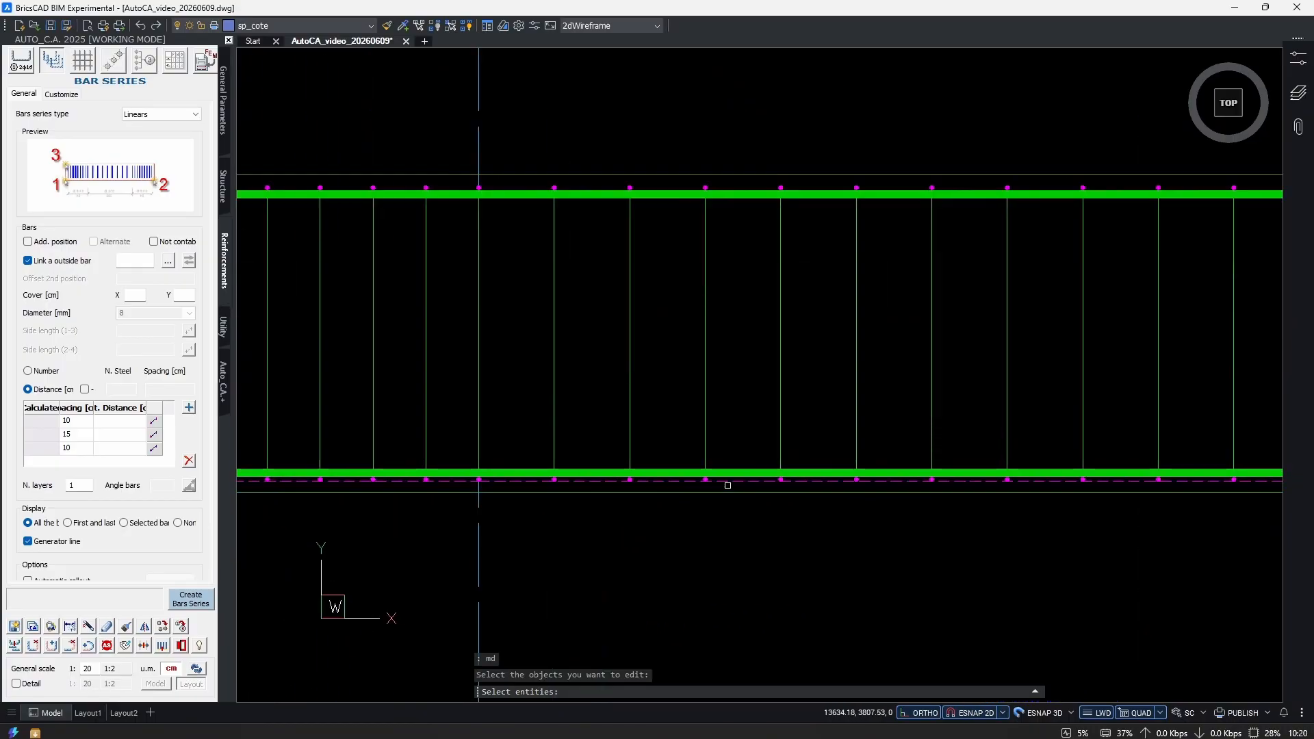
click(728, 483)
key(Return)
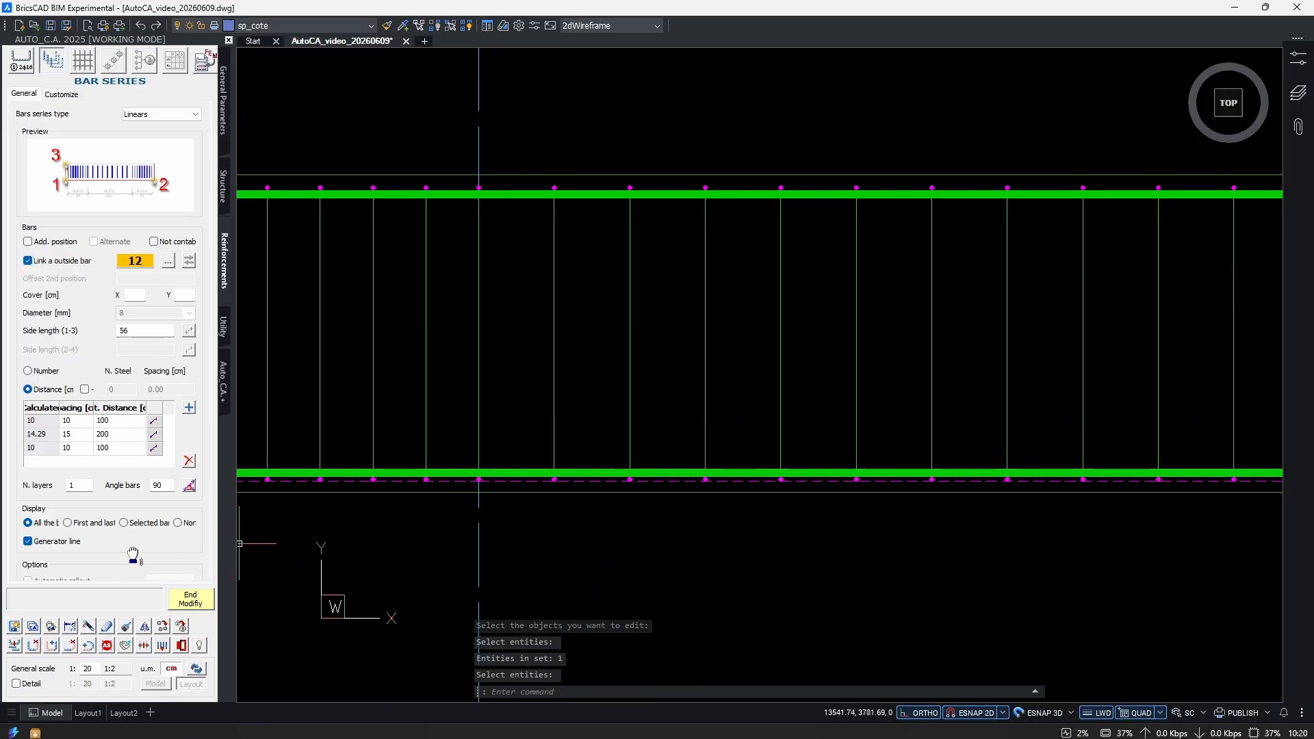
scroll(134, 555, down, 3)
click(36, 494)
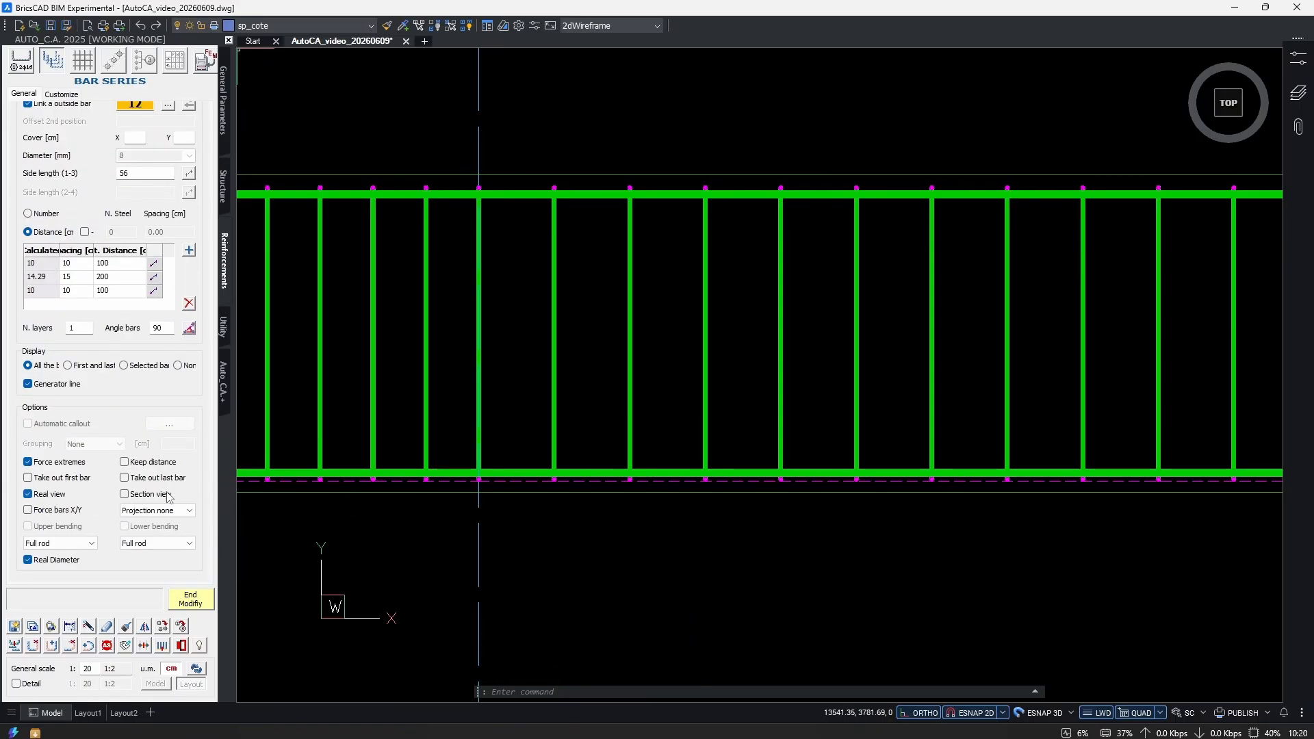
key(Escape)
Examine the stirrup distribution along the first span and the quantity and length label of the extracted stirrup.
scroll(757, 443, down, 4)
middle_drag(1022, 404, 801, 438)
scroll(966, 442, down, 1)
scroll(886, 465, up, 2)
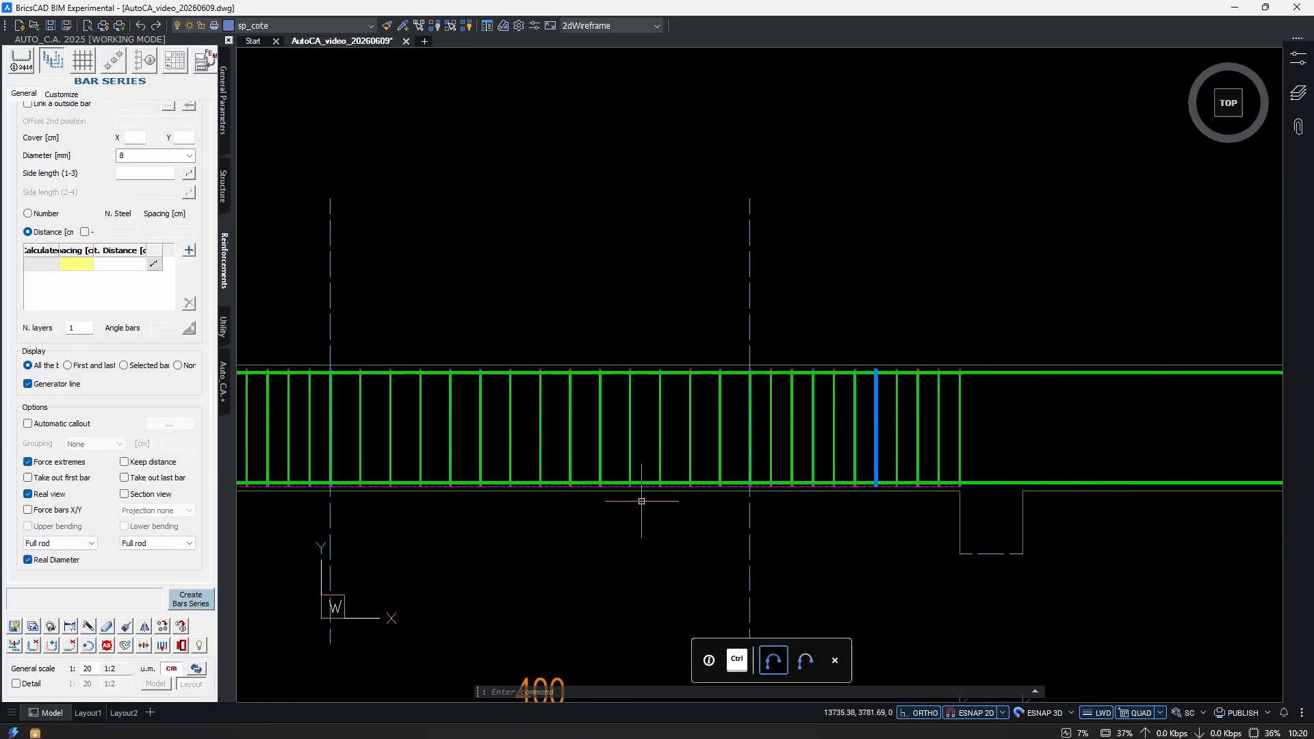
scroll(822, 497, down, 2)
key(Escape)
key(Escape)
scroll(816, 481, up, 3)
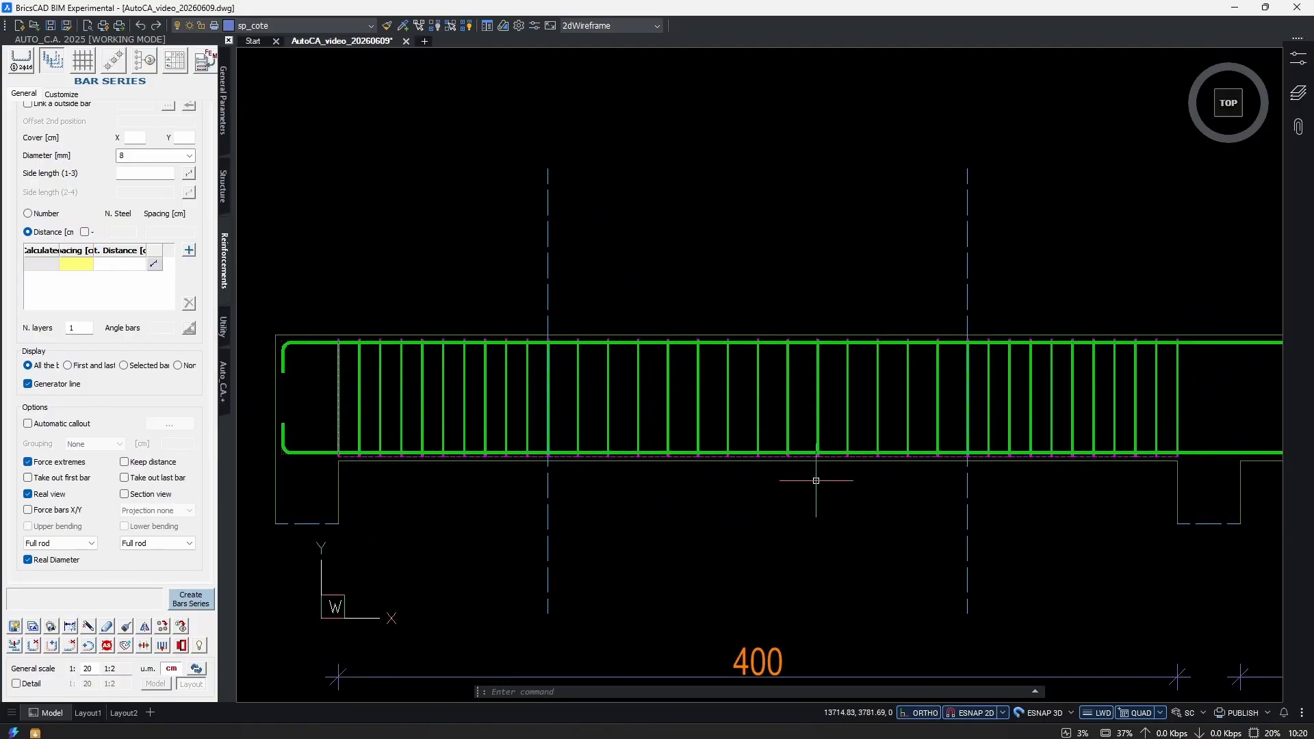
scroll(1050, 479, down, 2)
middle_drag(1050, 478, 558, 470)
scroll(823, 447, up, 2)
scroll(822, 447, up, 4)
click(1071, 352)
click(851, 396)
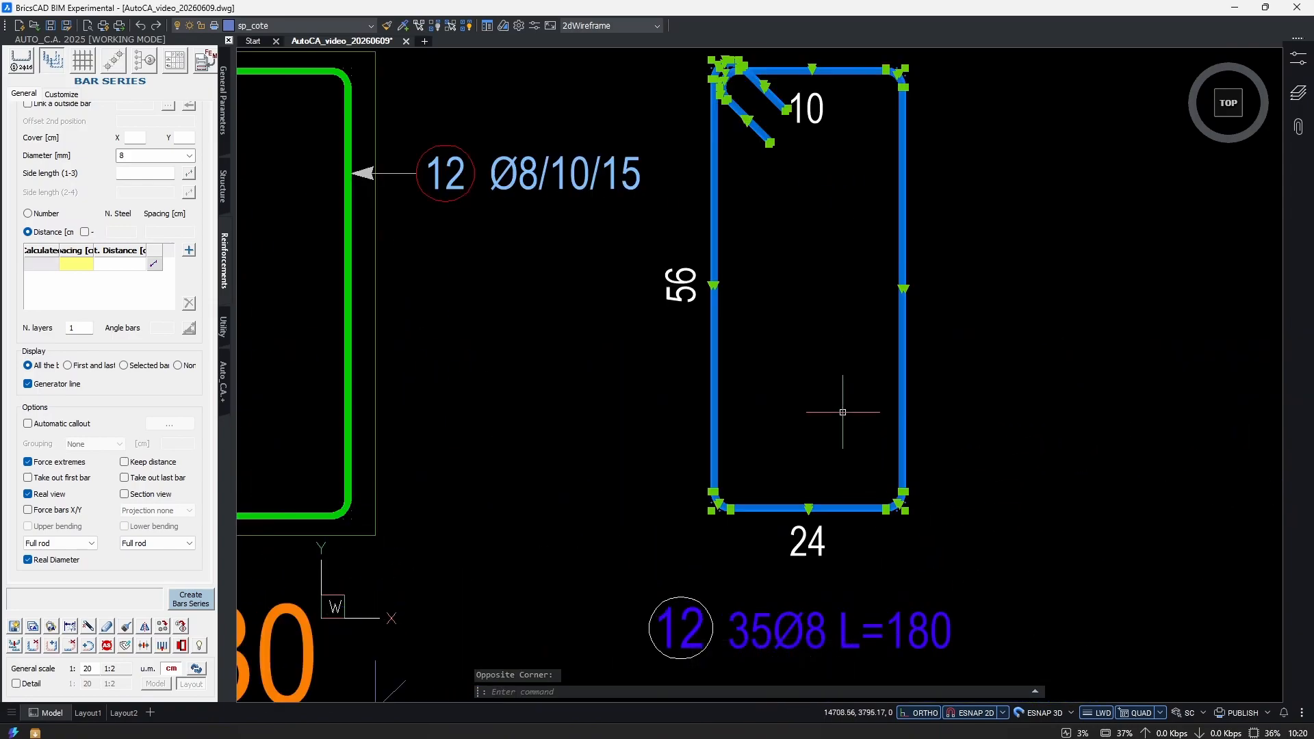
middle_drag(870, 540, 866, 473)
scroll(794, 581, up, 3)
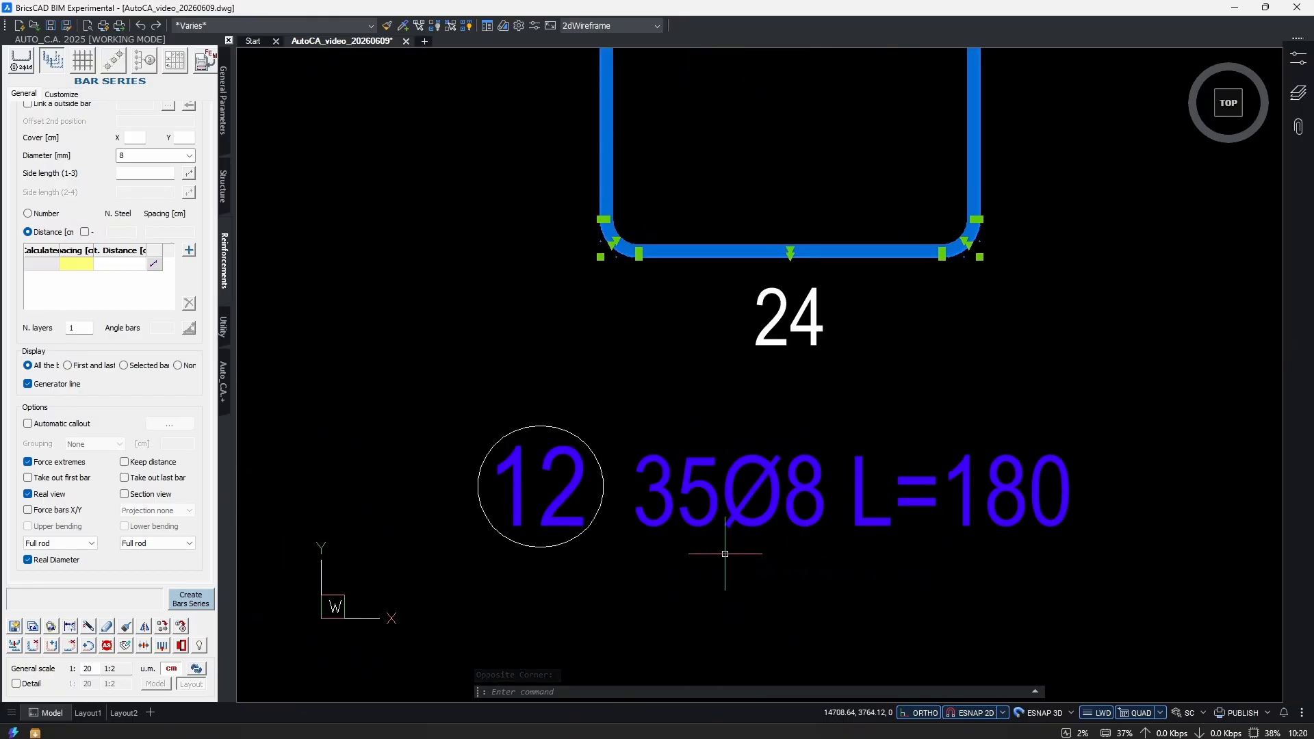
key(Escape)
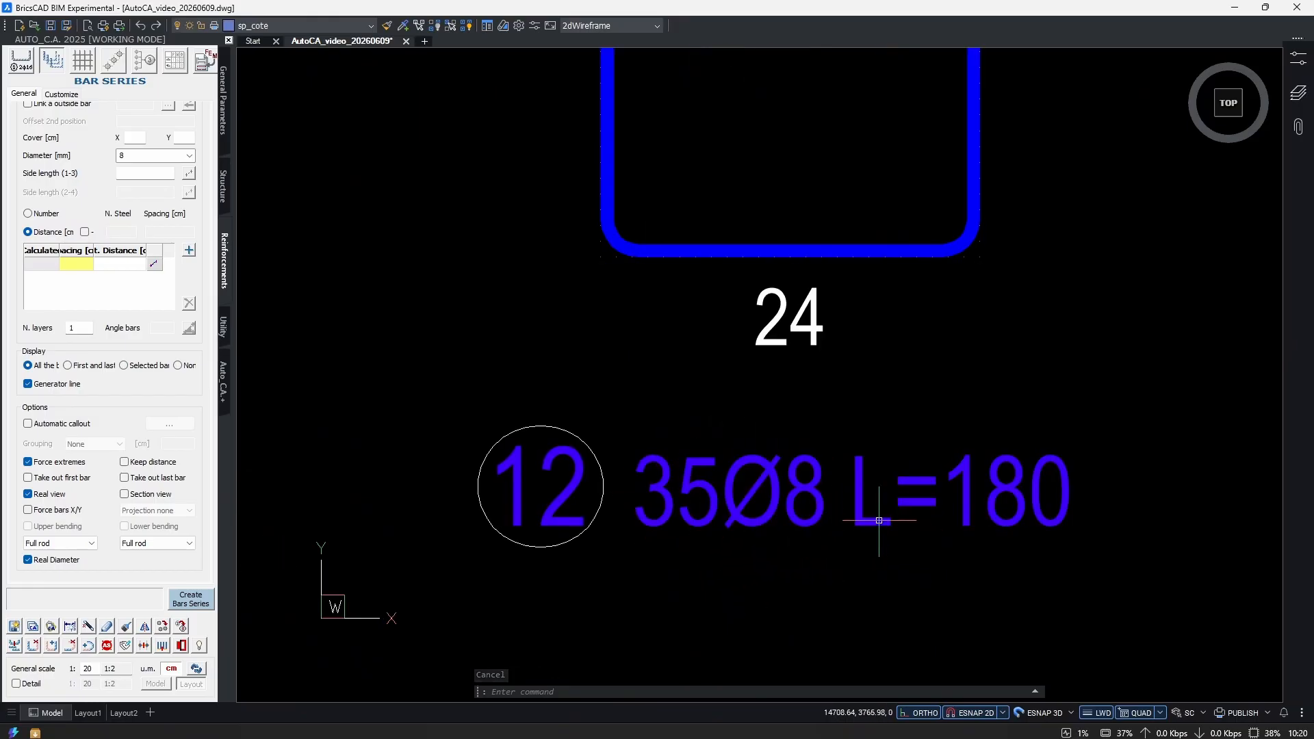
scroll(810, 391, down, 4)
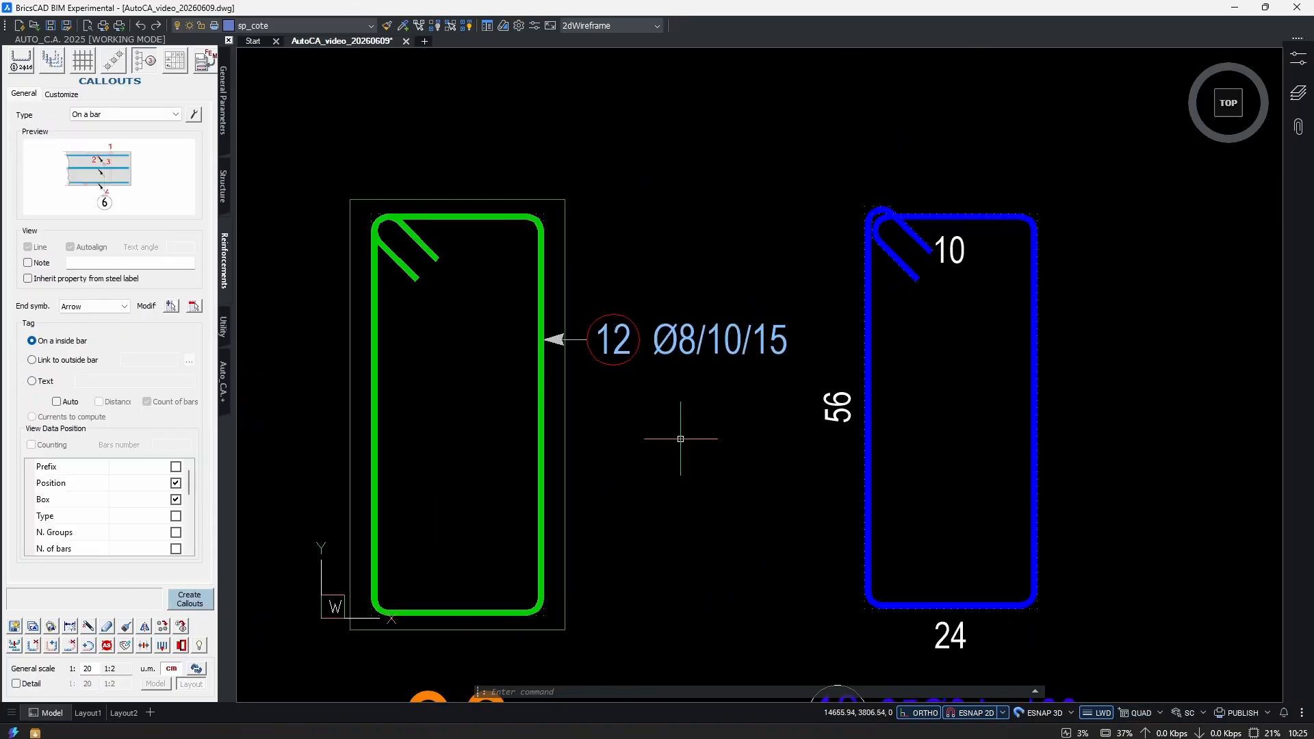
Add the total number of bars to the stirrup callout beside the cross-section.
text(m)
key(Return)
click(789, 322)
click(616, 421)
key(Return)
scroll(165, 521, down, 3)
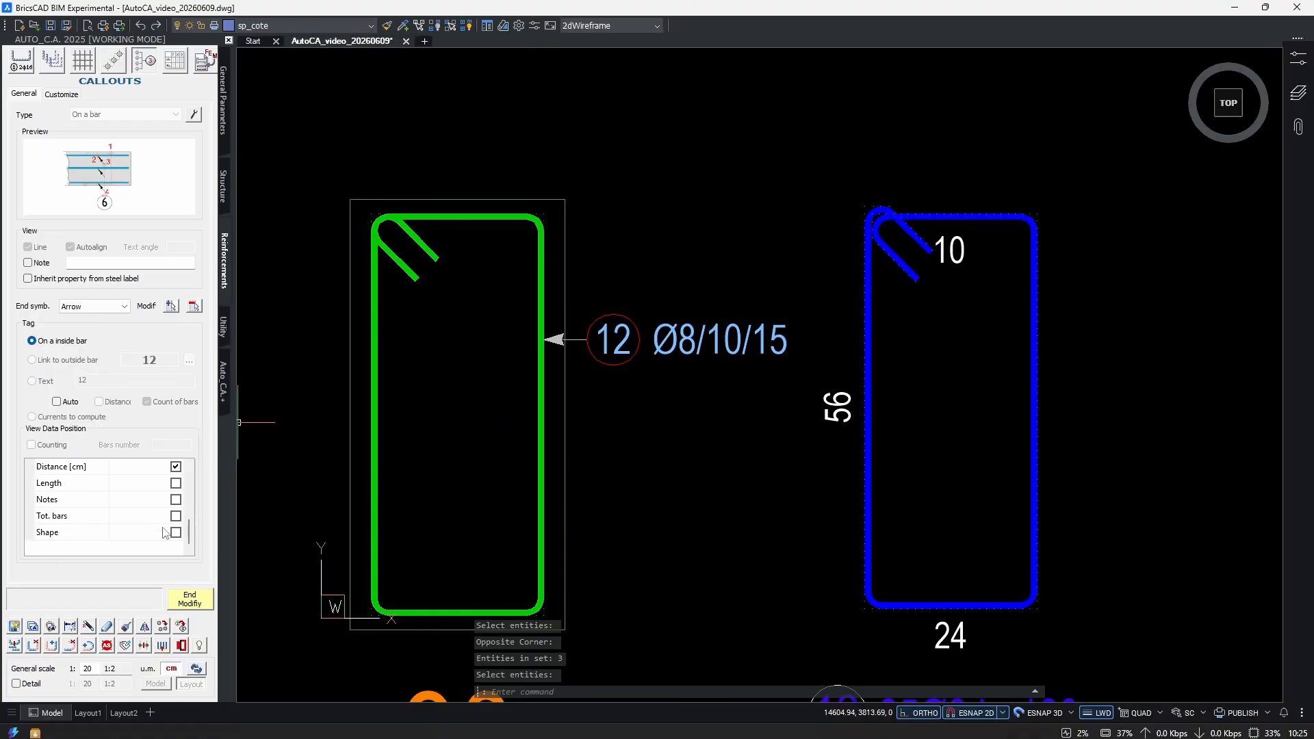
click(176, 516)
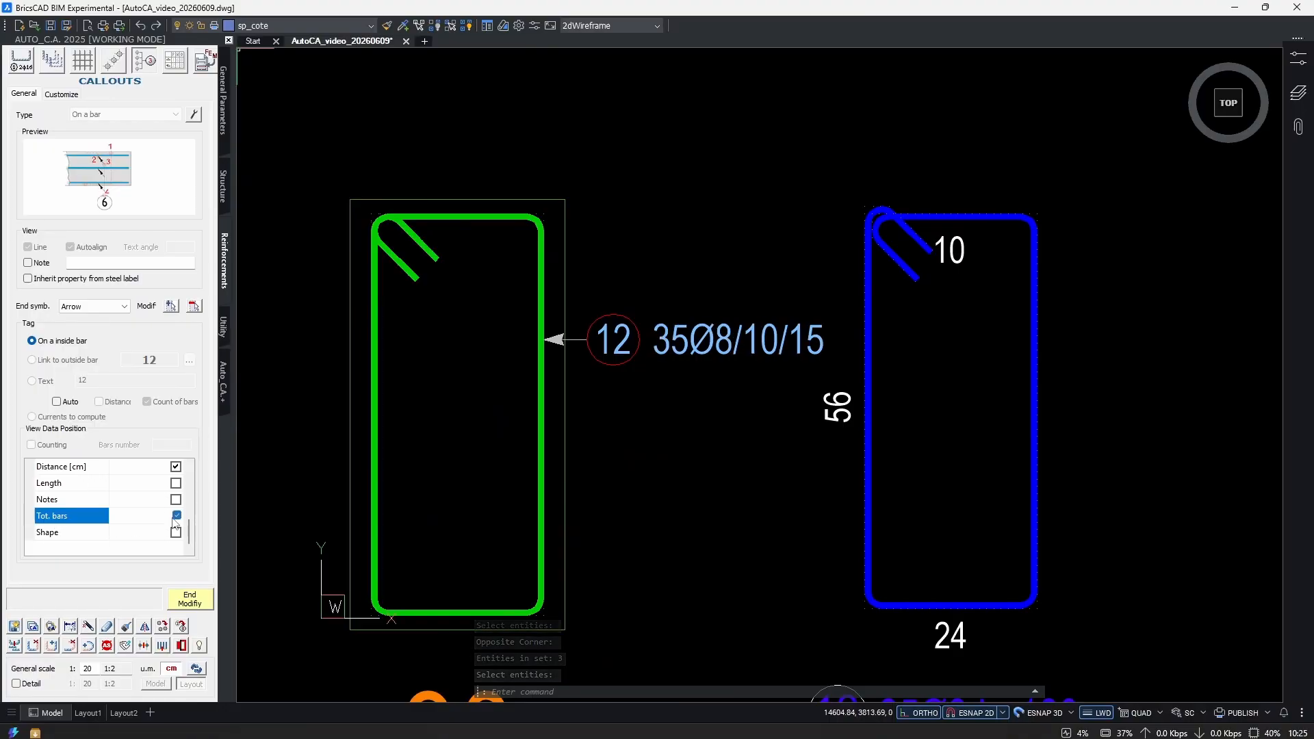
click(194, 599)
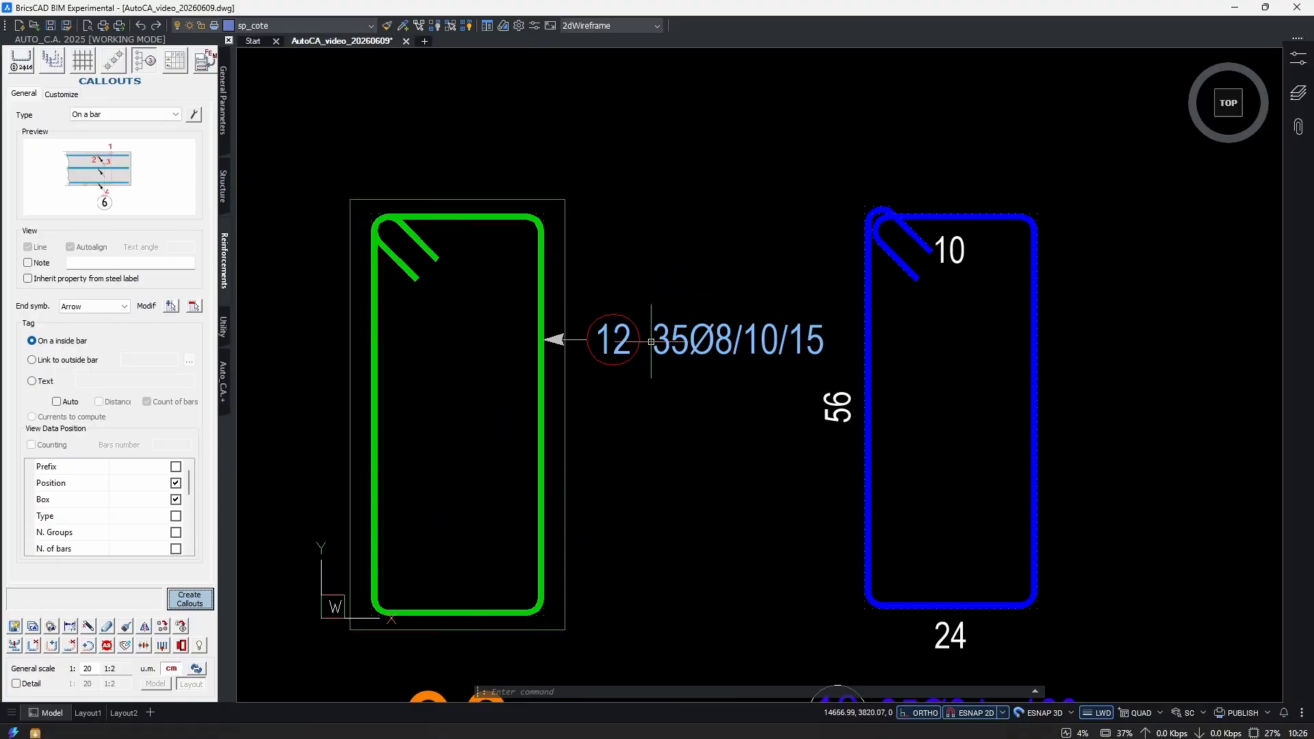
Review the updated cross-section callout, the extracted stirrup's label and the stirrups in the beam elevation.
scroll(676, 353, down, 2)
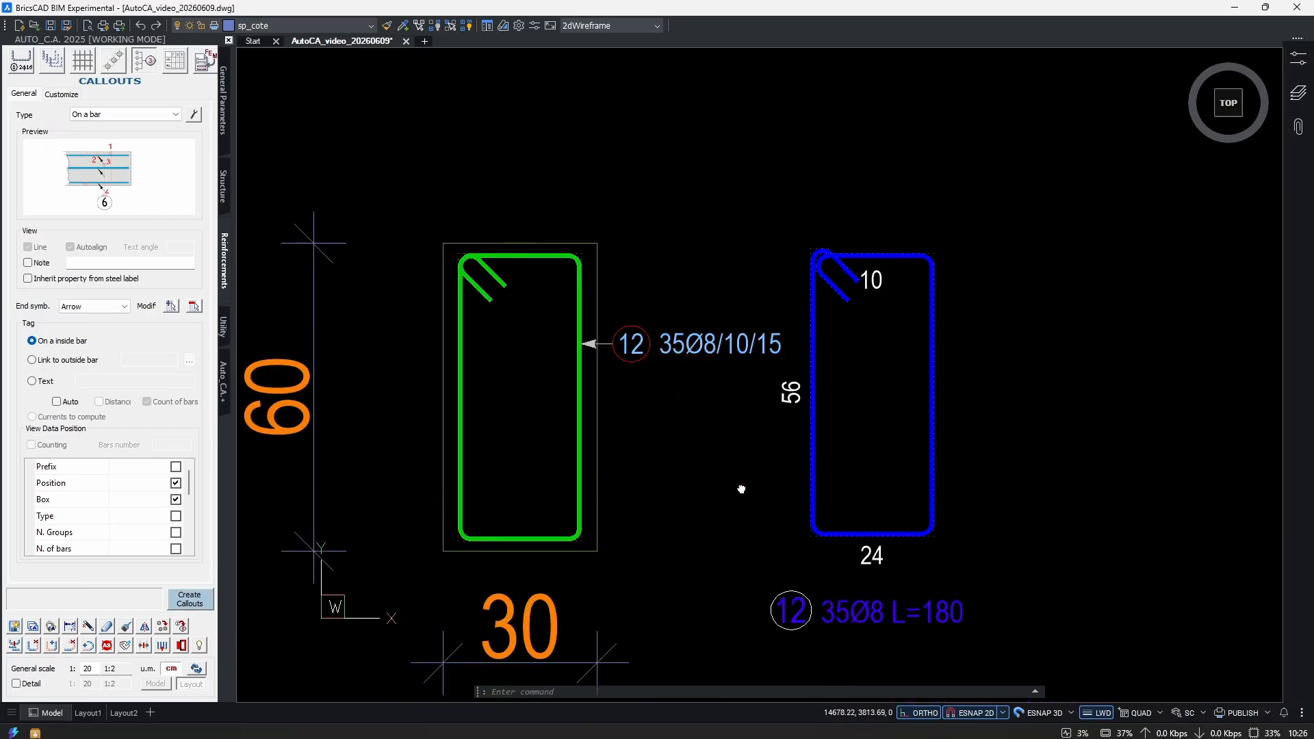
middle_drag(740, 490, 669, 417)
scroll(630, 384, down, 1)
scroll(845, 381, up, 2)
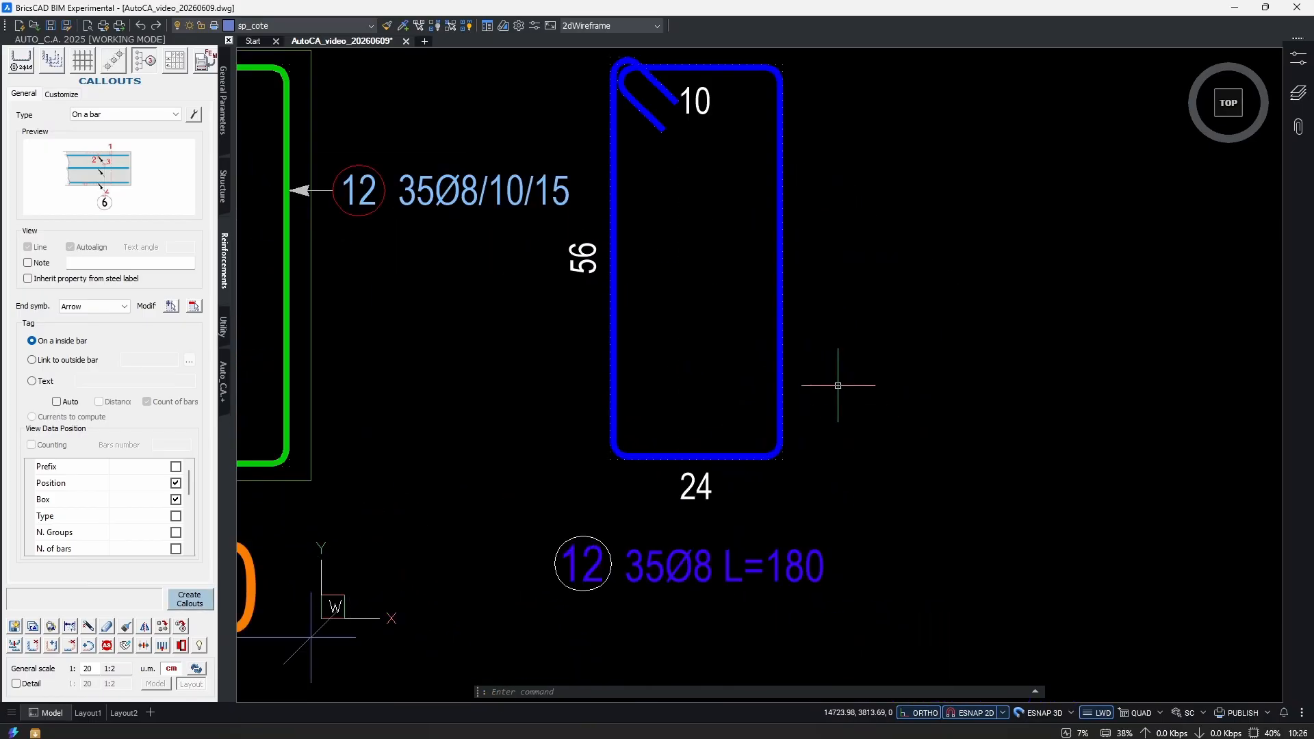
click(758, 441)
scroll(778, 288, down, 2)
key(Escape)
key(Escape)
scroll(771, 433, down, 5)
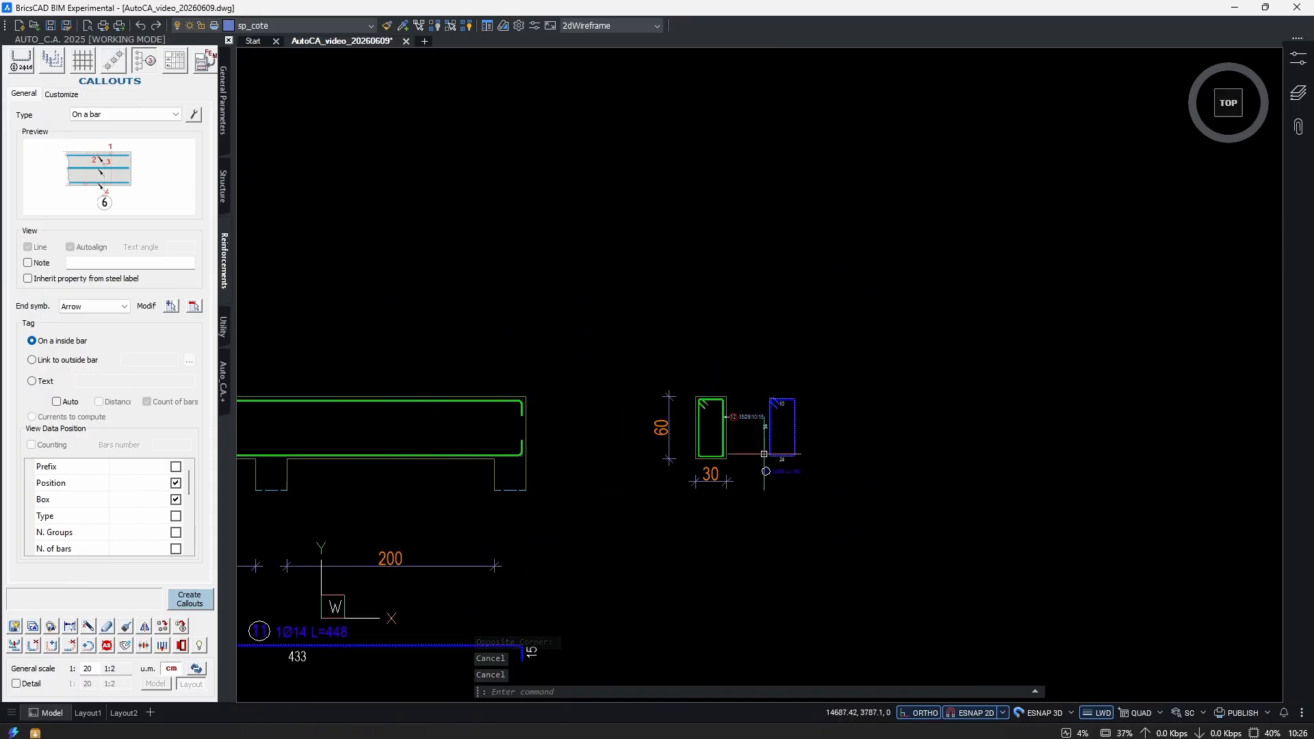
middle_drag(532, 513, 913, 487)
scroll(913, 487, down, 1)
scroll(611, 448, up, 2)
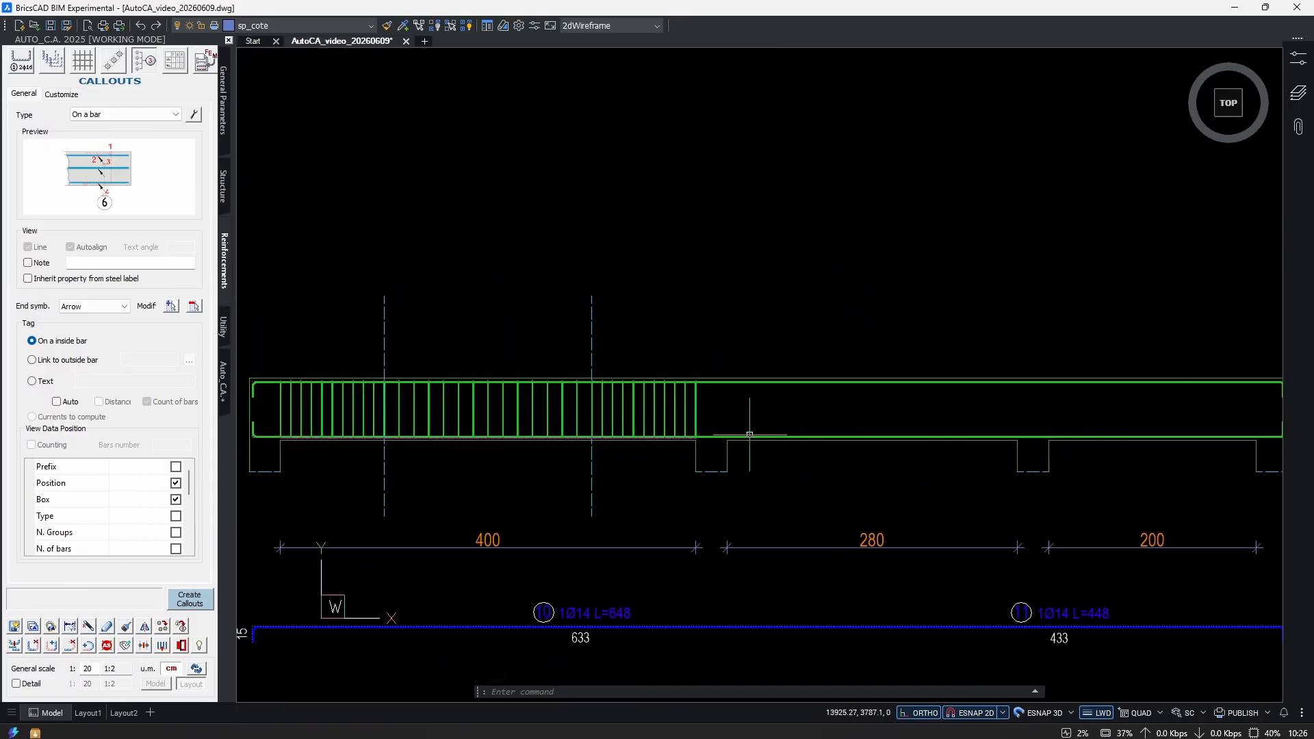
Select the extracted stirrup and the cross-section stirrup to compare them with the series in the beam elevation.
click(907, 399)
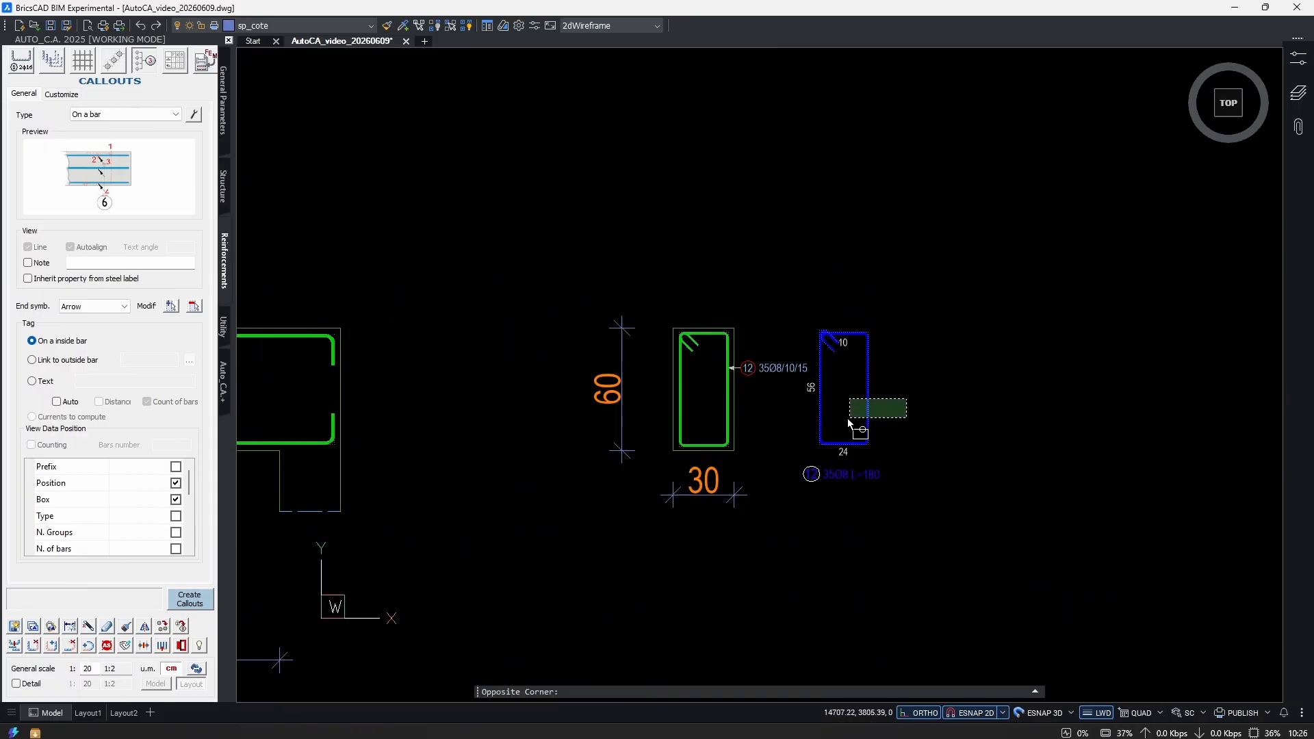
click(845, 418)
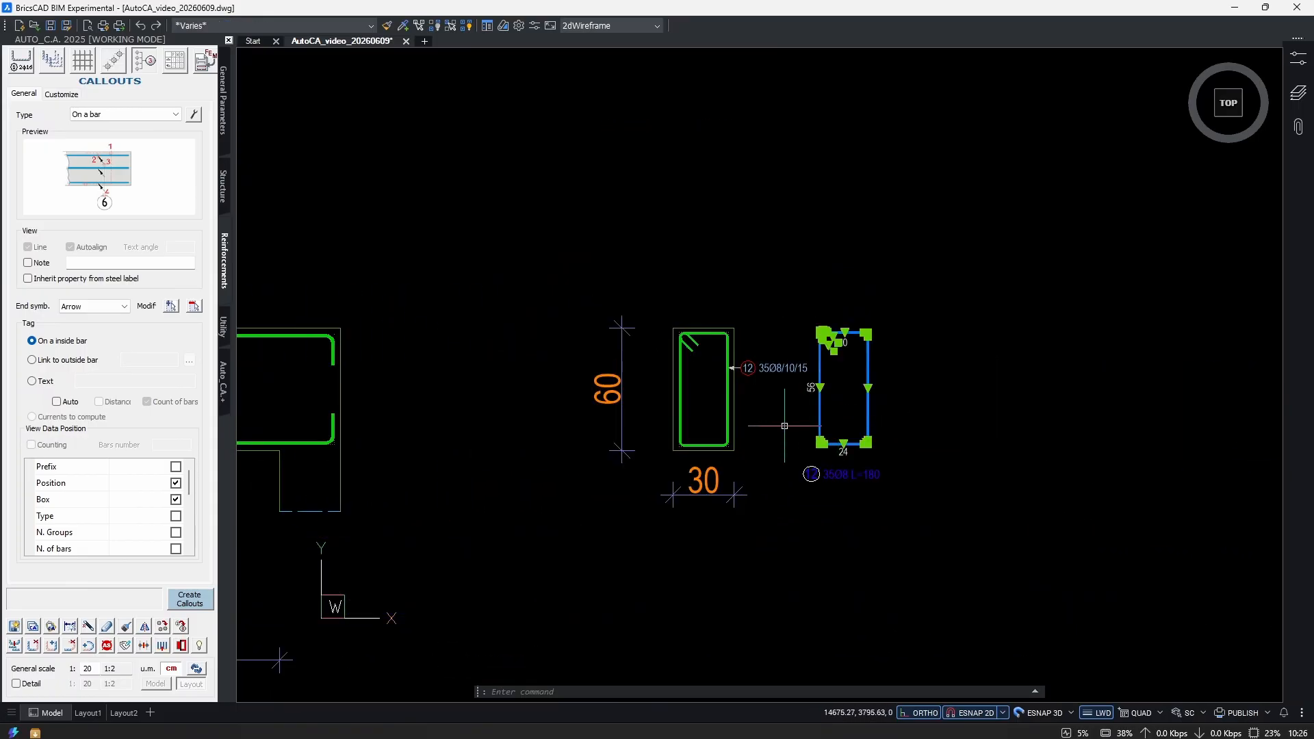
scroll(785, 426, up, 3)
click(695, 382)
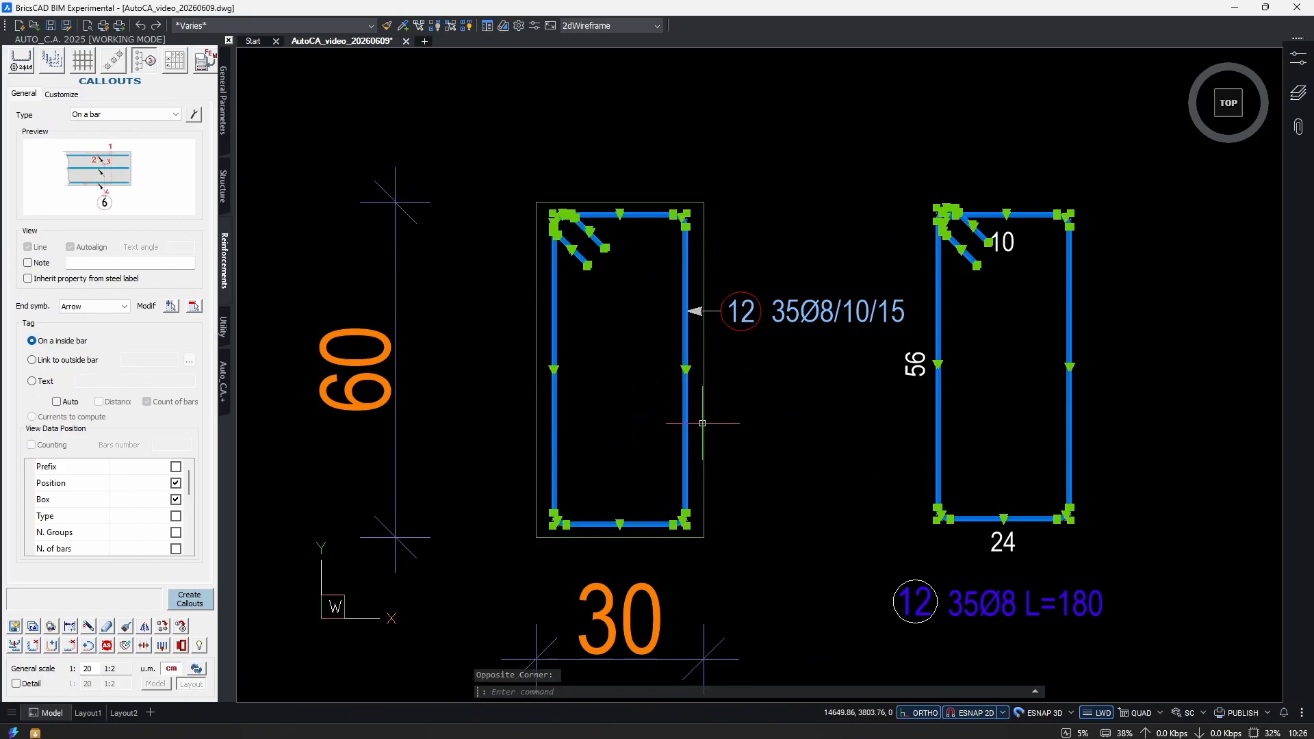
scroll(814, 504, down, 6)
middle_drag(480, 519, 915, 481)
scroll(654, 469, up, 6)
scroll(712, 464, up, 3)
scroll(681, 484, down, 10)
scroll(1164, 469, up, 6)
scroll(841, 483, up, 3)
Stretch the lower part of the extracted stirrup upward by about 12 cm.
text(s)
key(Return)
click(953, 484)
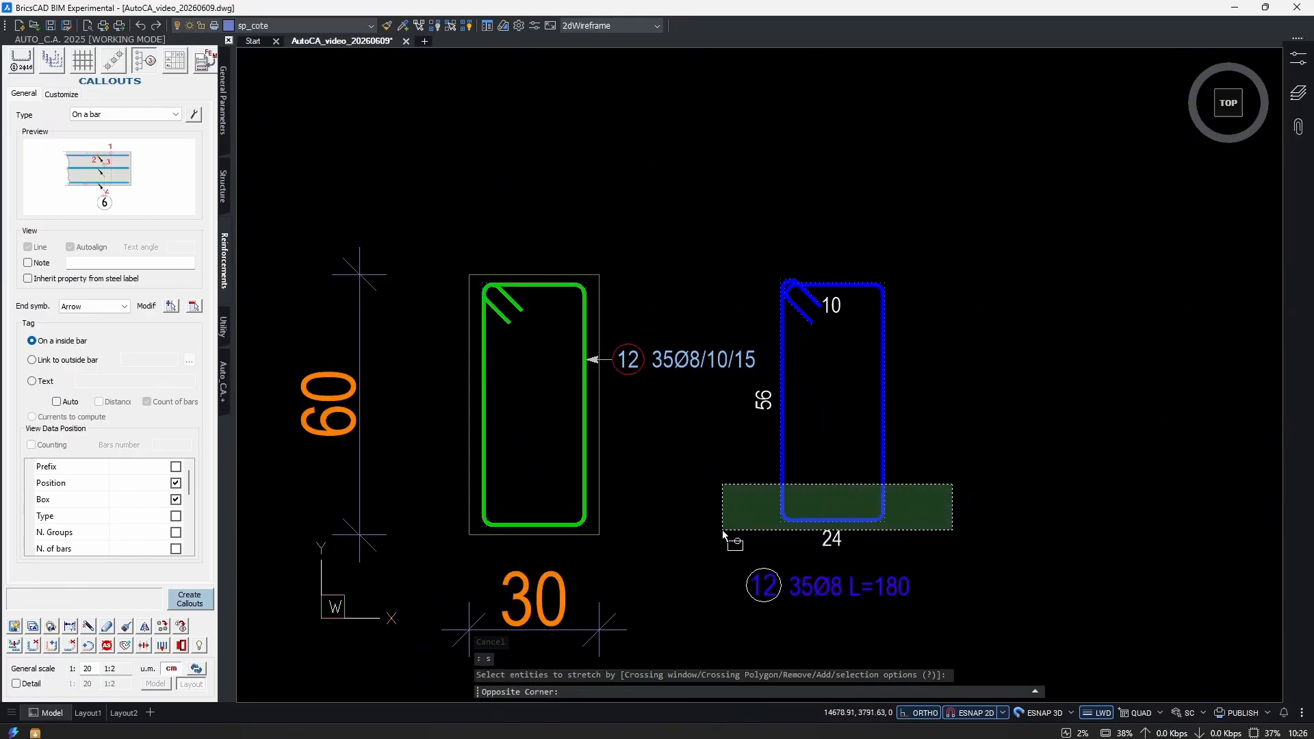
click(724, 531)
scroll(1102, 470, down, 7)
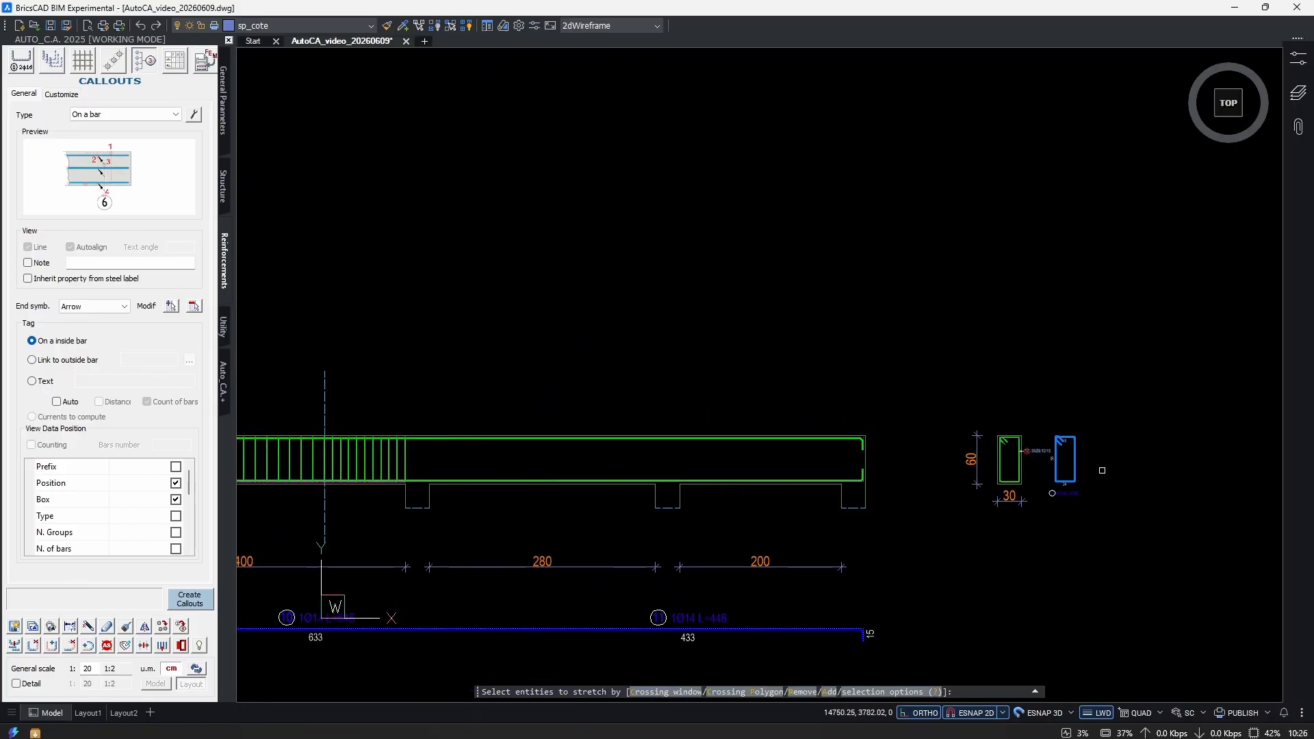
scroll(1097, 468, up, 3)
key(Return)
click(1092, 483)
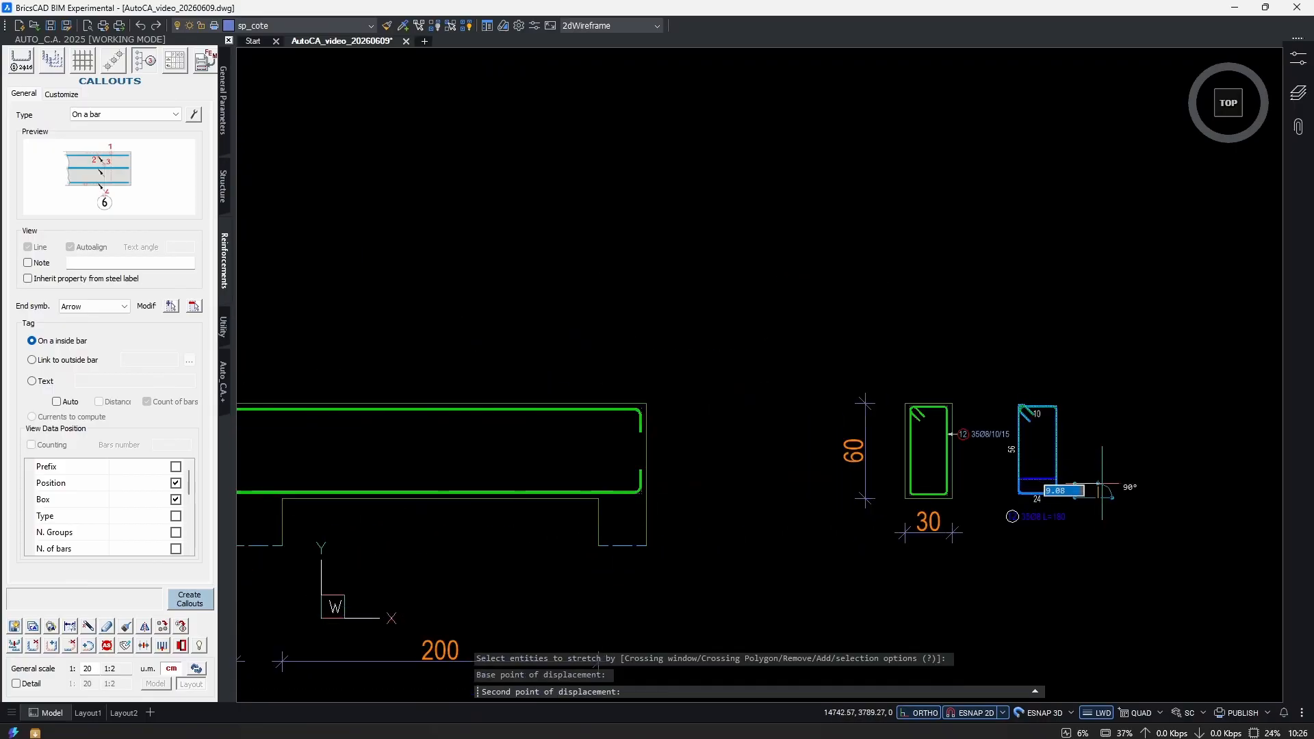
scroll(1096, 479, up, 3)
click(1097, 478)
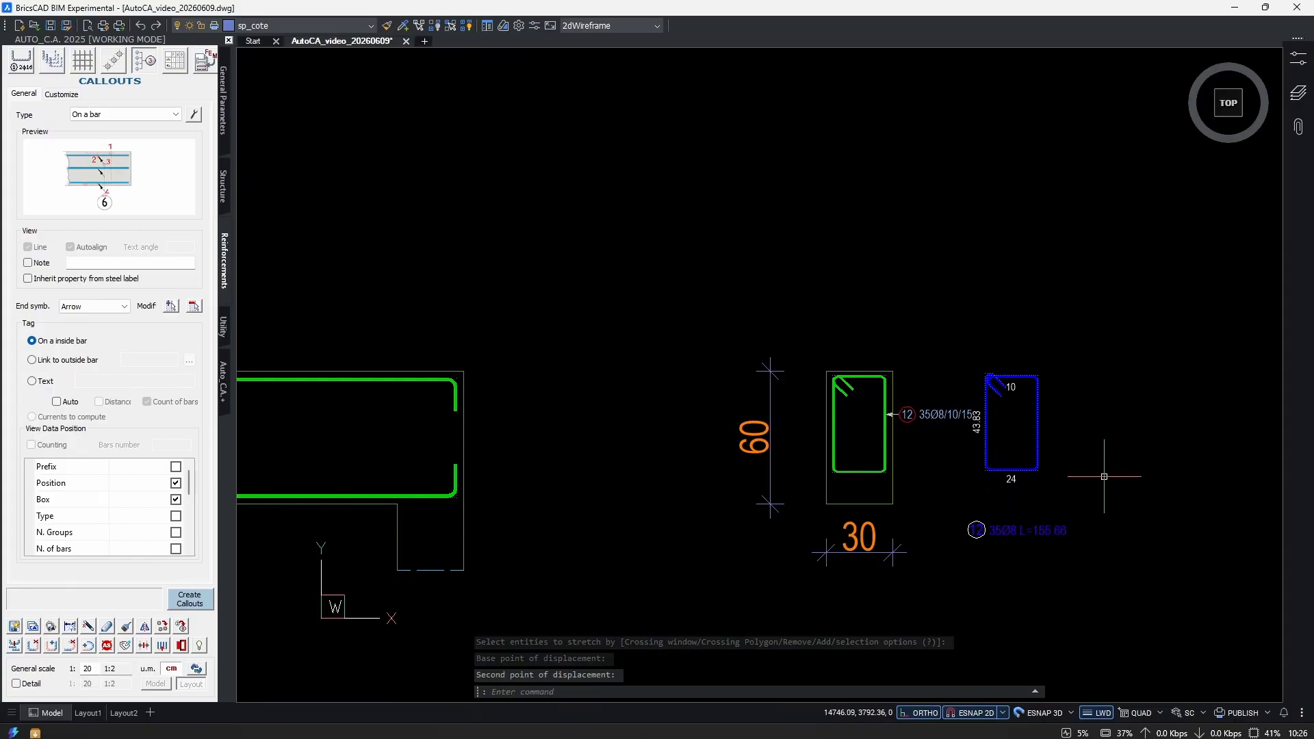
Check how the linked cross-section stirrup and the first span's stirrup series follow the stretched stirrup.
scroll(870, 484, up, 4)
click(814, 394)
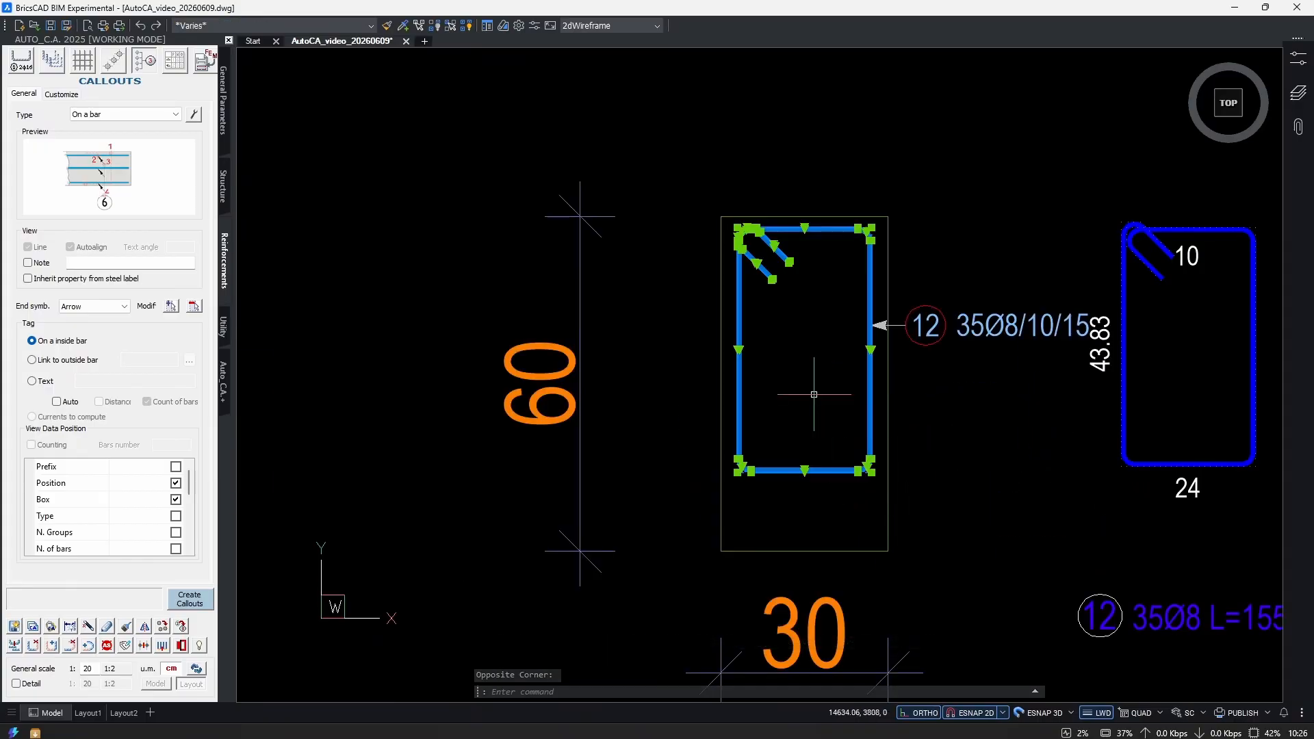
scroll(815, 390, down, 5)
scroll(692, 483, up, 6)
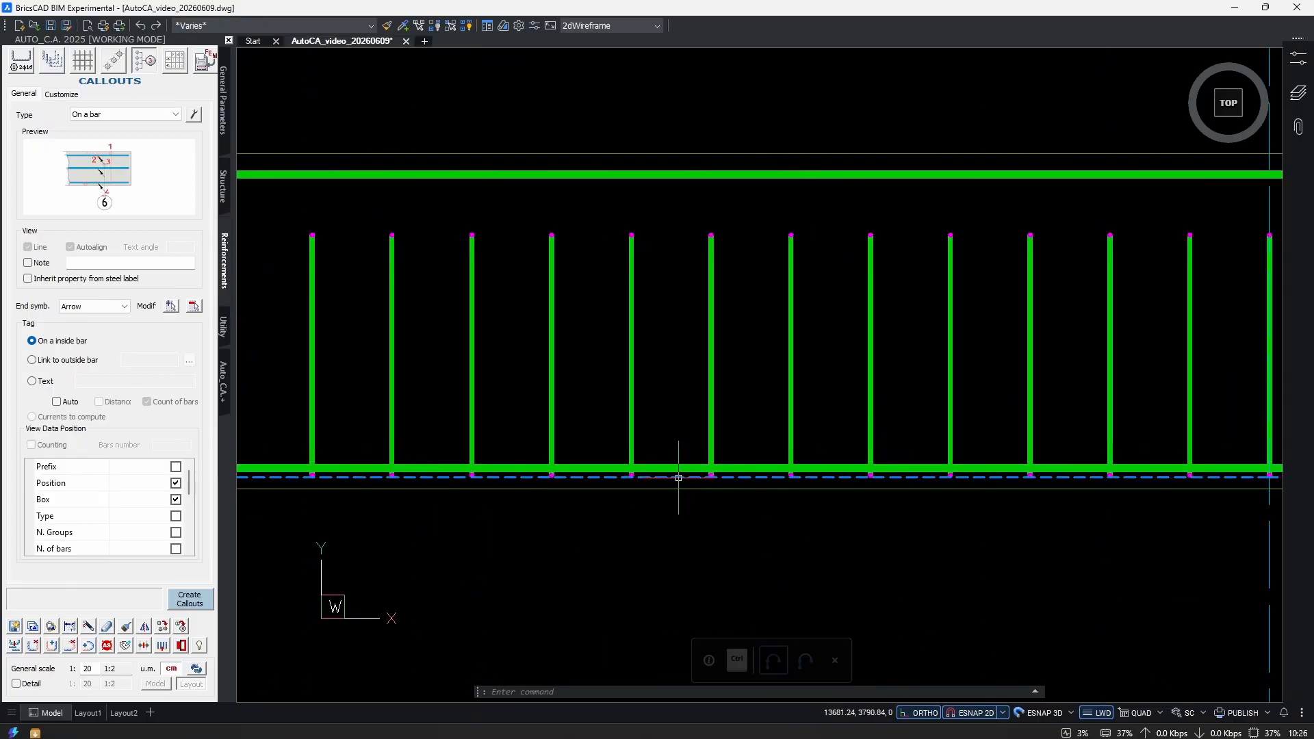
scroll(745, 390, down, 3)
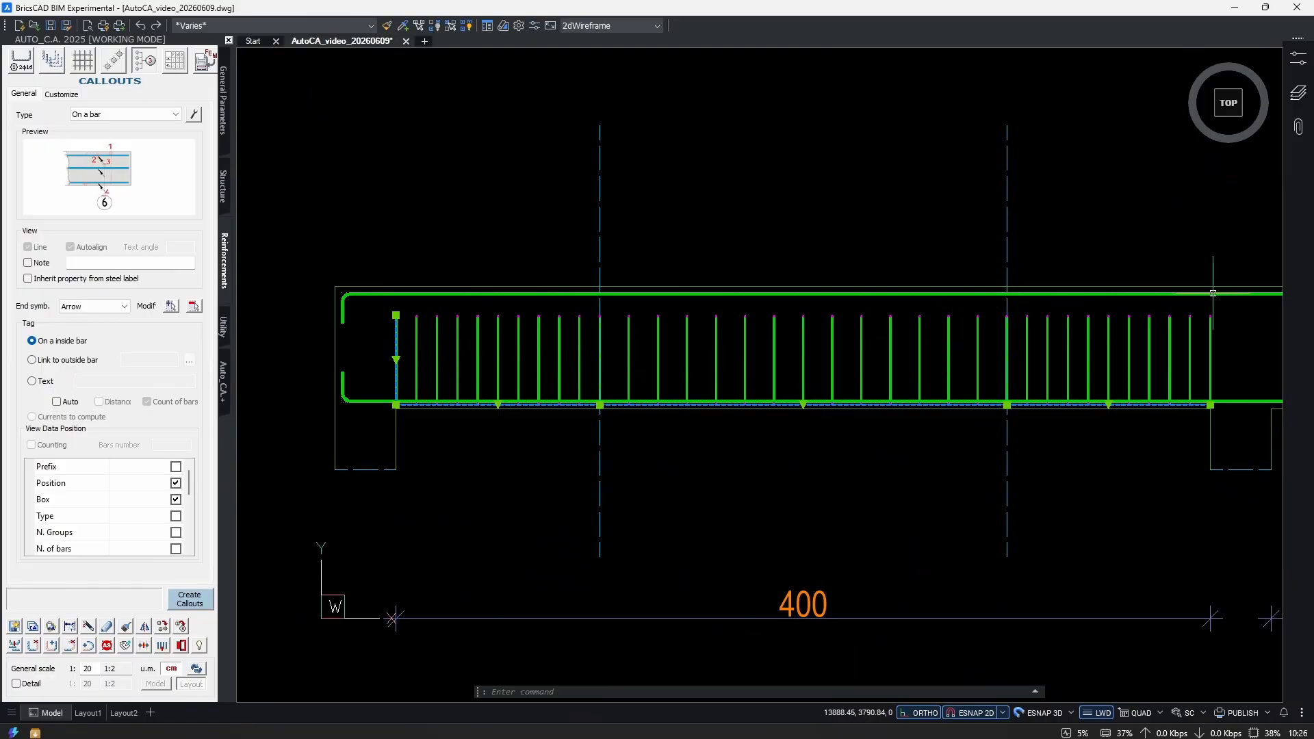
Undo the last stretch of the extracted stirrup.
key(Escape)
key(Escape)
scroll(411, 432, down, 3)
scroll(965, 417, up, 6)
scroll(965, 418, down, 3)
scroll(902, 459, up, 6)
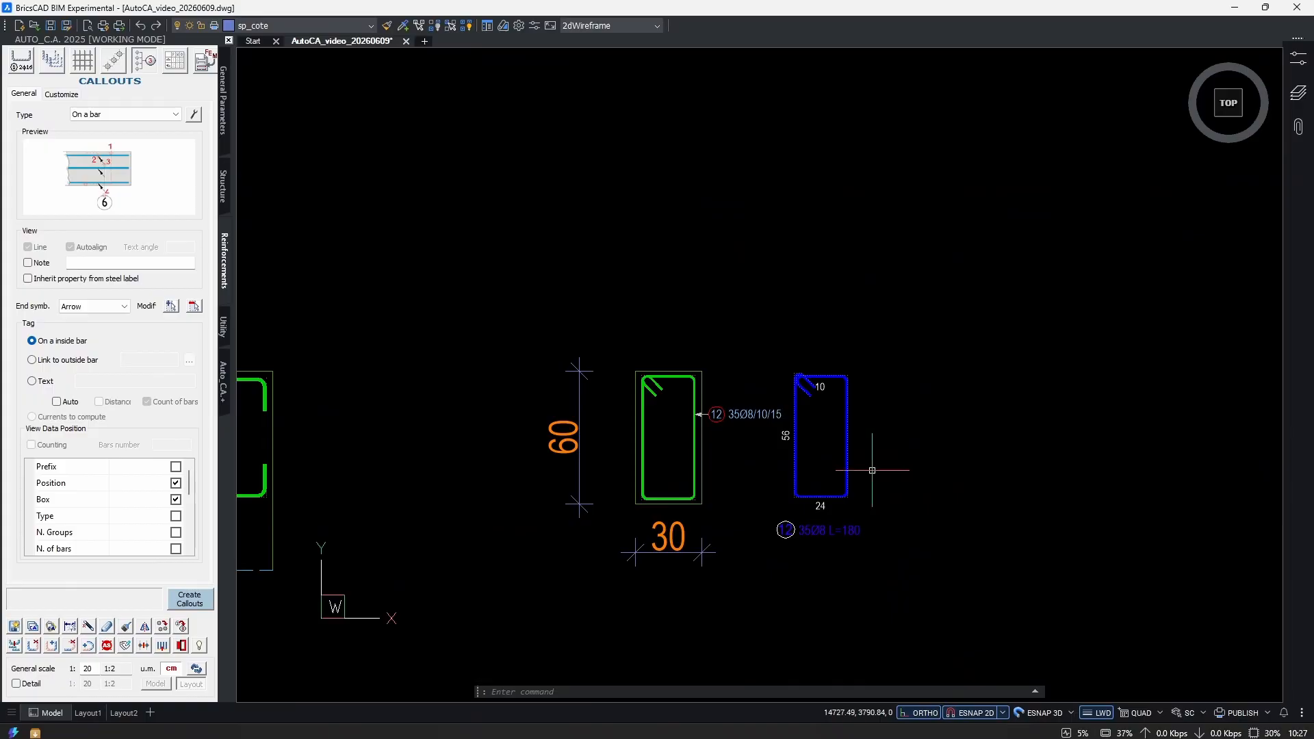
Open the extracted stirrup for modification and display its links to the other reinforcement elements.
text(ed)
key(Return)
click(869, 456)
click(819, 470)
key(Return)
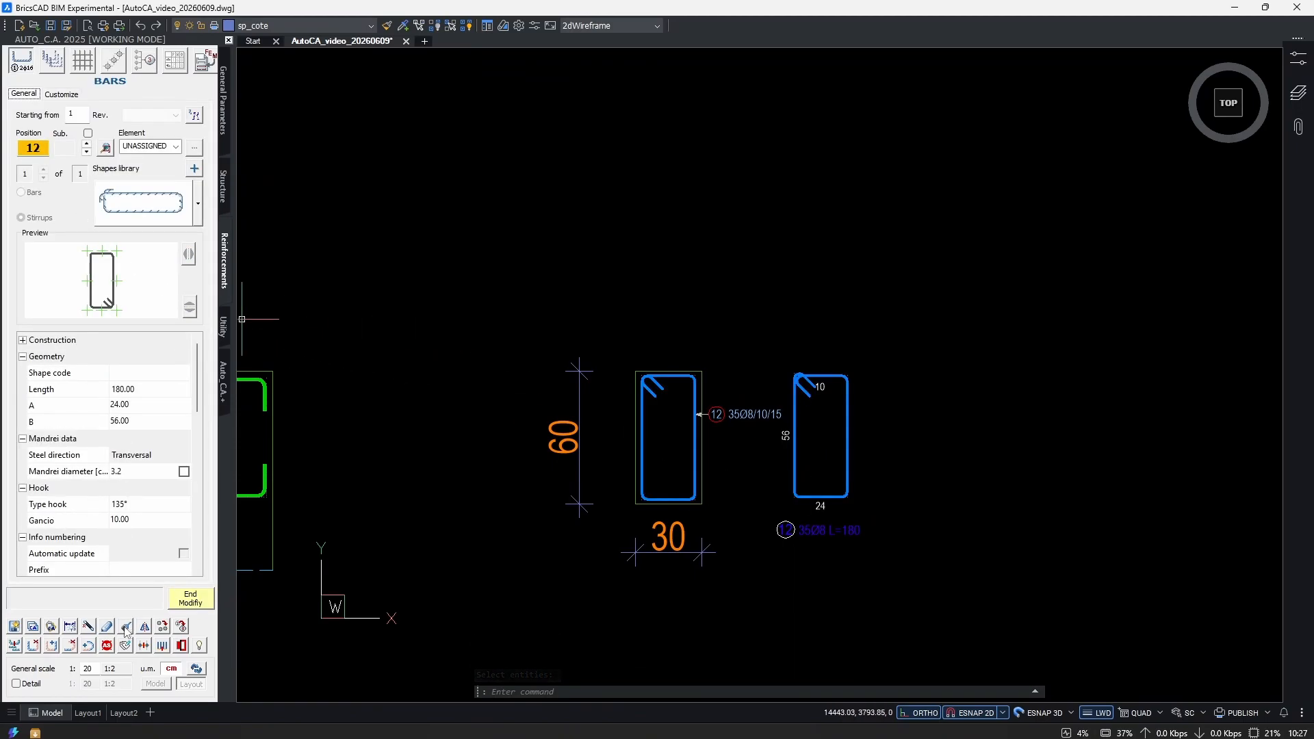
scroll(846, 553, up, 3)
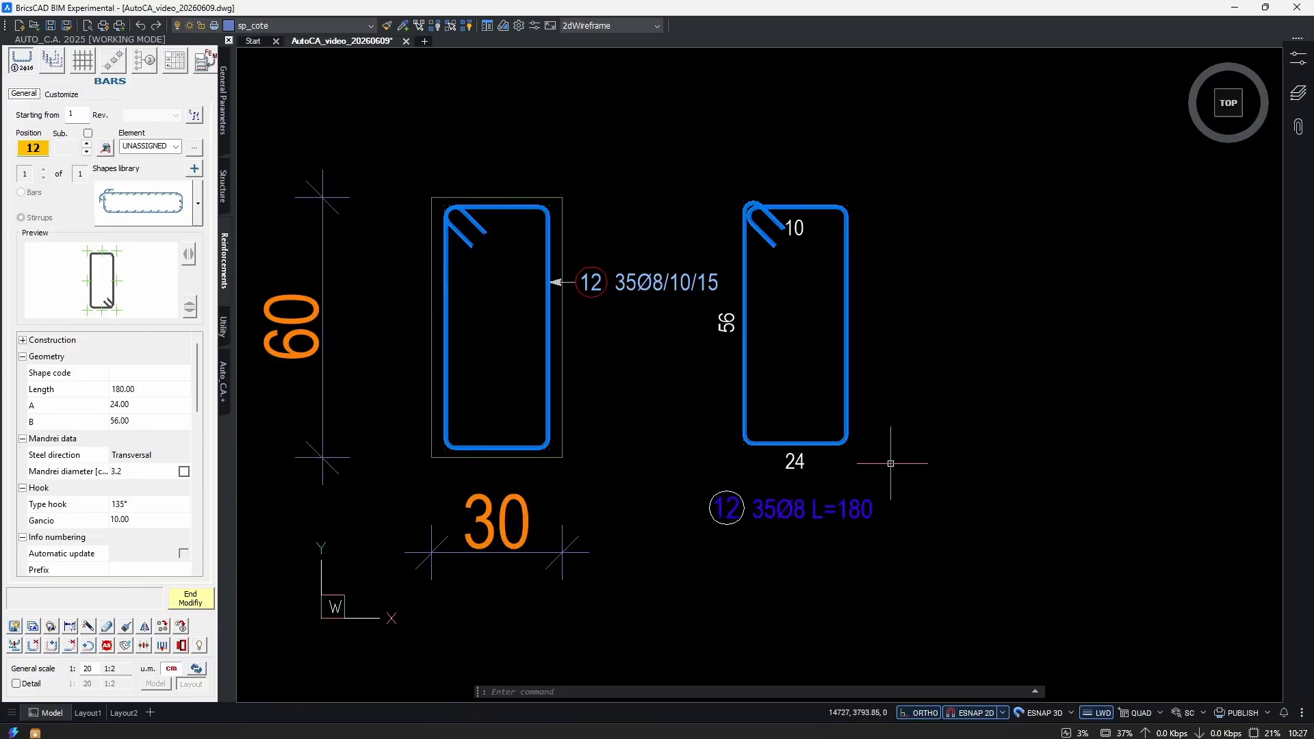
click(106, 149)
Examine the highlighted stirrup series in the first span with its bar count and link line.
scroll(449, 382, up, 1)
scroll(603, 367, up, 1)
scroll(639, 433, down, 2)
scroll(672, 404, up, 2)
middle_drag(672, 404, 847, 451)
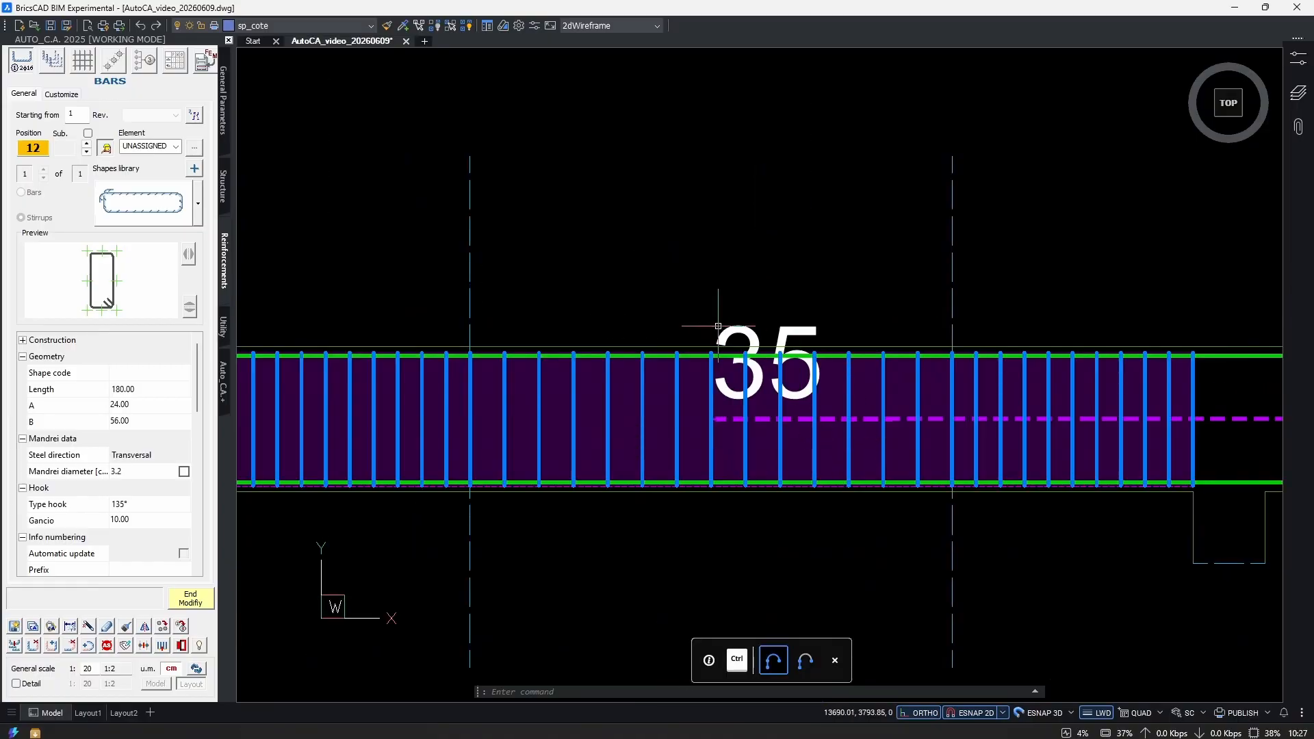
scroll(725, 363, down, 2)
scroll(742, 380, up, 1)
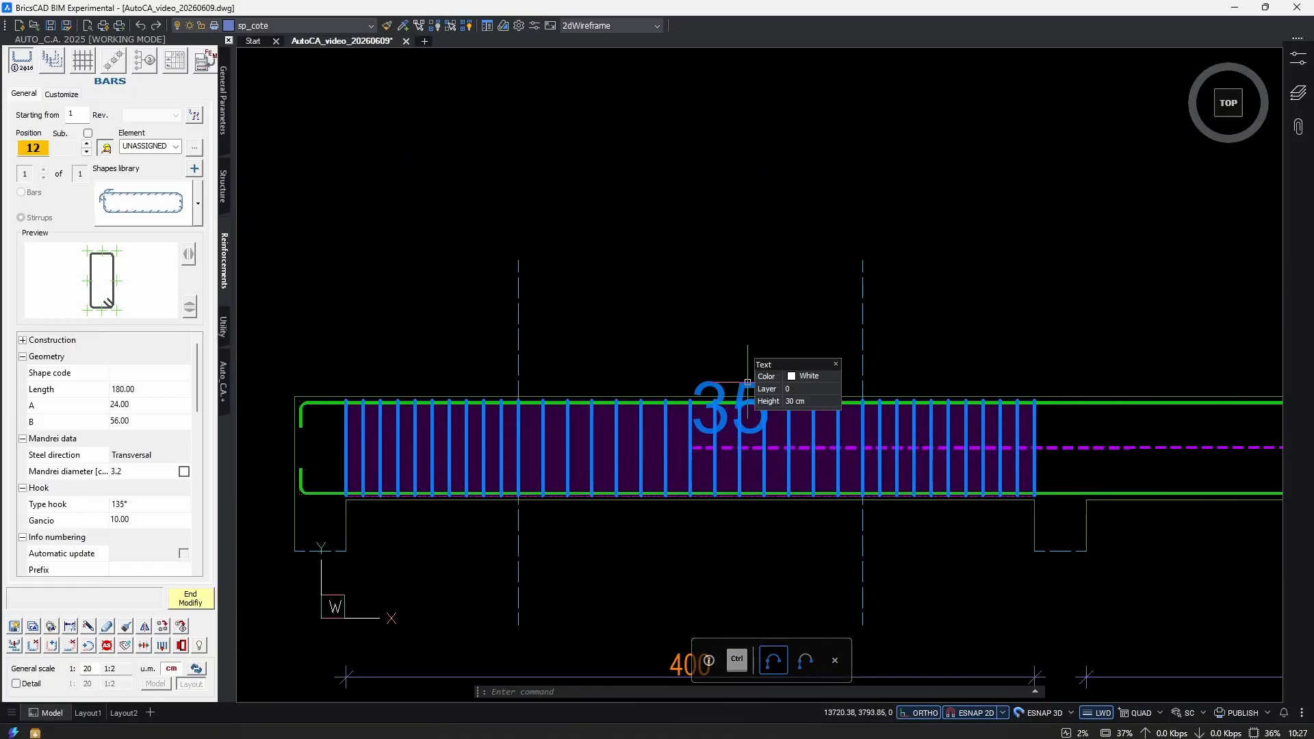
Examine the link lines running from the extracted stirrup to the cross-section stirrup and its callout.
scroll(589, 320, down, 2)
middle_drag(1080, 361, 308, 369)
scroll(673, 383, up, 3)
scroll(754, 401, up, 3)
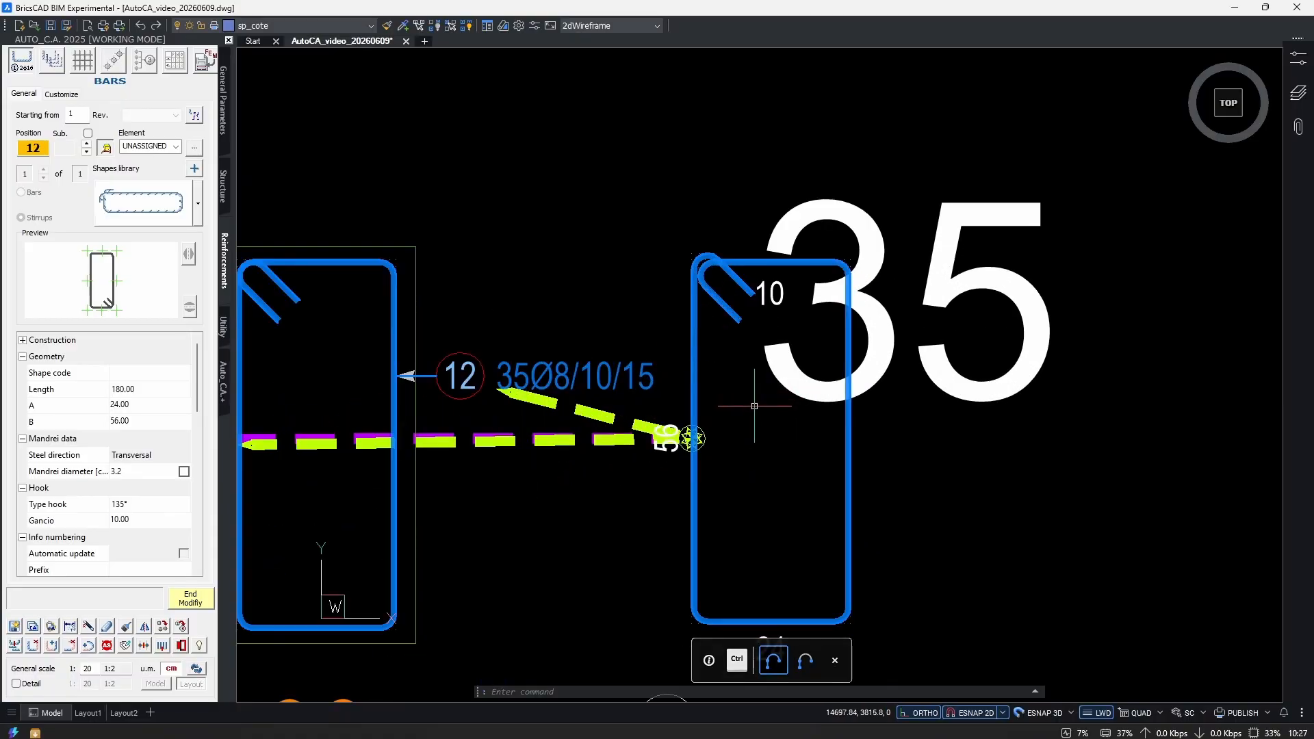
scroll(613, 390, up, 2)
middle_drag(614, 390, 918, 397)
scroll(1096, 479, down, 3)
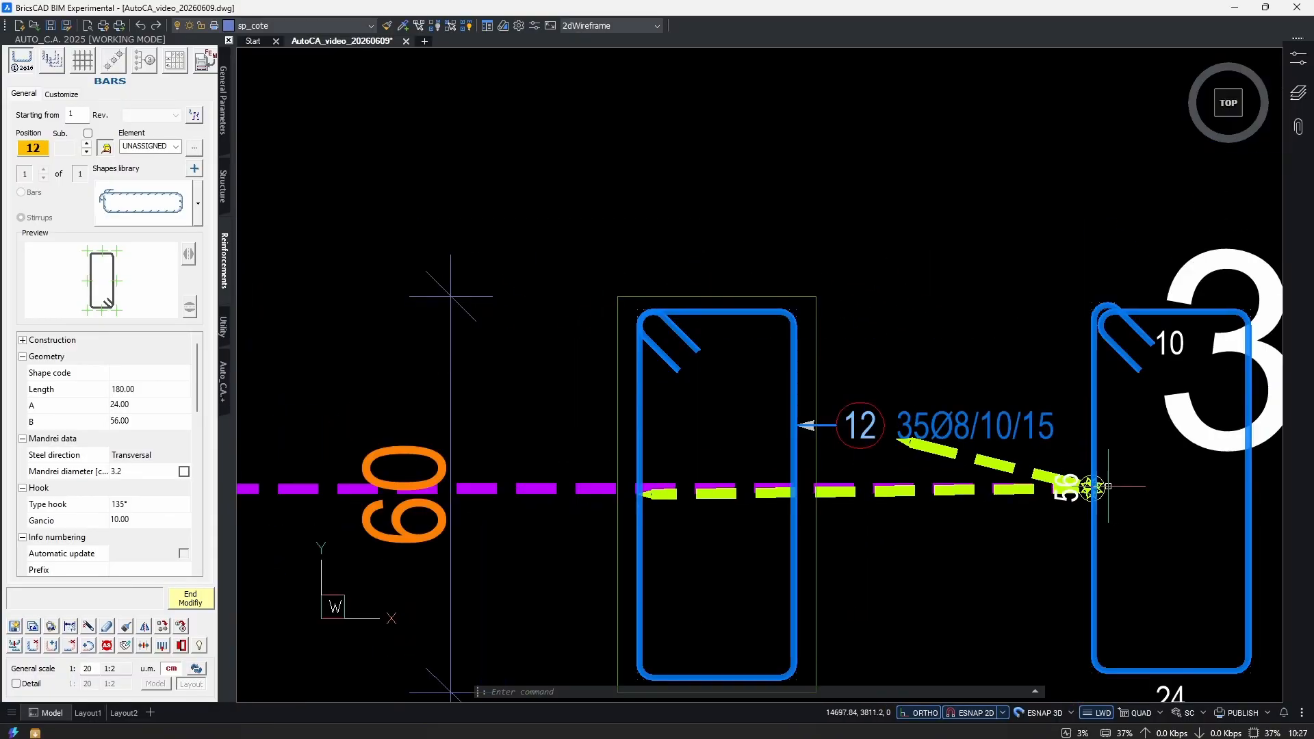
middle_drag(1012, 470, 948, 449)
middle_drag(711, 511, 785, 498)
scroll(412, 467, up, 3)
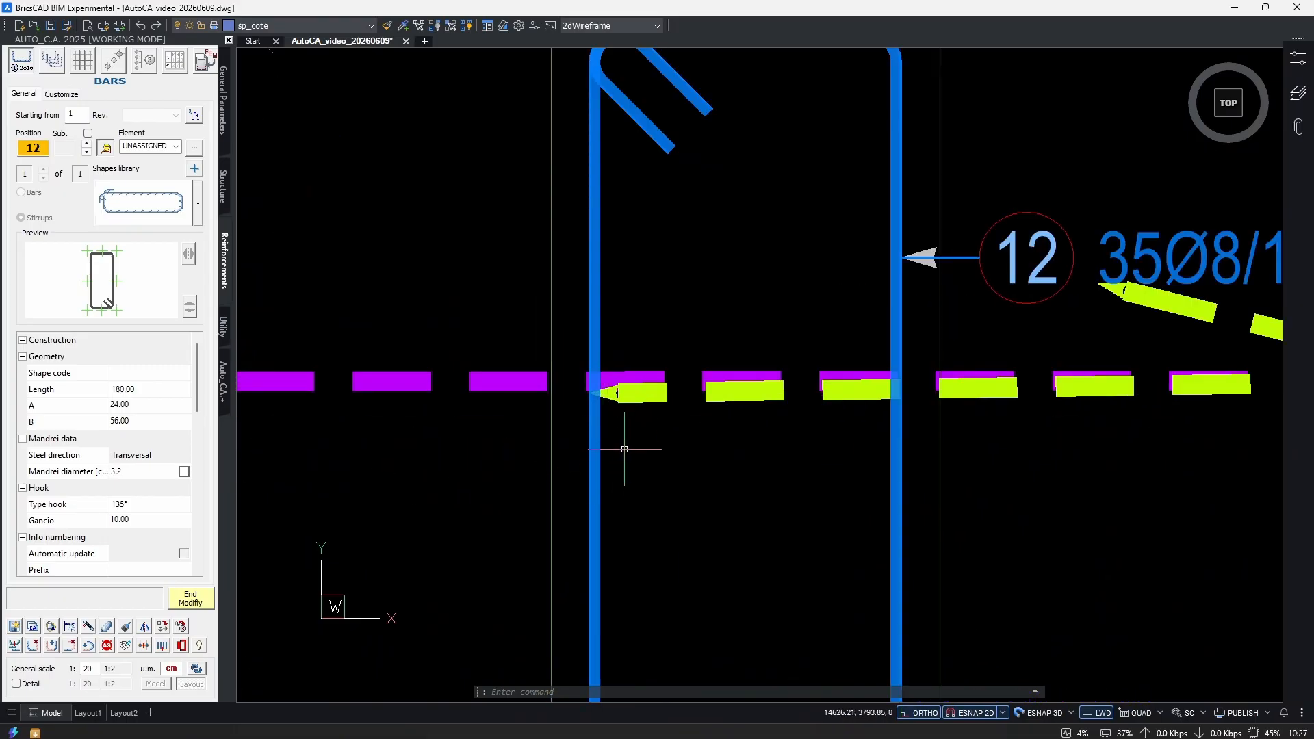
scroll(624, 459, down, 3)
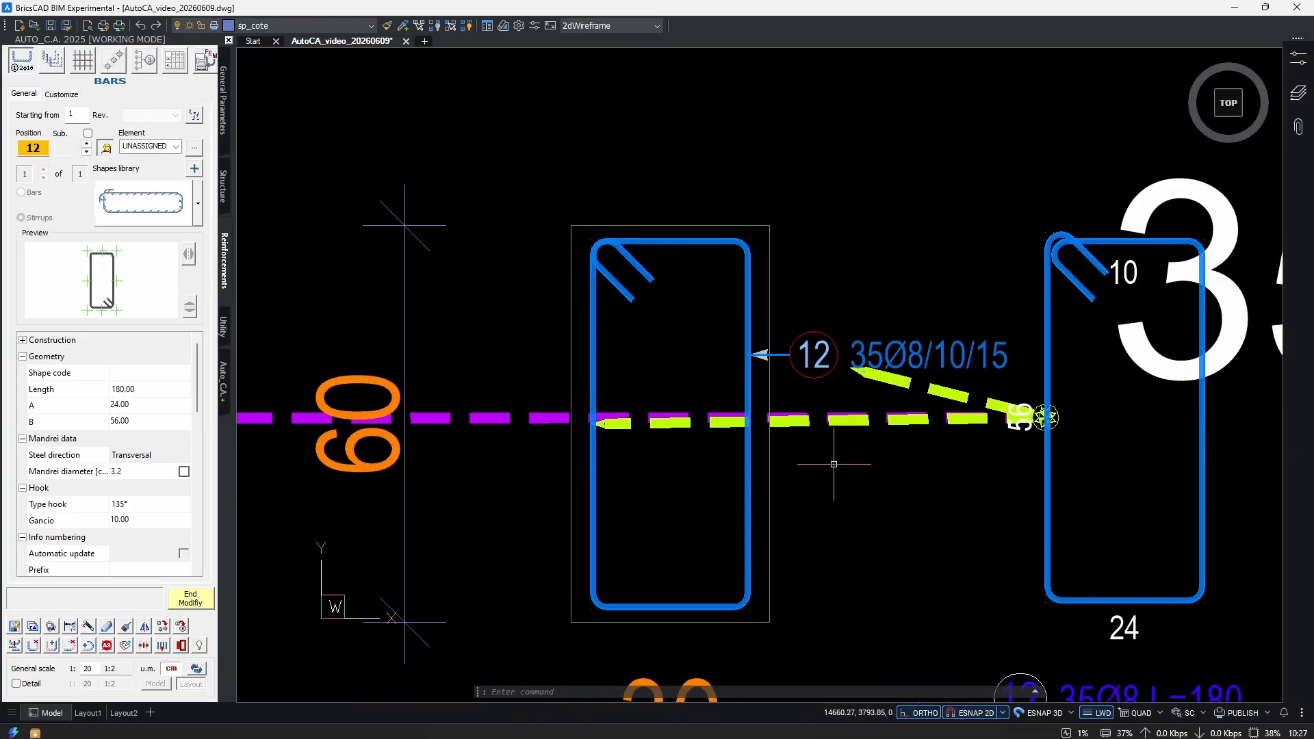
Finish modifying the extracted stirrup and return to the whole beam.
scroll(833, 464, down, 10)
scroll(388, 539, up, 1)
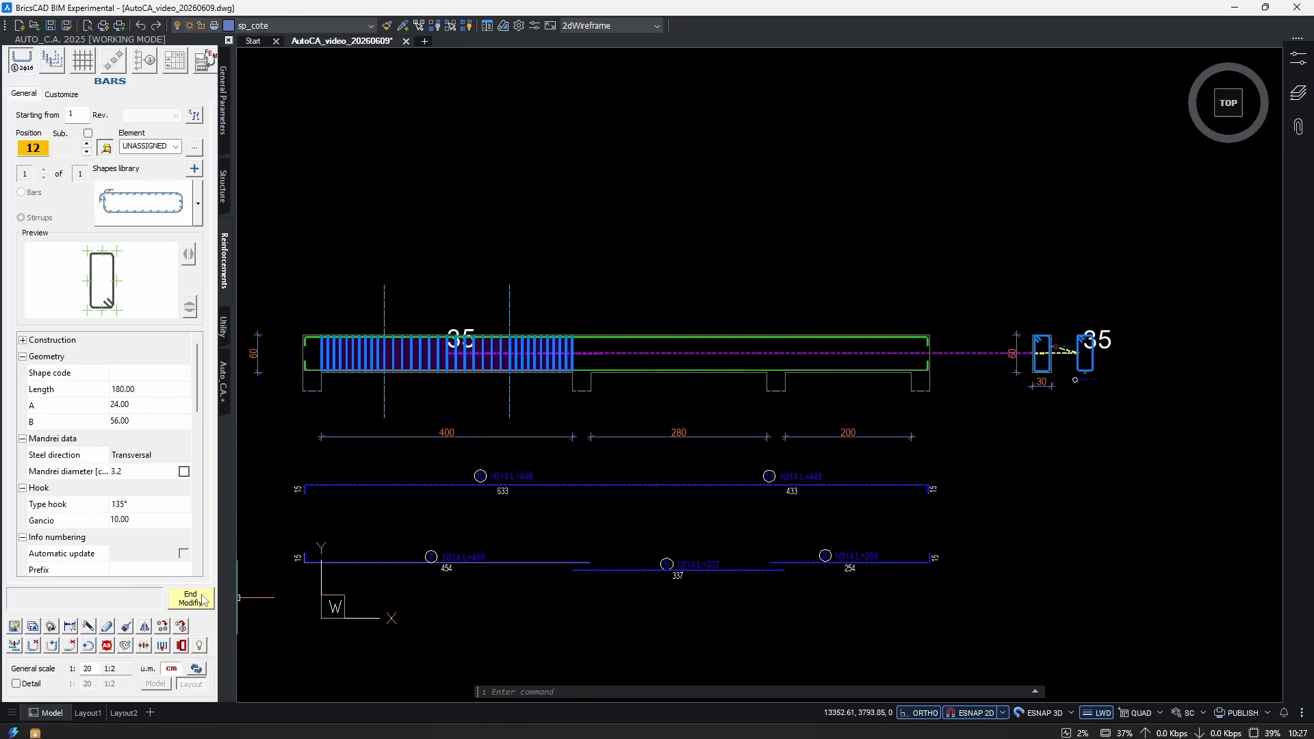
click(190, 599)
middle_drag(753, 404, 774, 417)
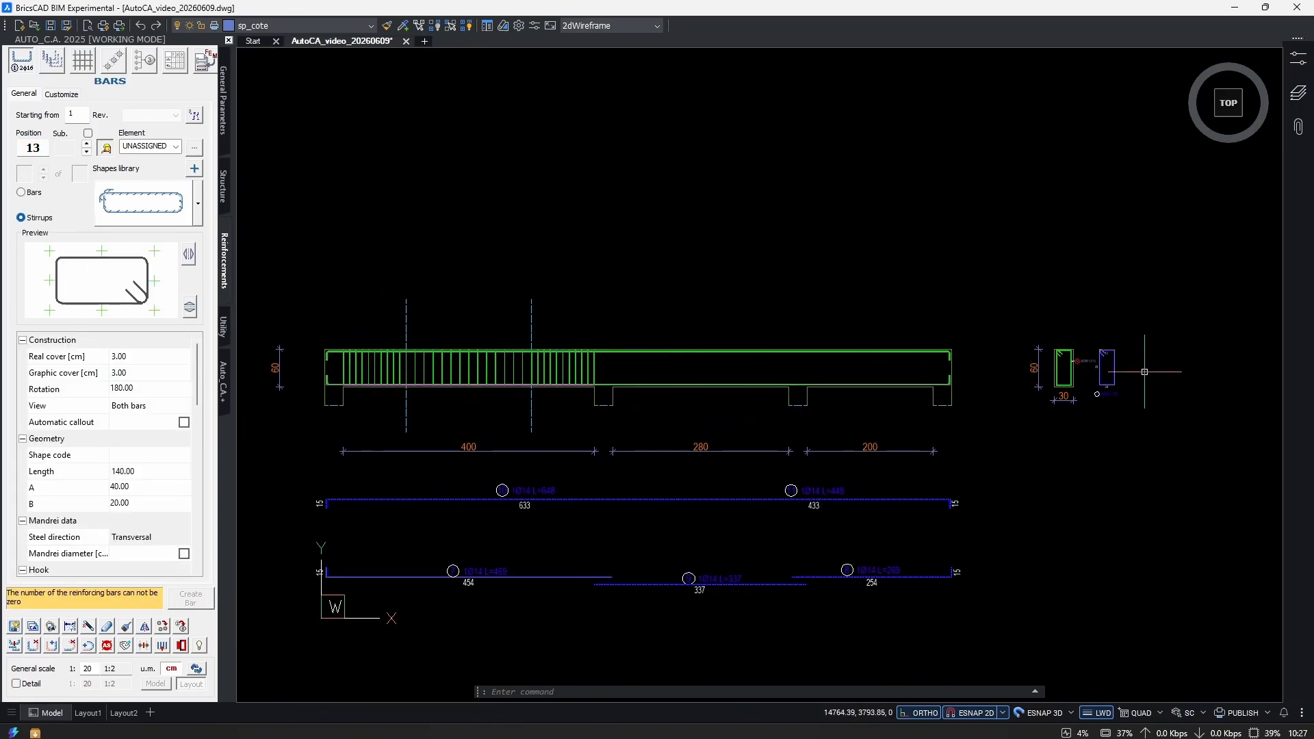
Reopen the extracted stirrup for modification, switch off the display of its links and finish the modification.
scroll(1140, 373, up, 6)
scroll(1080, 400, down, 8)
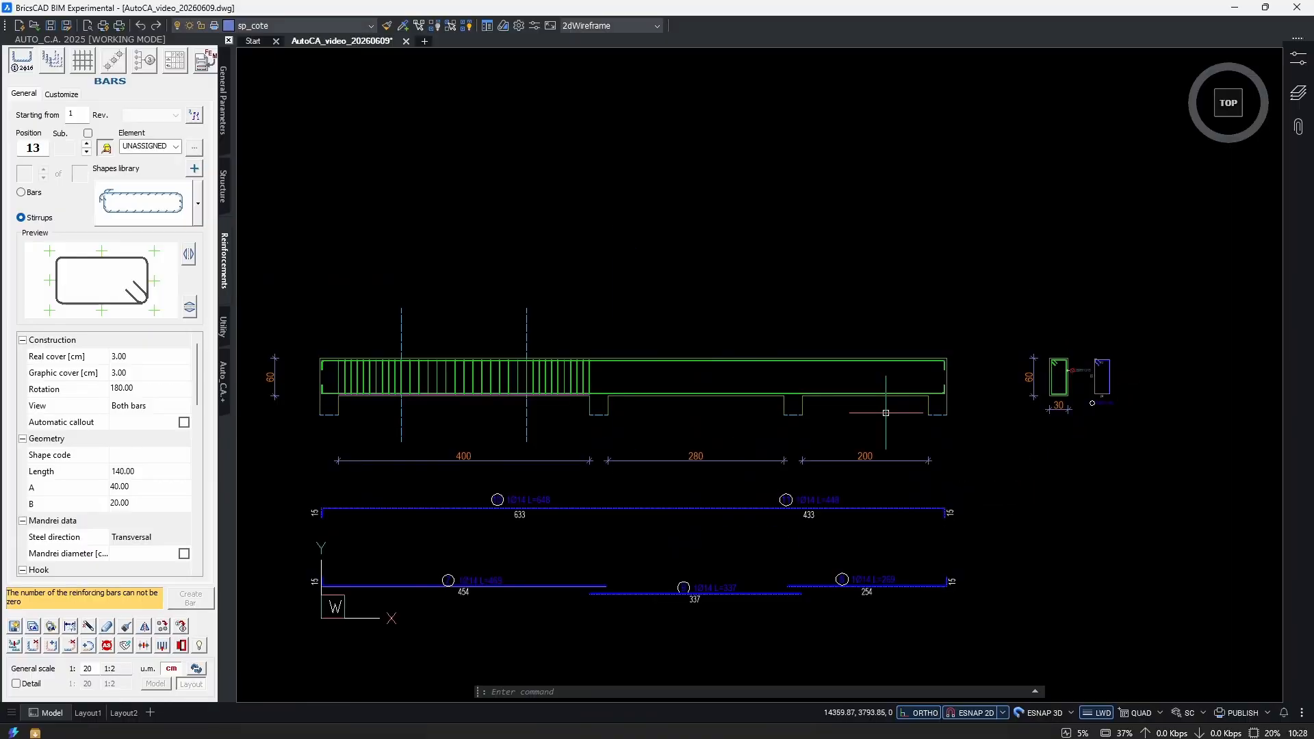
scroll(1255, 314, up, 6)
text(m)
double_click(879, 470)
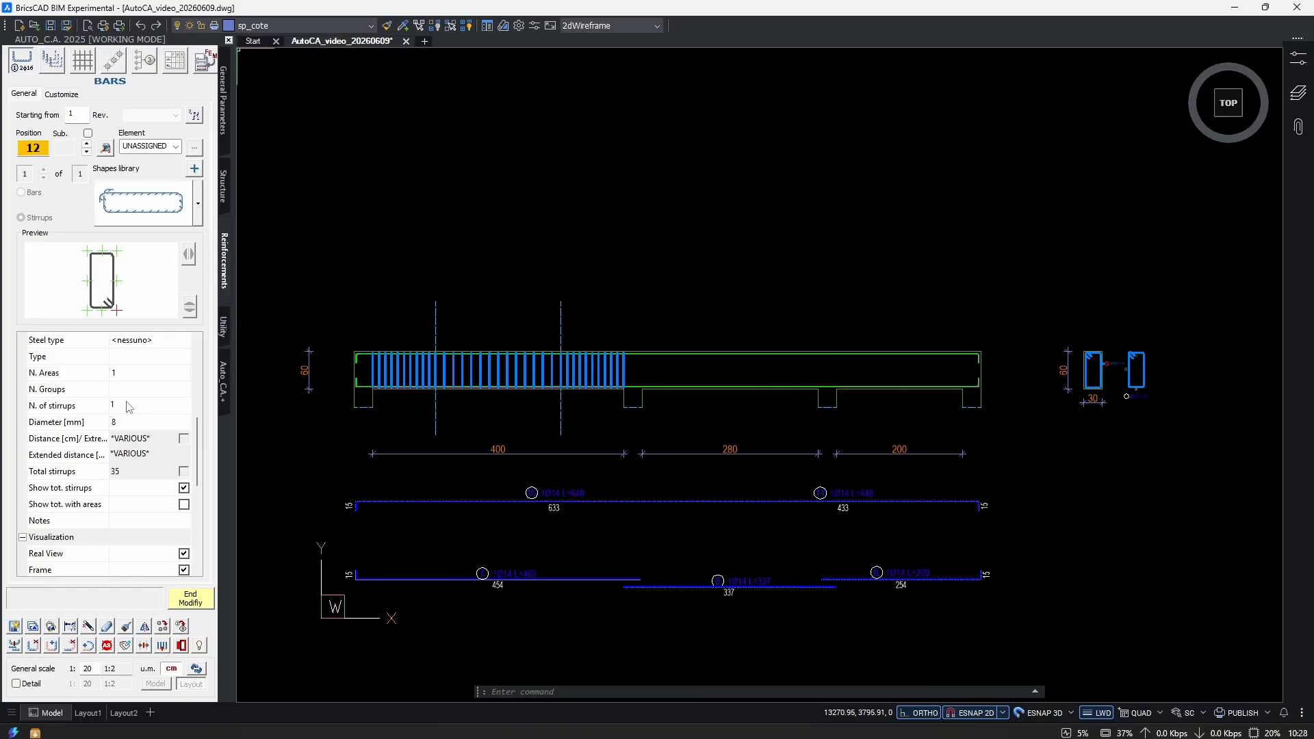
click(198, 601)
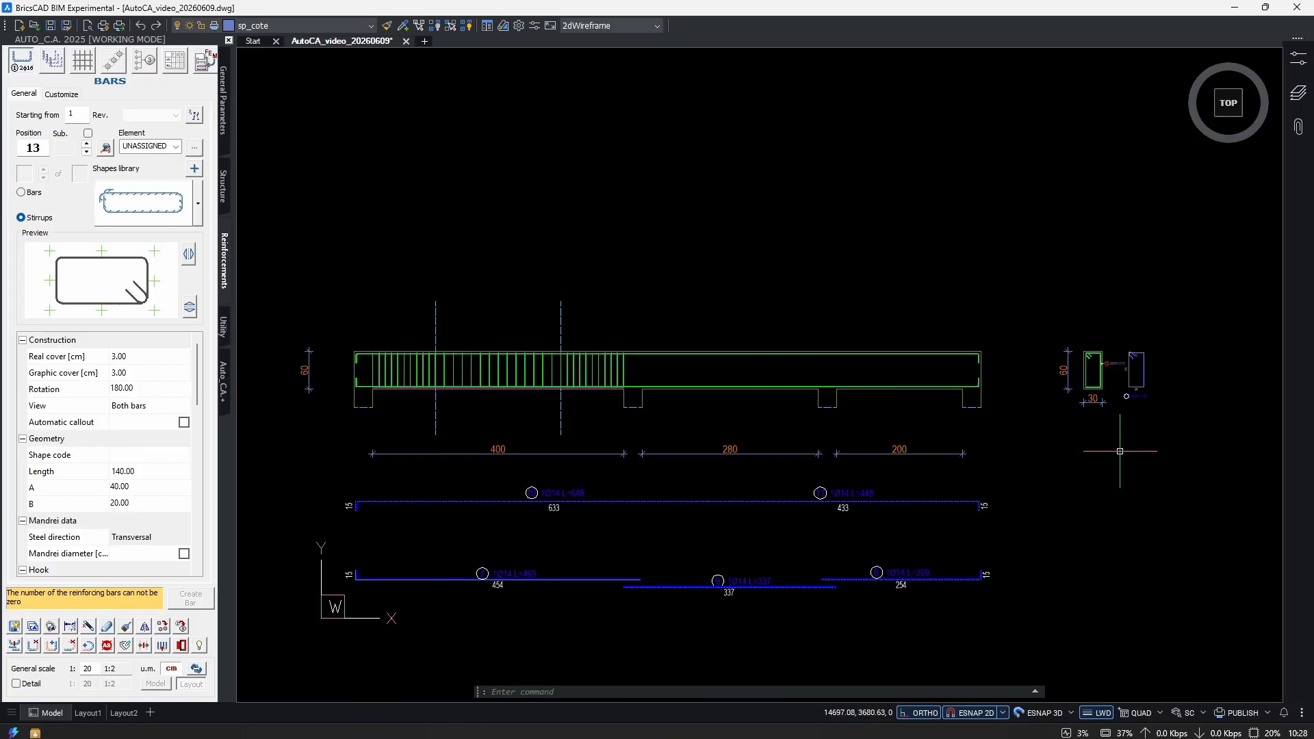
Create a bar series callout from the first span's stirrup generating line and place it above the beam.
scroll(661, 394, up, 2)
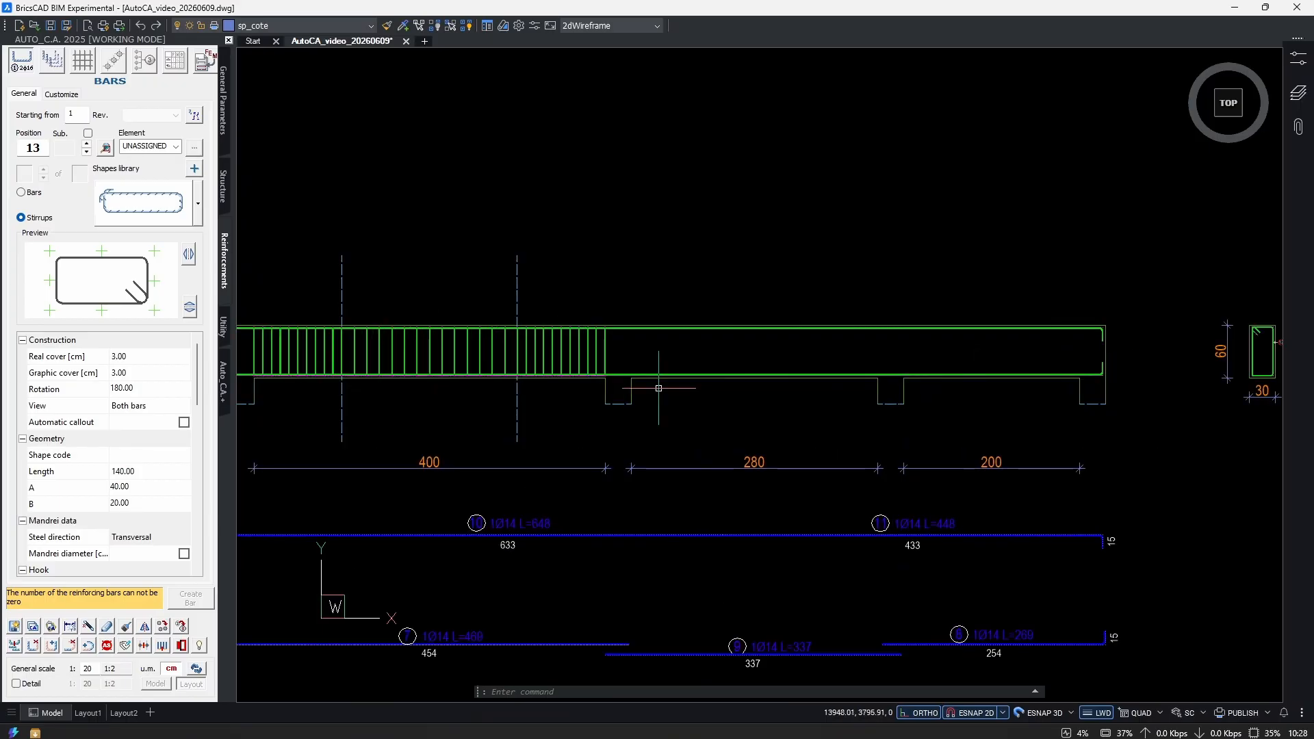
scroll(792, 420, down, 1)
ctrl+scroll(568, 446, up, 5)
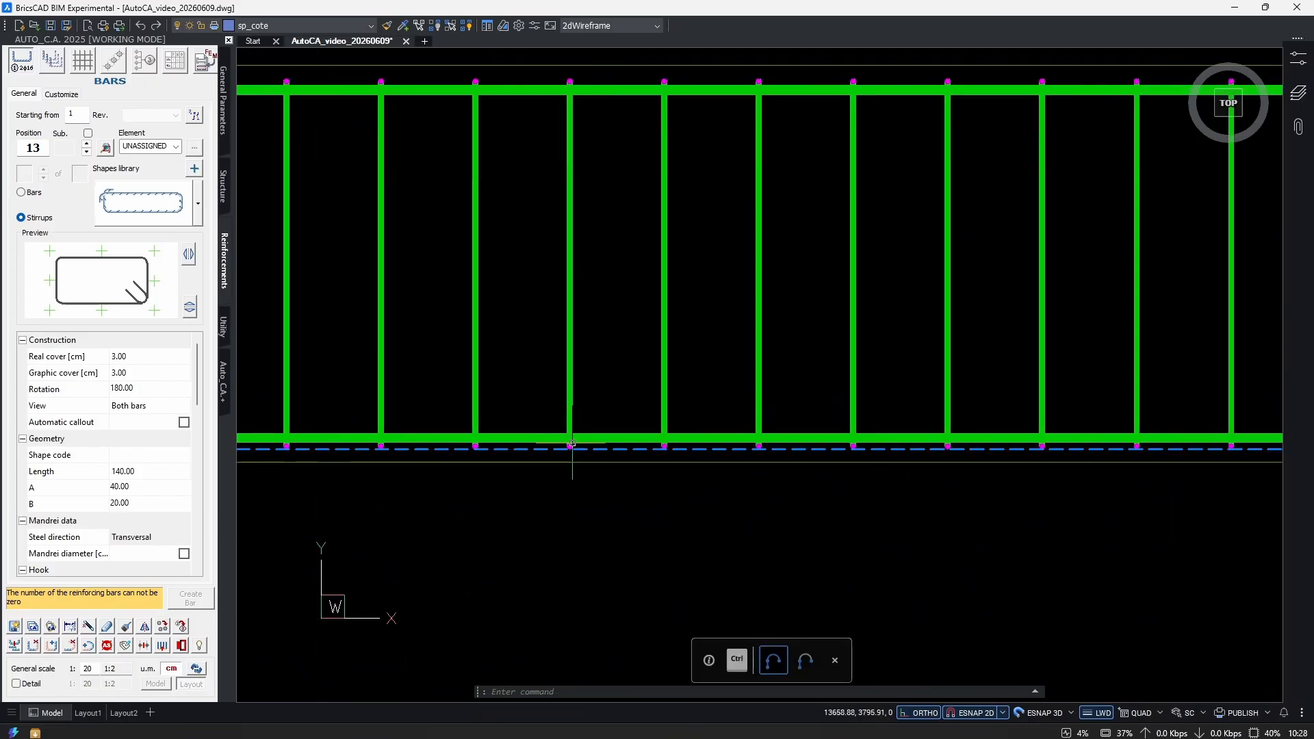
ctrl+scroll(603, 442, down, 4)
ctrl+scroll(749, 466, up, 3)
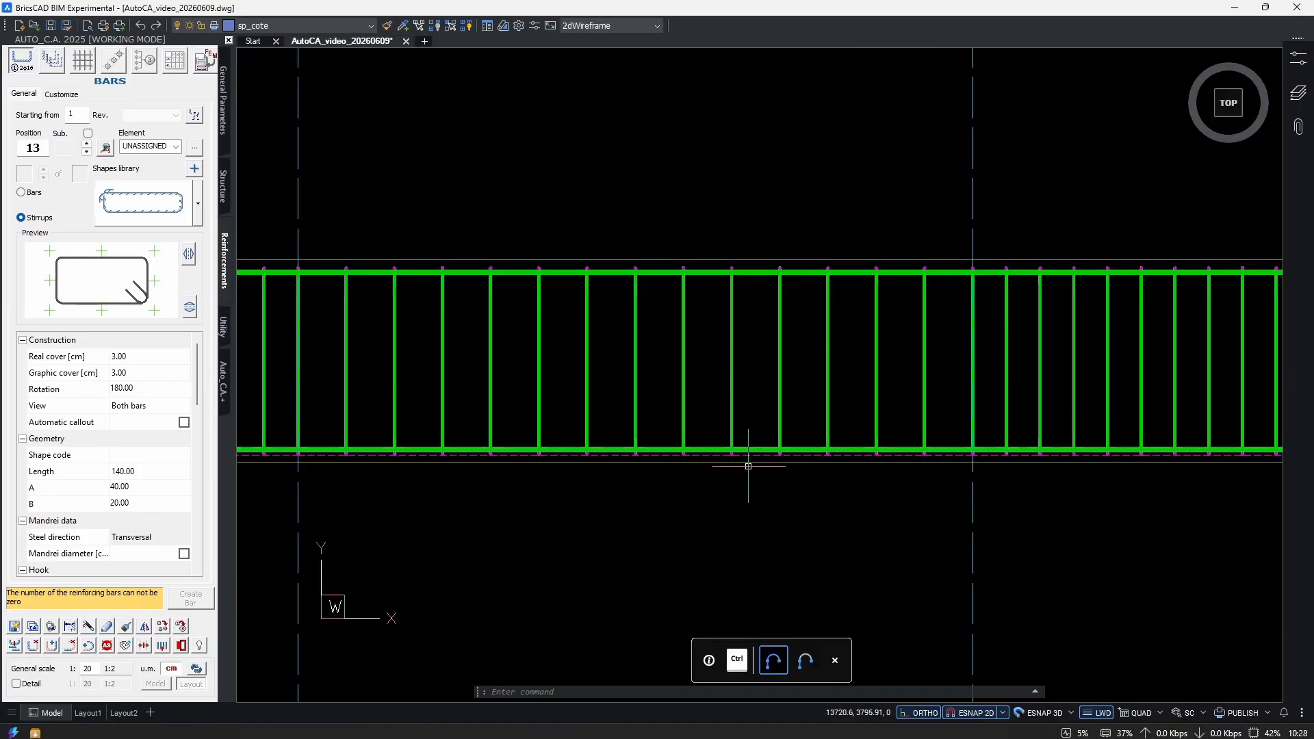
ctrl+scroll(748, 466, up, 1)
click(708, 454)
right_click(708, 453)
mouse_move(844, 423)
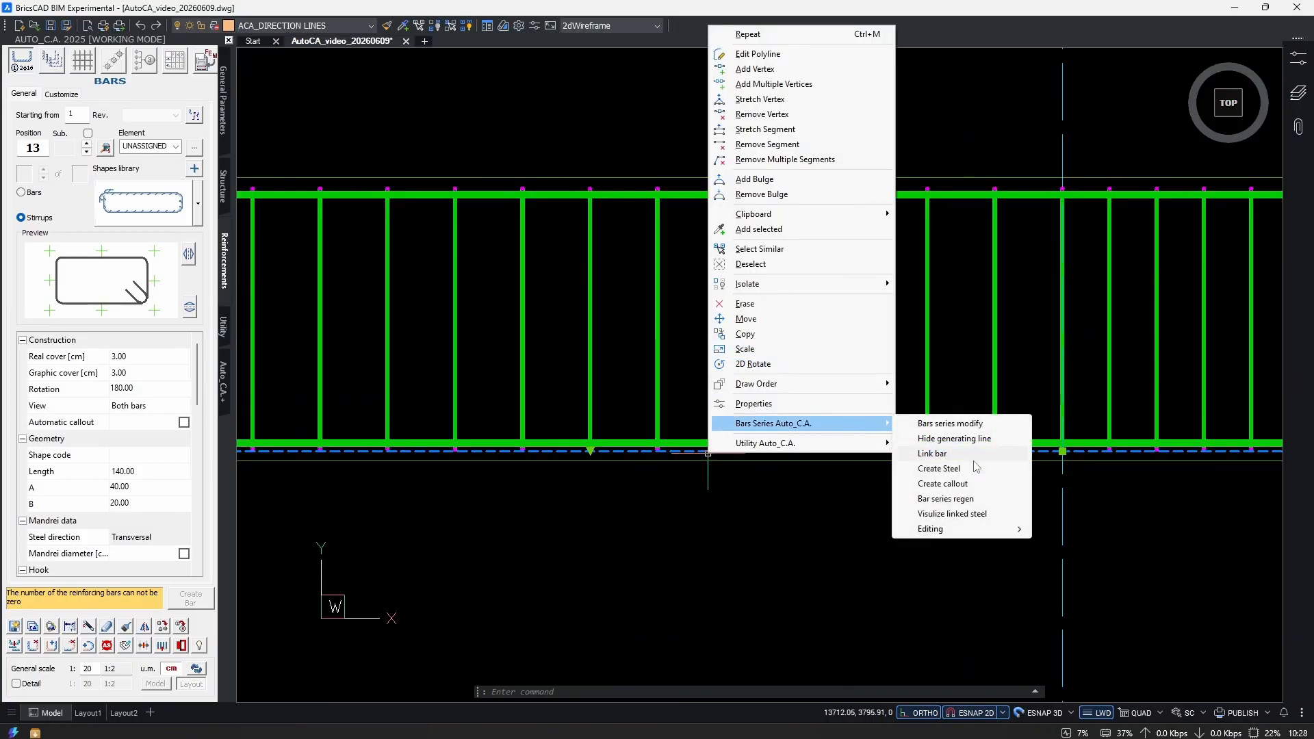
click(972, 484)
ctrl+scroll(685, 568, down, 3)
ctrl+scroll(780, 556, up, 2)
drag(825, 514, 804, 548)
drag(582, 523, 483, 274)
key(Escape)
Edit the first span's stirrup series callout to show the position number with its box.
middle_drag(813, 342, 814, 383)
scroll(684, 301, up, 1)
text(ed)
click(700, 297)
click(653, 353)
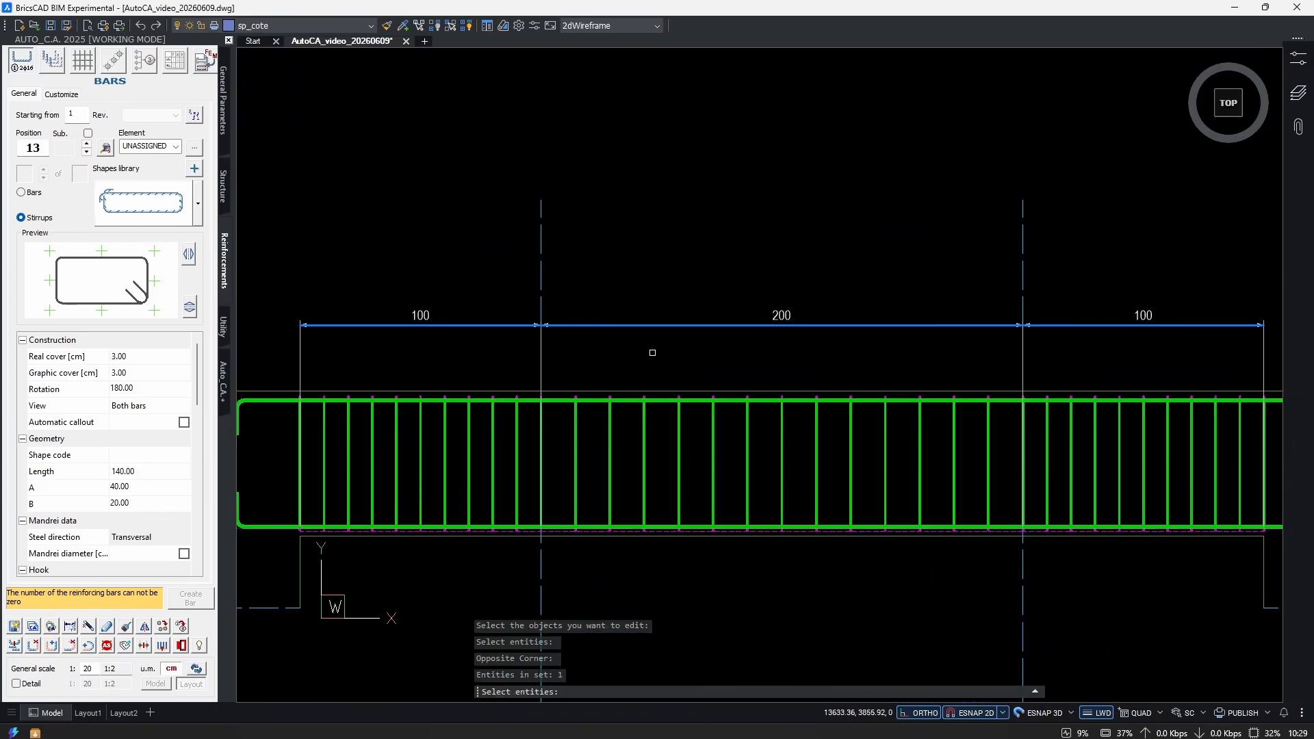
key(Return)
click(176, 483)
click(177, 499)
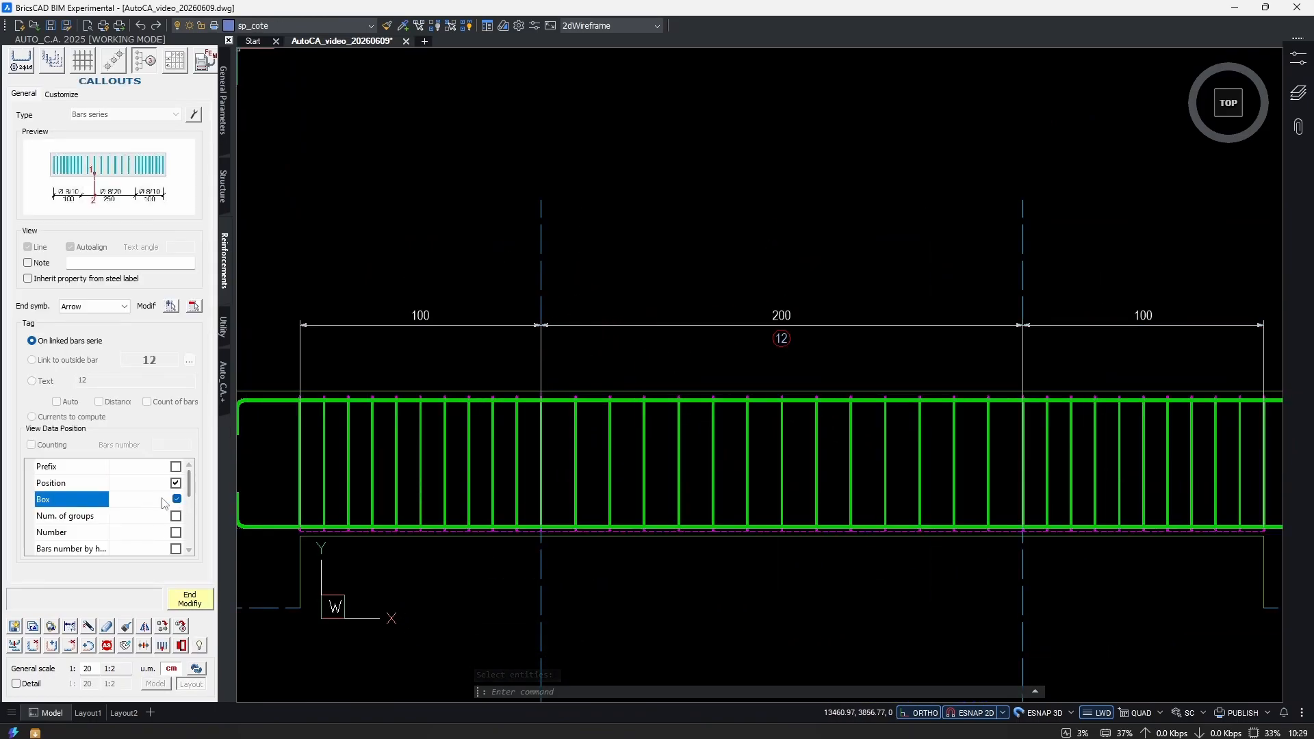
Add the number from series, diameter and distance to the series callout and finish the modification.
click(176, 534)
scroll(168, 541, down, 1)
click(176, 532)
scroll(183, 534, down, 1)
click(176, 499)
click(177, 516)
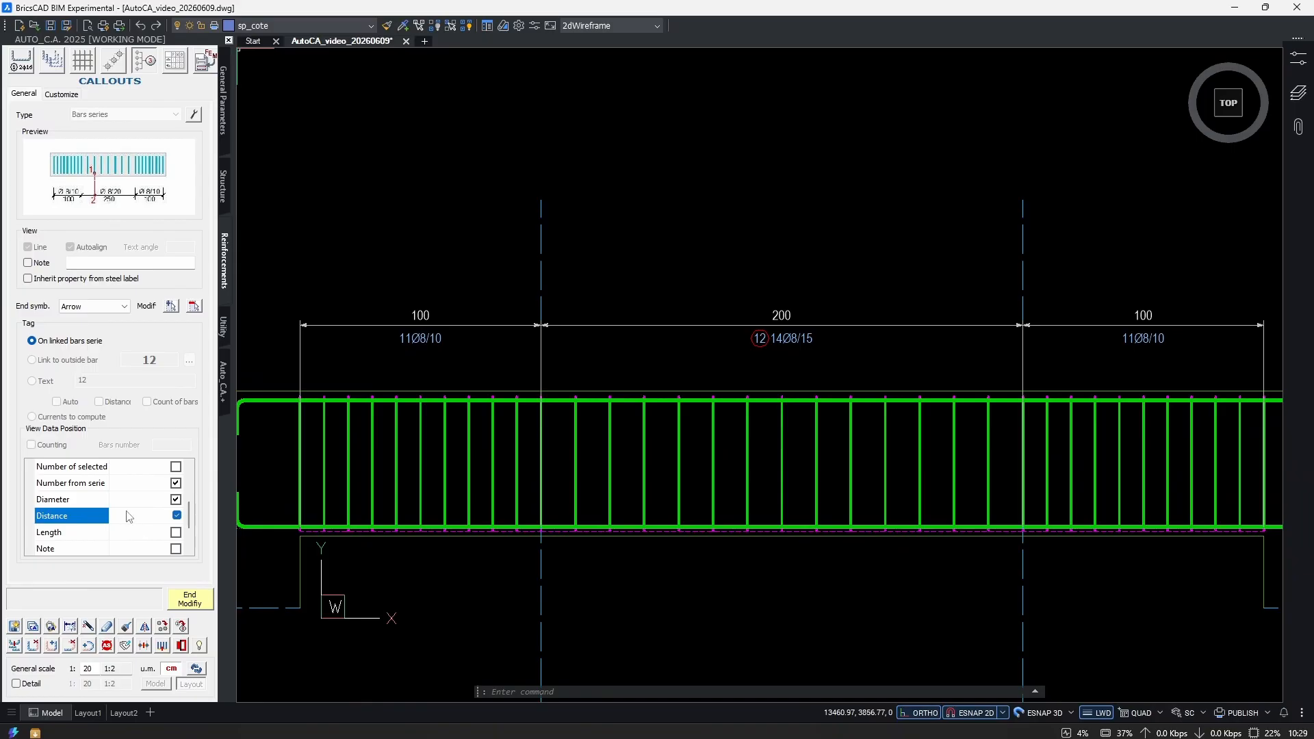
click(190, 599)
Examine the series callout by selecting the dimension and label of each stirrup zone in turn.
middle_drag(968, 357, 716, 358)
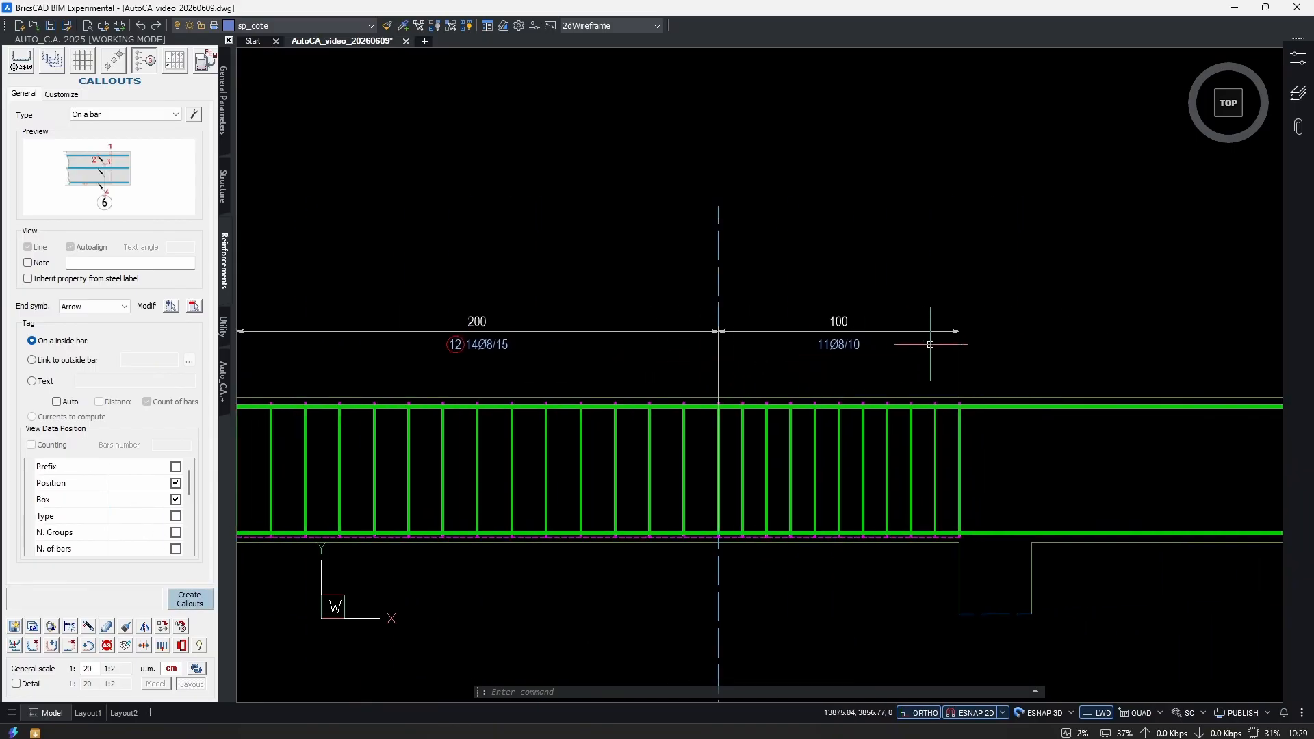
scroll(928, 356, up, 3)
click(852, 262)
click(629, 376)
scroll(890, 348, down, 3)
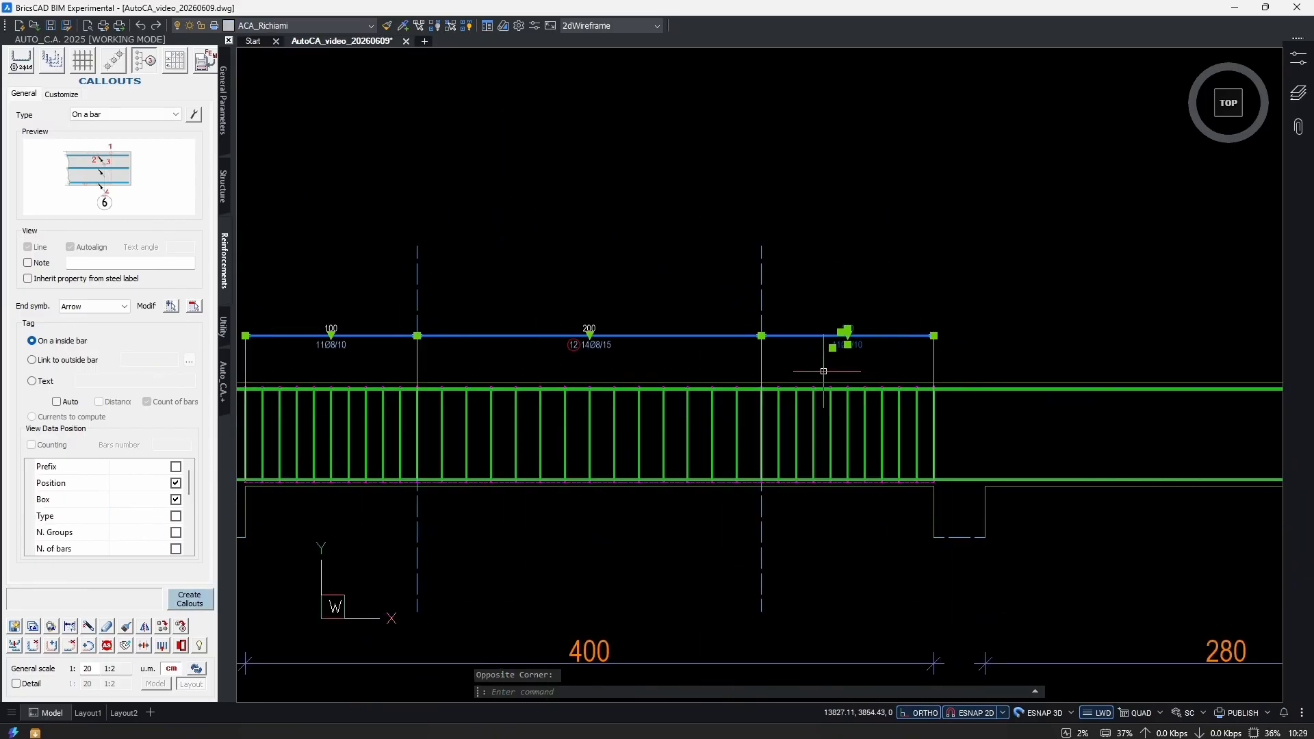
scroll(514, 327, up, 2)
key(Escape)
click(775, 302)
click(615, 395)
middle_drag(268, 394, 737, 387)
key(Escape)
click(698, 304)
click(603, 384)
scroll(372, 335, down, 3)
key(Escape)
middle_drag(848, 382, 868, 328)
scroll(758, 312, up, 2)
scroll(843, 372, down, 2)
key(Escape)
key(Escape)
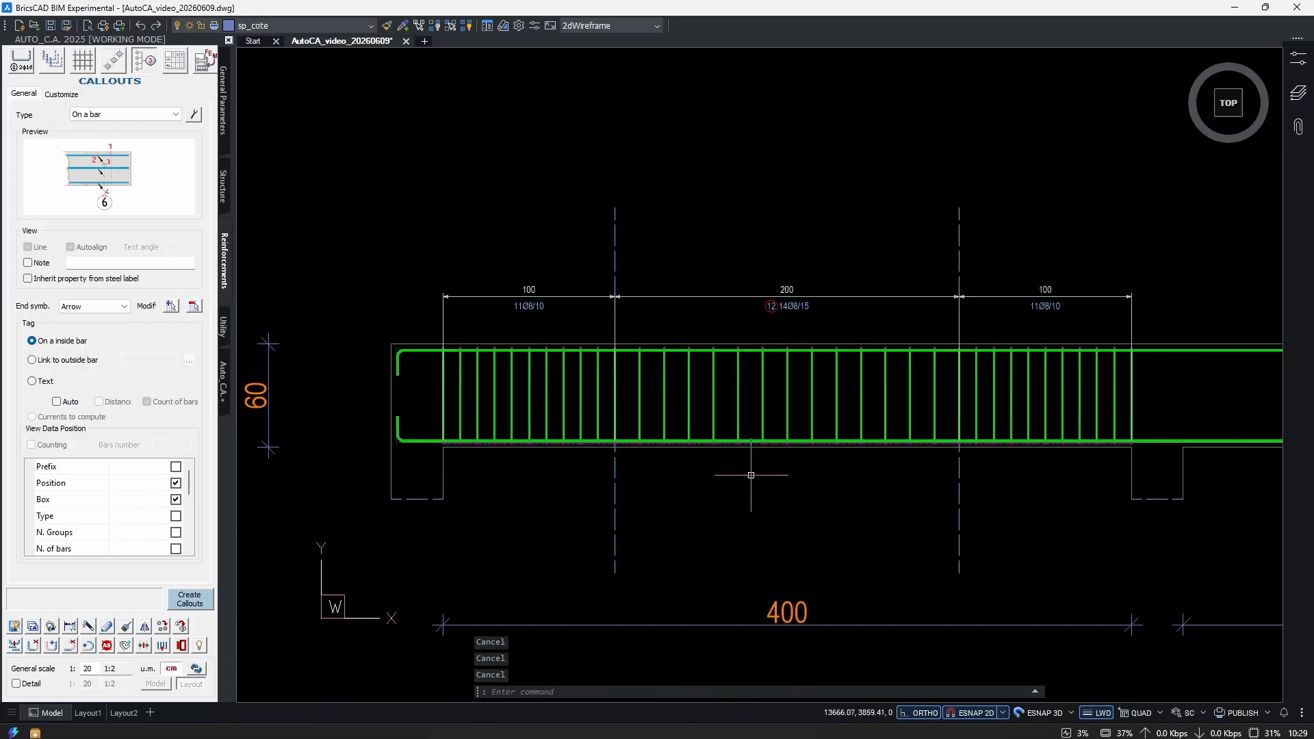
Copy the first span's stirrup series with Copy Elements to the start of the 280 cm span.
text(COP)
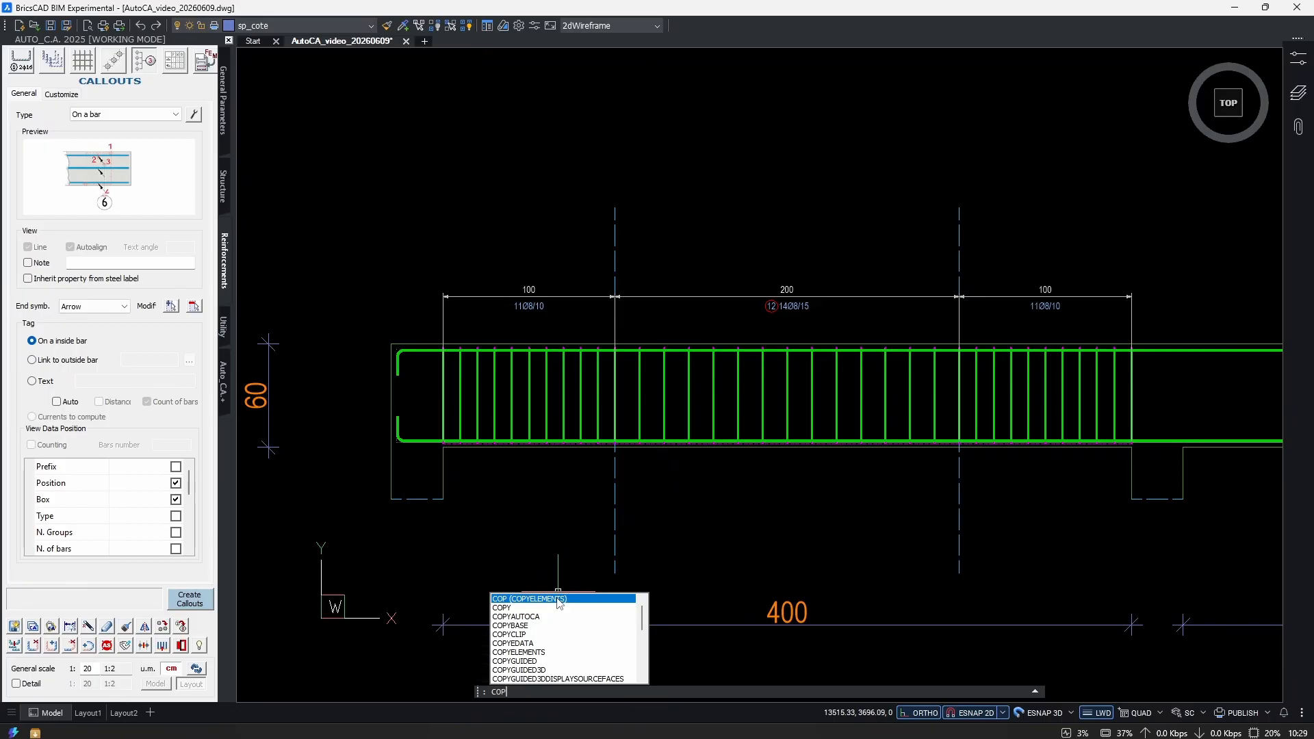
key(Return)
scroll(588, 445, up, 8)
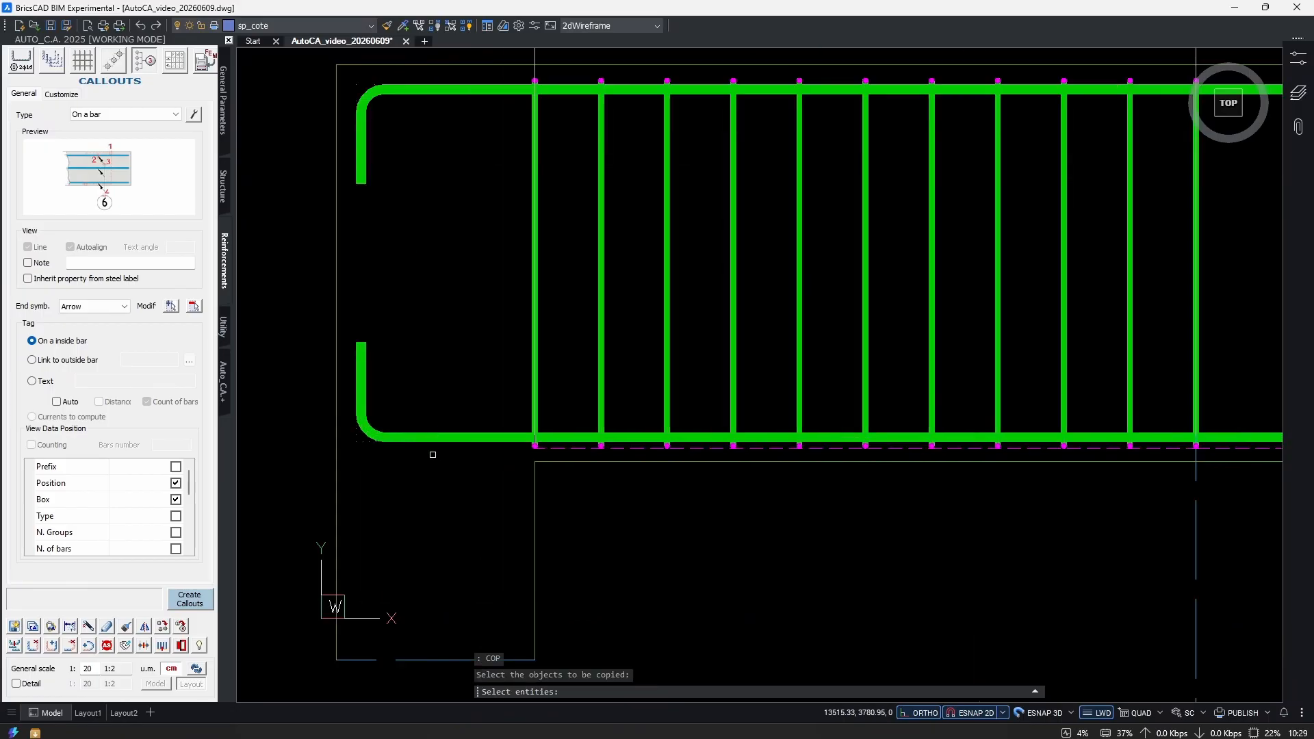
click(587, 444)
scroll(580, 458, down, 5)
scroll(586, 490, up, 4)
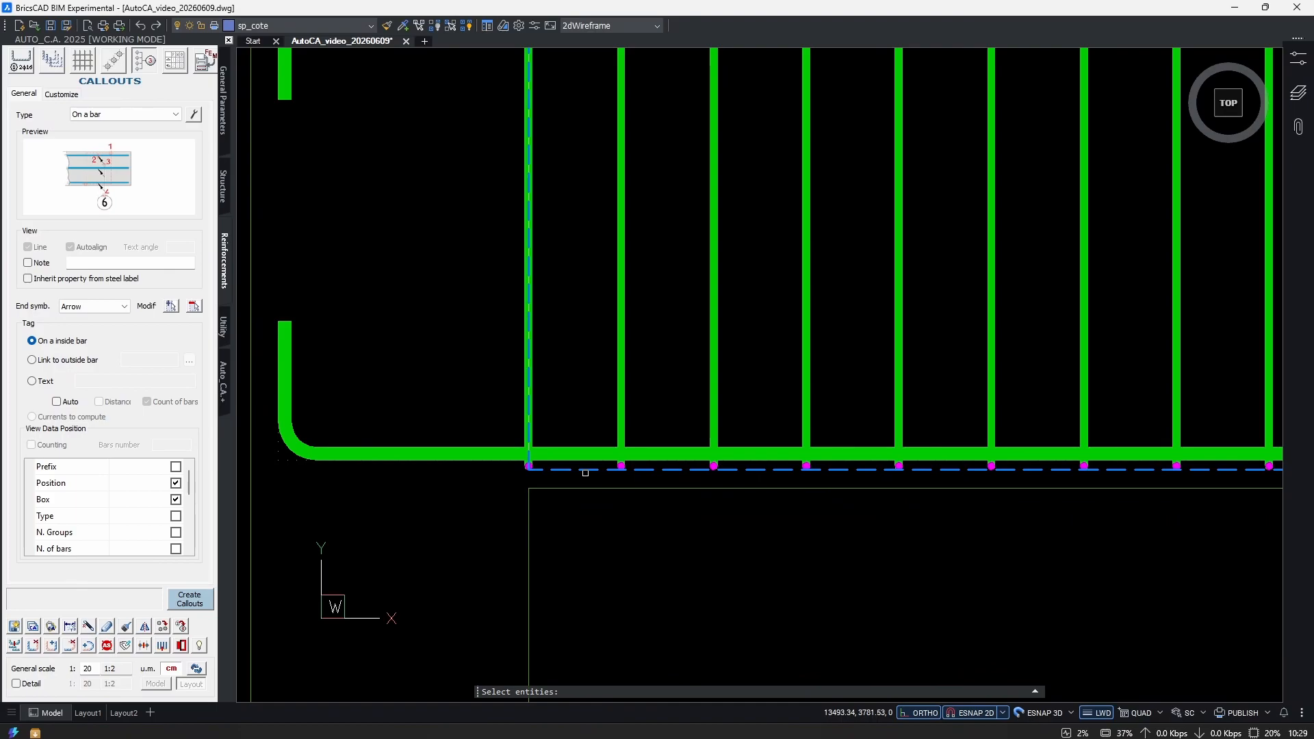
click(585, 471)
click(528, 488)
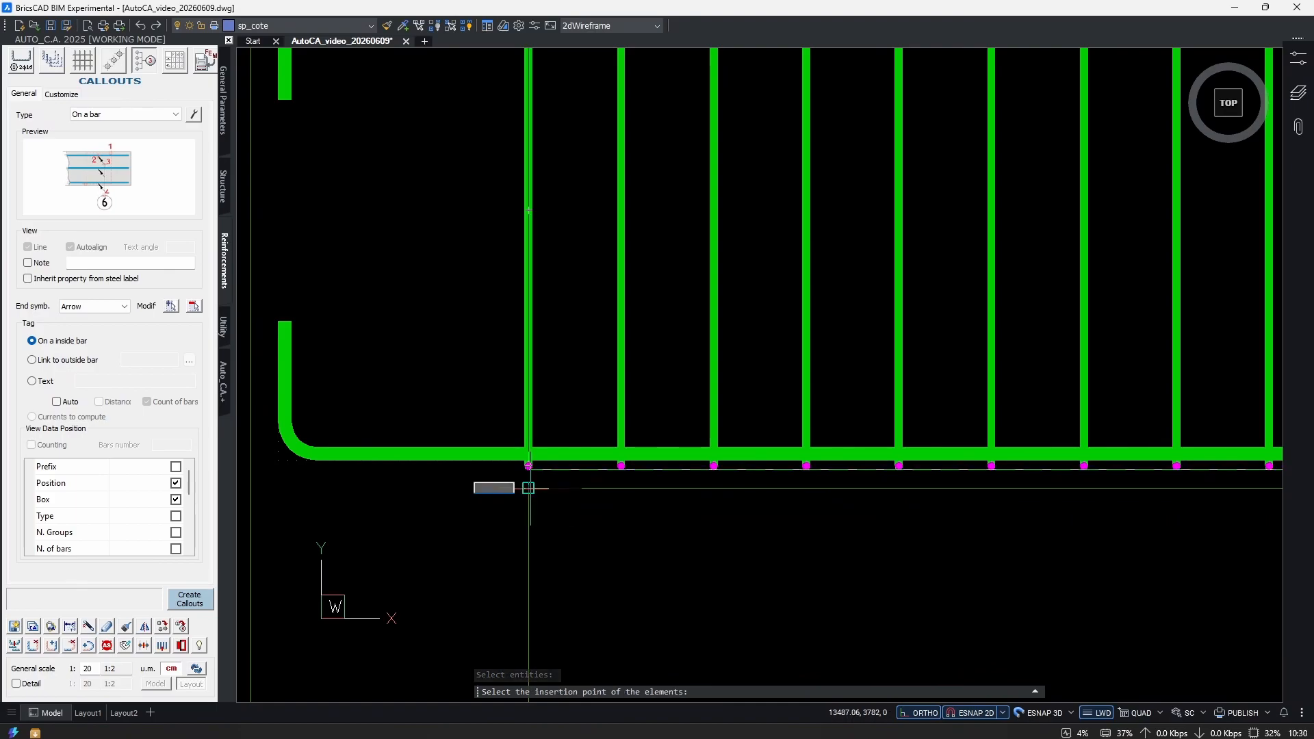
scroll(529, 488, up, 6)
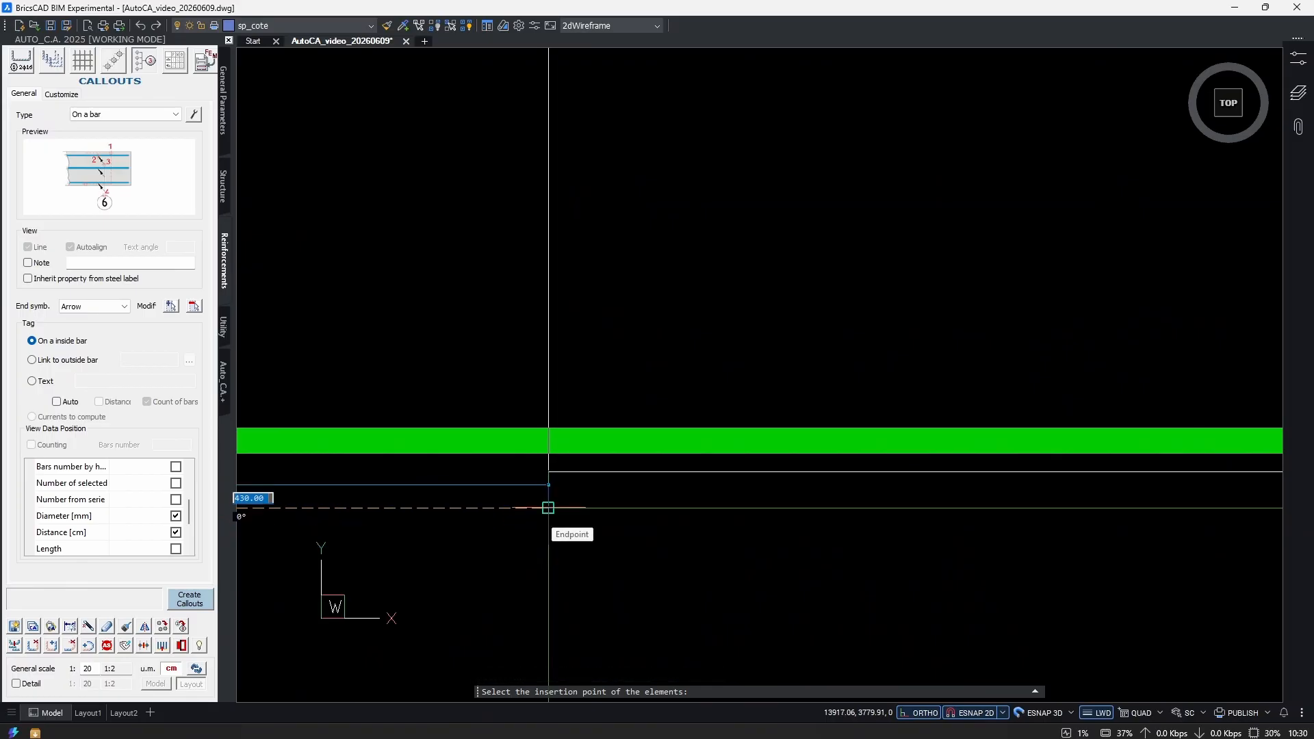
click(548, 508)
scroll(657, 508, down, 6)
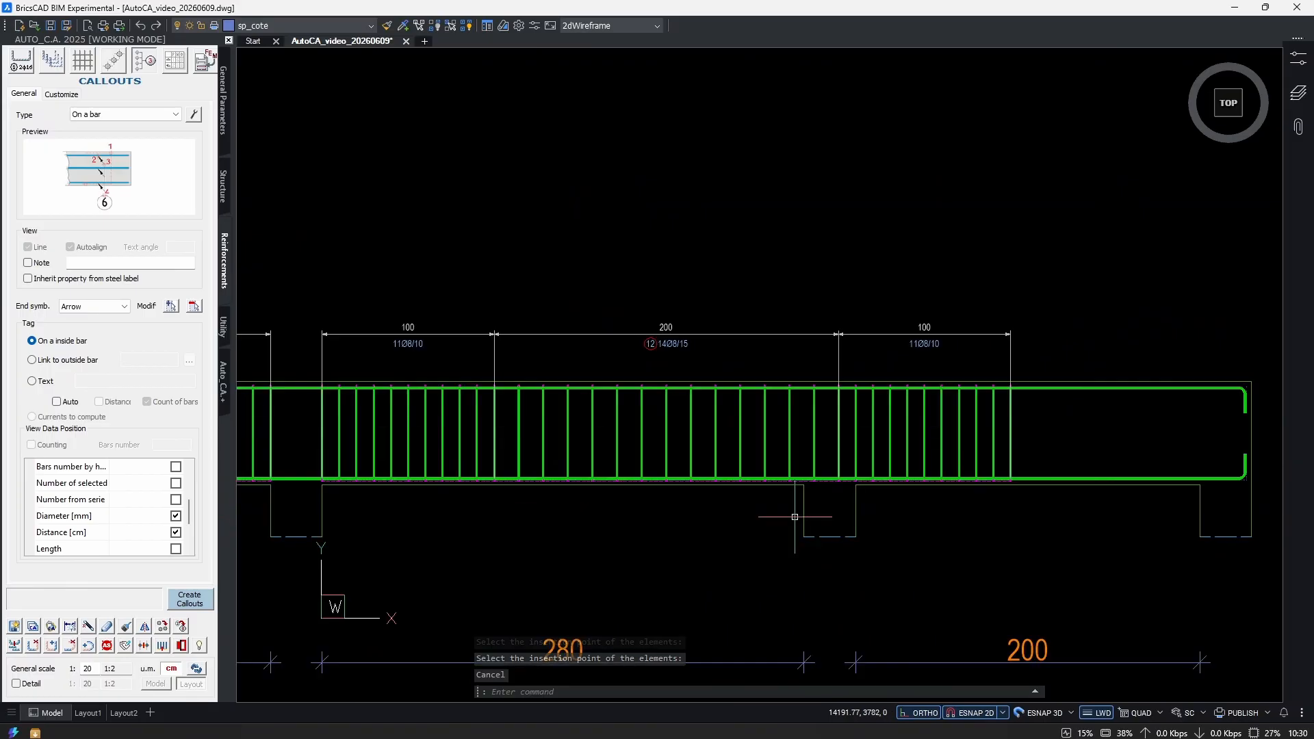
key(Escape)
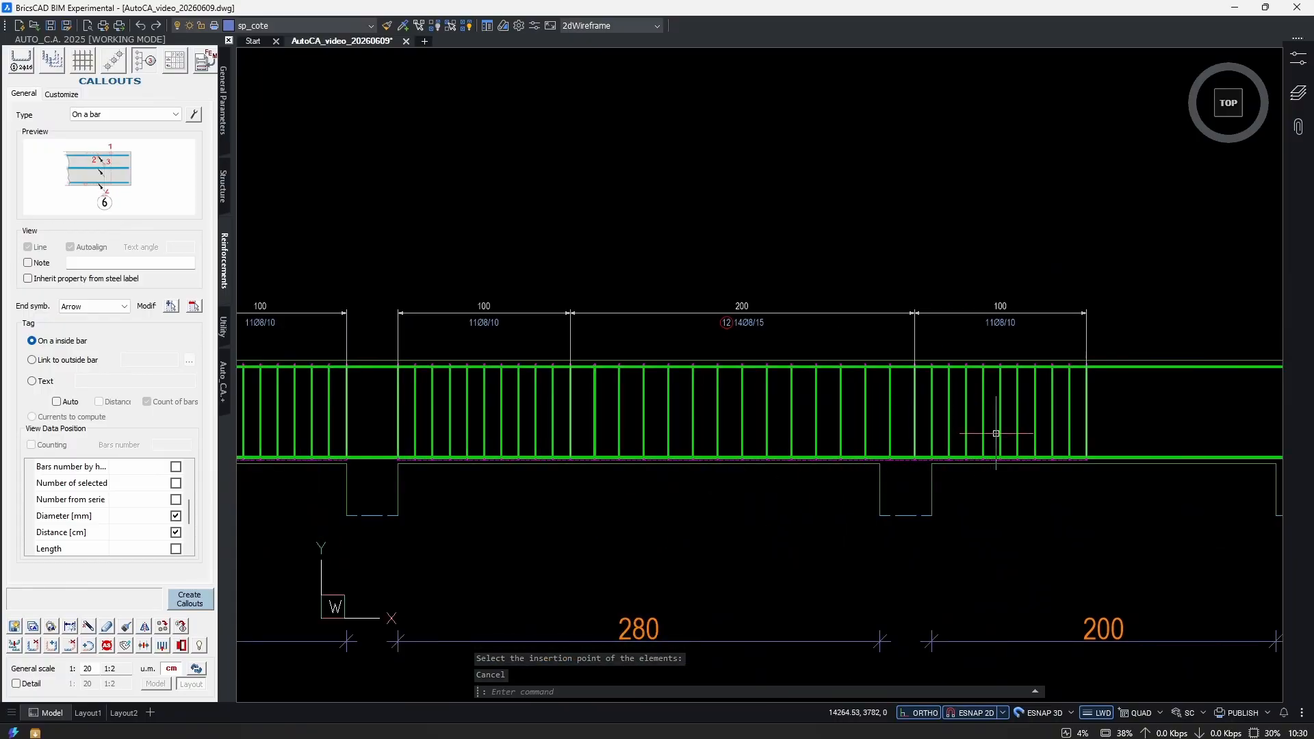
Stretch the copied series' last 100 cm zone back to the second span's far support, shortening the middle zone to 80 cm.
scroll(969, 476, up, 2)
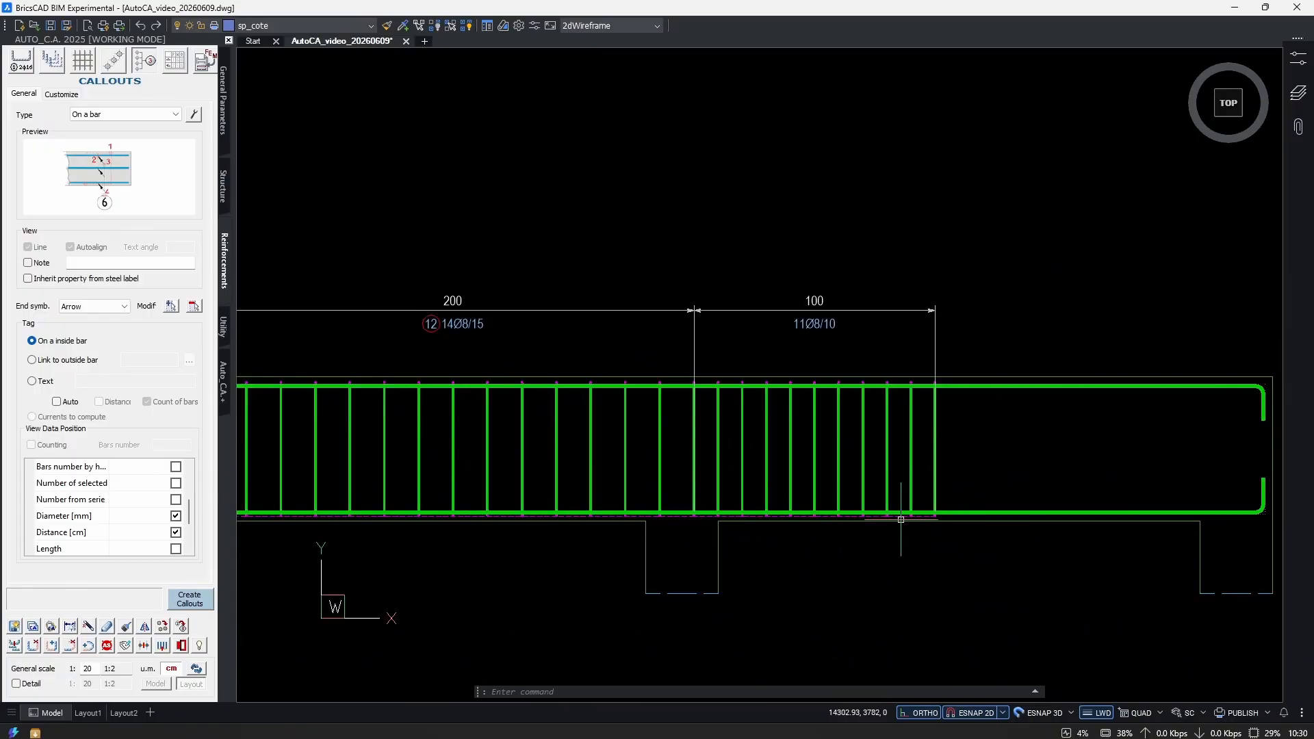
scroll(814, 478, down, 3)
scroll(811, 466, up, 3)
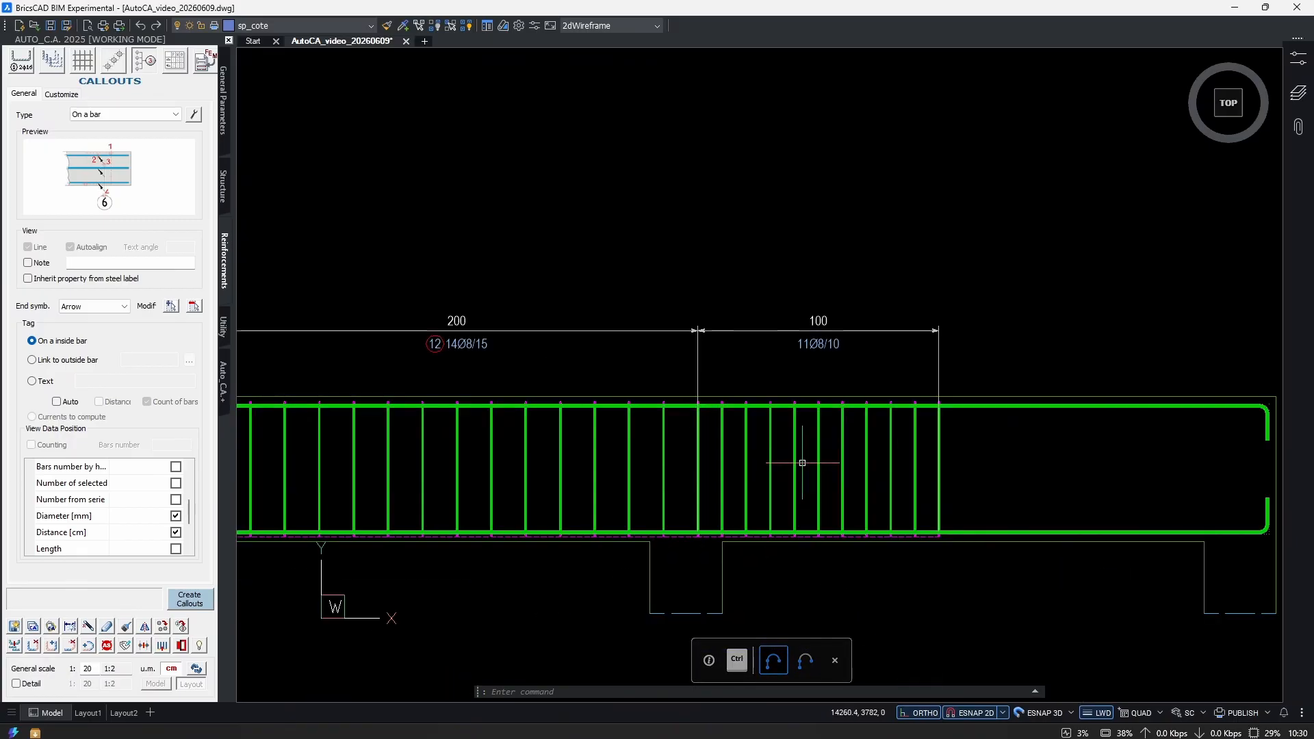
text(s)
key(Return)
click(980, 568)
click(683, 302)
scroll(731, 562, up, 3)
shift+click(734, 528)
shift+click(698, 546)
scroll(724, 529, down, 1)
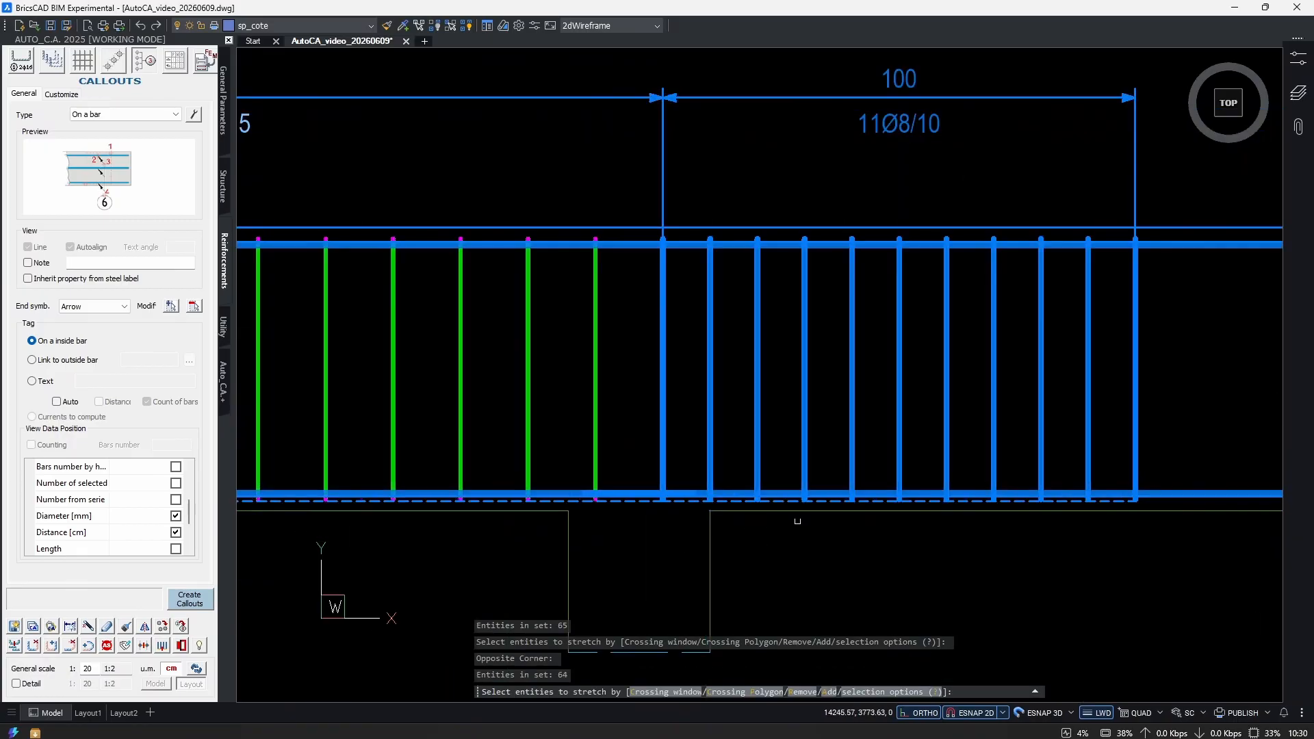
scroll(763, 523, down, 2)
shift+click(986, 543)
shift+click(905, 319)
scroll(766, 526, up, 1)
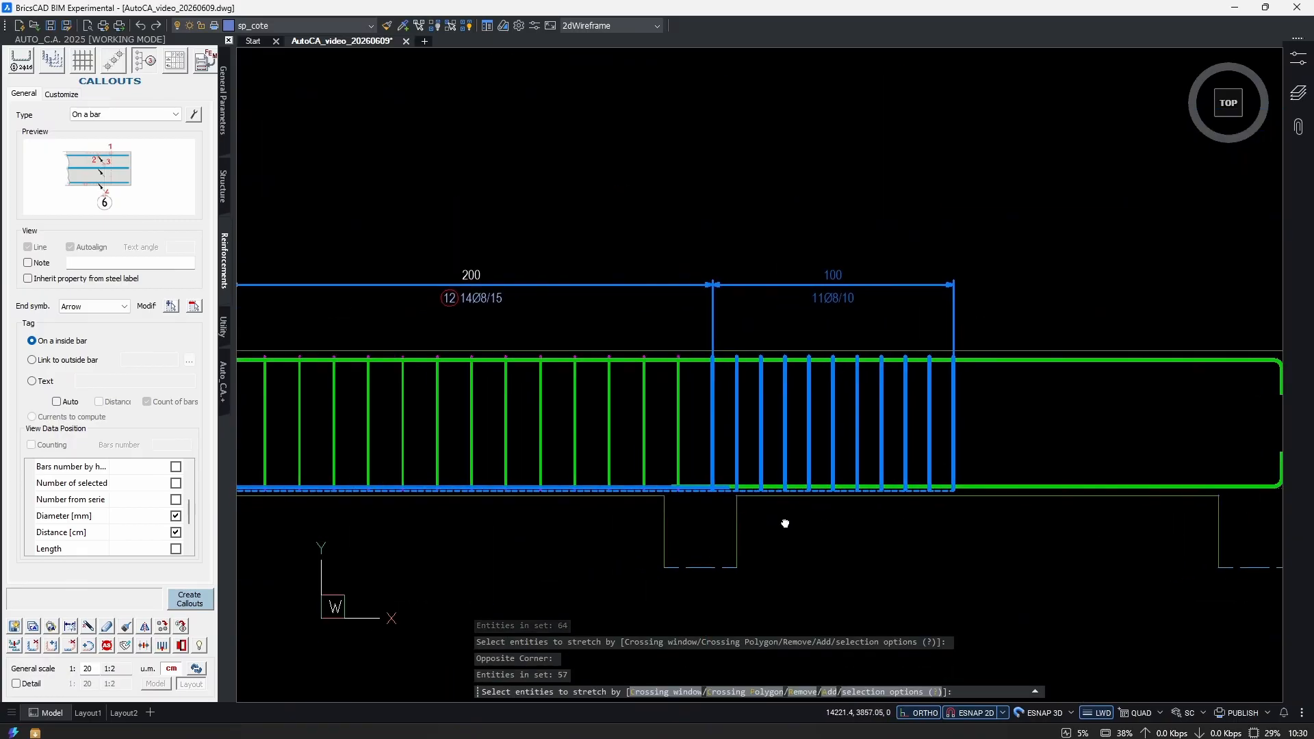
key(Return)
click(953, 491)
scroll(658, 495, up, 6)
click(777, 465)
Stretch the shortened end of the second span's bottom bar back out beyond the support.
scroll(827, 508, down, 7)
scroll(744, 529, up, 1)
scroll(746, 530, down, 4)
scroll(828, 532, up, 3)
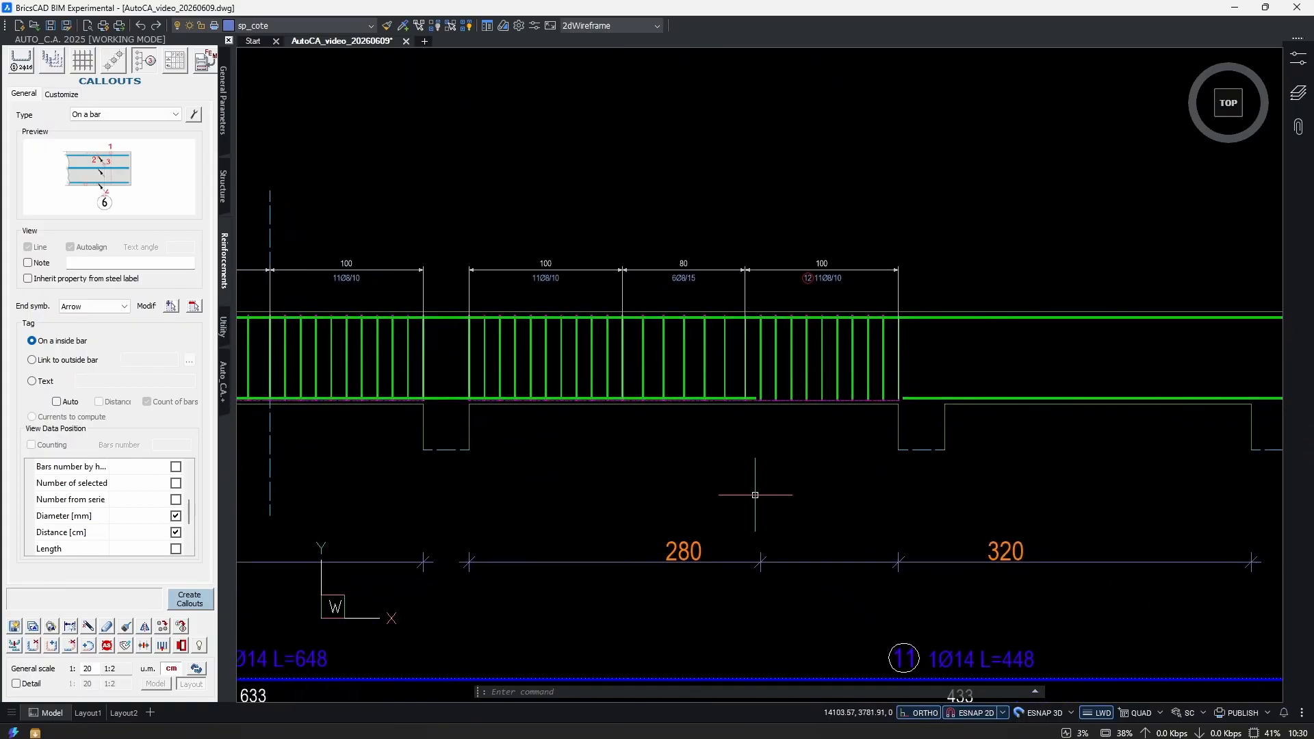
scroll(758, 473, down, 4)
scroll(696, 445, up, 6)
scroll(684, 476, down, 3)
middle_drag(684, 397, 660, 529)
scroll(669, 337, up, 11)
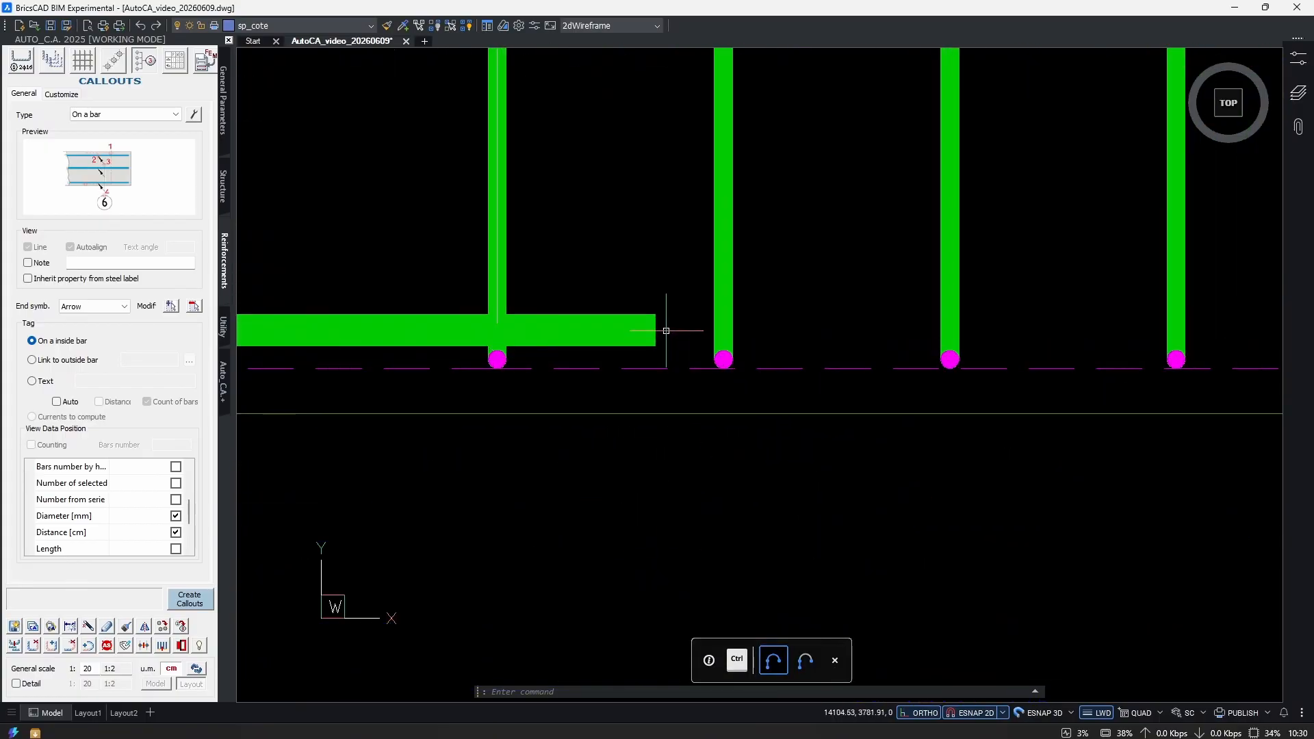
click(646, 360)
scroll(753, 406, down, 3)
scroll(762, 404, down, 5)
scroll(572, 397, up, 8)
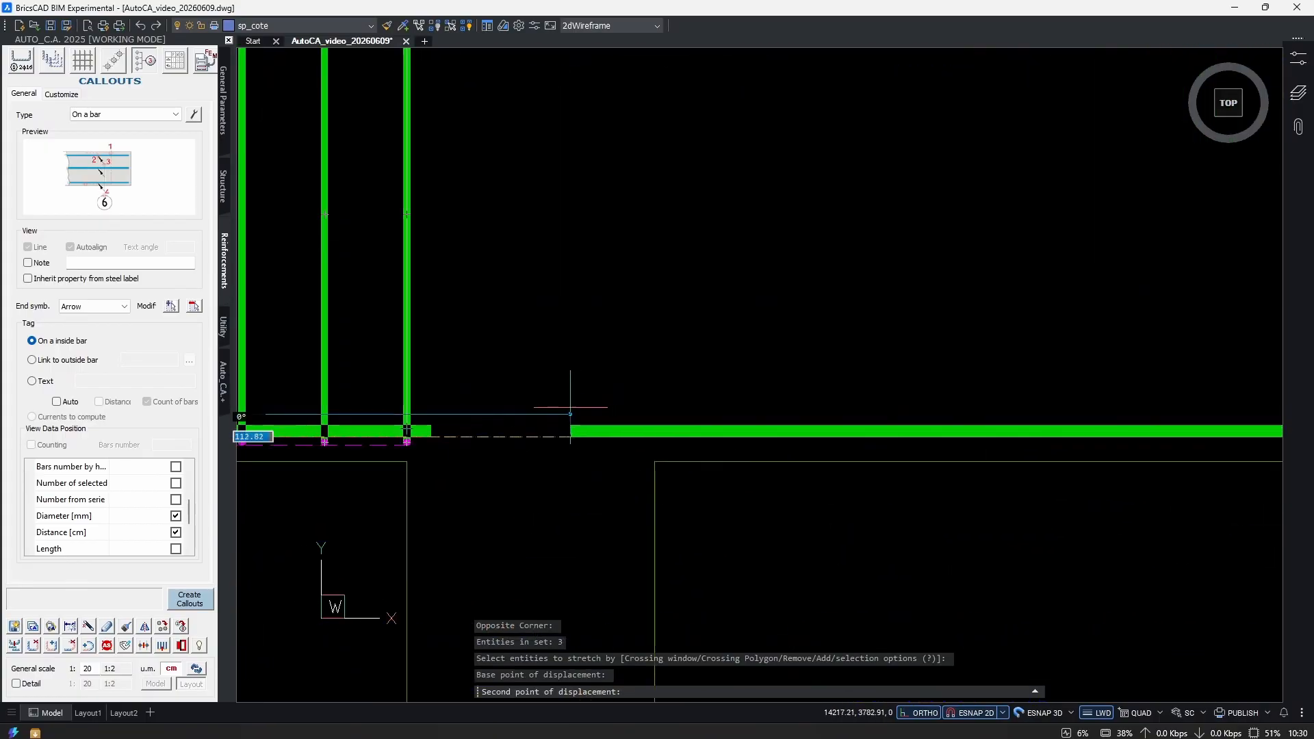
click(719, 470)
scroll(798, 490, down, 8)
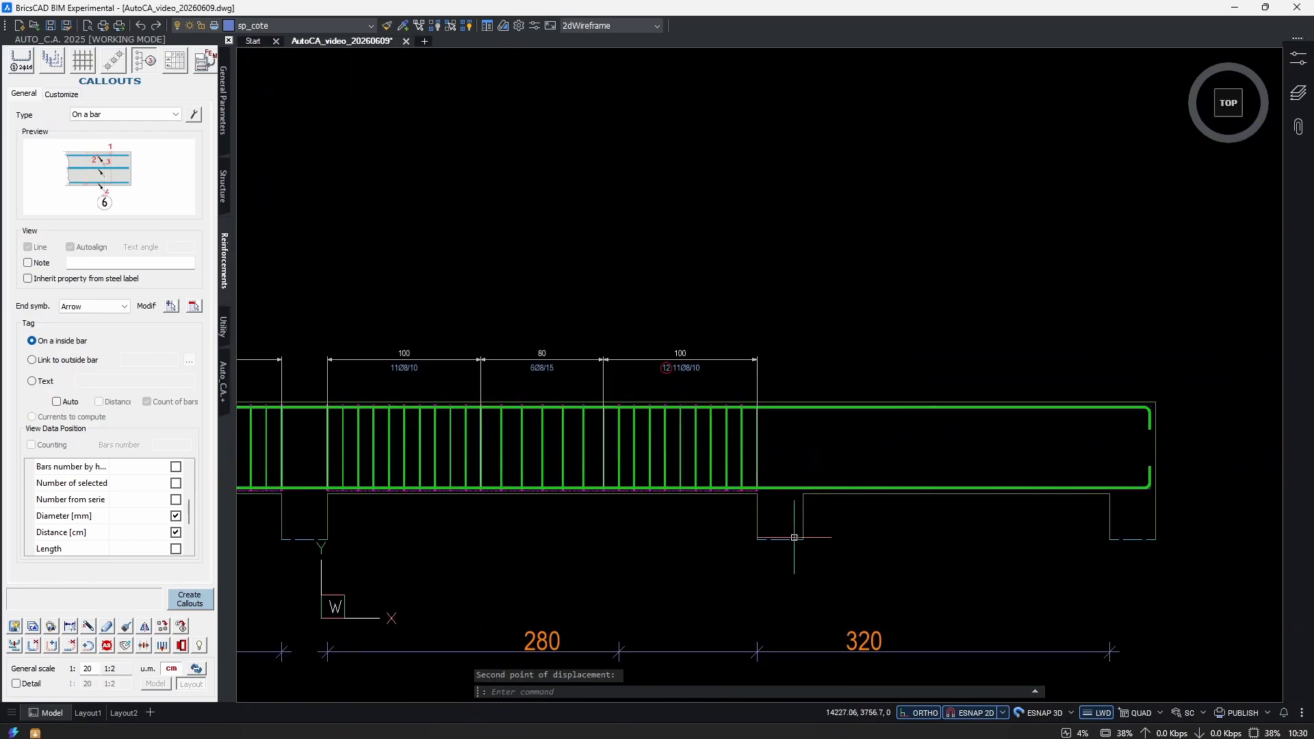
Stretch the boundary between the second span's first two stirrup zones to make them 80 cm and 100 cm long.
scroll(713, 404, up, 2)
key(Escape)
text(s)
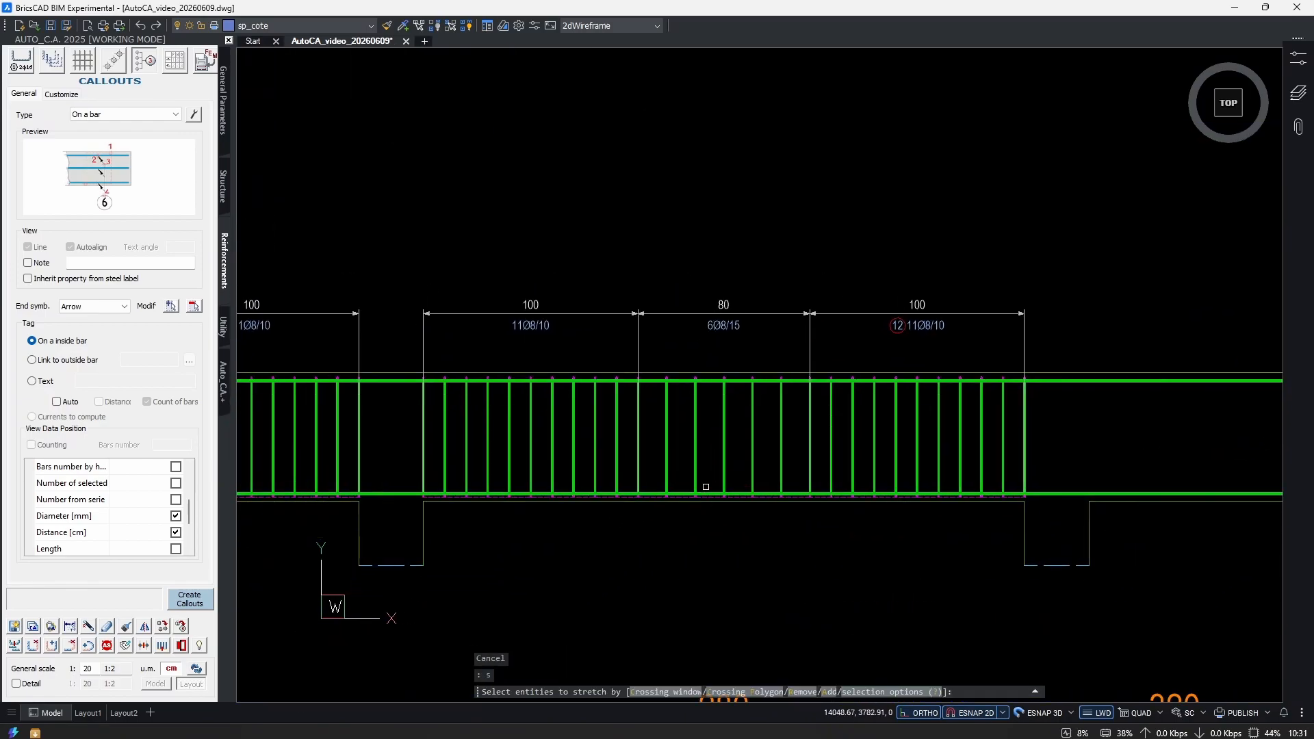
key(Return)
click(654, 537)
click(628, 267)
scroll(633, 410, up, 2)
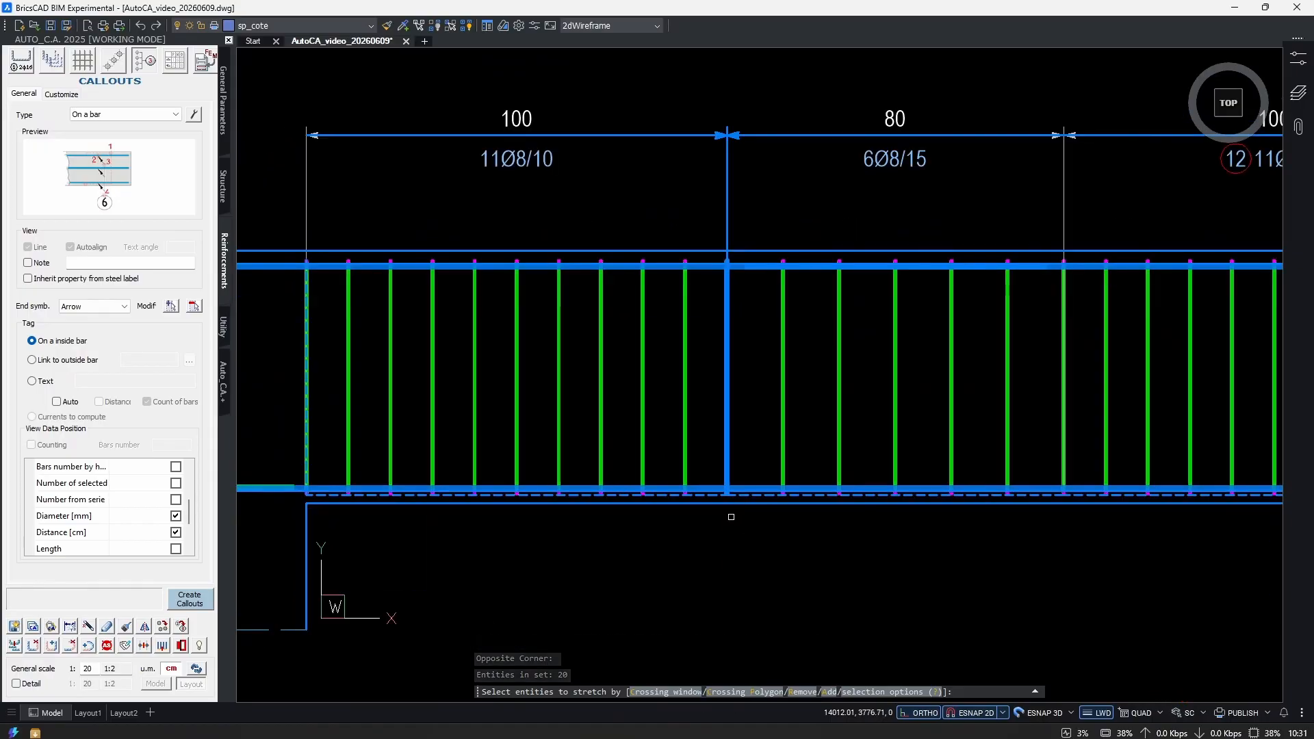
key(Return)
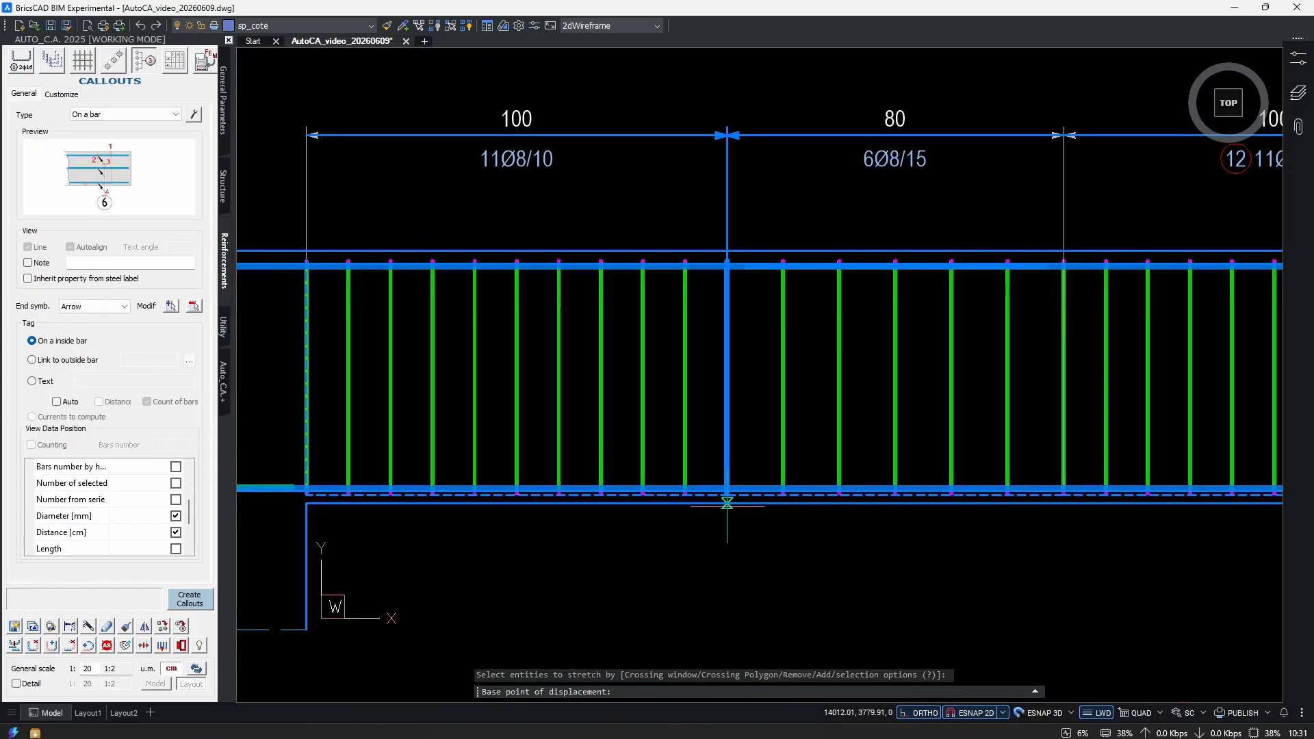
click(726, 505)
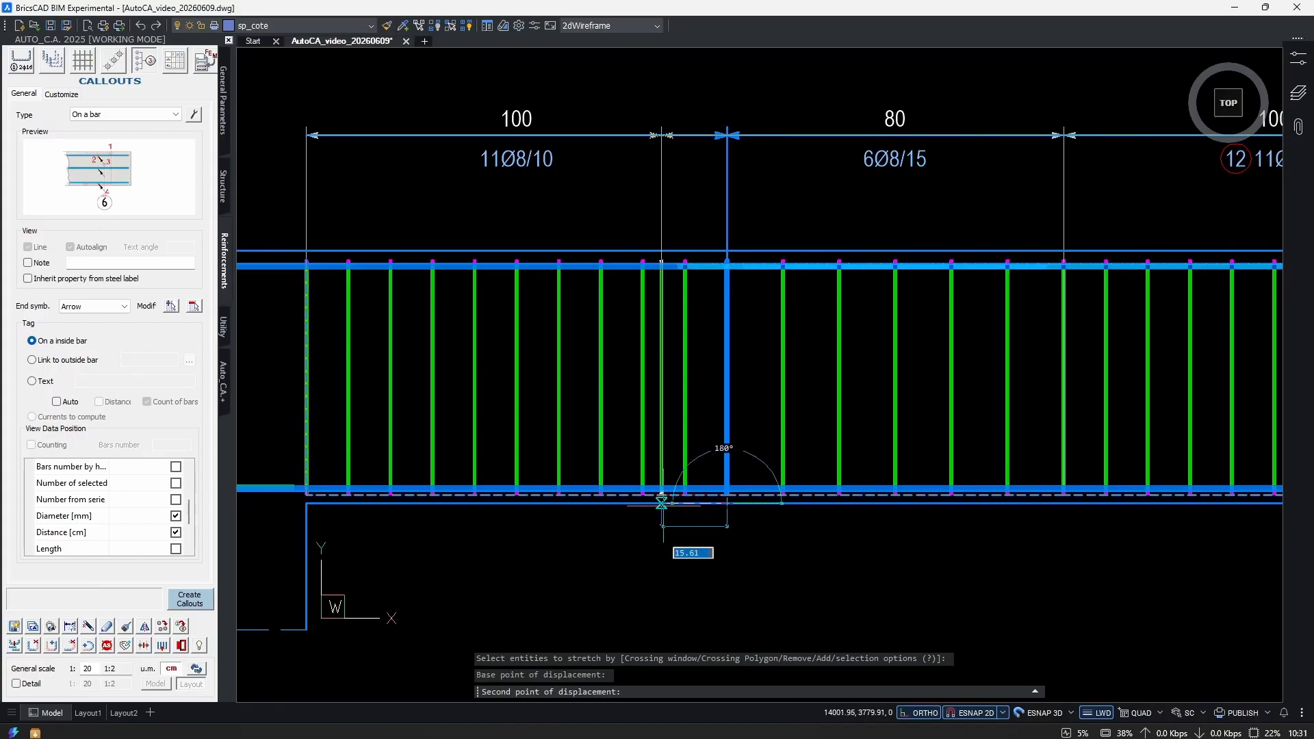
click(620, 518)
scroll(530, 370, up, 3)
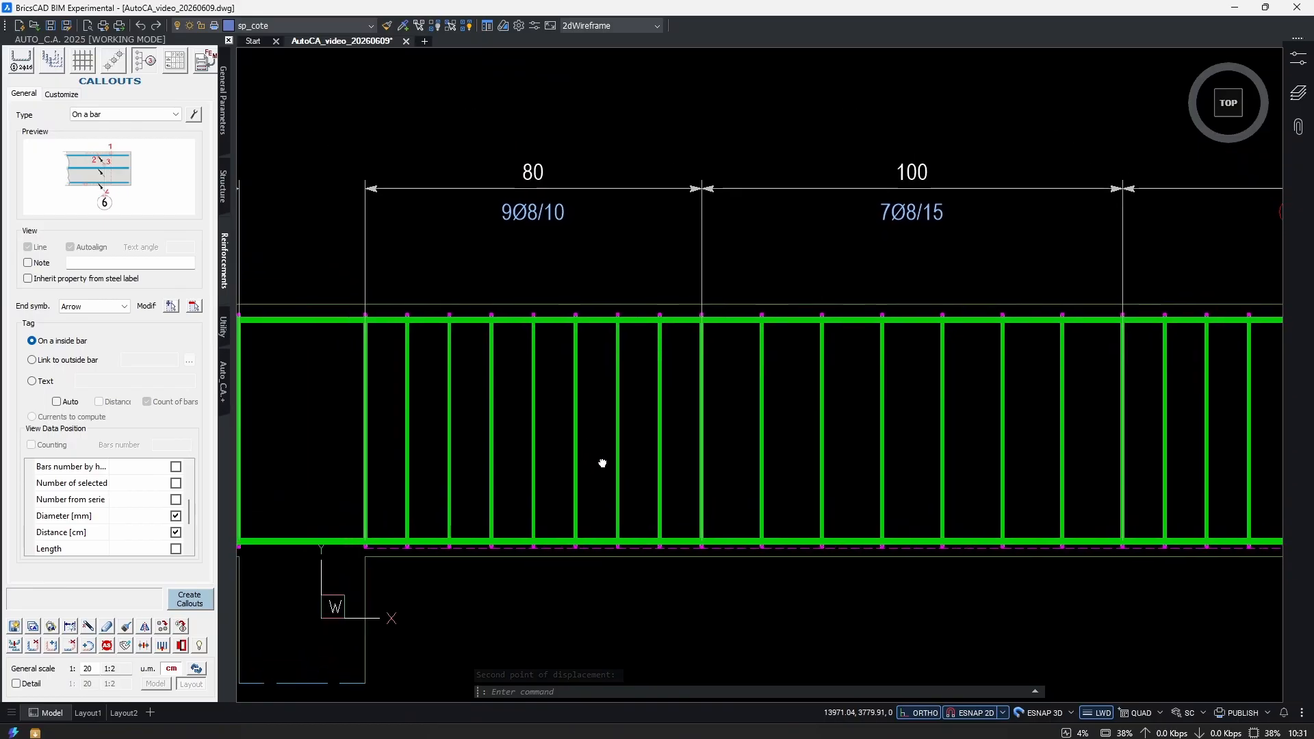
Stretch the boundary between the second span's last two stirrup zones to make them 120 cm and 80 cm long.
click(581, 152)
key(Escape)
text(s)
key(Return)
scroll(681, 363, down, 3)
scroll(625, 343, up, 4)
click(647, 589)
click(624, 196)
scroll(640, 446, up, 3)
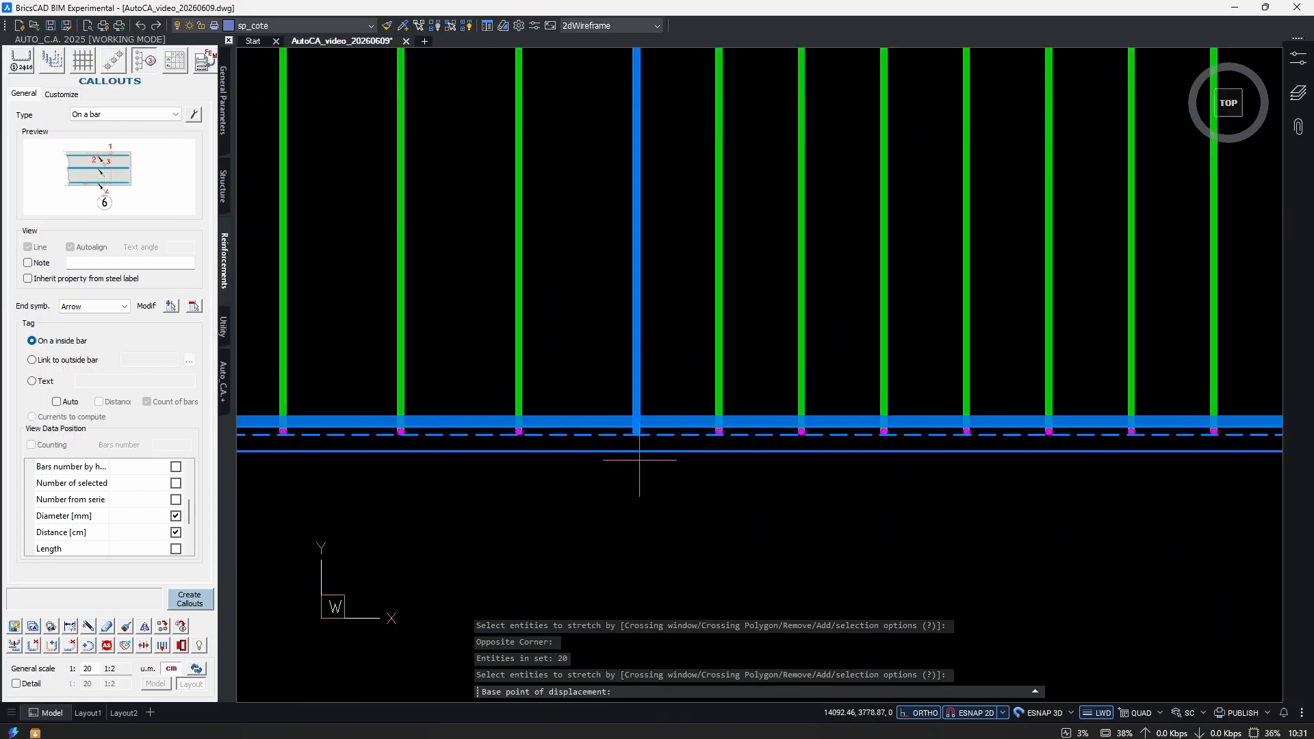
key(Escape)
key(Escape)
scroll(807, 471, down, 3)
Copy the second span's stirrup series with Copy Elements to the start of the third span.
text(cop)
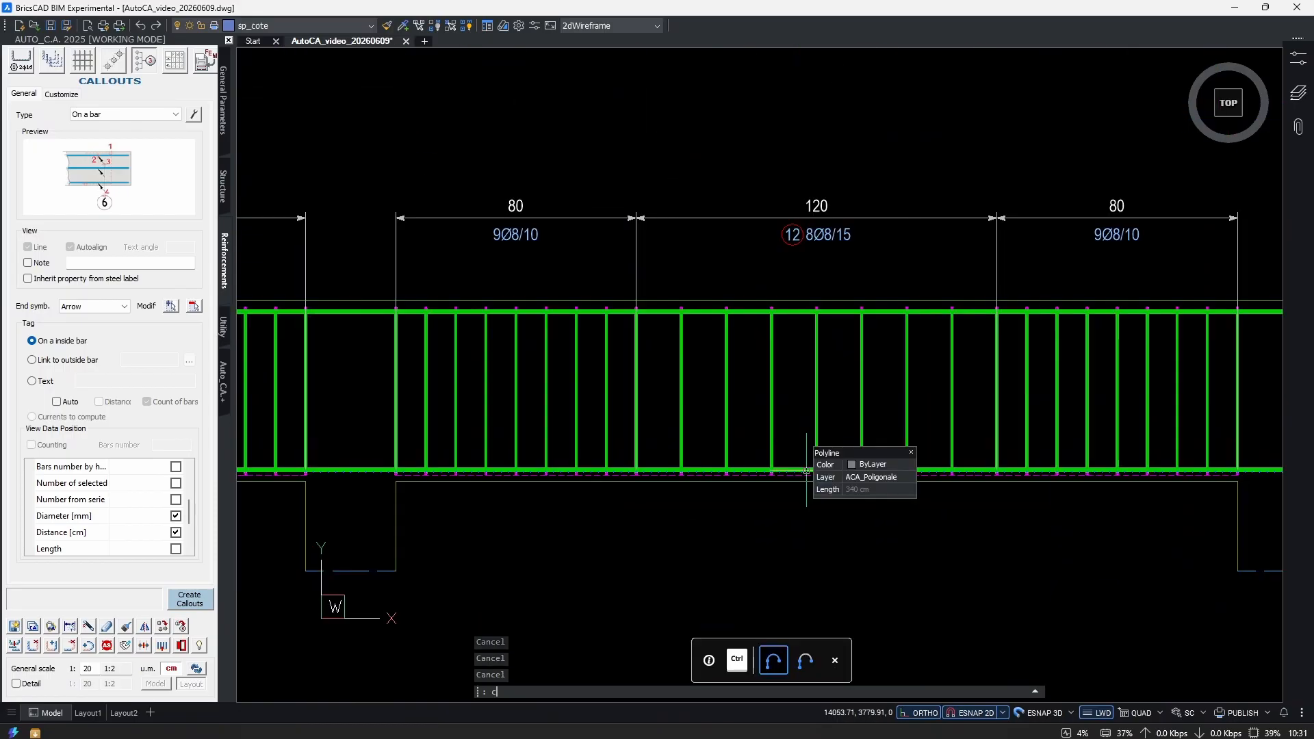
key(Return)
scroll(605, 436, up, 4)
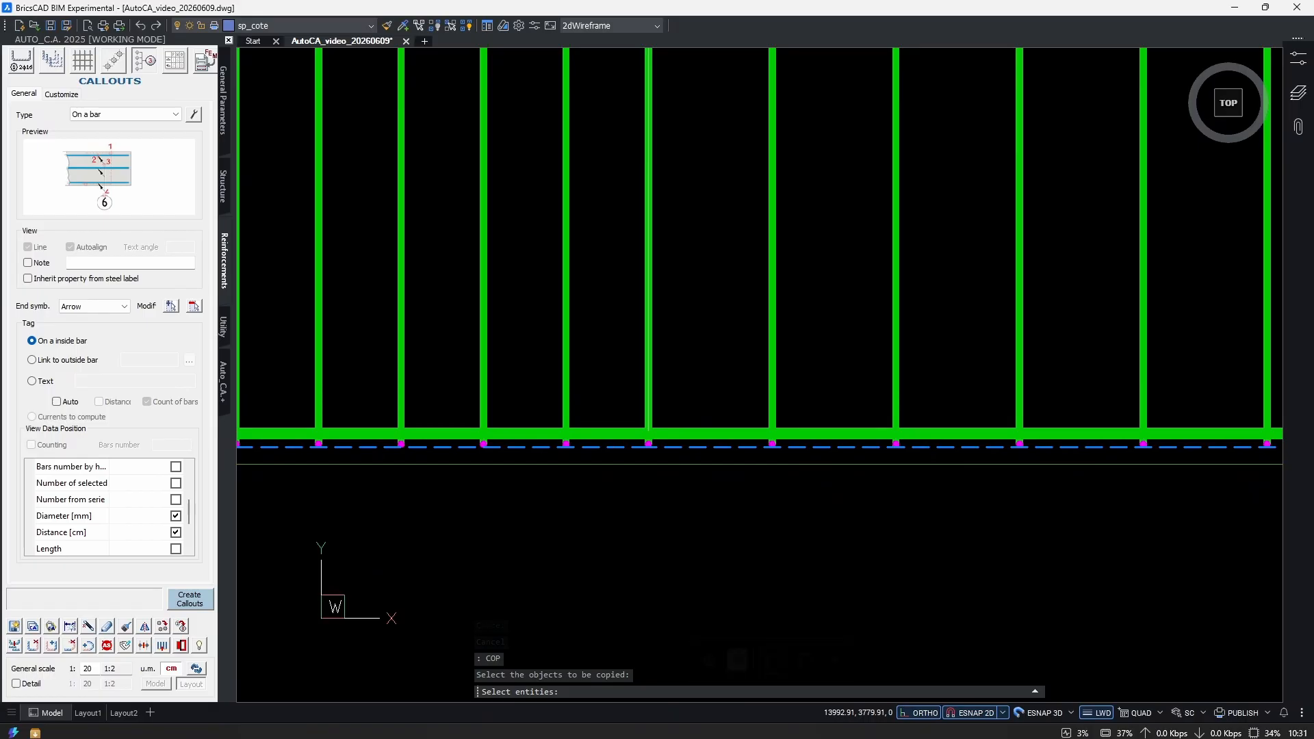
click(606, 435)
scroll(427, 466, up, 2)
key(Return)
click(427, 466)
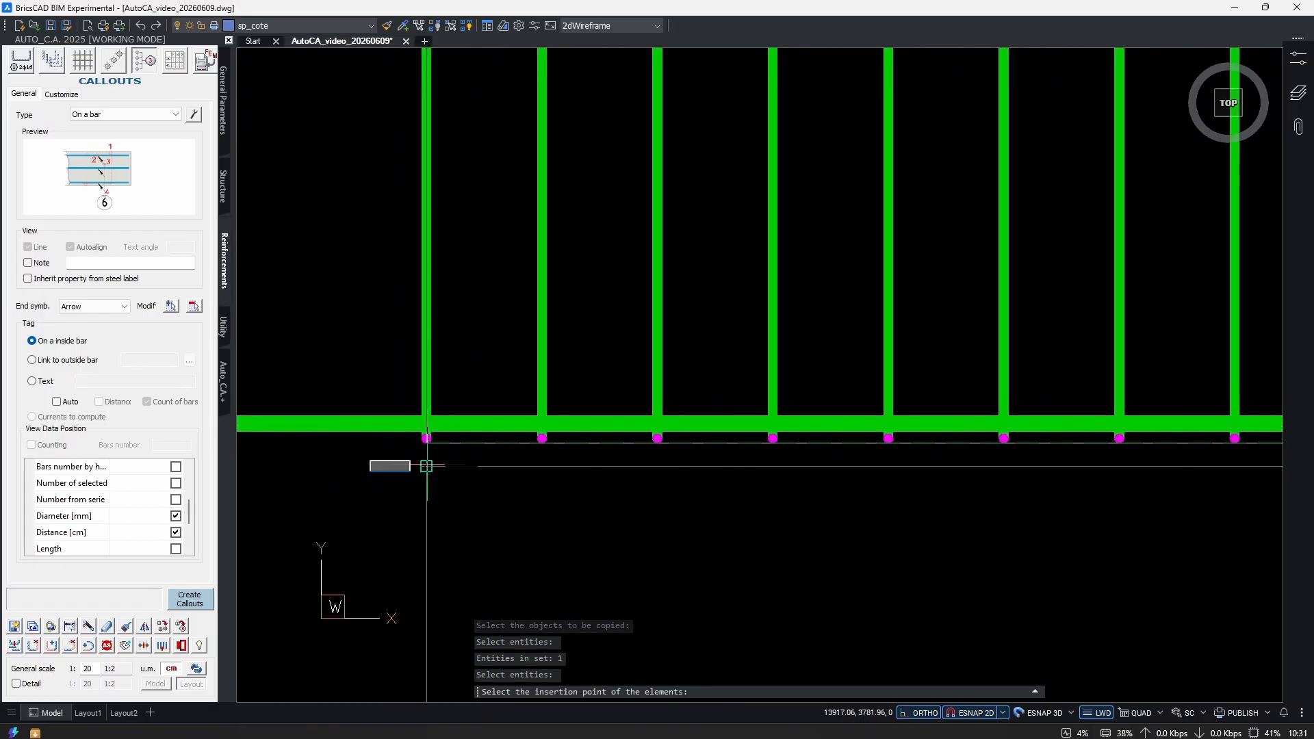
scroll(404, 493, down, 3)
scroll(249, 506, up, 2)
scroll(754, 525, down, 3)
key(Escape)
key(Escape)
middle_drag(530, 548, 761, 532)
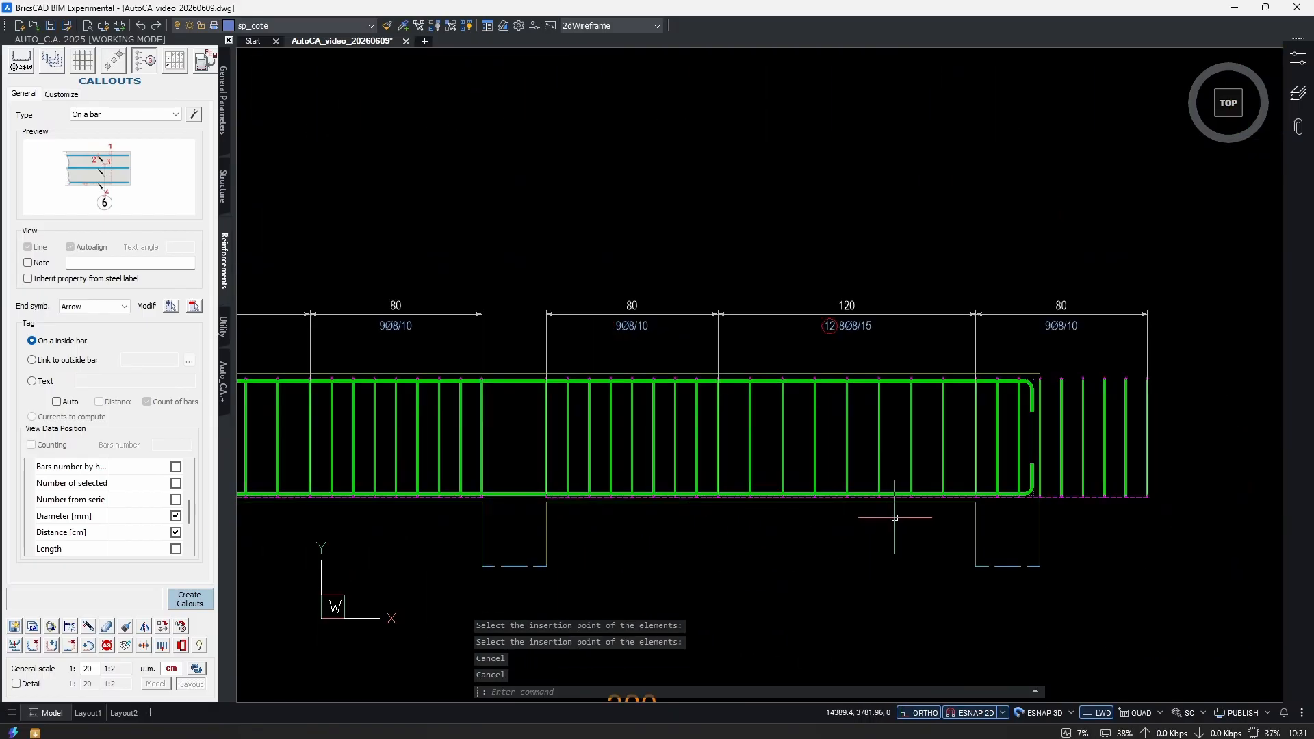
Edit the third span's stirrup series and delete its second and third zones, keeping only the first zone at 10 cm spacing.
text(md)
key(Return)
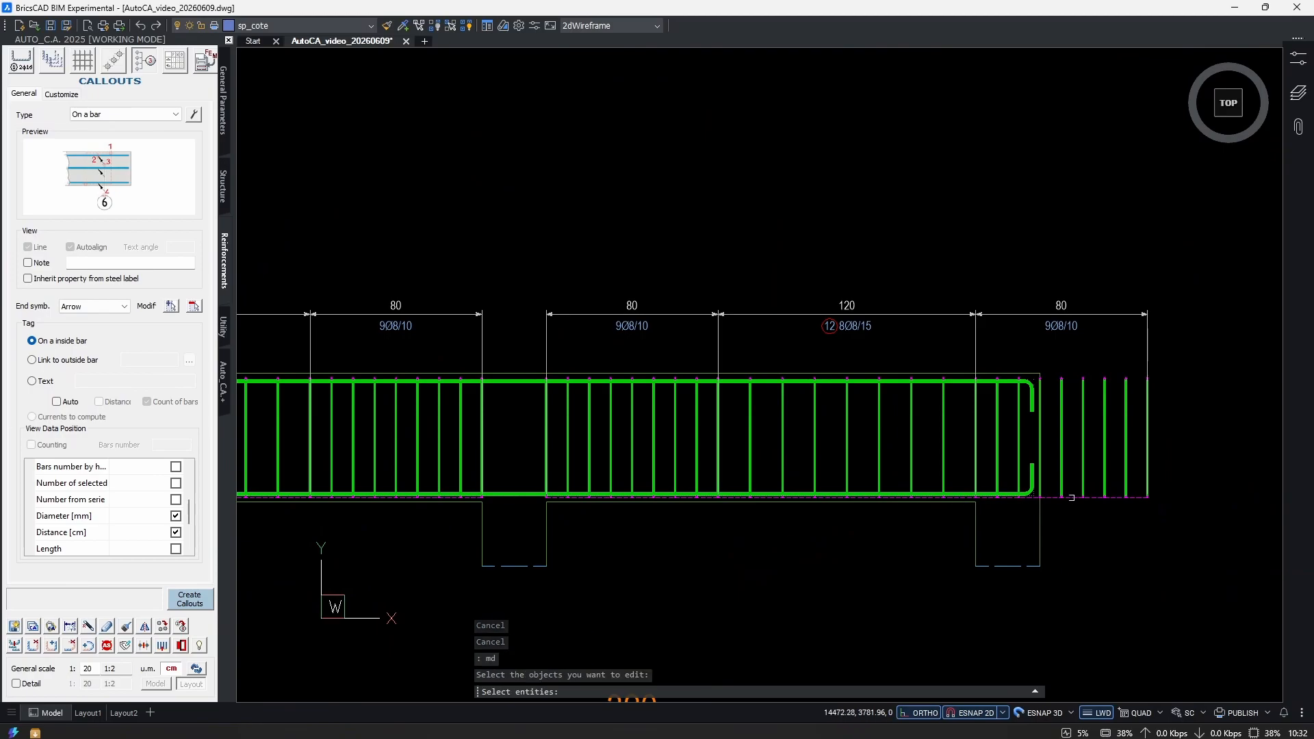
click(1073, 498)
key(Return)
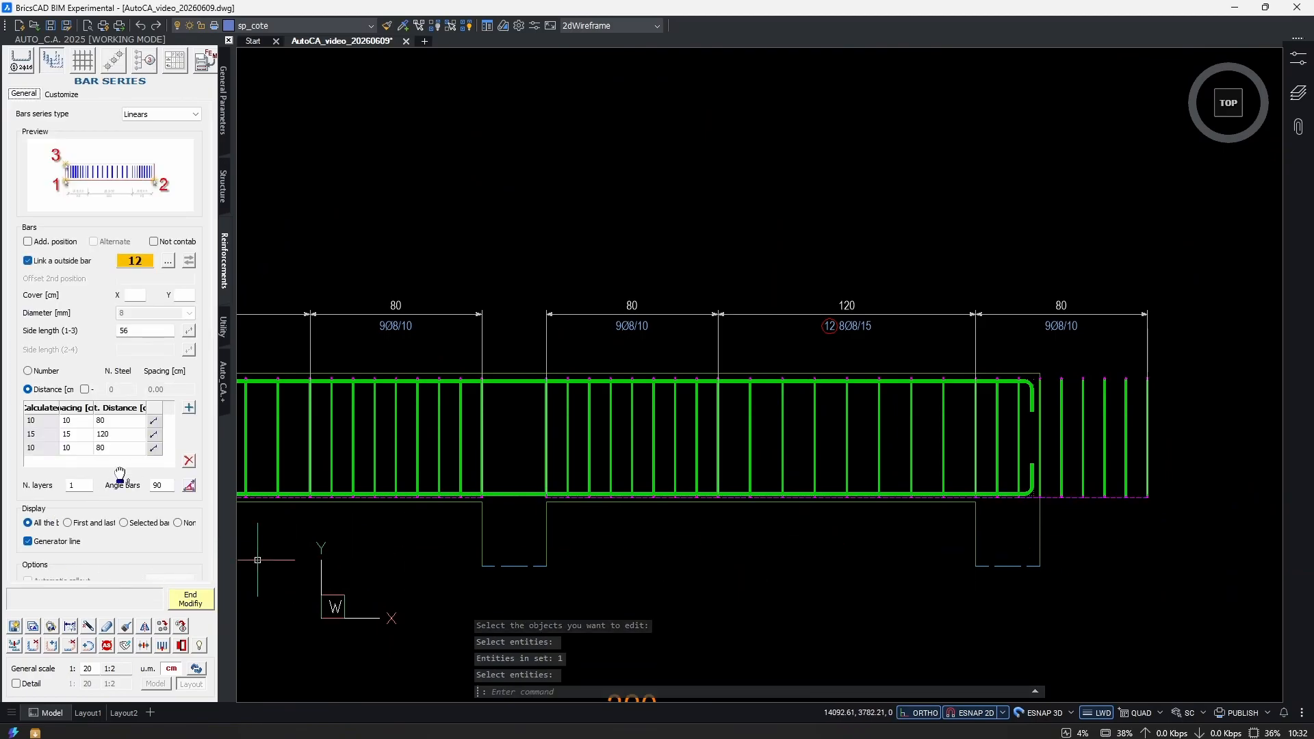
click(91, 449)
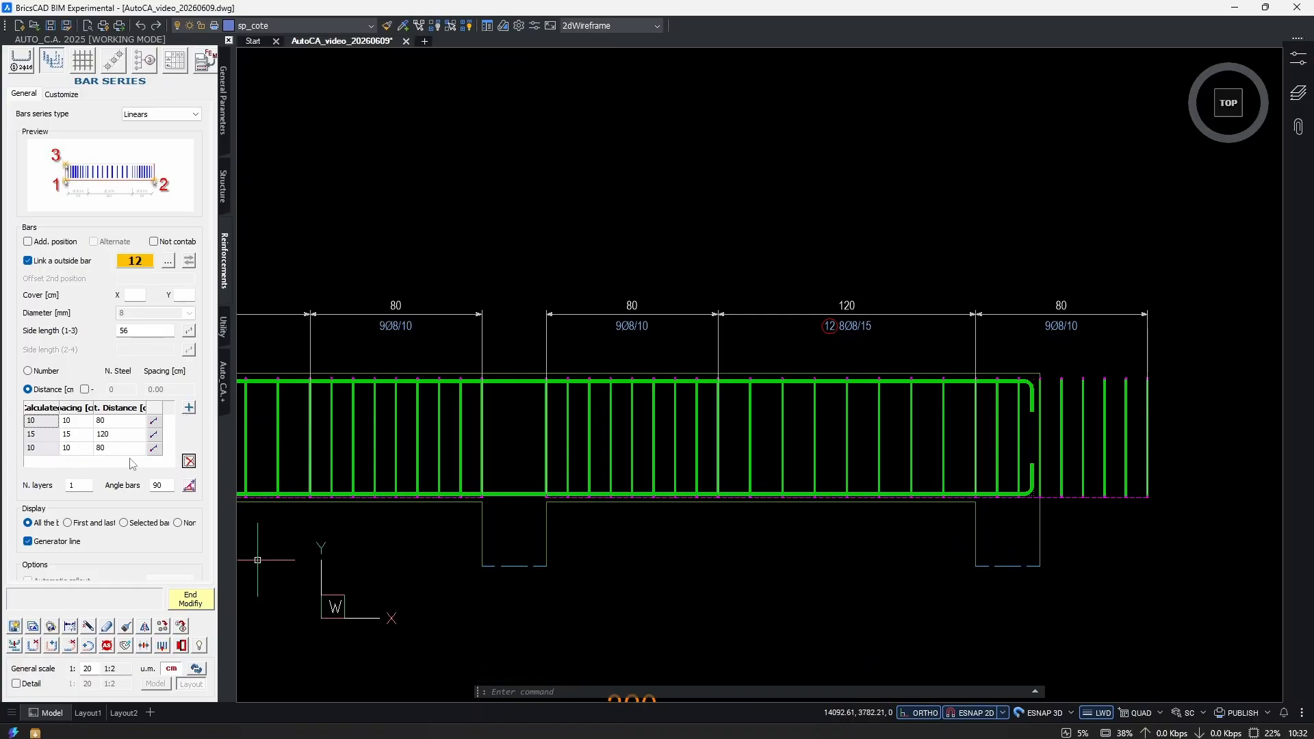
key(Delete)
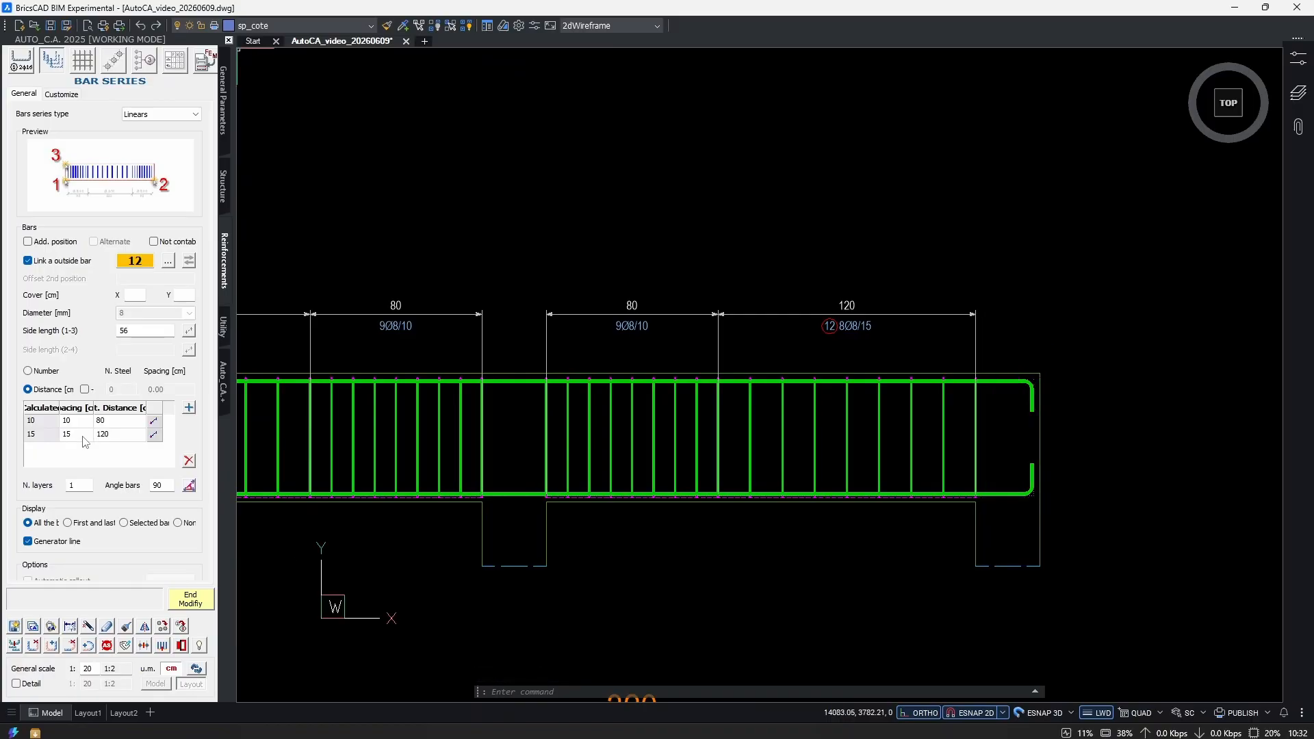
key(Delete)
Set the remaining zone's distance to 200 cm by picking the third span's two inner support faces, and finish modifying the series.
click(155, 421)
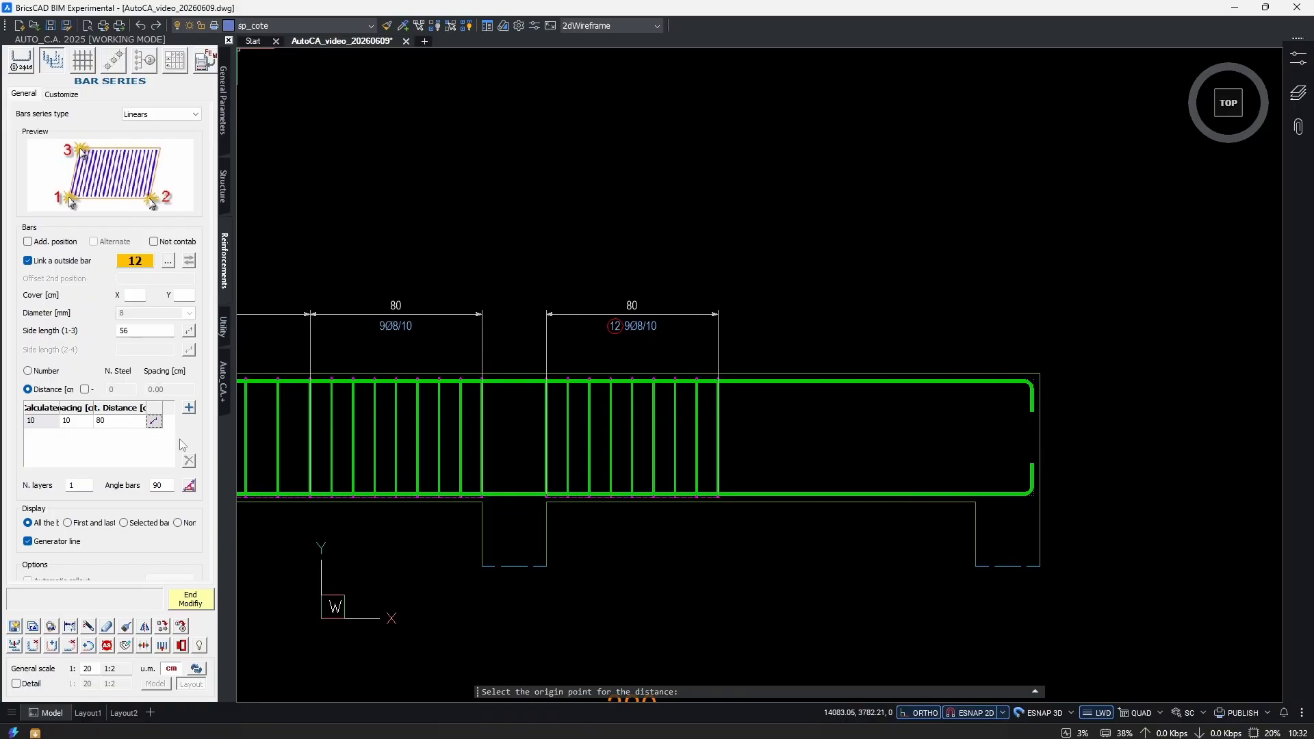
scroll(561, 507, up, 5)
click(505, 459)
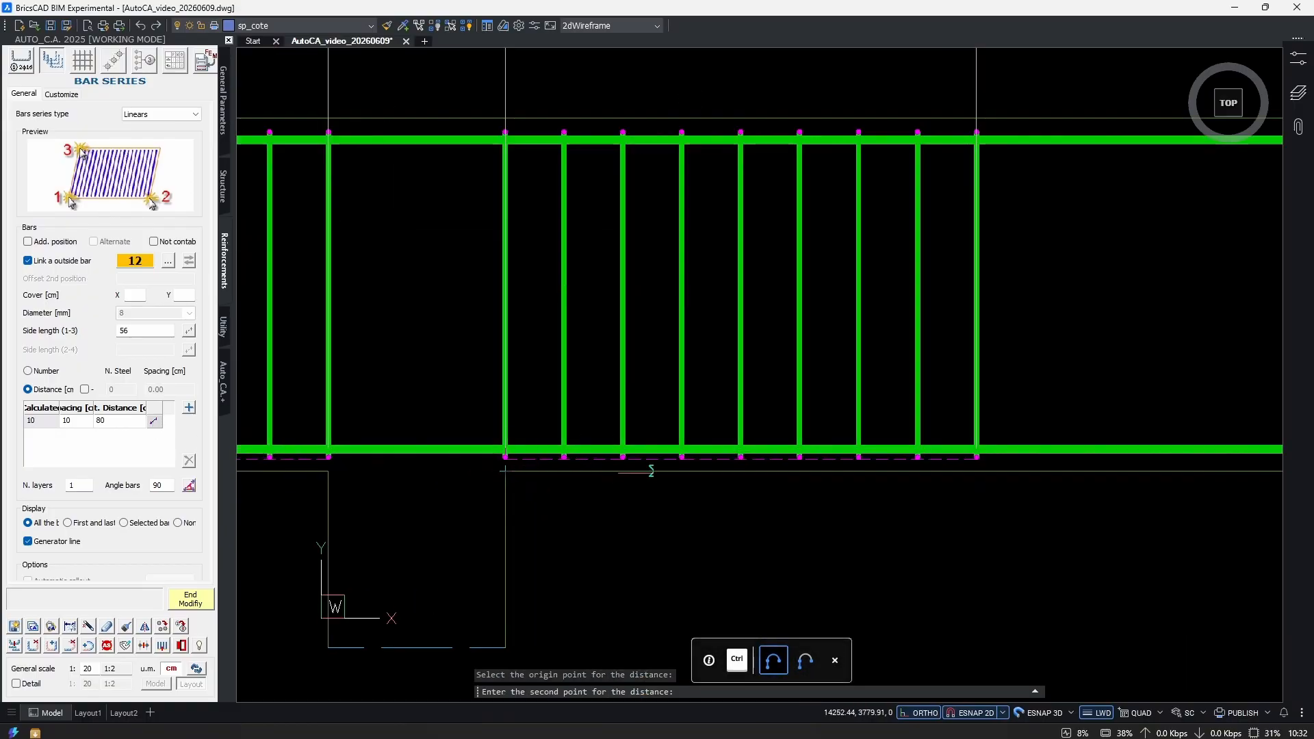
middle_drag(977, 498, 490, 499)
middle_drag(936, 497, 559, 489)
click(820, 462)
scroll(509, 491, down, 4)
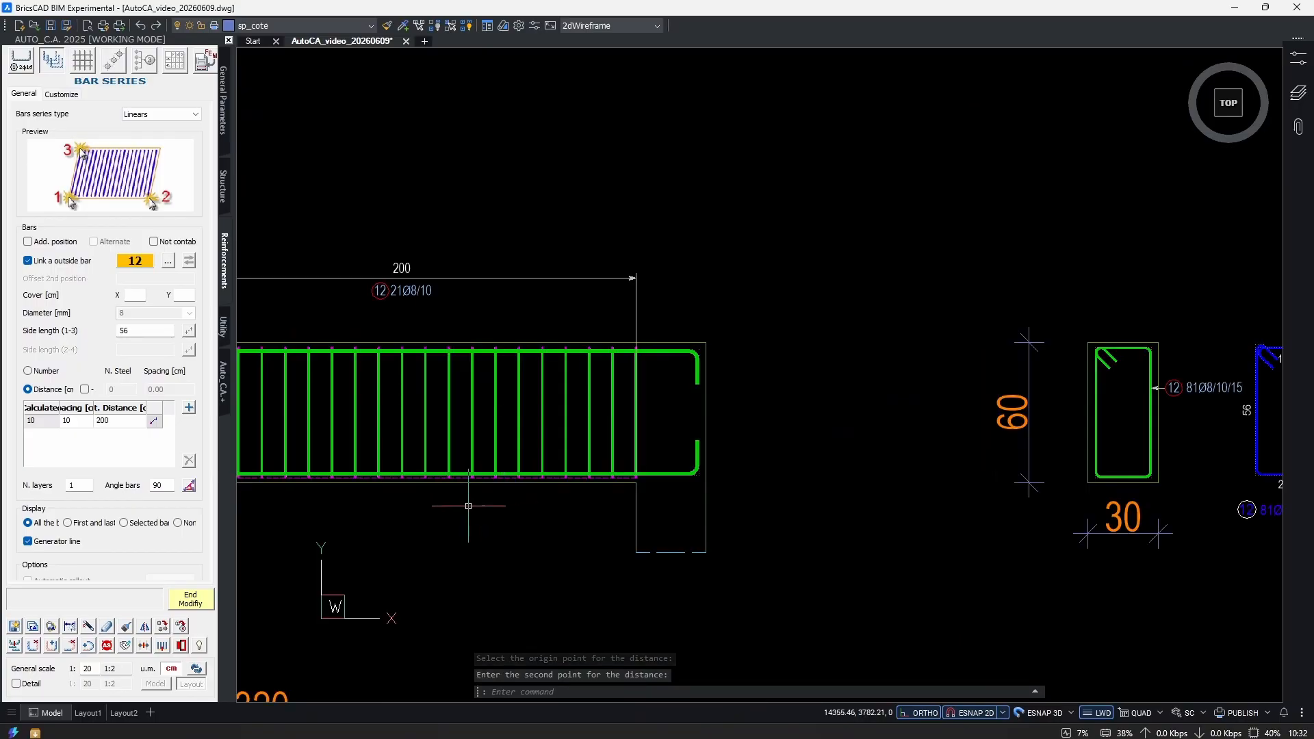
middle_drag(466, 505, 867, 513)
scroll(890, 467, down, 1)
middle_drag(890, 467, 853, 428)
scroll(951, 370, up, 1)
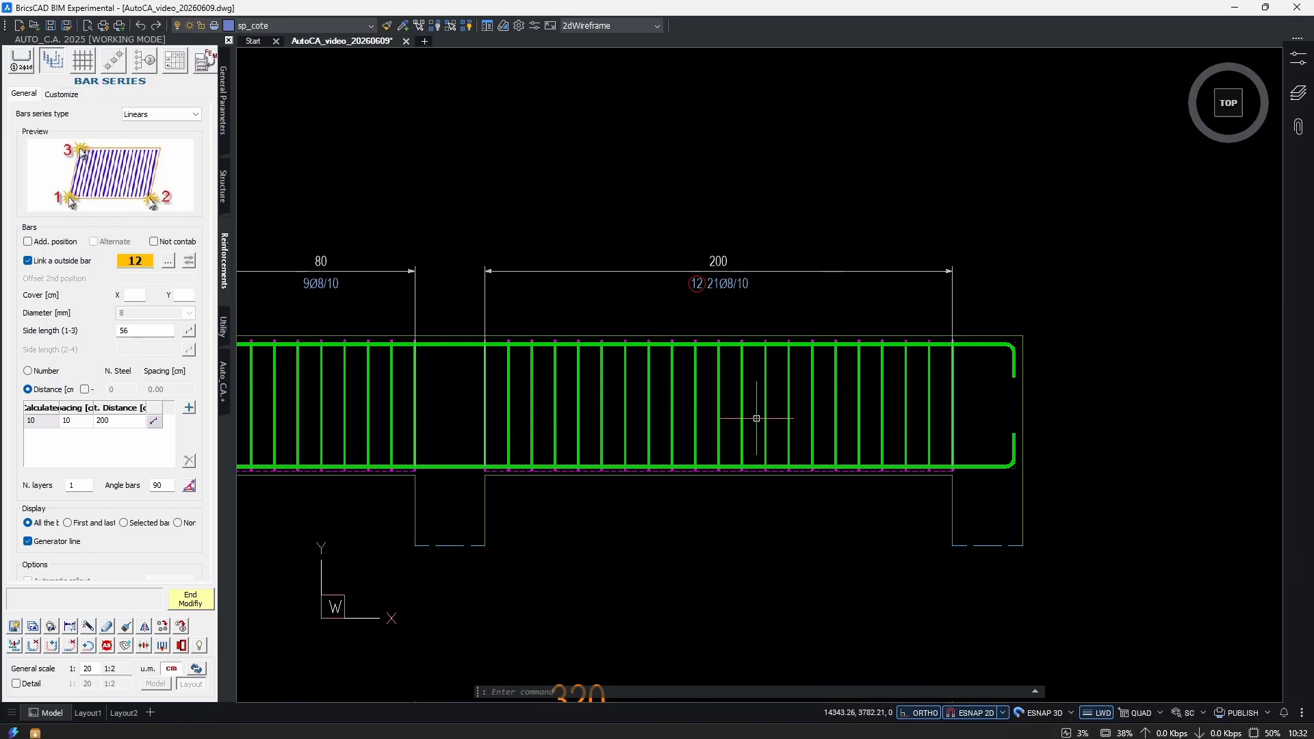
scroll(757, 415, down, 4)
middle_drag(757, 416, 866, 411)
key(Return)
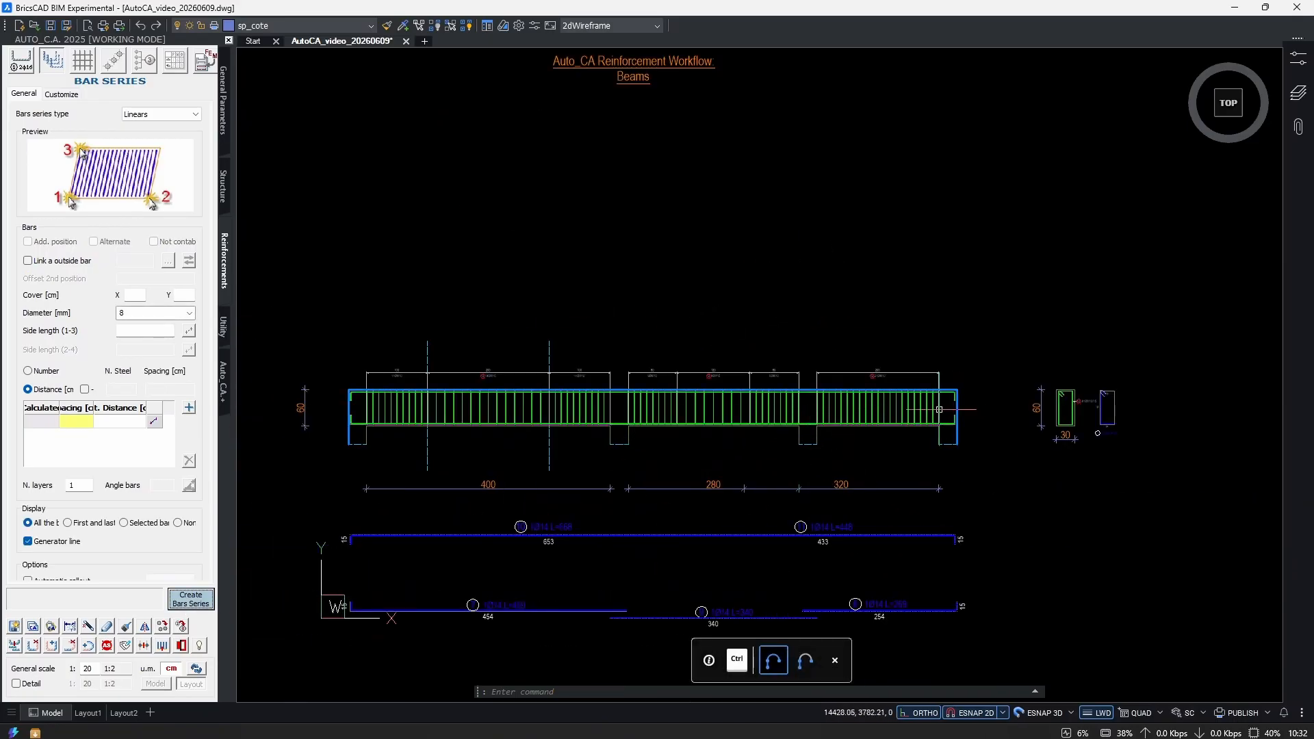
Examine the stirrup quantities in the cross-section callout and in the extracted stirrup detail's label.
middle_drag(1131, 428, 901, 463)
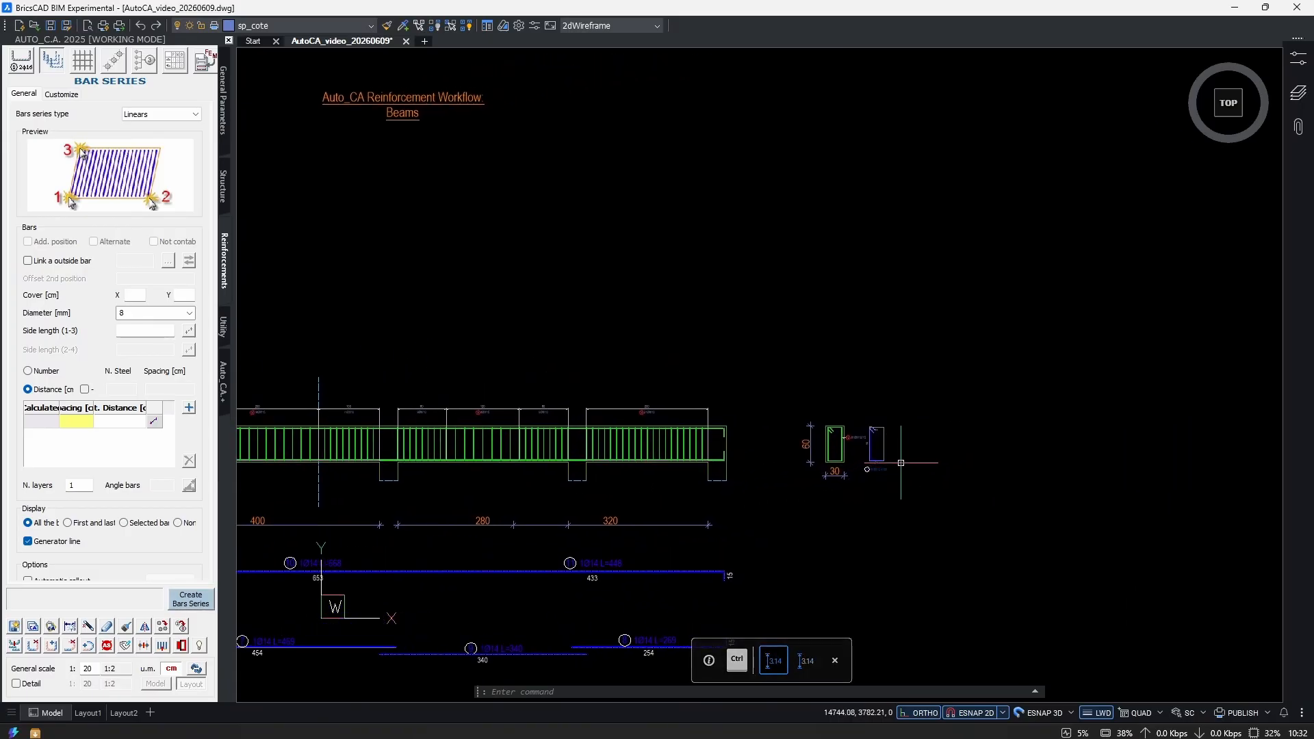
scroll(892, 459, up, 7)
click(863, 373)
click(781, 391)
middle_drag(751, 470, 758, 397)
scroll(703, 536, up, 1)
scroll(703, 535, up, 2)
key(Escape)
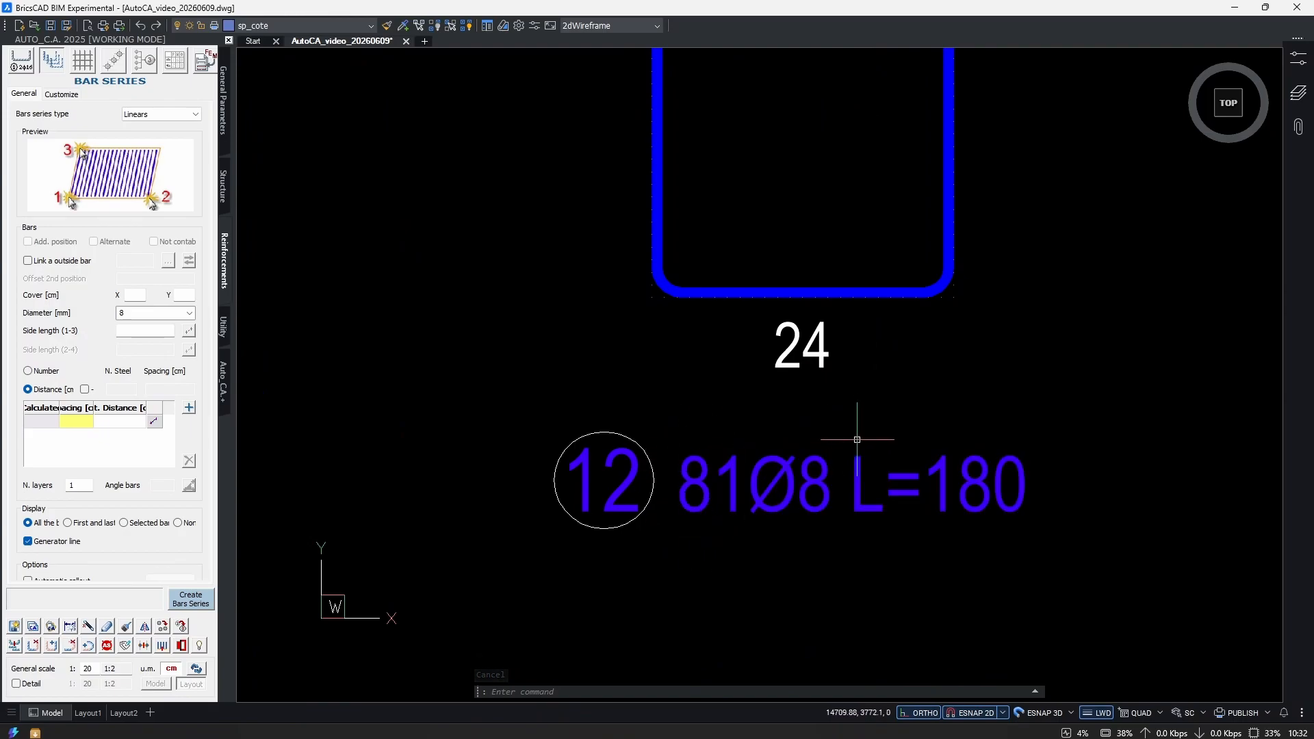
scroll(856, 434, down, 8)
scroll(670, 472, up, 2)
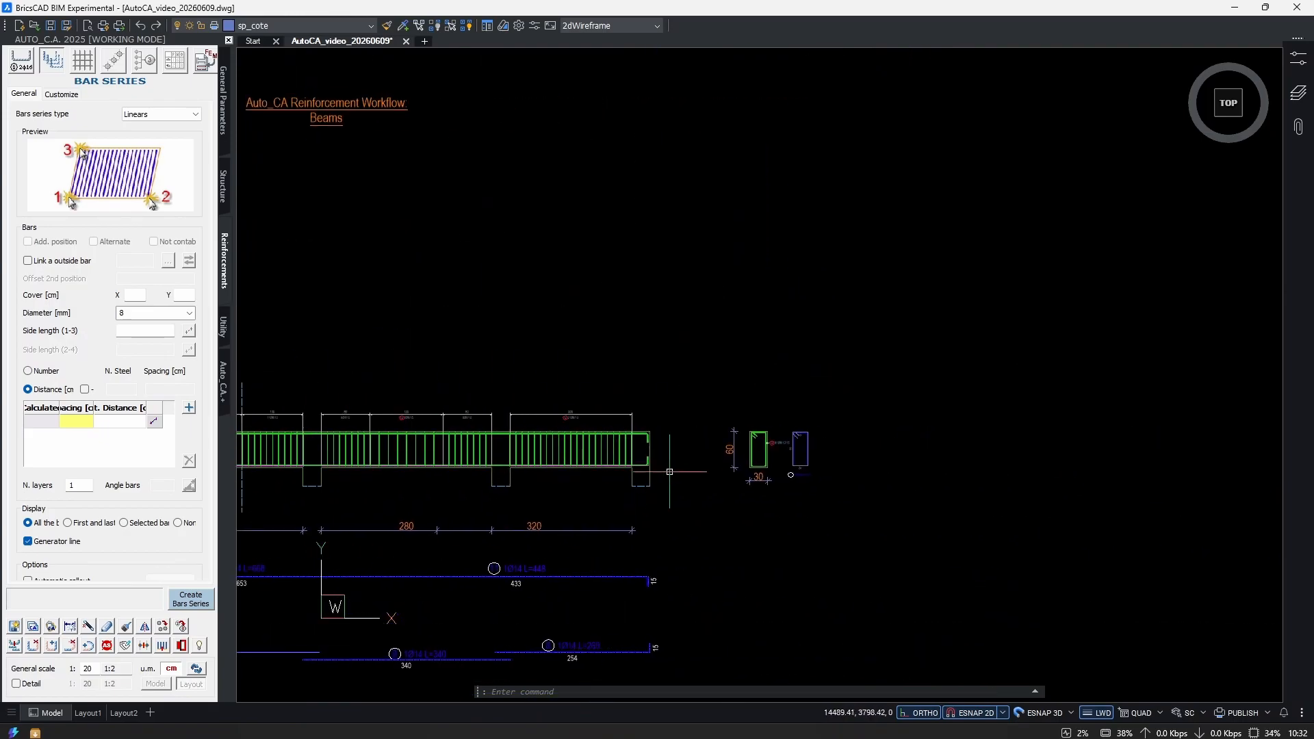
scroll(506, 473, up, 2)
scroll(1138, 431, up, 8)
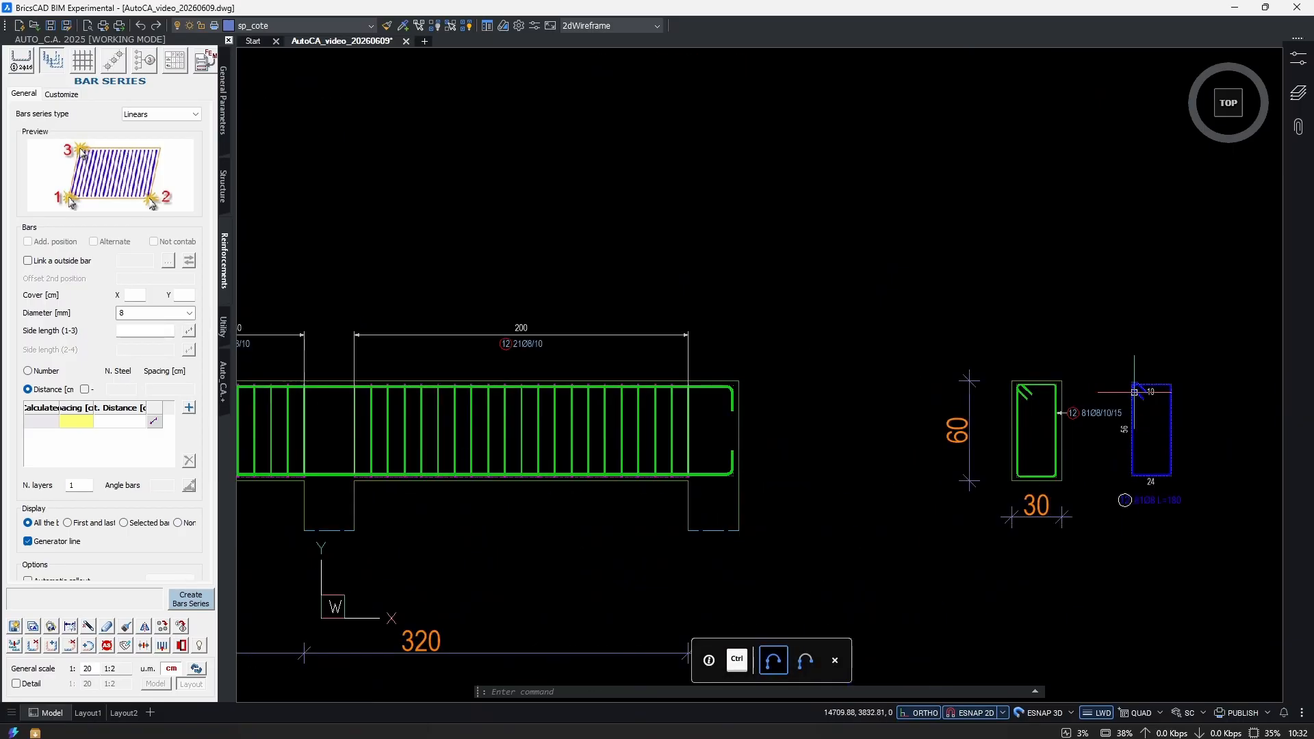
scroll(891, 419, down, 3)
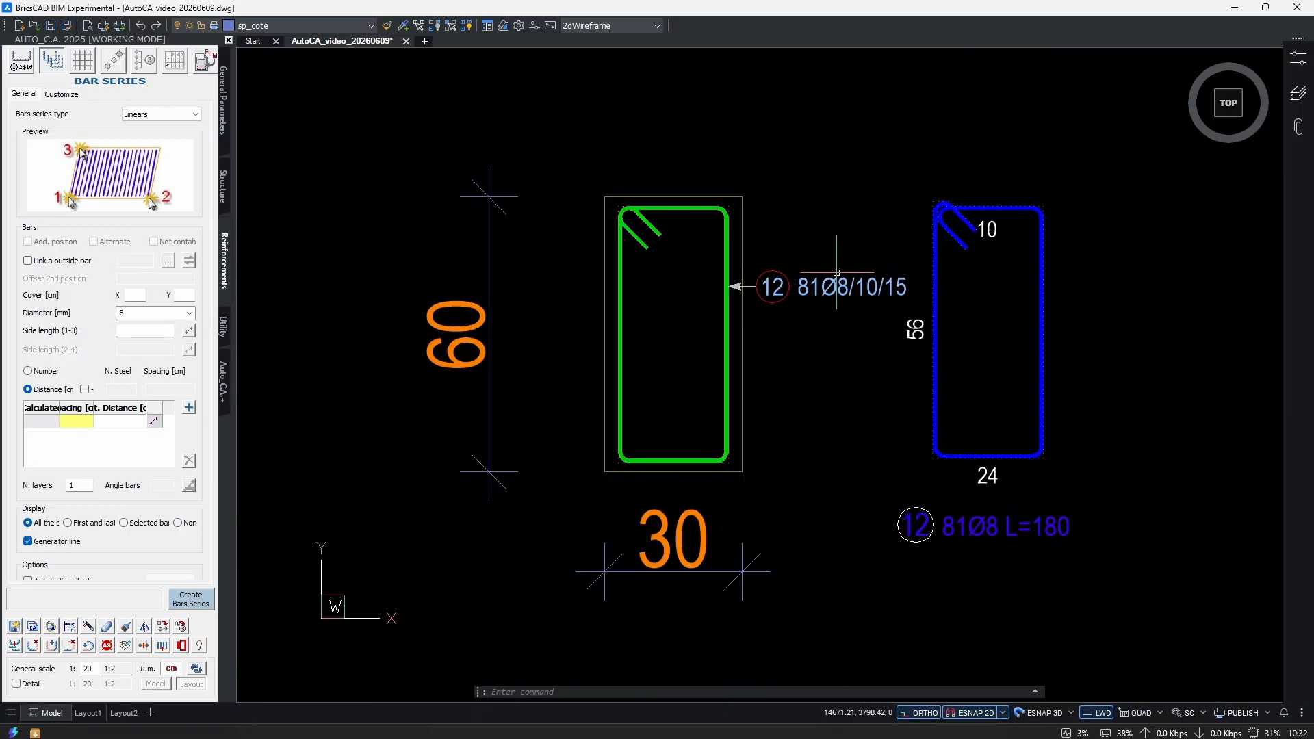
scroll(842, 288, up, 2)
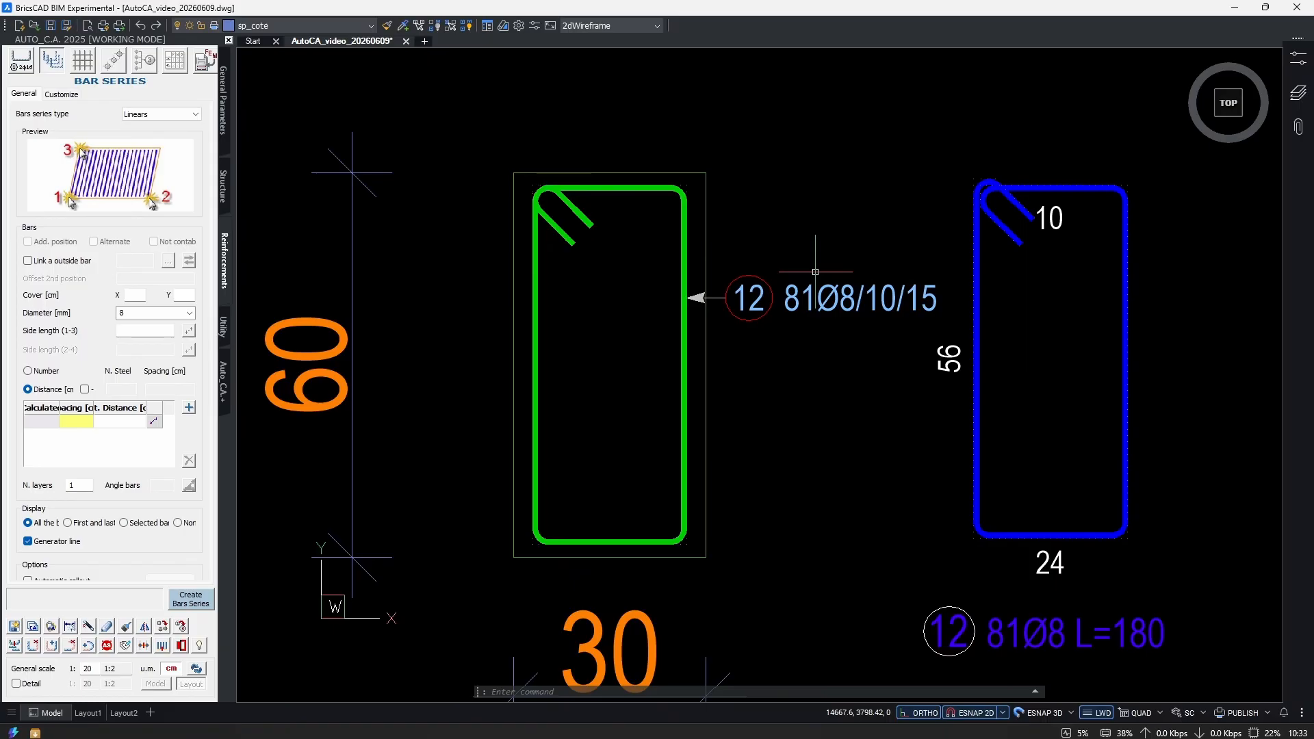
scroll(815, 271, down, 5)
scroll(649, 472, up, 2)
scroll(648, 472, down, 1)
scroll(997, 455, up, 5)
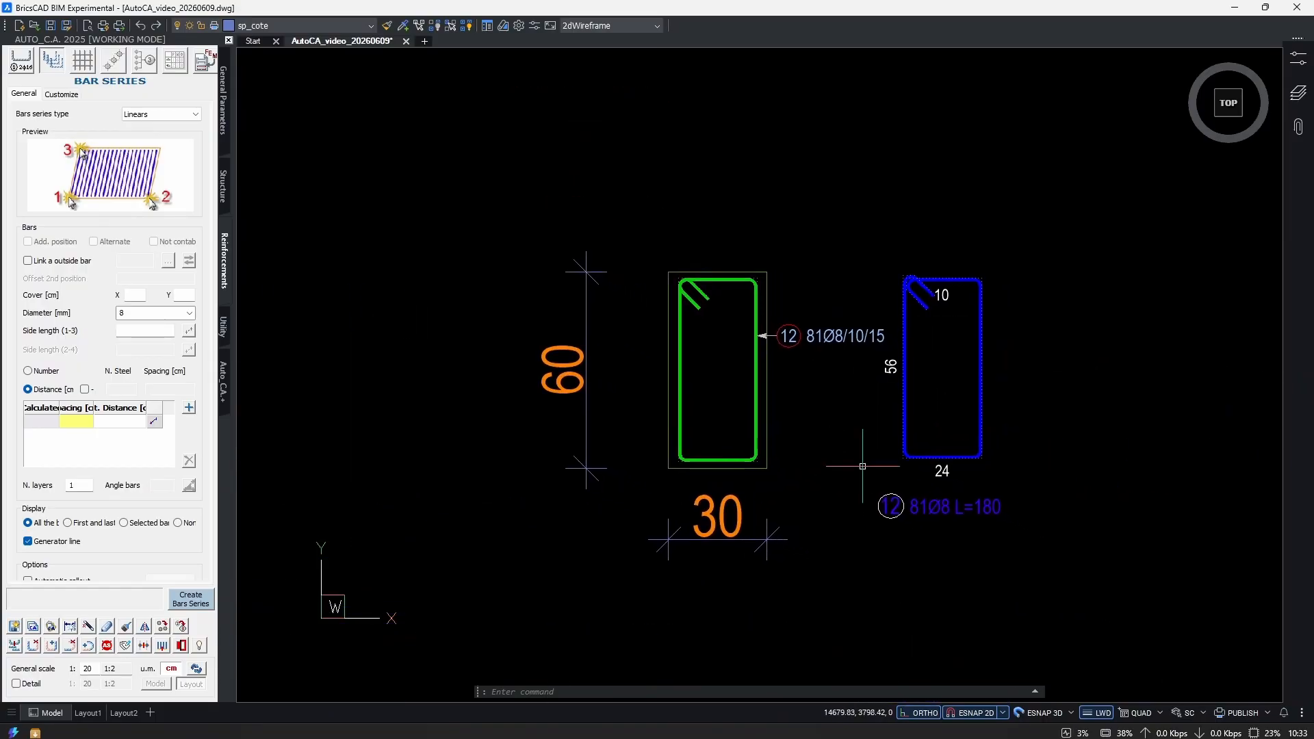
Look over the beam elevation with its extracted bars and the 30 x 60 cross-section.
scroll(863, 467, down, 5)
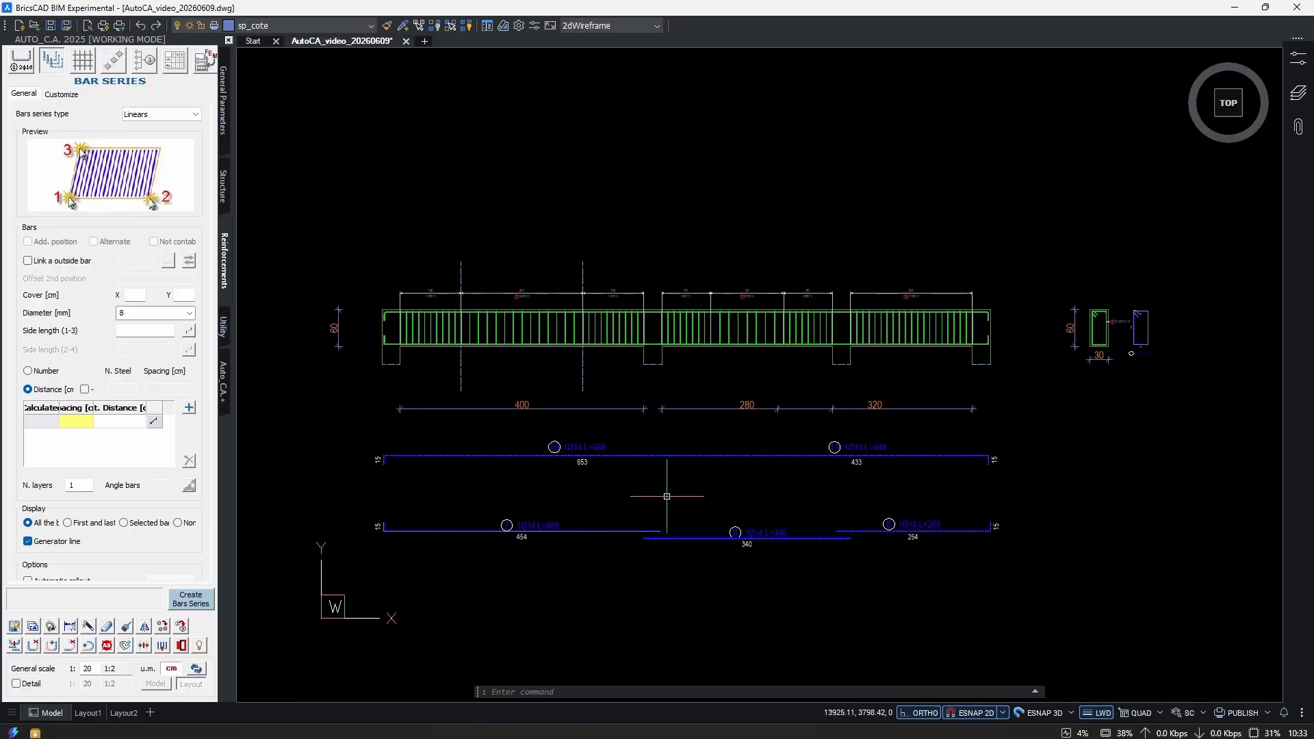
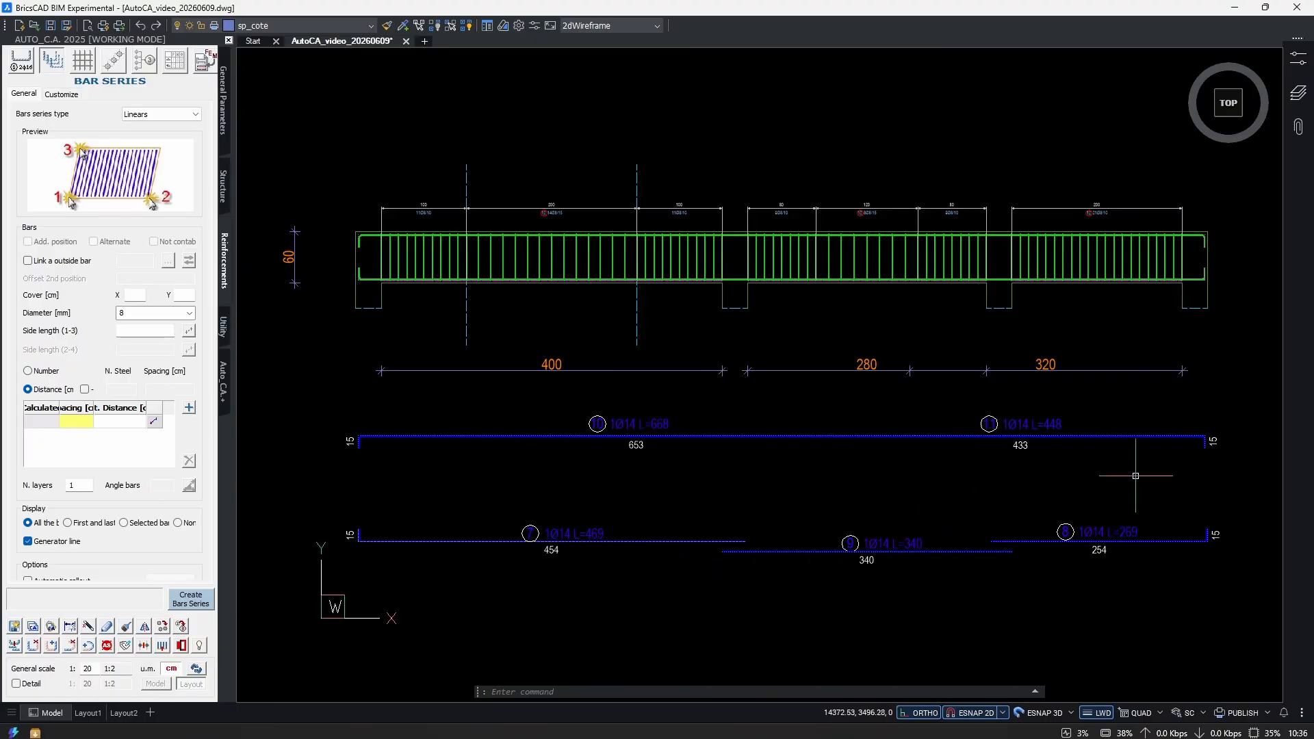
middle_drag(1108, 474, 850, 440)
scroll(892, 358, up, 5)
scroll(892, 358, up, 2)
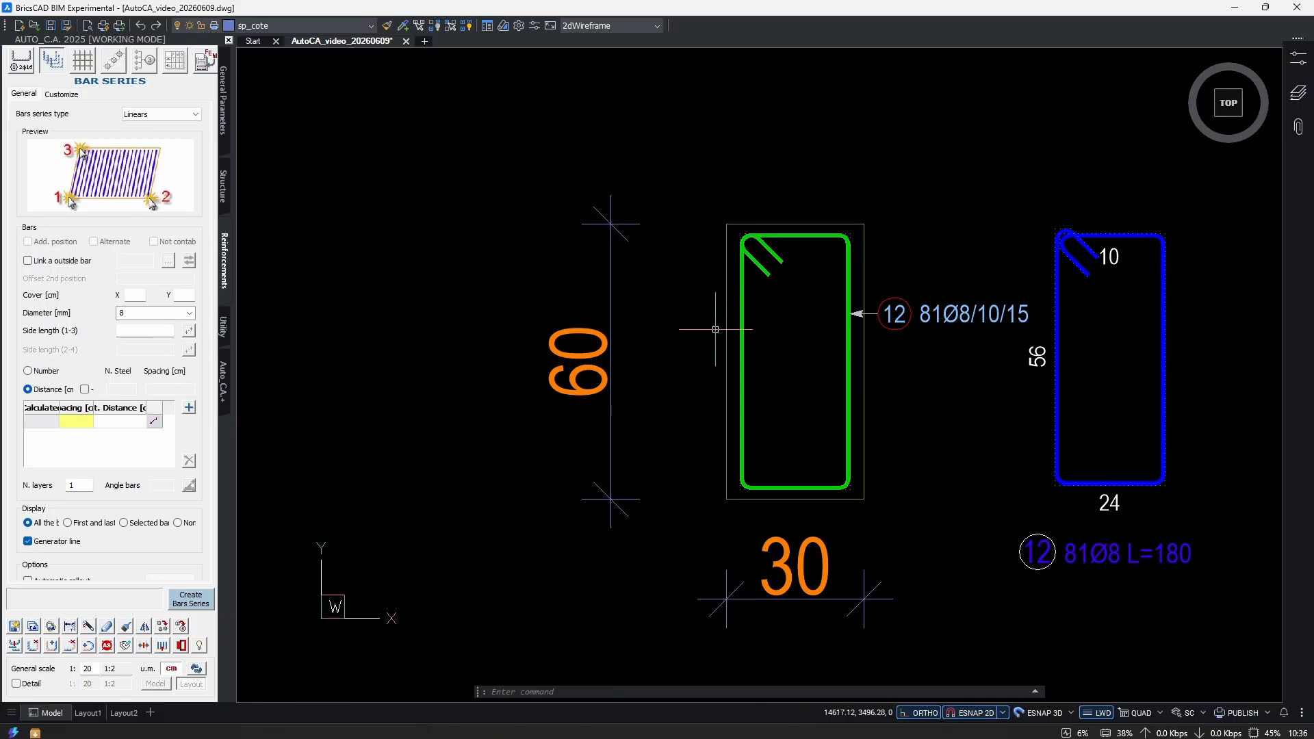
middle_click(825, 448)
middle_click(826, 448)
scroll(763, 519, up, 2)
middle_drag(746, 498, 803, 488)
middle_drag(956, 447, 801, 520)
middle_drag(1082, 435, 881, 486)
middle_drag(487, 510, 998, 458)
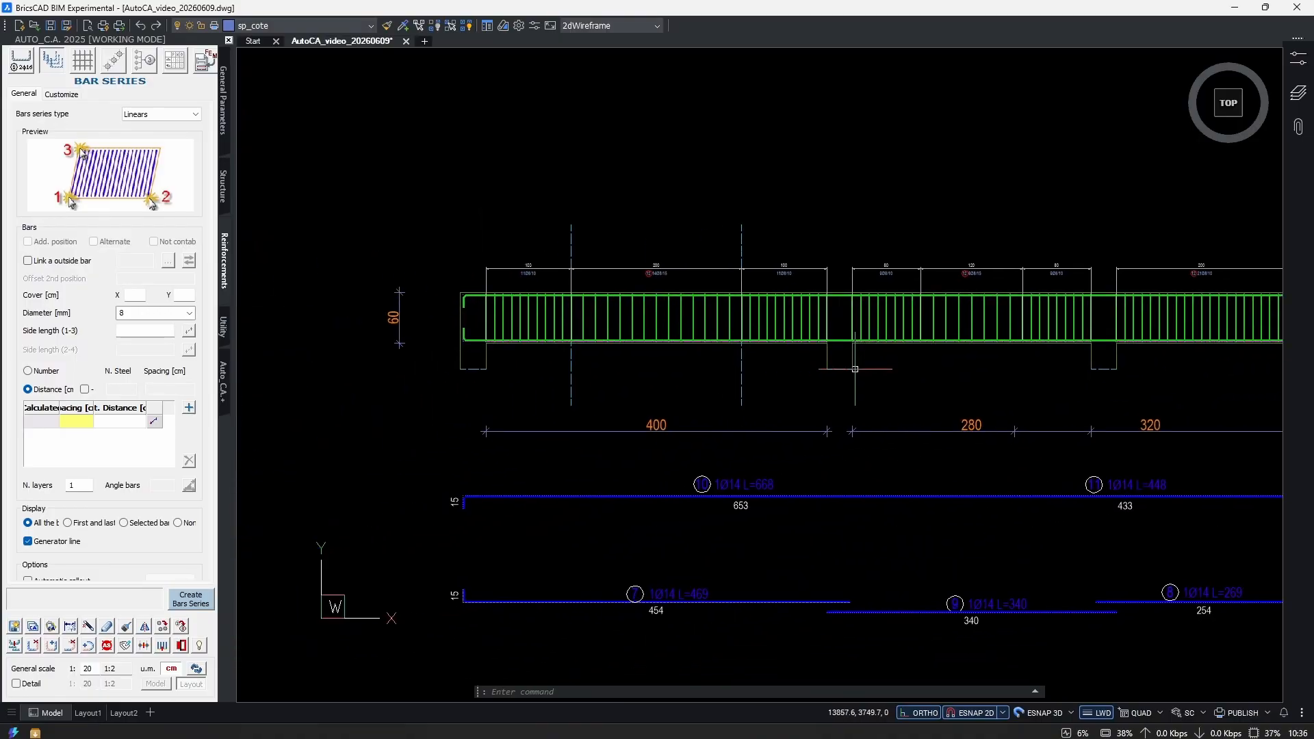
Copy the first span's left dashed vertical line to three positions, one inside each of the three spans, as section lines.
scroll(669, 469, up, 3)
middle_drag(601, 537, 662, 483)
scroll(662, 483, down, 3)
middle_drag(688, 548, 684, 499)
text(co)
key(Return)
click(638, 363)
scroll(613, 373, up, 1)
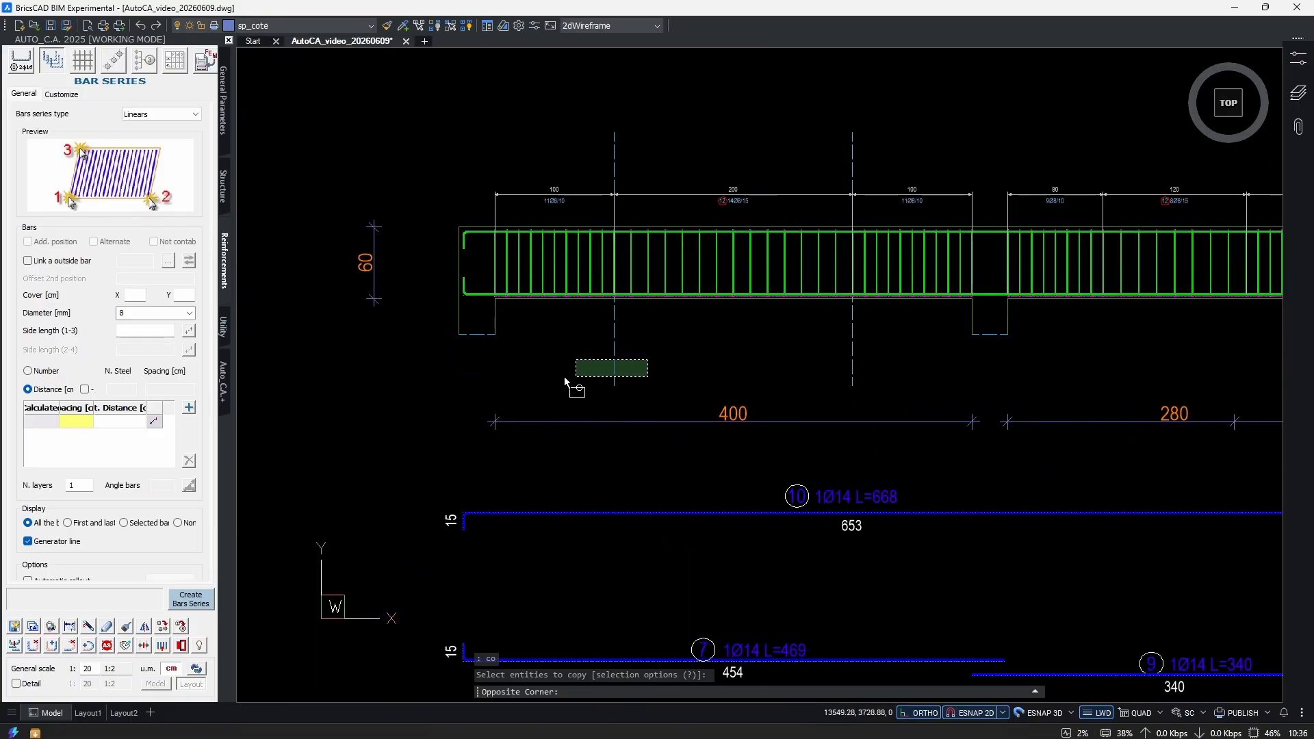
click(568, 382)
scroll(647, 369, down, 1)
middle_drag(675, 367, 640, 355)
scroll(621, 375, up, 1)
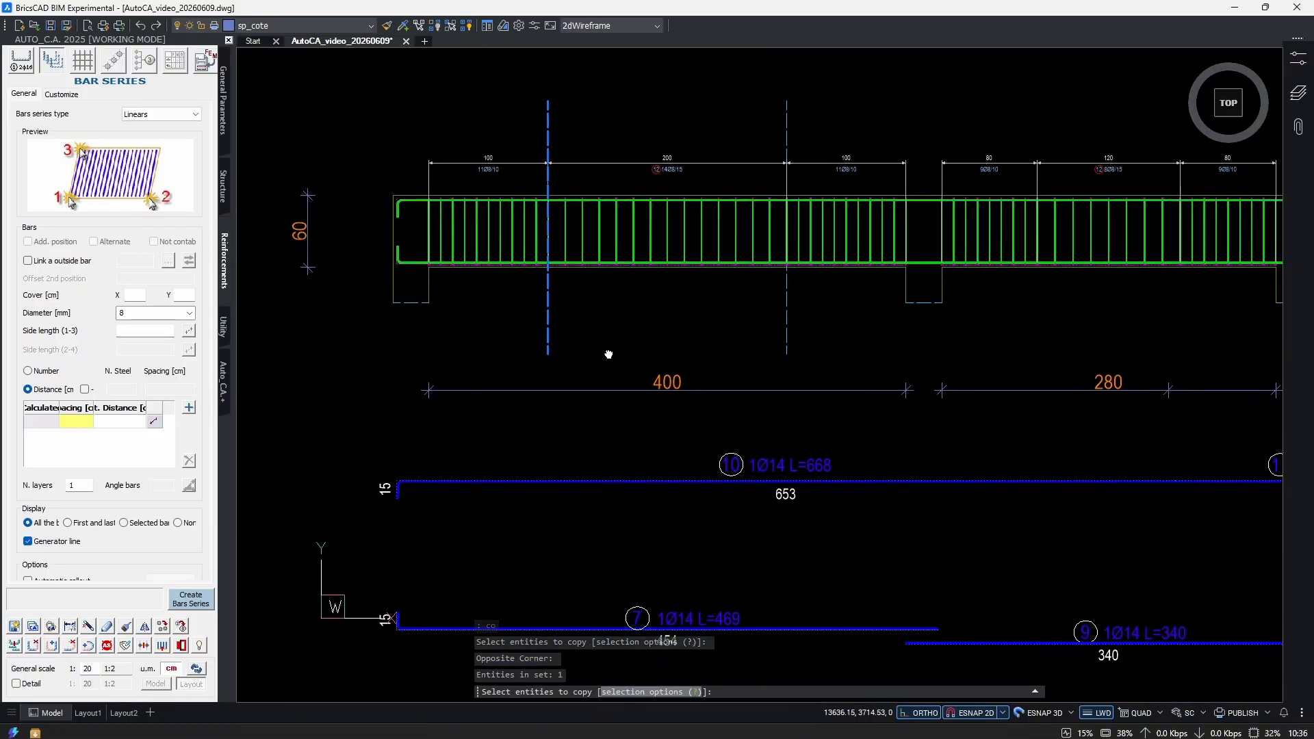
key(Return)
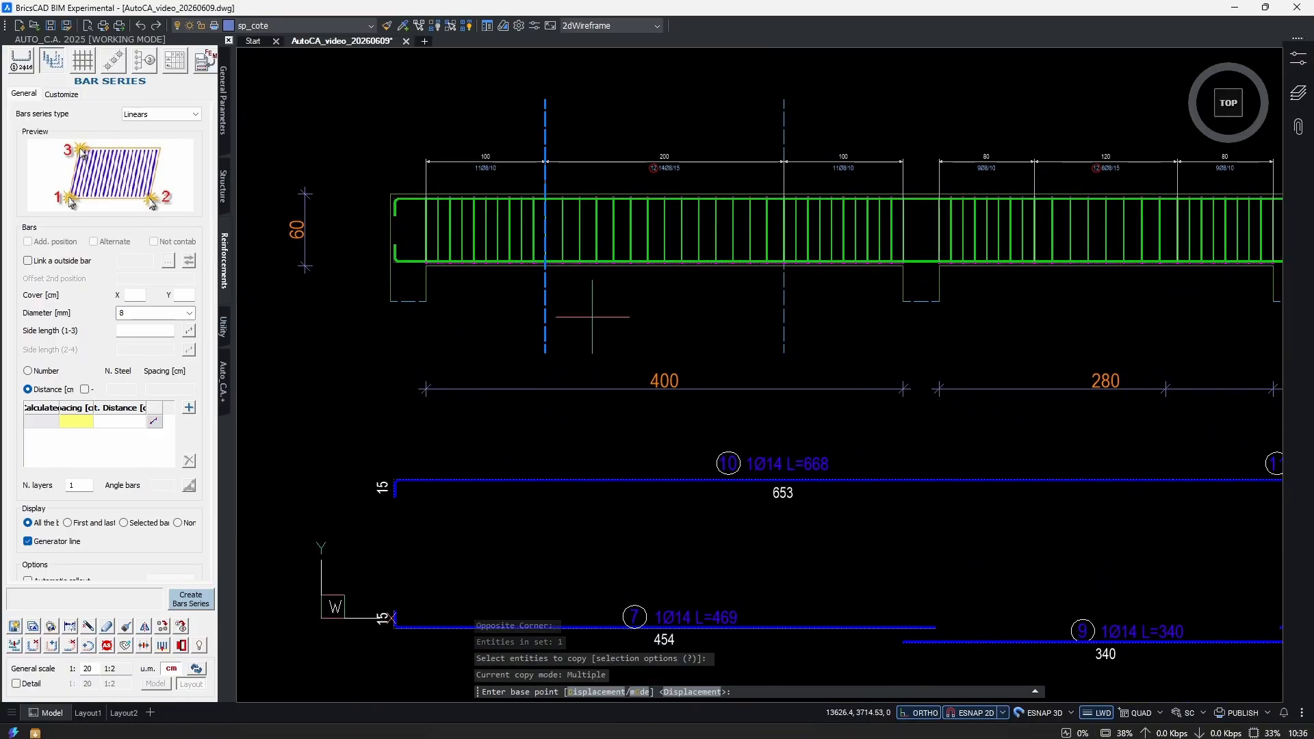
click(562, 341)
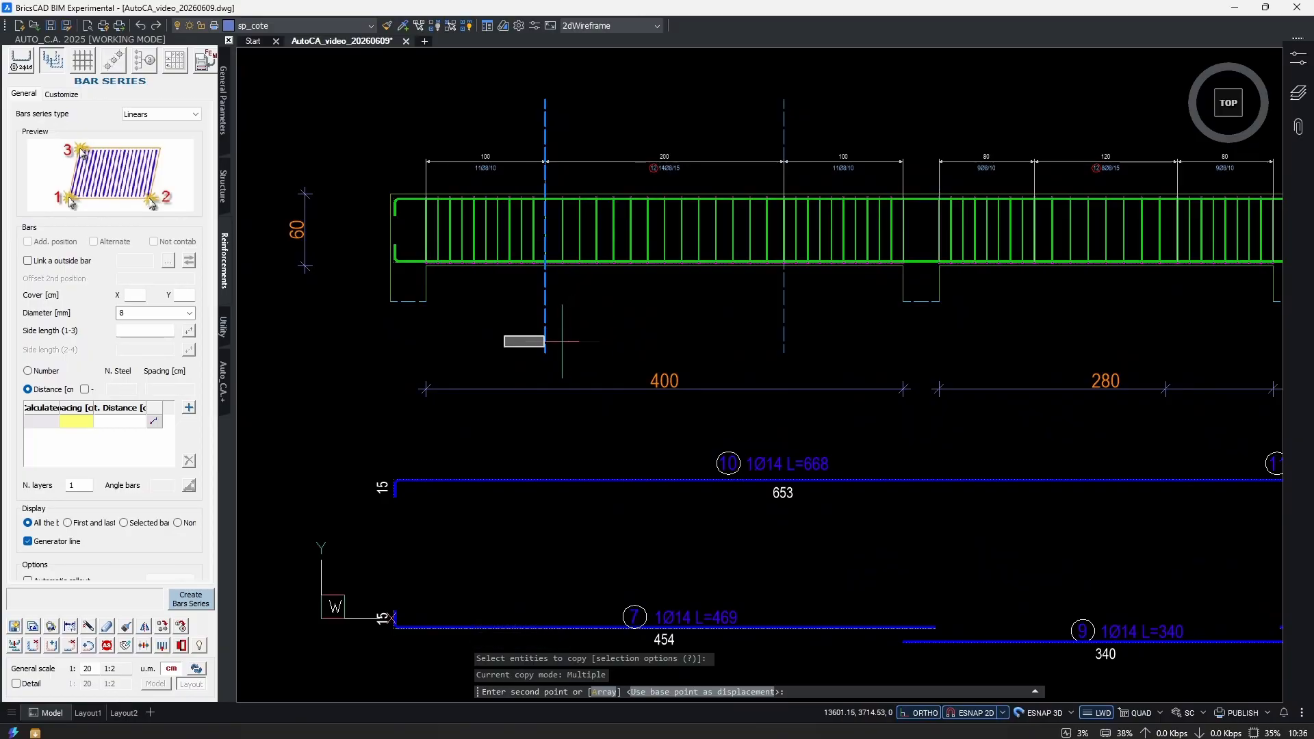
click(623, 340)
scroll(622, 341, down, 2)
middle_drag(767, 321, 562, 321)
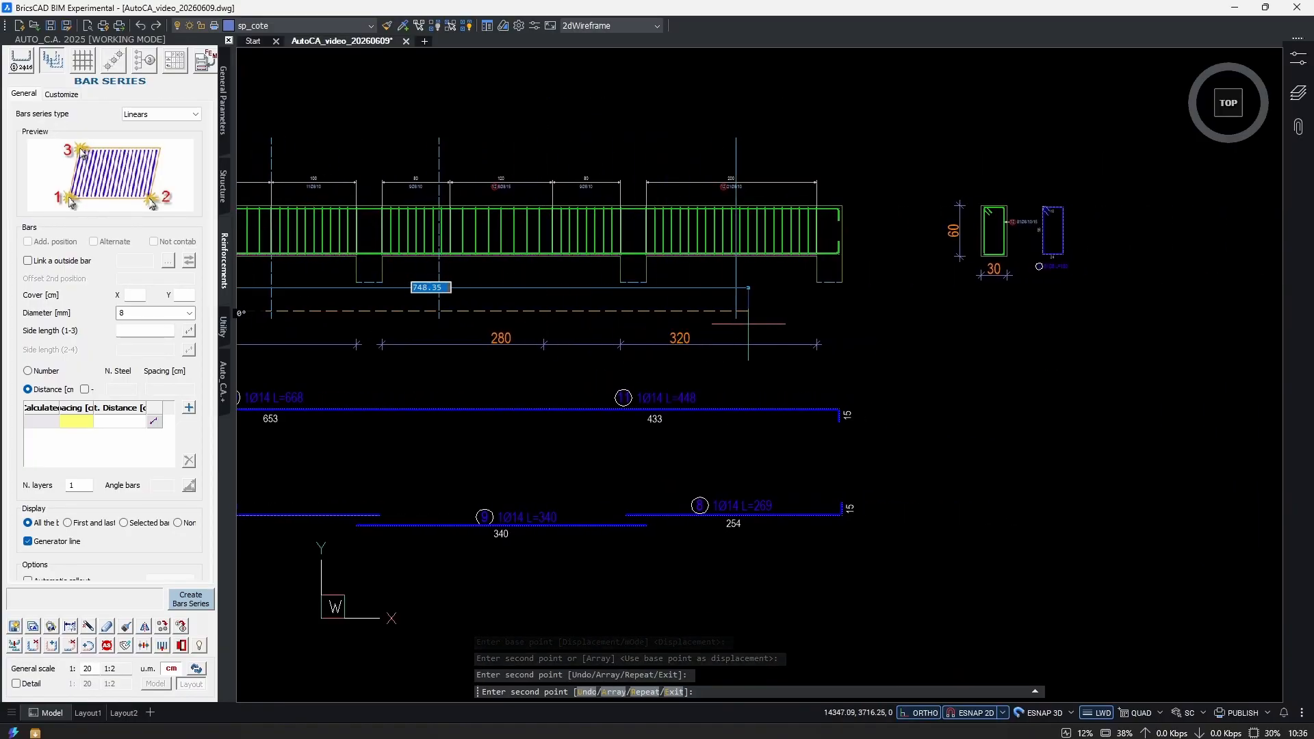
key(Escape)
Select the three copied section lines and change their properties so they are drawn in blue.
middle_drag(813, 128, 1130, 209)
click(1129, 209)
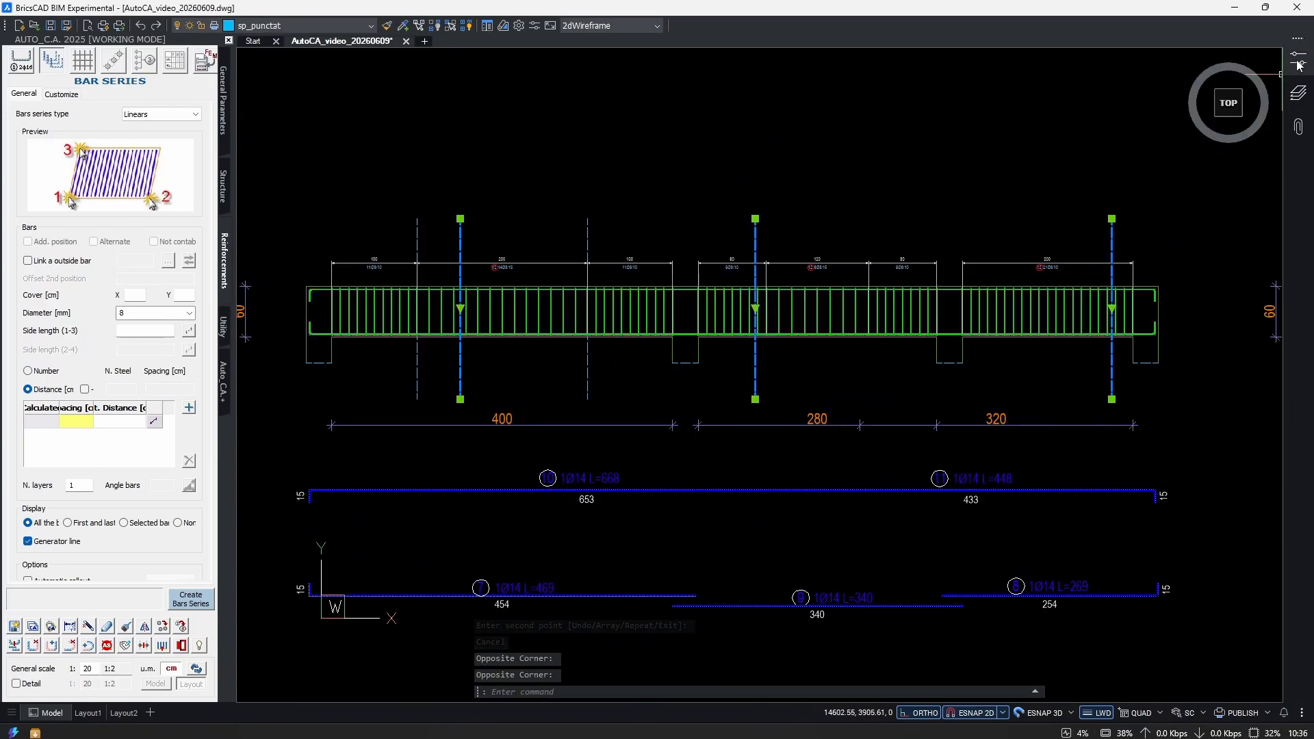
click(1298, 59)
click(1156, 103)
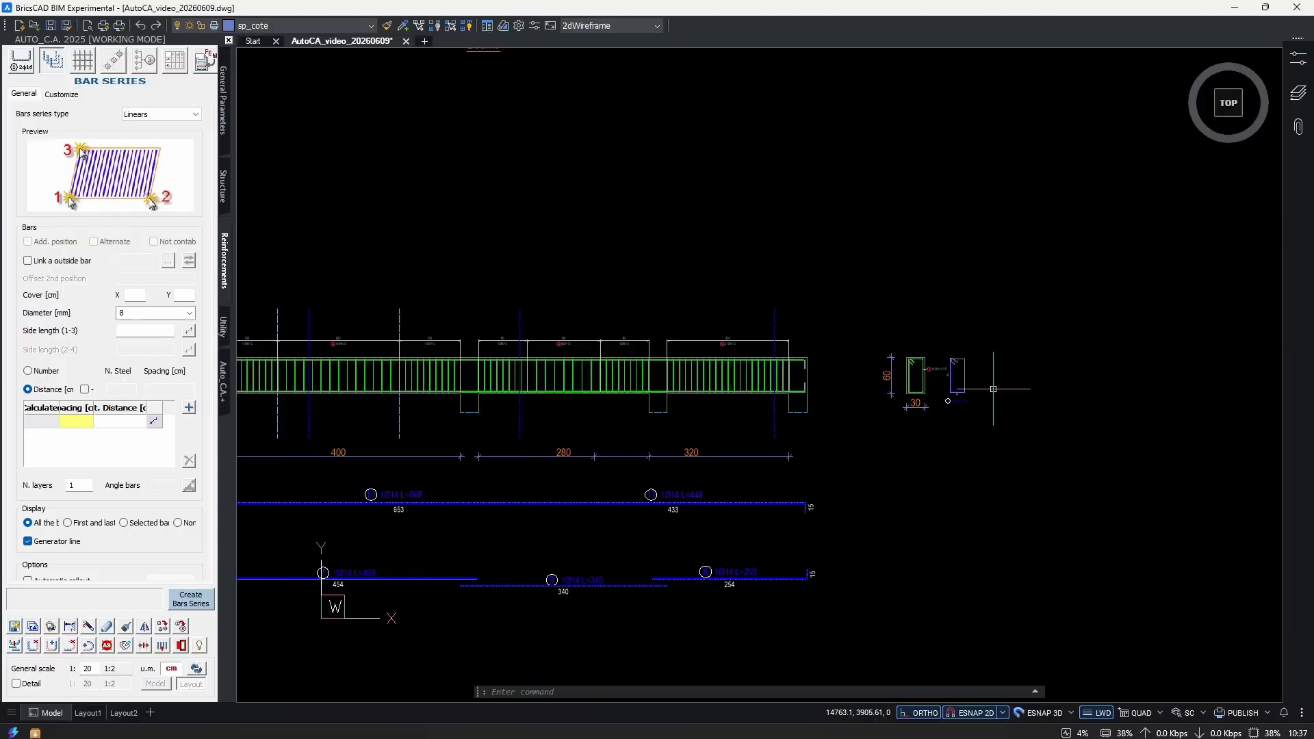
Move the cross-section's 60 cm height dimension closer to the section outline.
scroll(996, 395, up, 5)
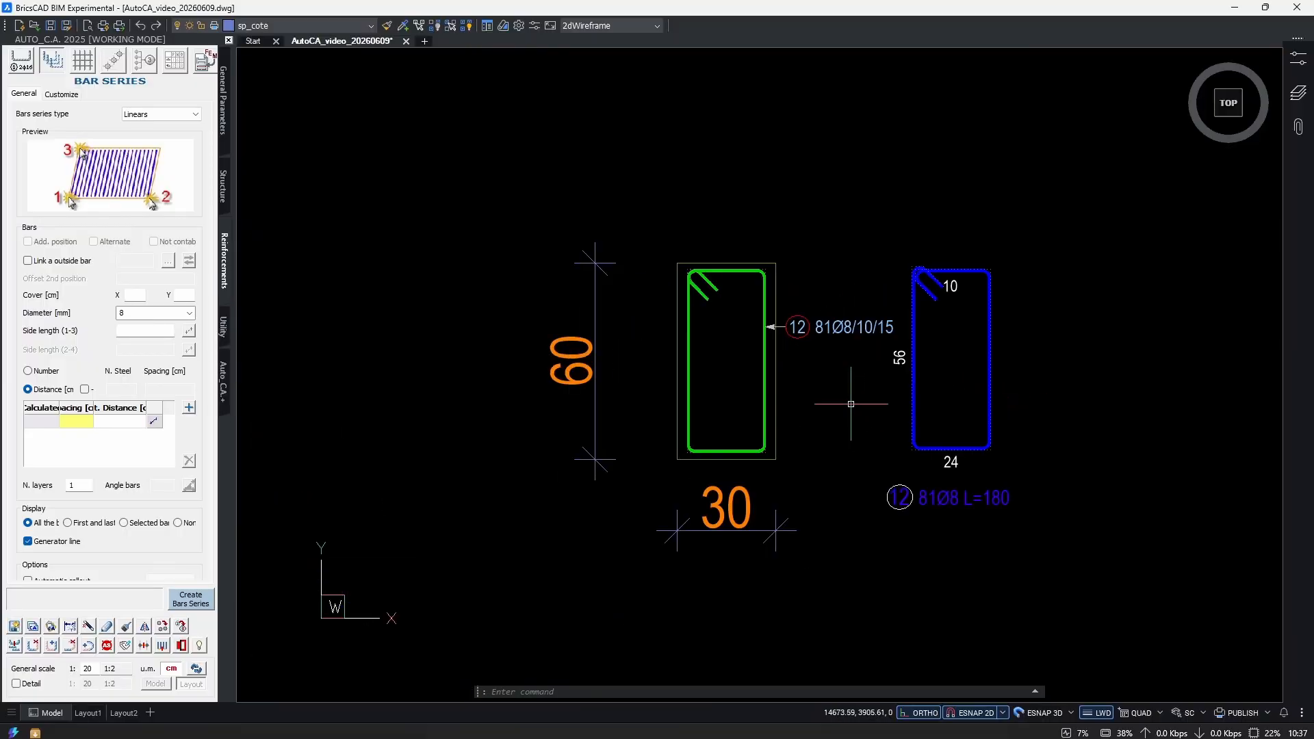
click(842, 451)
key(Escape)
key(Escape)
key(Escape)
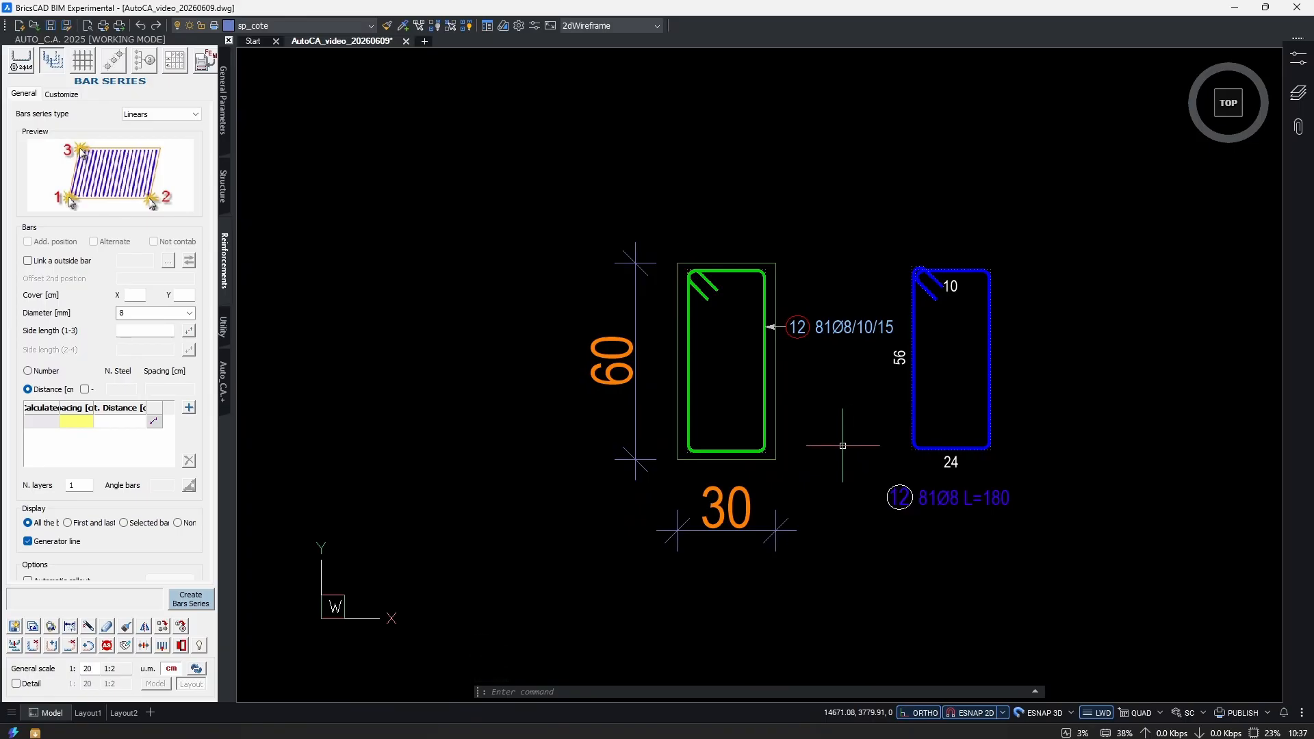
Copy the cross-section with its extracted stirrup and labels twice in a horizontal row beside the original, the first copy about 157 cm away.
click(1111, 185)
click(528, 579)
scroll(697, 415, down, 3)
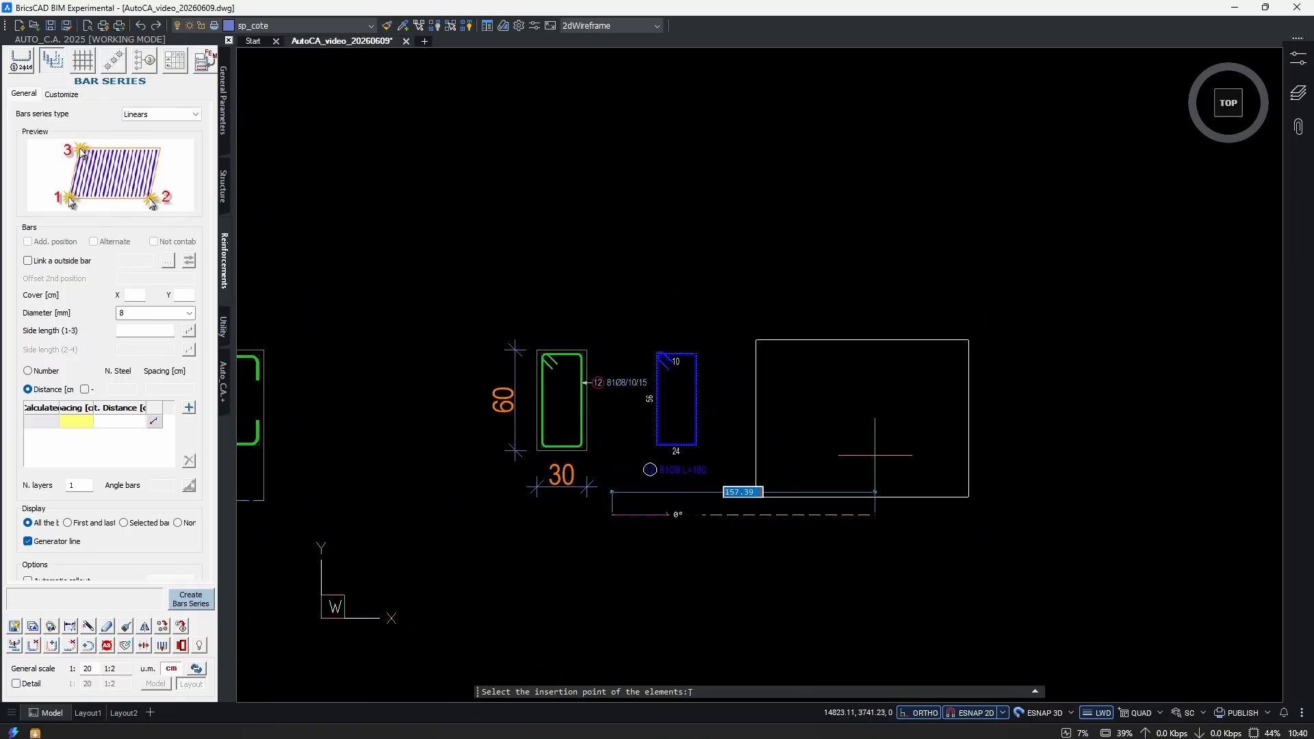
click(875, 456)
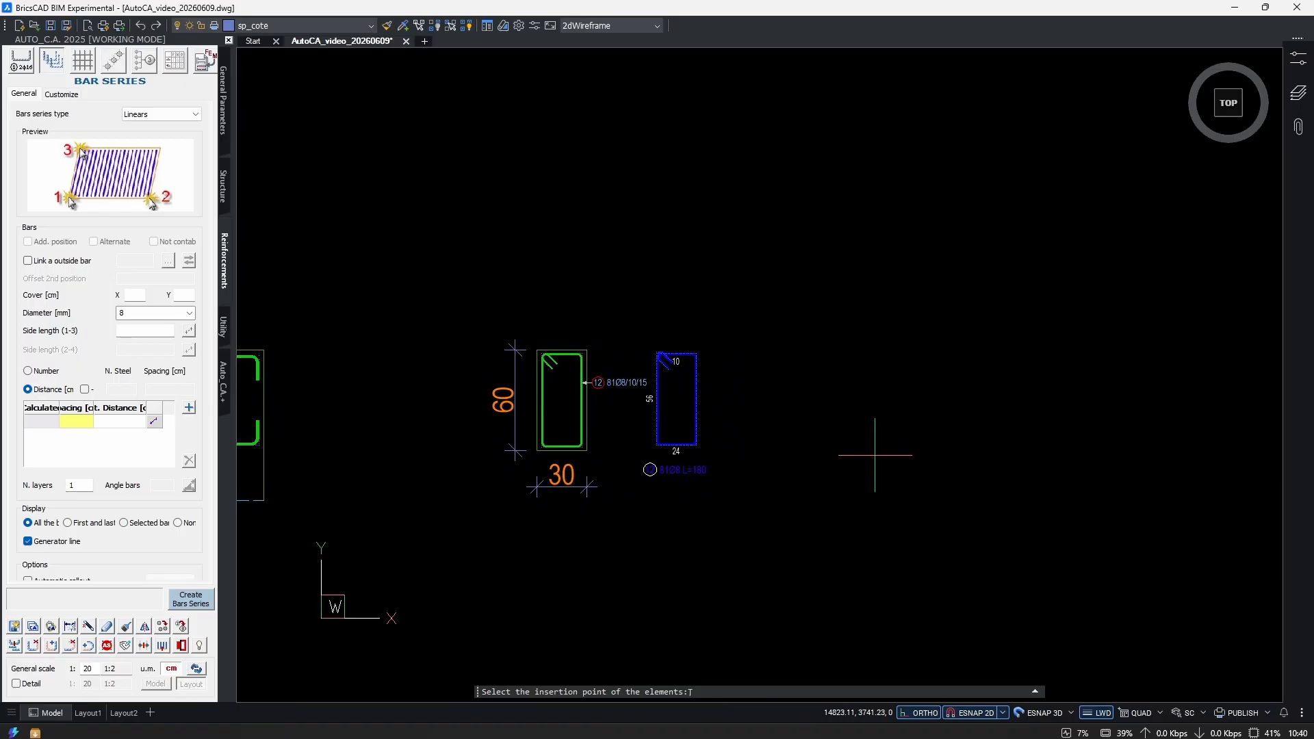
middle_drag(1105, 491, 900, 486)
click(920, 488)
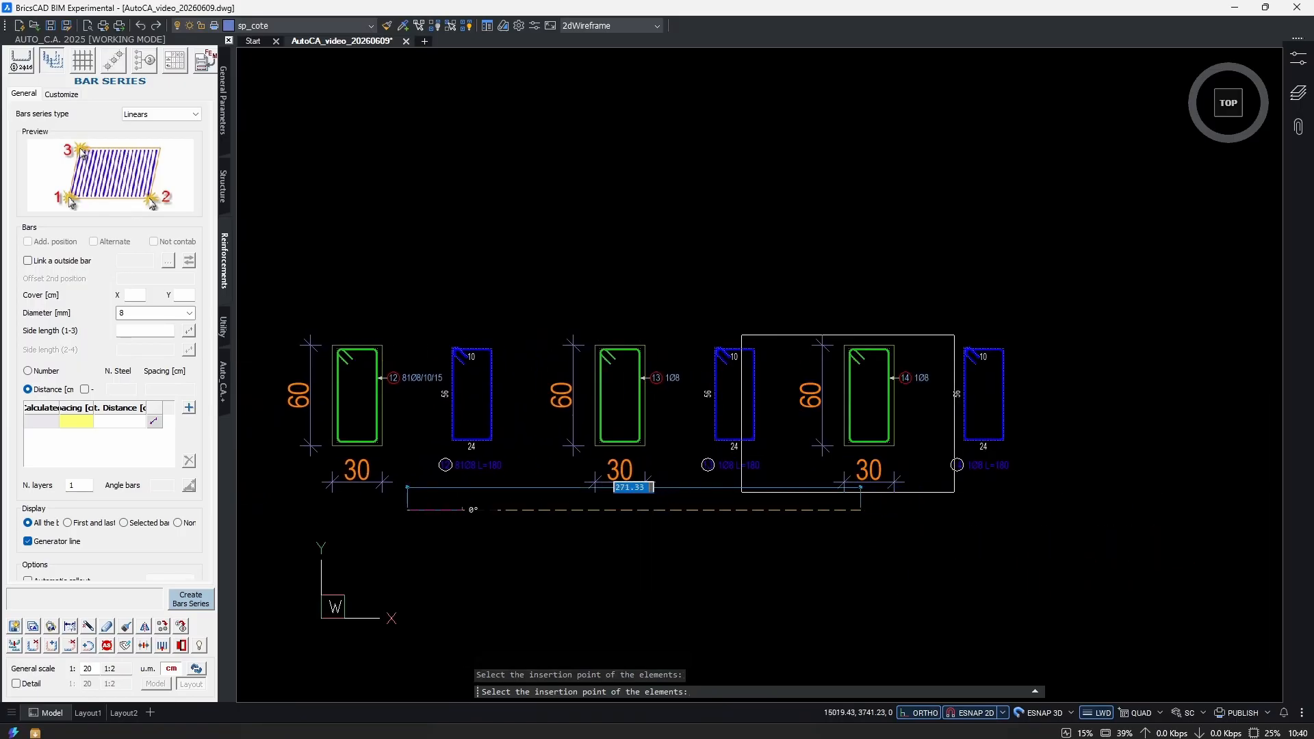
middle_drag(808, 551, 924, 543)
key(Escape)
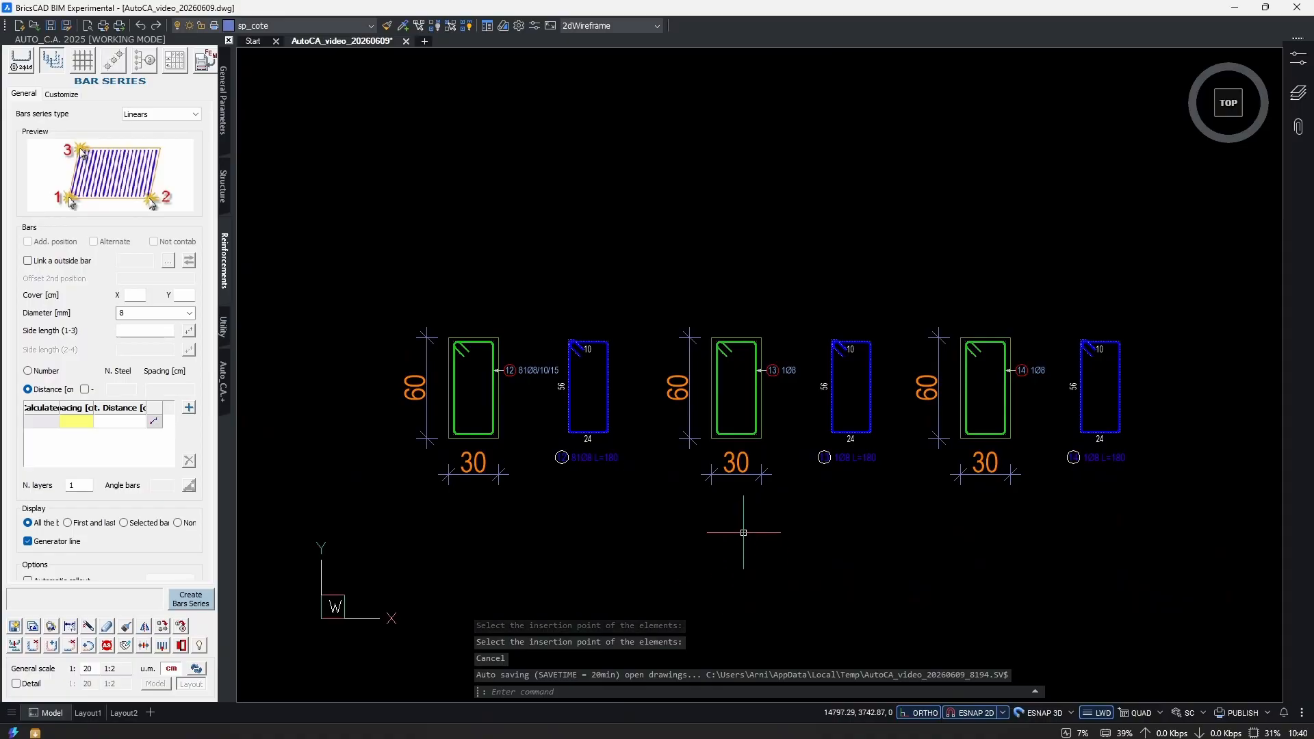
Examine the extracted stirrups in the two copied cross-sections and their position labels.
scroll(826, 398, up, 2)
middle_drag(904, 404, 793, 388)
click(820, 371)
click(733, 402)
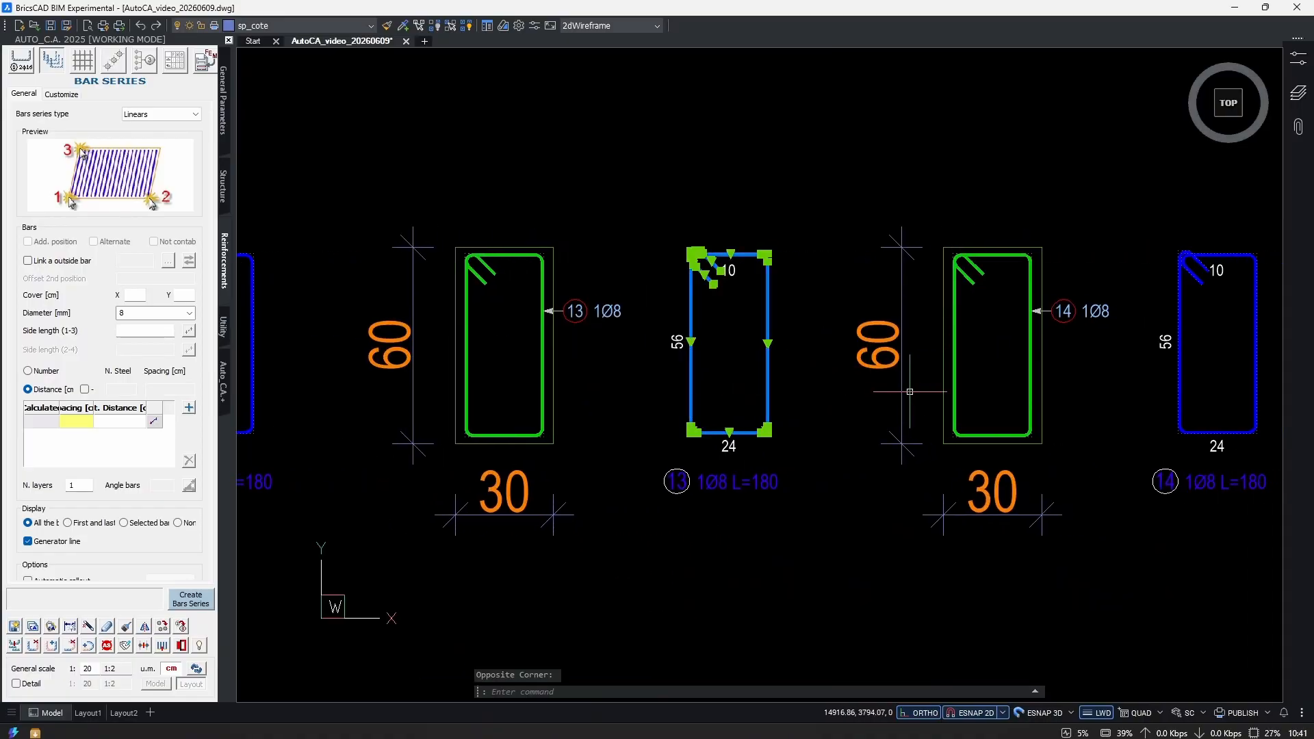
middle_drag(904, 392, 667, 364)
click(1019, 364)
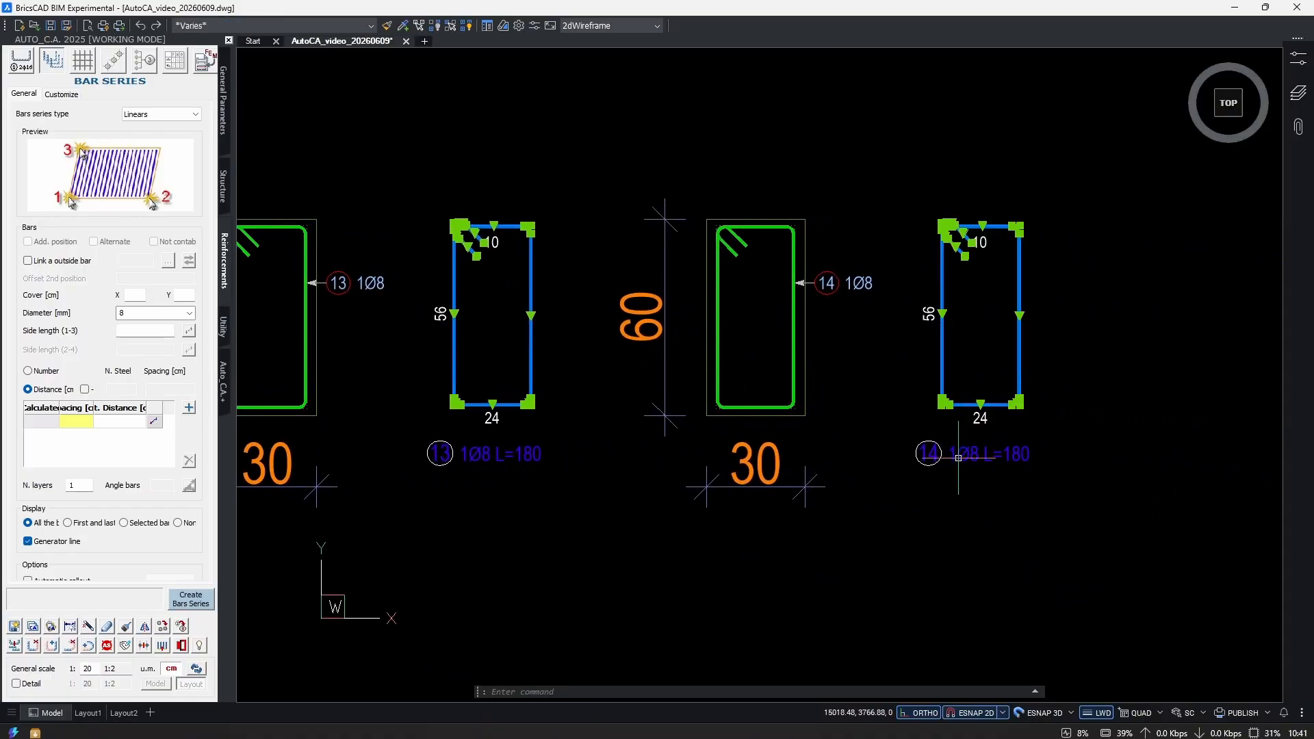
scroll(962, 438, up, 2)
key(Escape)
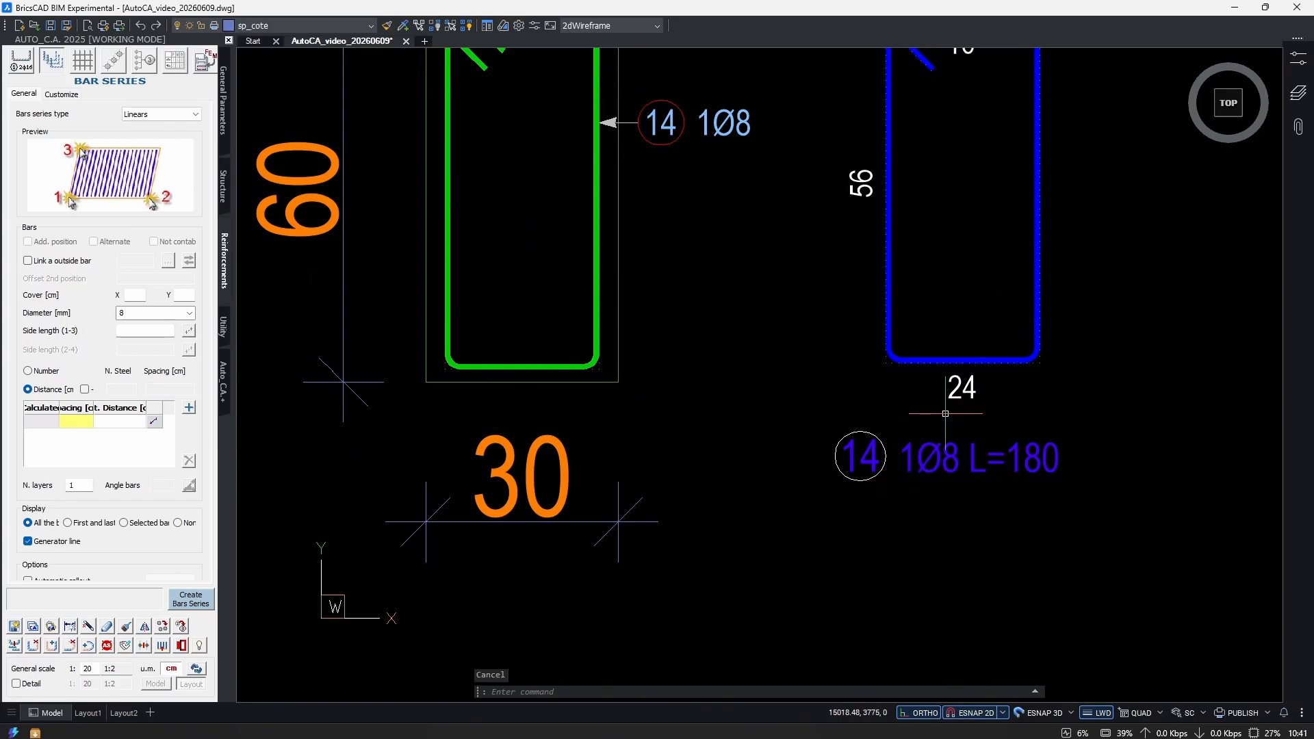
scroll(931, 396, down, 4)
scroll(778, 420, up, 2)
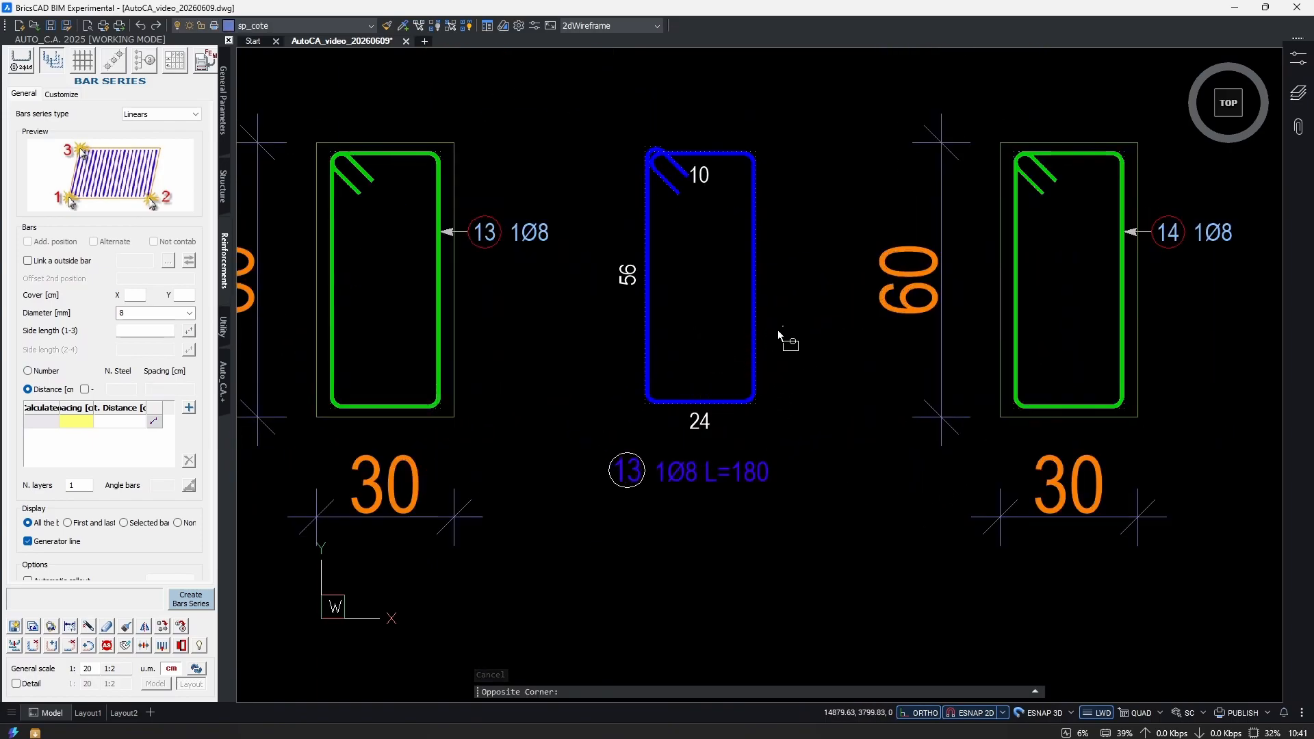
click(755, 342)
click(723, 351)
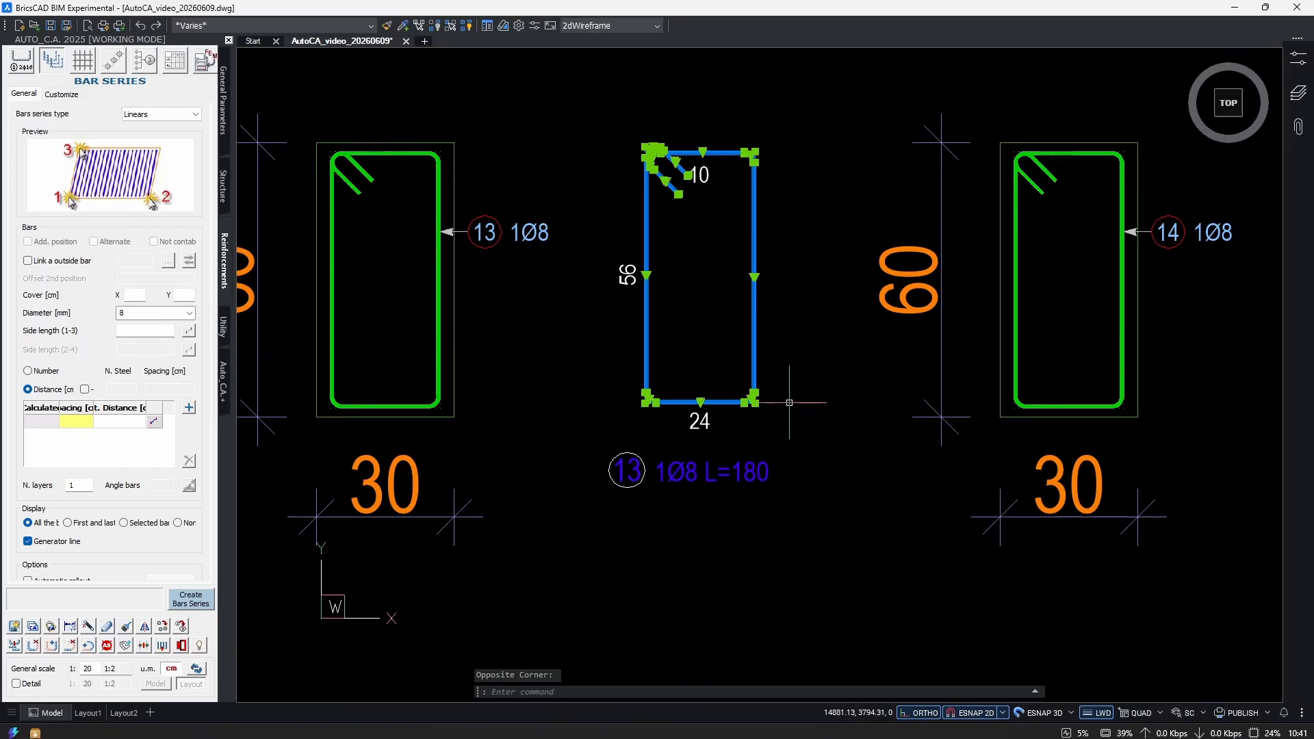
scroll(768, 343, down, 5)
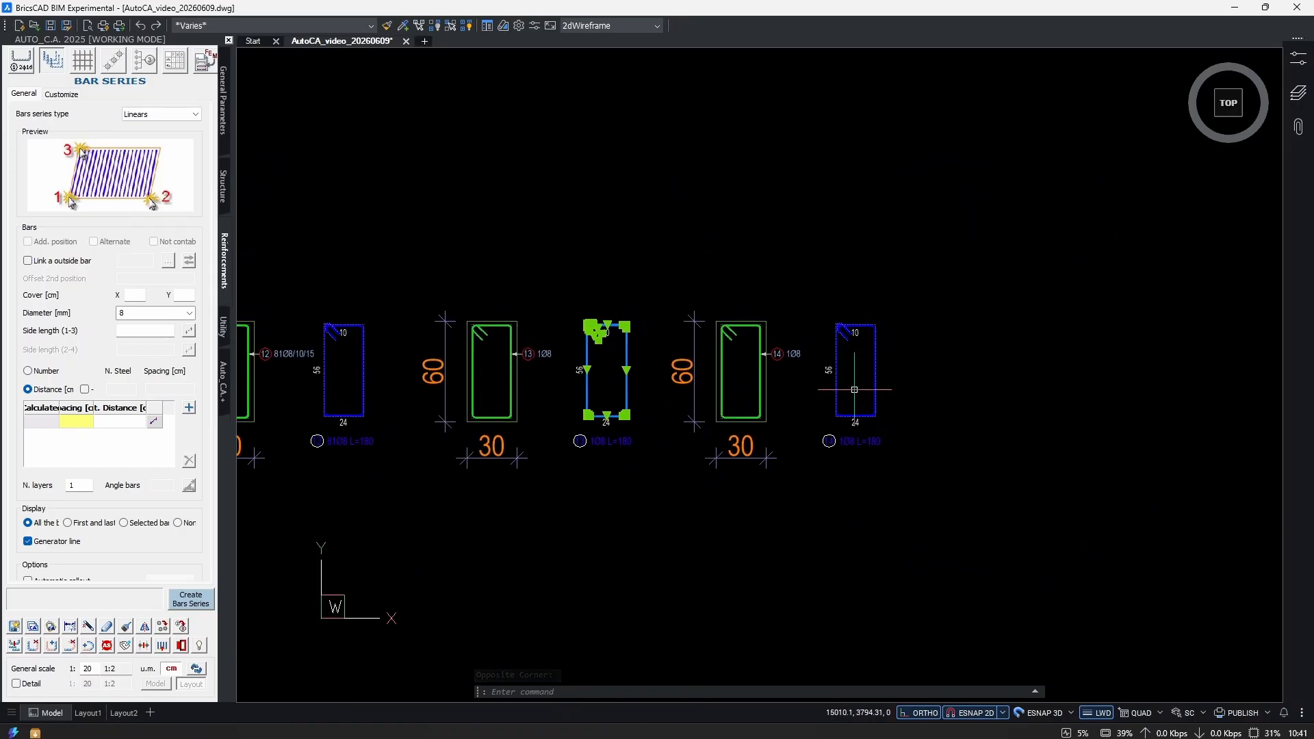
scroll(700, 322, up, 2)
key(Escape)
scroll(712, 445, down, 2)
middle_drag(733, 454, 855, 443)
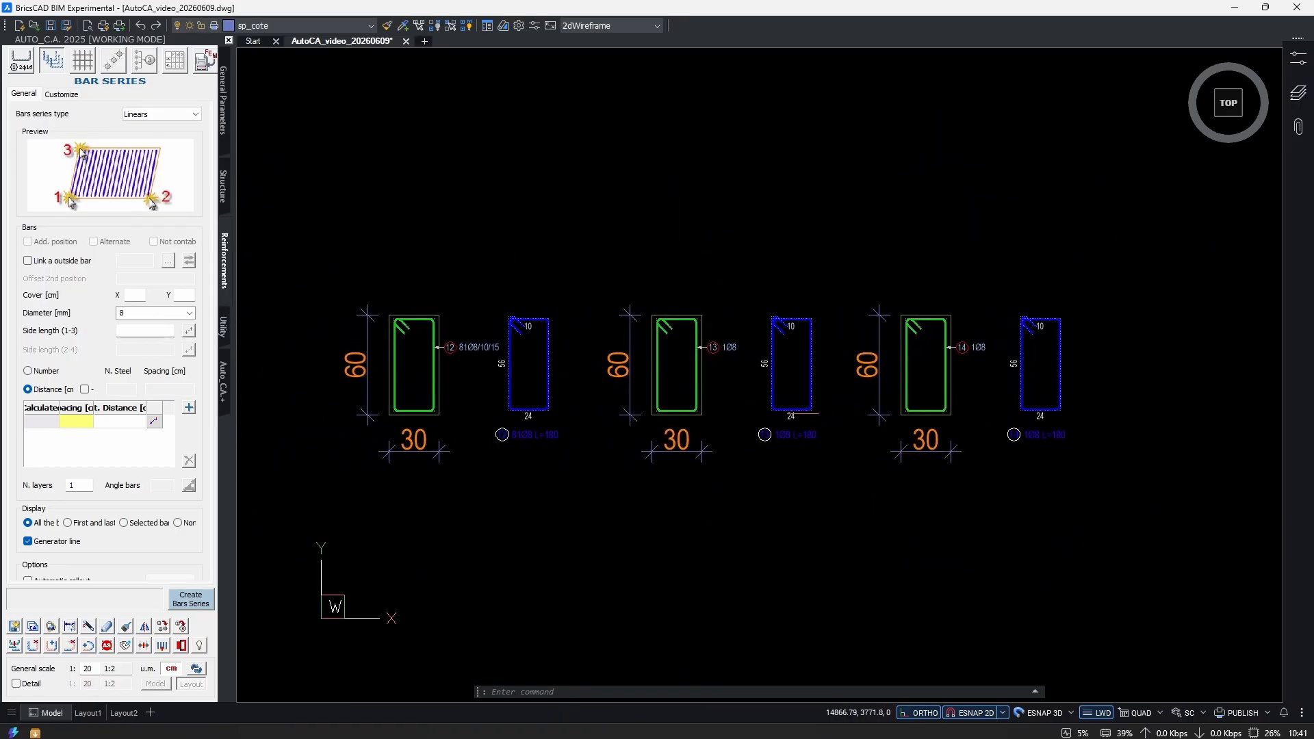
Create an Auto_C.A. bar schedule from the three extracted stirrups and place the table beside the last cross-section.
click(175, 60)
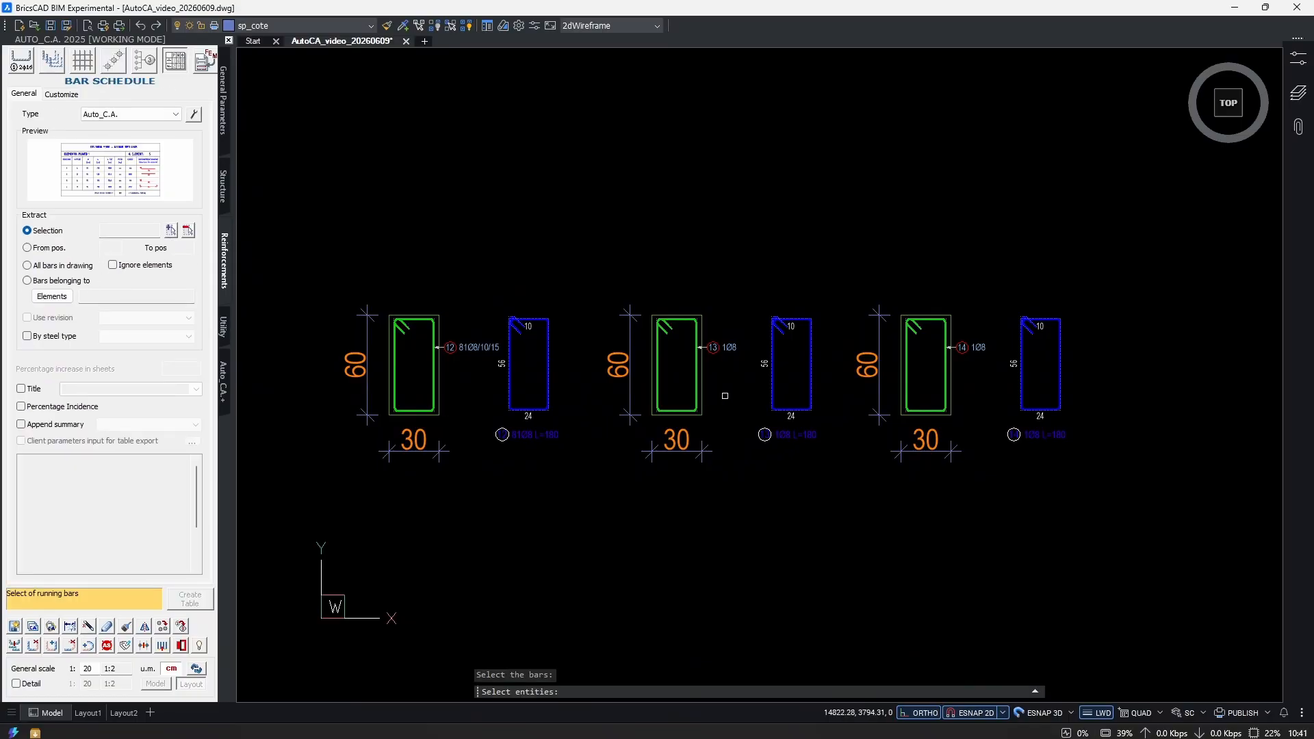
scroll(965, 370, down, 1)
click(1075, 263)
click(521, 465)
middle_drag(521, 465, 438, 418)
key(Return)
click(190, 599)
middle_drag(1034, 417, 675, 434)
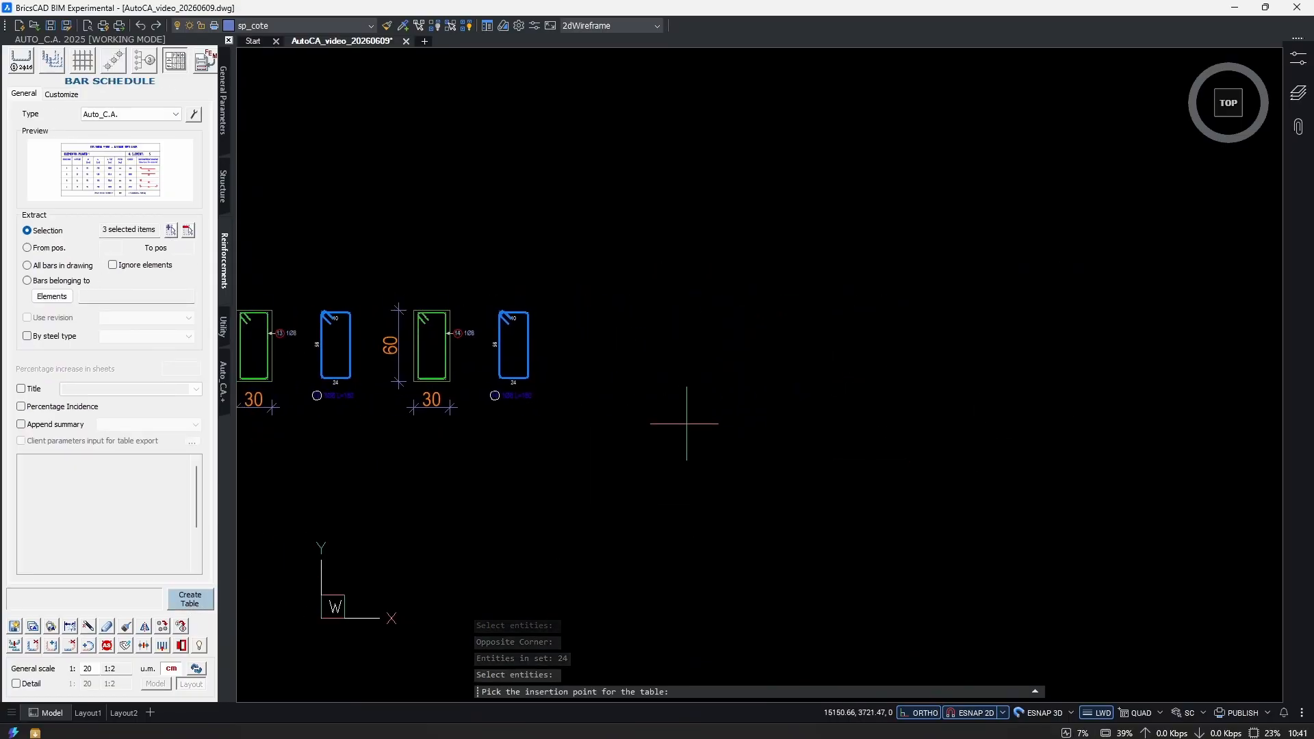
click(763, 333)
scroll(1198, 513, up, 2)
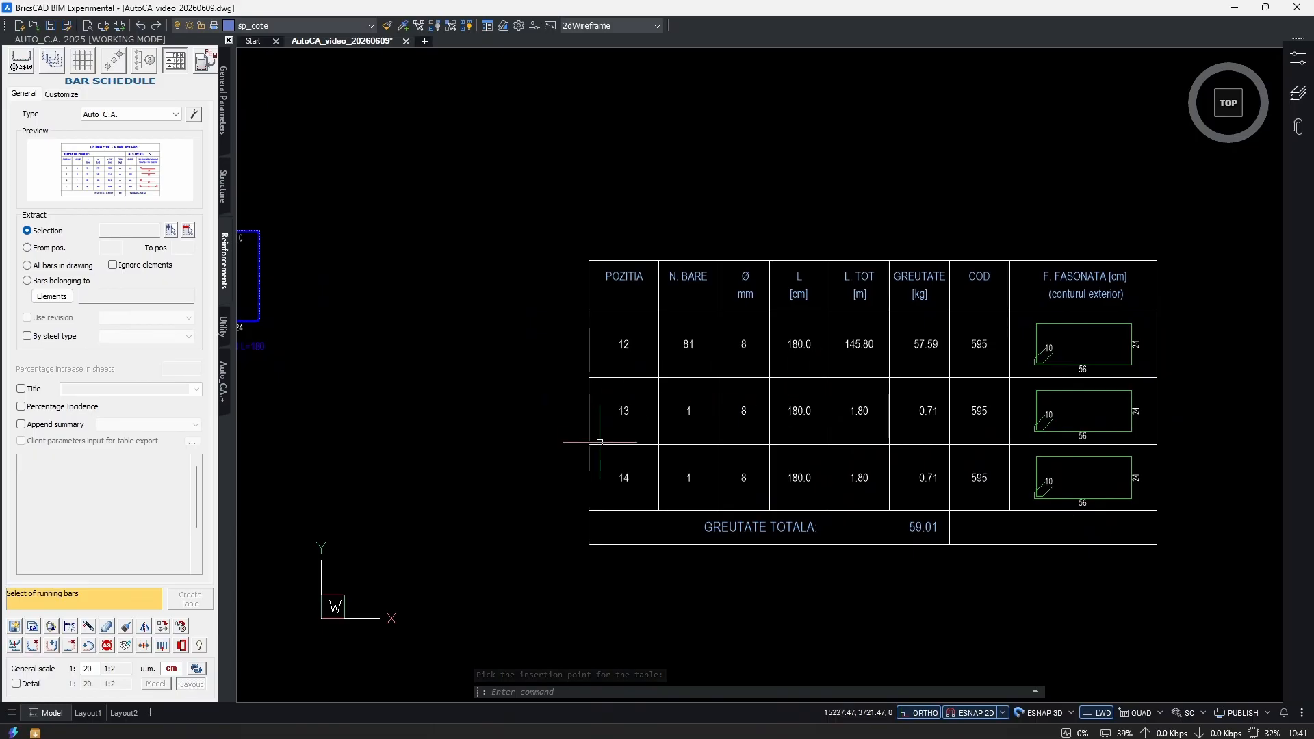
Examine the bar schedule's rows for stirrup positions 12, 13 and 14, including their bar quantities and shapes.
scroll(613, 428, up, 1)
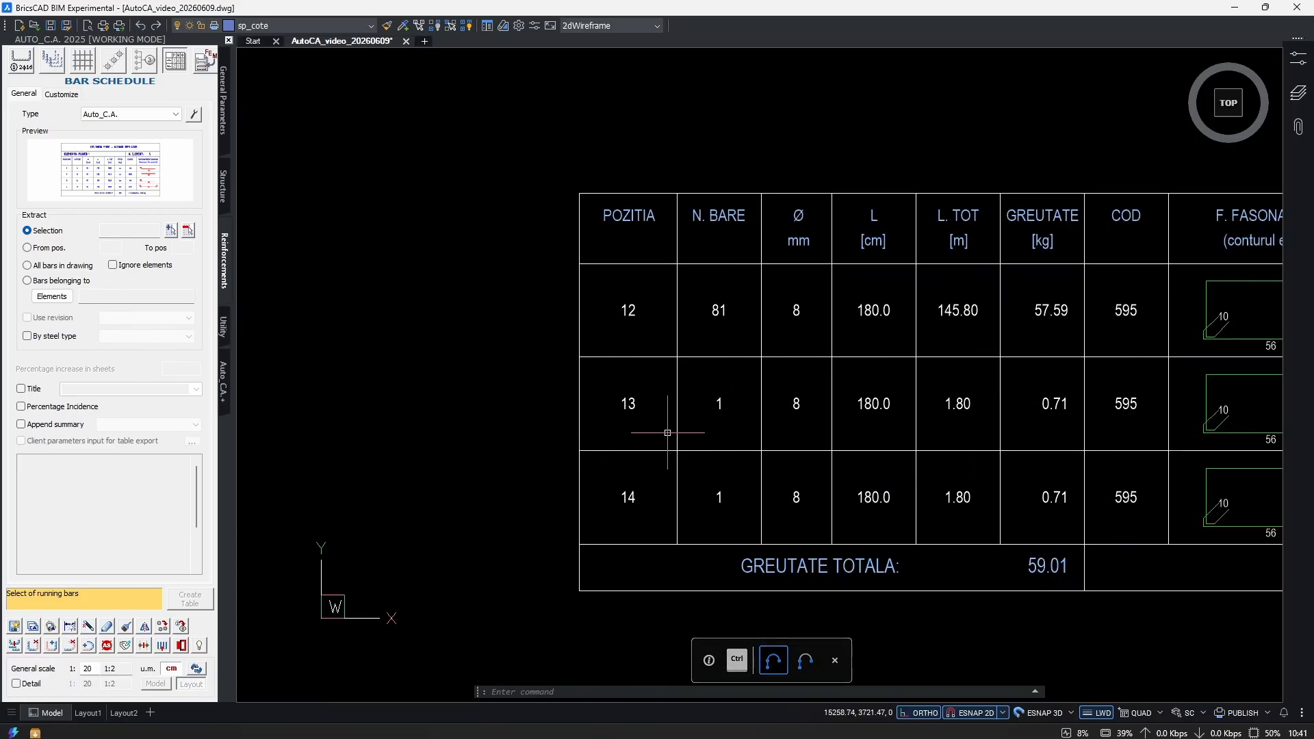
click(723, 399)
click(734, 489)
click(712, 507)
scroll(738, 212, up, 2)
middle_drag(888, 591, 778, 449)
scroll(778, 450, down, 2)
key(Escape)
middle_drag(955, 474, 768, 435)
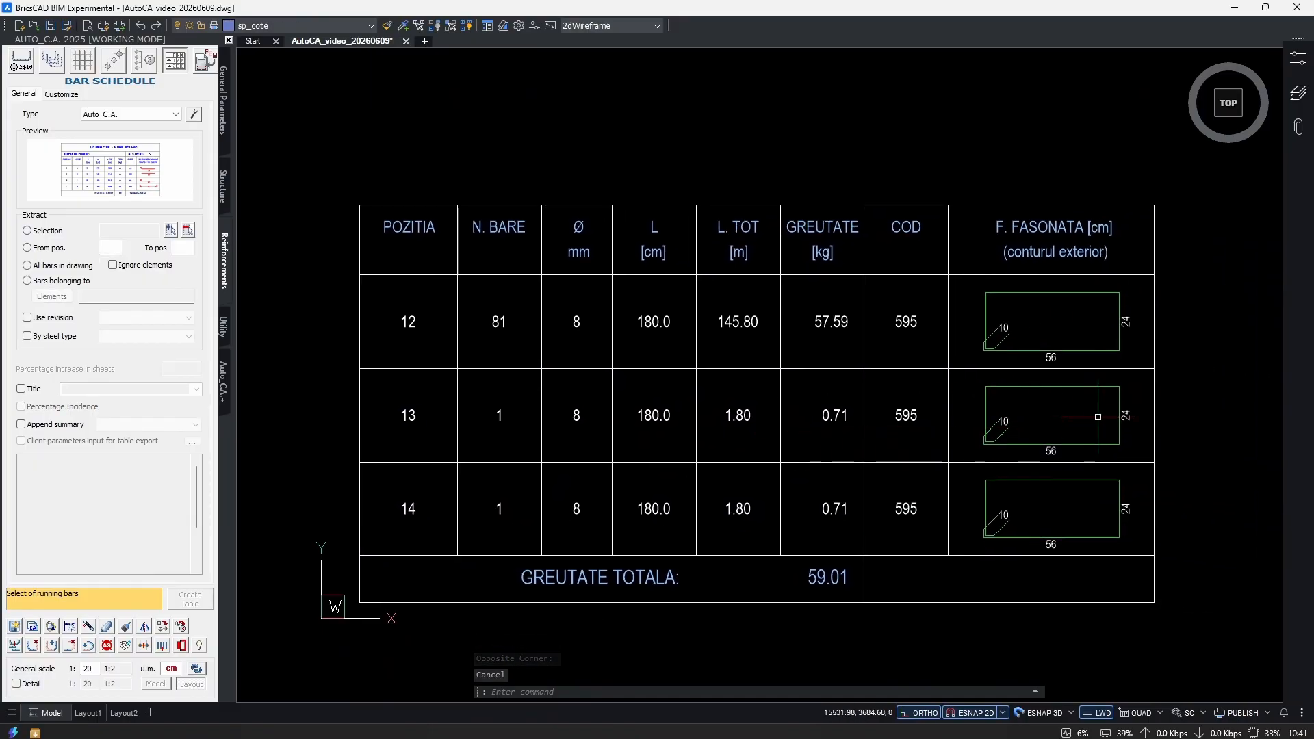
scroll(1187, 421, down, 2)
Erase the whole bar schedule table beside the cross-sections.
click(1187, 422)
click(608, 537)
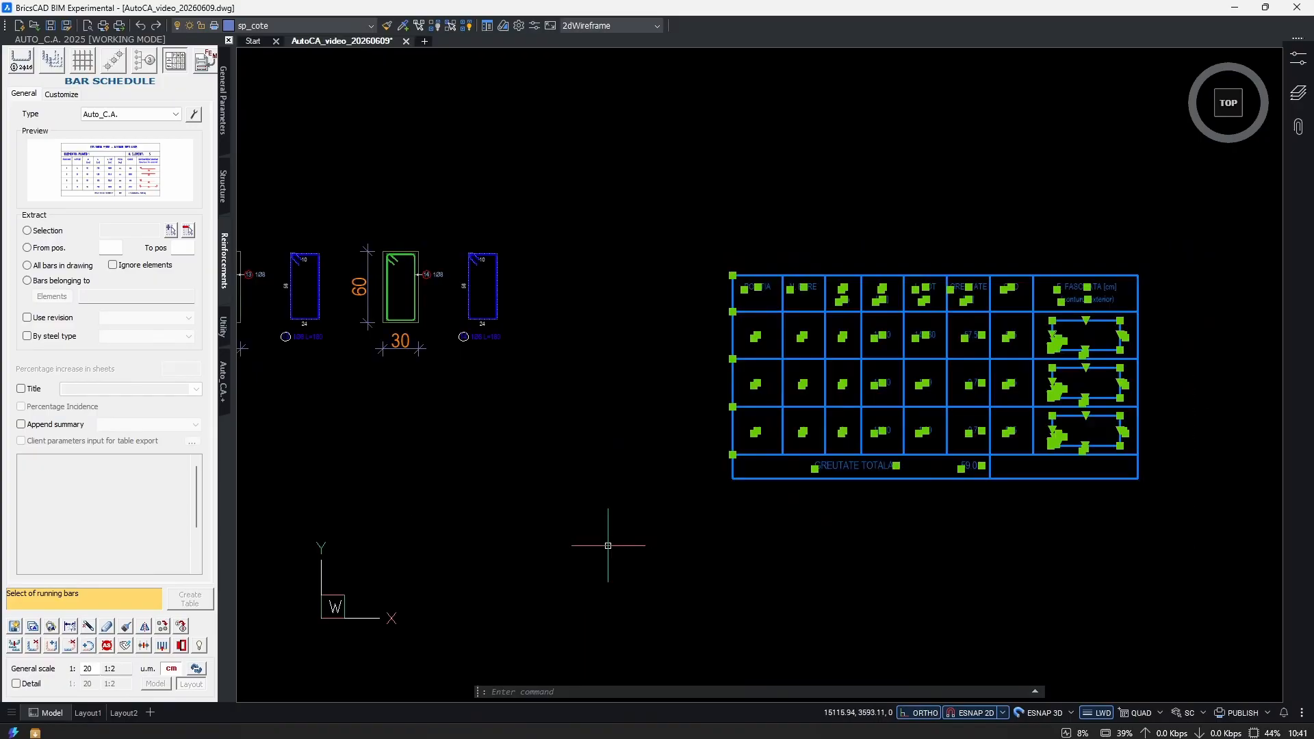
text(e)
key(Return)
middle_click(636, 433)
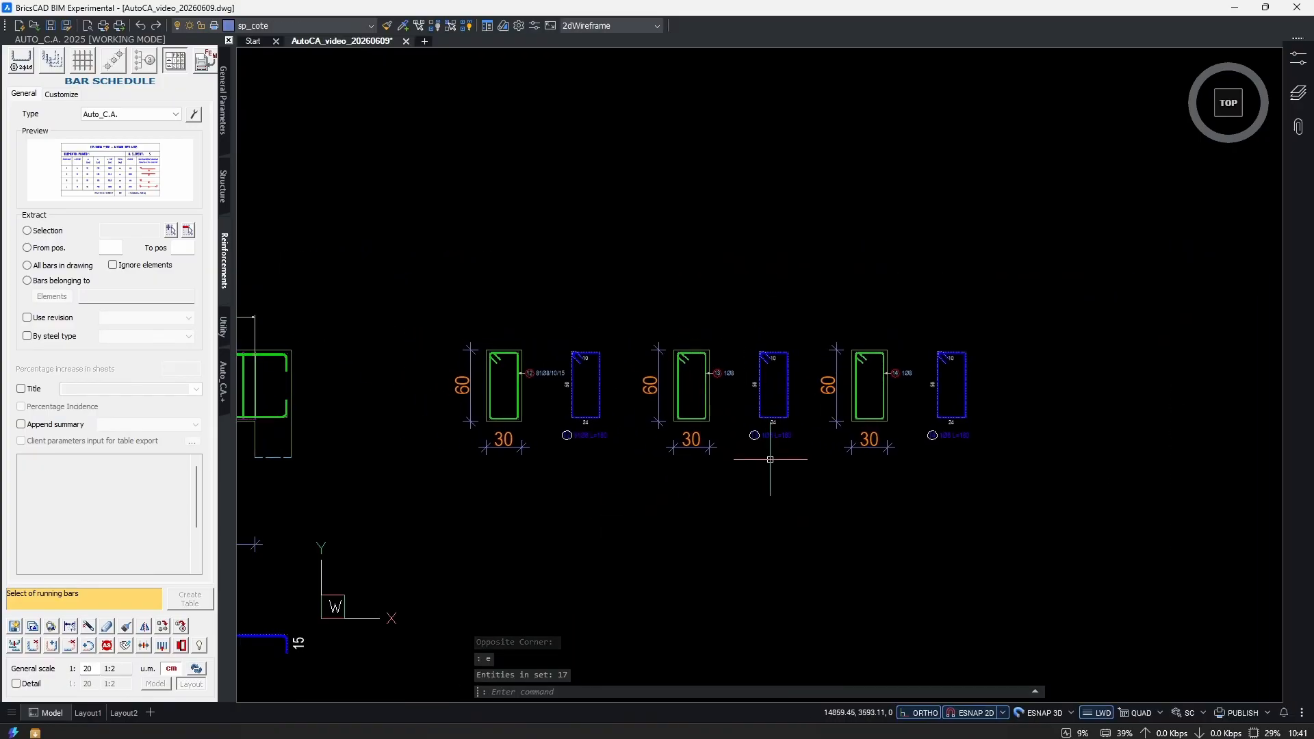
Modify the middle span's stirrup series so that it is linked to stirrup 13 in the second cross-section.
scroll(734, 392, up, 2)
scroll(820, 408, up, 2)
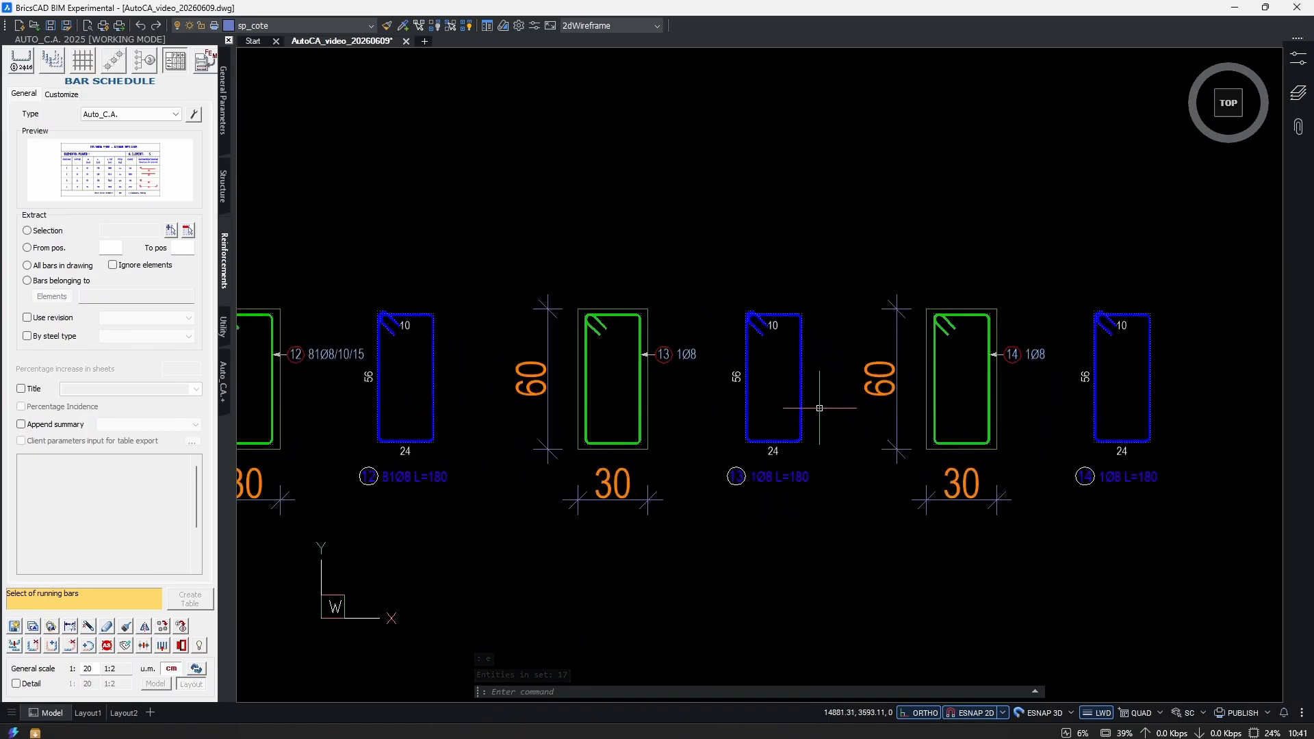
scroll(820, 408, down, 2)
middle_drag(489, 460, 880, 460)
scroll(903, 460, down, 2)
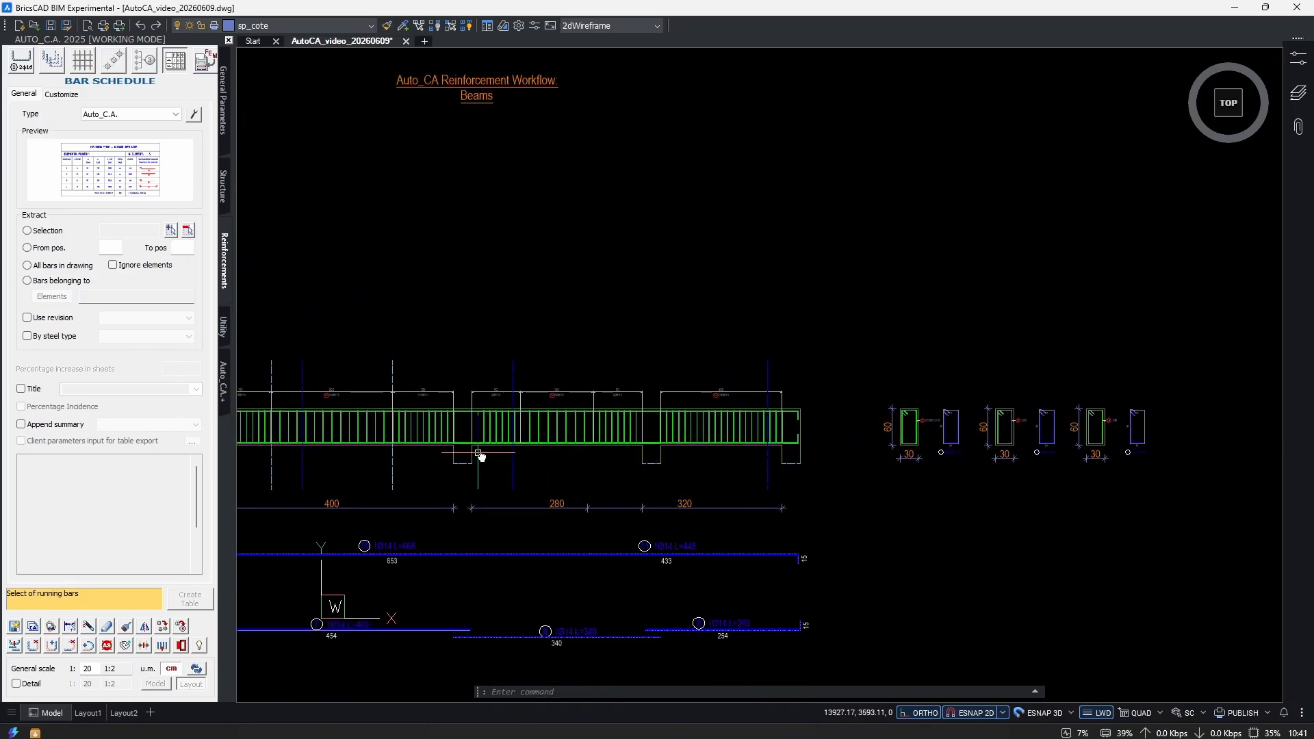
scroll(646, 454, up, 5)
text(md)
key(Return)
click(660, 441)
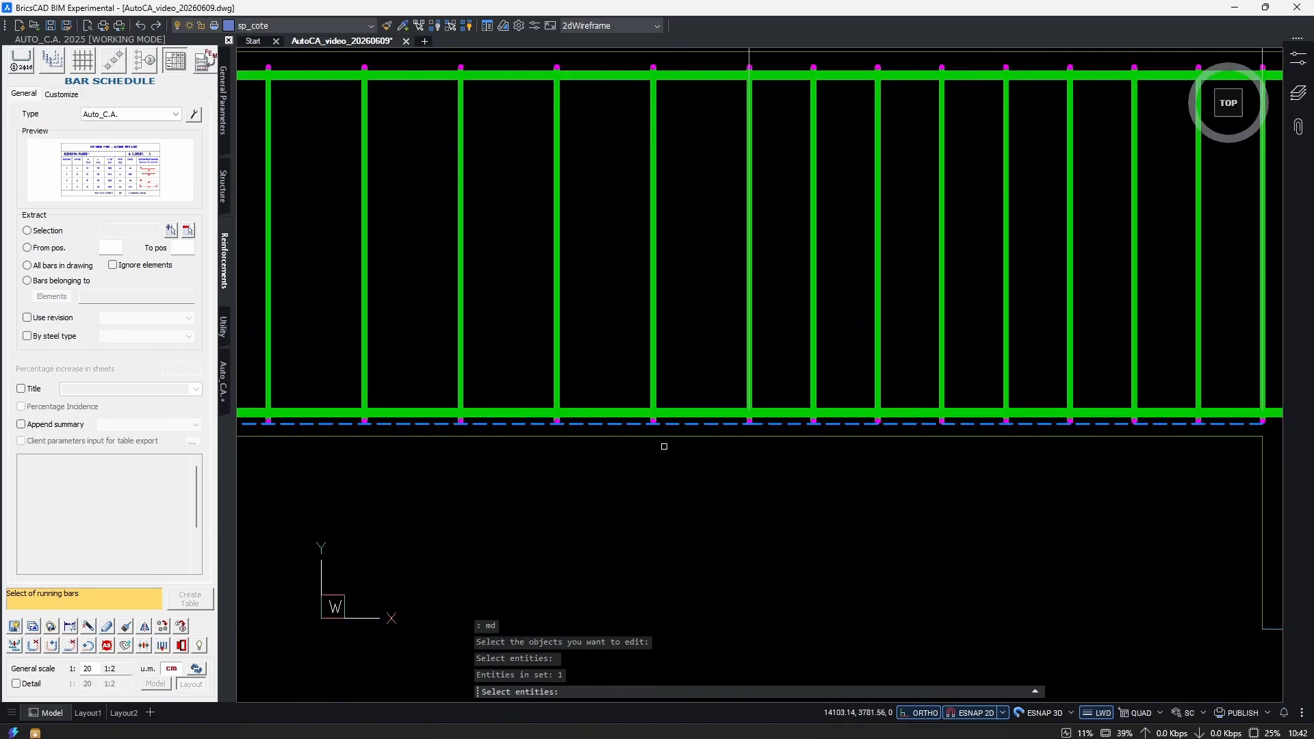
key(Return)
click(167, 261)
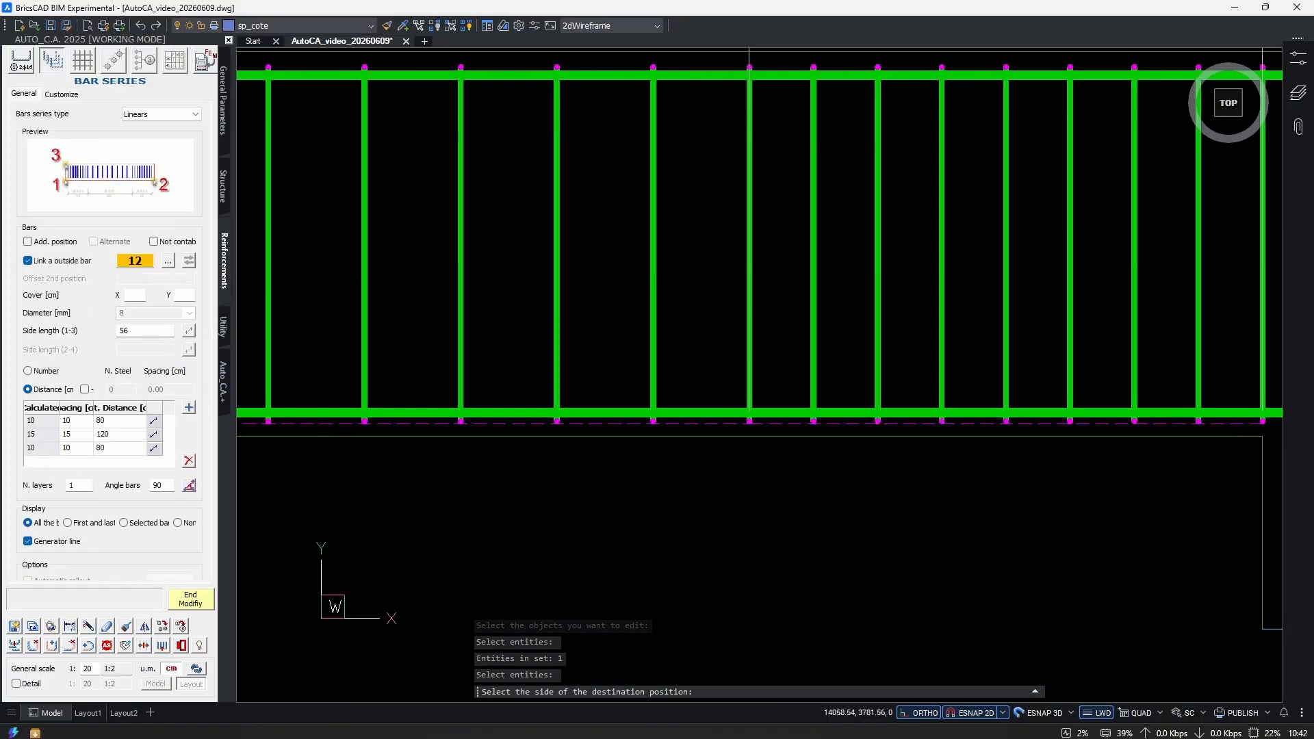
scroll(740, 424, down, 5)
scroll(764, 418, up, 5)
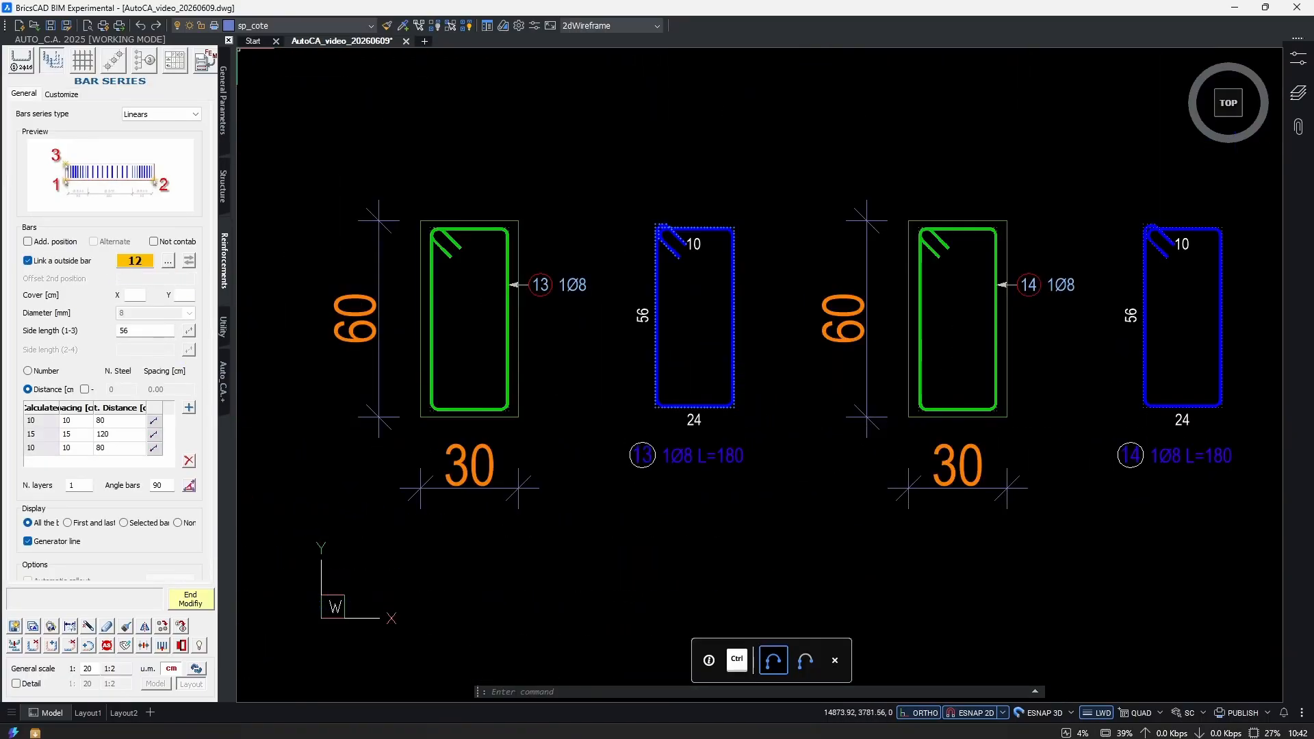
click(734, 406)
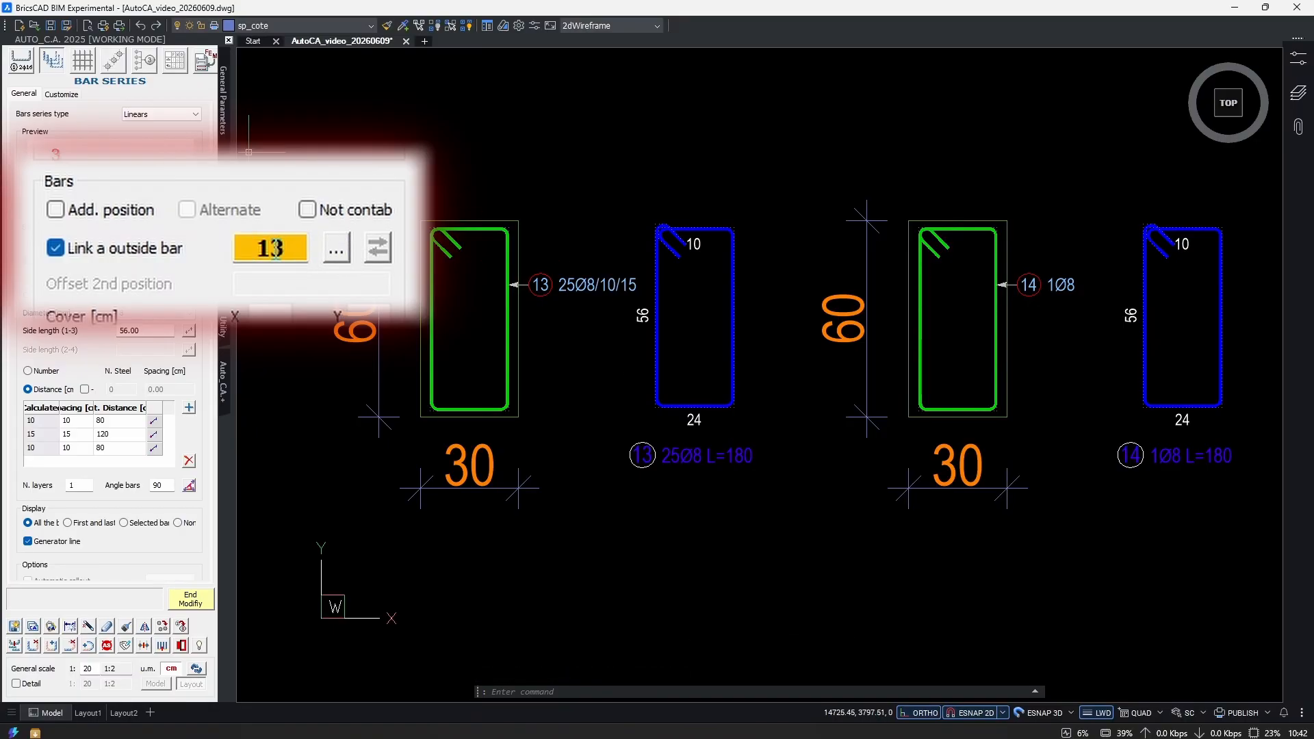
End the series edit and compare the bar quantities in the labels of stirrups 12 and 13.
scroll(727, 346, down, 2)
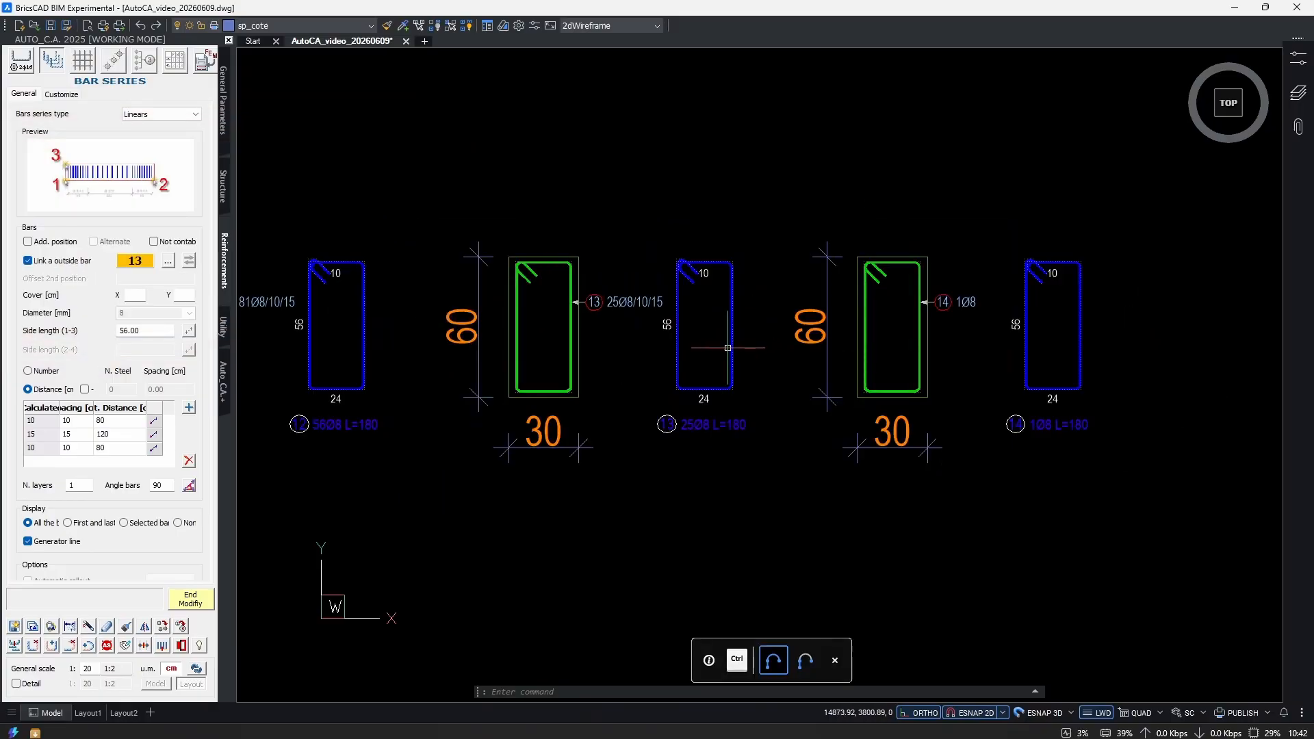
middle_drag(484, 382, 532, 424)
scroll(359, 400, up, 1)
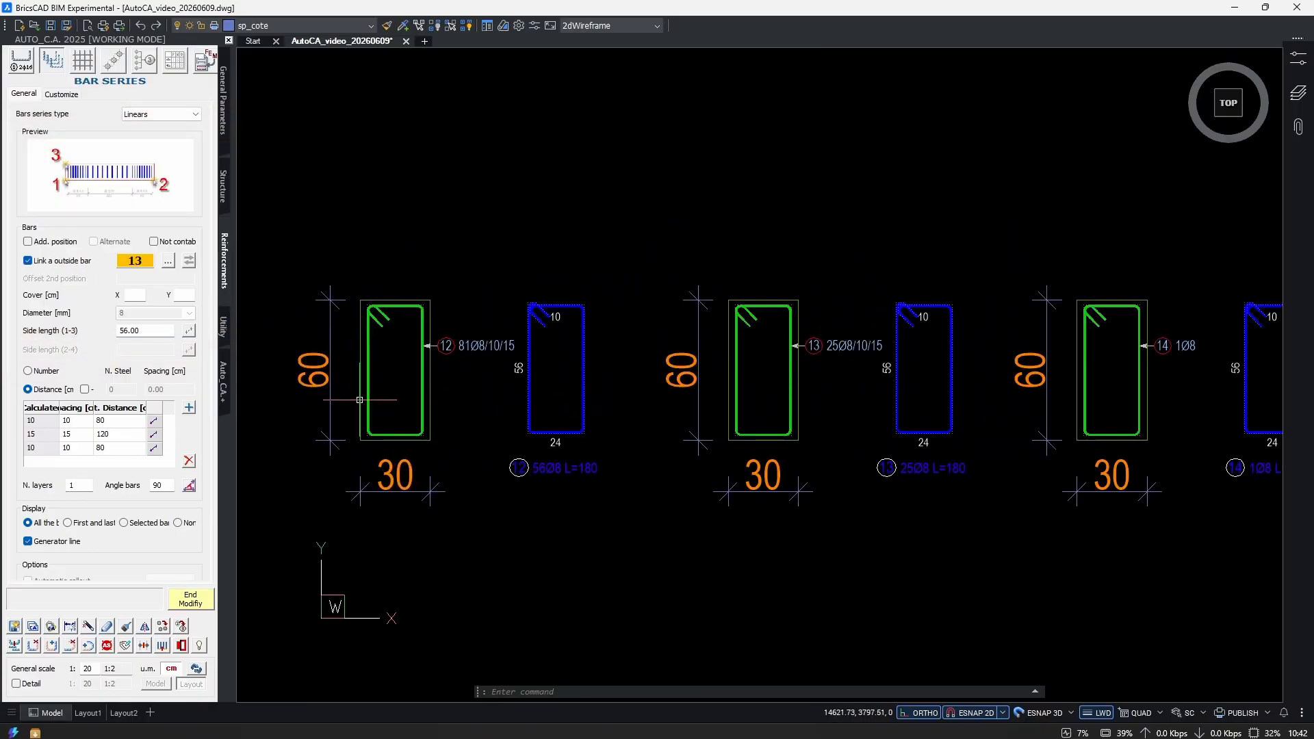
mouse_move(973, 404)
middle_down()
mouse_move(696, 440)
mouse_move(880, 434)
middle_up()
scroll(758, 431, down, 1)
scroll(881, 434, down, 2)
scroll(805, 388, up, 1)
key(Escape)
scroll(753, 456, down, 1)
middle_drag(753, 456, 516, 465)
middle_drag(939, 437, 795, 431)
scroll(794, 431, up, 7)
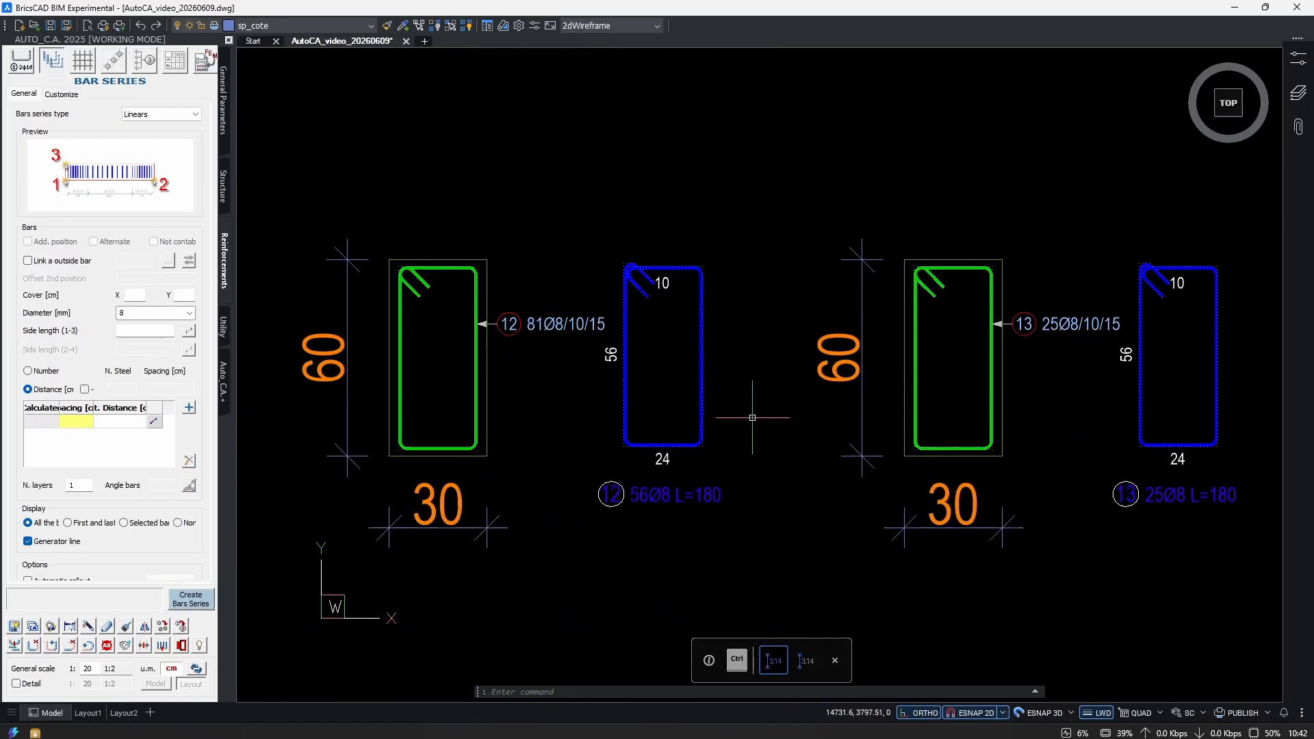
middle_drag(628, 514, 637, 522)
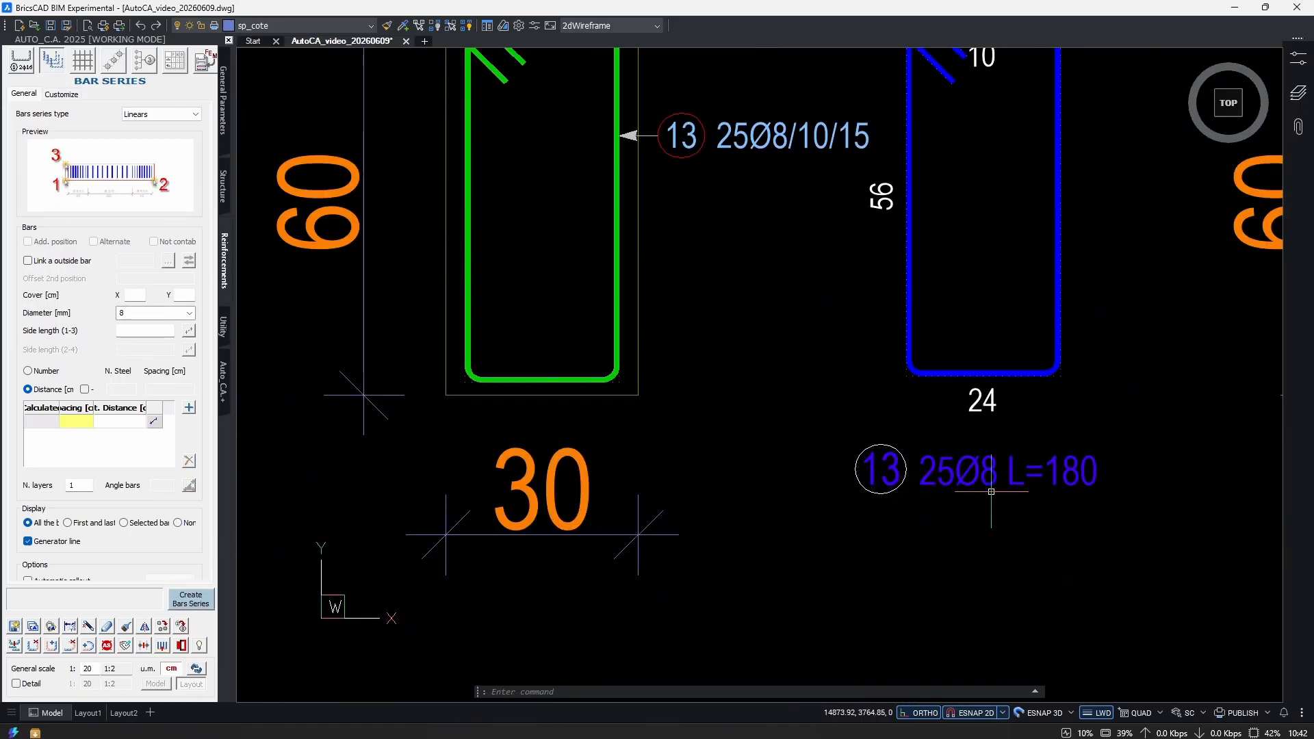
scroll(924, 483, down, 3)
scroll(532, 459, up, 4)
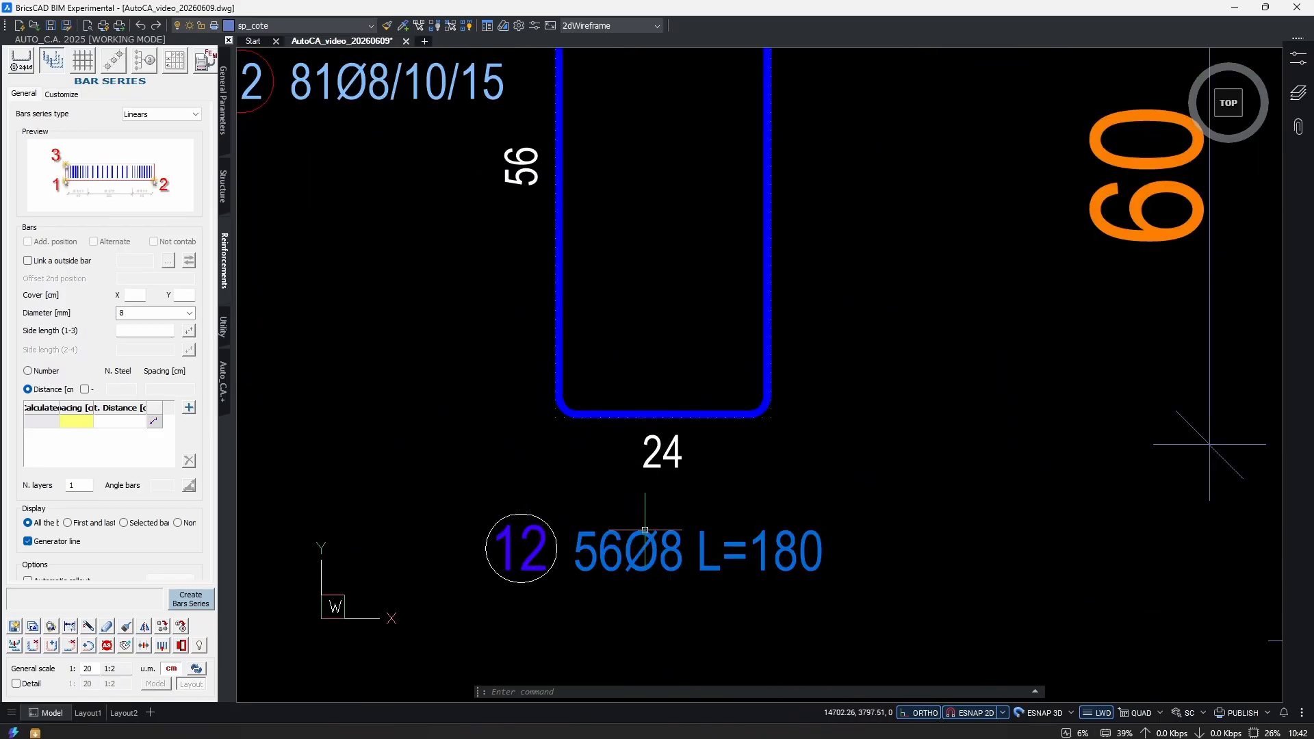
Link the third span's 200 cm stirrup series to outside bar 14.
click(640, 510)
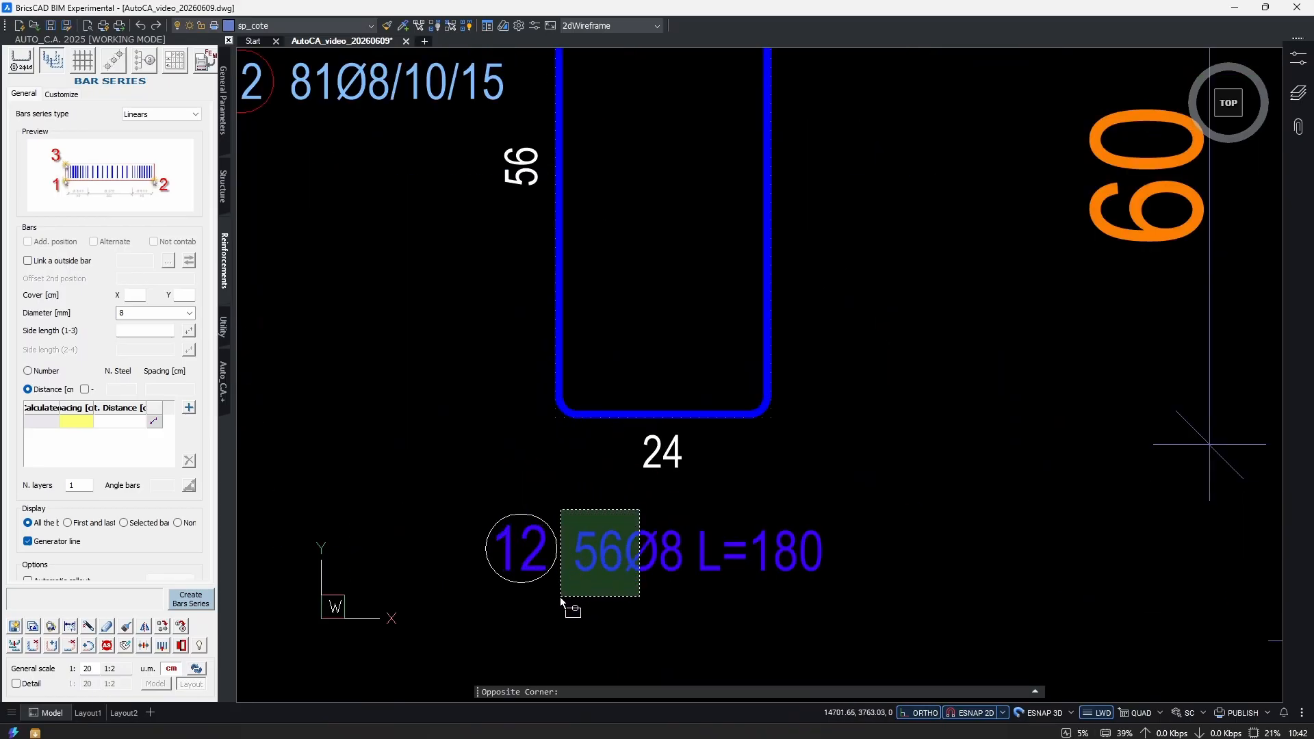
click(560, 597)
scroll(650, 540, down, 3)
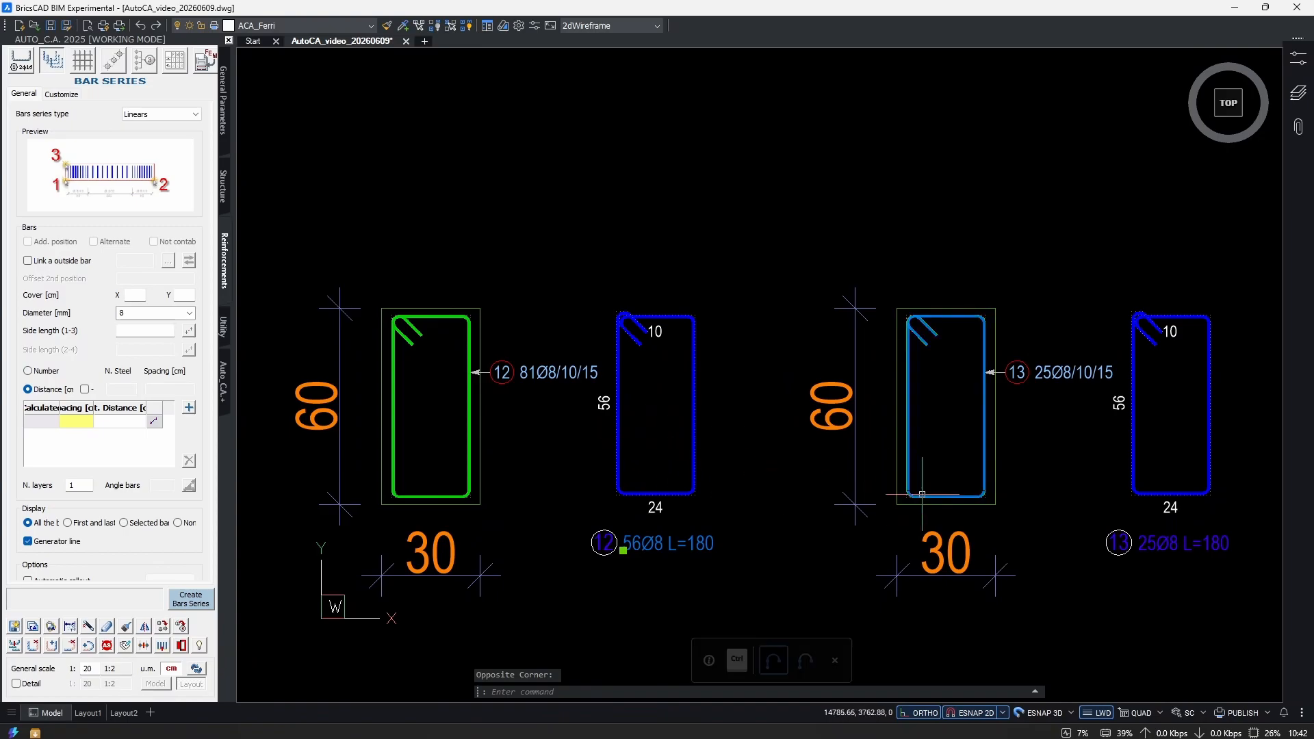
middle_drag(922, 498, 509, 456)
scroll(770, 427, up, 3)
click(857, 319)
click(669, 350)
scroll(699, 498, down, 3)
key(Escape)
scroll(768, 488, down, 3)
text(m)
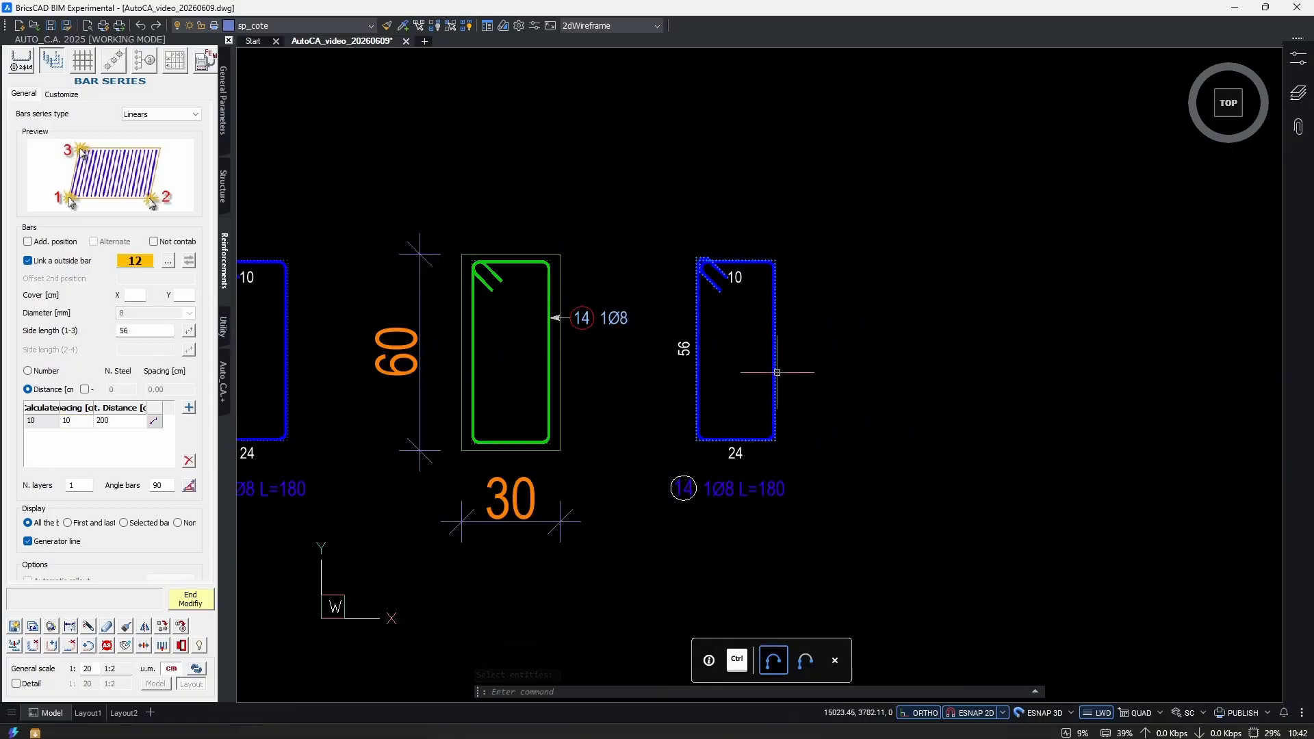
click(190, 599)
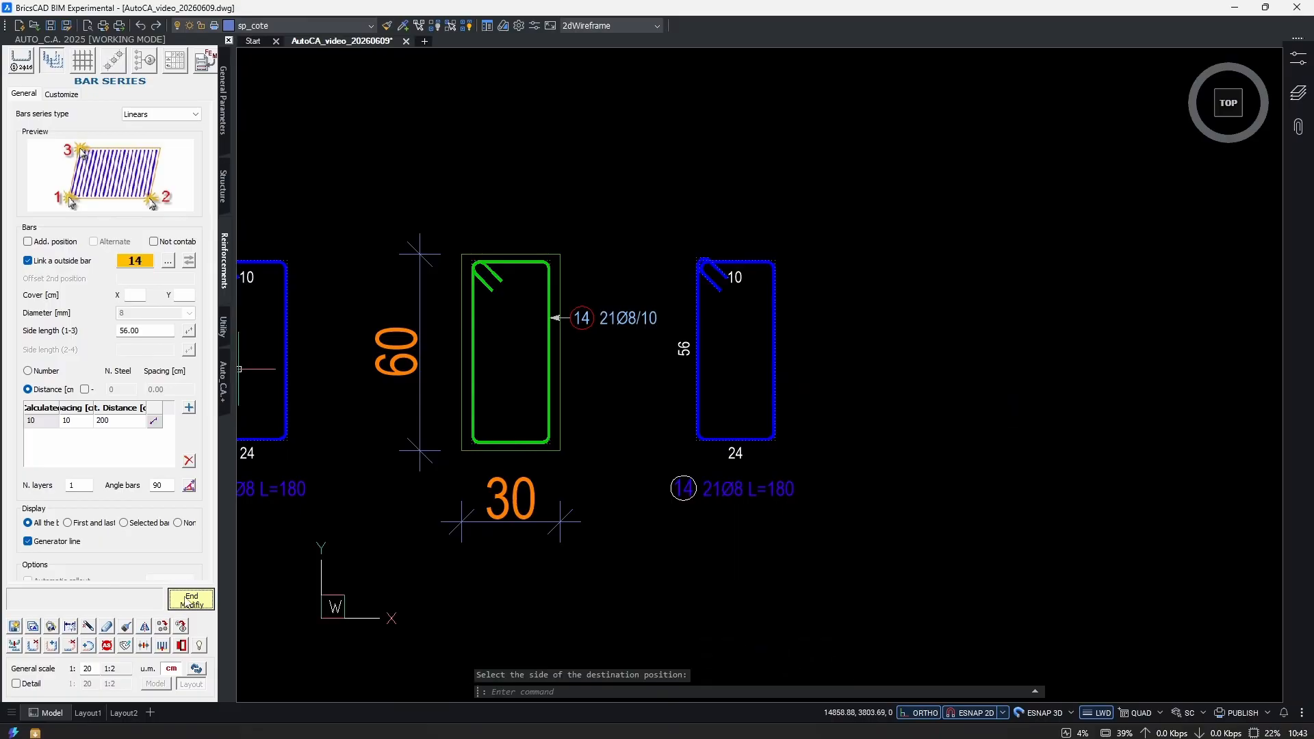
Inspect the bar label of stirrup 12 and the beam series linked to stirrup positions 12 and 13.
scroll(815, 452, down, 3)
scroll(637, 476, up, 5)
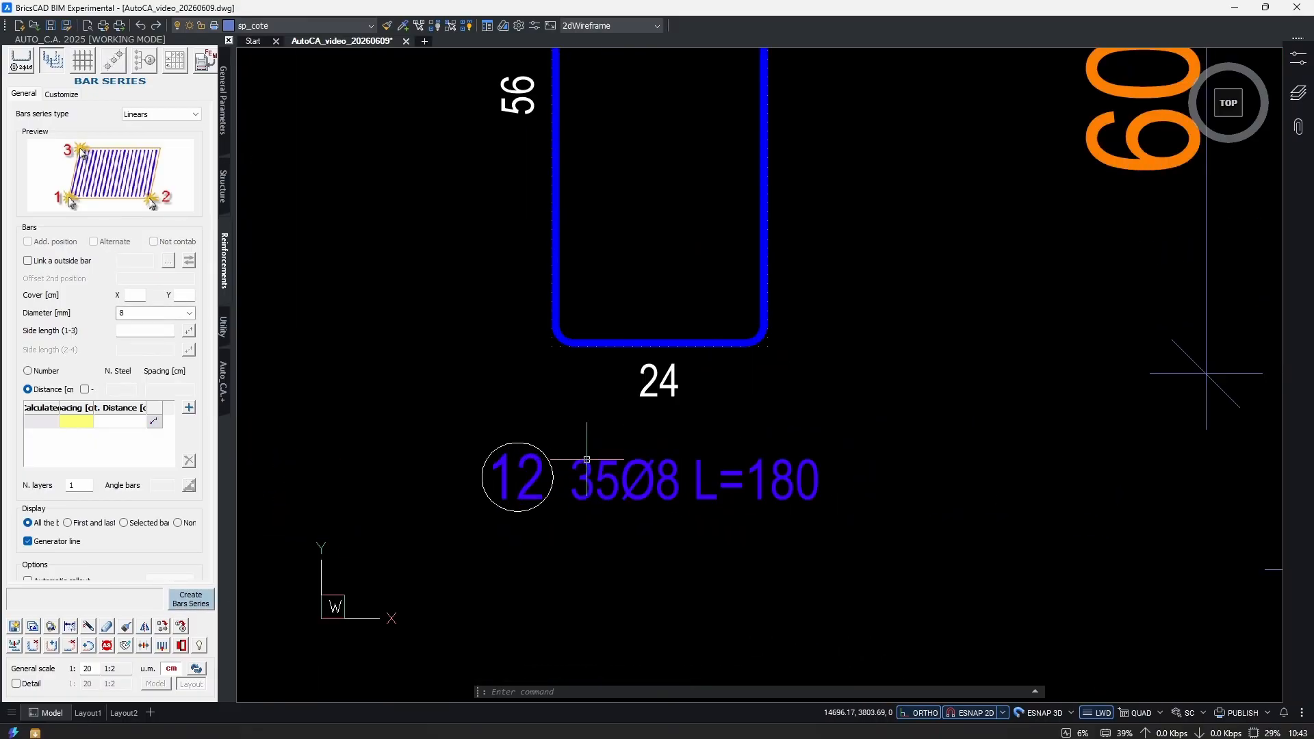
scroll(742, 484, down, 6)
scroll(587, 481, up, 2)
middle_drag(603, 479, 763, 473)
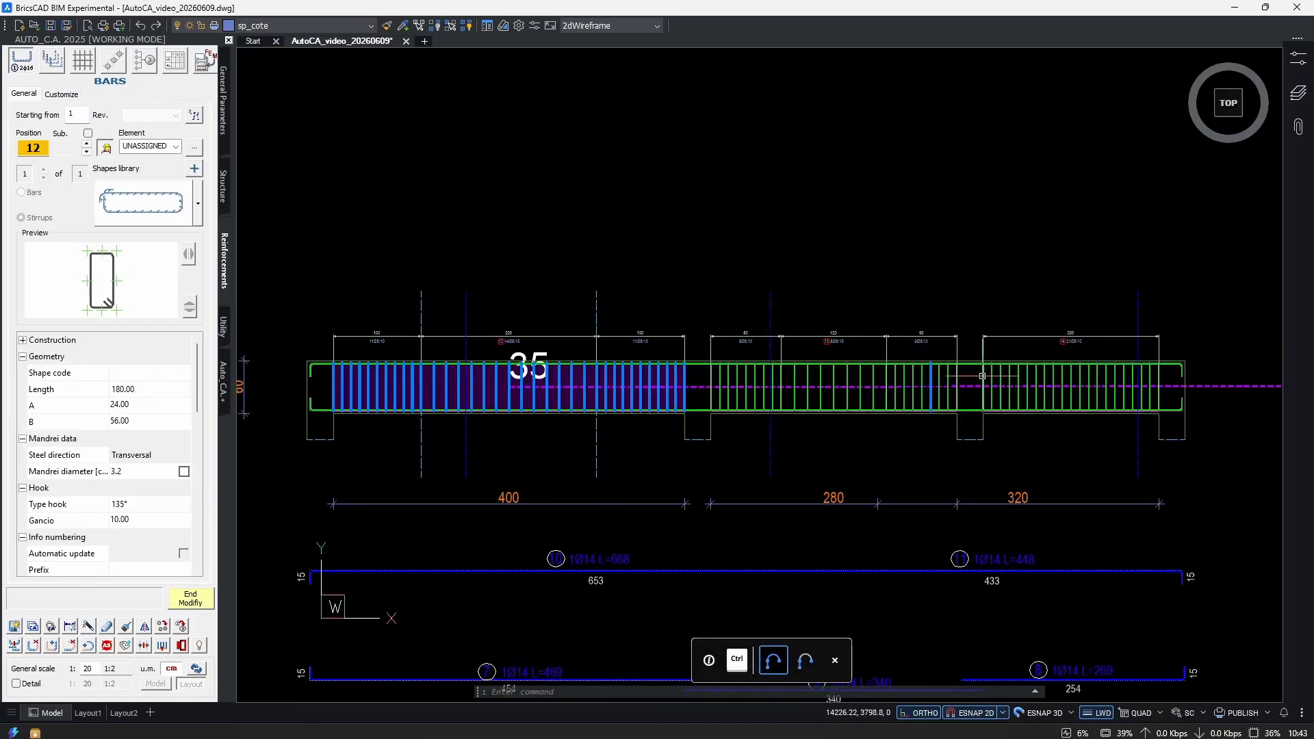
key(ctrl+z)
click(107, 626)
click(748, 435)
click(694, 472)
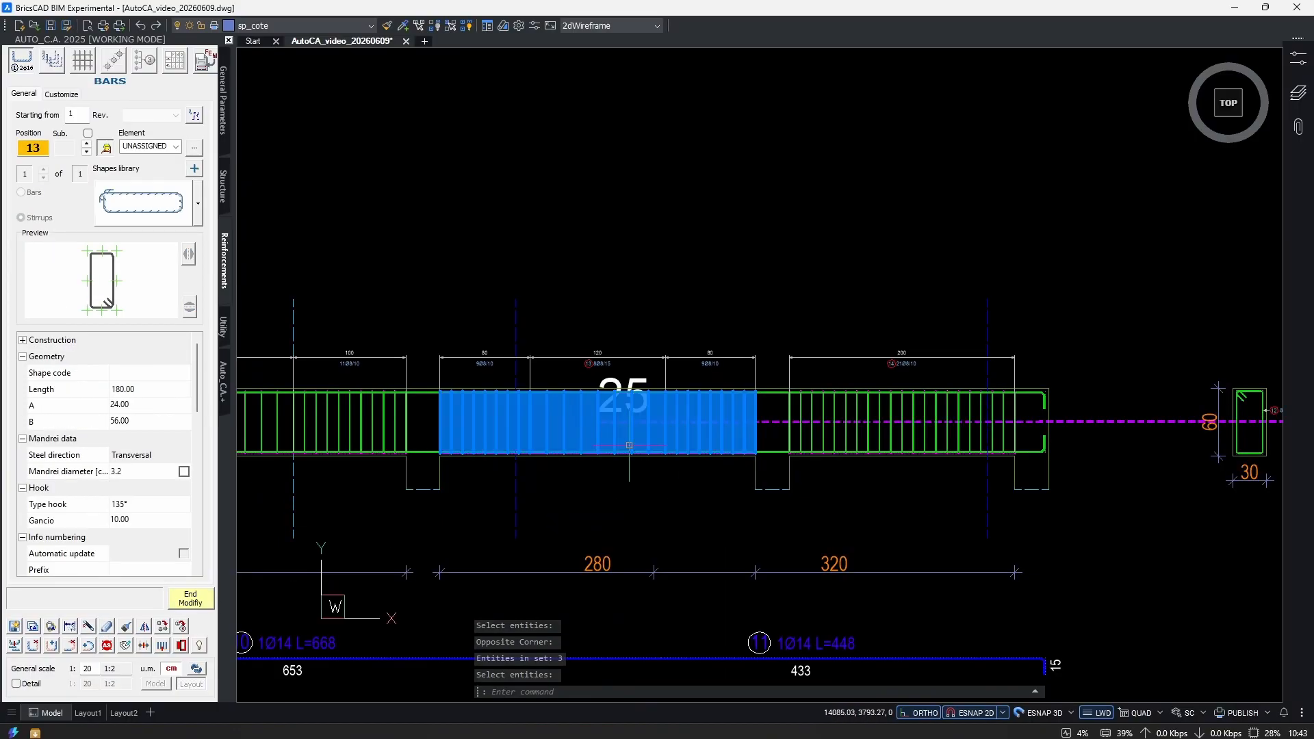
click(191, 599)
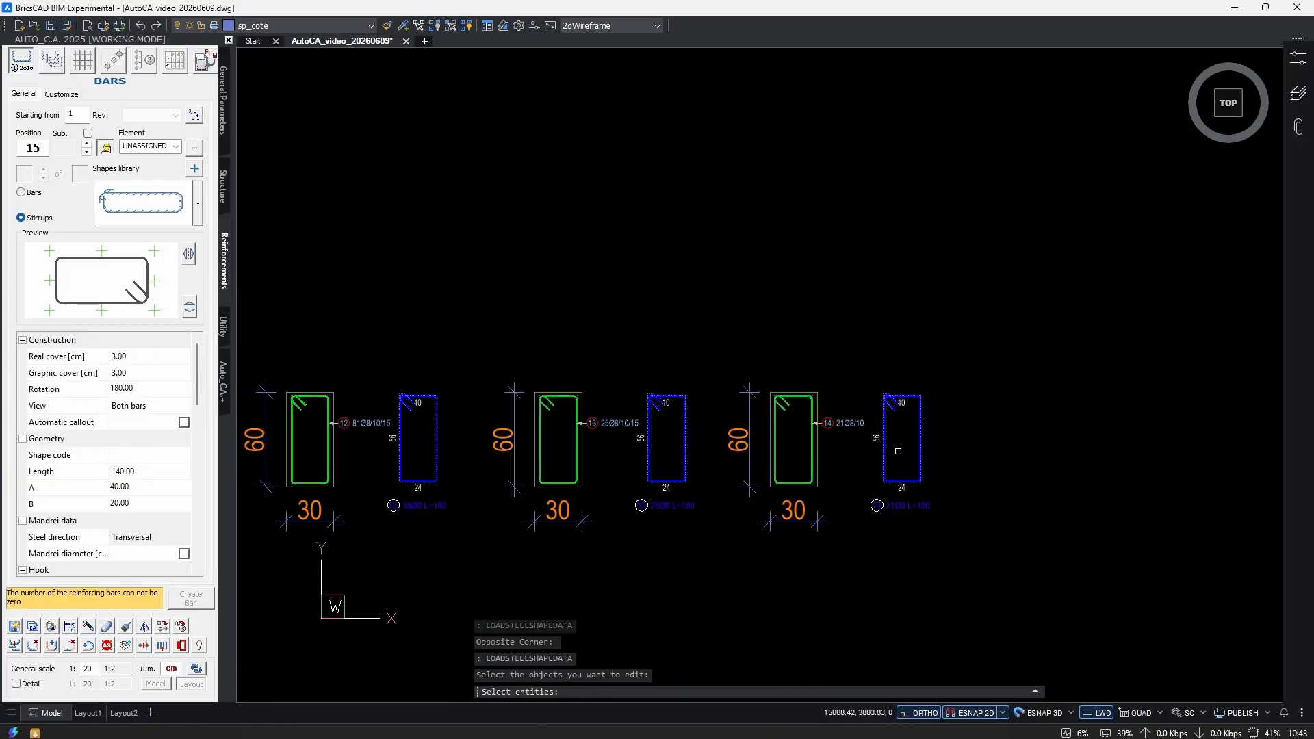
Inspect the beam series linked to stirrup position 14 and compare the three section details.
key(ctrl+z)
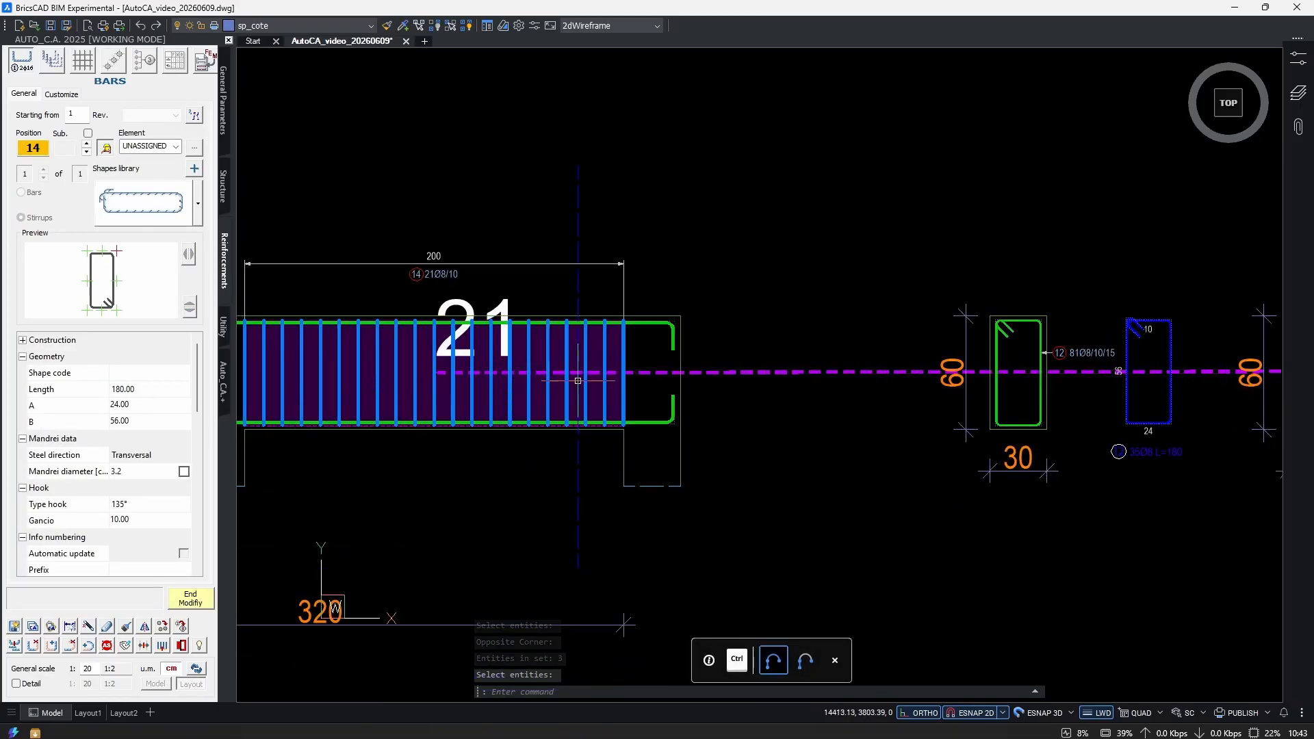
key(ctrl+z)
middle_drag(1025, 435, 804, 423)
scroll(836, 428, up, 3)
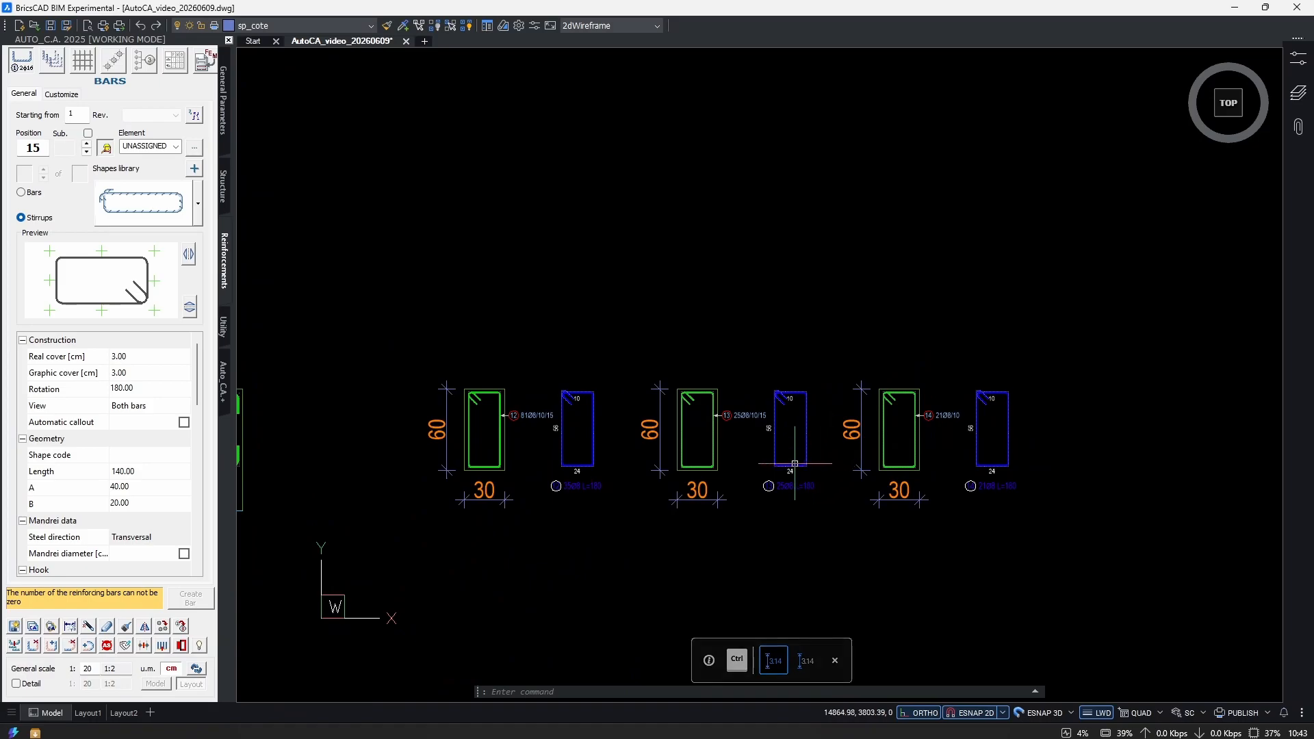
scroll(795, 463, up, 2)
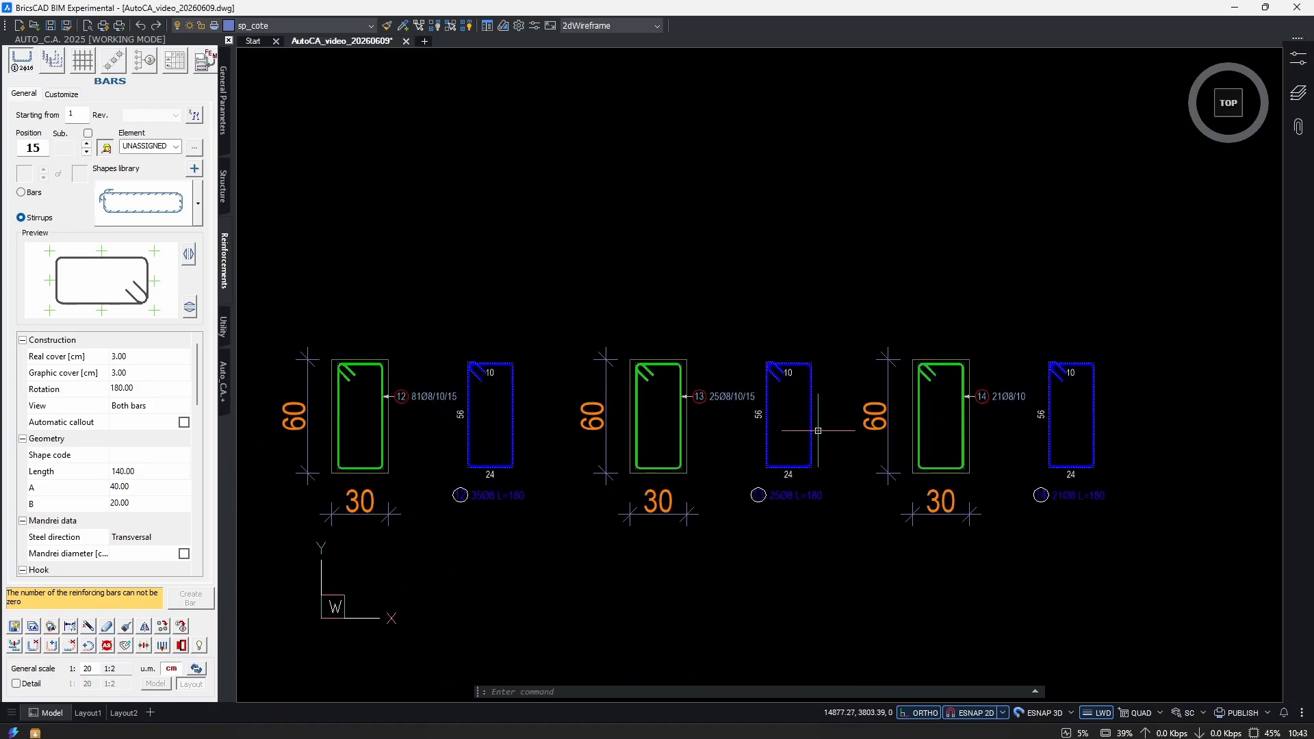
Undo the separate stirrup positions and series links so all sections share stirrup position 12.
key(ctrl+z)
key(ctrl+z)
key(ctrl+z)
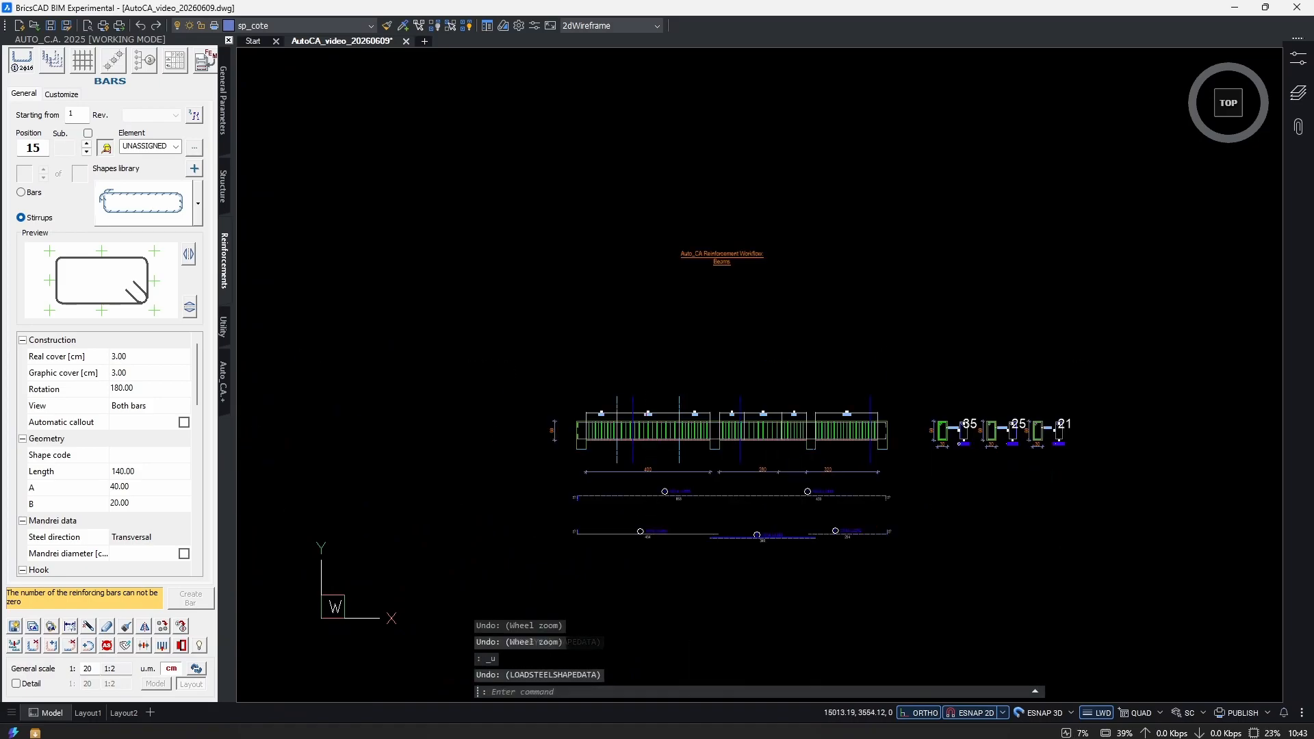
key(ctrl+z)
key(ctrl+z)
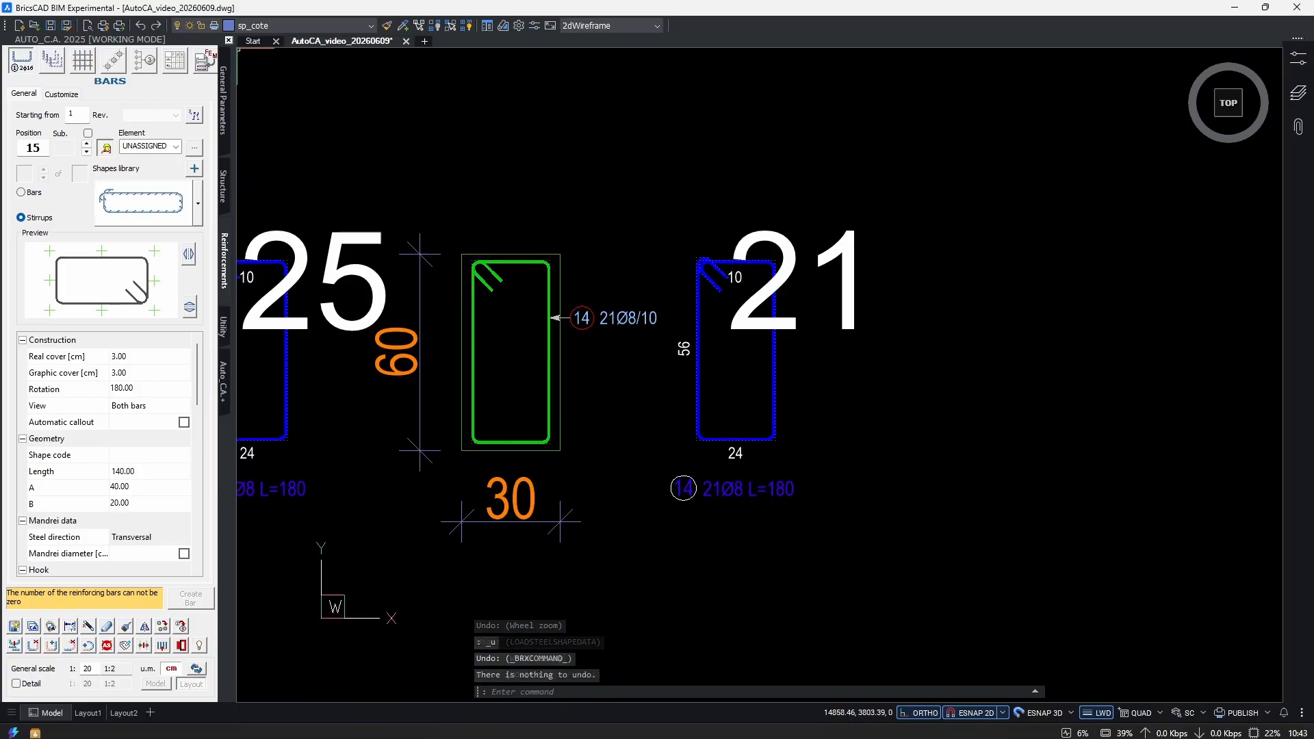
key(ctrl+z)
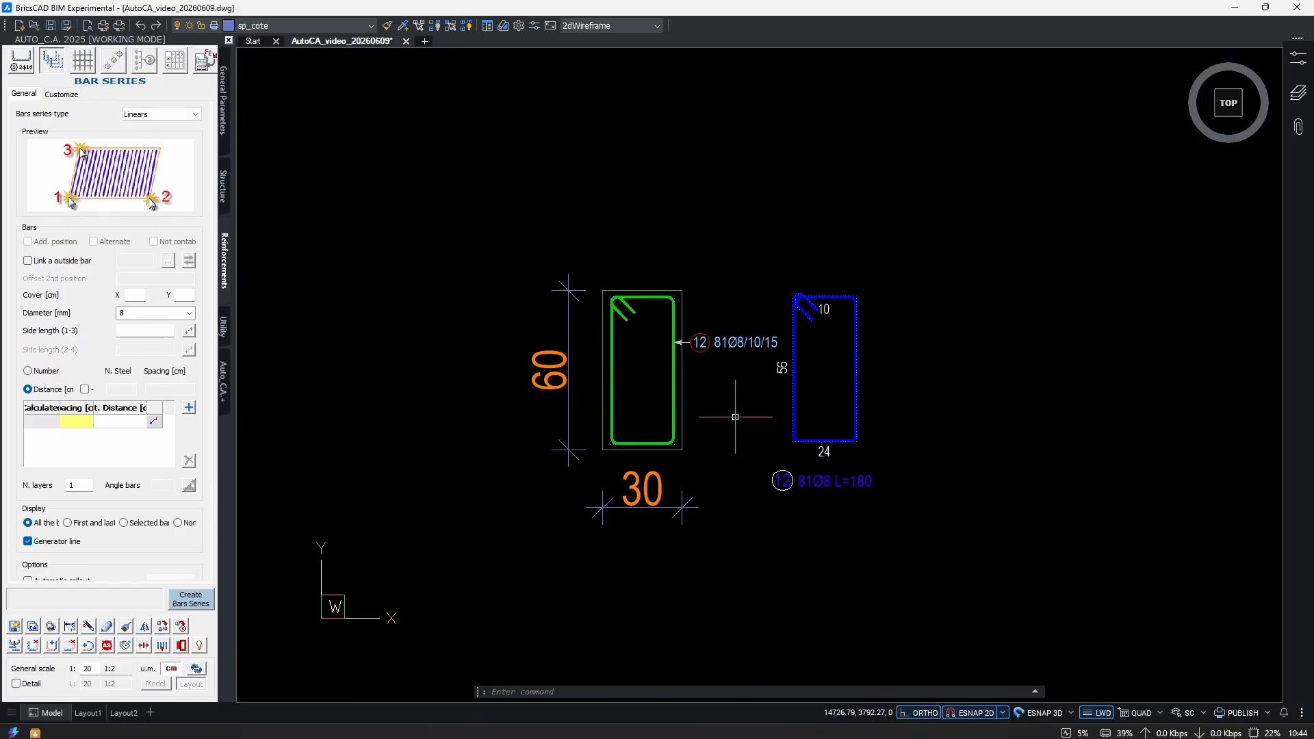
Copy the beam section with its dimensions and stirrup callout twice, in line with the original and beyond the stirrup detail.
text(COP)
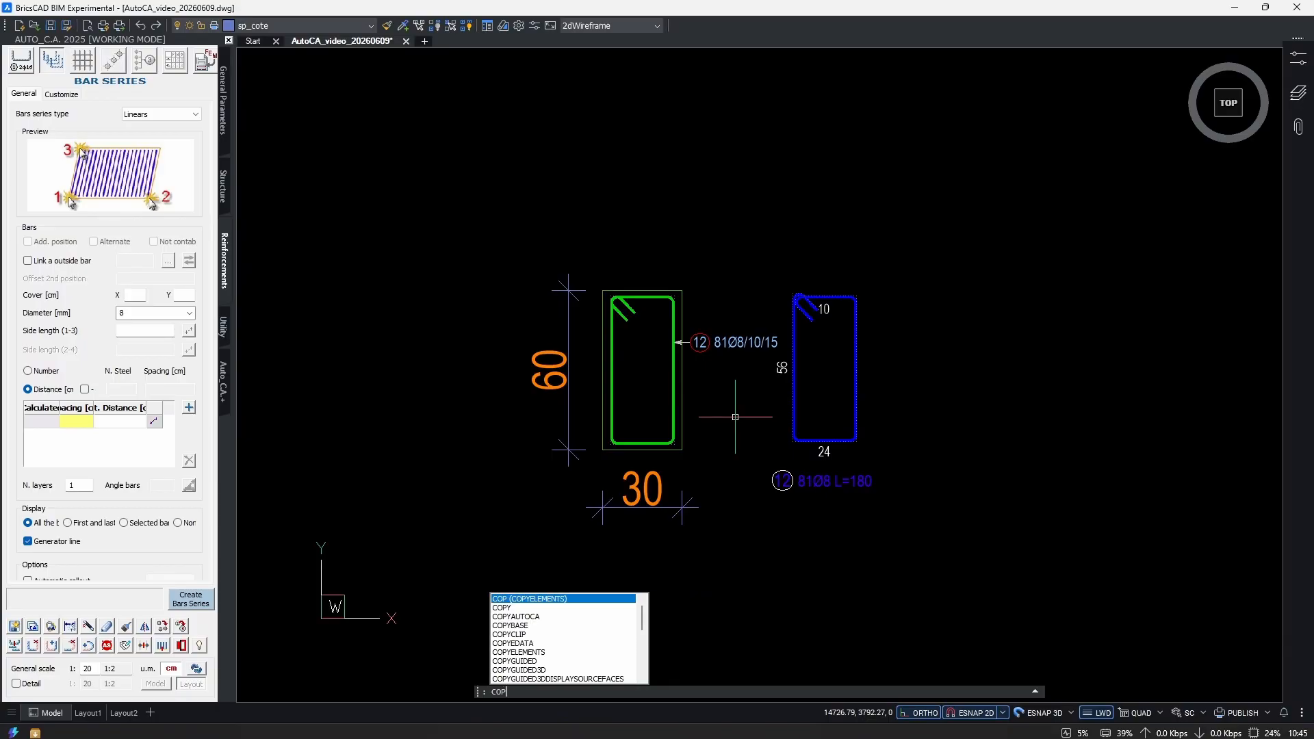
key(Return)
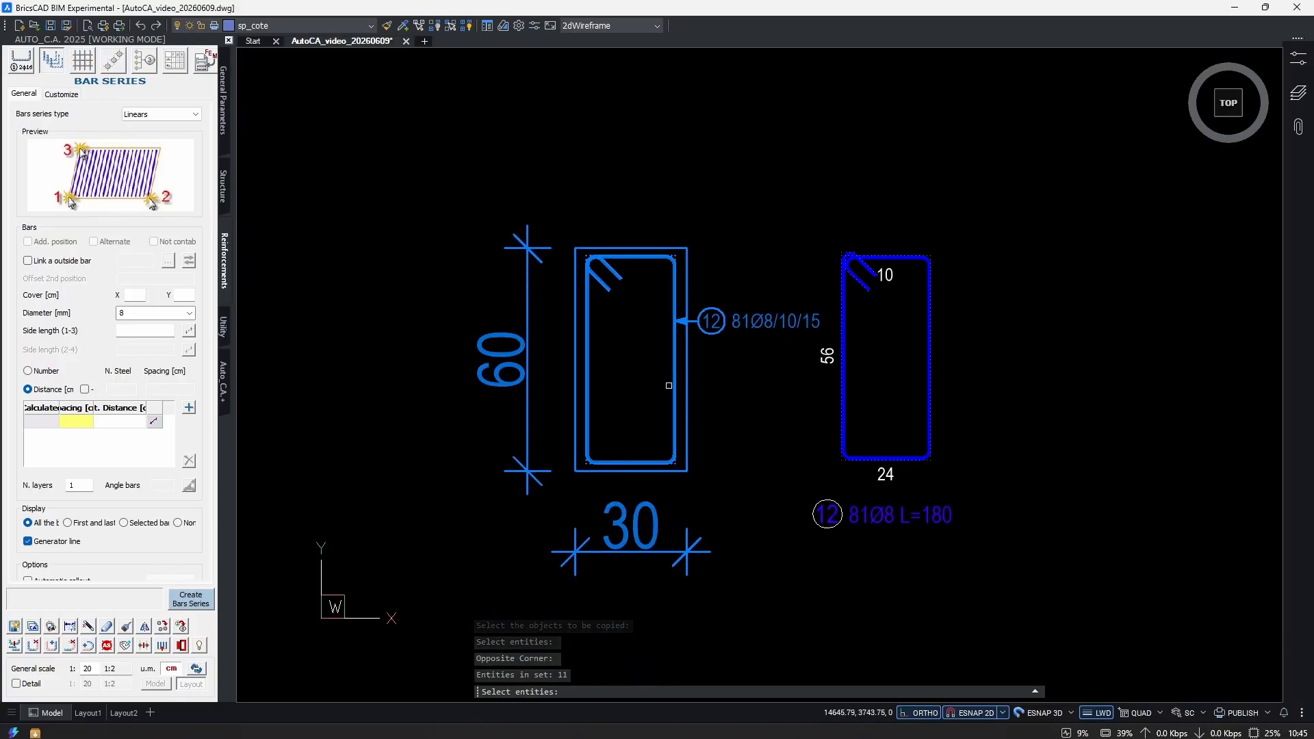
scroll(664, 386, down, 3)
key(Return)
click(663, 515)
click(918, 539)
middle_drag(1100, 547, 975, 552)
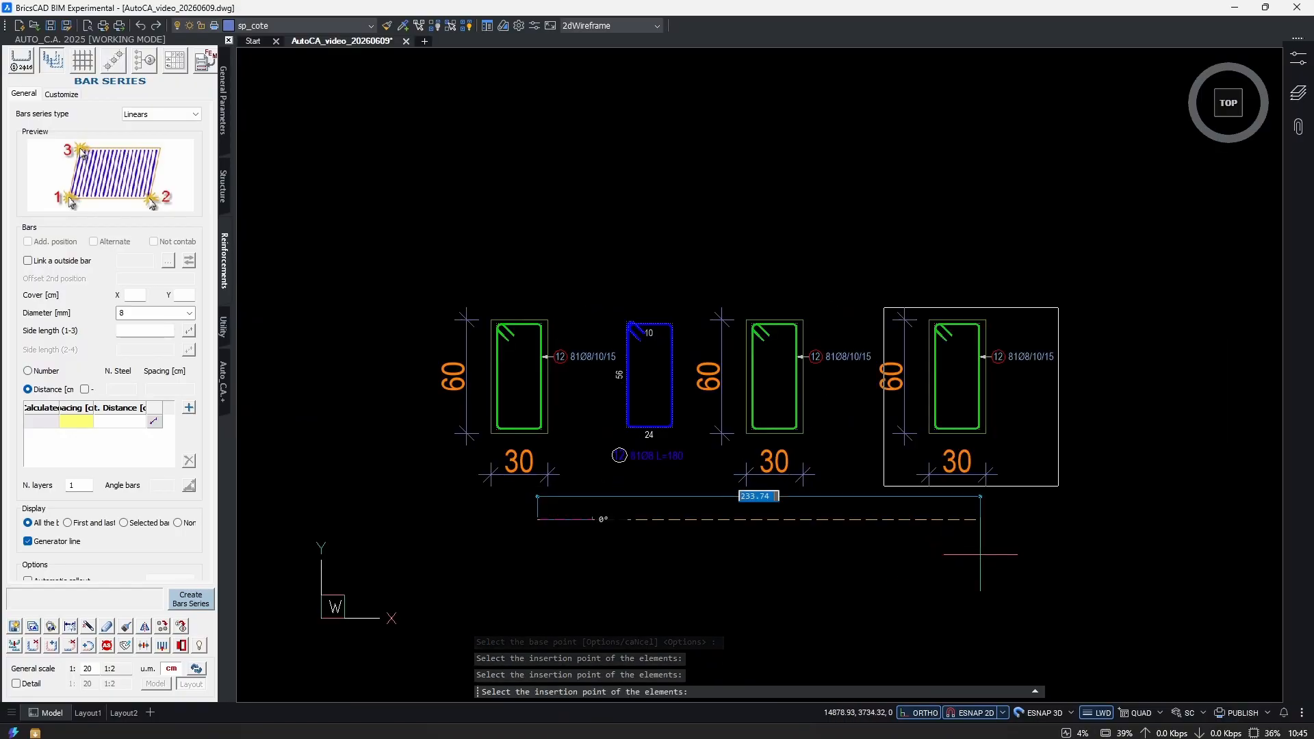
click(980, 554)
scroll(733, 361, down, 2)
Set the bar schedule to extract bars by selection.
click(176, 61)
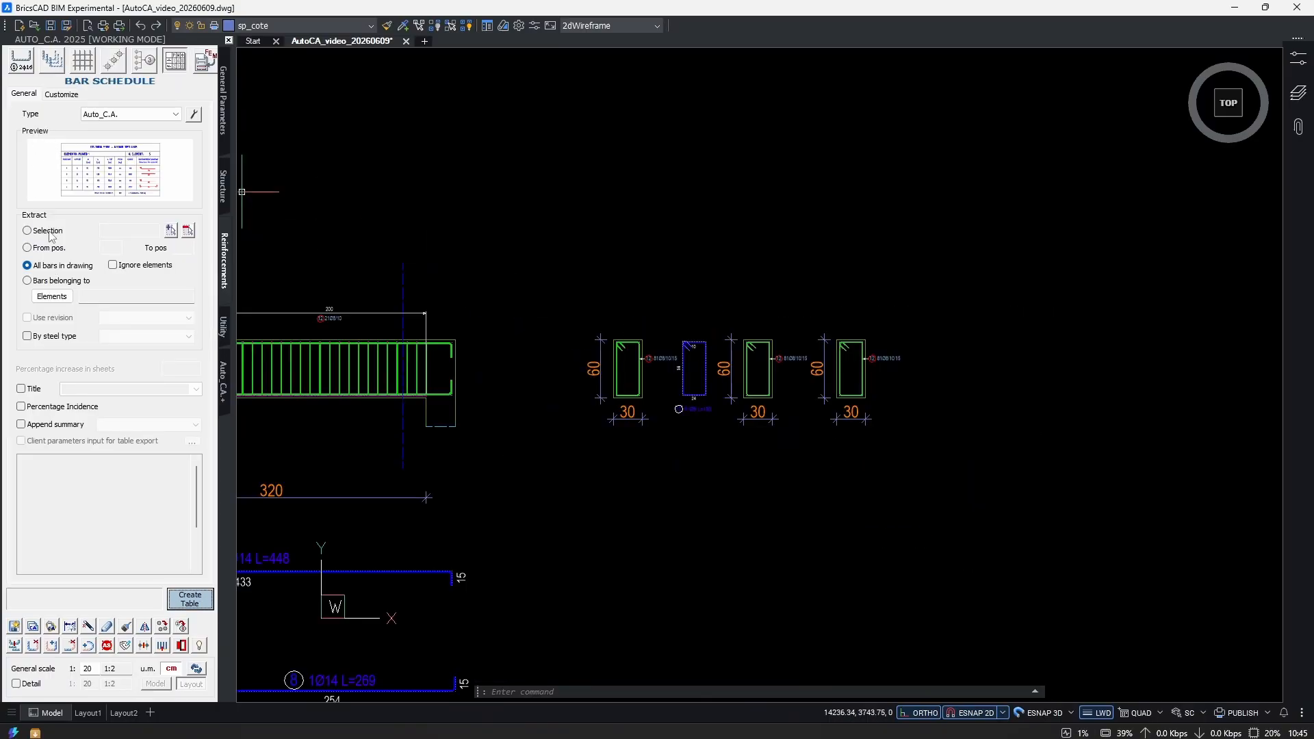
click(50, 233)
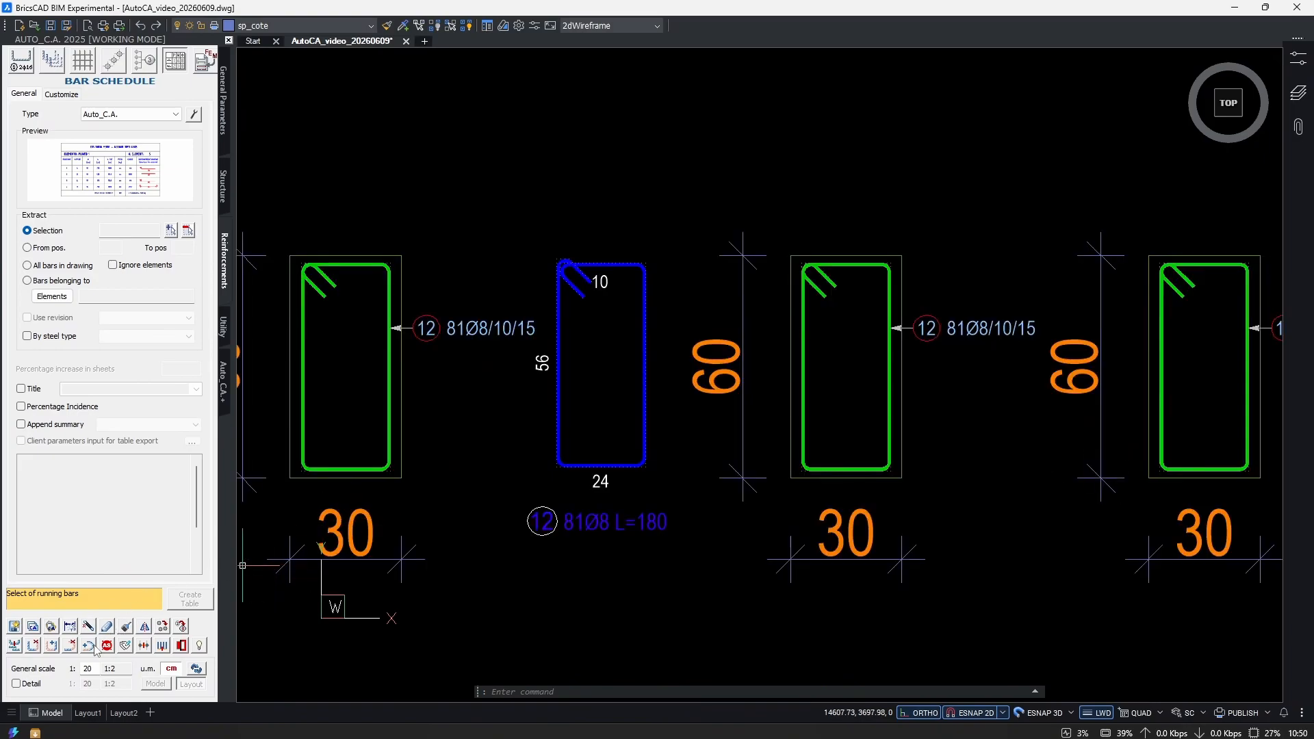
Open stirrup 12 for modification and inspect its links to the sections and callouts.
click(126, 627)
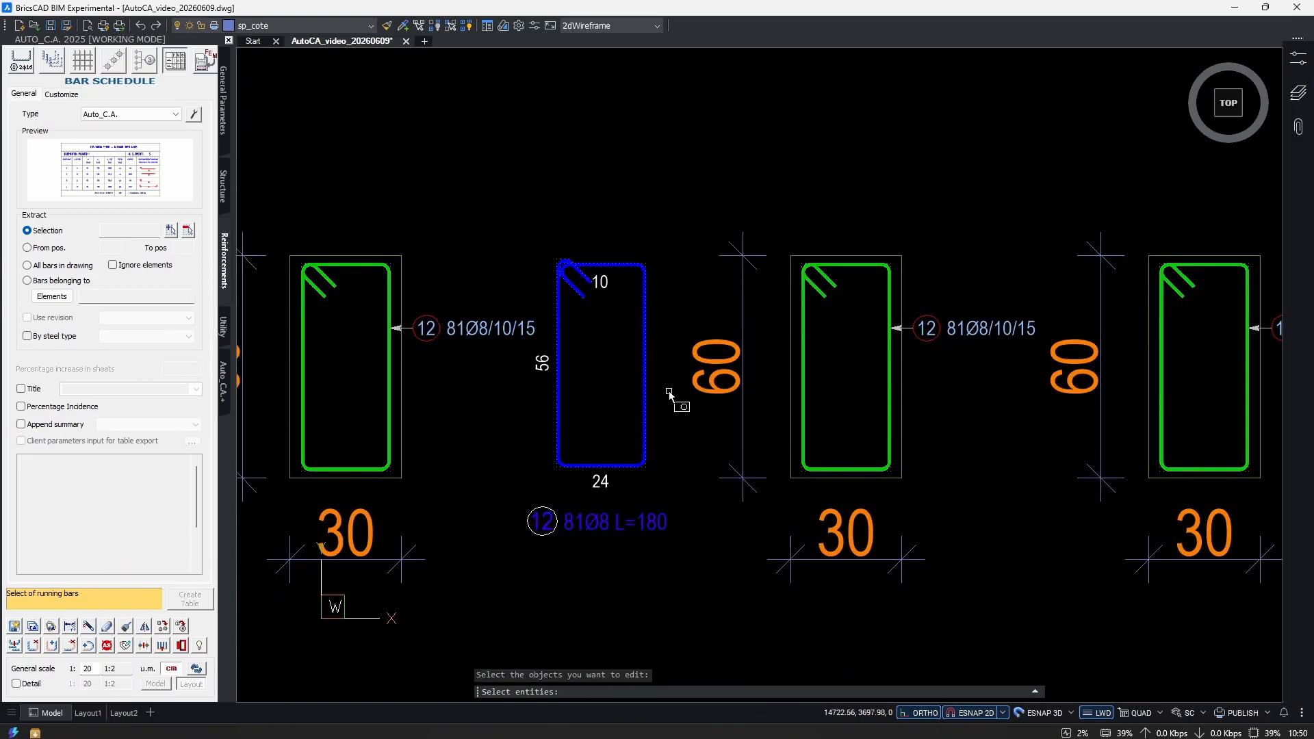
key(Return)
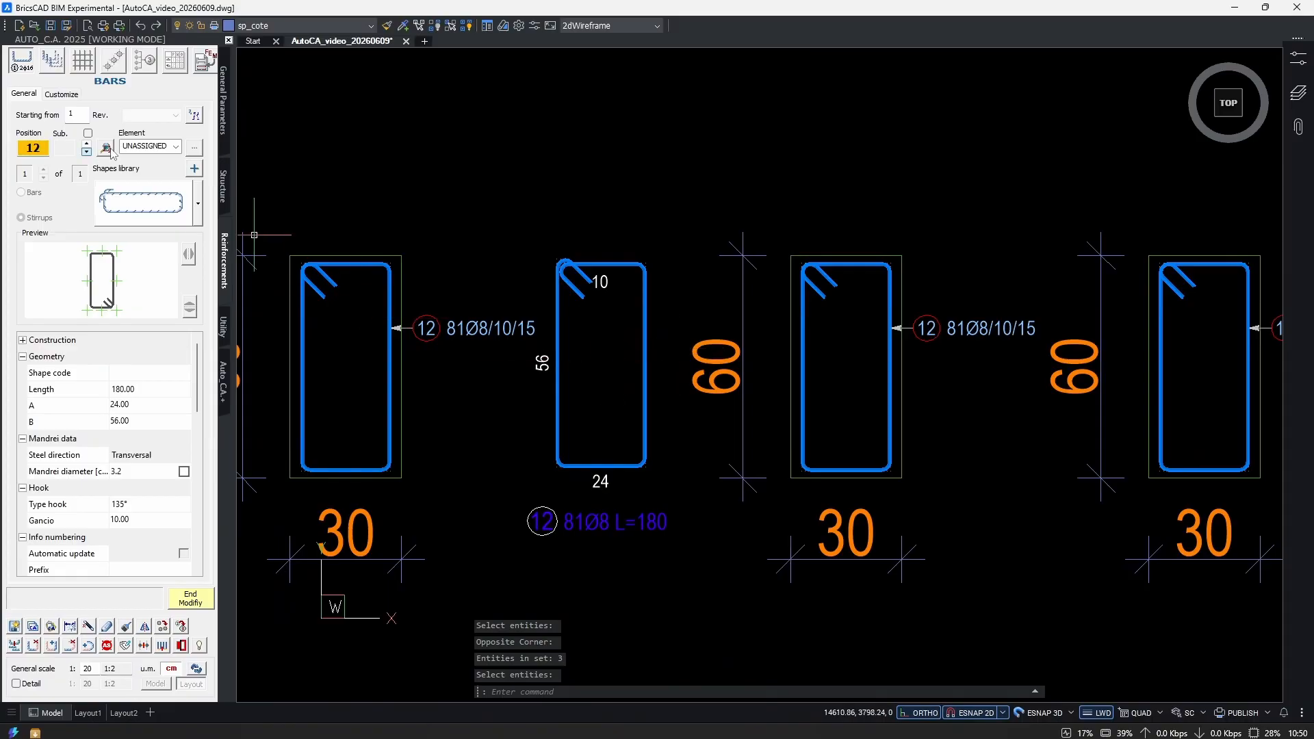
click(106, 147)
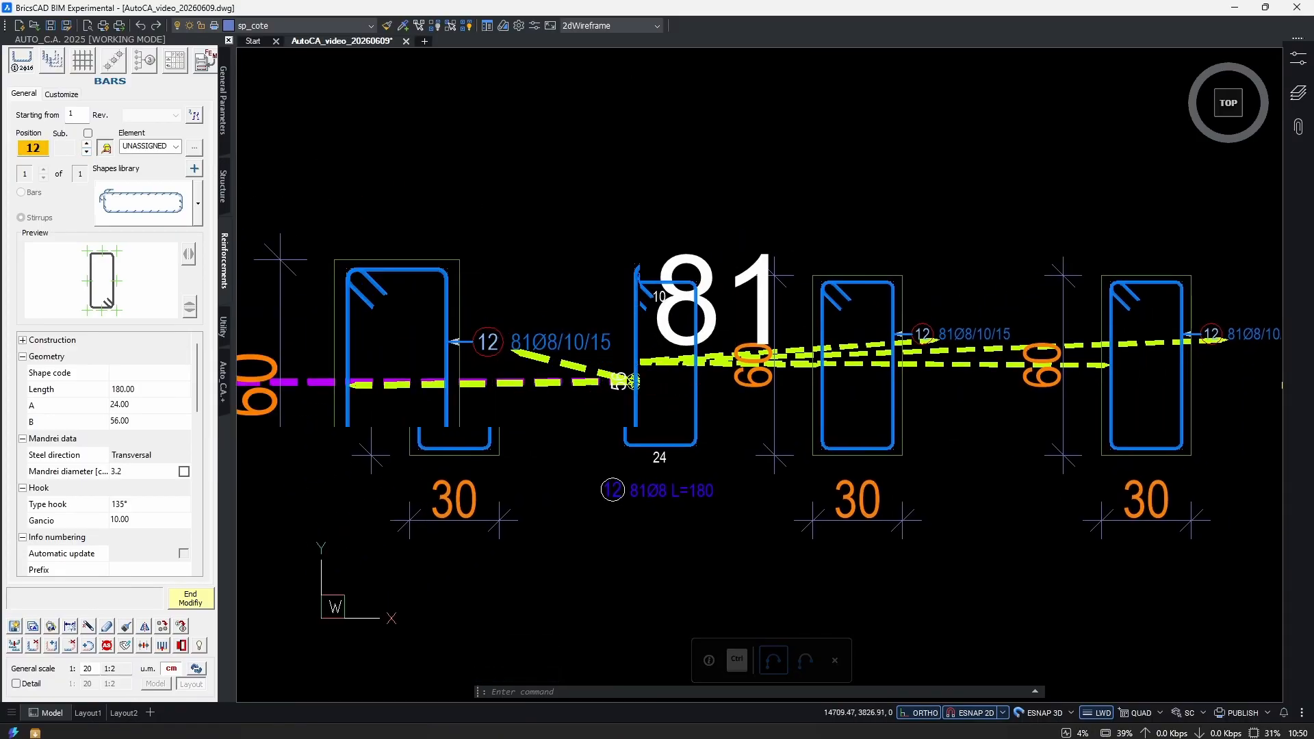
scroll(601, 316, up, 2)
scroll(681, 487, down, 2)
middle_drag(965, 483, 878, 436)
scroll(879, 436, up, 1)
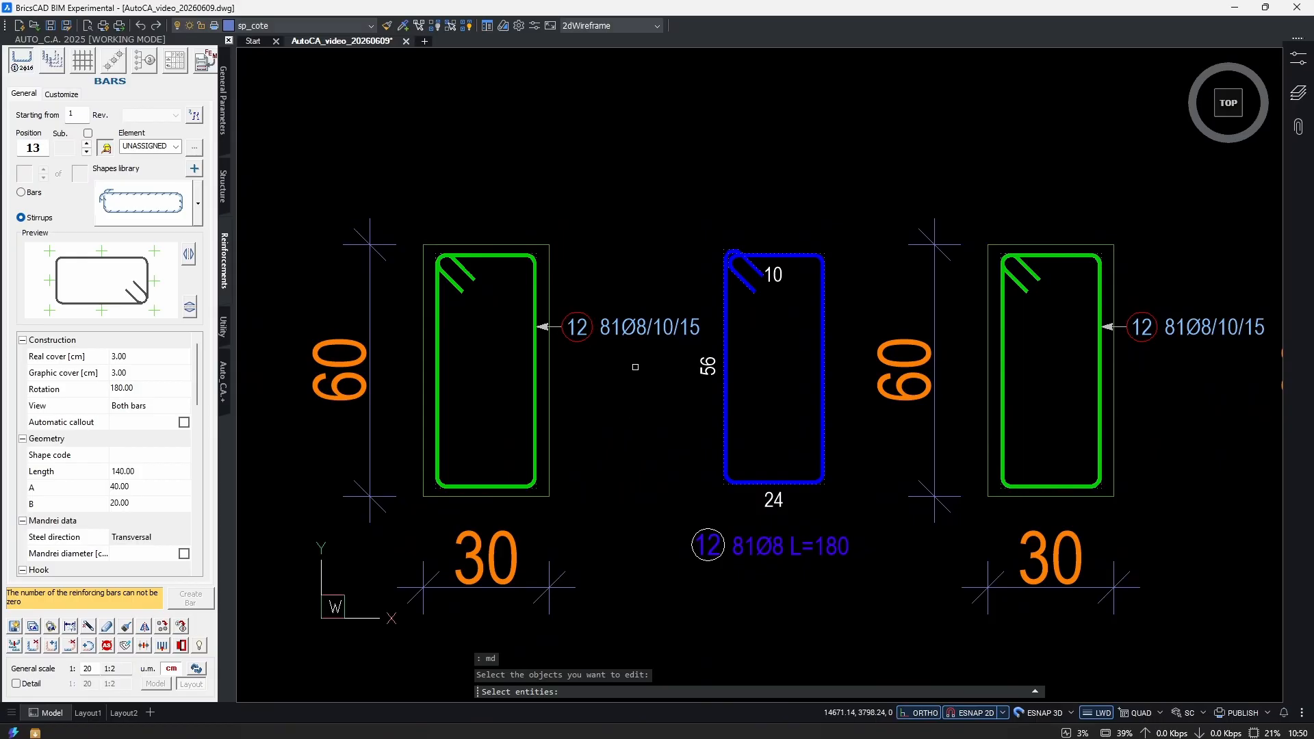
Remove the total bar count from the first section's stirrup callout.
click(645, 358)
click(577, 285)
key(Return)
scroll(169, 547, down, 3)
click(175, 533)
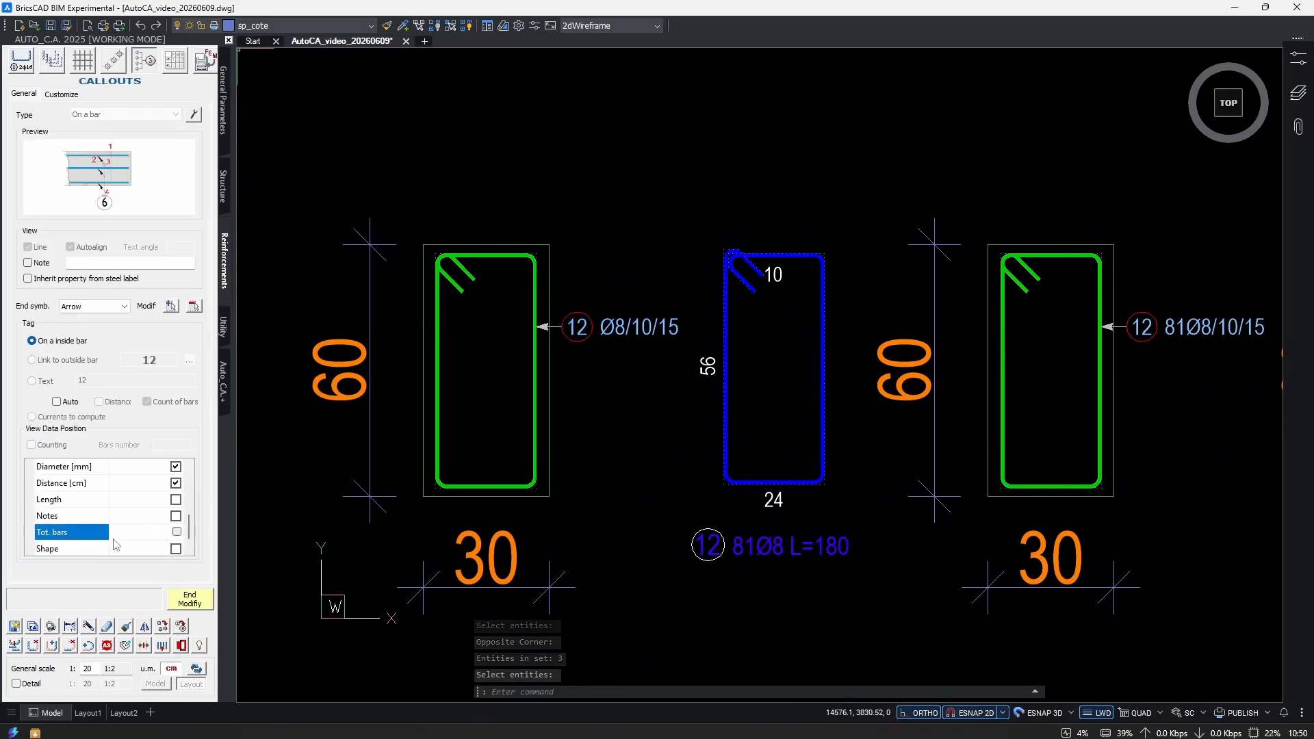
click(189, 600)
middle_drag(956, 395, 529, 429)
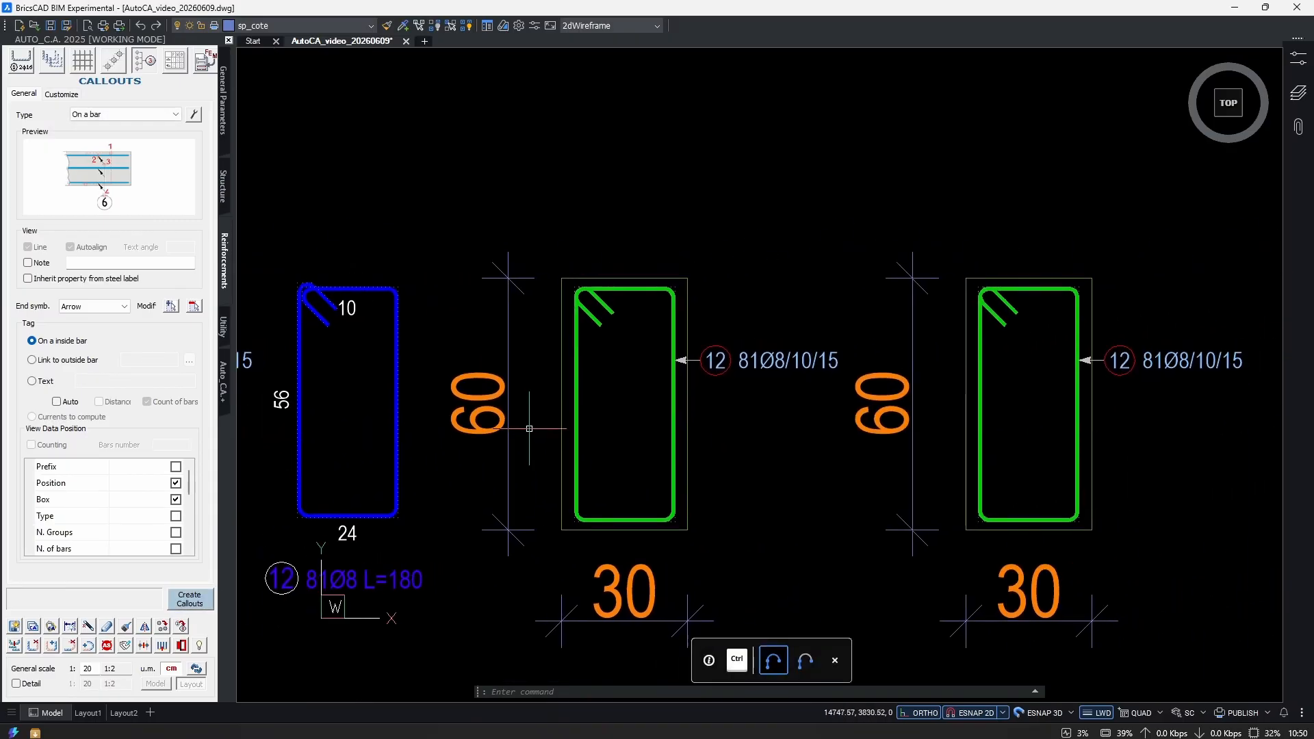
Remove the total bar count from the second section's stirrup callout.
text(md)
key(Return)
click(744, 370)
click(653, 319)
key(Return)
scroll(128, 523, down, 2)
click(176, 533)
click(190, 600)
middle_drag(957, 391, 738, 395)
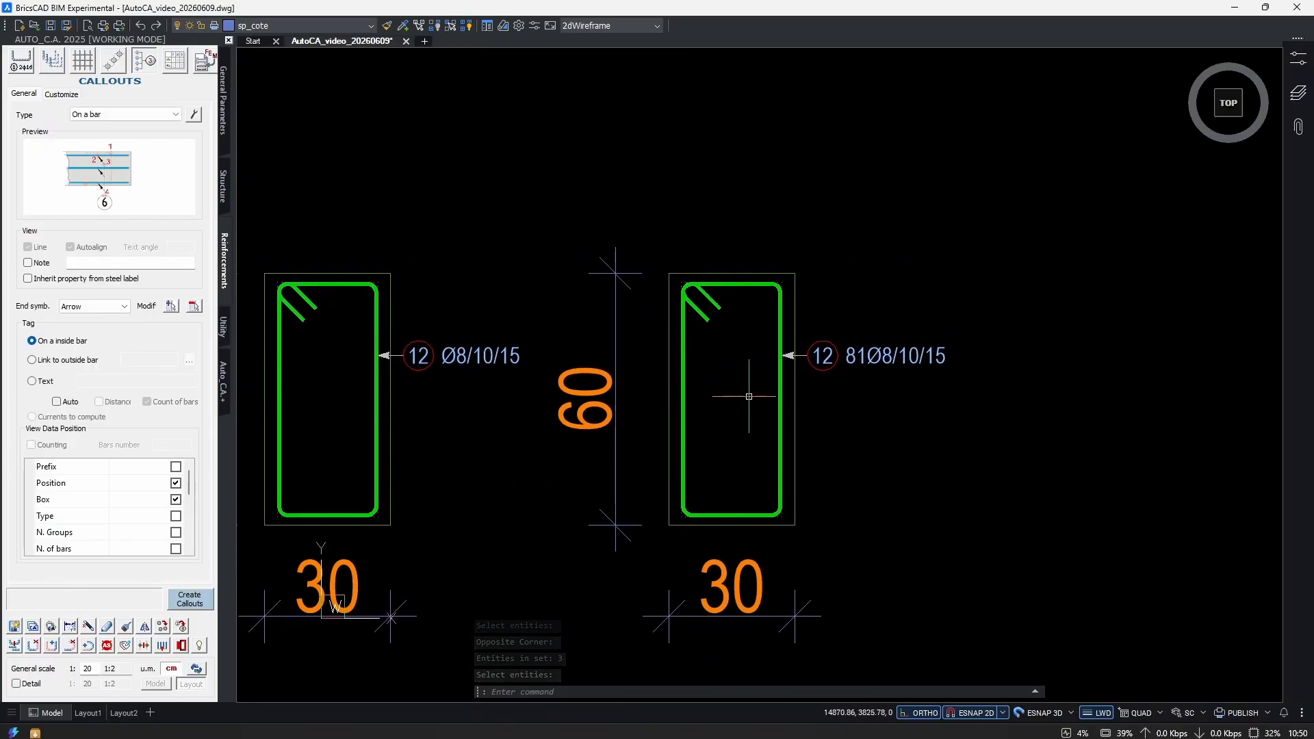
Remove the total bar count from the third section's stirrup callout.
key(Return)
click(924, 384)
click(906, 335)
key(Return)
scroll(165, 524, down, 3)
click(189, 600)
Add the section mark "1" at the first span's section line and copy it to the other section lines.
scroll(880, 410, down, 8)
scroll(601, 428, up, 3)
scroll(589, 370, down, 2)
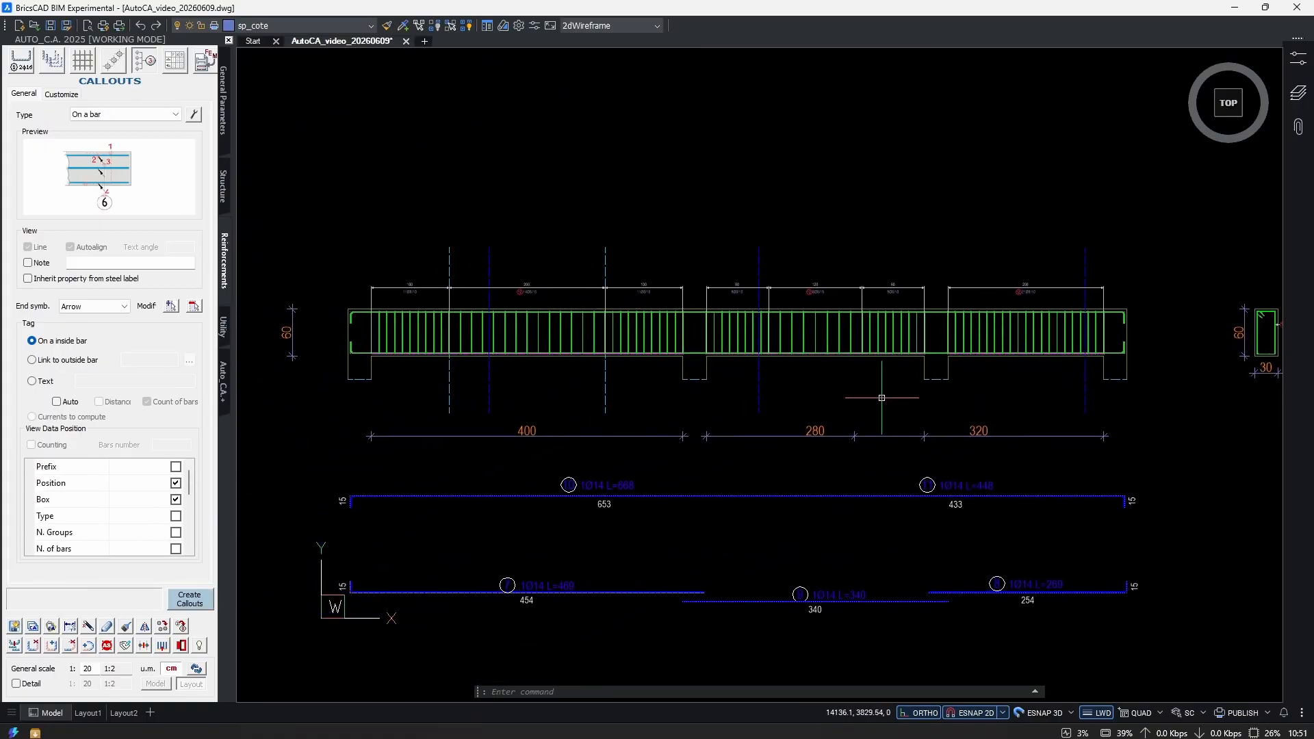
scroll(727, 426, up, 2)
scroll(853, 422, down, 3)
ctrl+scroll(918, 383, up, 4)
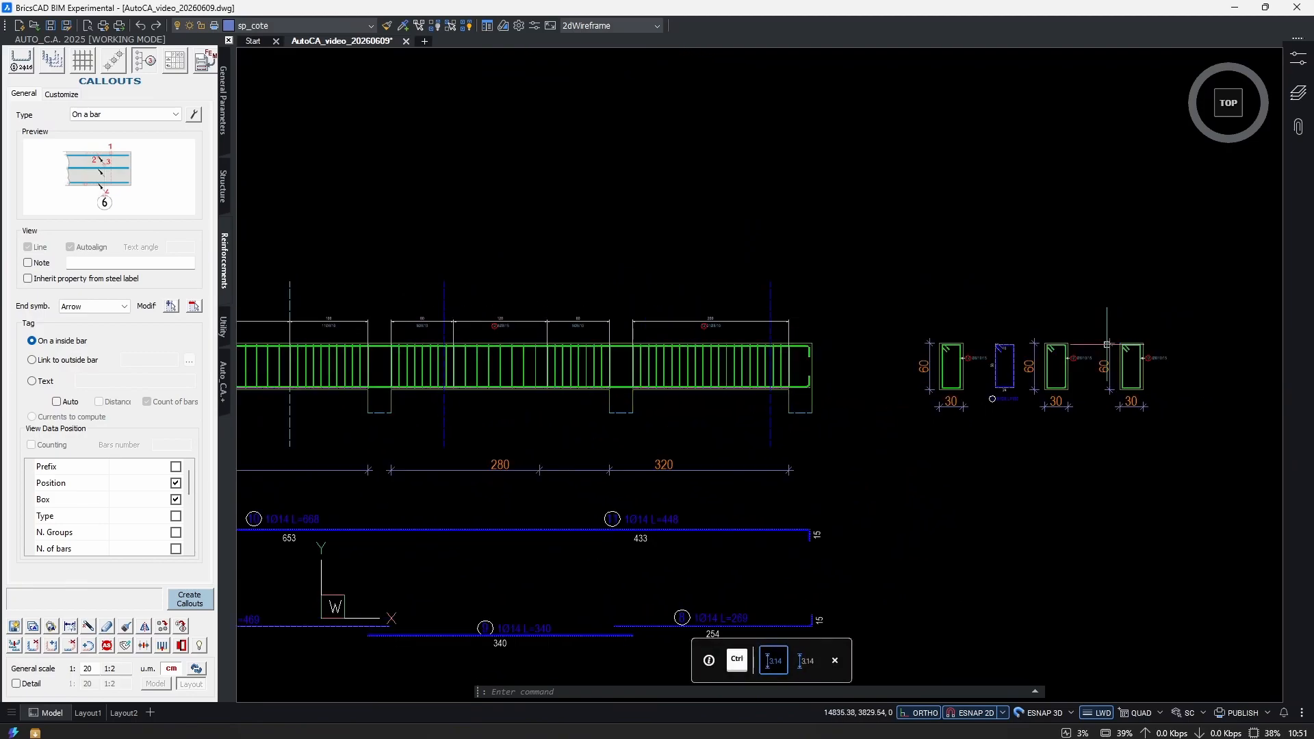
ctrl+scroll(593, 431, left, 6)
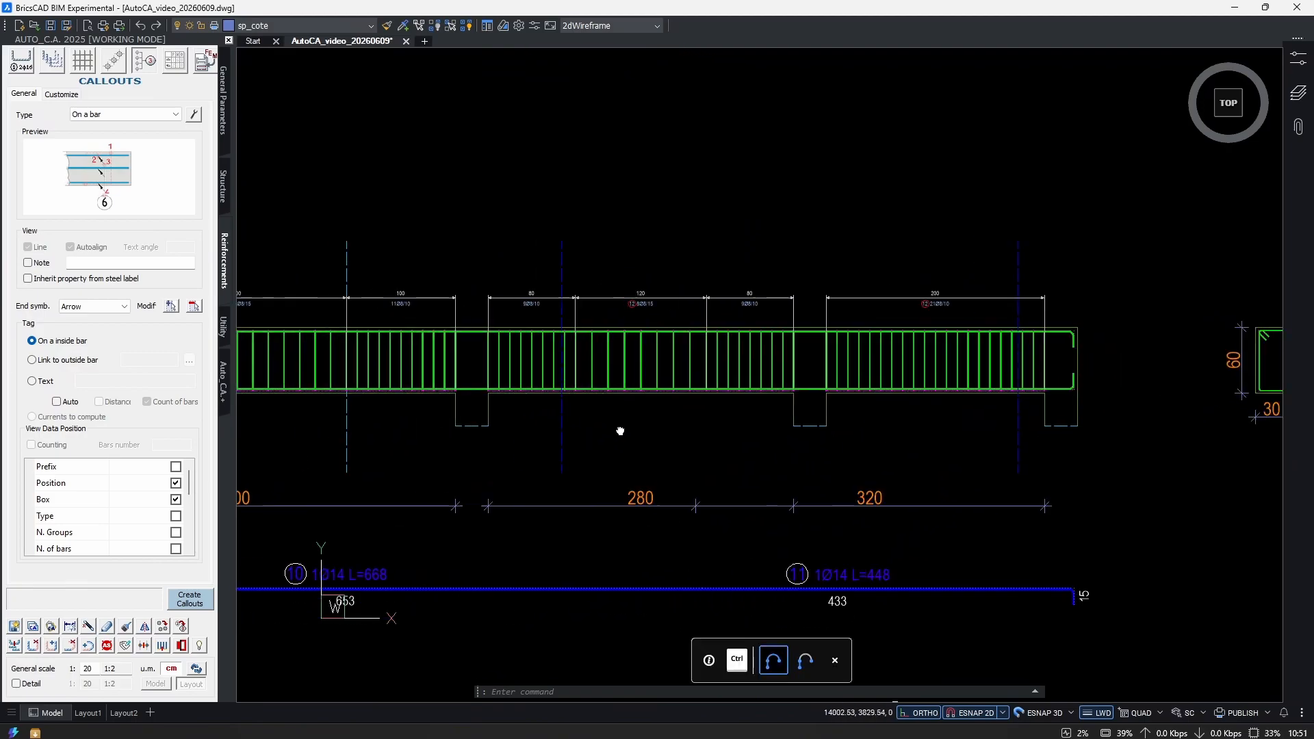
text(tex)
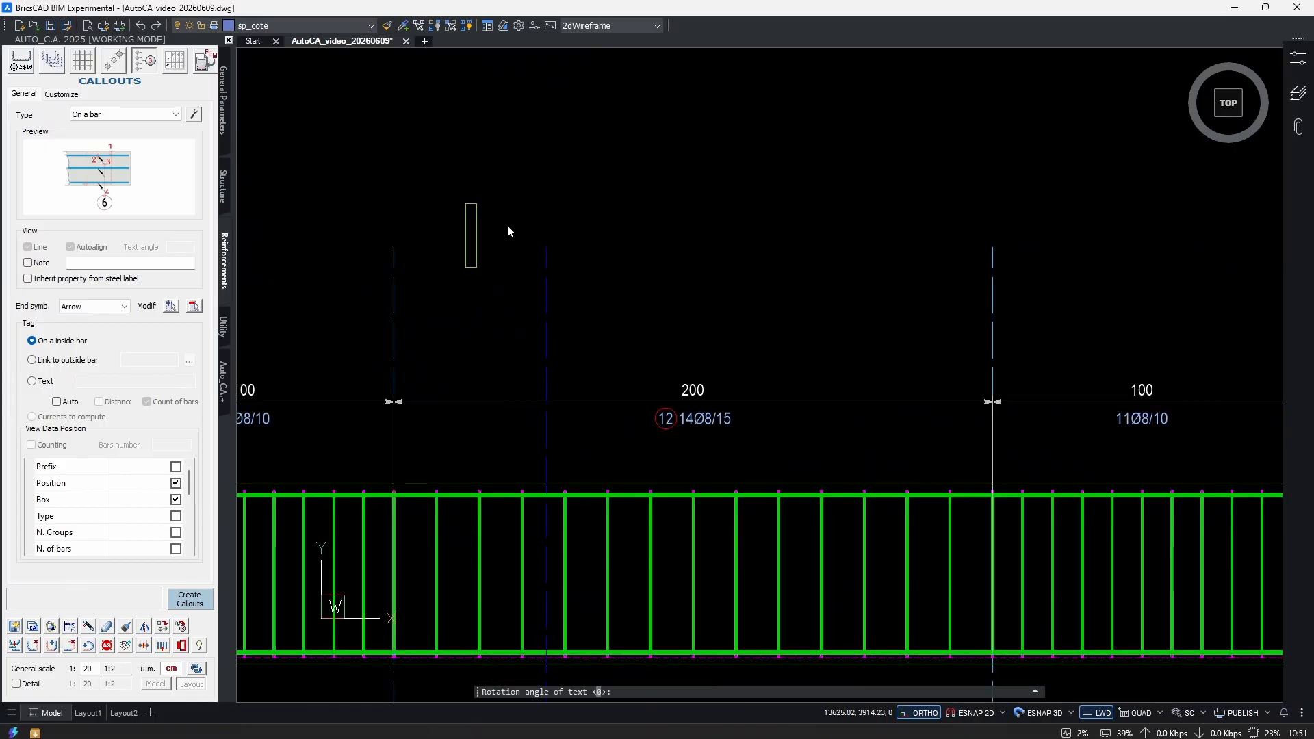
text(1)
key(Return)
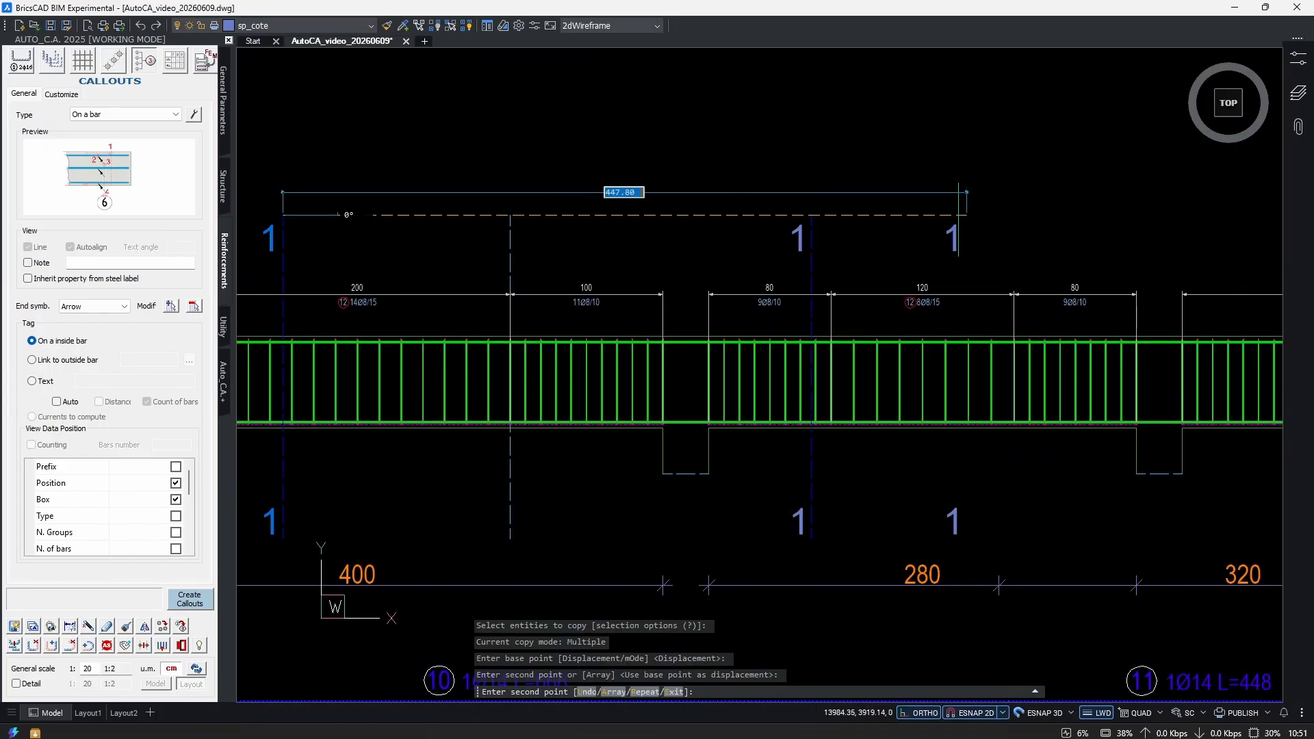
Change both section marks on the third span's section line to "3".
ctrl+scroll(952, 203, right, 6)
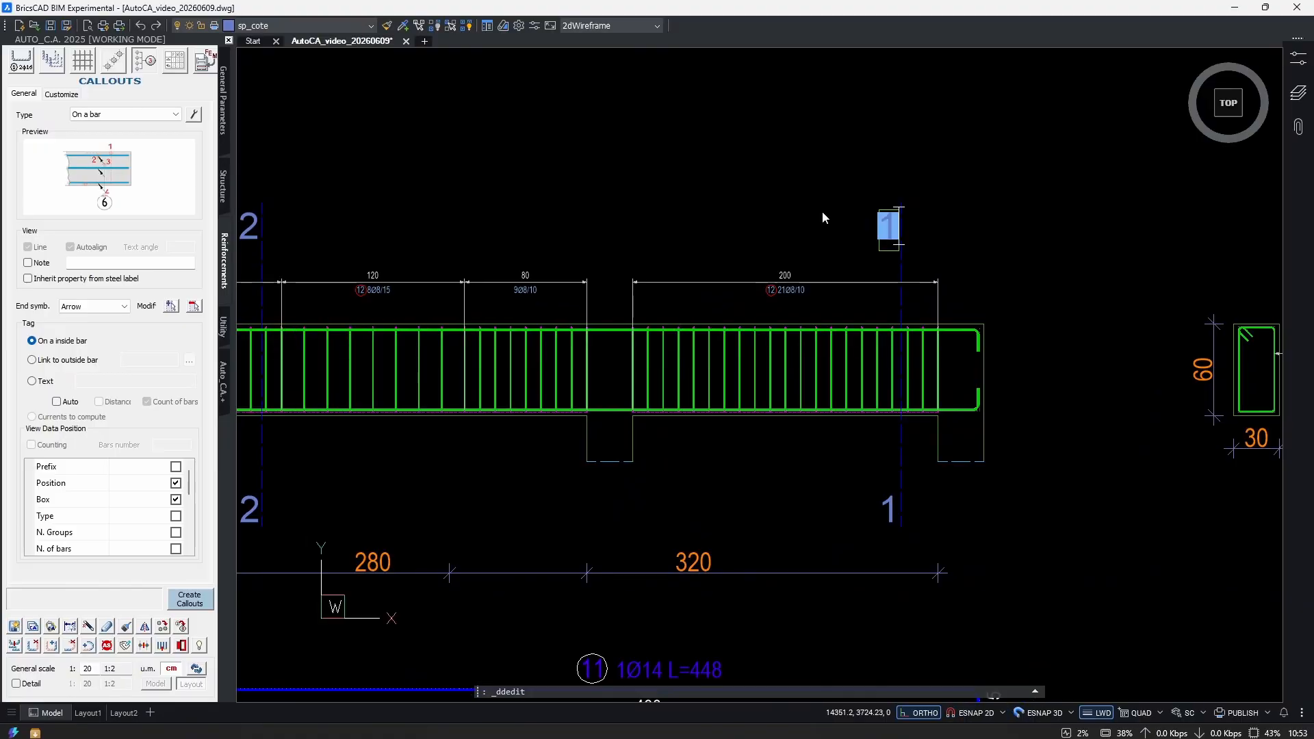
text(3)
key(Return)
click(888, 508)
text(3)
key(Return)
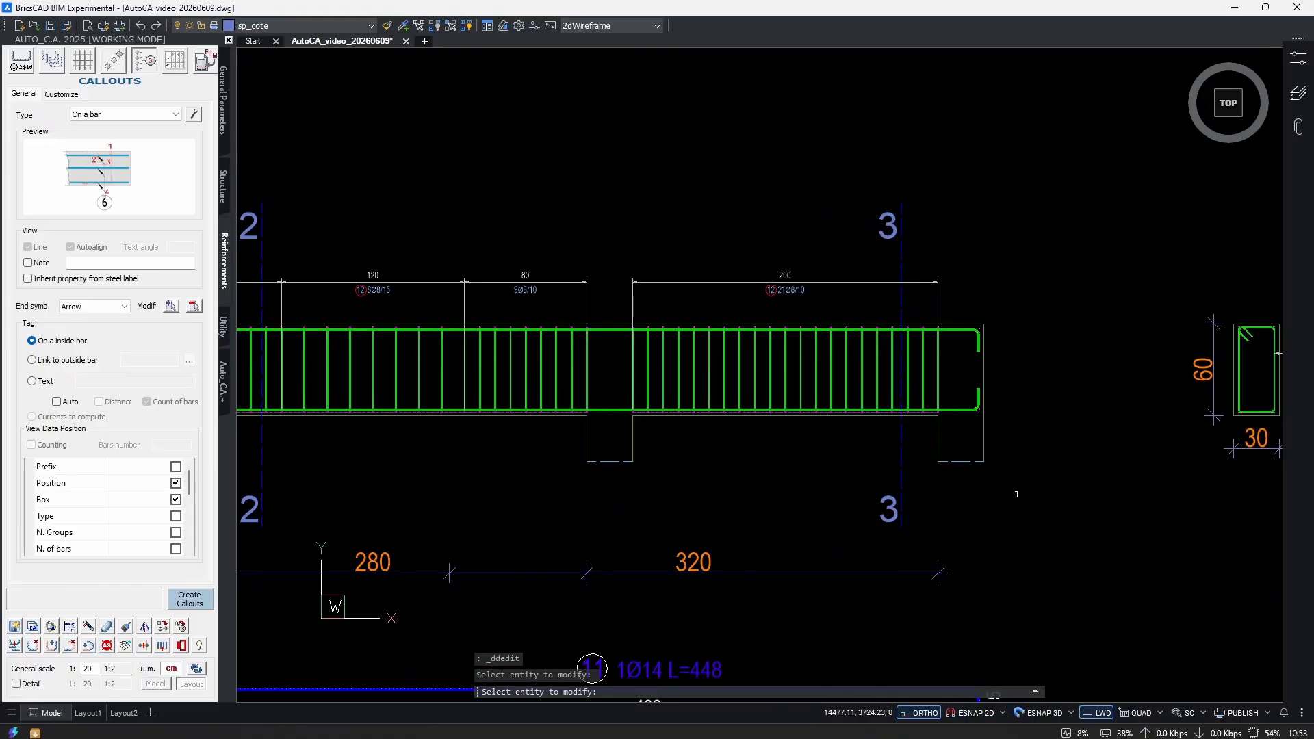
key(Escape)
scroll(896, 460, down, 5)
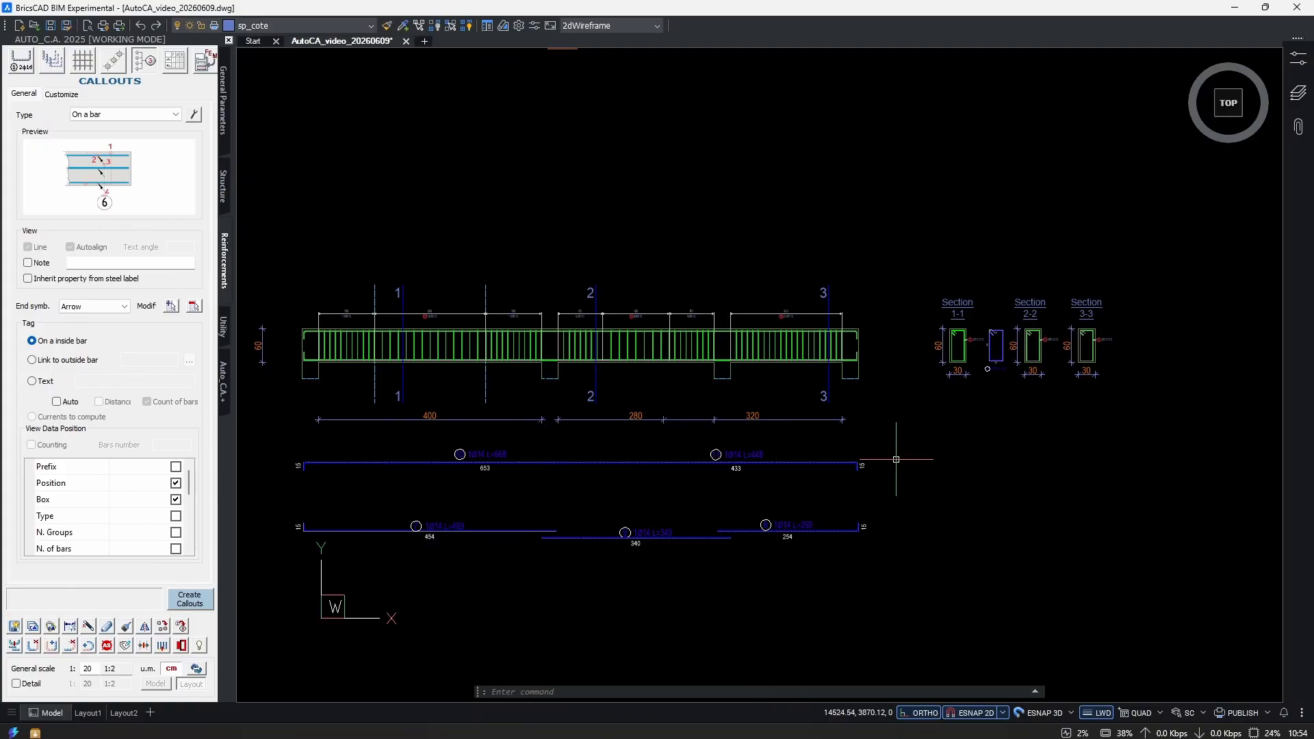
Set up section bars of the Aligned type, linked to the outside bar at position 7.
click(115, 60)
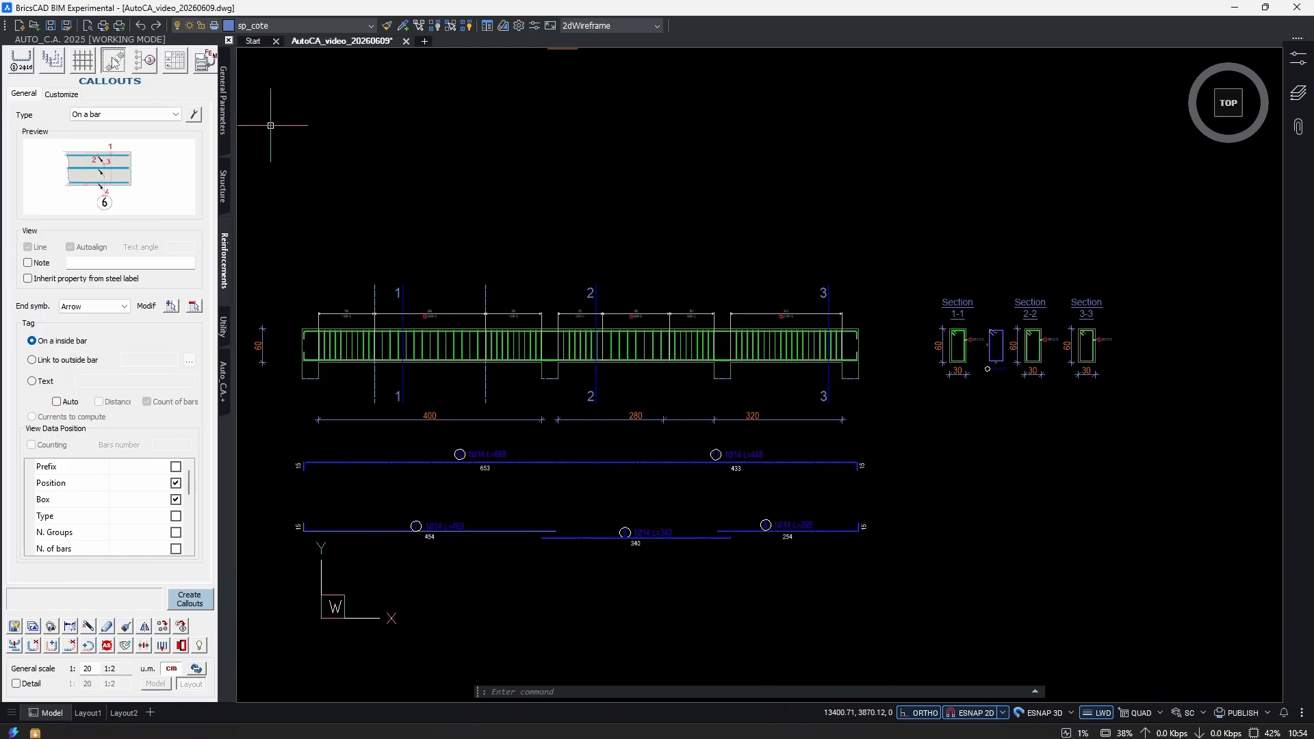
click(110, 122)
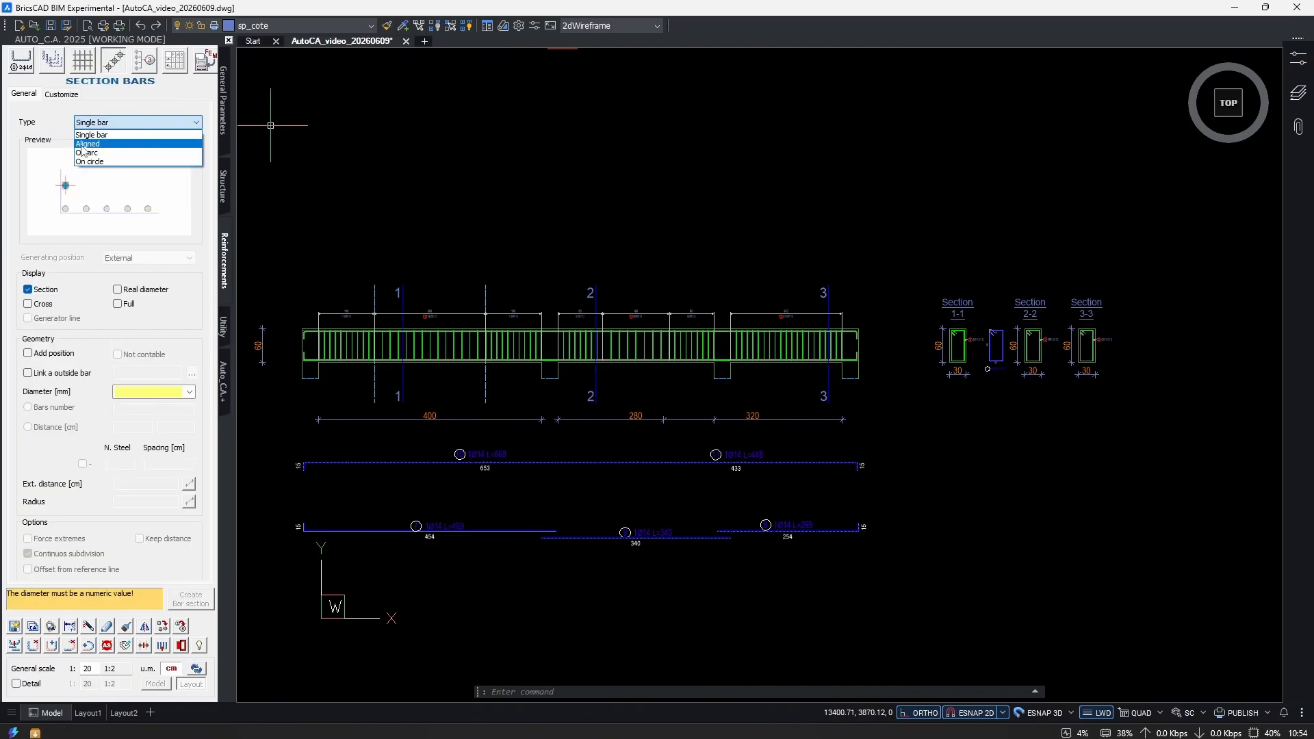
click(84, 145)
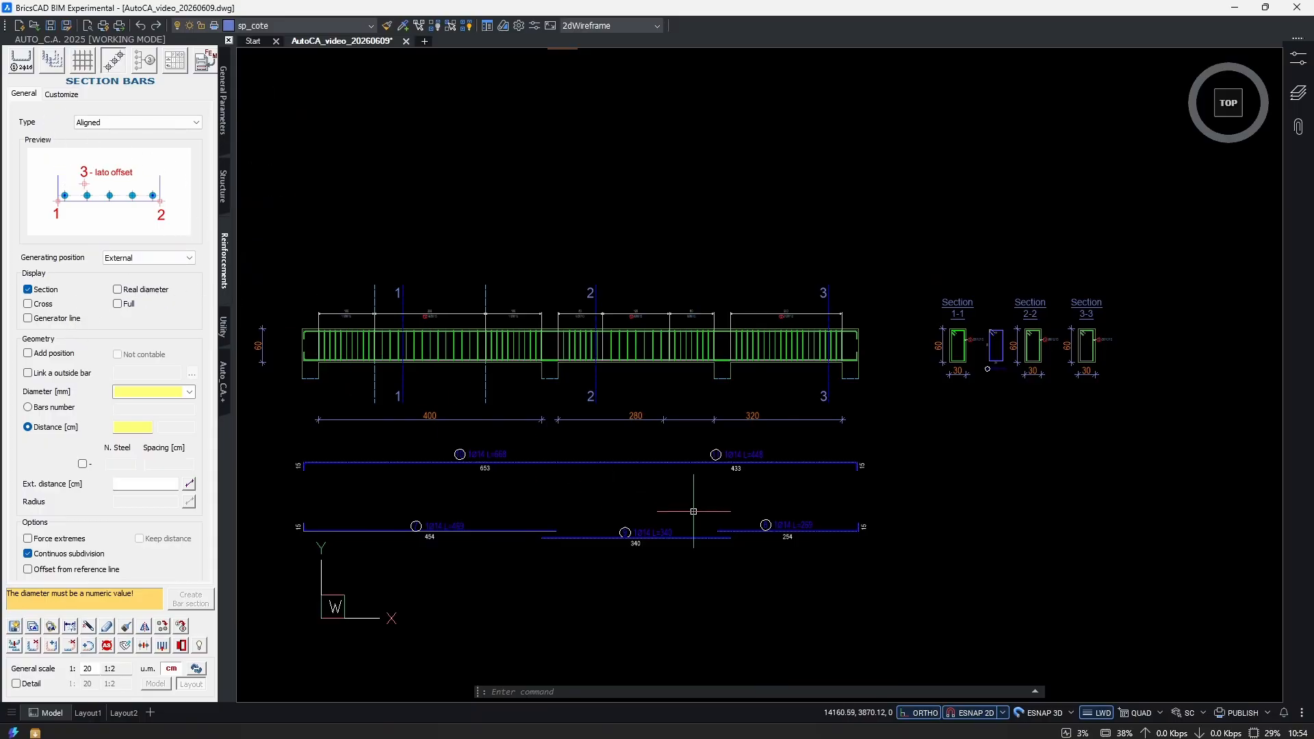
scroll(695, 521, up, 5)
scroll(773, 524, down, 3)
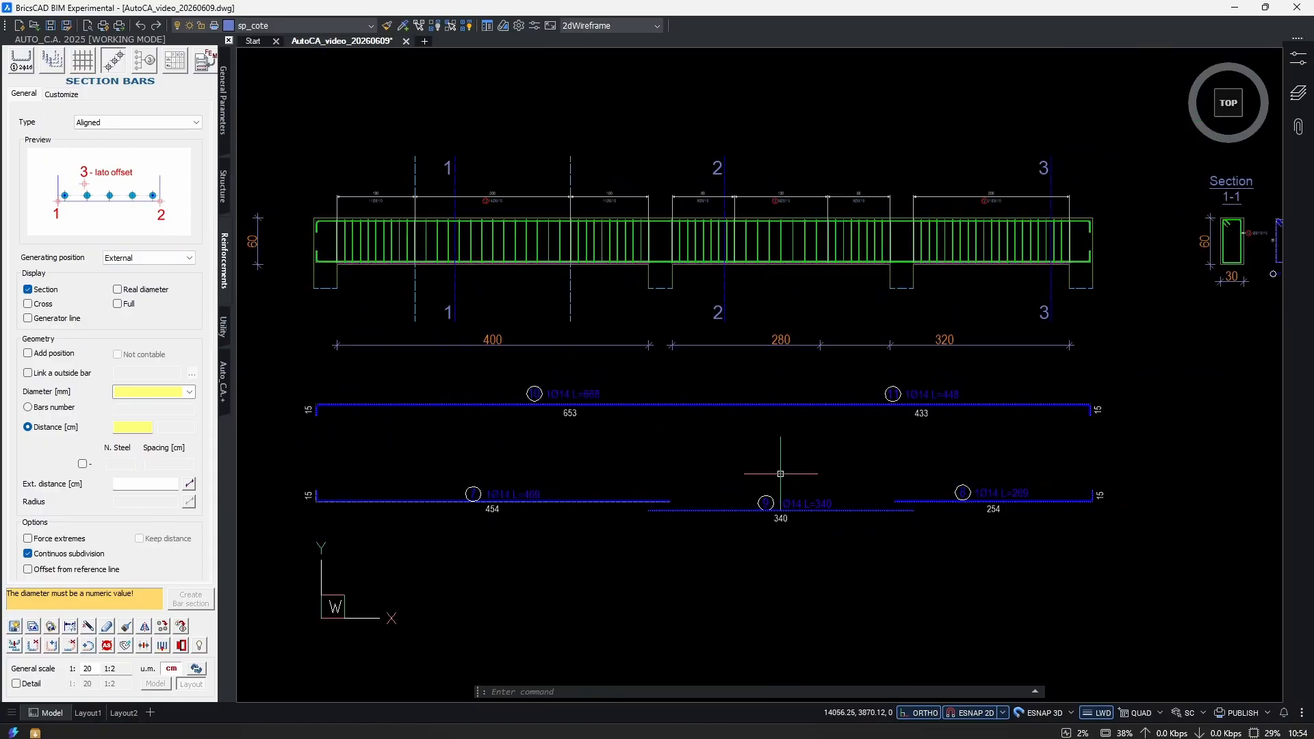
scroll(1025, 428, up, 1)
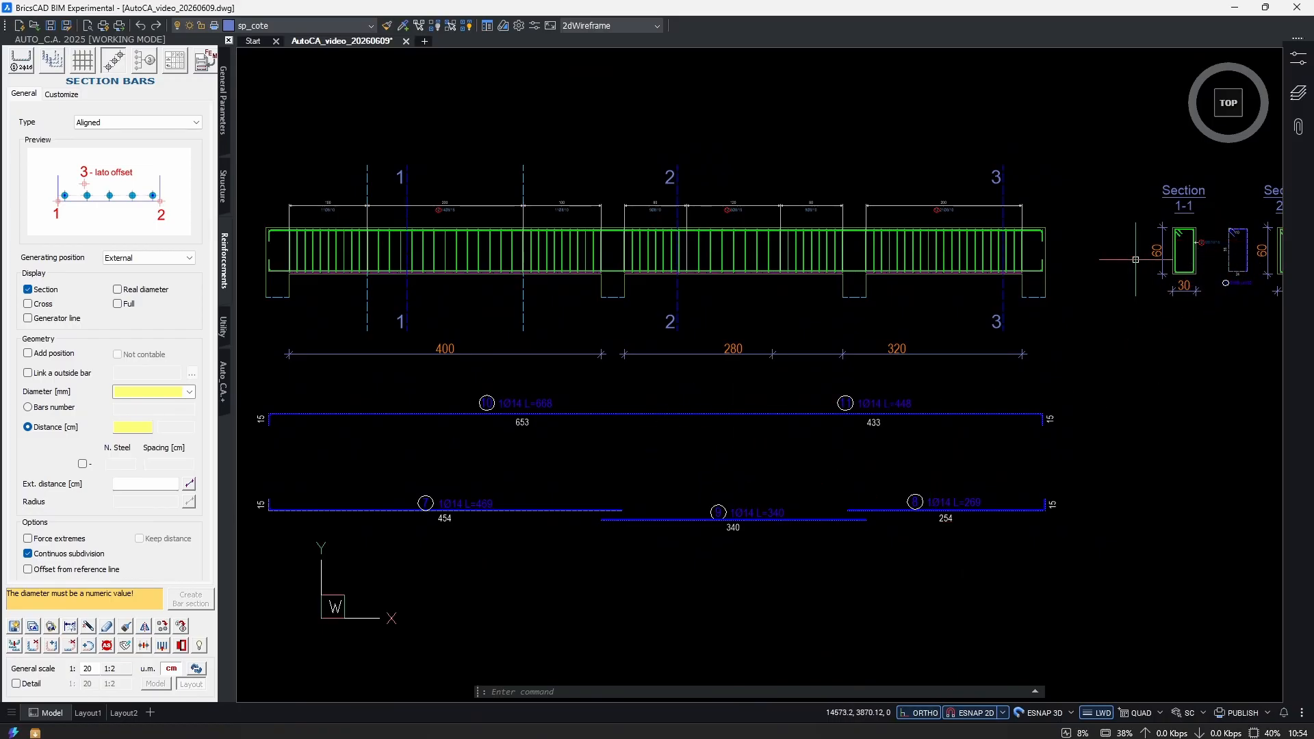
click(28, 373)
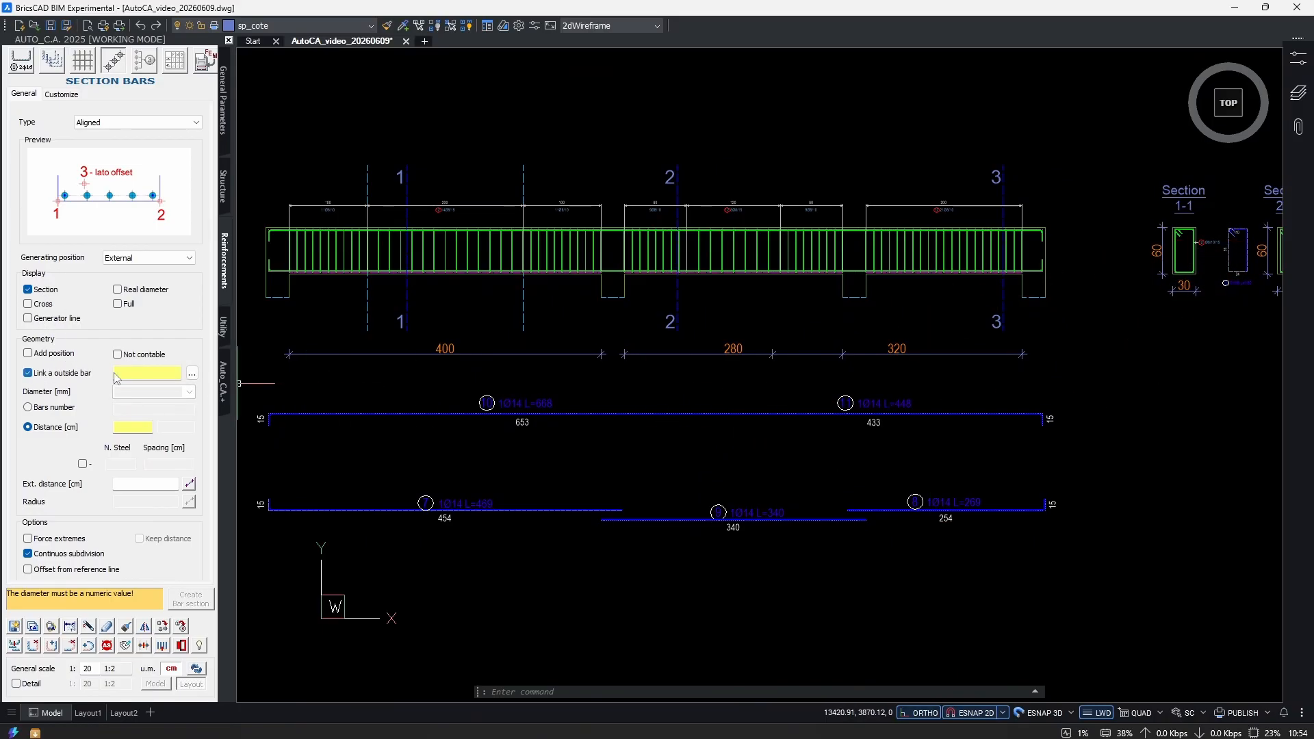
click(193, 373)
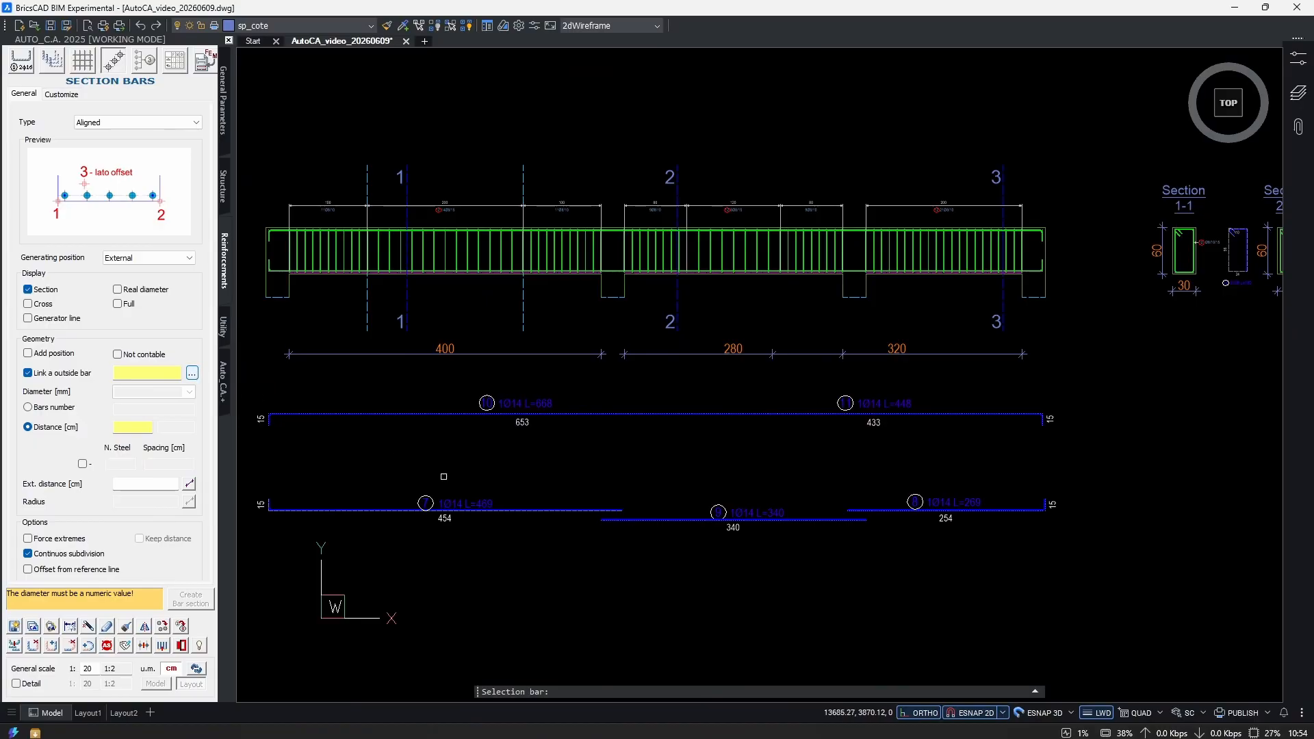
scroll(390, 498, up, 2)
click(456, 482)
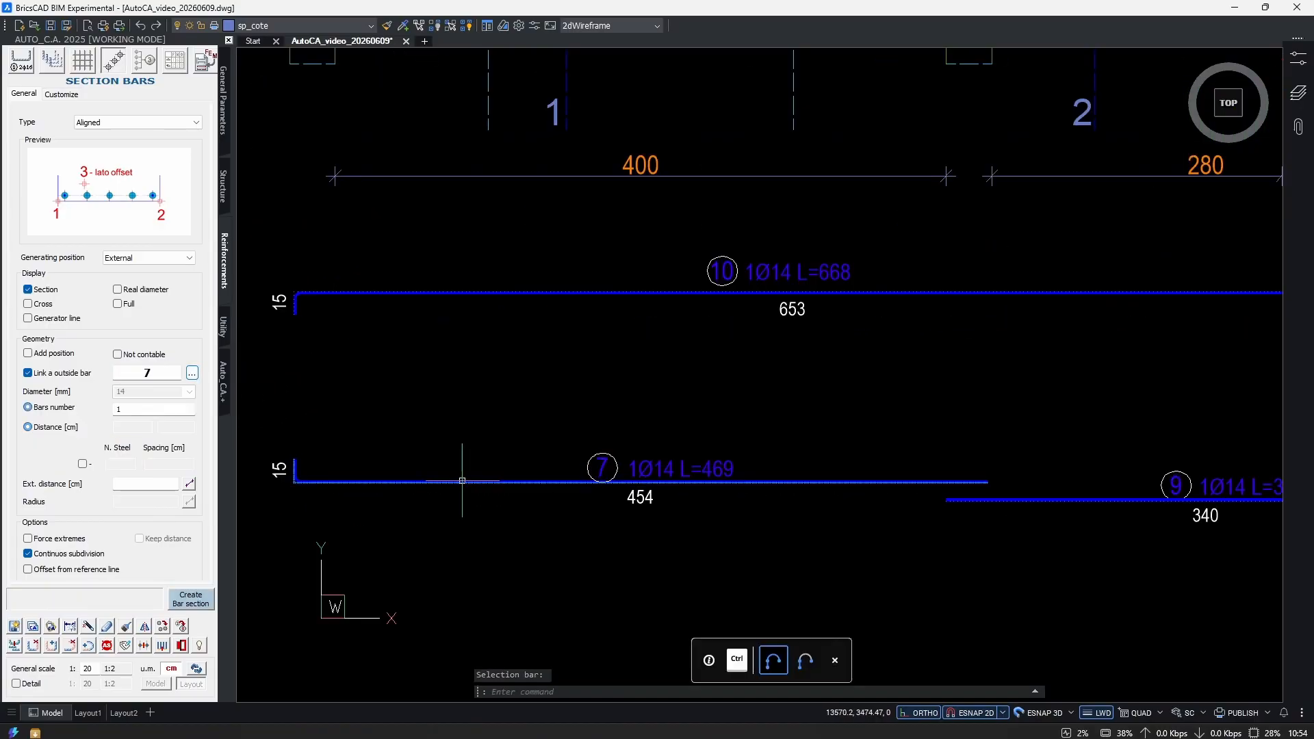
Place 4 bars along the bottom inside the section 1-1 stirrup, with Force extremes on and Continuous subdivision off.
scroll(519, 446, down, 1)
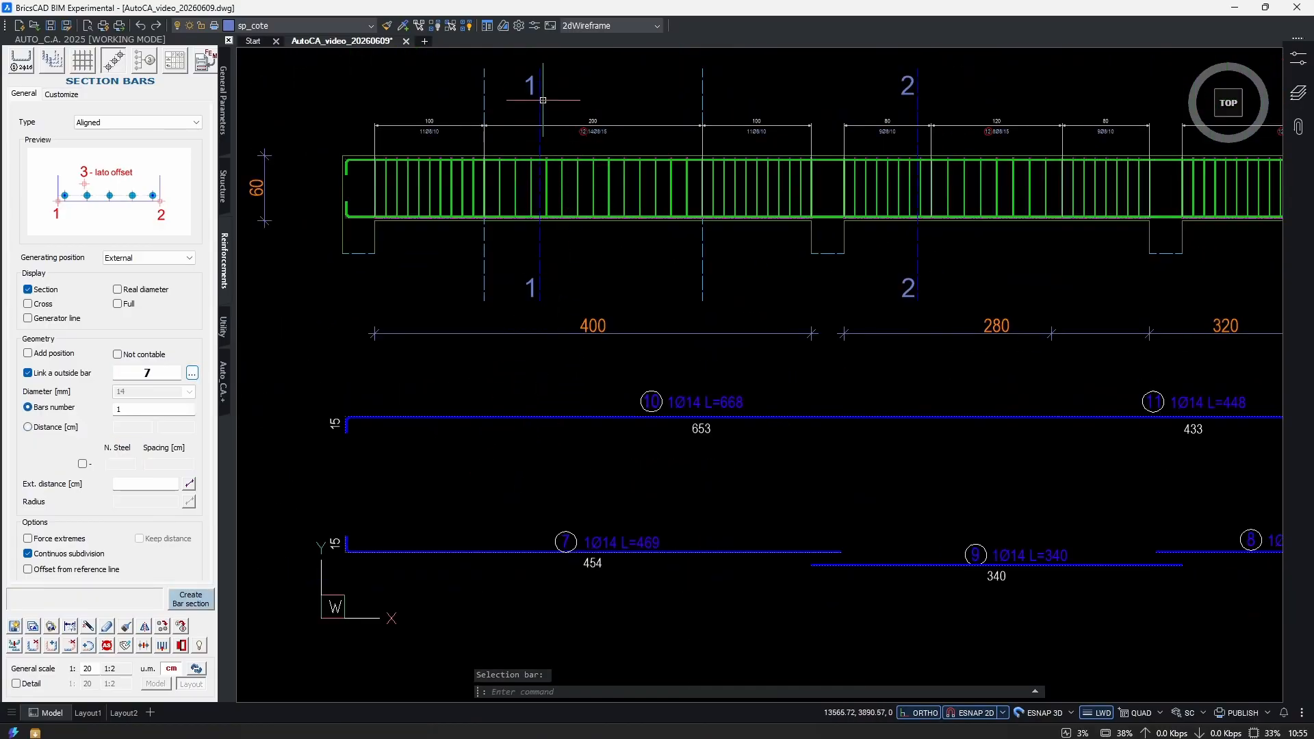
middle_drag(500, 427, 317, 382)
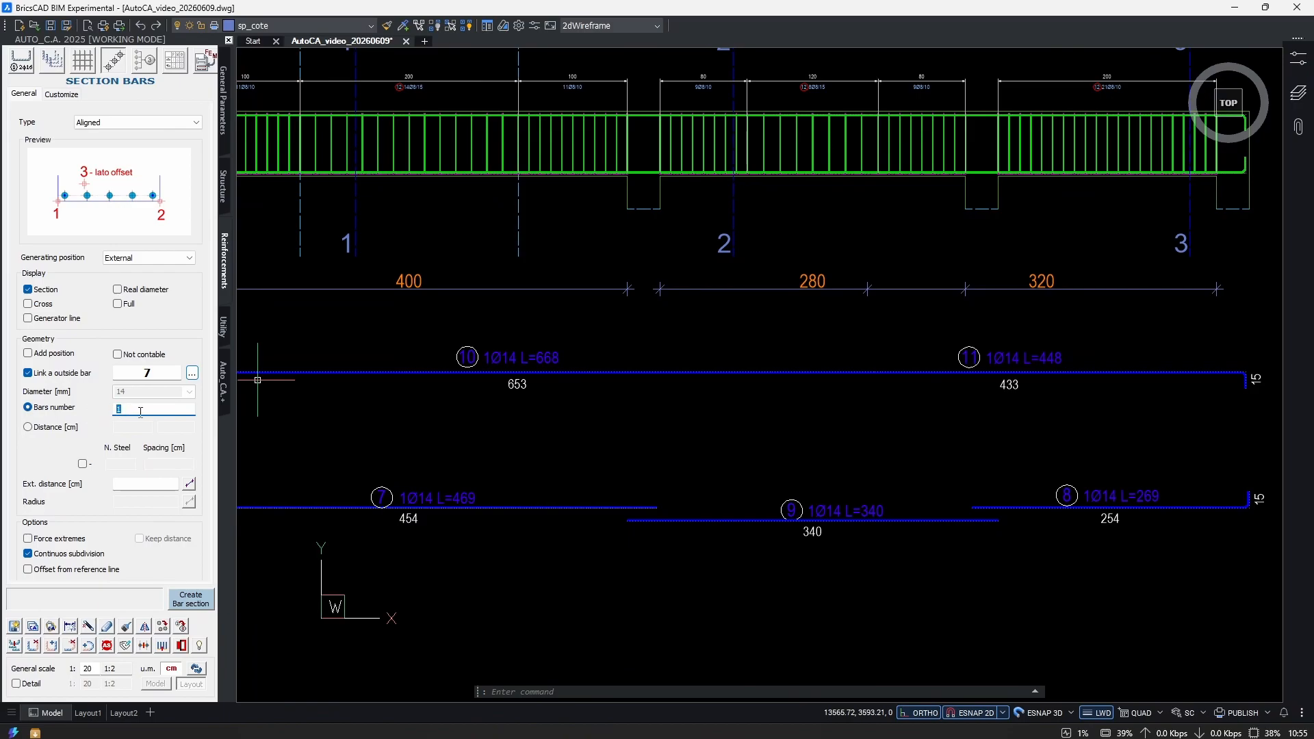
scroll(132, 466, down, 2)
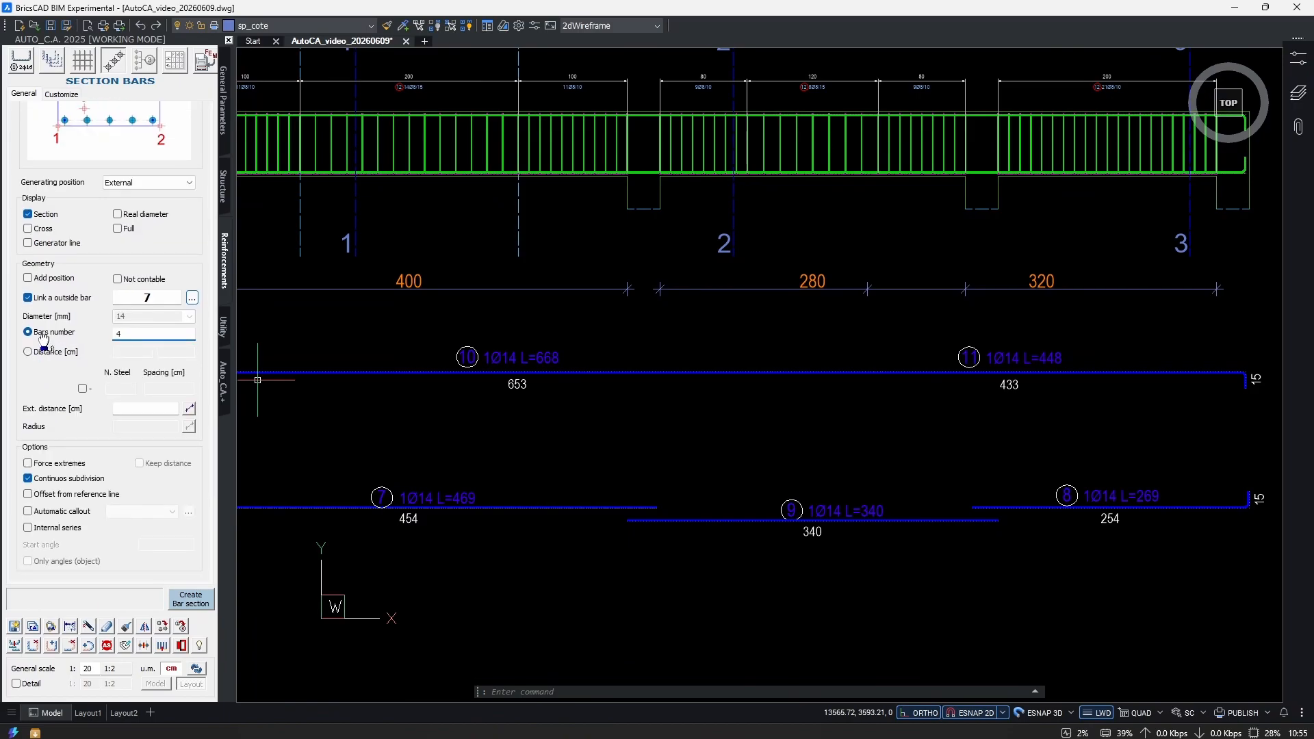
click(28, 478)
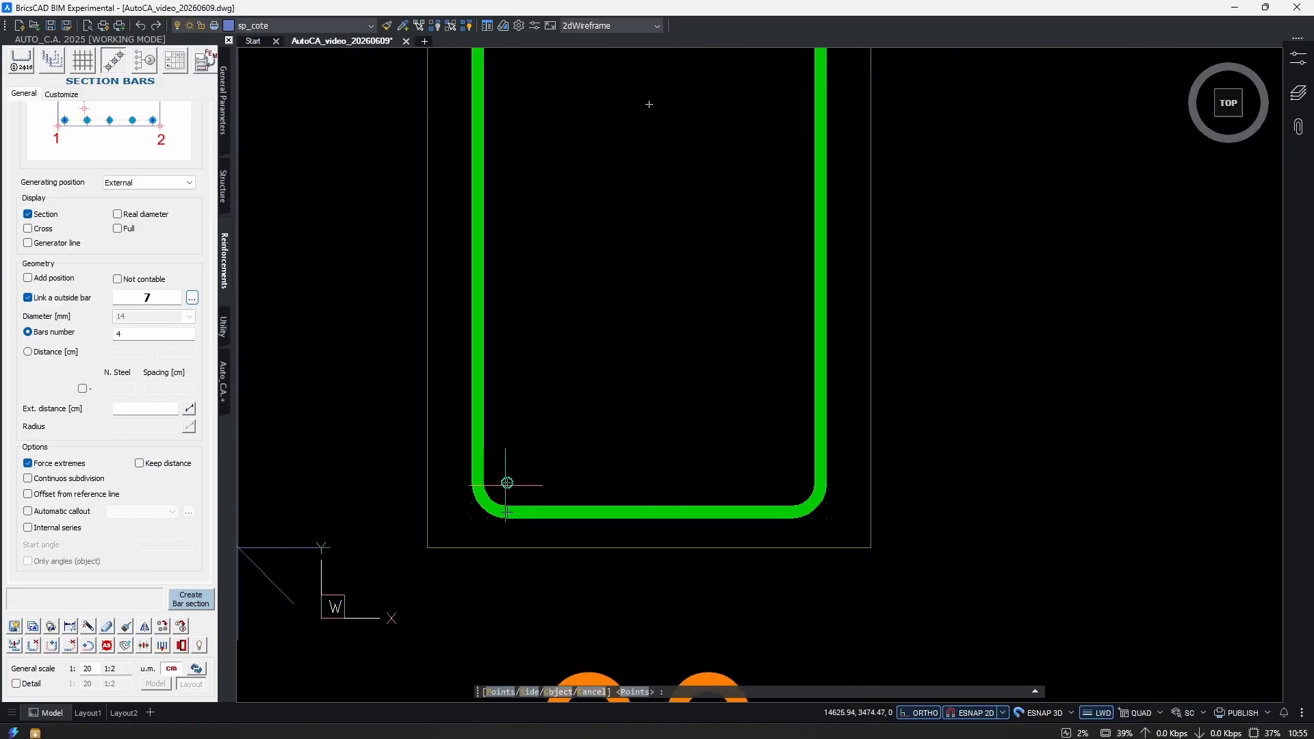
click(507, 483)
click(791, 481)
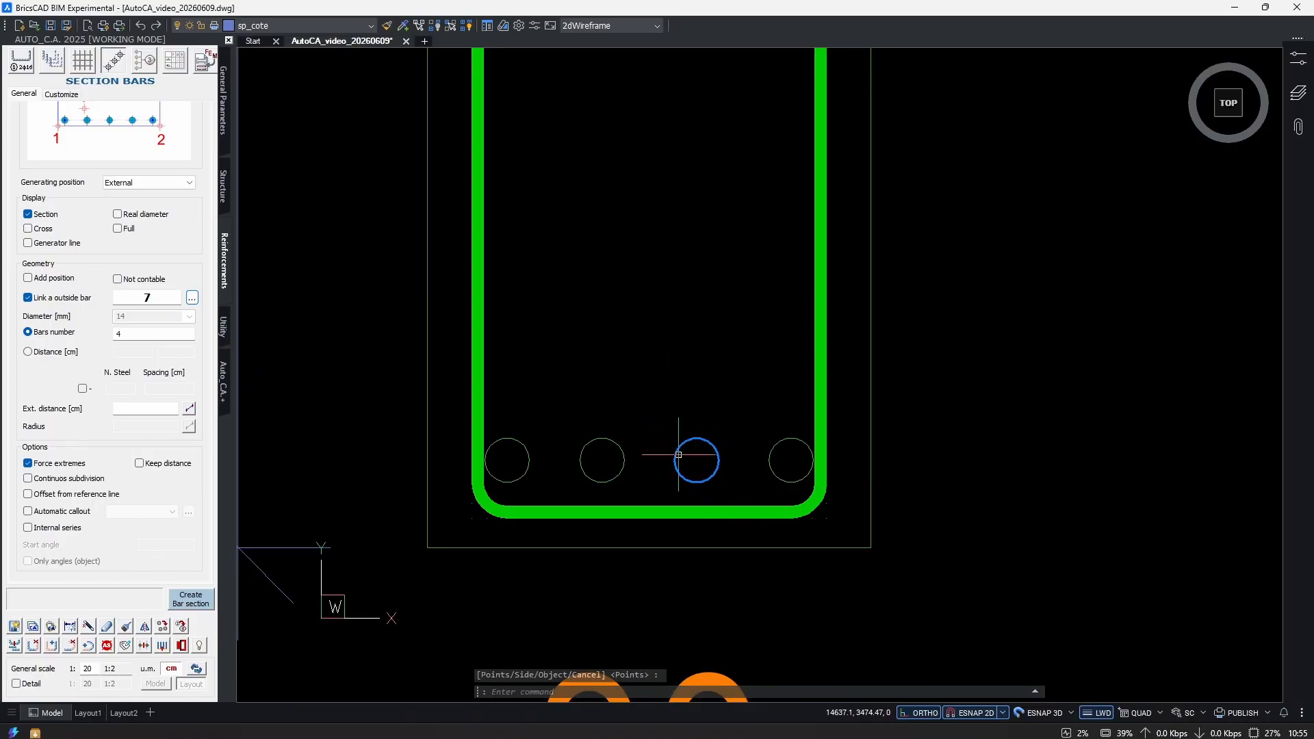
Modify the four bottom bars in section 1-1 to display their generator line and real diameter.
scroll(664, 475, up, 5)
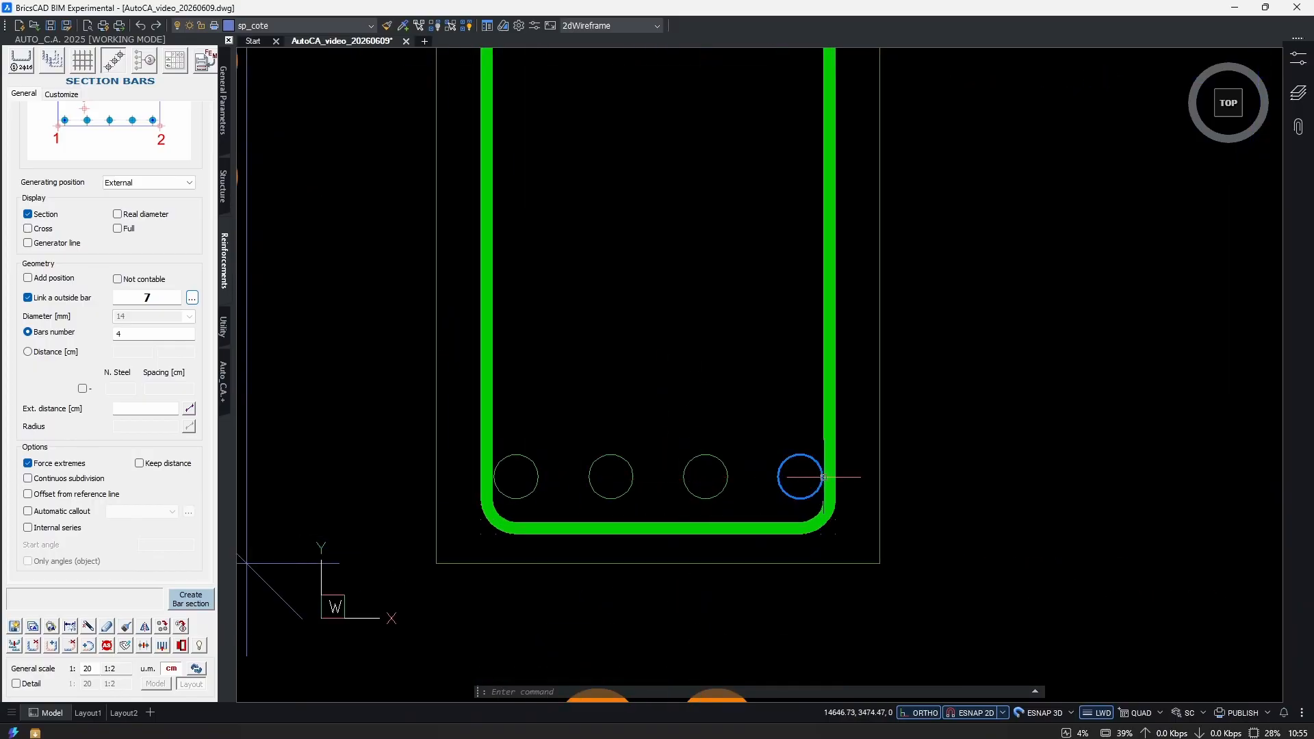
click(108, 627)
click(801, 433)
click(515, 491)
scroll(658, 537, down, 3)
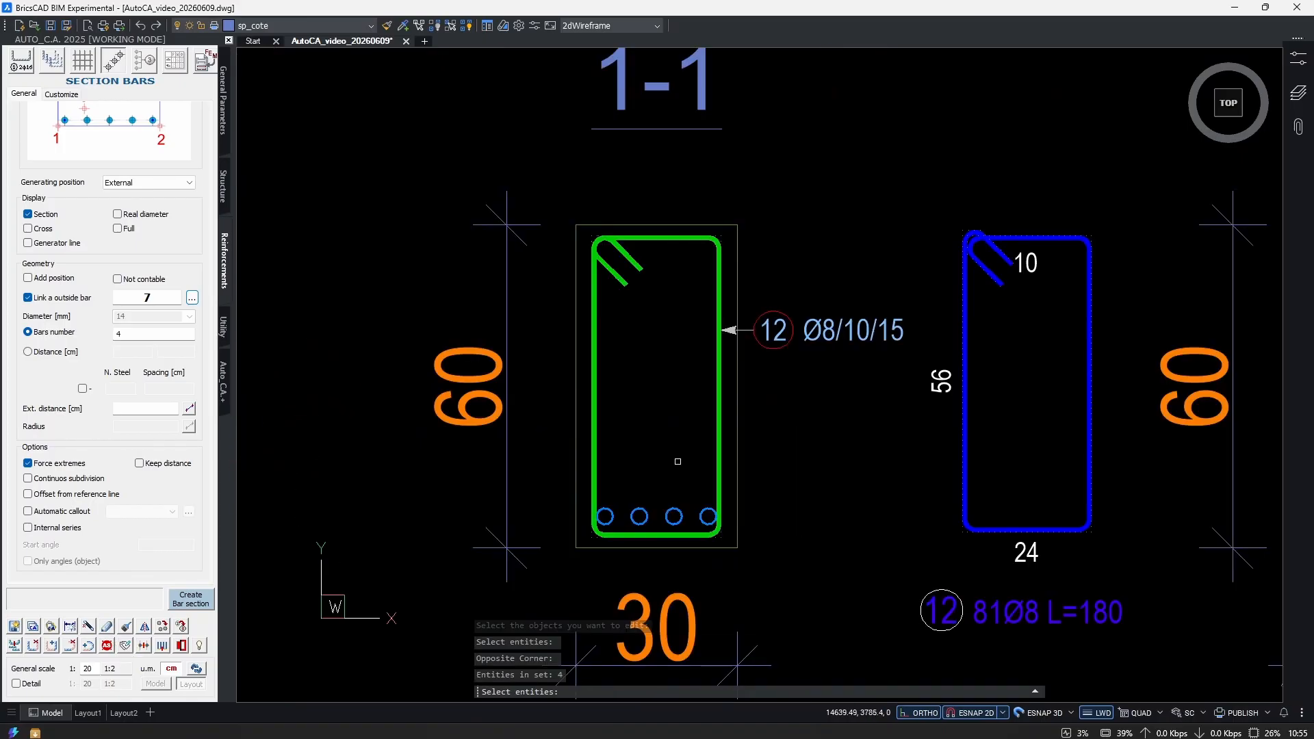
scroll(669, 530, up, 3)
middle_drag(633, 442, 657, 485)
scroll(632, 440, down, 3)
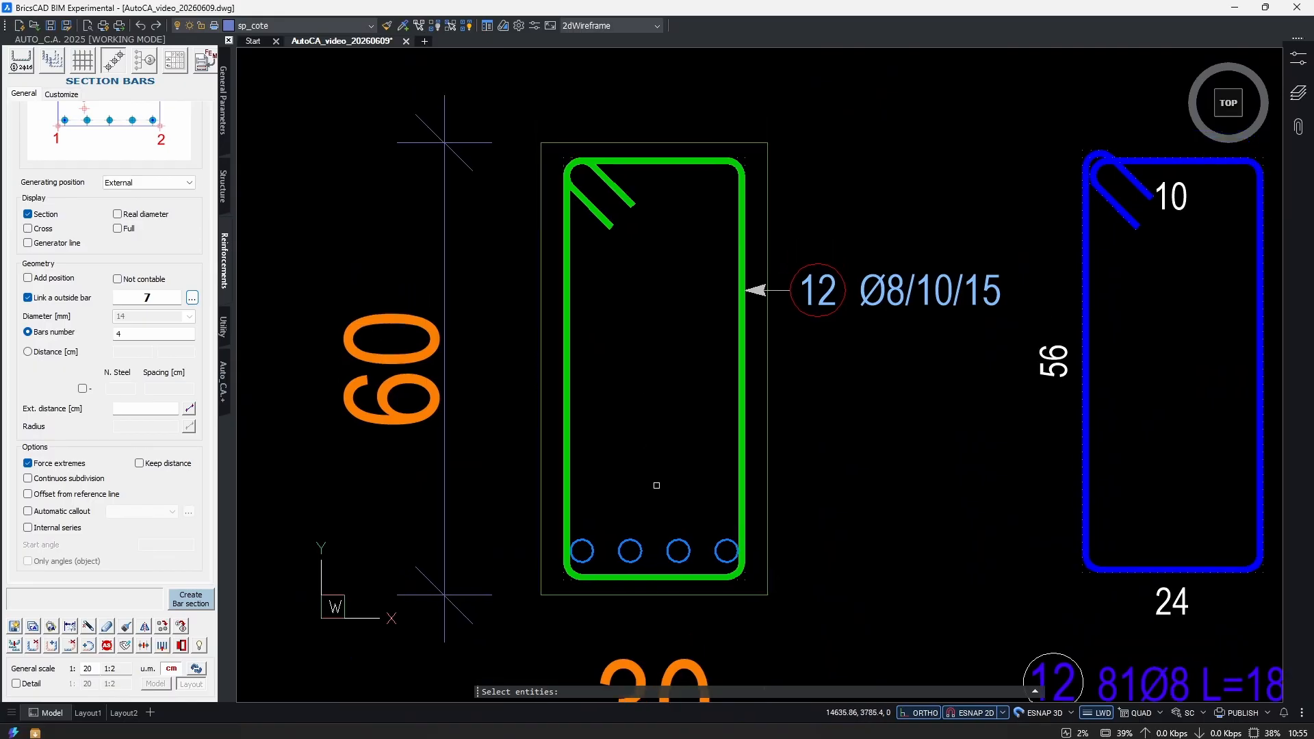
key(Return)
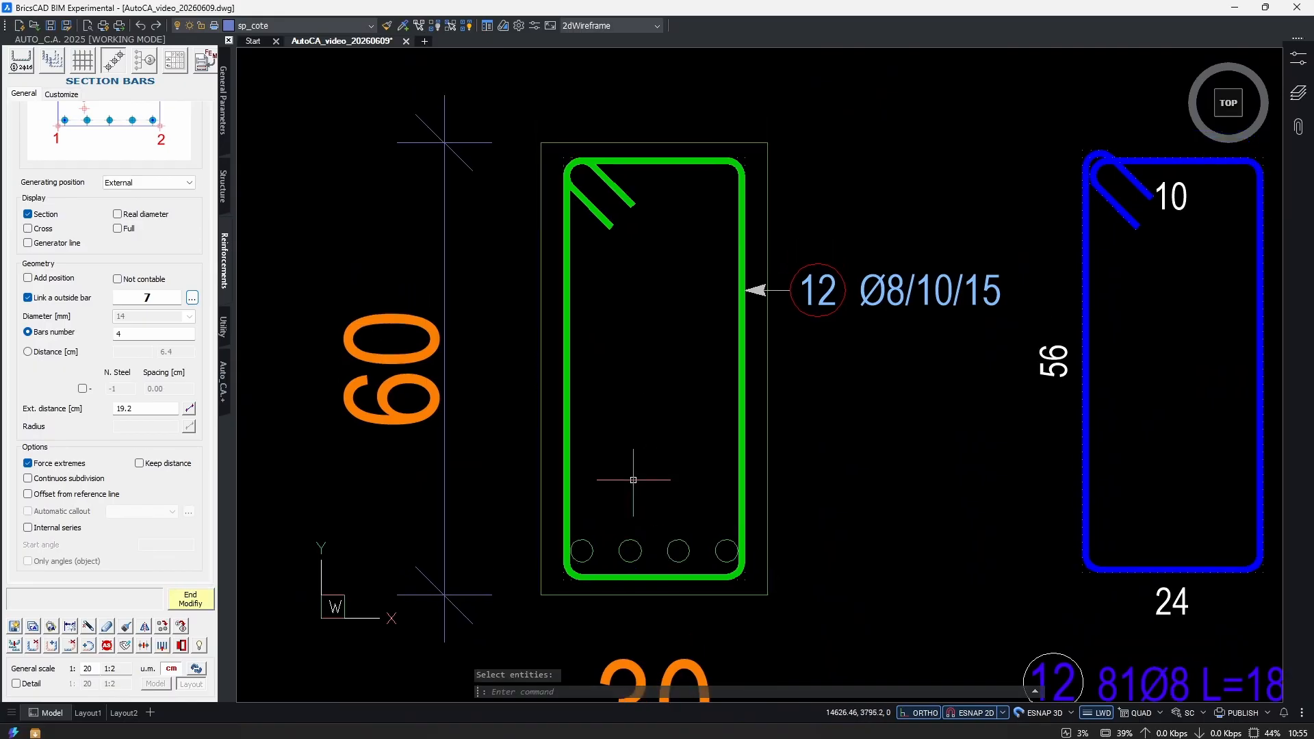
click(27, 243)
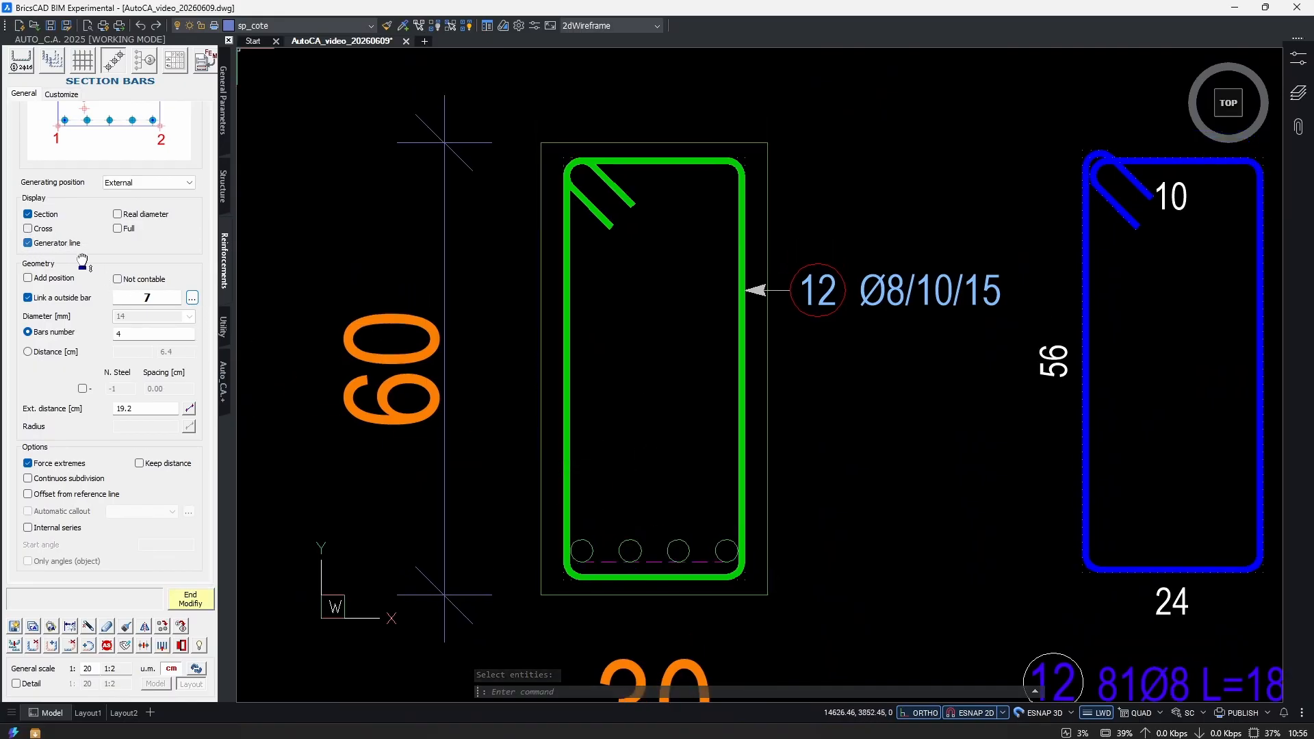
click(118, 214)
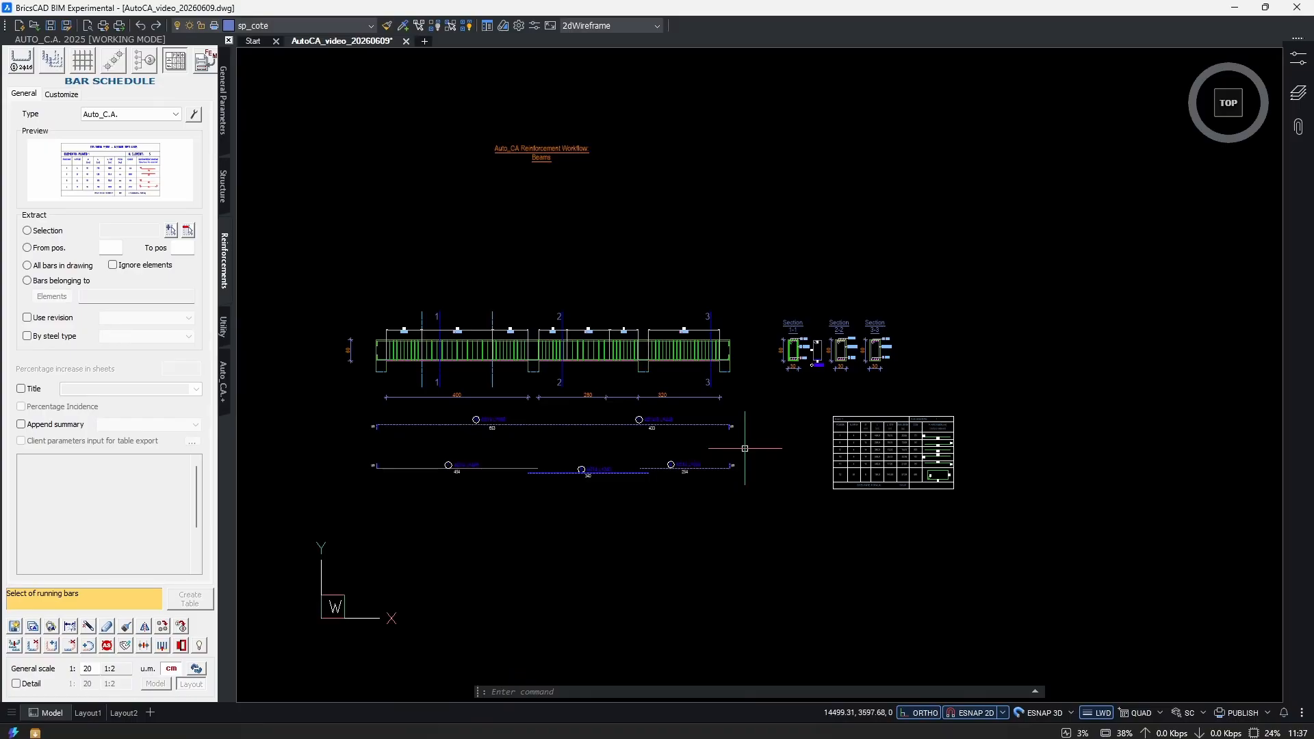
Copy the whole beam drawing, including its cross-sections and extracted bars, to the free area below the original.
text(cop)
key(Return)
click(971, 296)
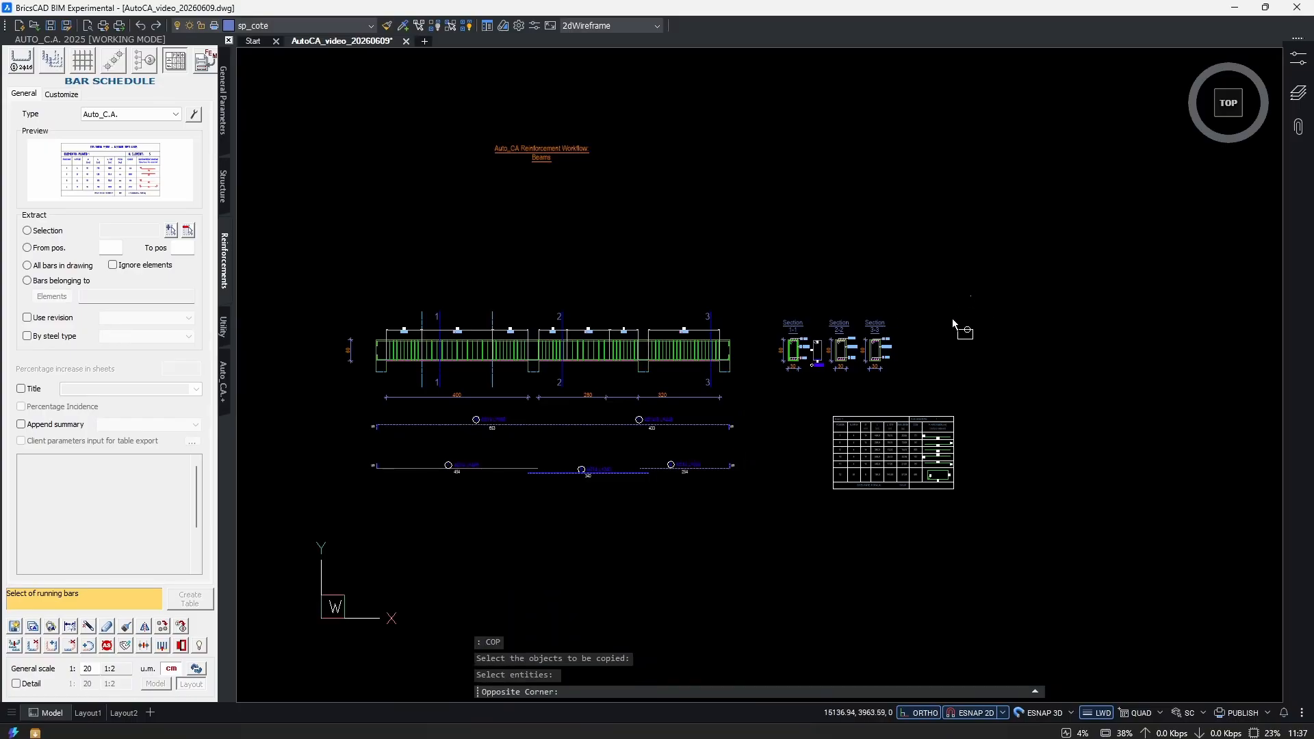
click(772, 384)
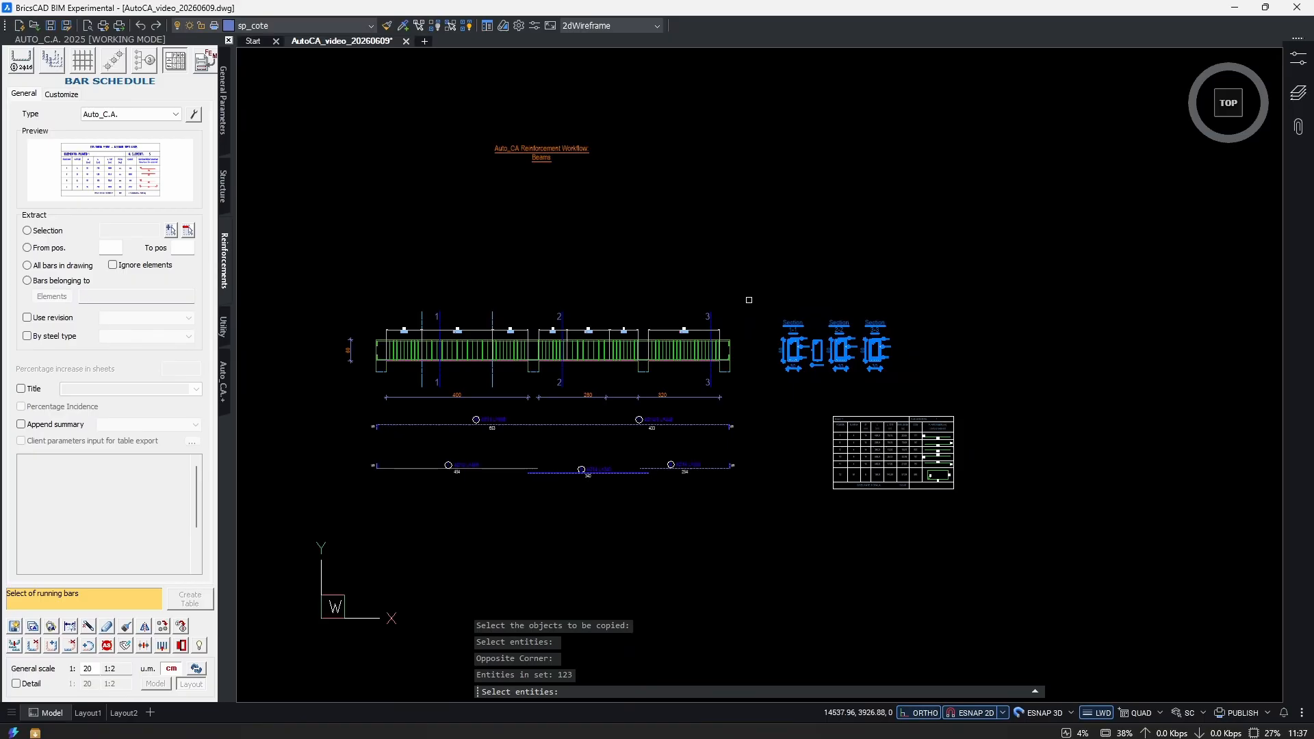
click(765, 261)
click(308, 522)
middle_drag(631, 470, 602, 450)
scroll(603, 450, down, 1)
middle_drag(677, 500, 642, 513)
middle_drag(609, 378, 660, 440)
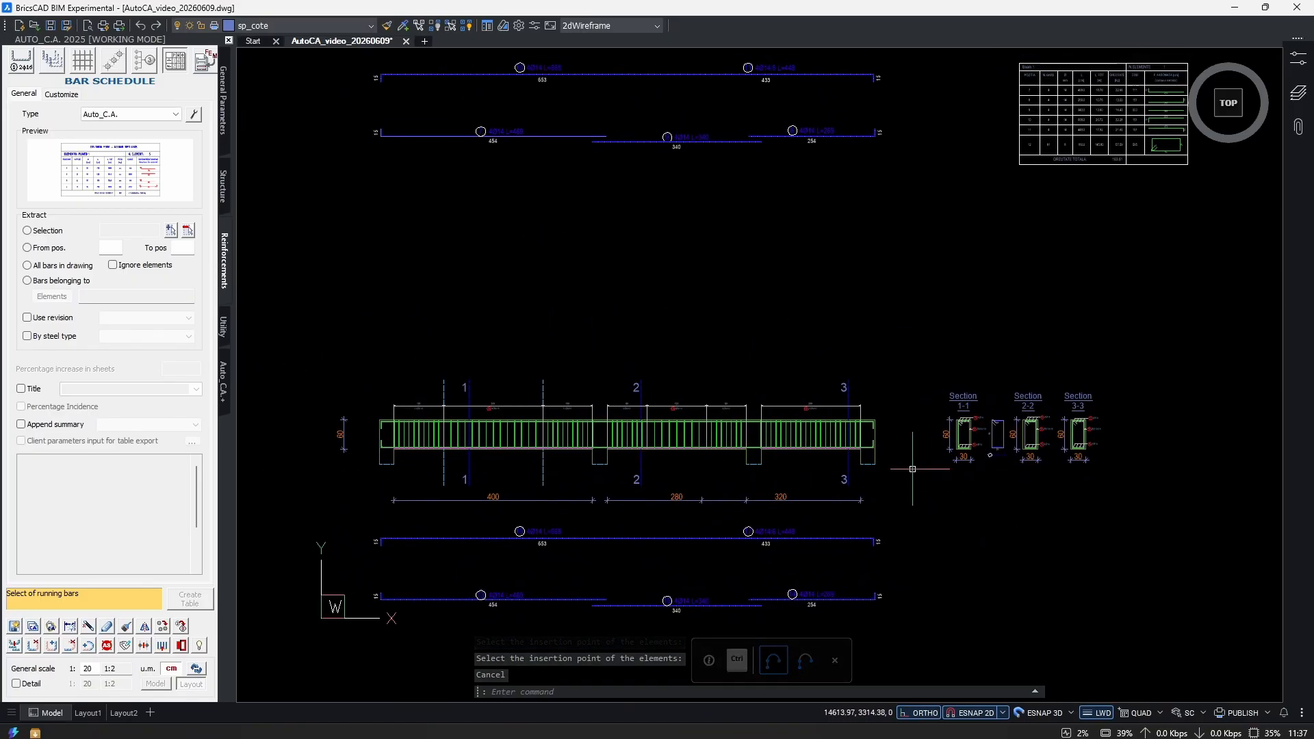
Change the upper section mark "1" on the copied beam's first span to "4".
scroll(691, 463, up, 1)
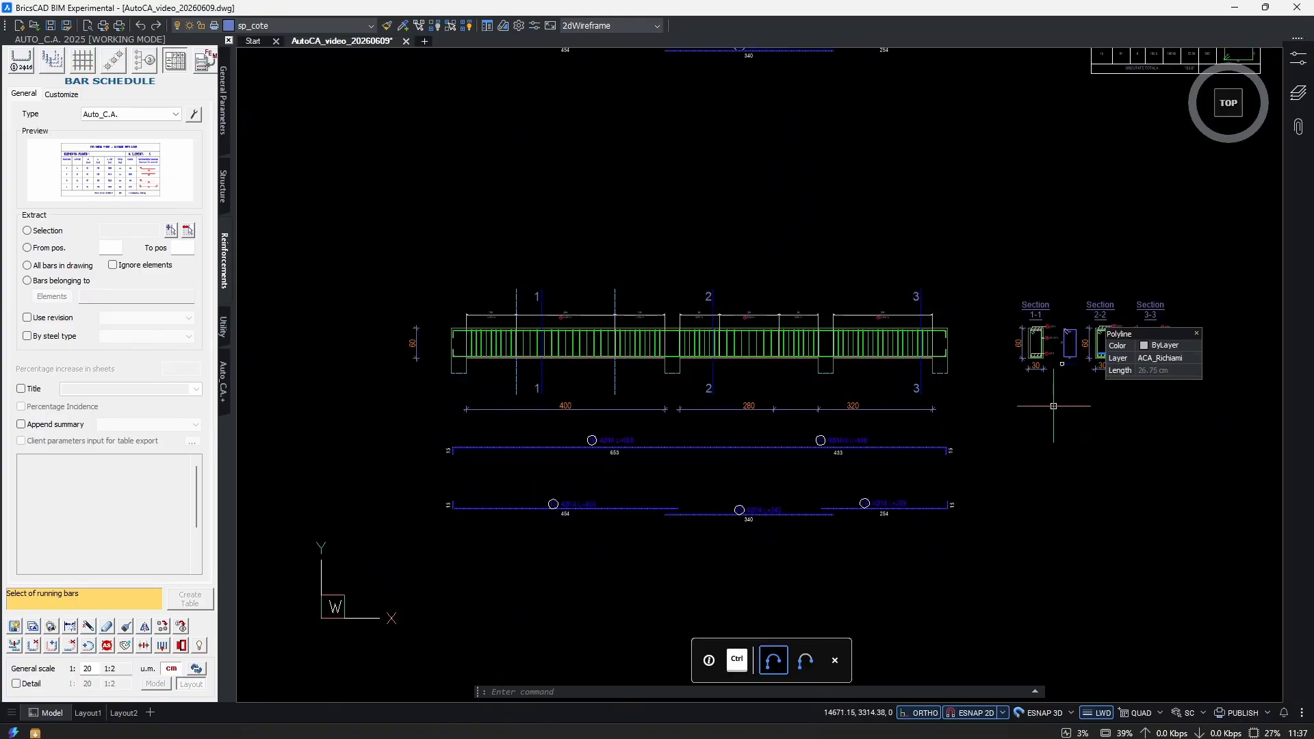
scroll(1092, 377, up, 2)
middle_drag(1092, 377, 1024, 417)
scroll(1024, 417, up, 3)
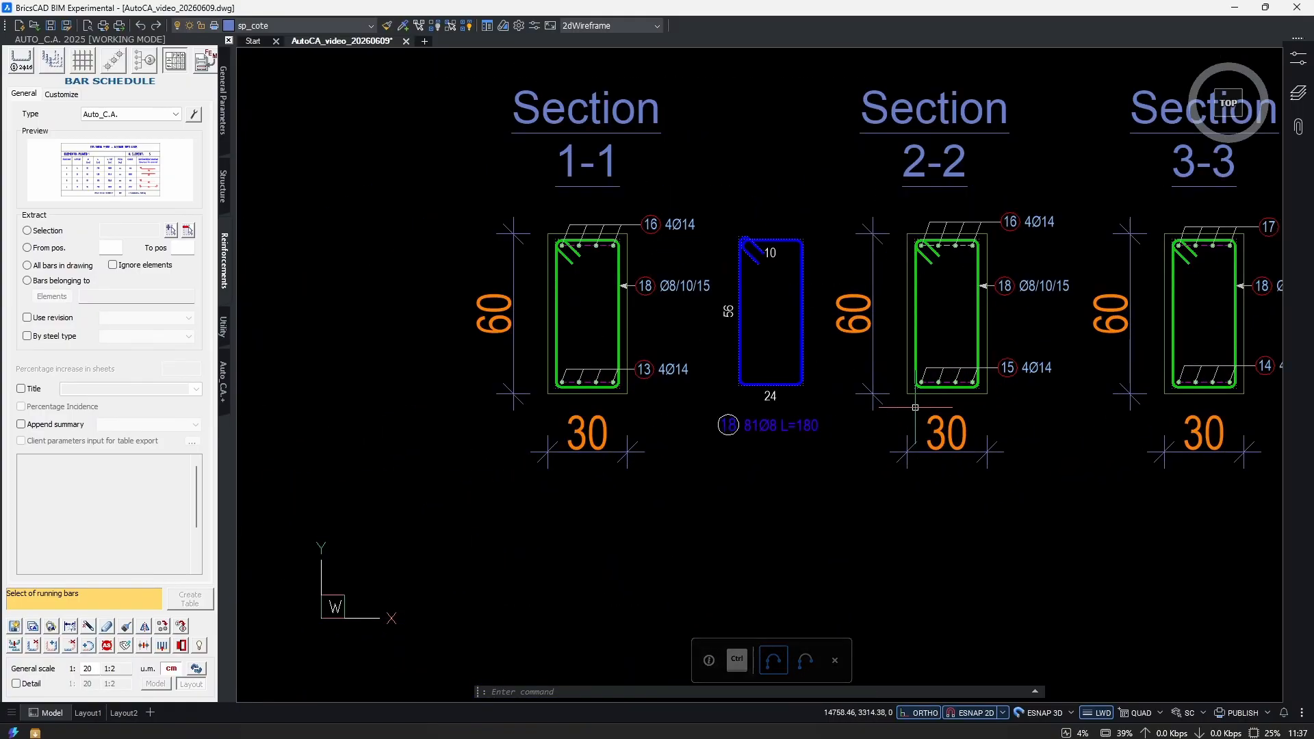
scroll(801, 438, down, 3)
scroll(555, 317, up, 3)
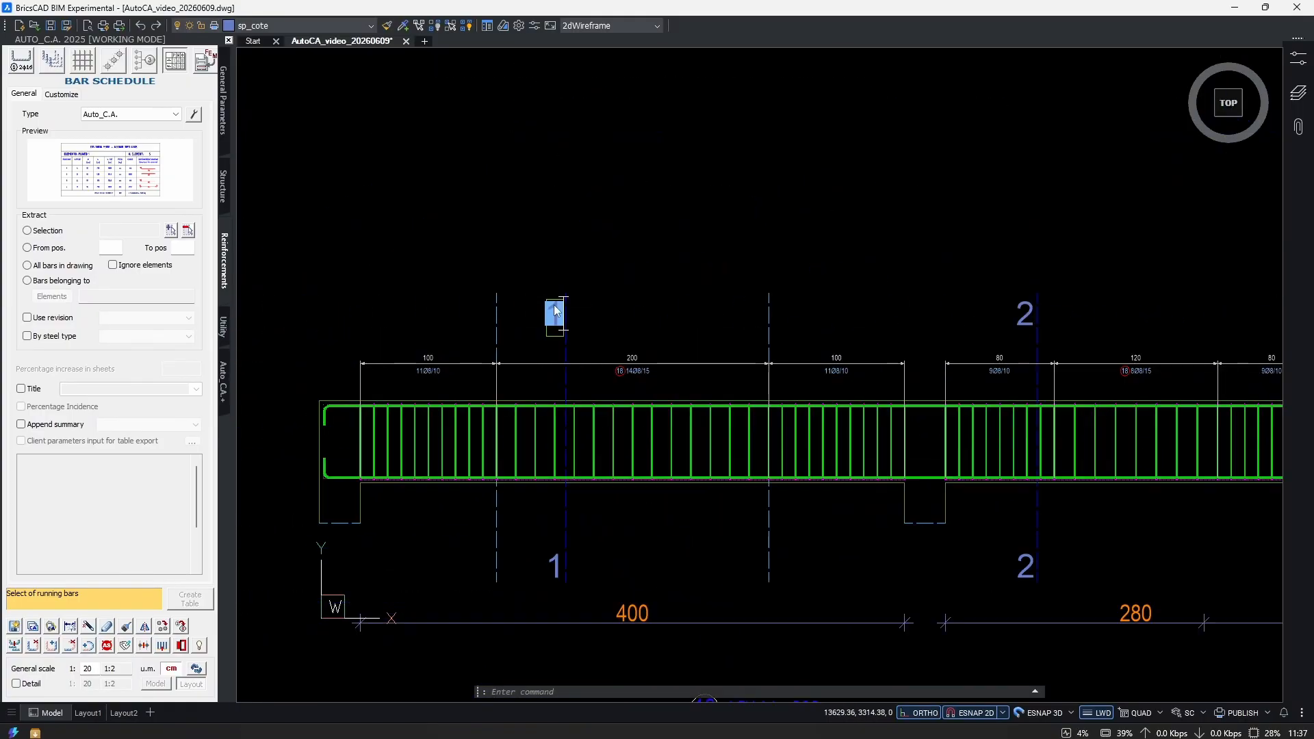
text(4)
key(Return)
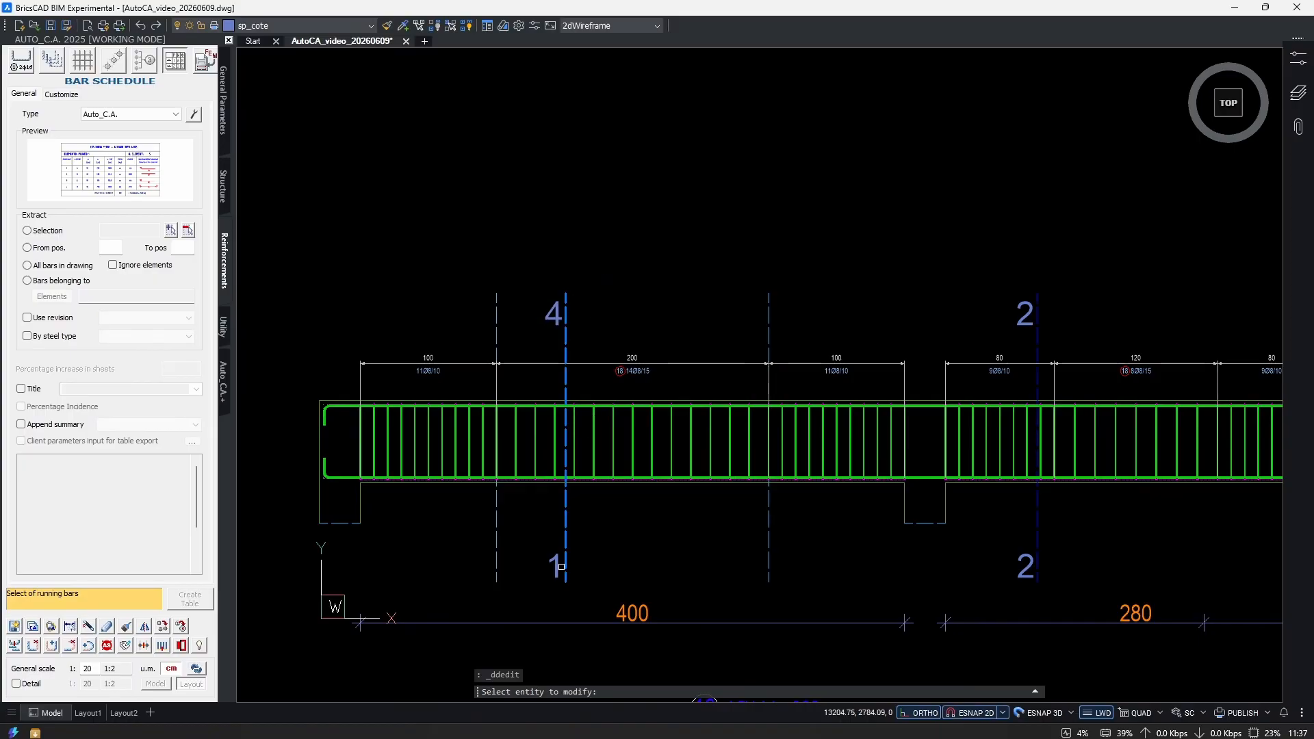
scroll(634, 560, down, 3)
key(Escape)
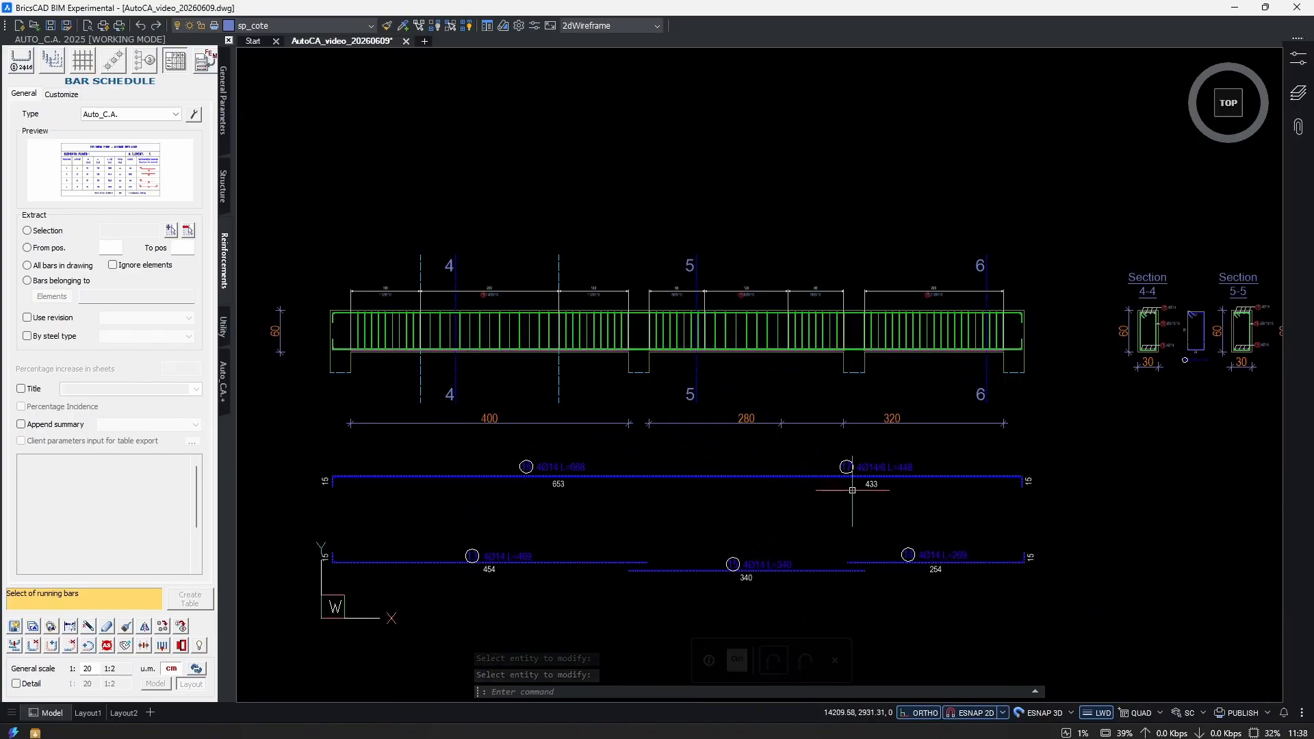
Stretch the upper part of the copied beam and sections 4-4 to 6-6 downward by 30 cm, reducing their height to 30 cm.
scroll(713, 437, down, 1)
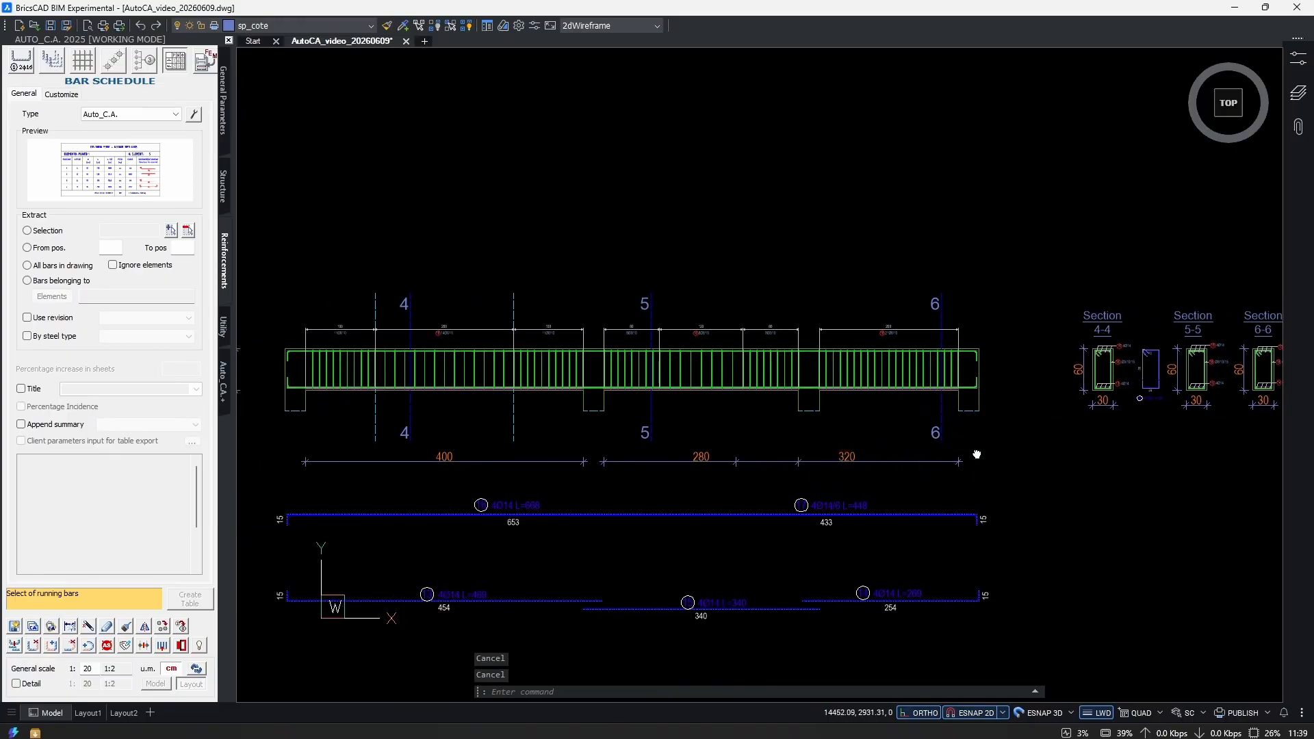
scroll(910, 429, down, 2)
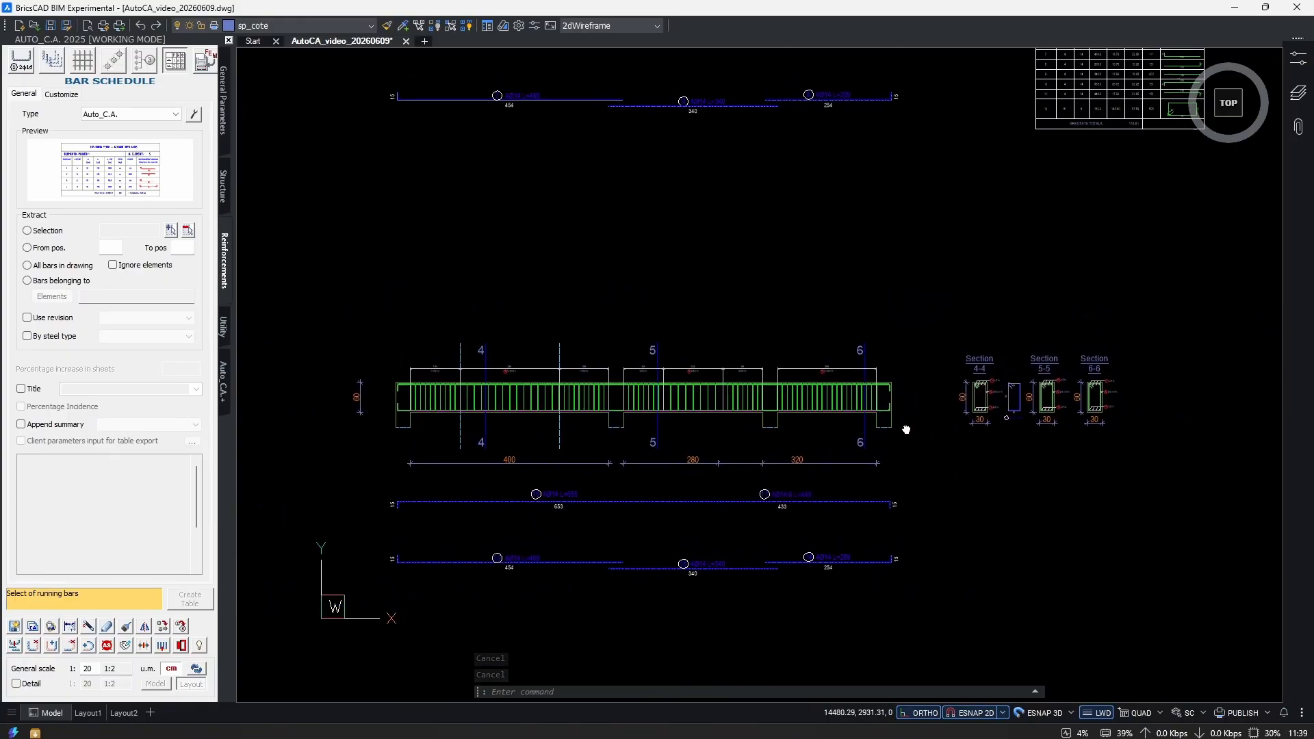
text(s)
key(Return)
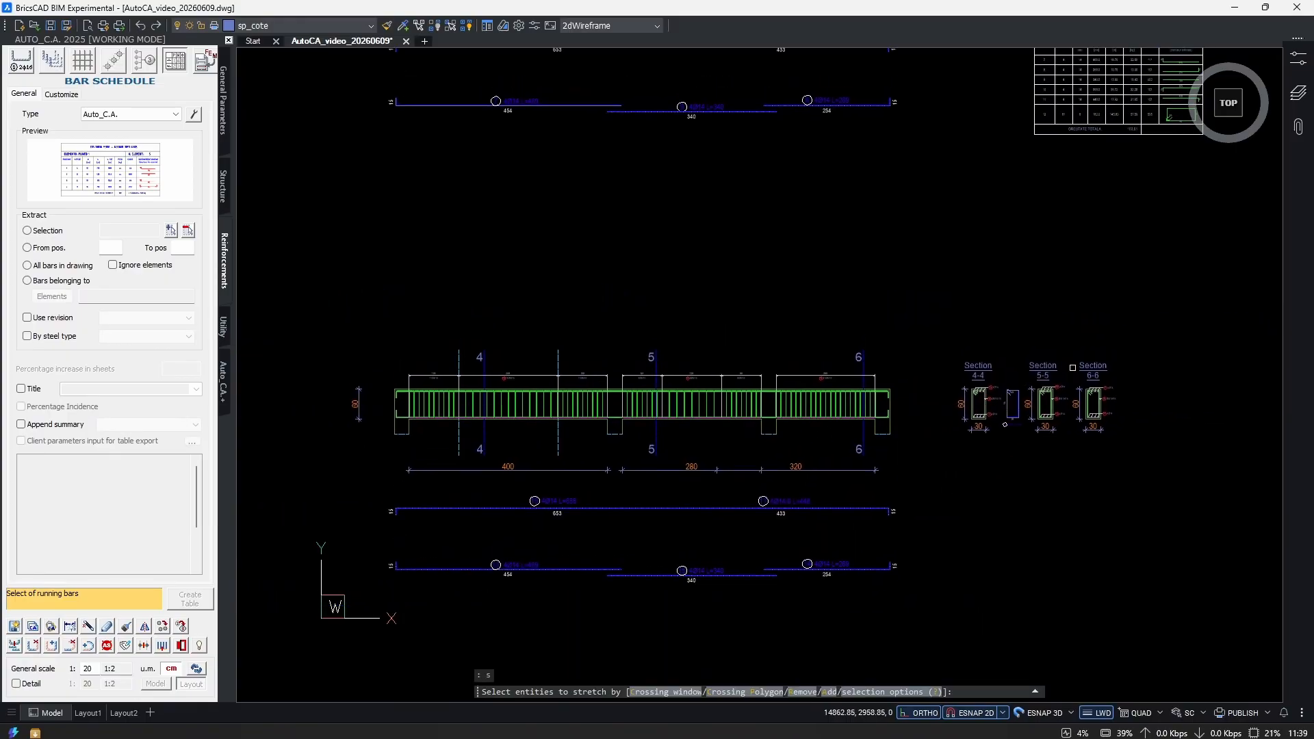
click(1147, 303)
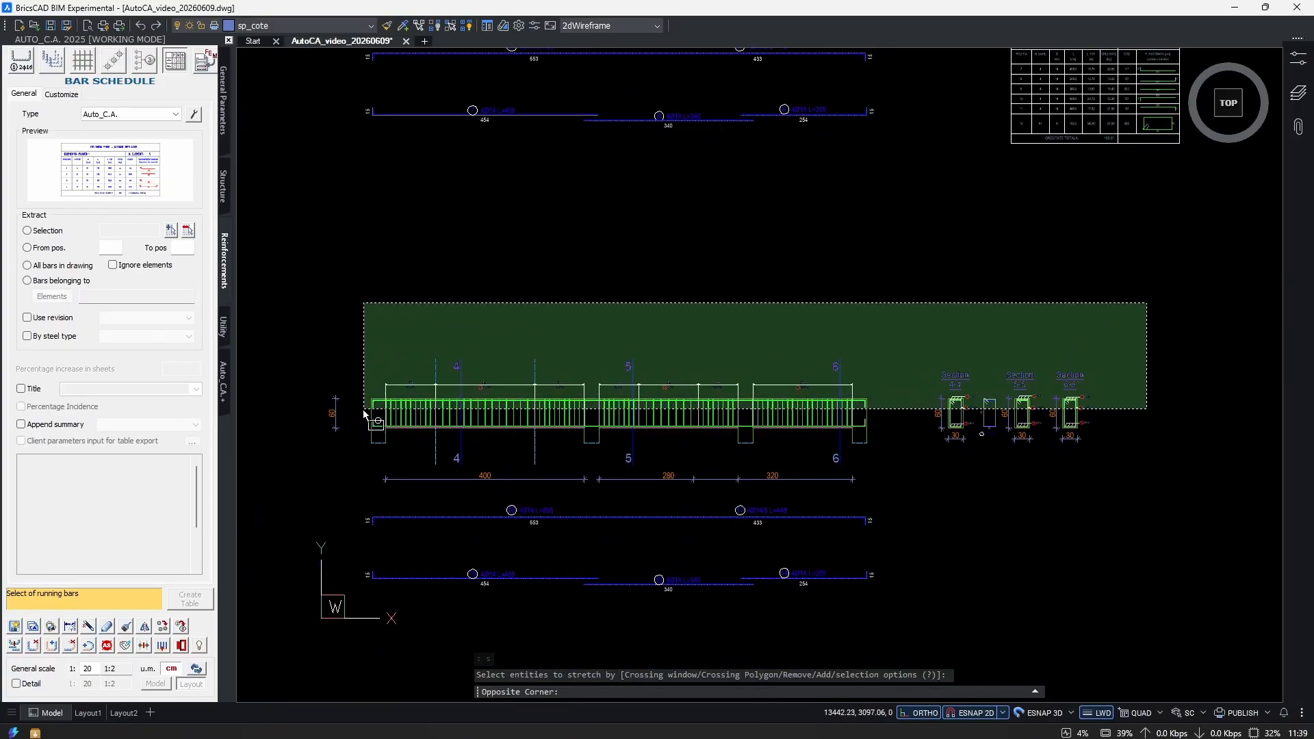
click(313, 415)
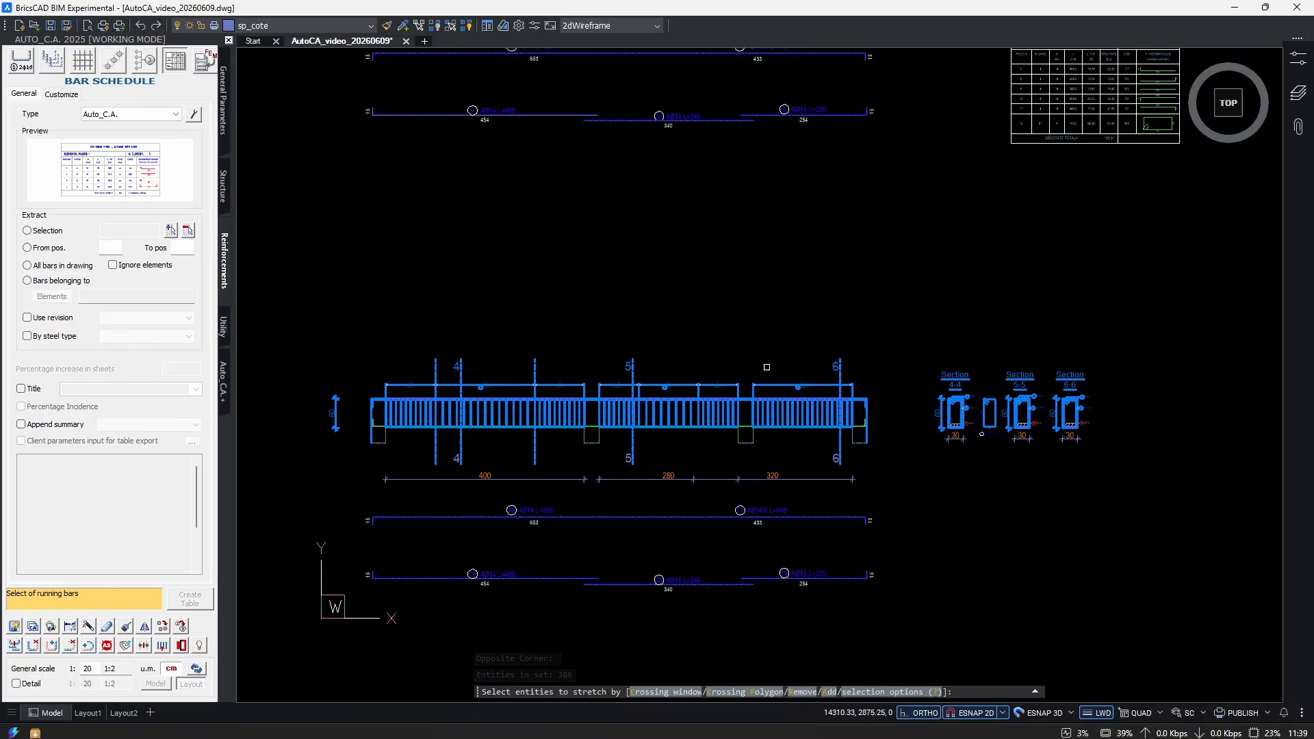
scroll(1068, 405, up, 4)
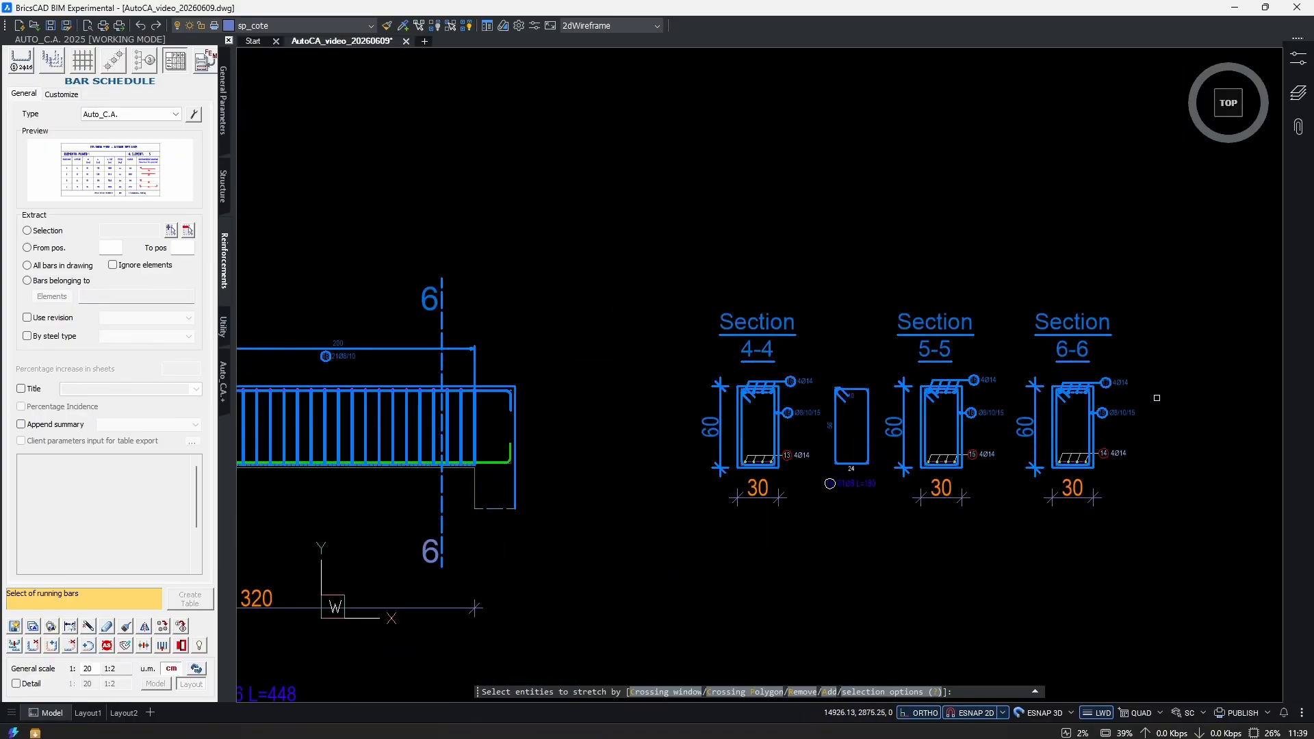
scroll(1163, 402, down, 5)
scroll(852, 380, up, 1)
click(1140, 274)
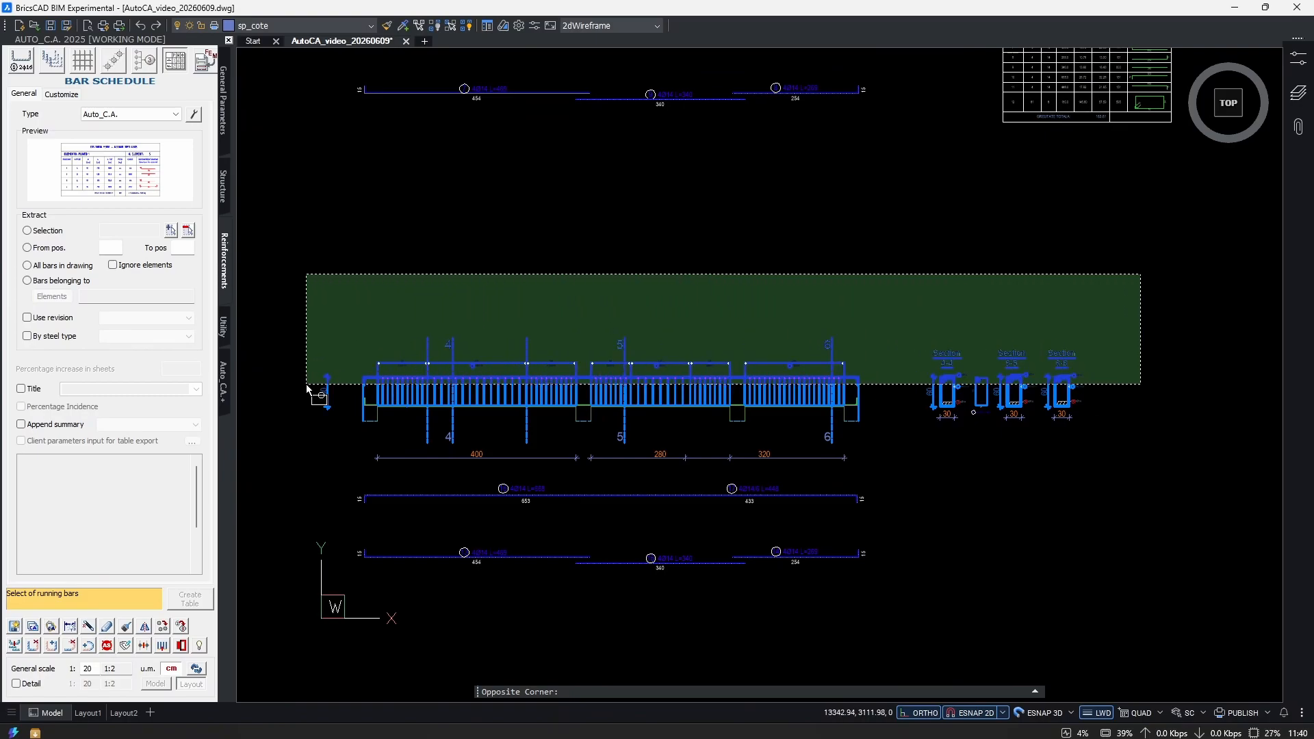
click(291, 412)
scroll(955, 452, down, 3)
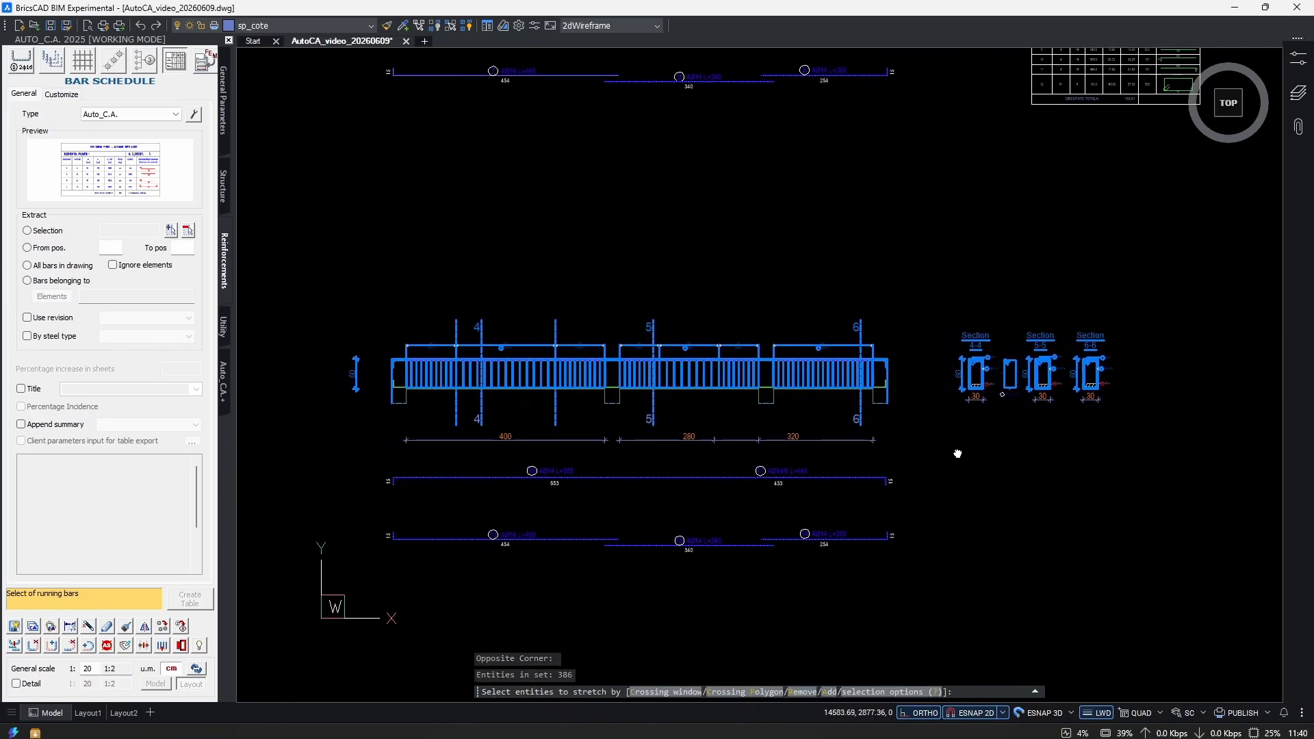
key(Return)
scroll(863, 391, up, 3)
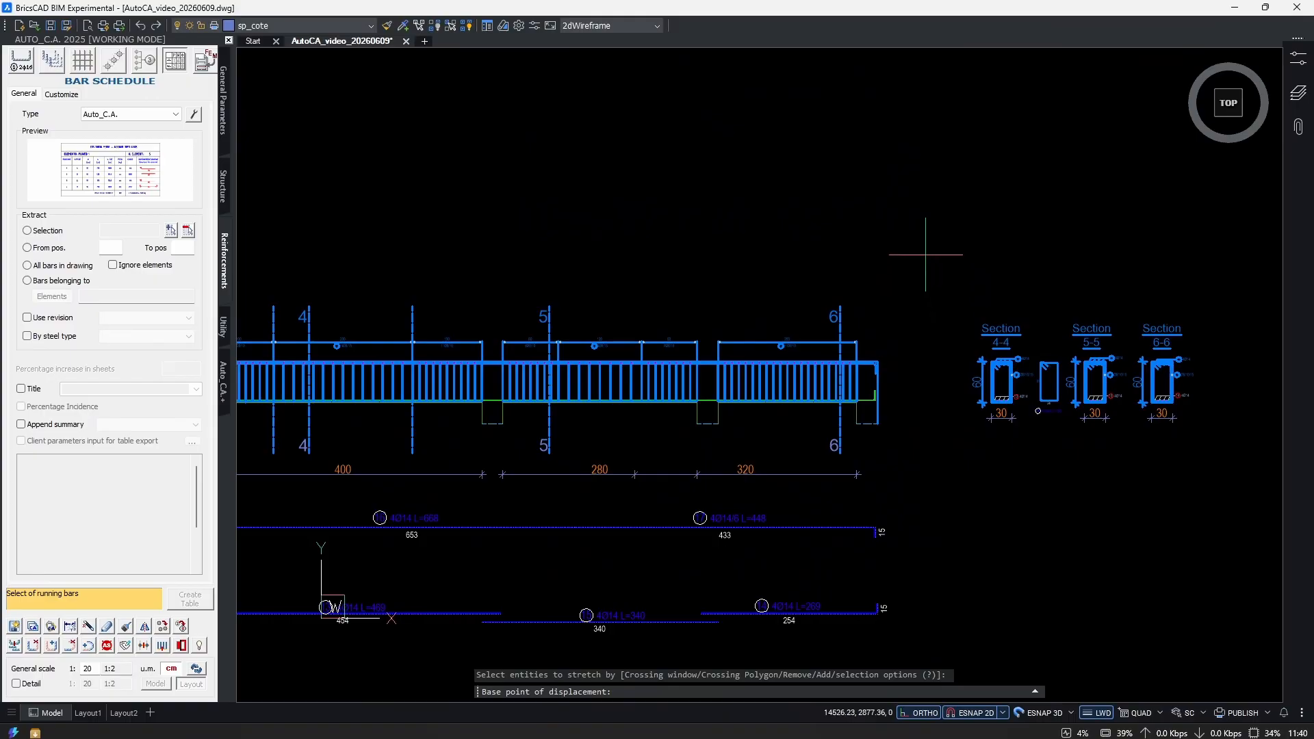
click(925, 265)
scroll(925, 265, up, 2)
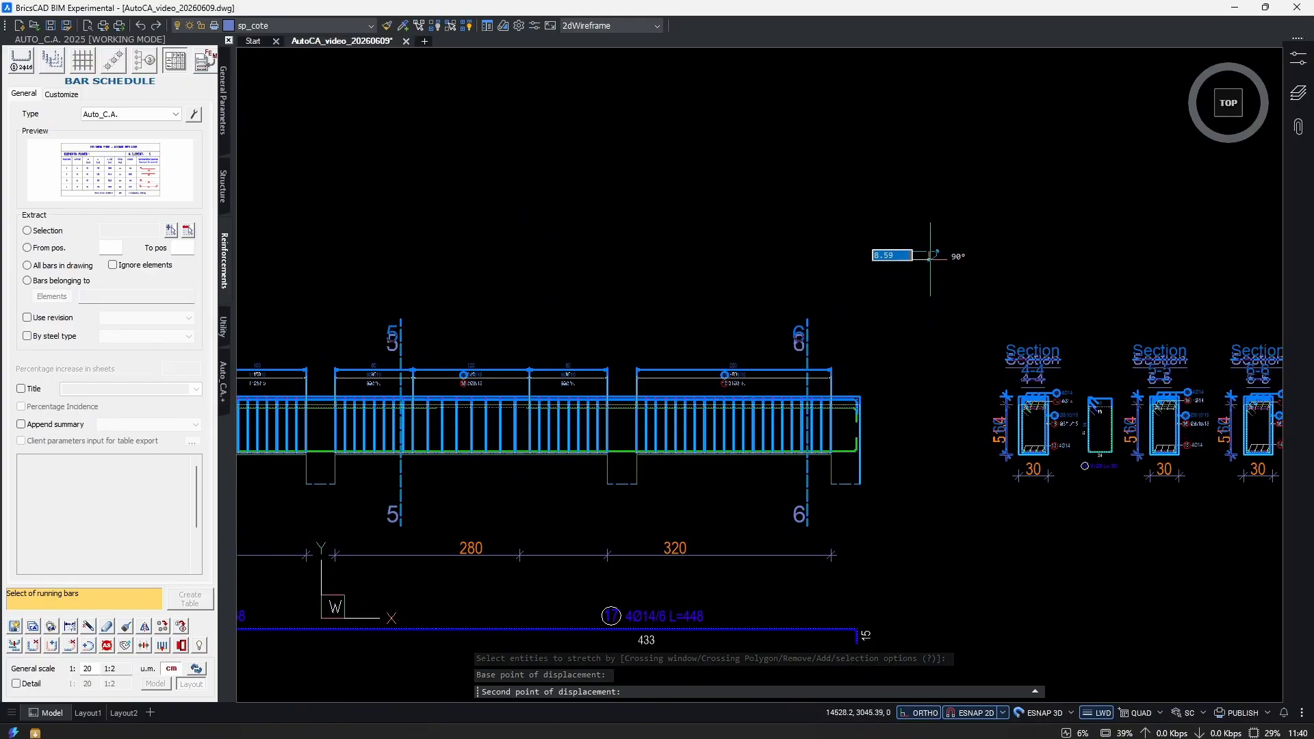
middle_drag(925, 266, 853, 246)
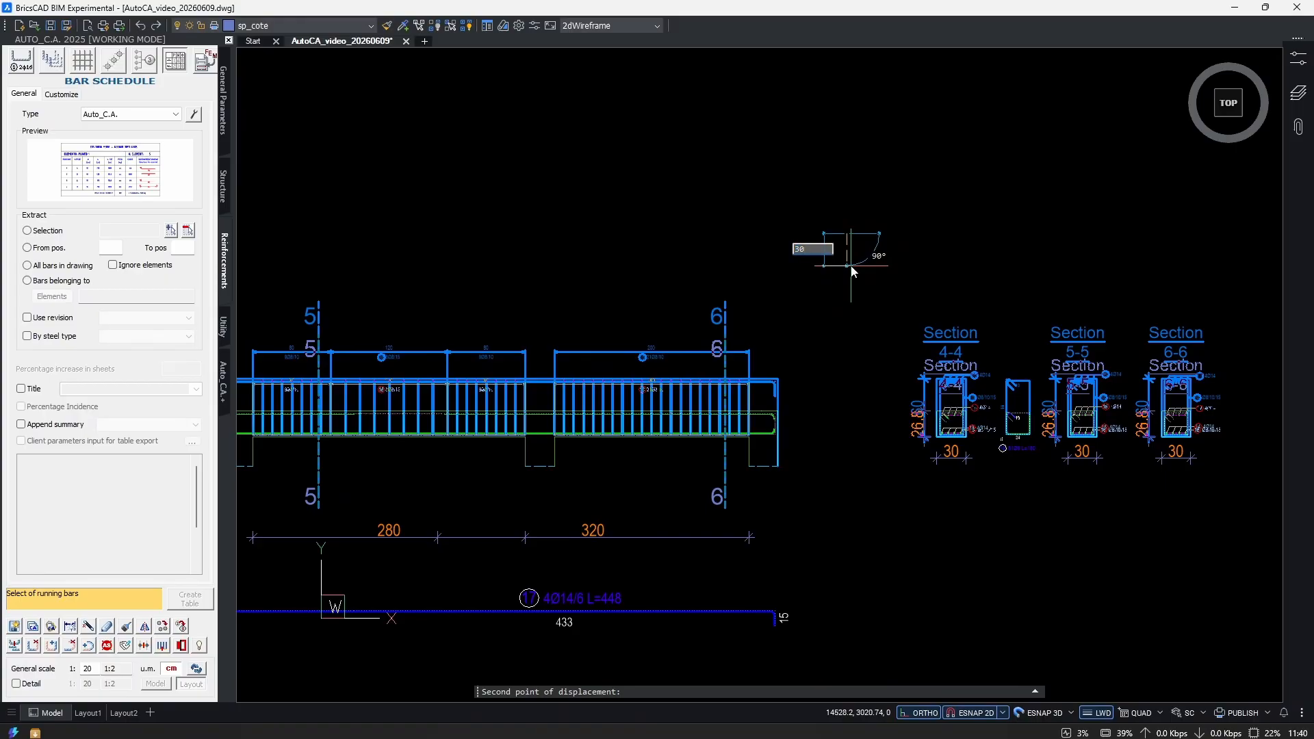
key(Return)
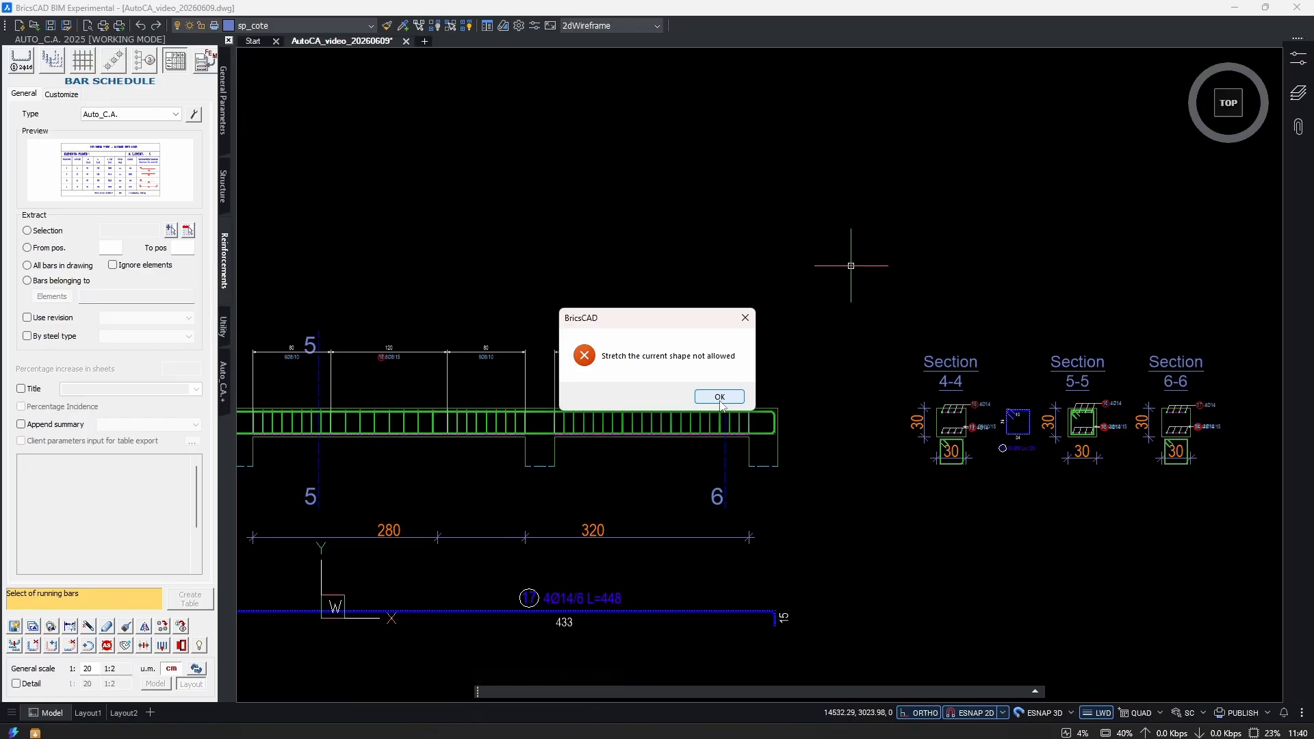
click(719, 397)
Lower the stirrup distribution lines above the spans of the copied beam so they sit closer to its top edge.
middle_drag(837, 470, 969, 484)
scroll(836, 477, down, 3)
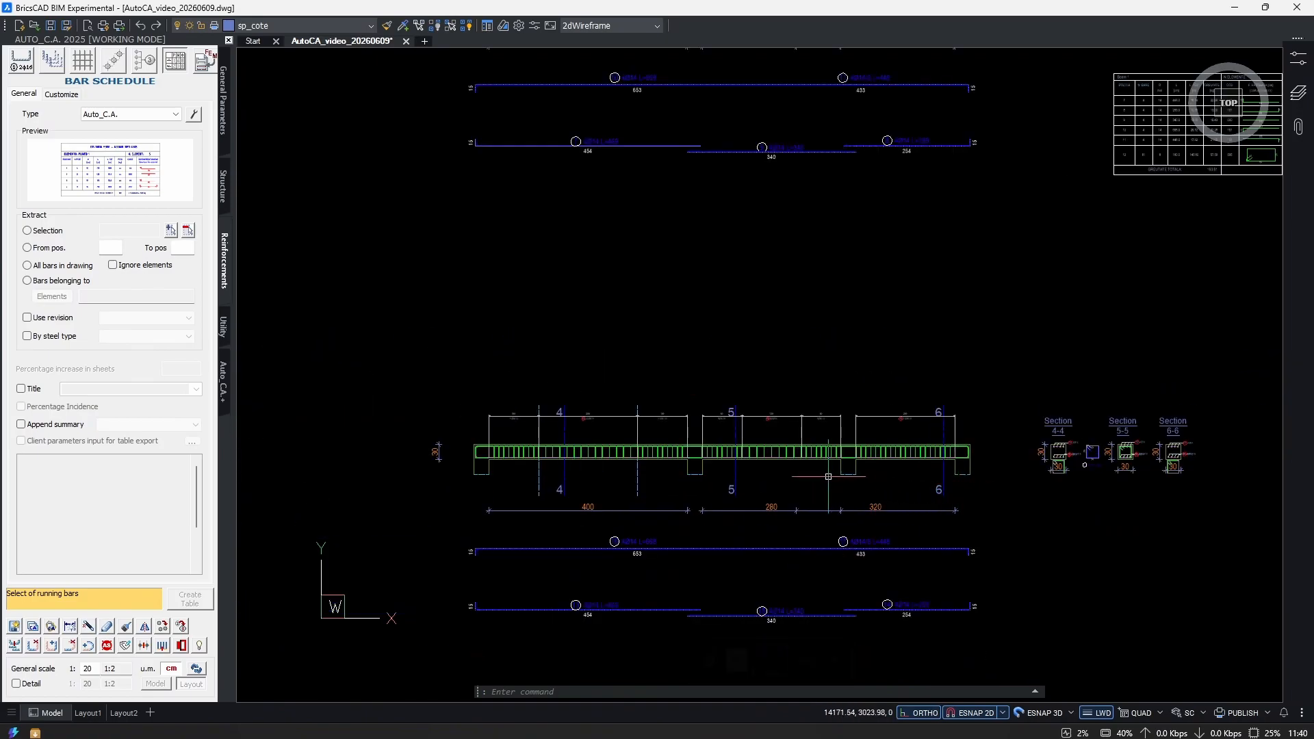
scroll(495, 433, up, 5)
click(577, 381)
scroll(578, 382, up, 2)
click(533, 386)
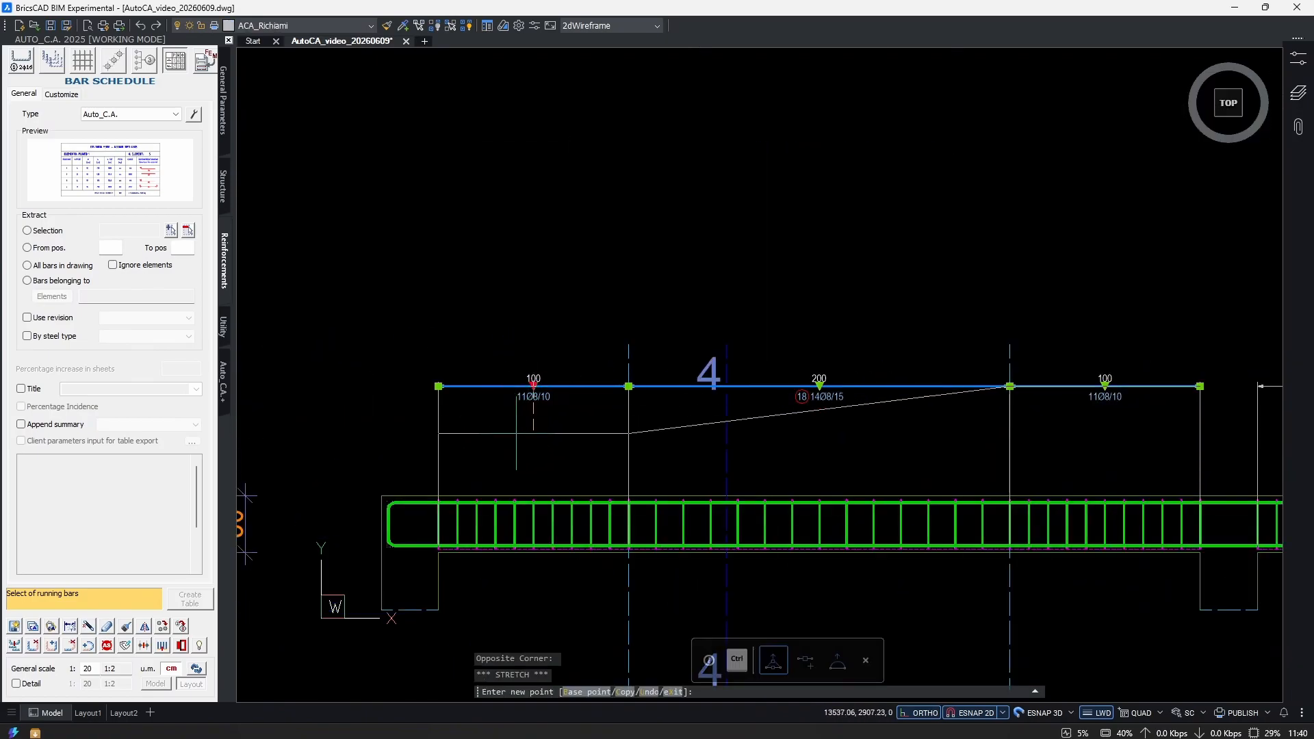
middle_drag(534, 386, 441, 411)
key(Escape)
middle_drag(944, 446, 512, 403)
click(856, 309)
click(887, 309)
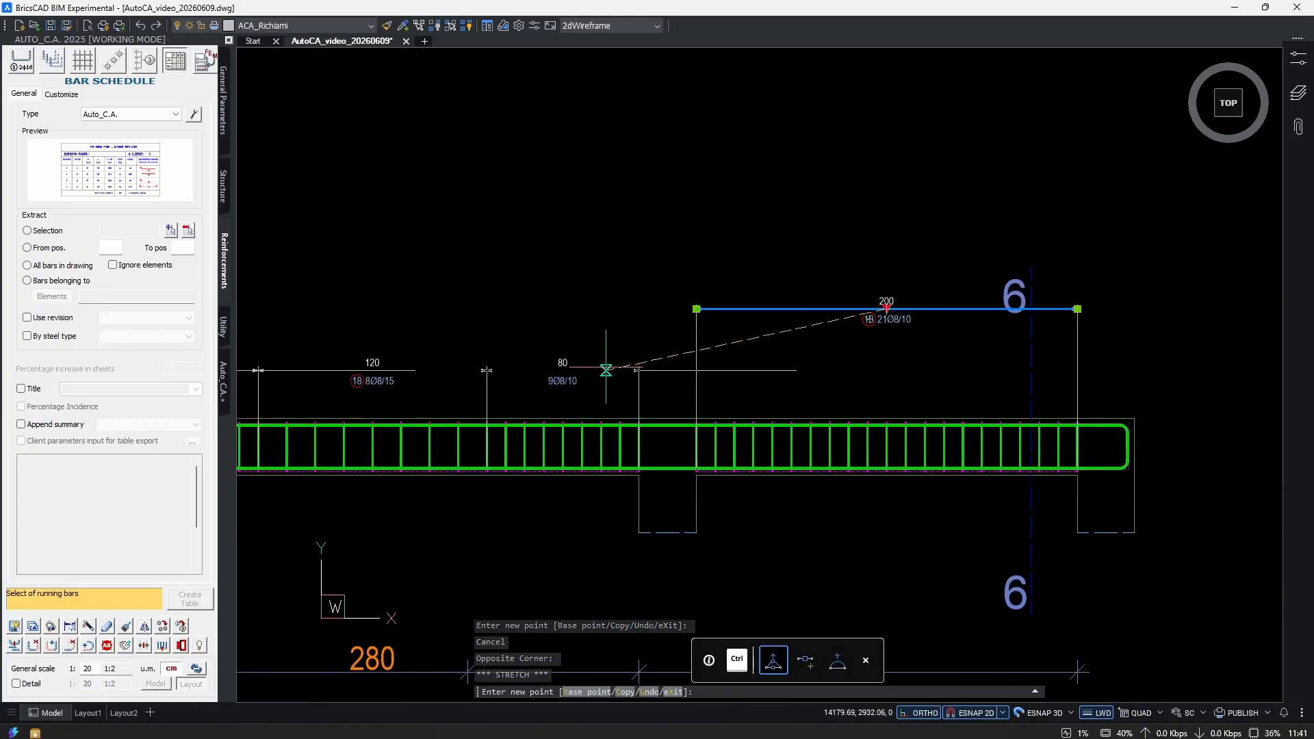
key(Escape)
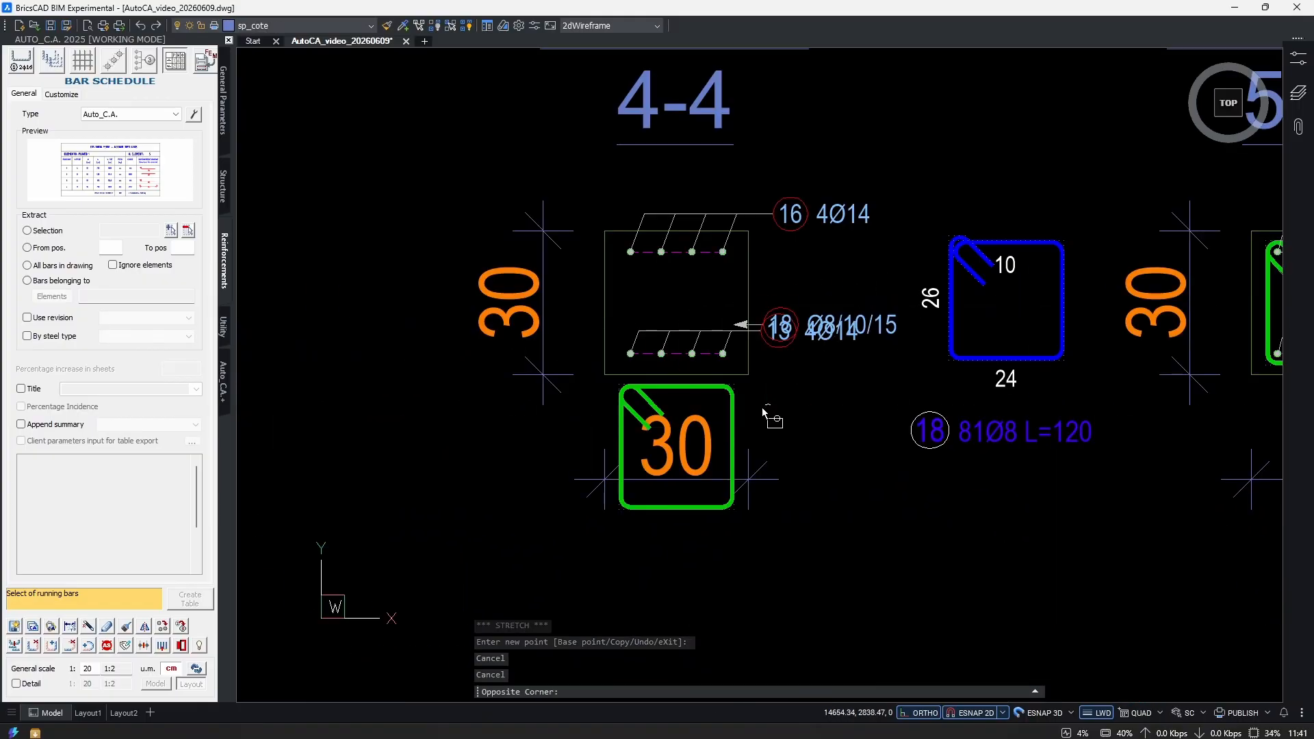
Move the displaced stirrups of sections 4-4 and 6-6 back inside their outlines, around the longitudinal bars.
click(726, 421)
scroll(725, 421, down, 3)
scroll(1006, 427, up, 5)
click(1048, 401)
click(1027, 419)
middle_drag(1101, 389, 1019, 444)
text(m)
key(Return)
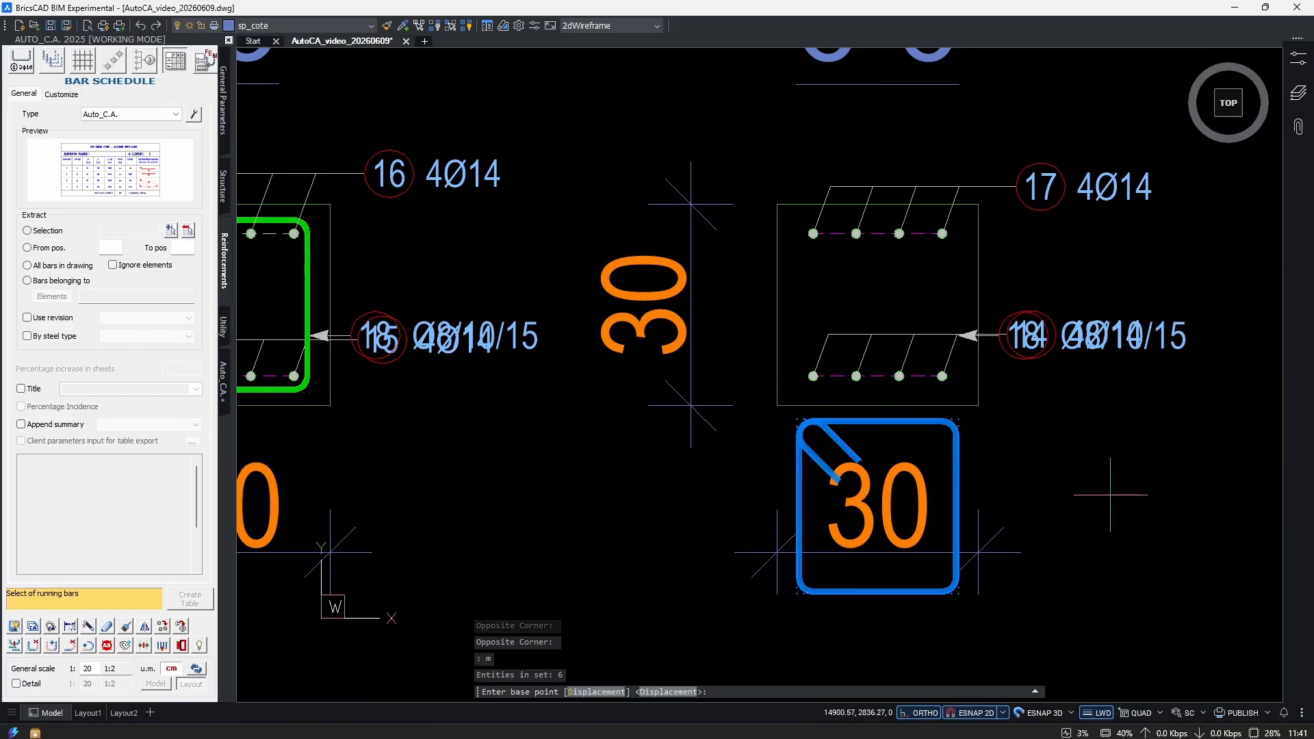
click(1156, 527)
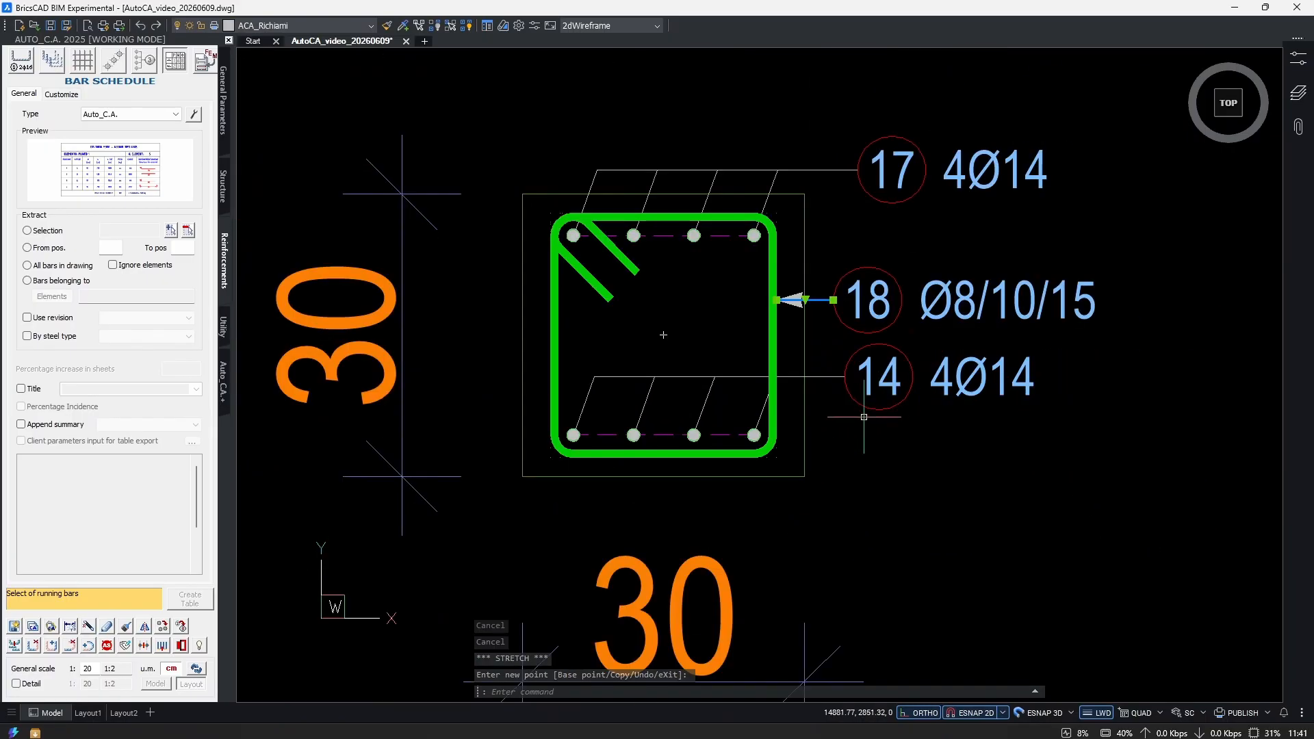
Raise the stirrup labels "18 Ø8/10/15" in sections 6-6, 5-5 and 4-4 clear of the bottom bar labels.
scroll(742, 433, down, 3)
middle_drag(570, 434, 742, 434)
scroll(758, 397, up, 4)
click(901, 387)
click(882, 387)
scroll(882, 388, down, 5)
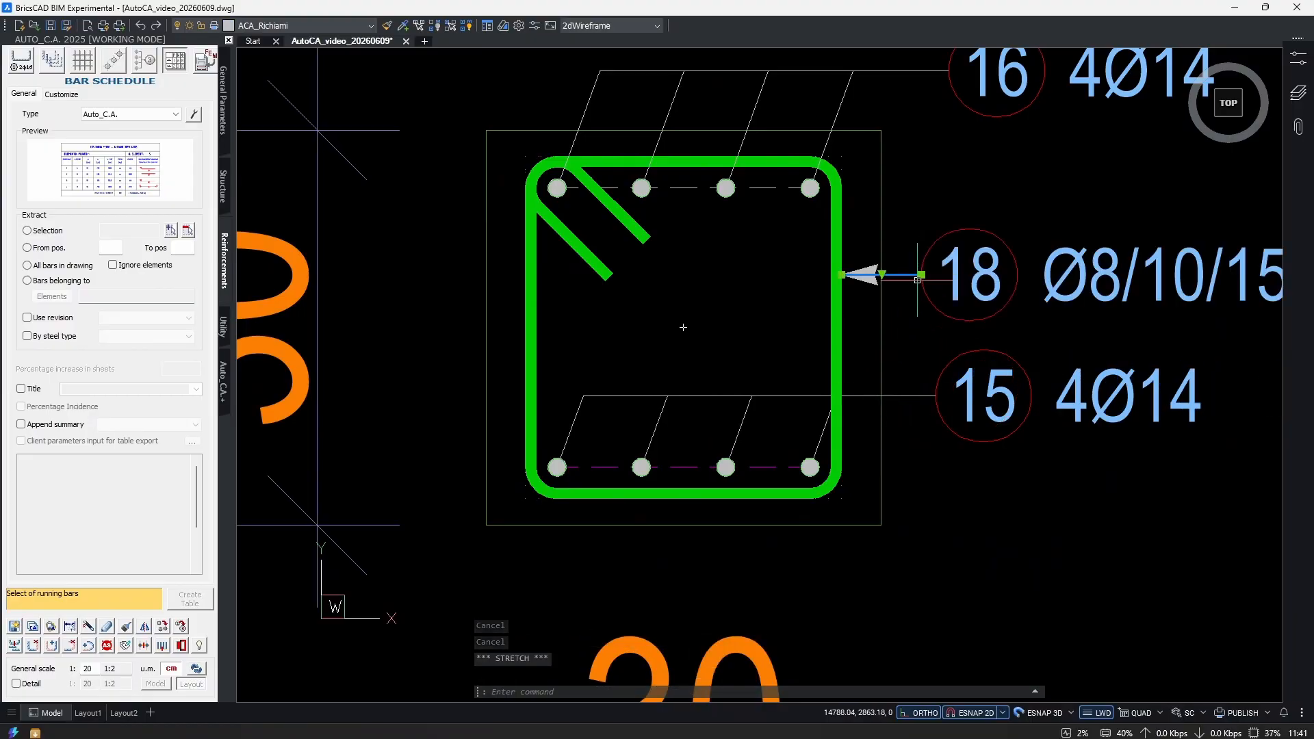
key(Escape)
scroll(651, 368, up, 3)
scroll(651, 368, up, 3)
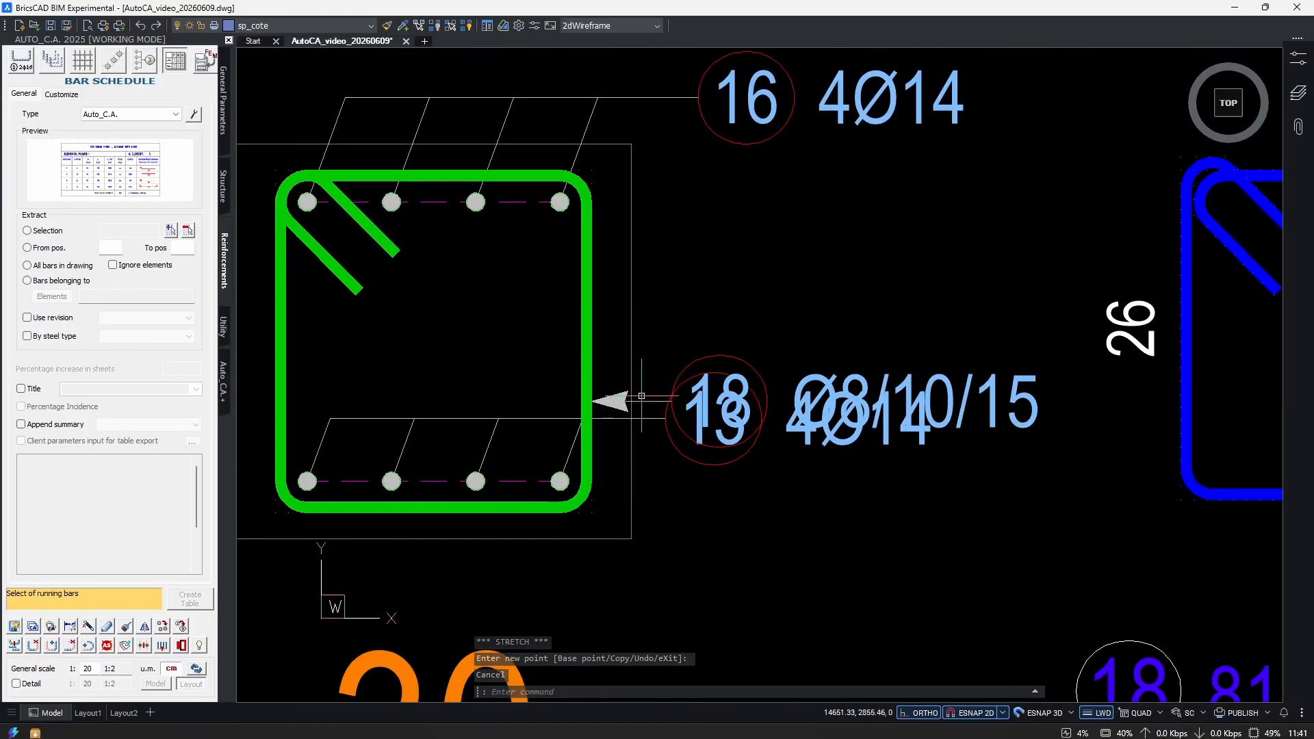
click(643, 382)
key(Escape)
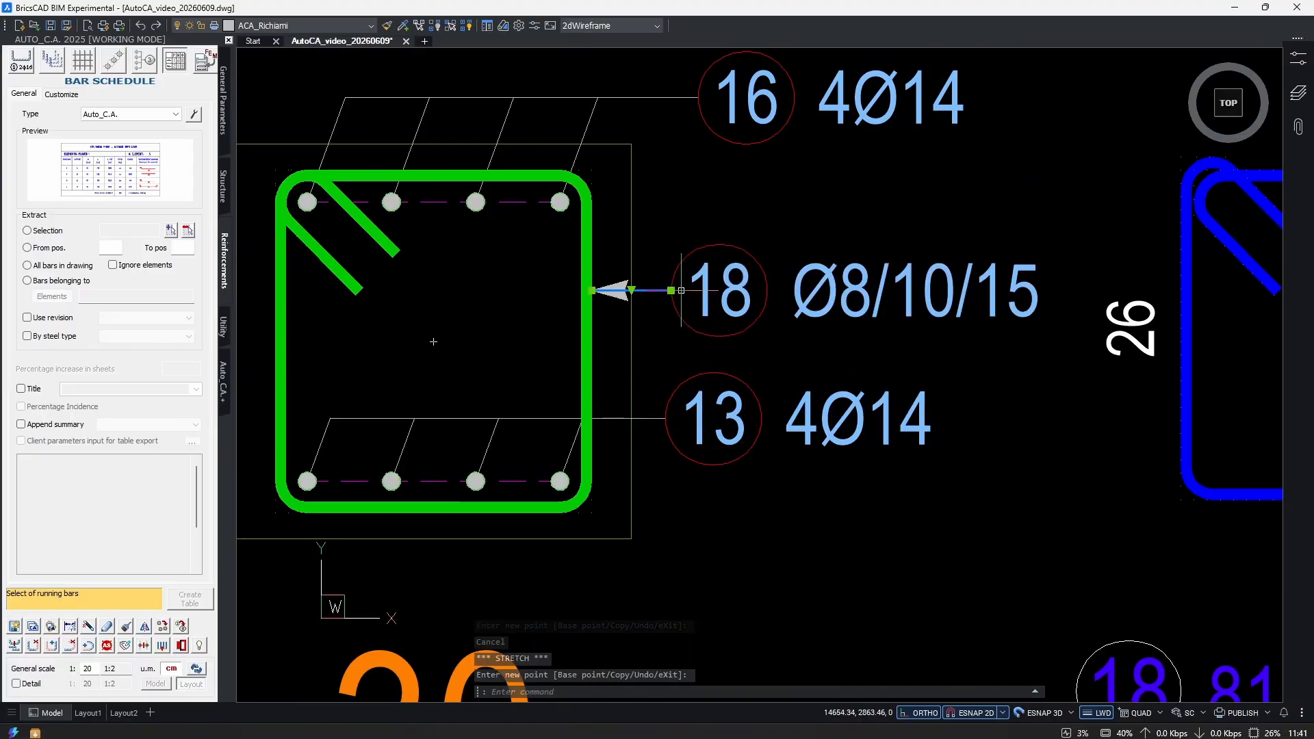
scroll(694, 286, down, 5)
key(Escape)
Examine the reduced-height beam elevation, its extracted bars and the three cross-sections 4-4 to 6-6.
scroll(978, 432, down, 2)
scroll(892, 392, up, 3)
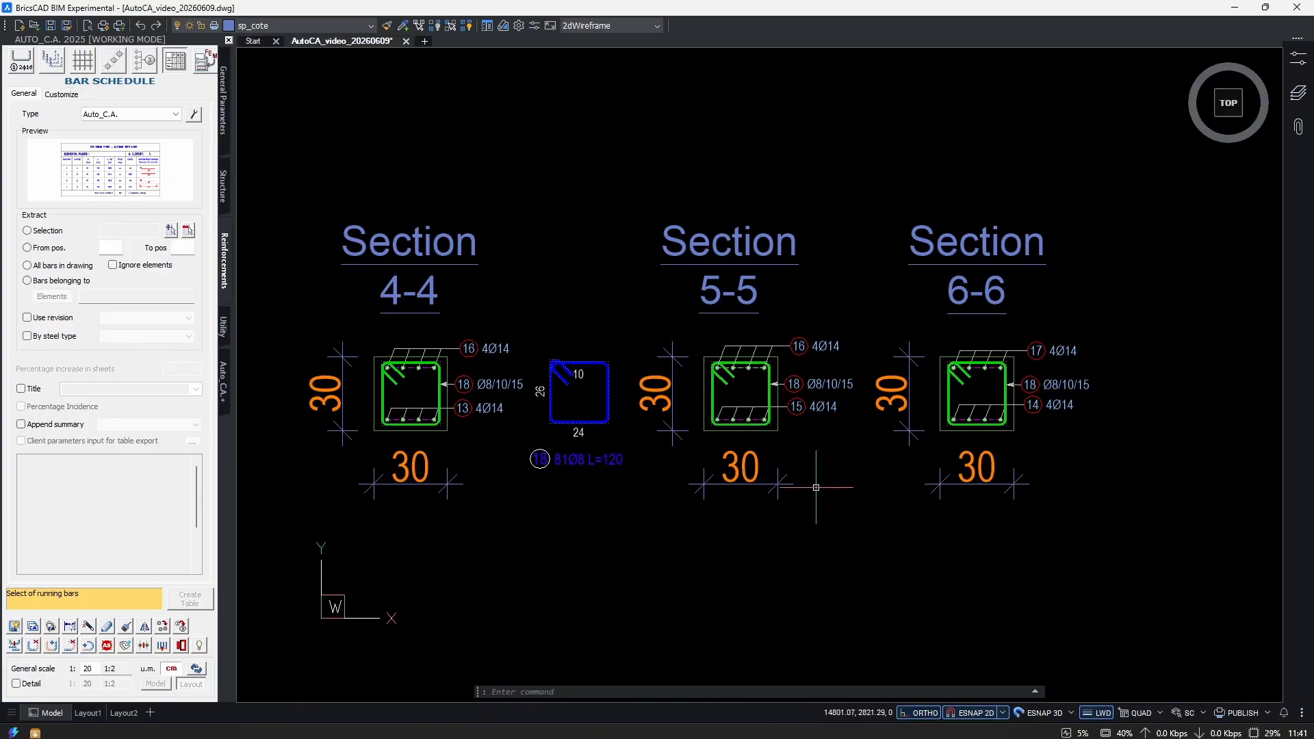
middle_drag(658, 458, 843, 472)
middle_drag(647, 486, 718, 492)
scroll(717, 492, down, 4)
middle_drag(389, 529, 797, 489)
middle_drag(472, 487, 714, 470)
middle_drag(1035, 472, 759, 516)
scroll(593, 512, up, 5)
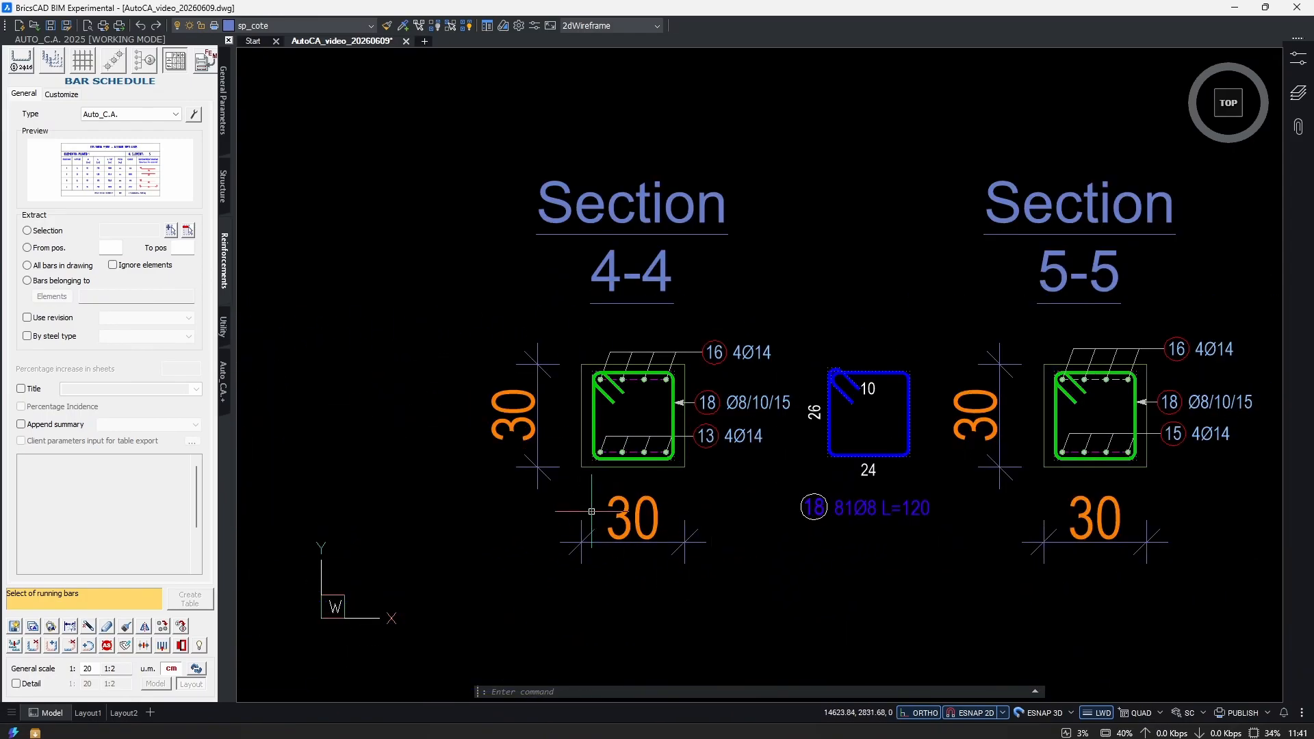
Stretch the left side of section 4-4 inward by 5 cm, making the section 25 cm wide.
middle_drag(712, 456, 732, 408)
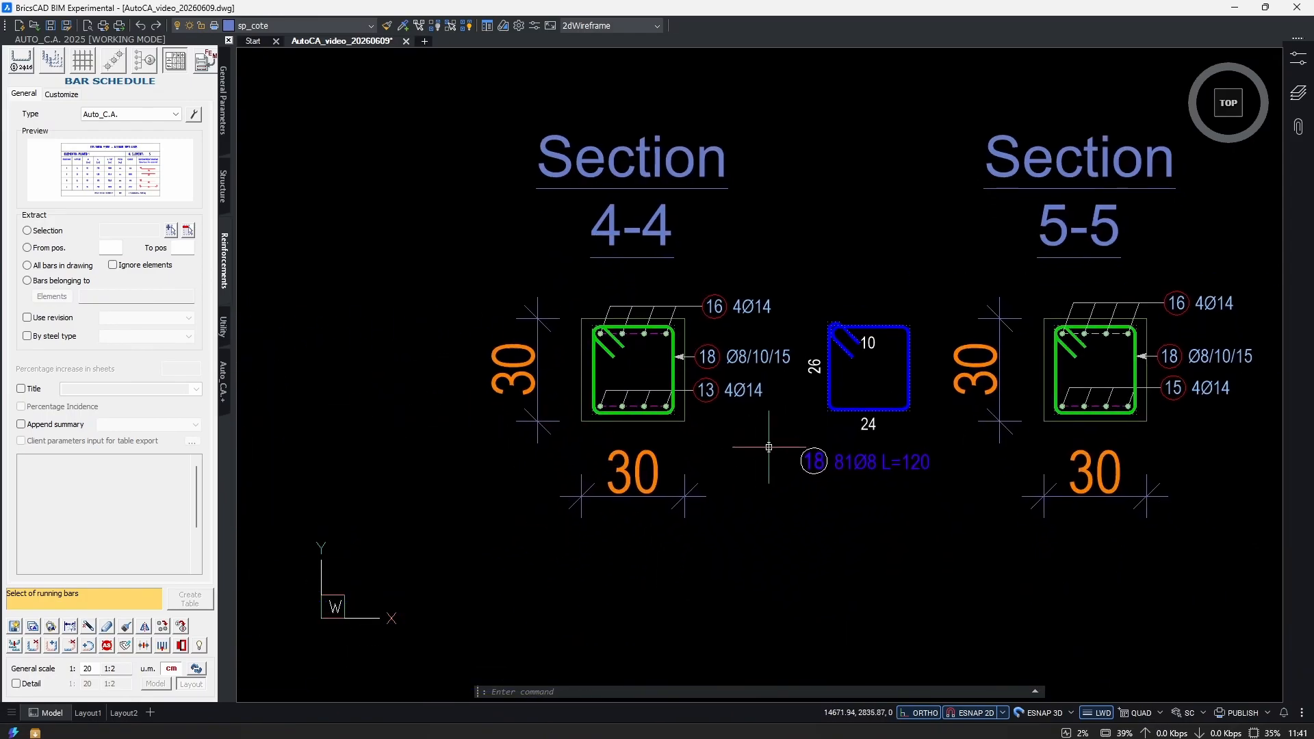
text(s)
key(Return)
middle_drag(603, 464, 648, 487)
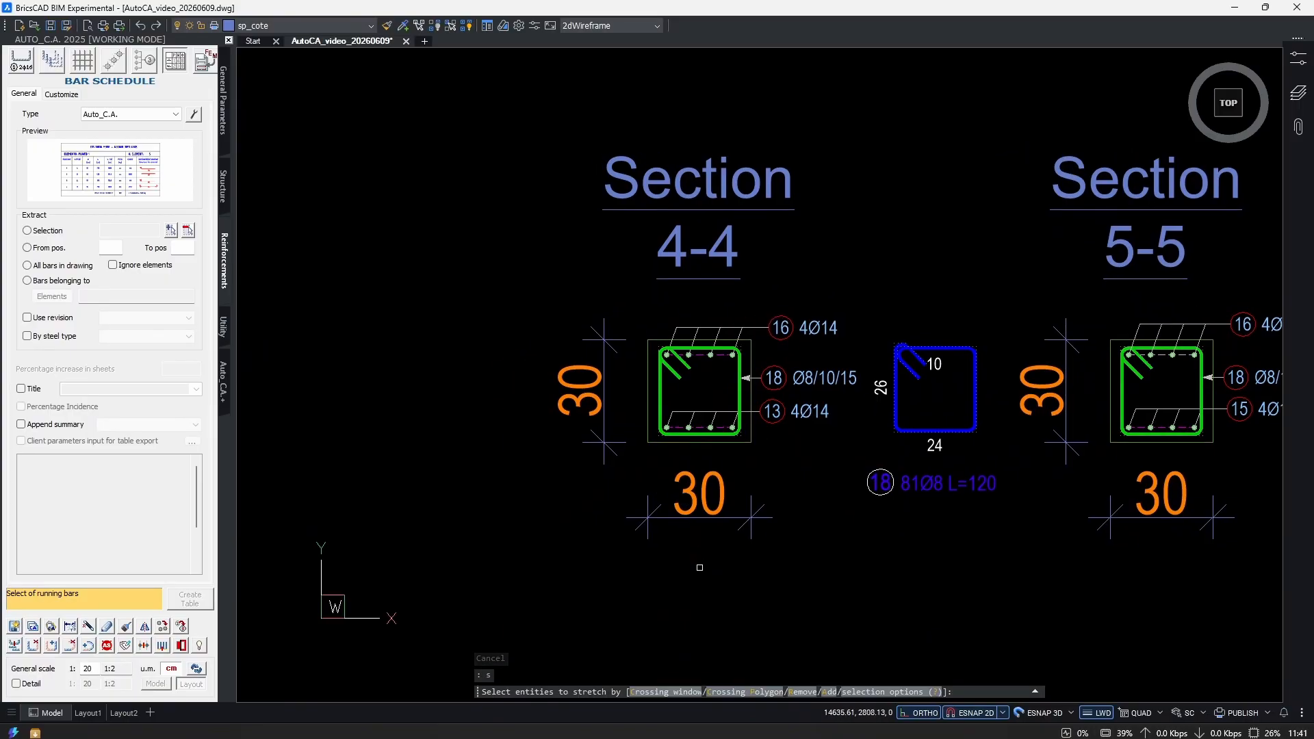
click(700, 568)
click(428, 327)
scroll(613, 467, up, 2)
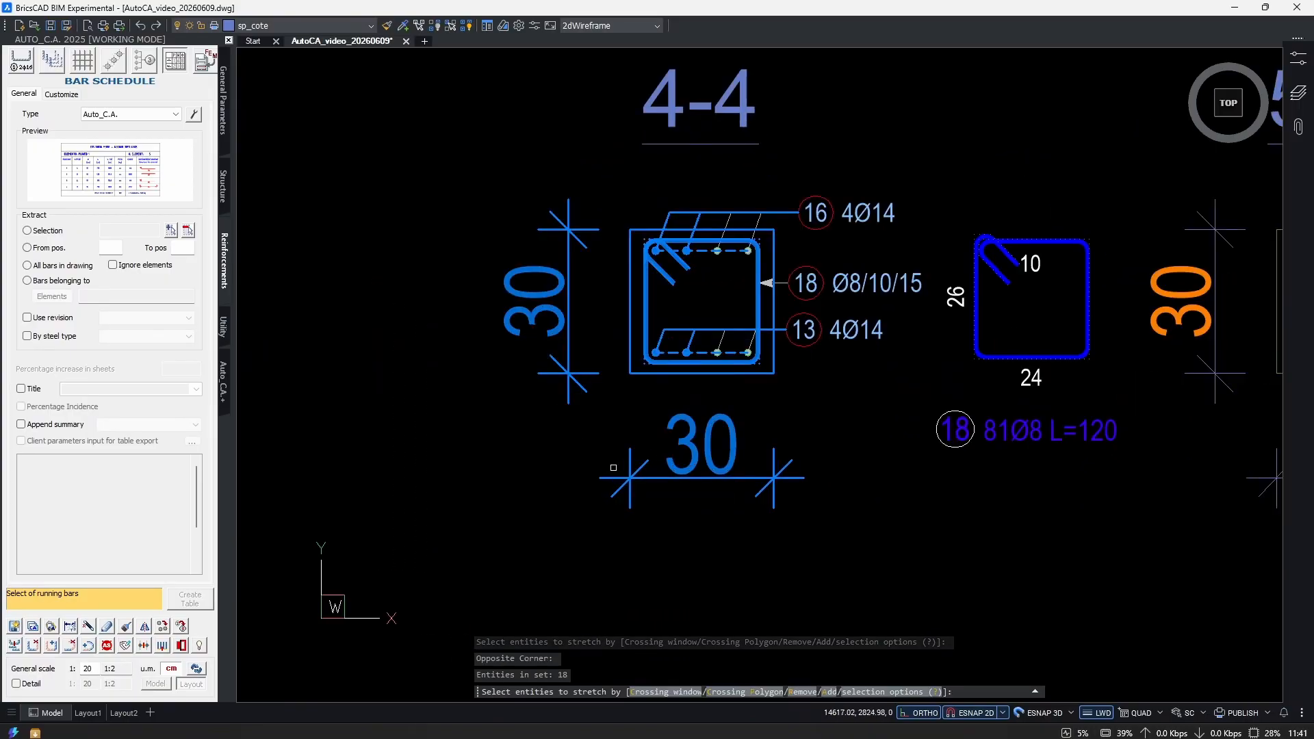
middle_drag(677, 566, 700, 617)
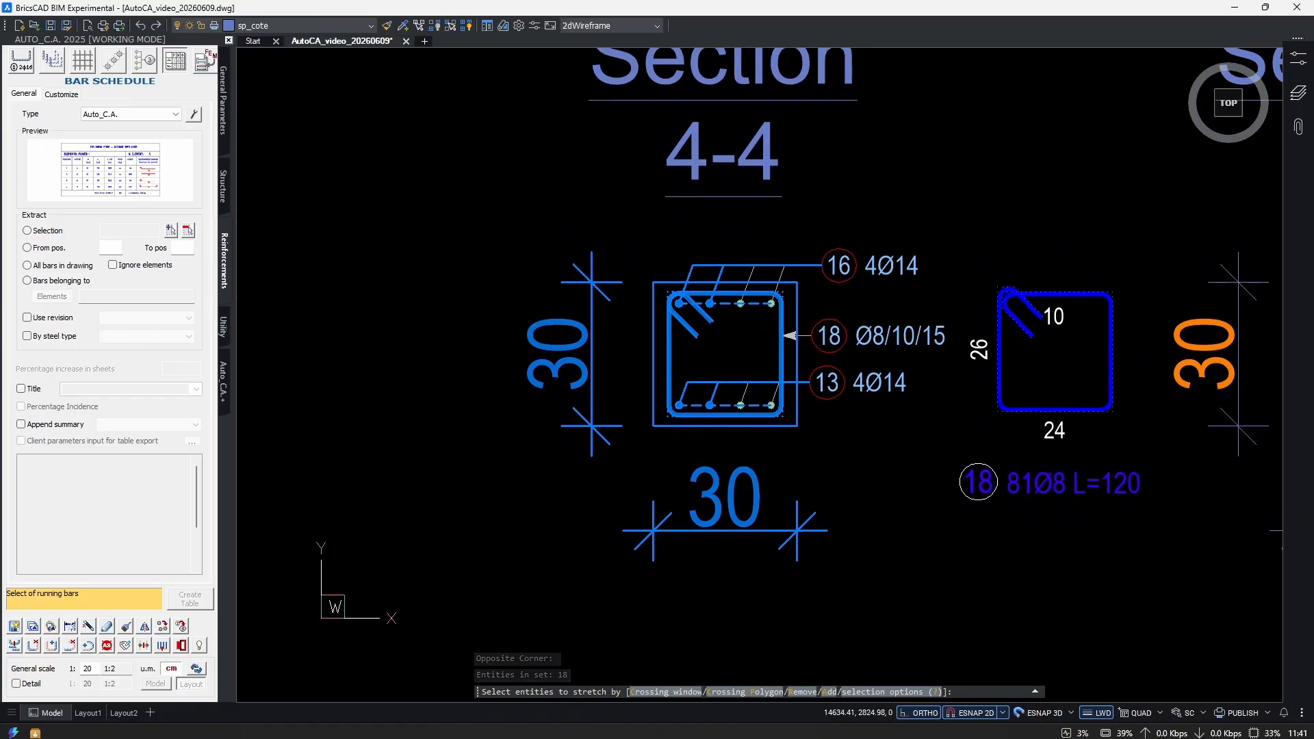
scroll(727, 448, down, 2)
key(Return)
click(601, 563)
text(5)
key(Return)
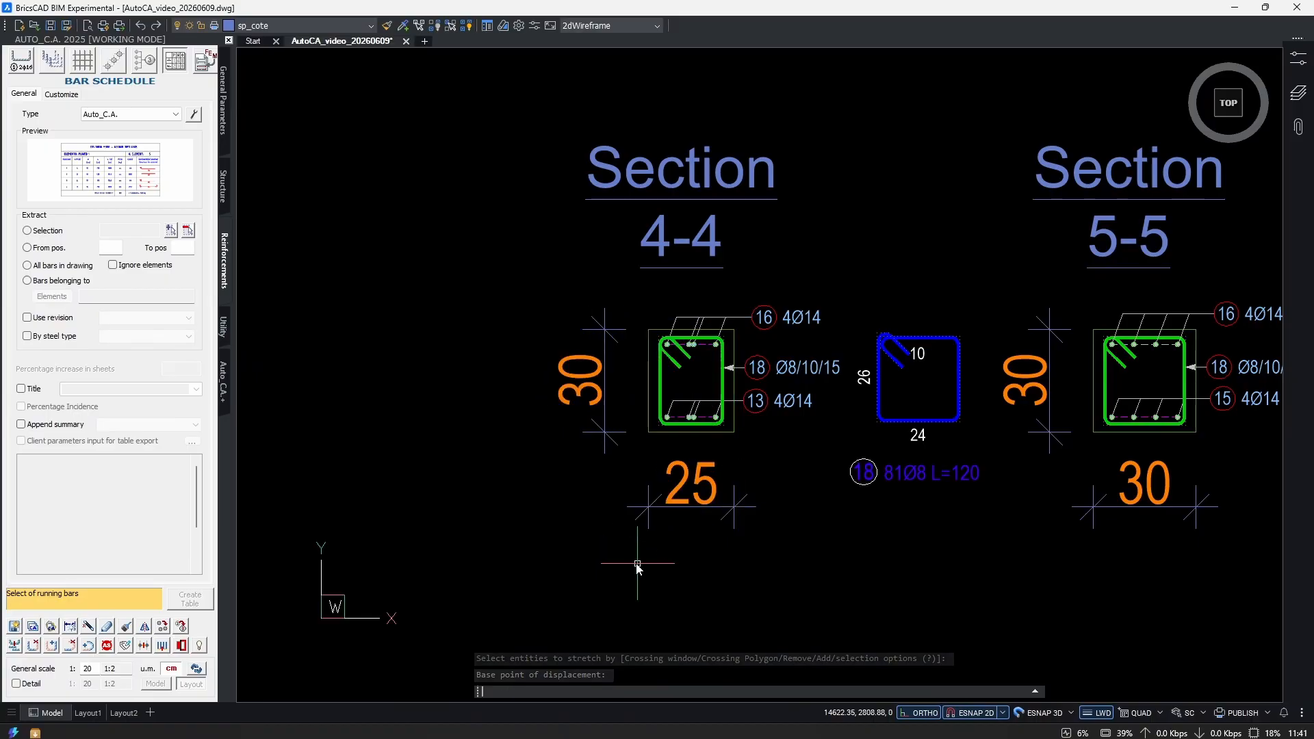
Move the extracted stirrup shape beside section 4-4 slightly toward that section, above its label.
middle_drag(948, 427, 676, 437)
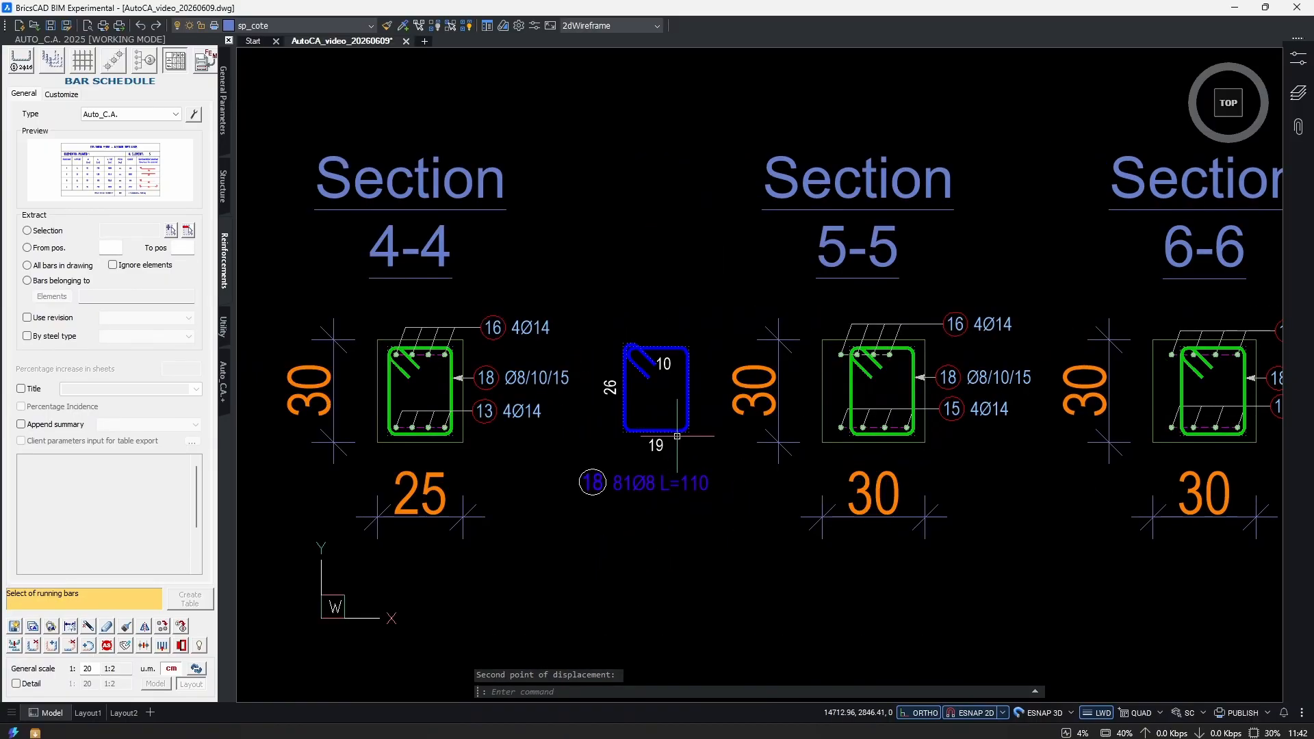
scroll(623, 413, up, 2)
click(641, 416)
click(604, 440)
middle_drag(590, 450, 693, 428)
text(m)
key(Return)
click(809, 533)
click(794, 541)
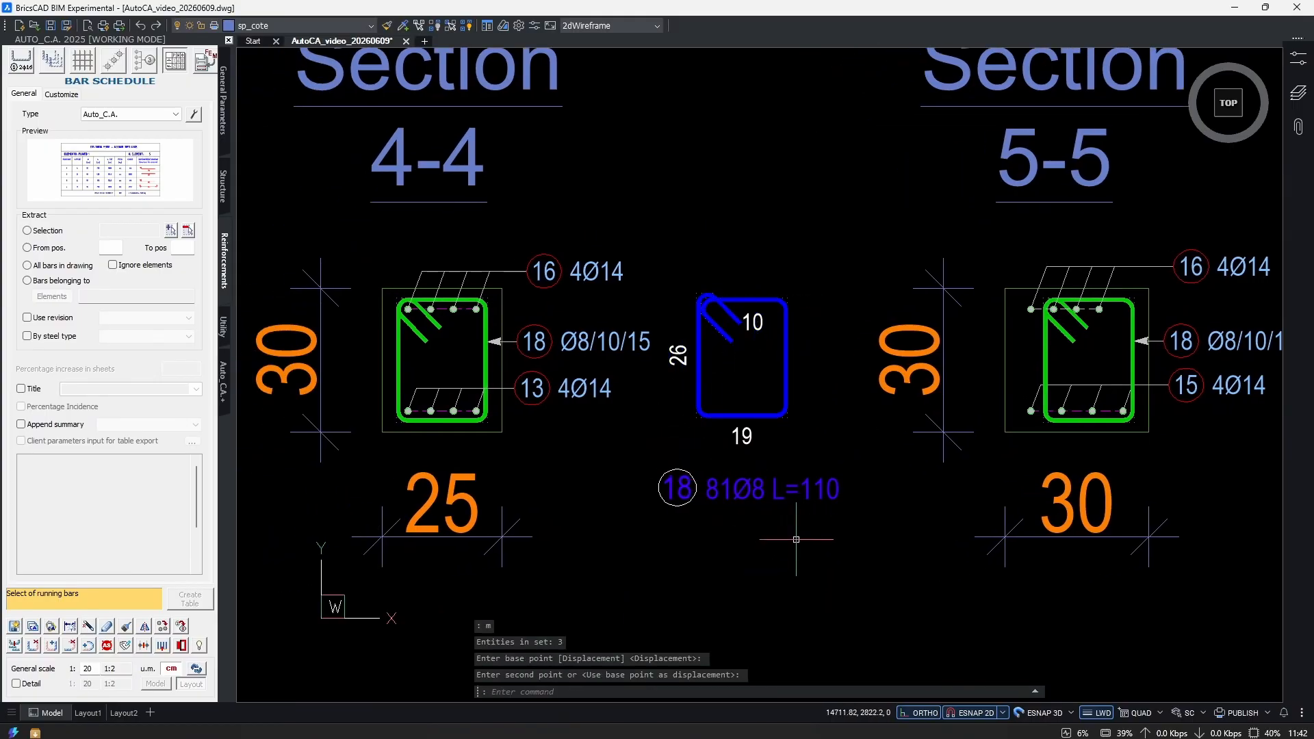
Examine how the stirrups and longitudinal bars fit inside the outlines of sections 5-5 and 6-6.
middle_drag(928, 468, 571, 473)
scroll(753, 351, up, 2)
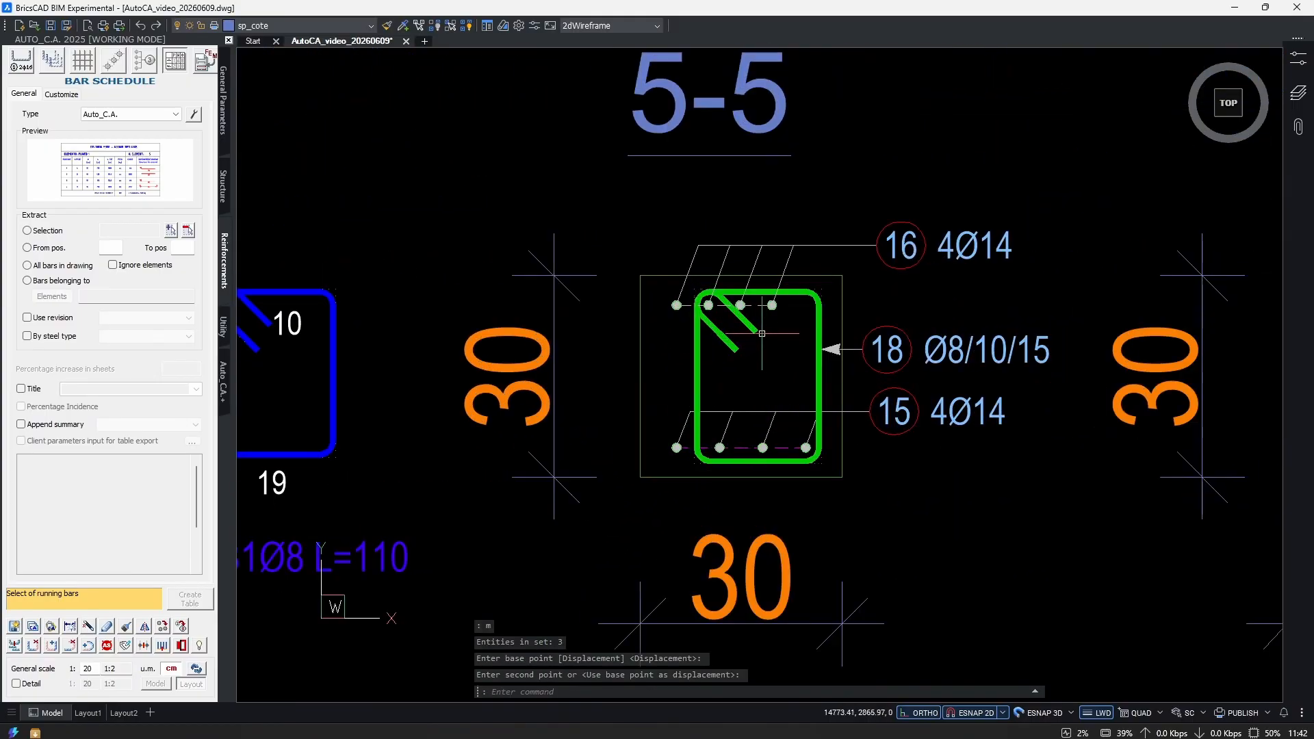
key(Escape)
key(Escape)
click(831, 371)
click(774, 390)
scroll(757, 391, down, 3)
key(Escape)
middle_drag(834, 395, 614, 409)
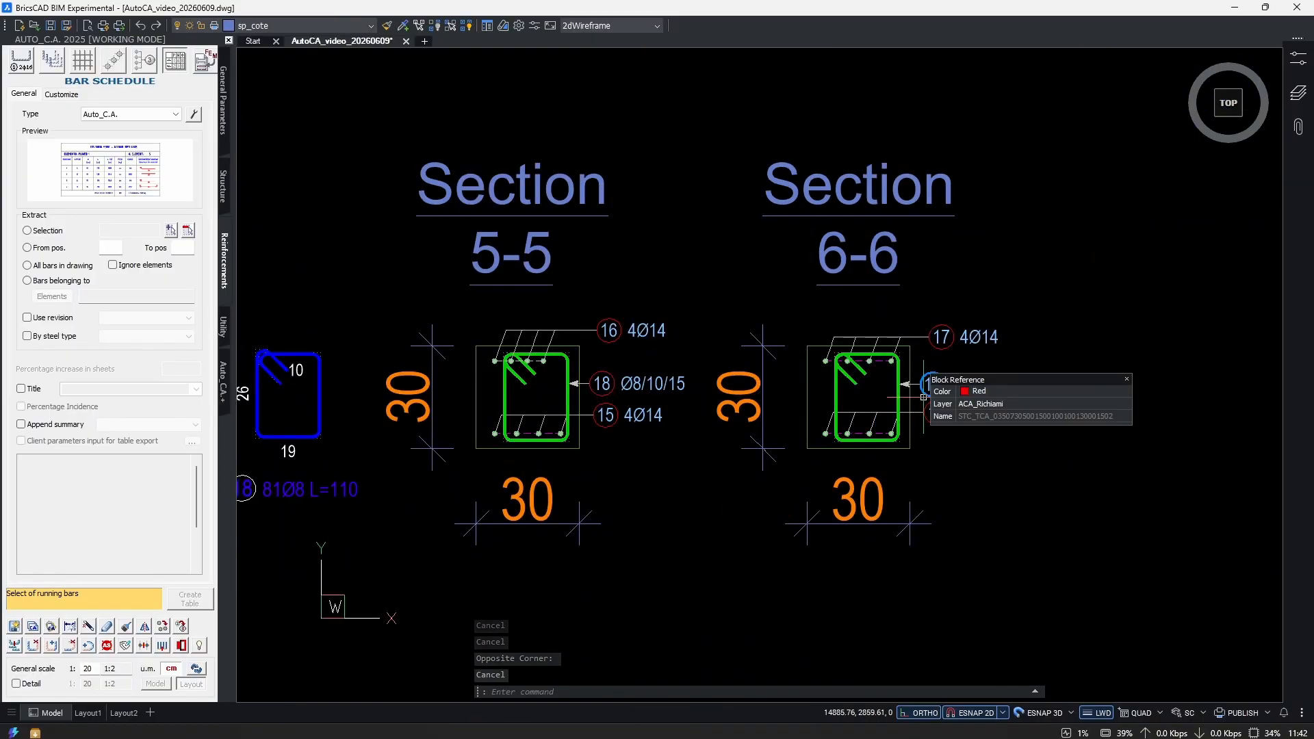
middle_drag(924, 397, 1130, 404)
scroll(686, 478, up, 4)
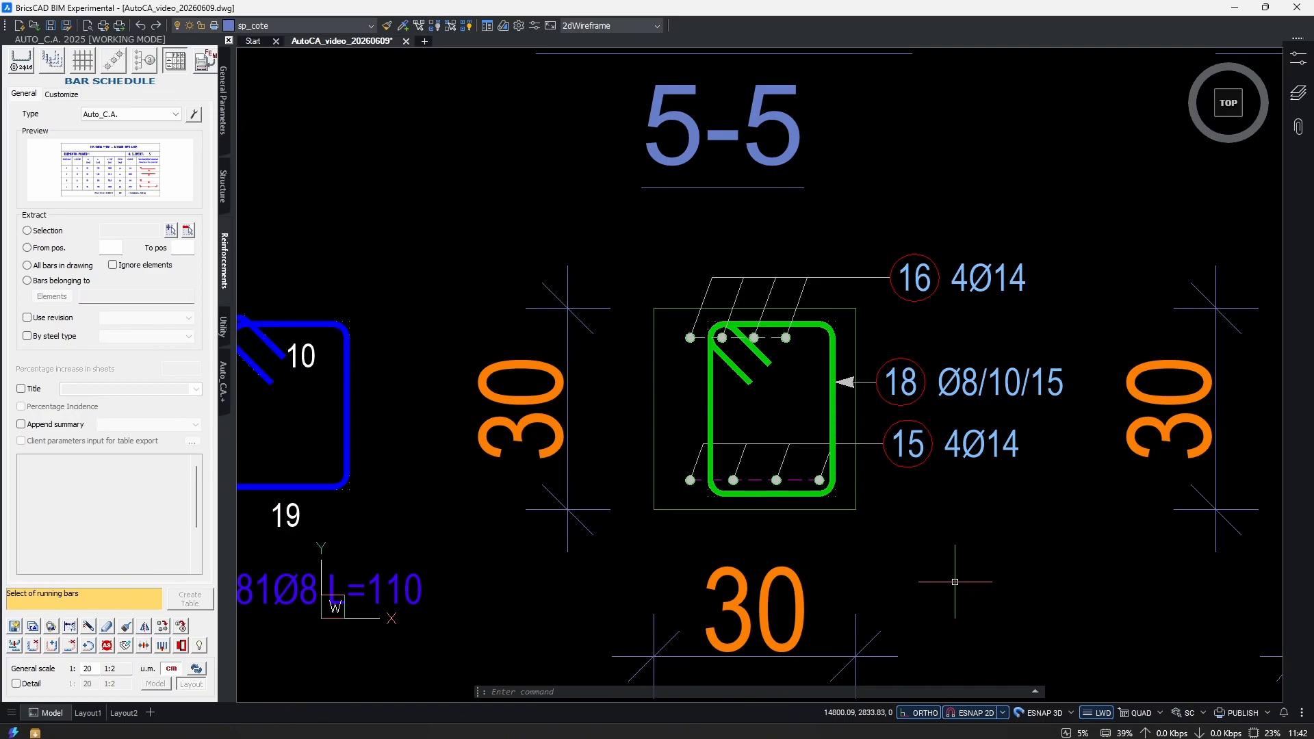
Stretch the left side of section 5-5 inward, making the section 25 cm wide.
middle_drag(684, 527, 789, 549)
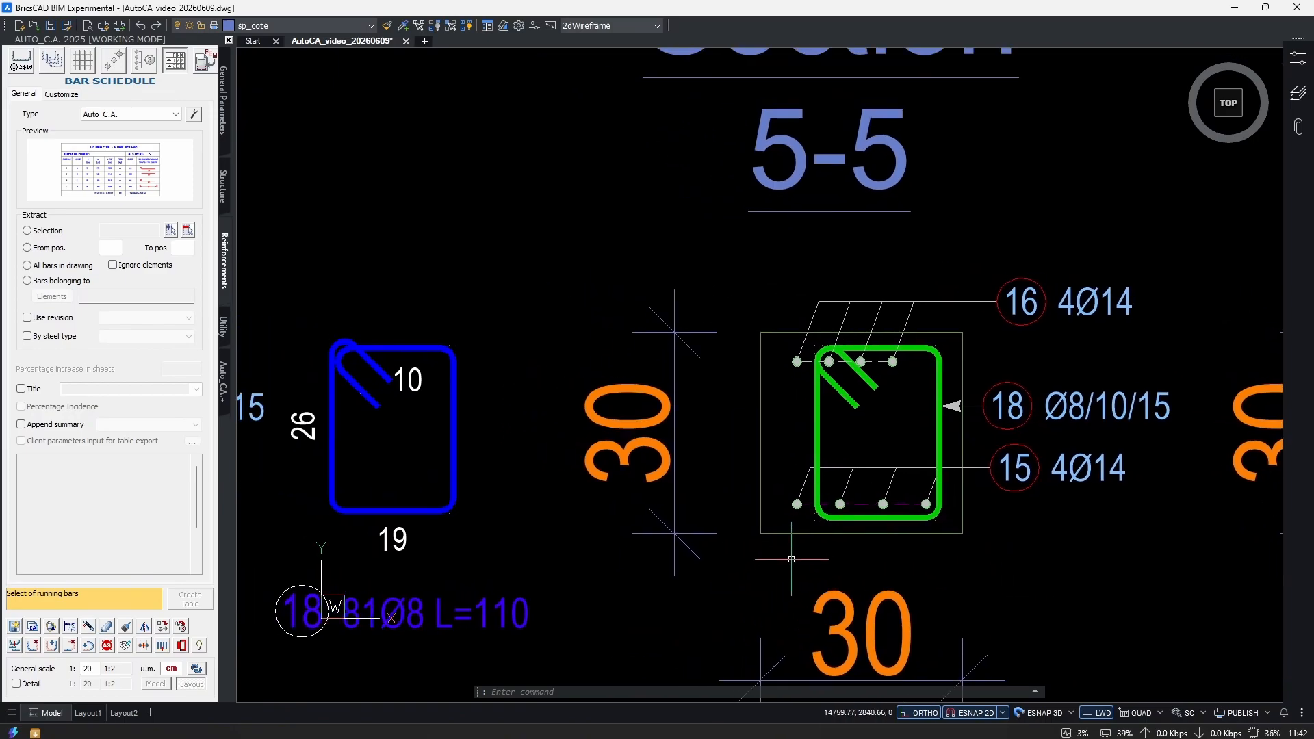
text(s)
key(Return)
click(813, 581)
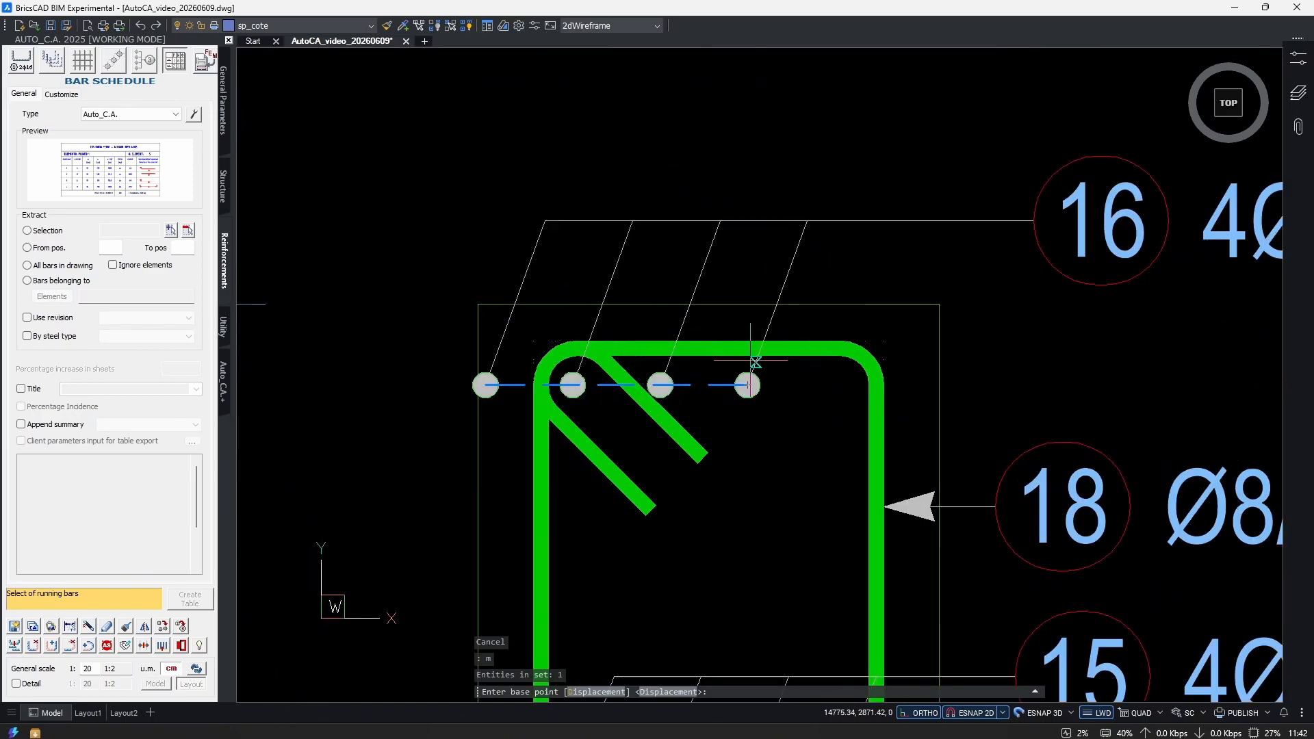
Move the top and bottom bar rows of sections 5-5 and 6-6 so they fit inside their stirrups.
scroll(753, 363, up, 2)
click(745, 394)
scroll(753, 411, down, 3)
scroll(753, 411, up, 4)
key(Escape)
key(Escape)
scroll(763, 403, down, 3)
scroll(787, 438, up, 4)
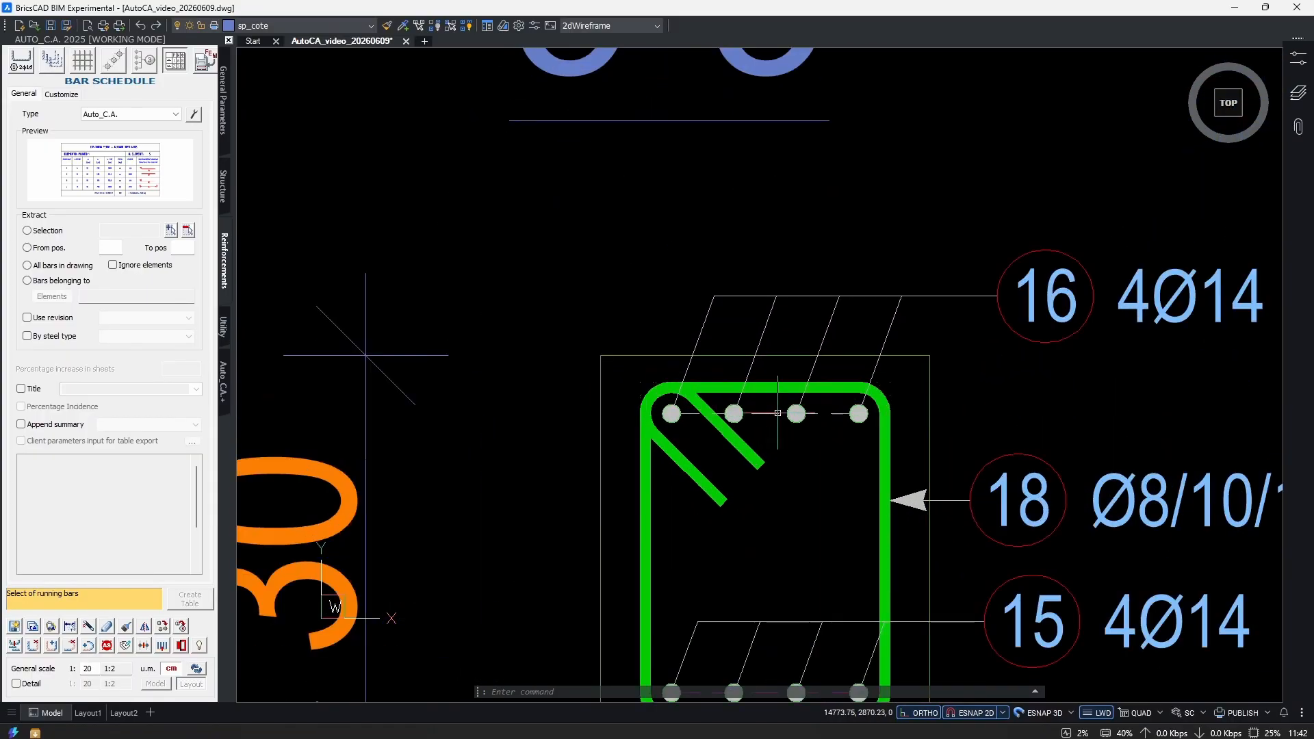
scroll(792, 442, down, 1)
key(Escape)
key(Escape)
key(Escape)
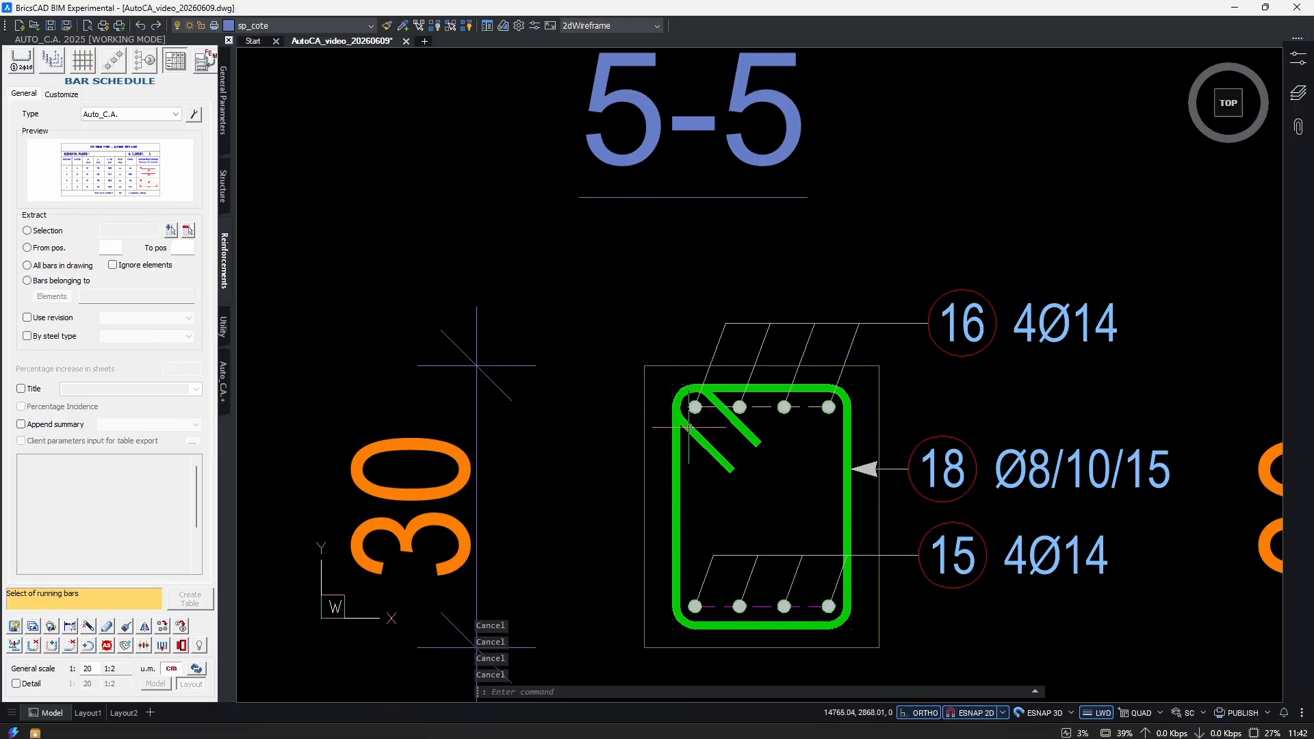
Review the narrowed sections 4-4 to 6-6 and the lower beam elevation they belong to.
scroll(764, 403, down, 3)
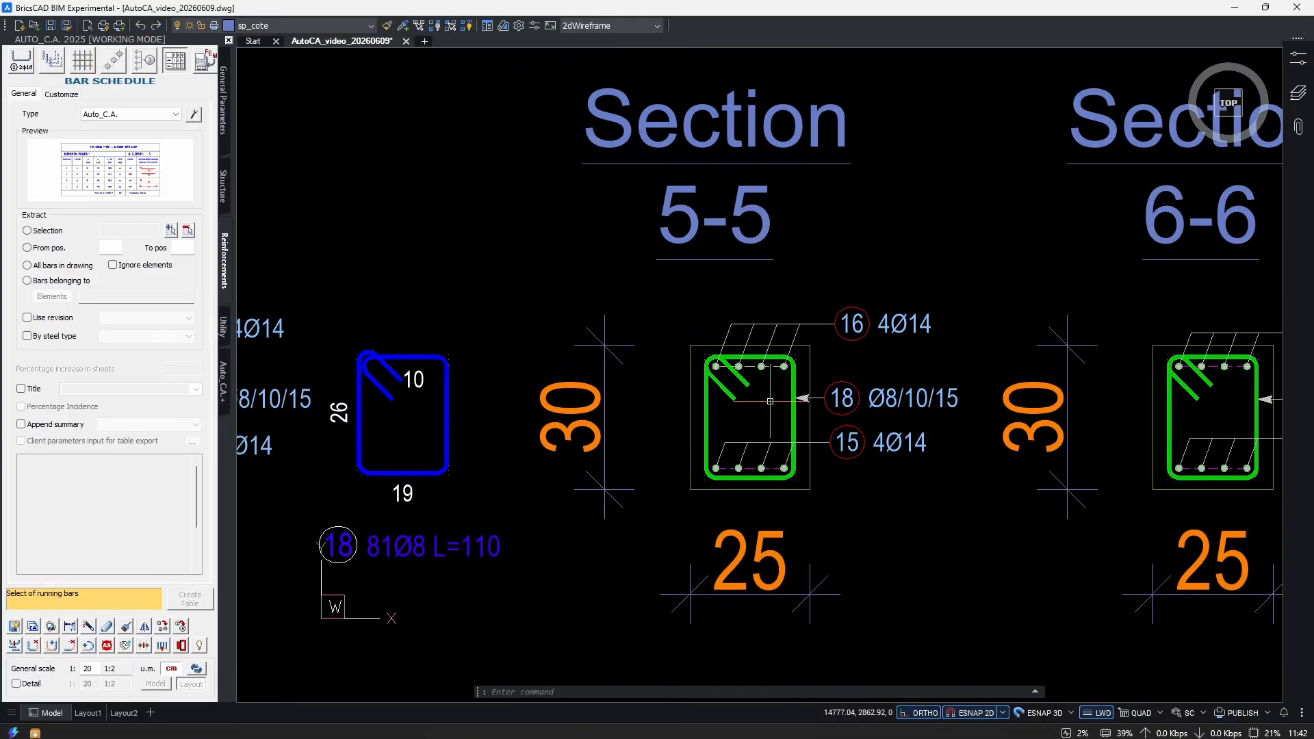
scroll(695, 465, down, 4)
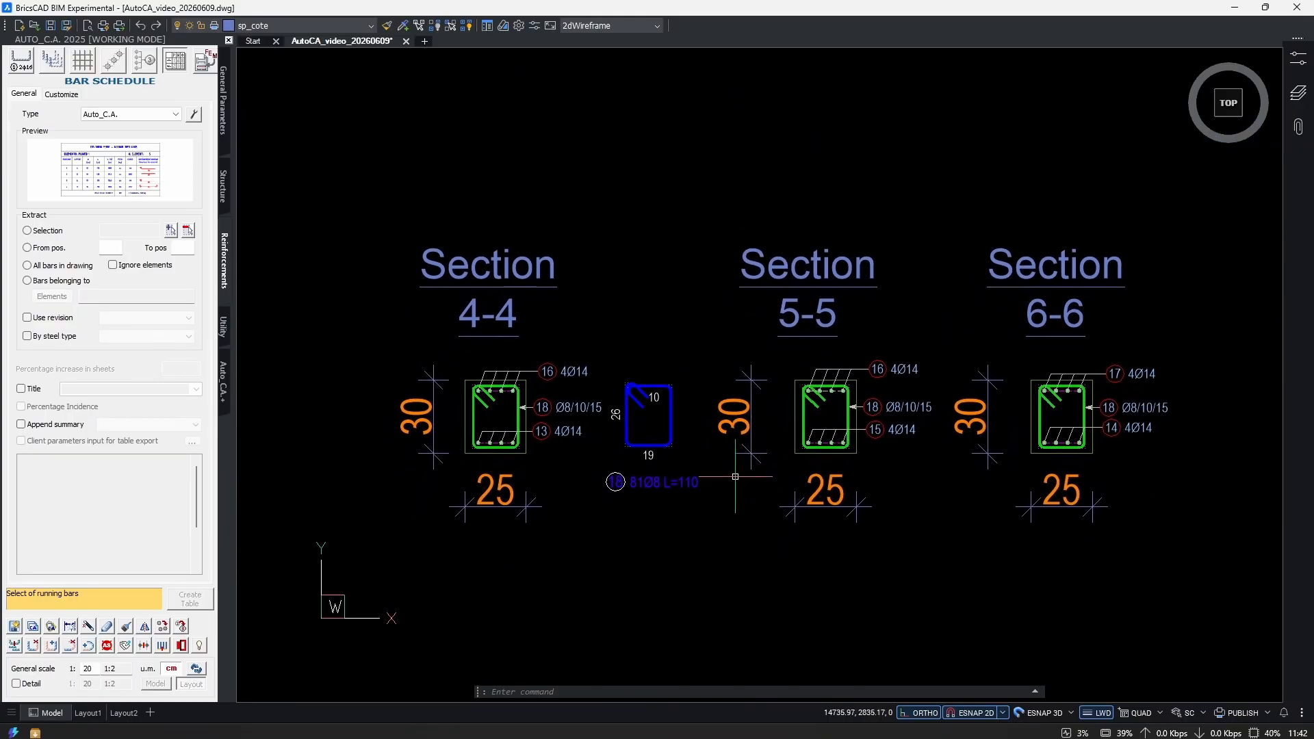
scroll(849, 464, down, 3)
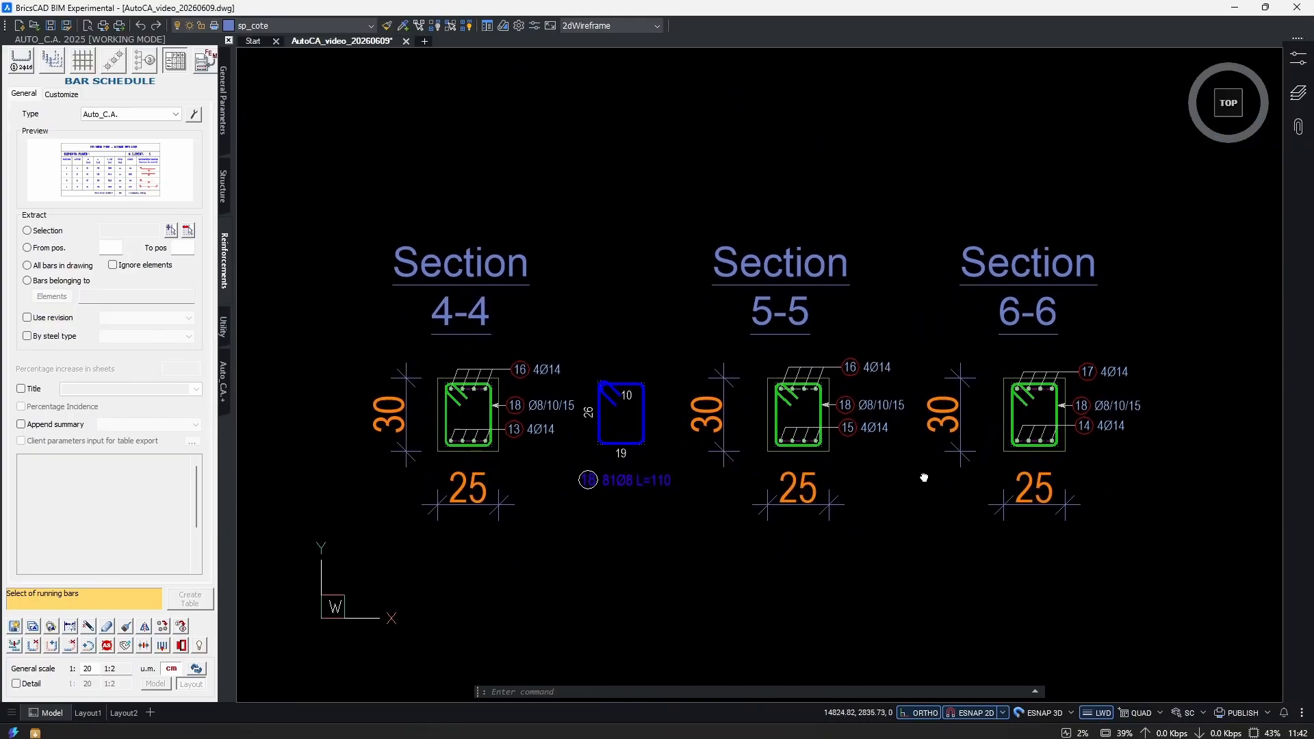
scroll(1047, 430, down, 2)
middle_drag(698, 490, 1010, 488)
scroll(1030, 461, up, 2)
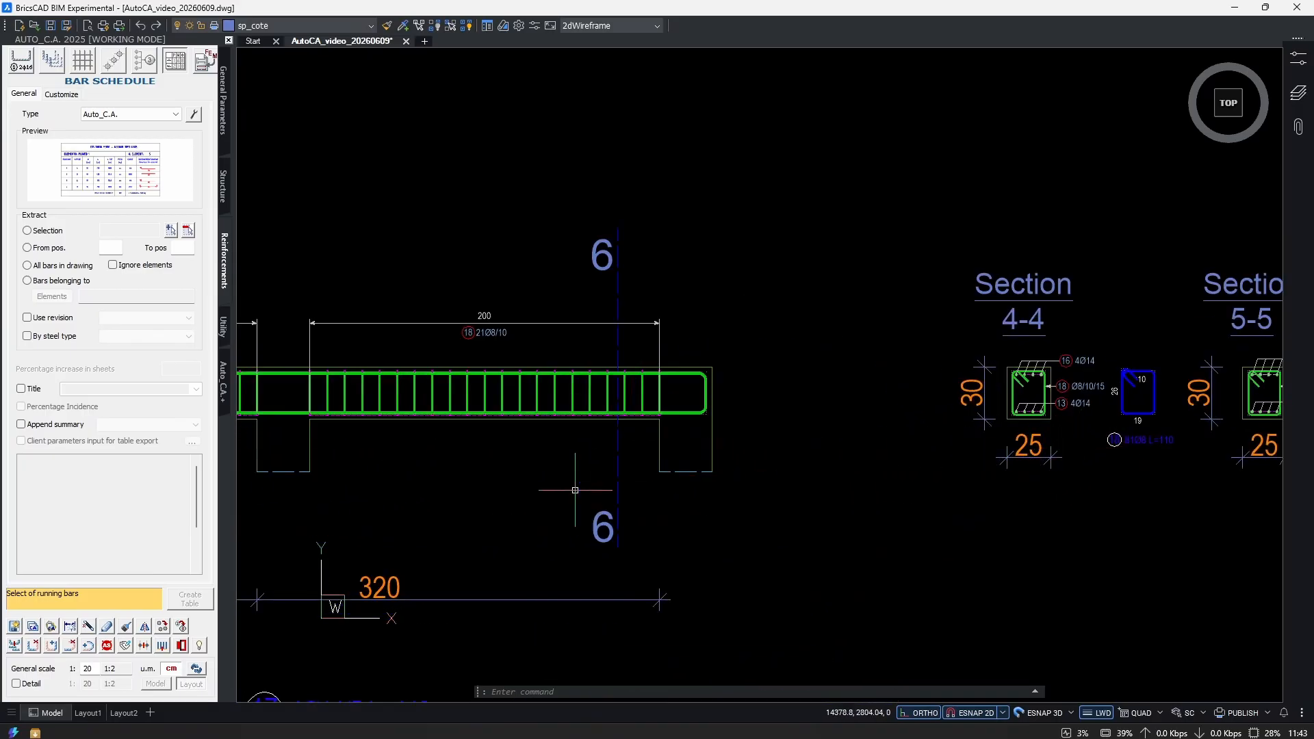
scroll(575, 490, down, 5)
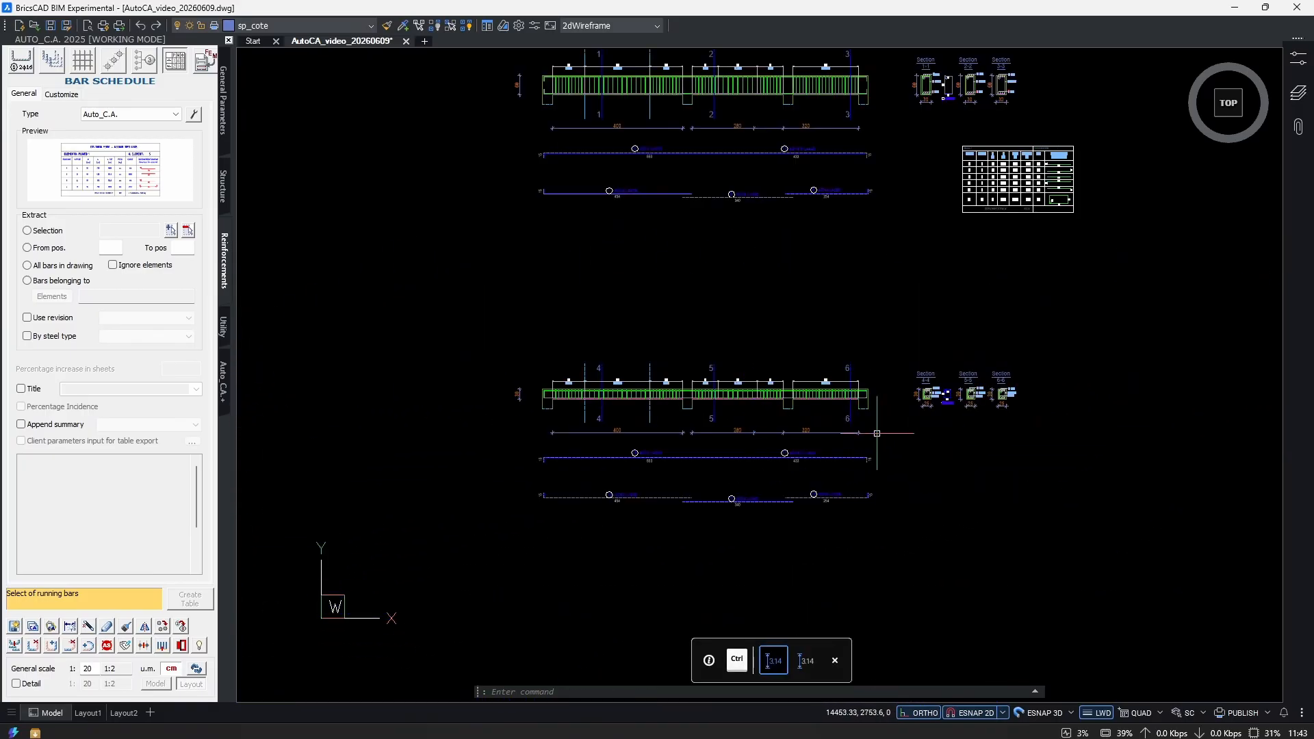
Create a bar schedule from the lower beam's elevation, extracted bars and sections, and place it below its sections.
click(175, 63)
click(32, 230)
click(1082, 323)
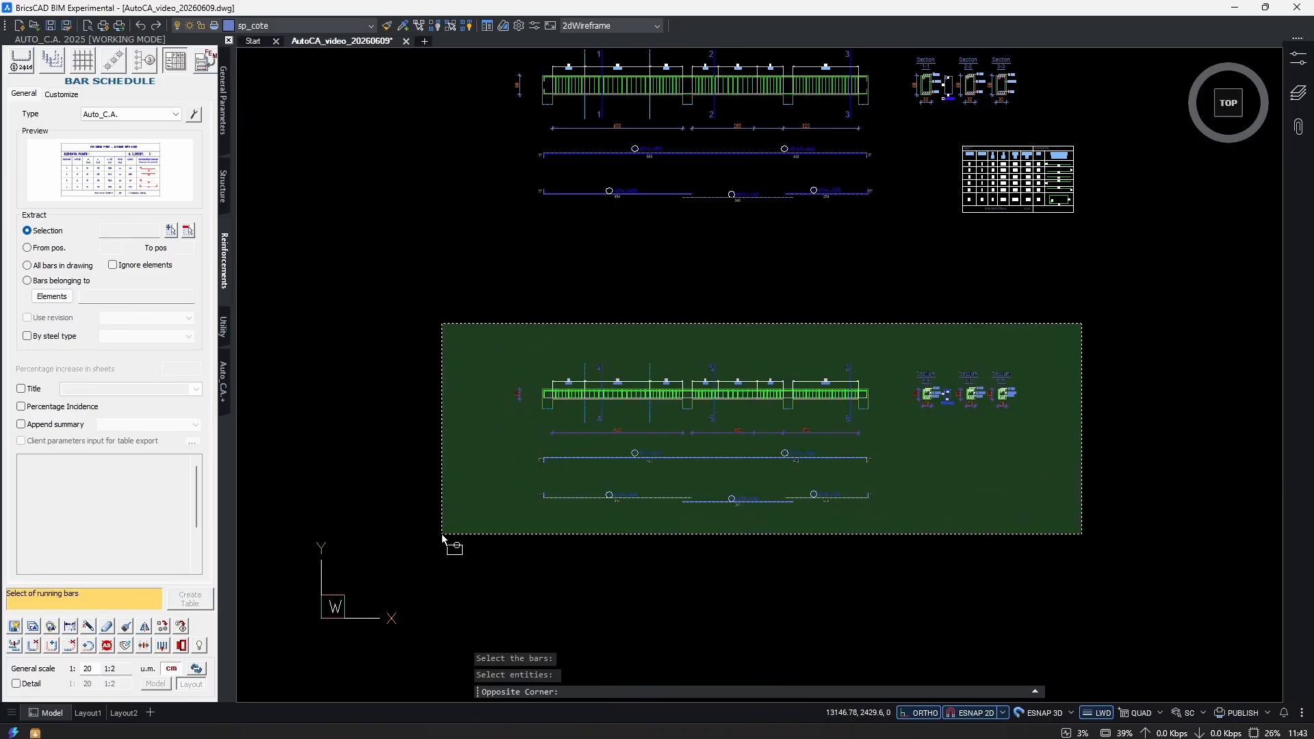
click(443, 537)
key(Return)
scroll(863, 362, up, 6)
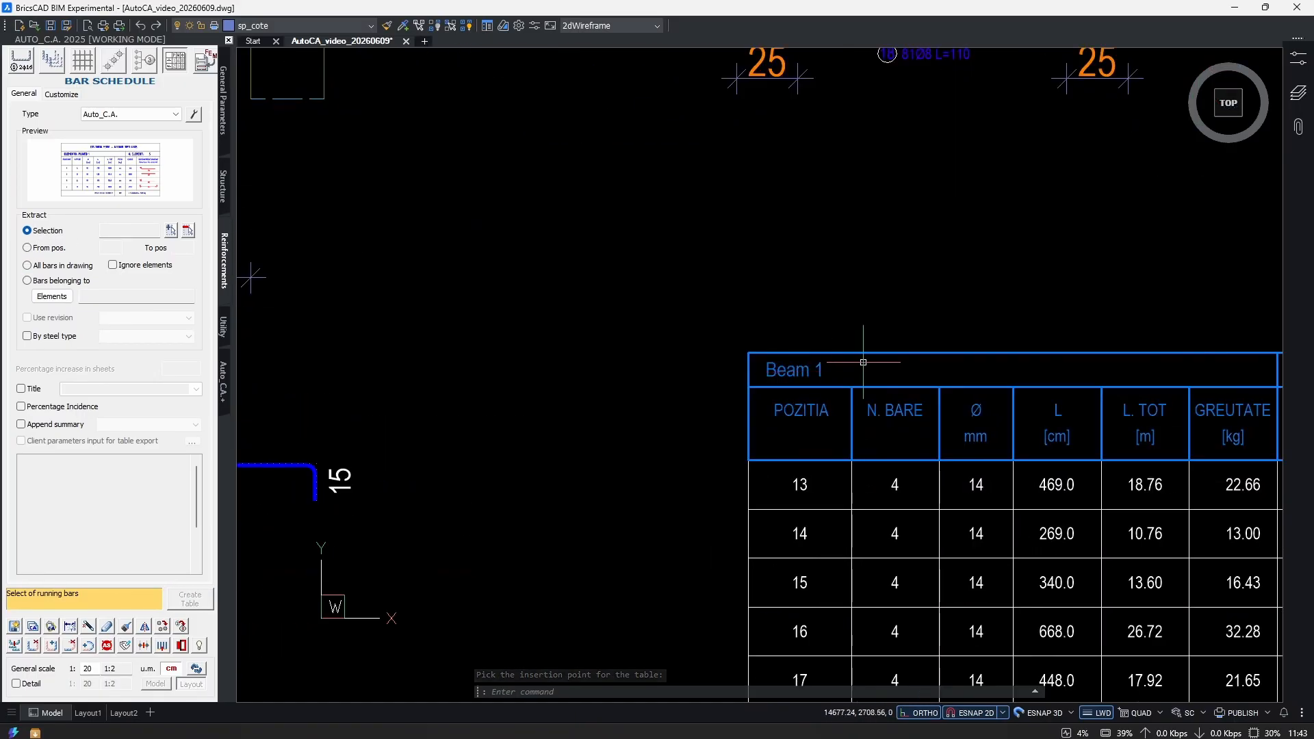
click(906, 422)
scroll(822, 446, down, 7)
scroll(890, 454, up, 1)
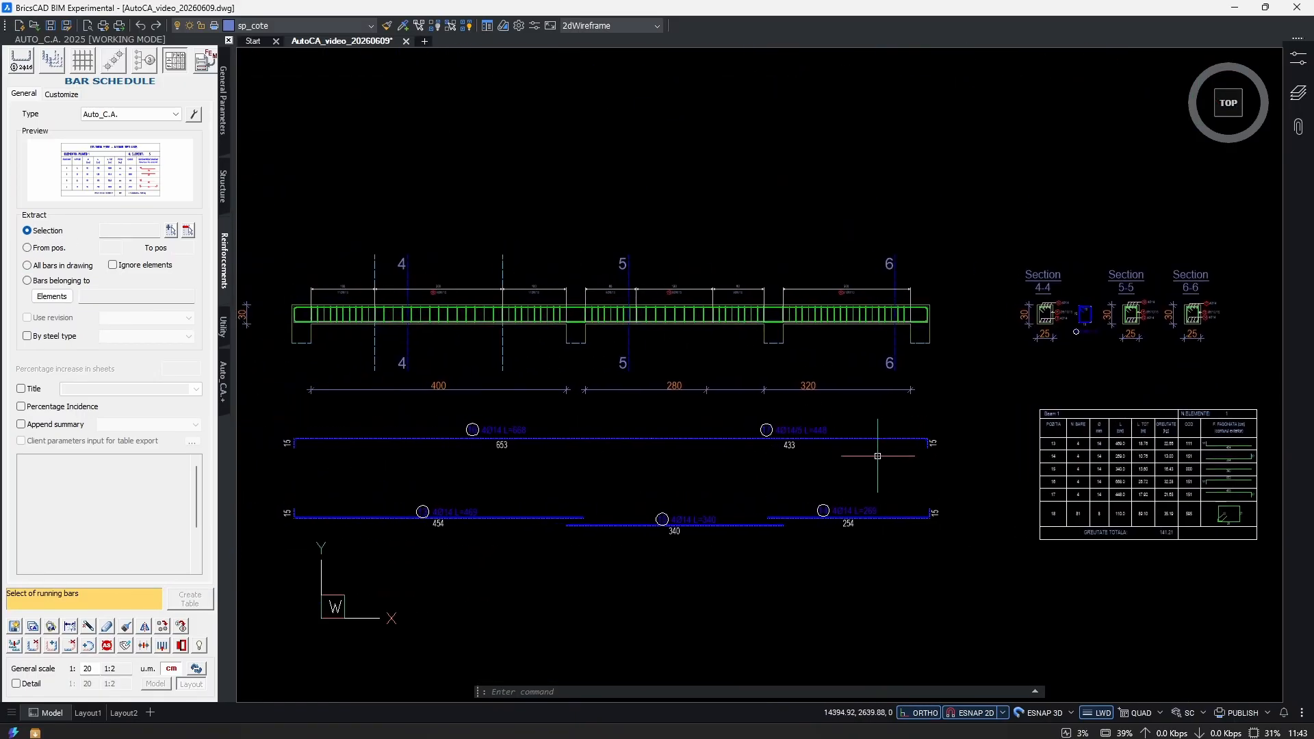
Associate the lower beam's bars and stirrups, including those in its sections, with the element Beam 2.
click(126, 646)
scroll(609, 451, down, 3)
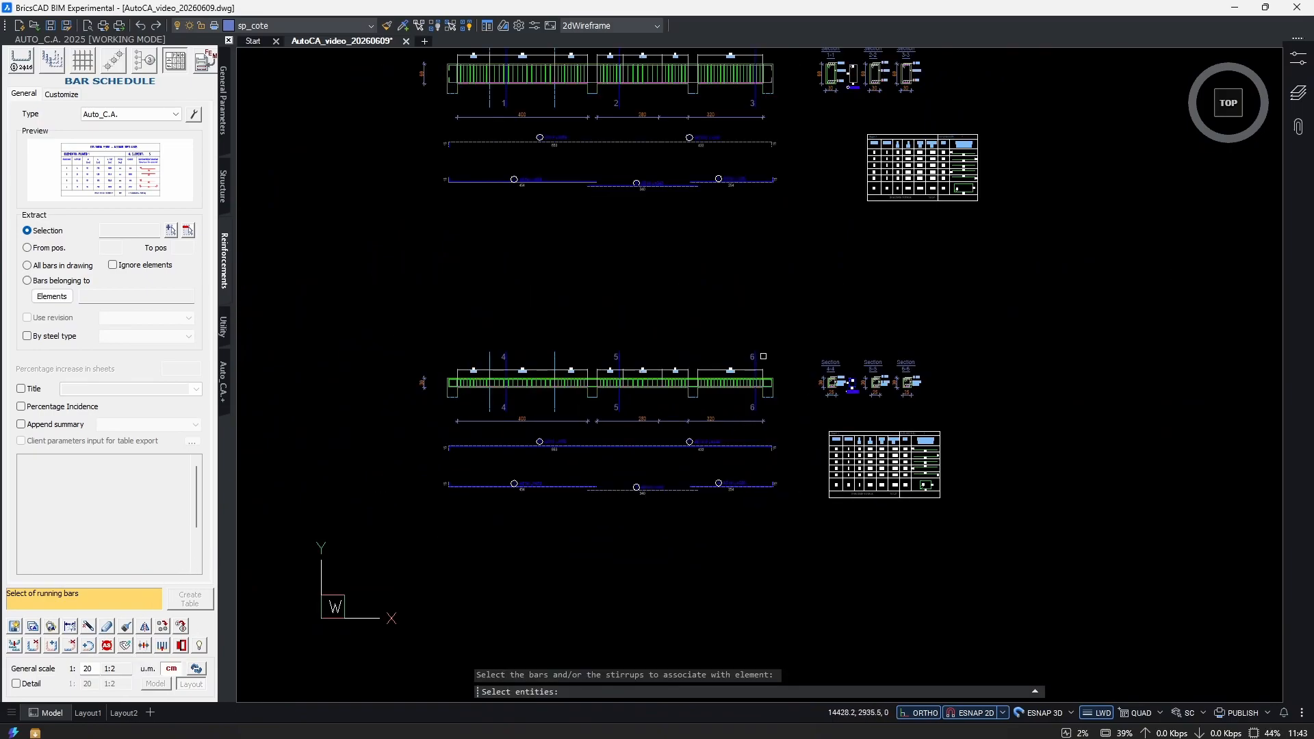
click(791, 336)
click(553, 463)
scroll(875, 335, up, 2)
click(979, 355)
click(777, 430)
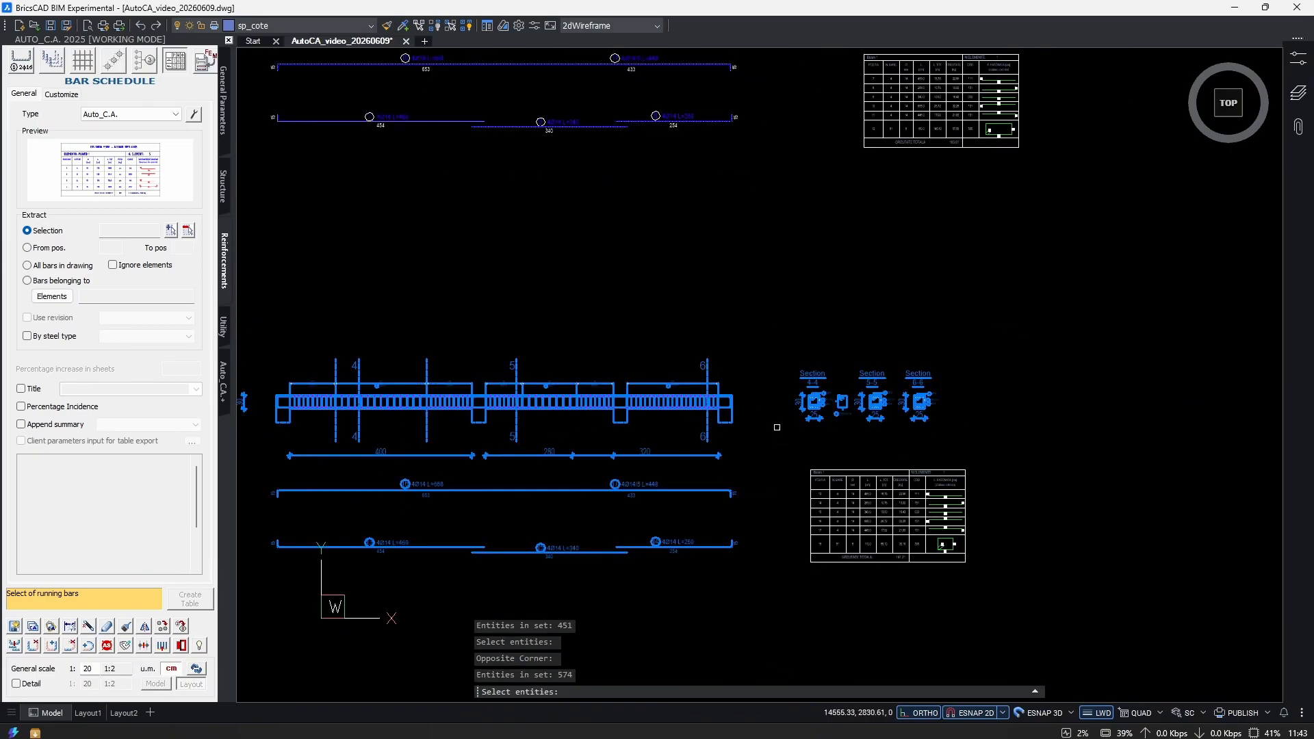
right_click(775, 325)
click(696, 384)
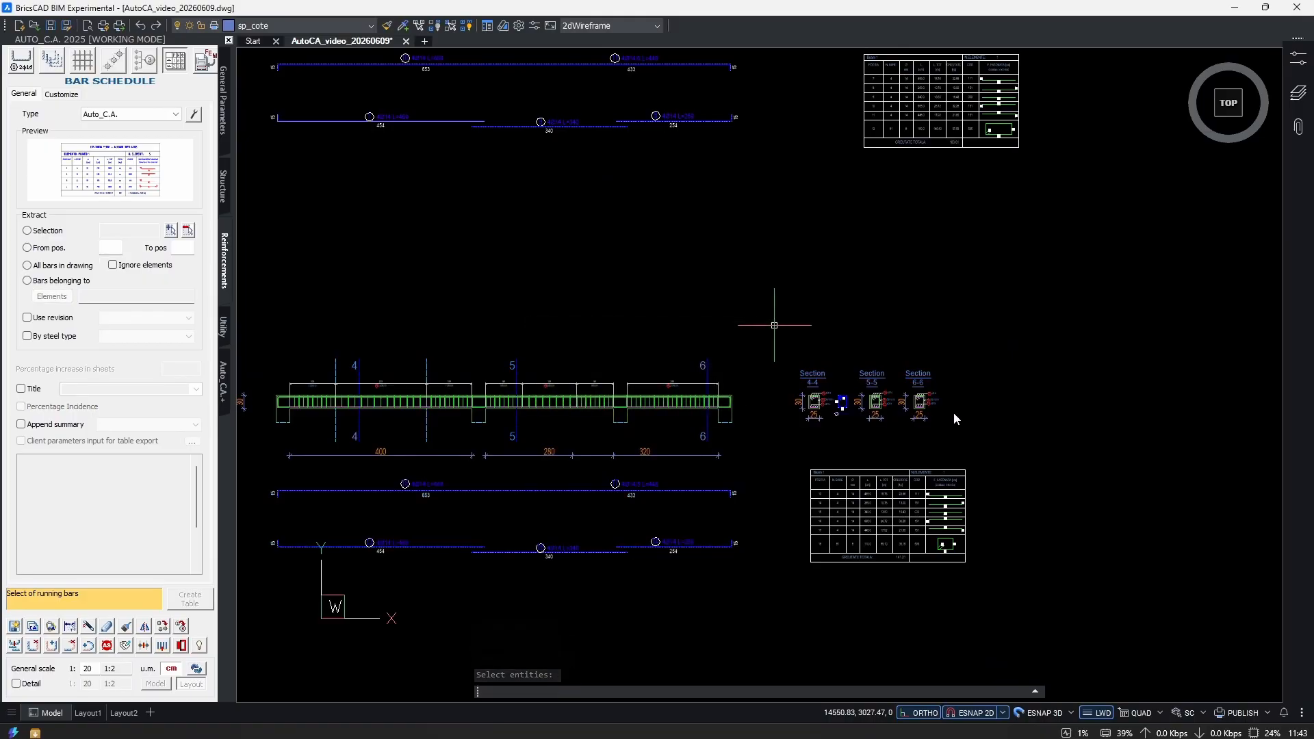
Compare the lower beam's bar schedule with the upper beam's schedule.
scroll(855, 534, up, 5)
middle_drag(1076, 625, 901, 561)
scroll(901, 560, up, 1)
scroll(947, 495, down, 7)
scroll(877, 297, up, 5)
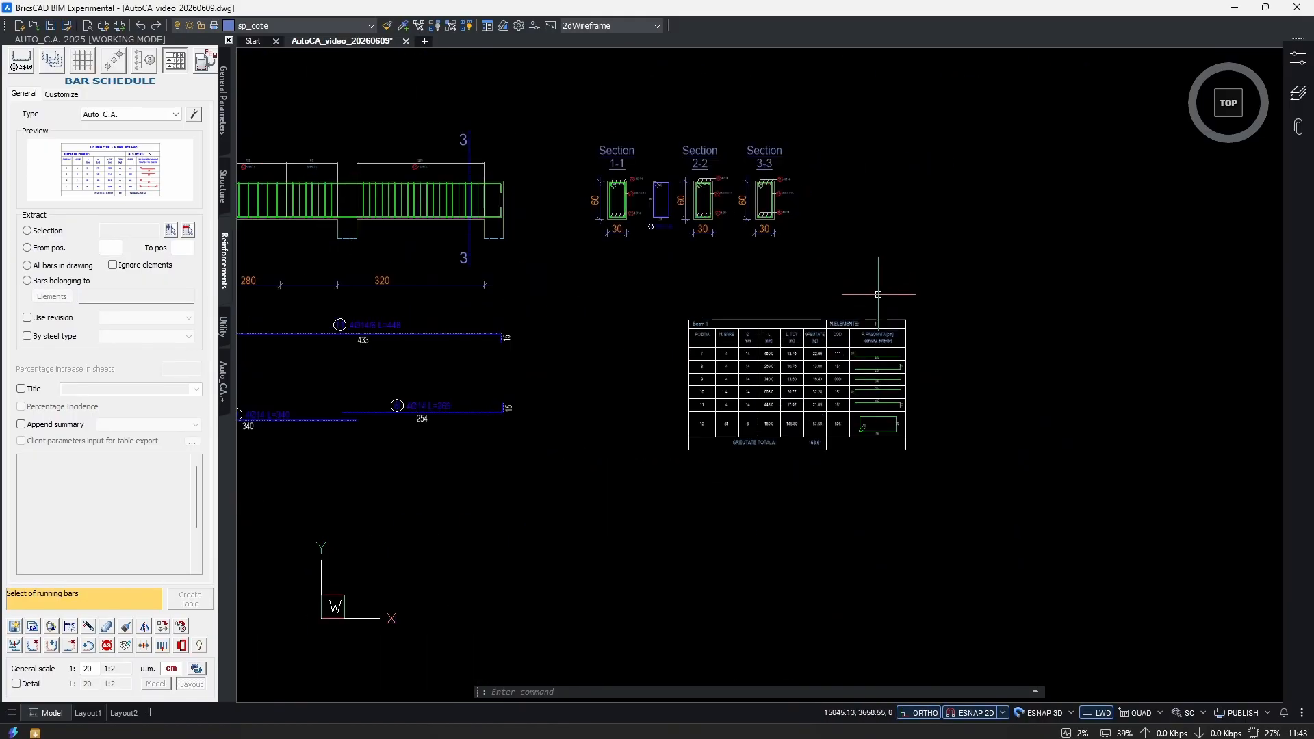
scroll(849, 455, up, 3)
scroll(830, 418, down, 10)
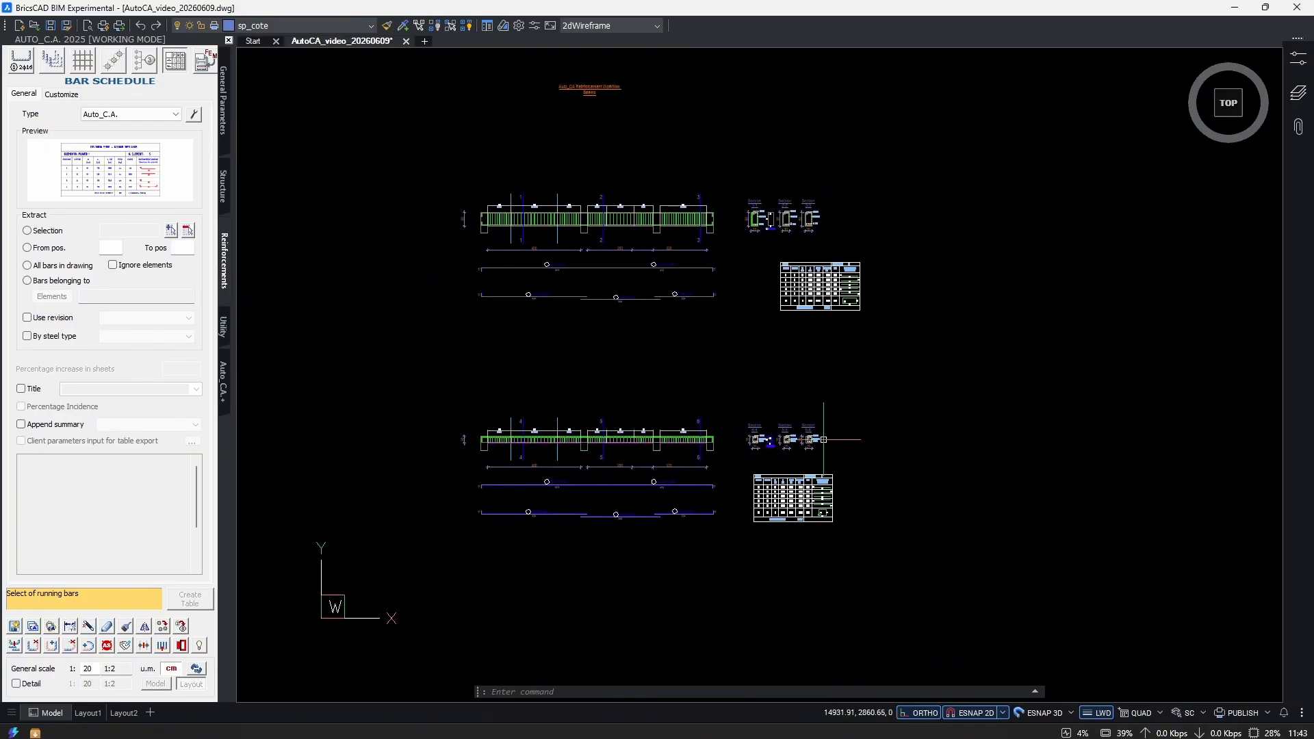
Create a combined bar schedule from the bars of both beams, place it beside the drawings and check its project summary.
click(55, 237)
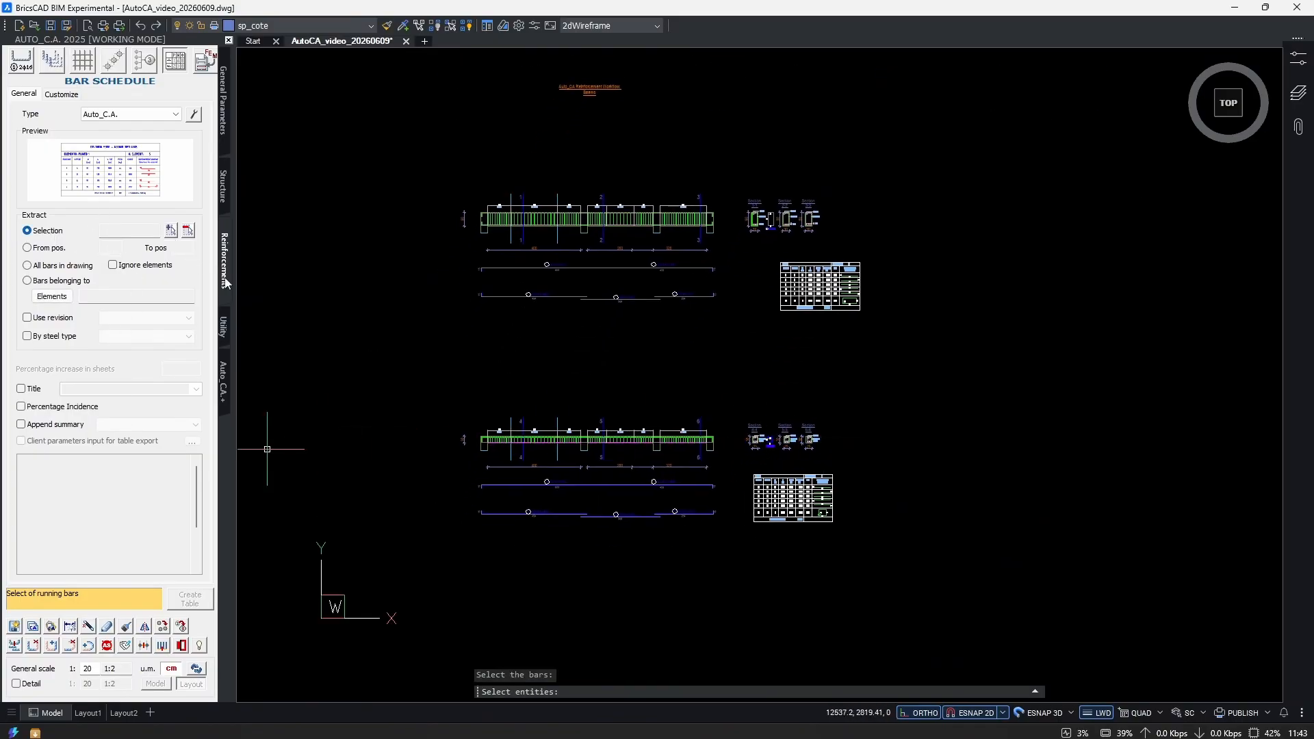
scroll(712, 314, down, 1)
click(470, 506)
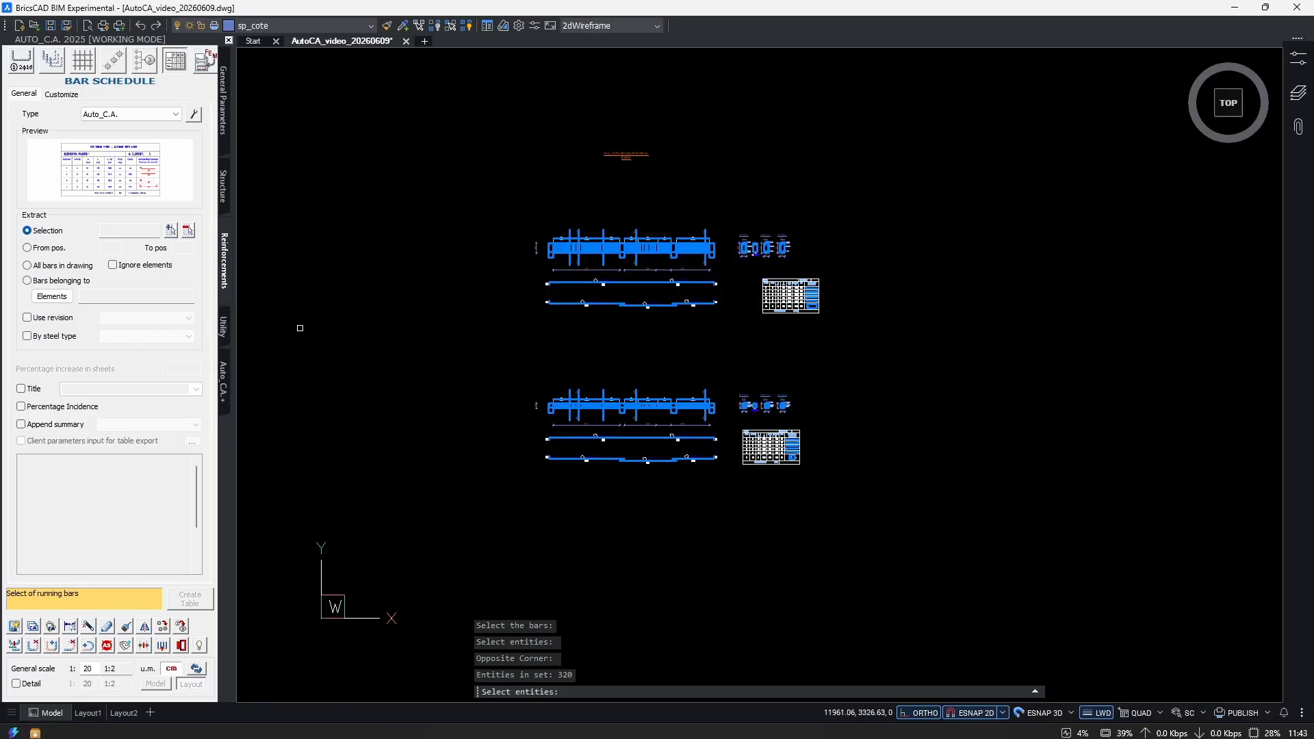
key(Return)
click(190, 599)
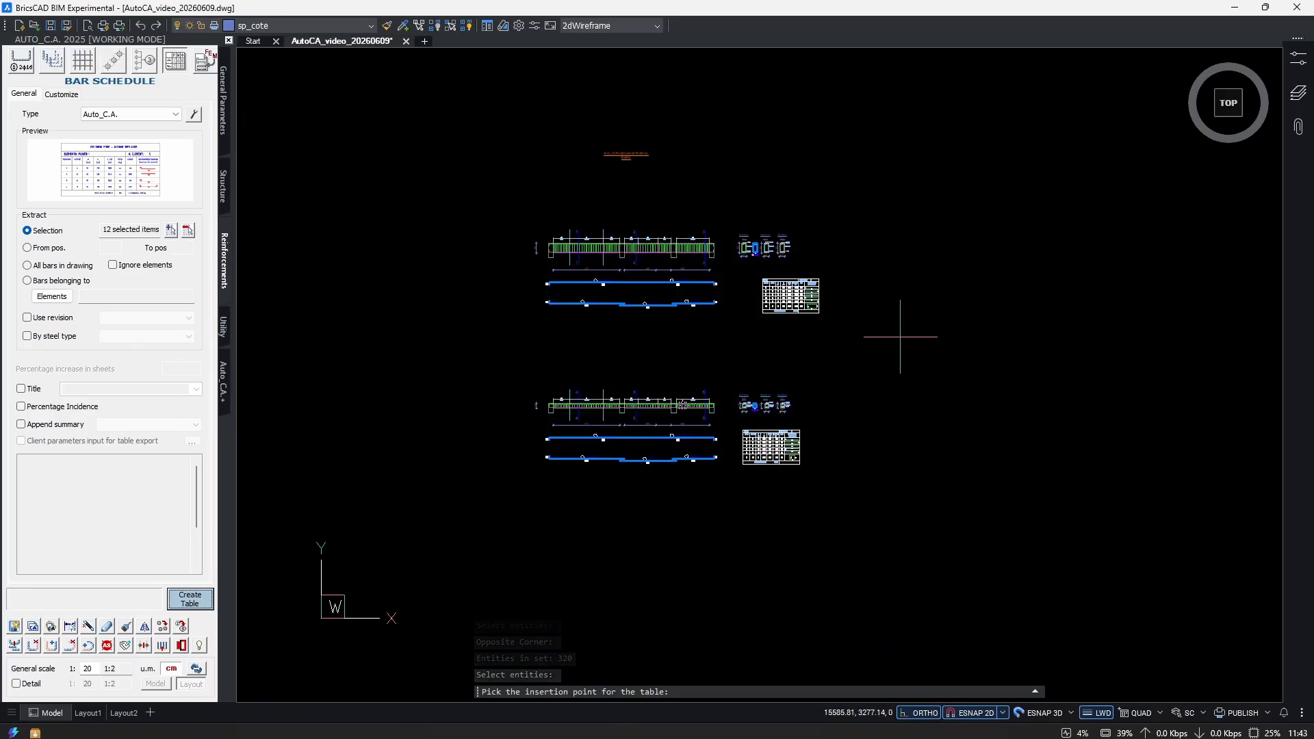
click(893, 319)
scroll(947, 364, up, 6)
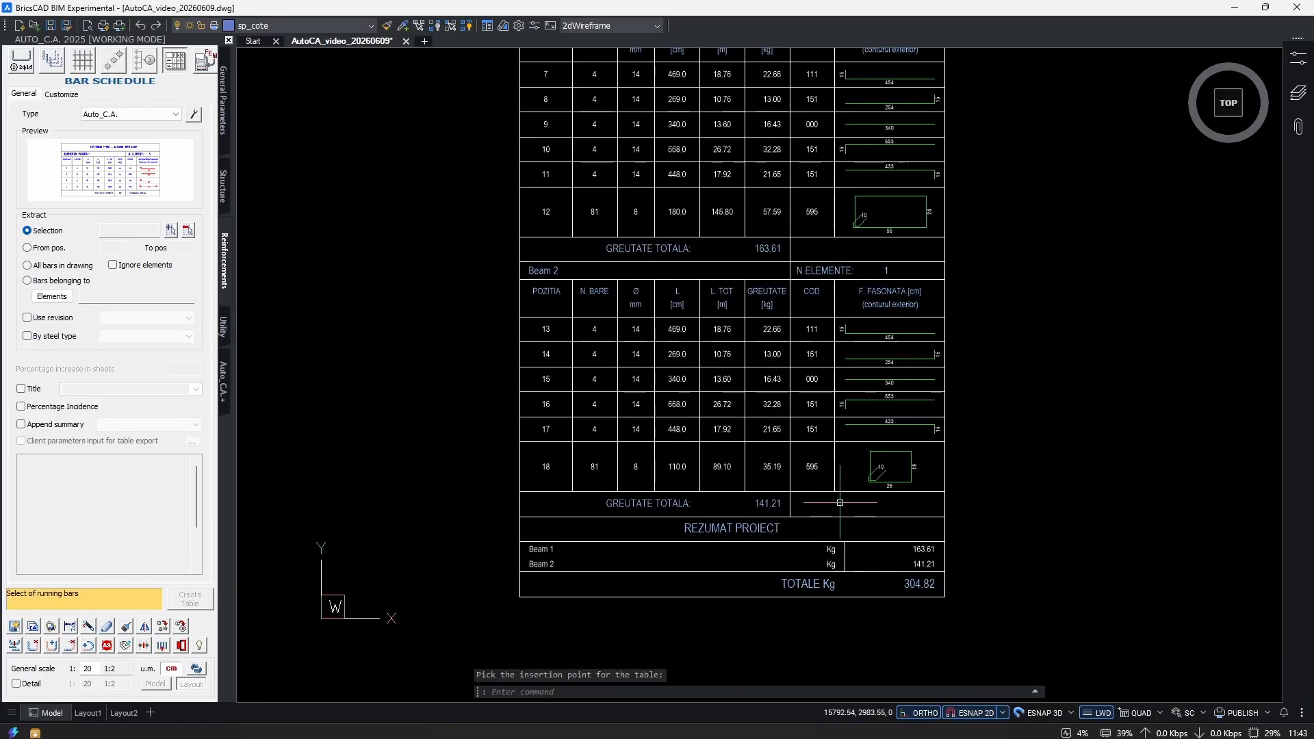
scroll(1025, 545, up, 3)
scroll(1001, 573, down, 4)
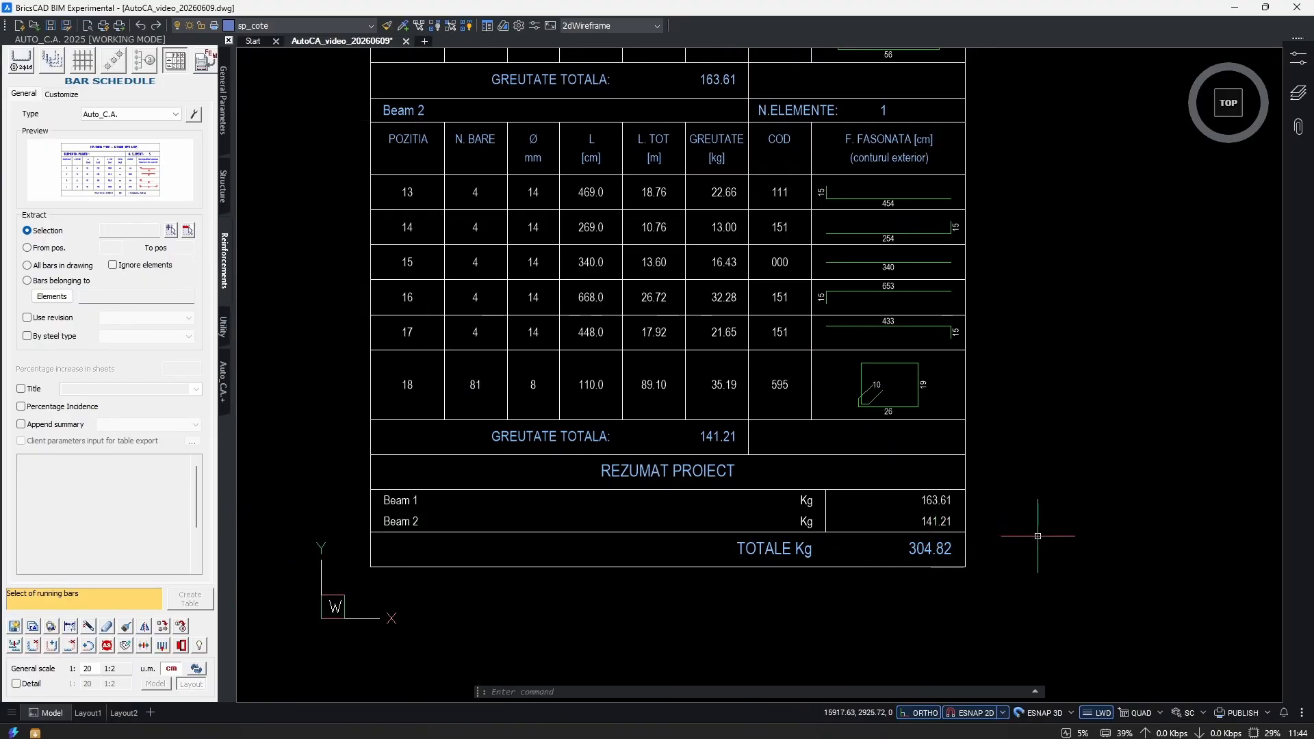
scroll(1038, 536, down, 8)
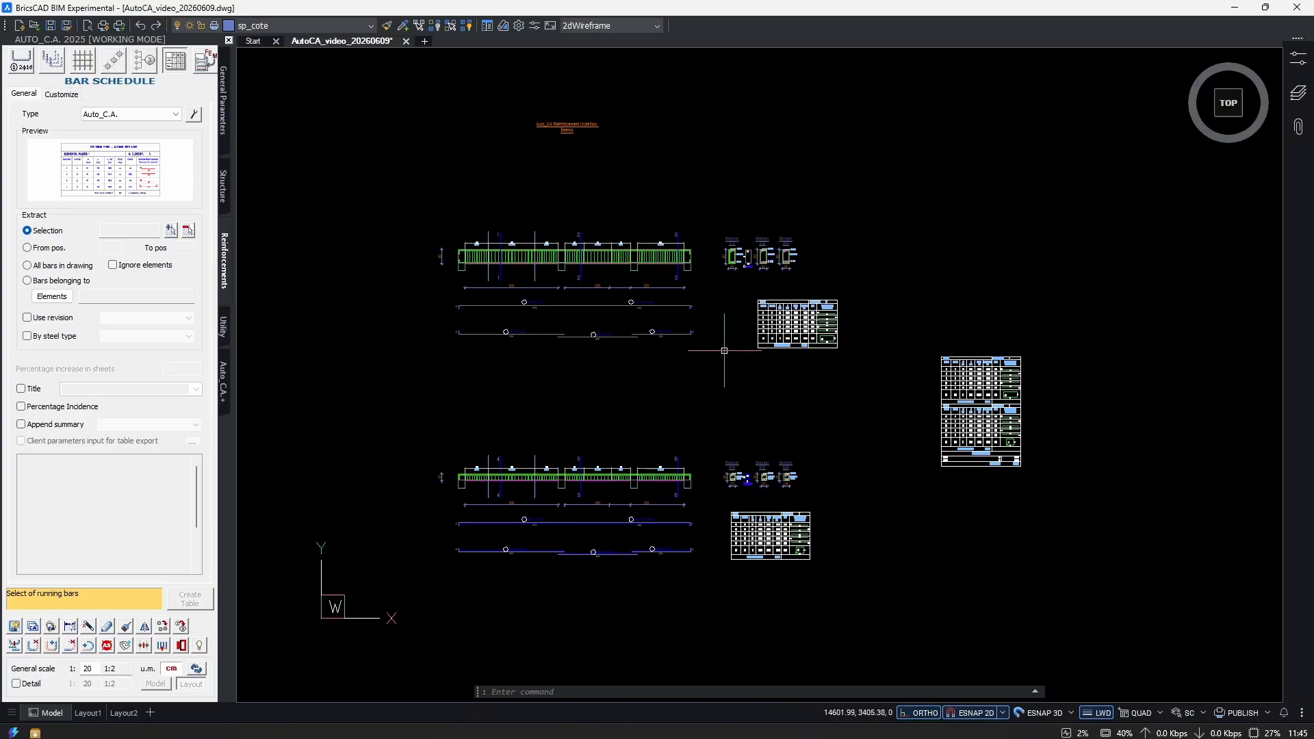
Inspect the extracted bars below the upper beam by selecting them, including the top bar at position 10.
scroll(732, 267, up, 3)
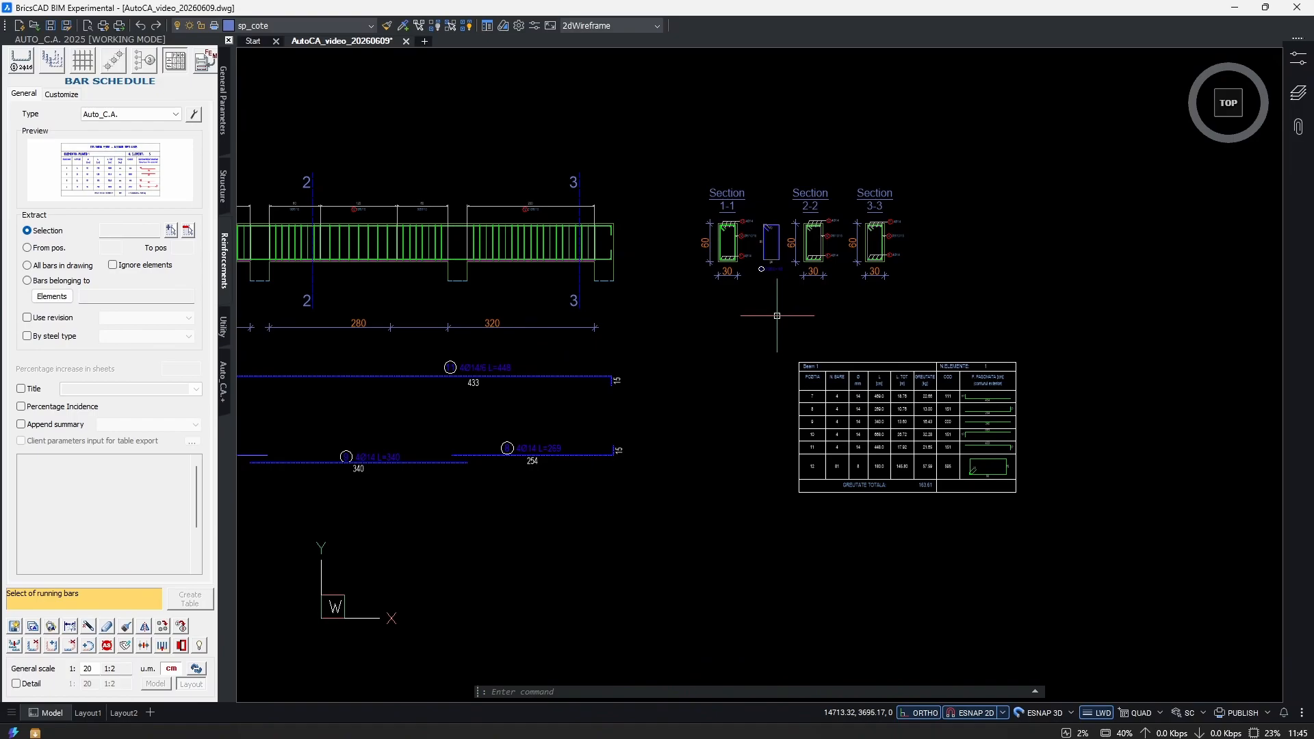
scroll(535, 381, up, 3)
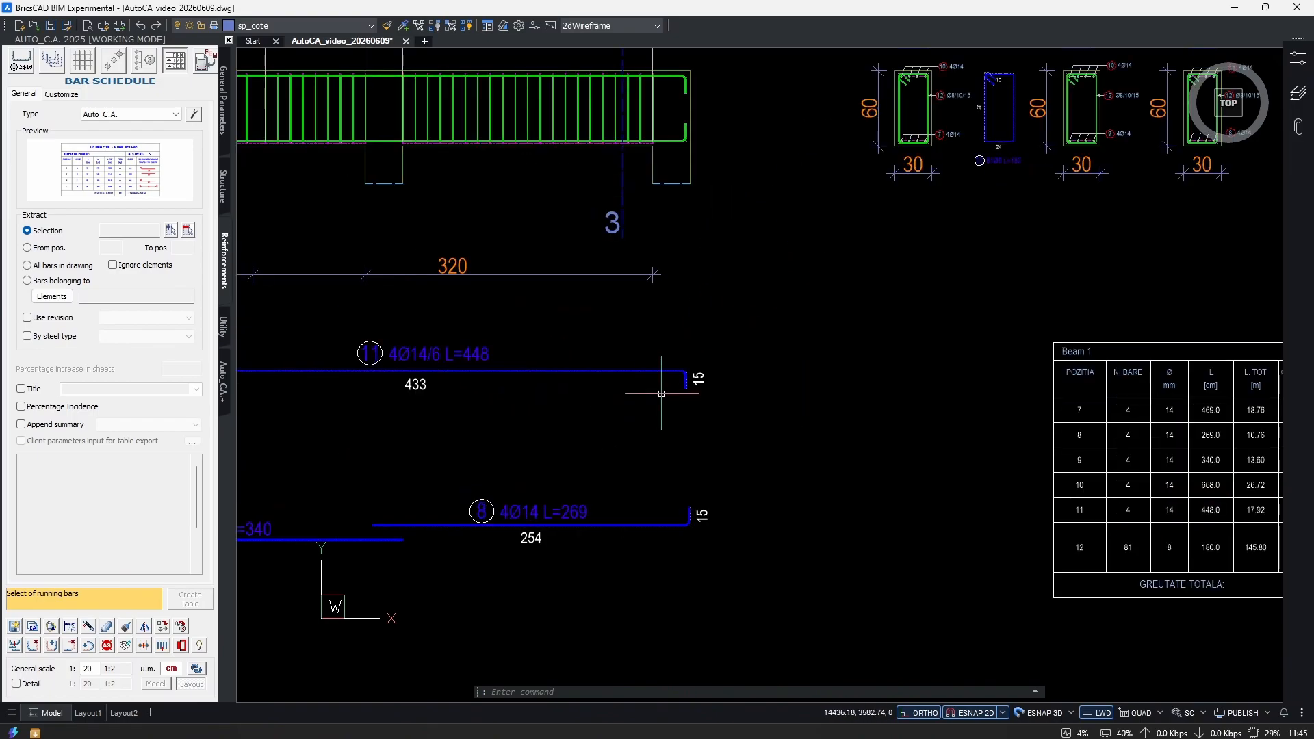
mouse_move(857, 313)
middle_down()
mouse_move(830, 373)
mouse_move(778, 418)
middle_up()
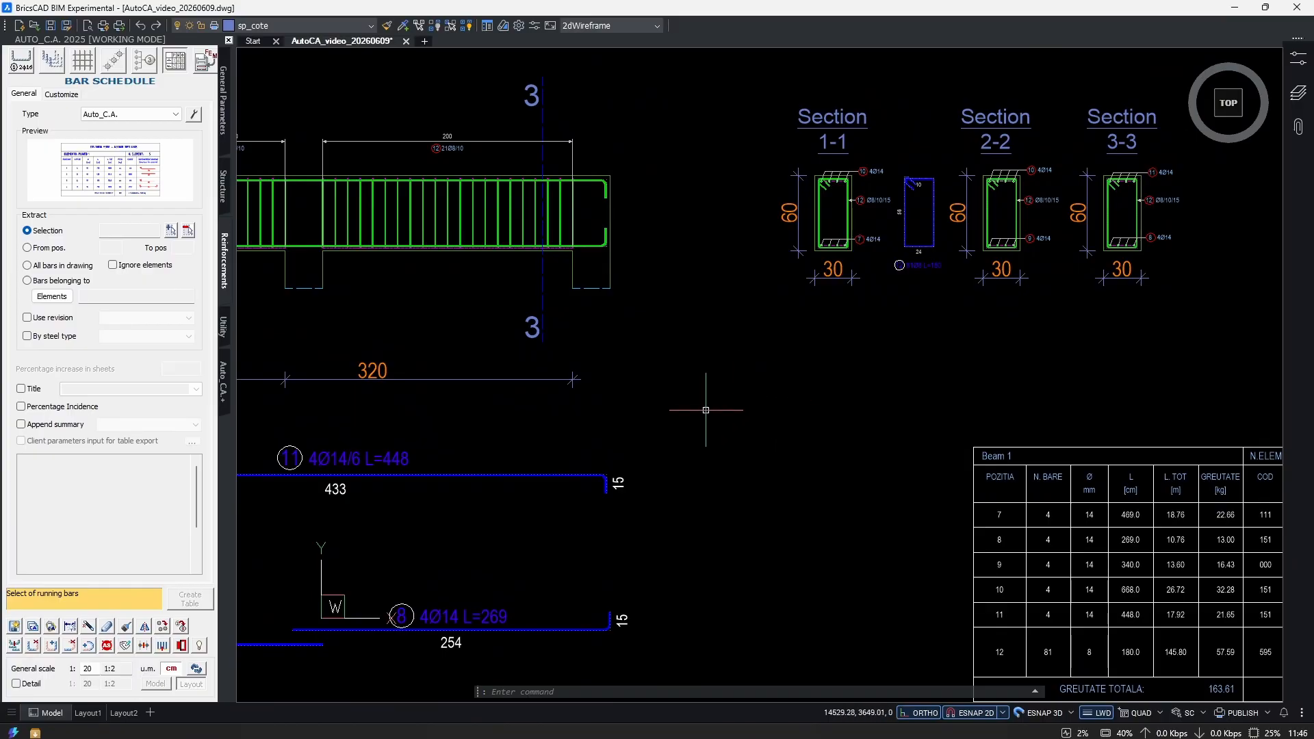
middle_drag(602, 473, 1049, 429)
click(661, 417)
click(602, 451)
middle_drag(453, 475, 326, 484)
key(Escape)
click(604, 384)
click(575, 432)
middle_drag(907, 312, 612, 422)
key(Escape)
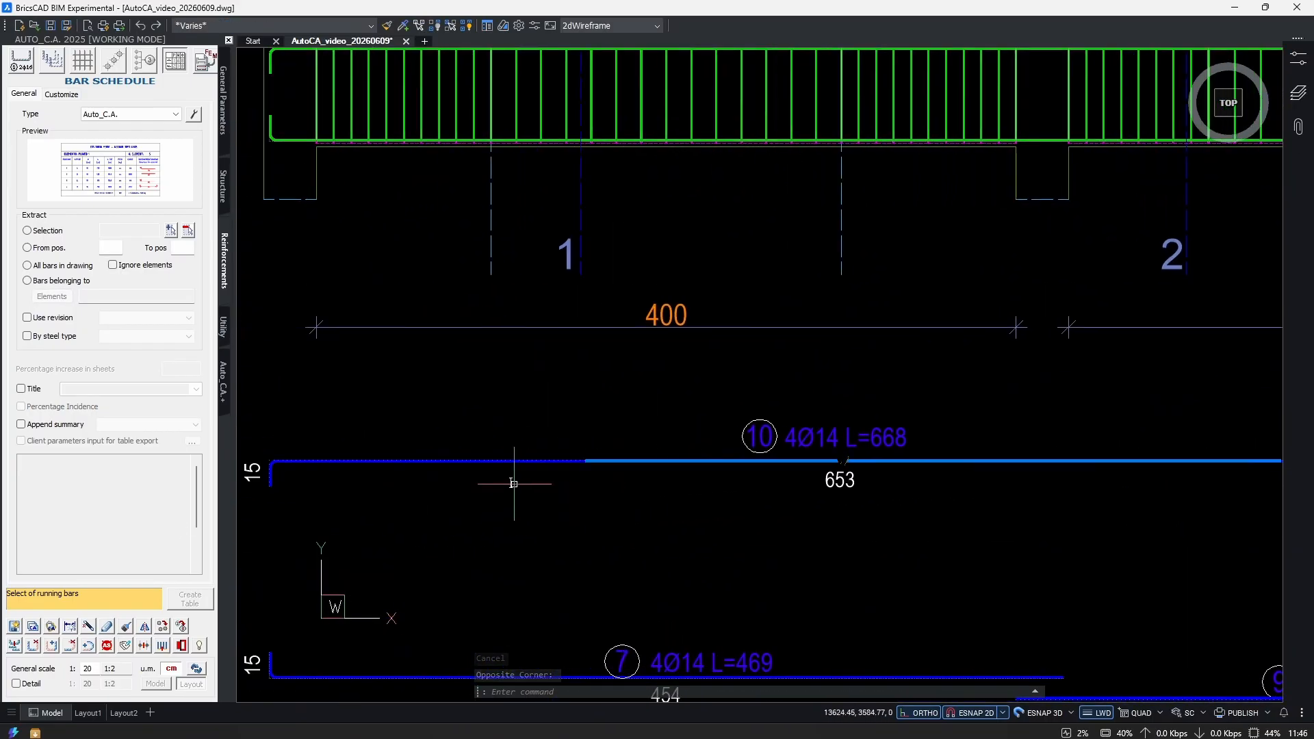
click(510, 445)
click(458, 479)
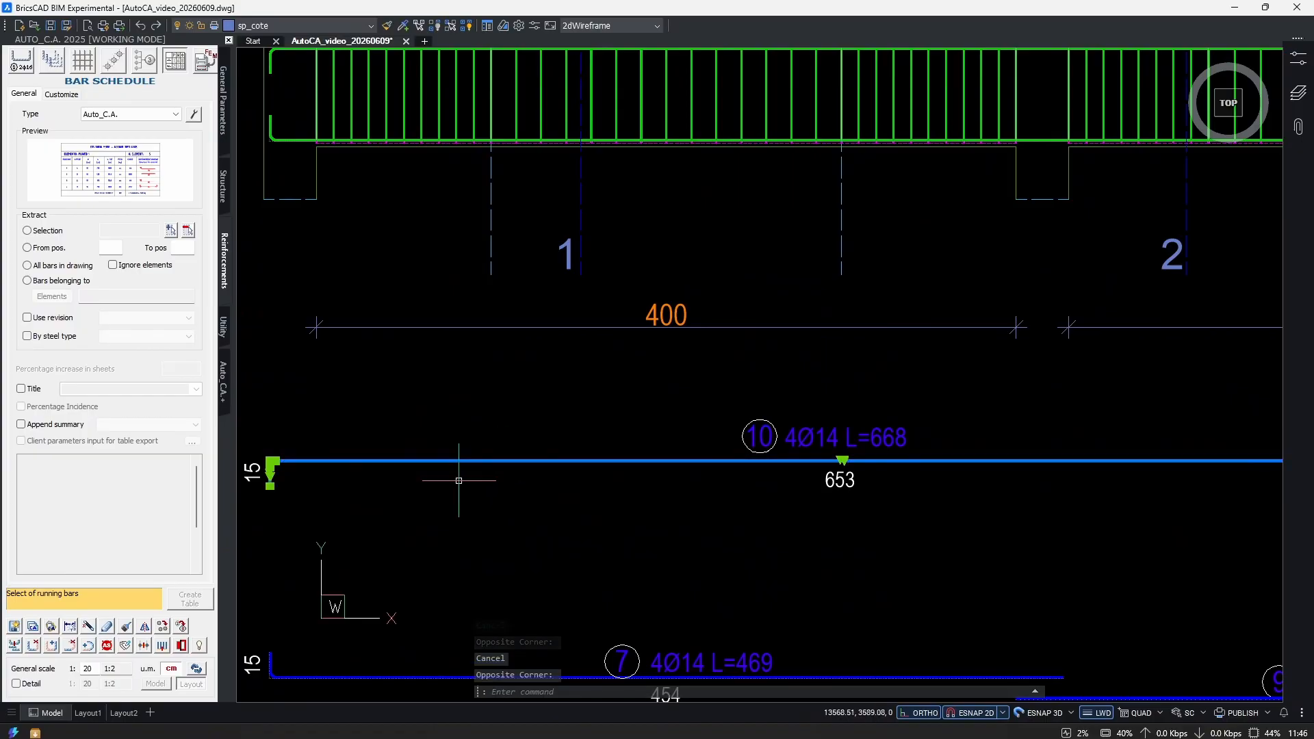
Examine the remaining extracted bar shapes along the length of the upper beam.
scroll(951, 428, down, 2)
middle_drag(951, 428, 137, 623)
scroll(914, 343, up, 6)
click(884, 404)
scroll(885, 359, down, 6)
middle_drag(736, 494, 956, 413)
key(Escape)
Inspect the top and bottom longitudinal bars with hooked ends at the right end of the upper beam elevation.
middle_drag(1096, 385, 728, 444)
scroll(693, 354, up, 5)
click(625, 332)
click(605, 355)
scroll(605, 355, down, 3)
middle_drag(488, 439, 1102, 439)
scroll(632, 304, up, 3)
click(968, 295)
click(864, 487)
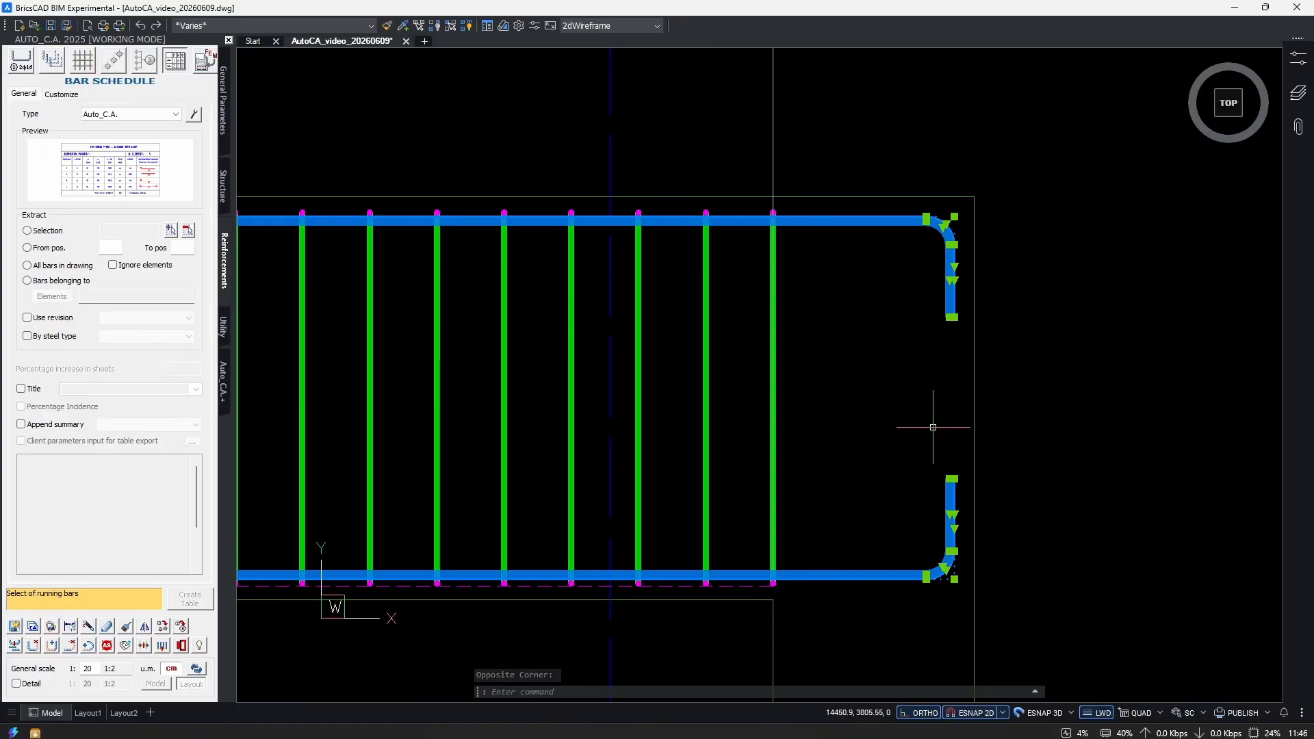
mouse_move(930, 427)
middle_down()
mouse_move(714, 420)
mouse_move(927, 429)
middle_up()
key(Escape)
Inspect the stirrup series in the upper beam elevation and the bottom bar row of section 1-1.
scroll(810, 410, down, 3)
click(731, 385)
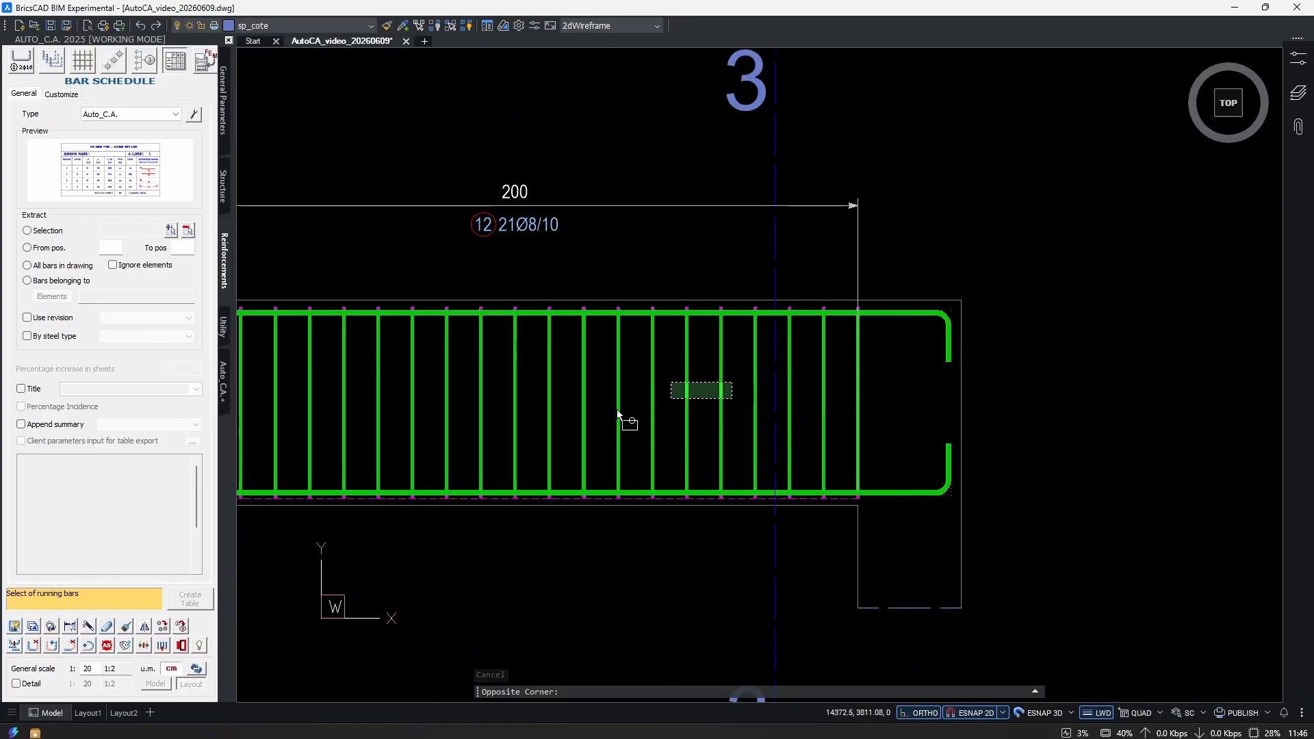
click(652, 408)
scroll(652, 409, down, 3)
scroll(676, 445, up, 6)
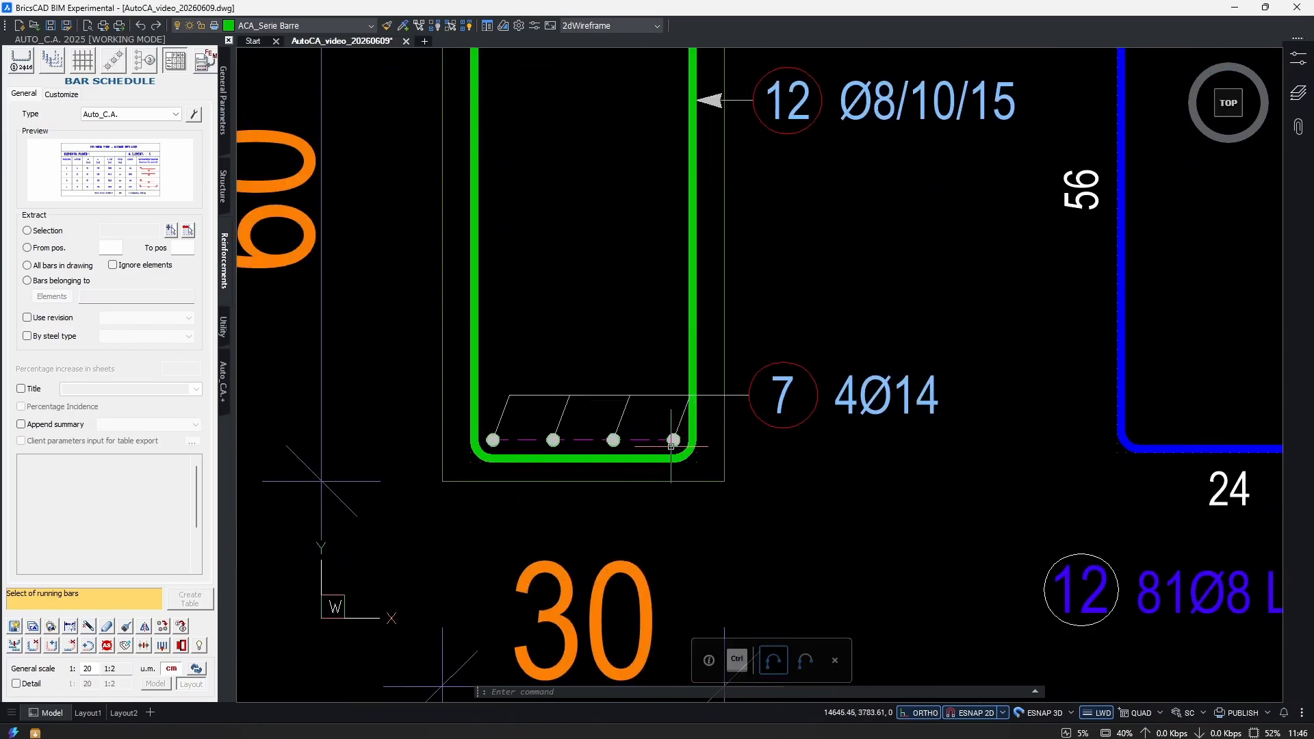
scroll(676, 445, up, 4)
click(542, 434)
click(695, 392)
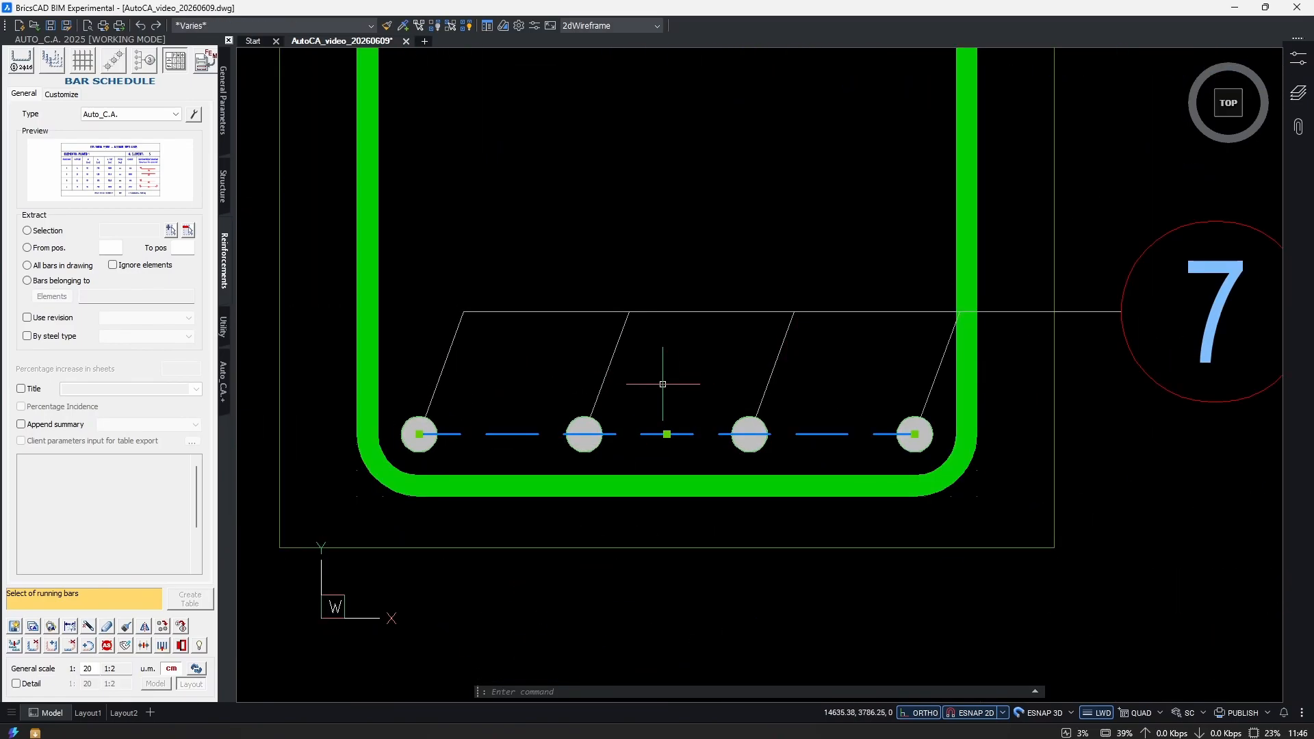
scroll(636, 396, down, 6)
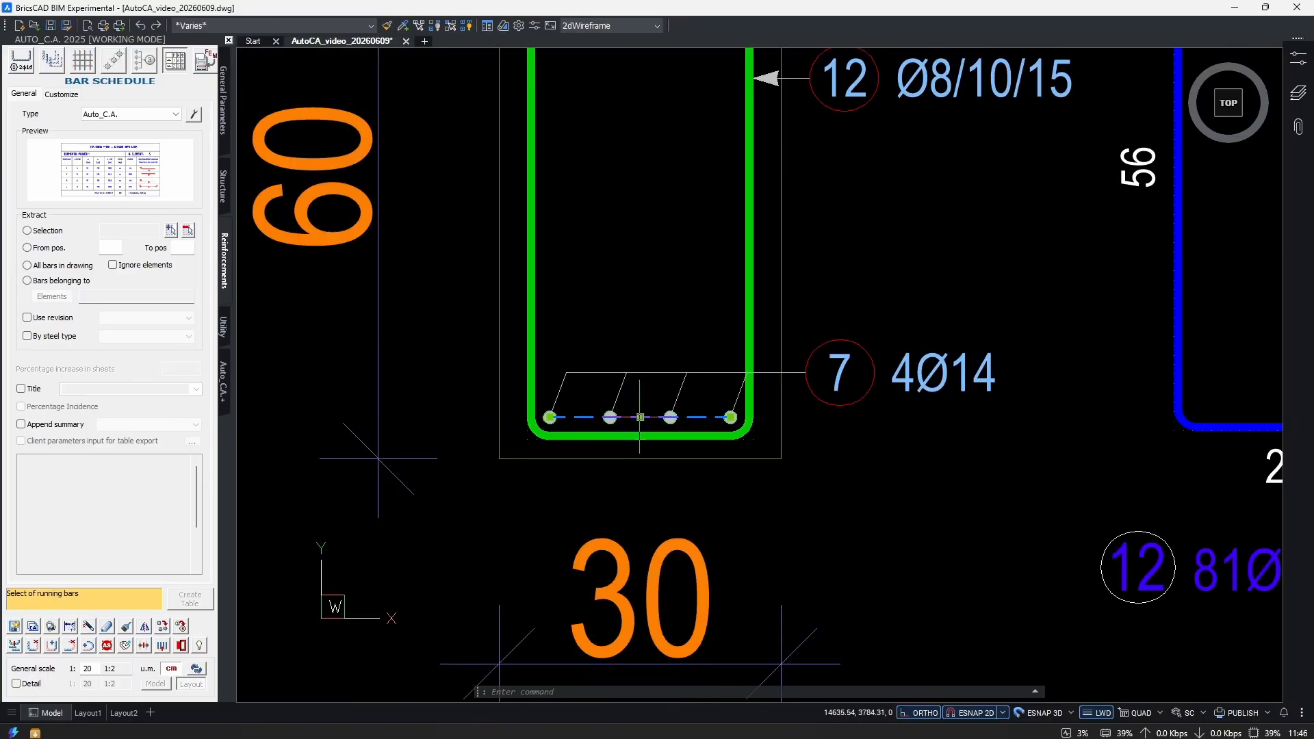
scroll(788, 401, up, 3)
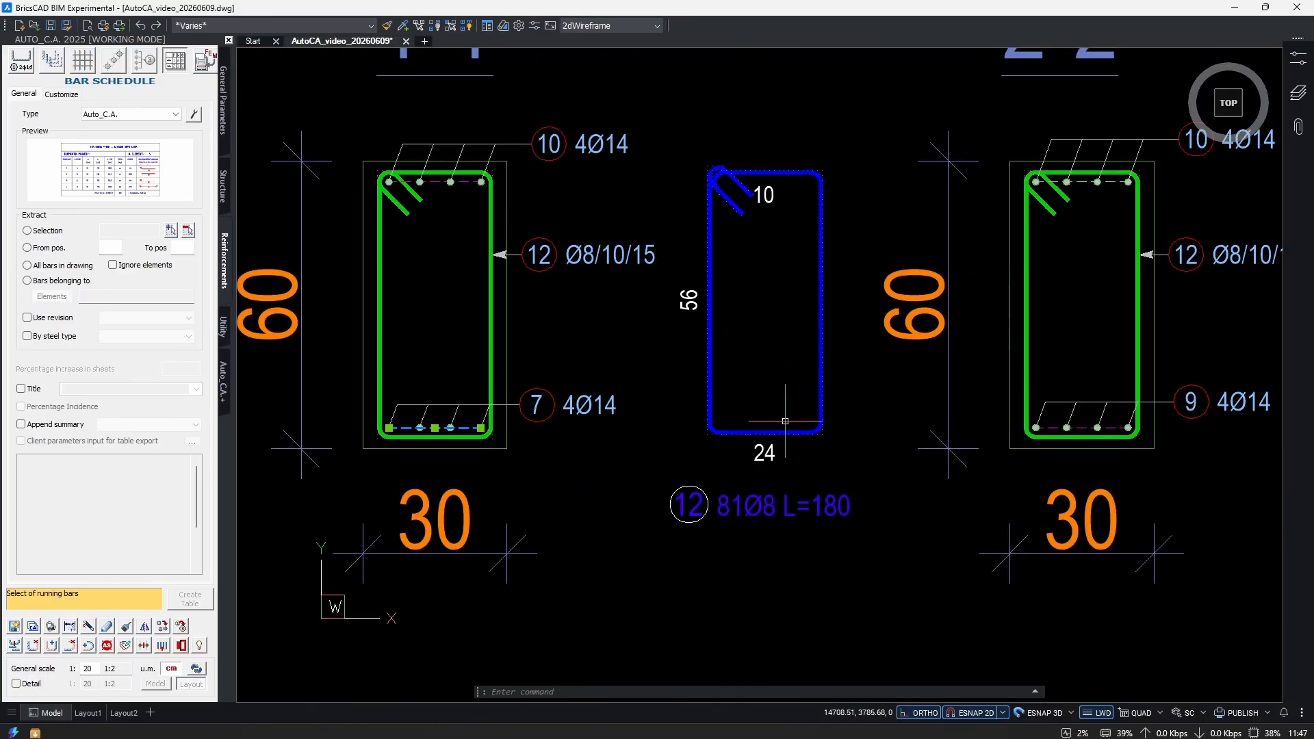
key(Escape)
Copy the extracted stirrup at position 12 straight down into the empty area beneath section 1-1.
middle_drag(859, 416, 790, 408)
scroll(828, 429, down, 2)
text(c)
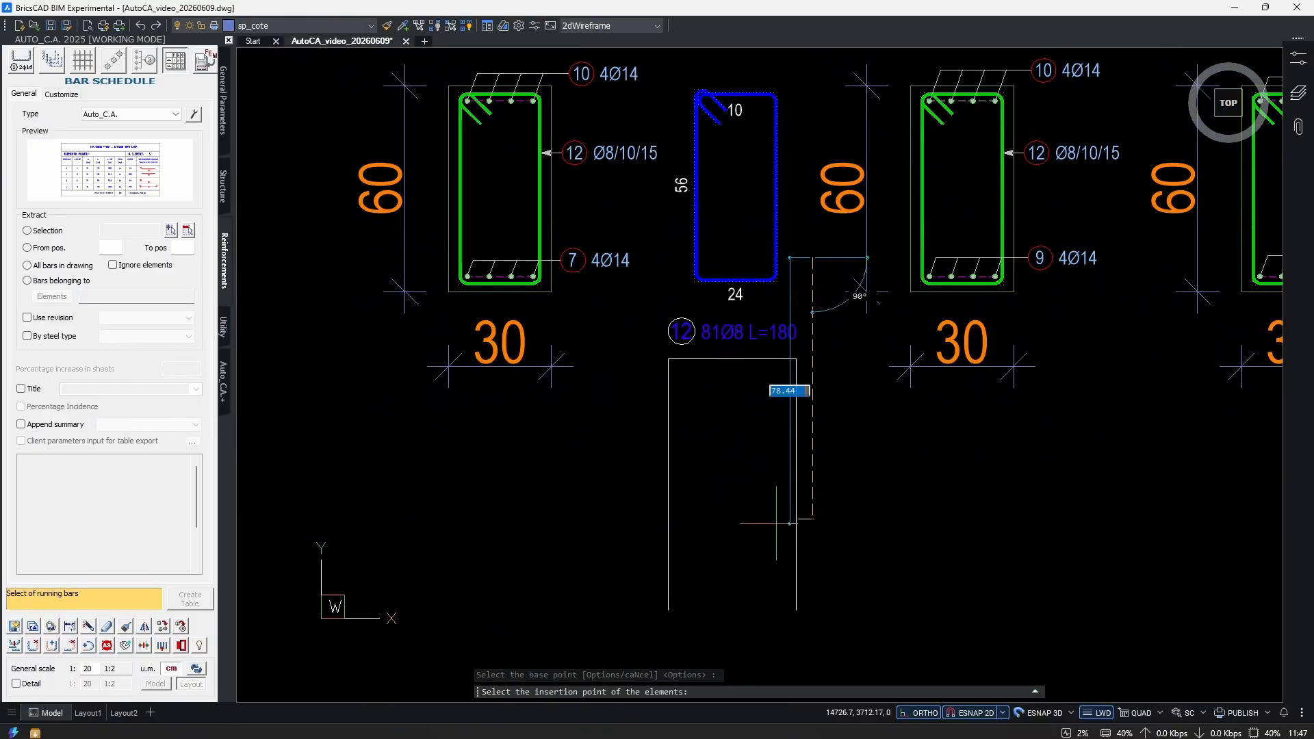
middle_drag(793, 565, 795, 427)
click(818, 546)
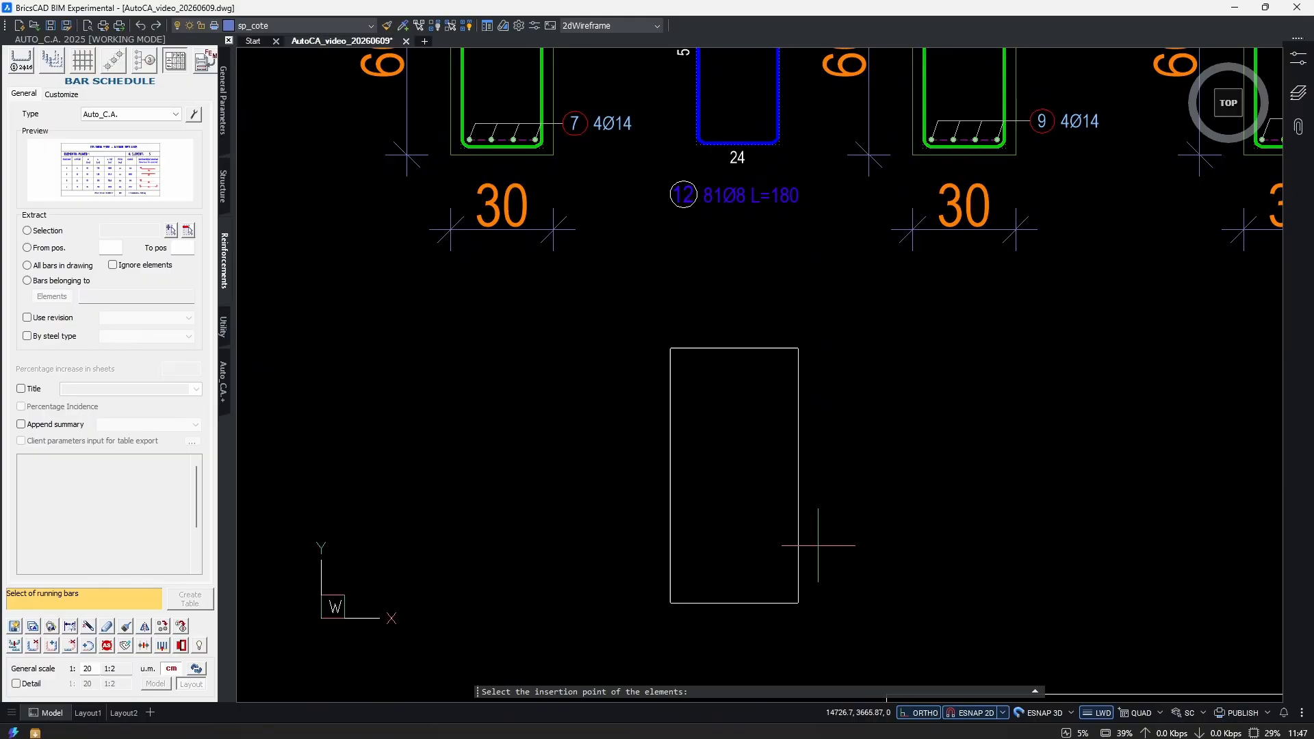
key(Escape)
Copy the stirrup drawn inside section 1-1 into the empty area below, beside the copied extracted stirrup.
scroll(727, 574, up, 4)
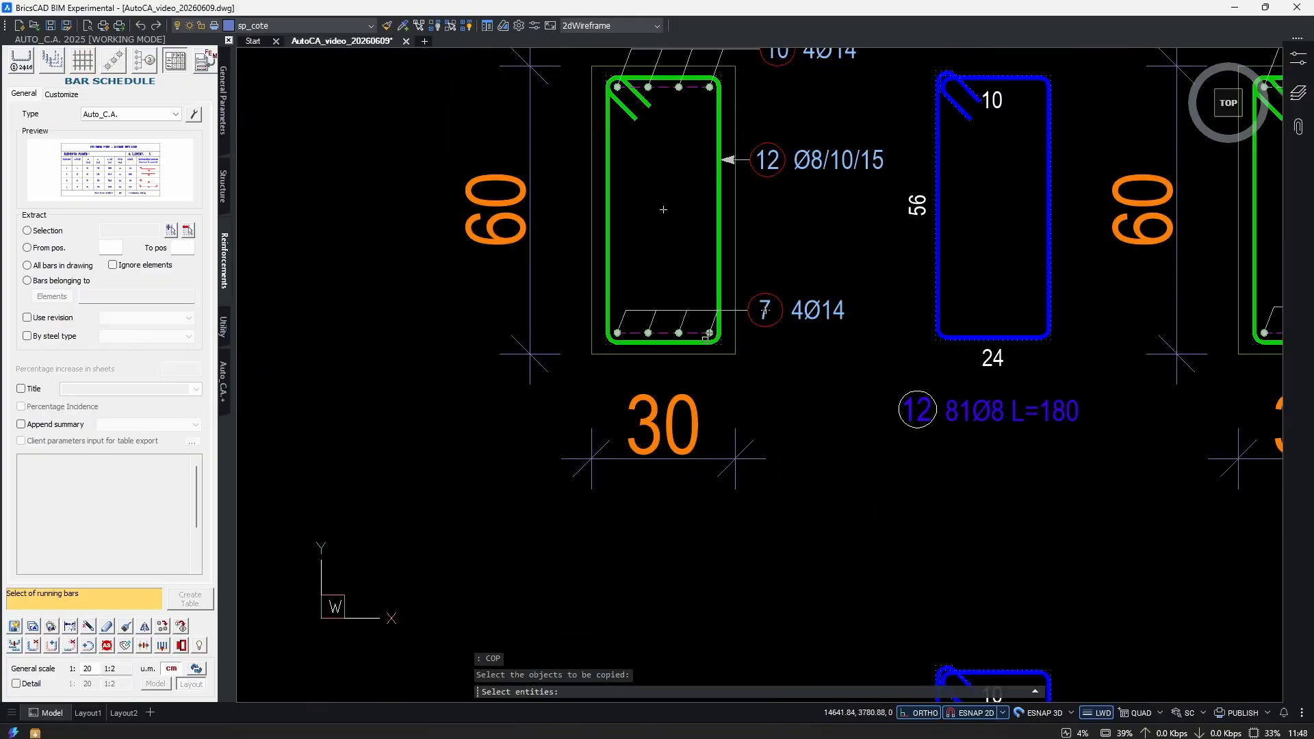
scroll(729, 218, up, 3)
scroll(675, 408, down, 5)
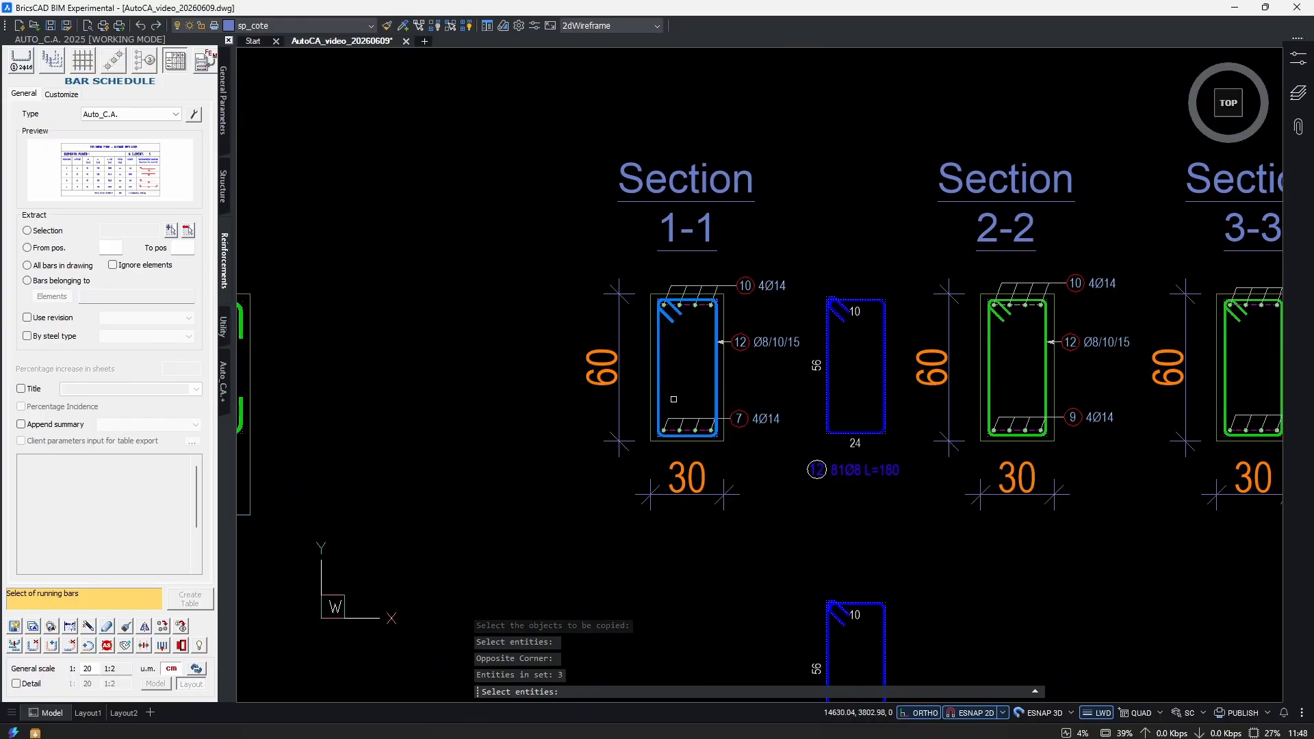
middle_drag(673, 399, 700, 309)
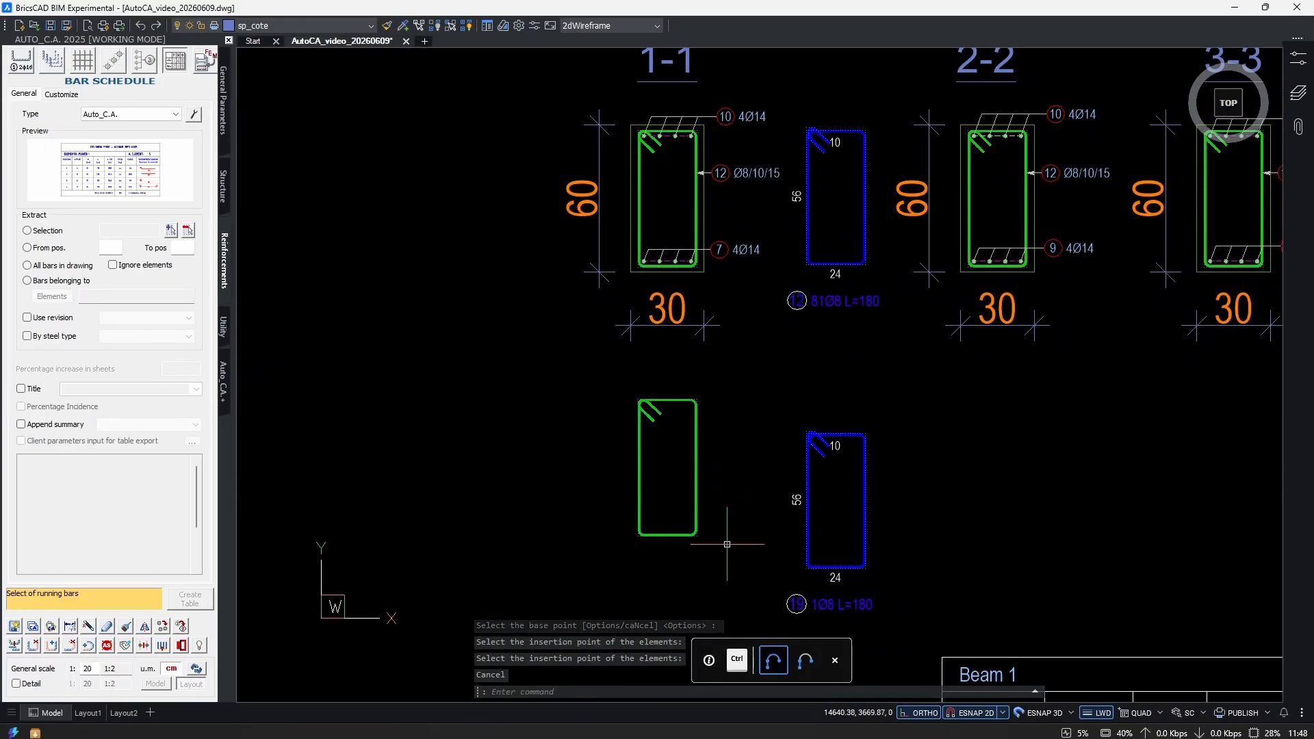
scroll(727, 144, up, 5)
scroll(639, 305, down, 4)
middle_drag(684, 511, 684, 408)
scroll(684, 408, up, 2)
key(Escape)
key(Escape)
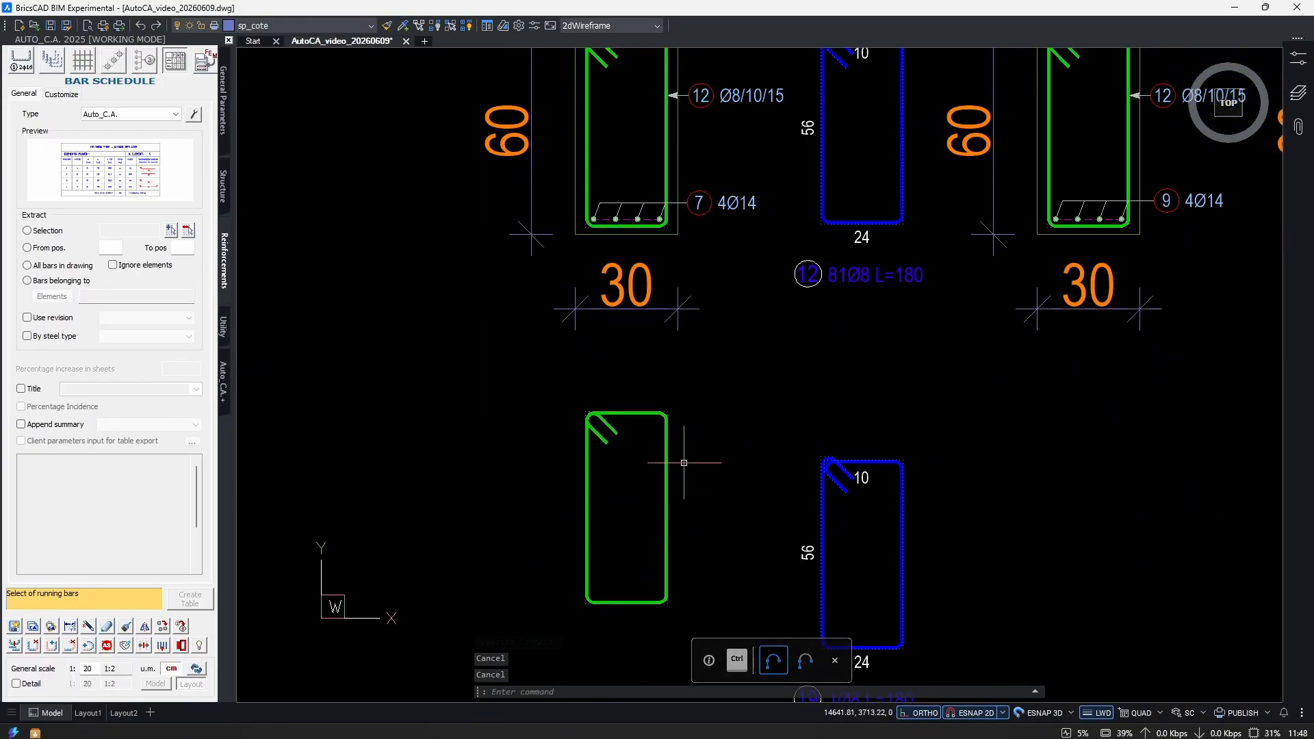
Open the original extracted stirrup at position 12 to inspect its links to the other stirrups, and end the modification.
text(md)
key(Return)
click(853, 191)
click(805, 195)
key(Return)
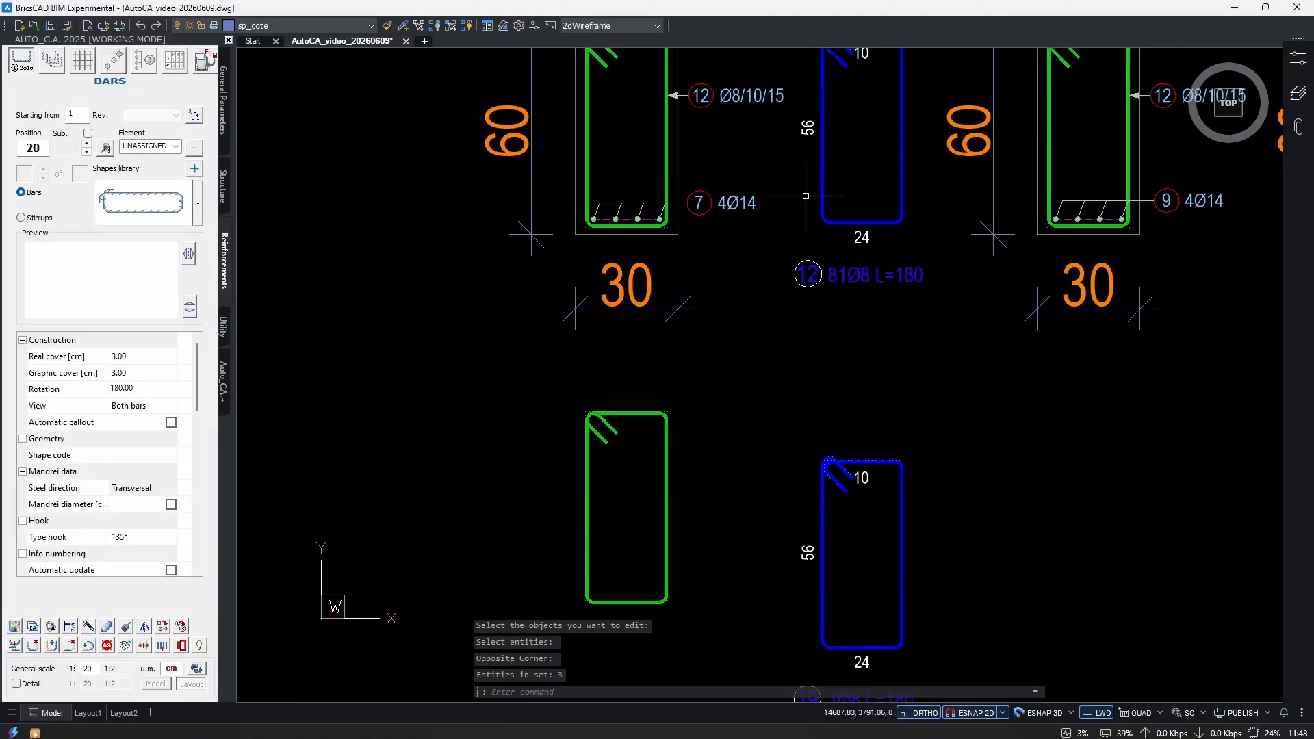
scroll(806, 196, up, 1)
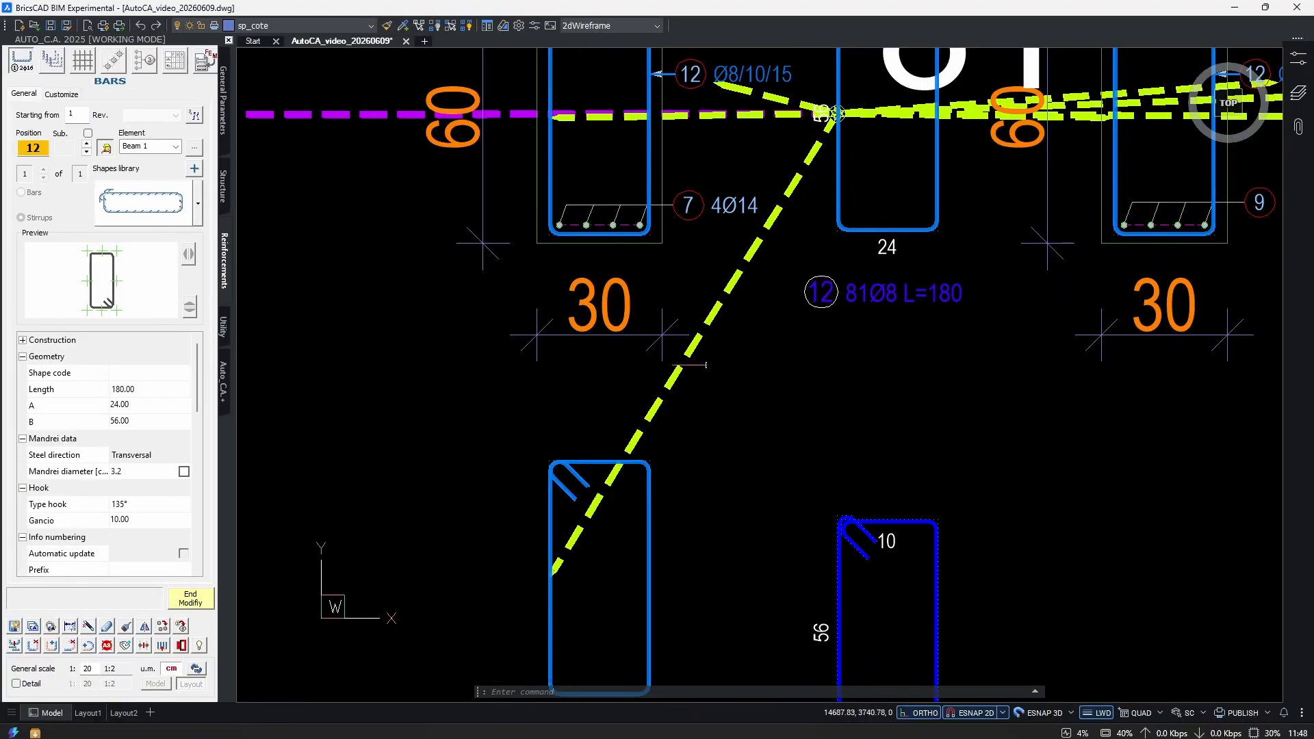
click(190, 596)
Copy only the stirrup series of the 400 cm span from the upper beam elevation to the empty area above it.
middle_drag(723, 161, 488, 383)
middle_drag(864, 336, 432, 341)
scroll(901, 333, down, 2)
middle_drag(610, 464, 947, 317)
scroll(731, 414, up, 1)
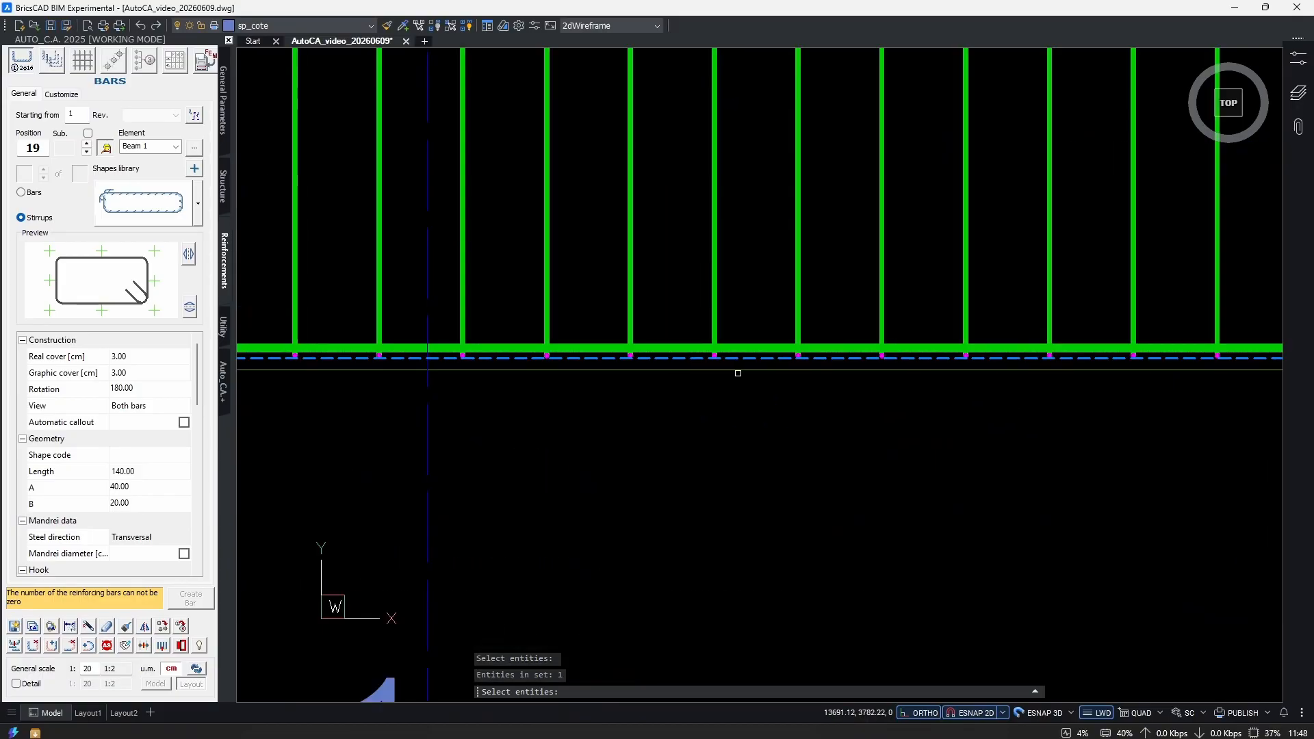
scroll(746, 342, down, 2)
key(Return)
click(749, 324)
scroll(670, 523, down, 3)
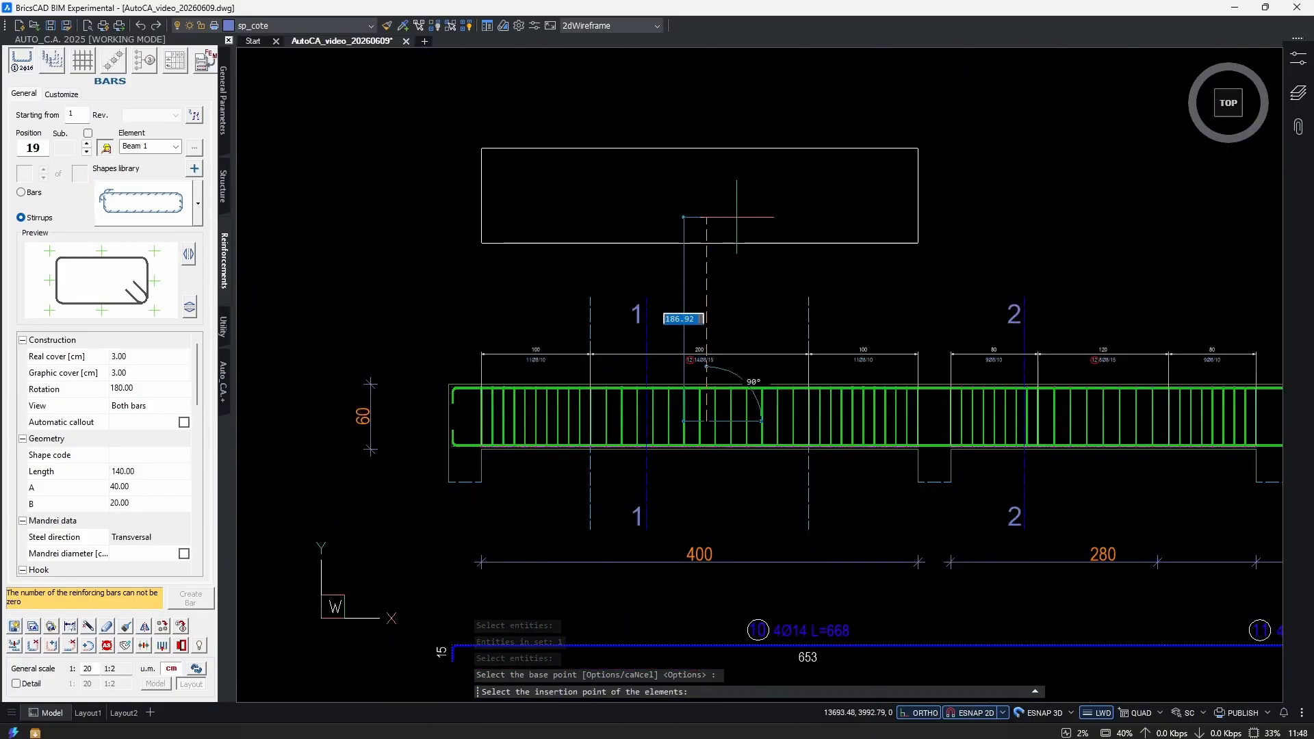
click(684, 173)
middle_drag(985, 248, 426, 311)
key(Escape)
Copy the 400 cm span's stirrup series together with its extracted stirrup to the empty area above the upper beam.
scroll(1075, 410, up, 2)
scroll(871, 439, up, 3)
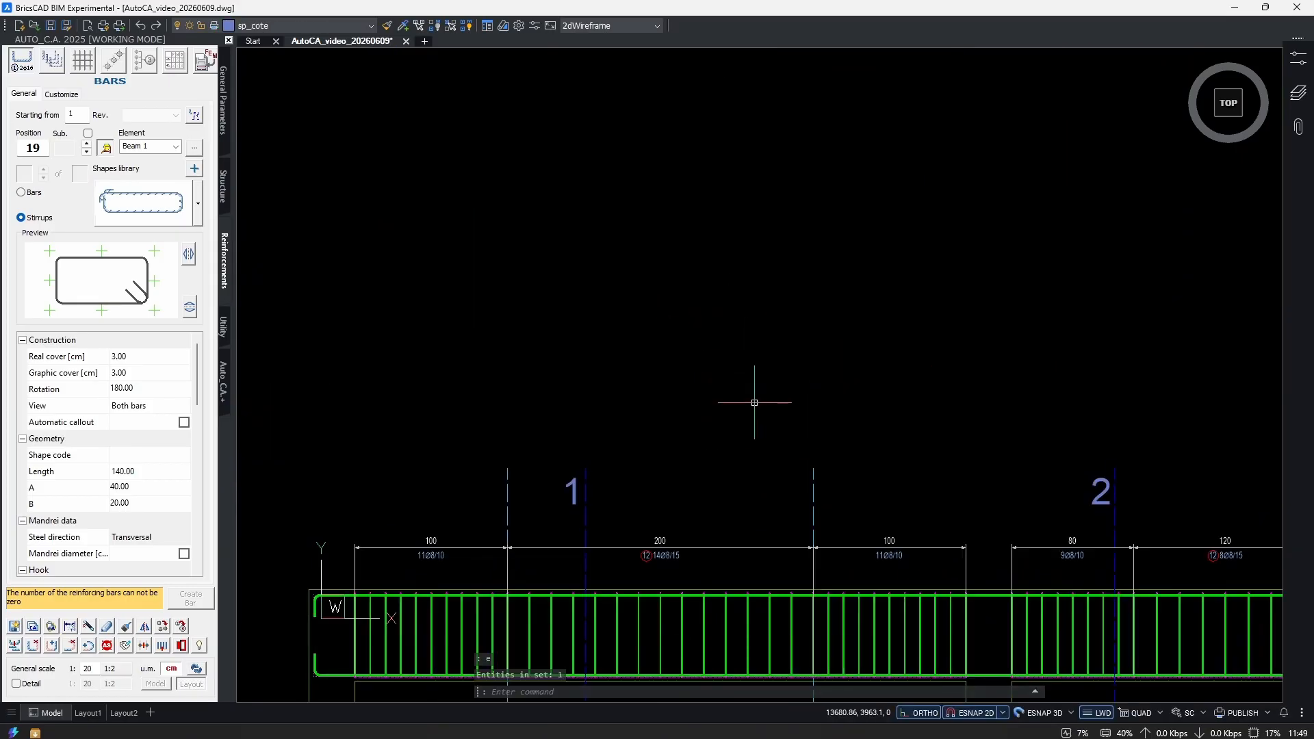
text(cop)
key(Return)
scroll(703, 627, up, 5)
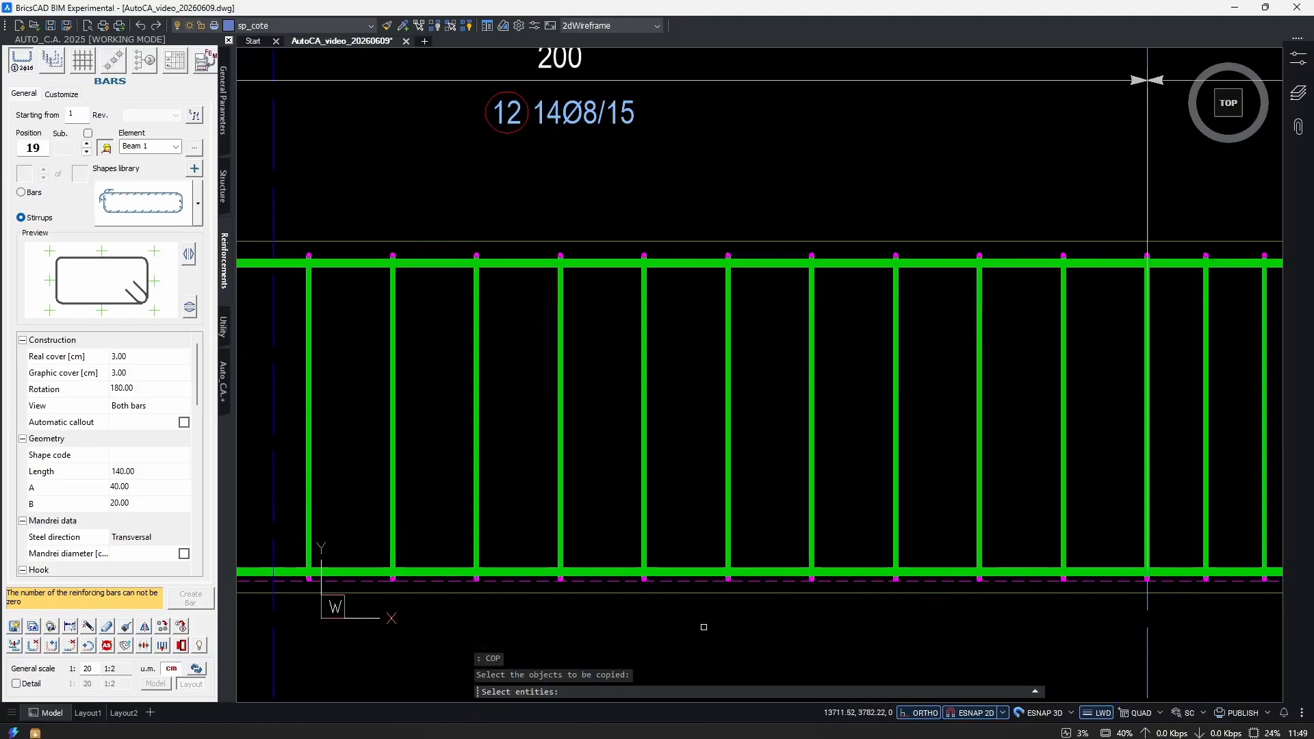
click(702, 584)
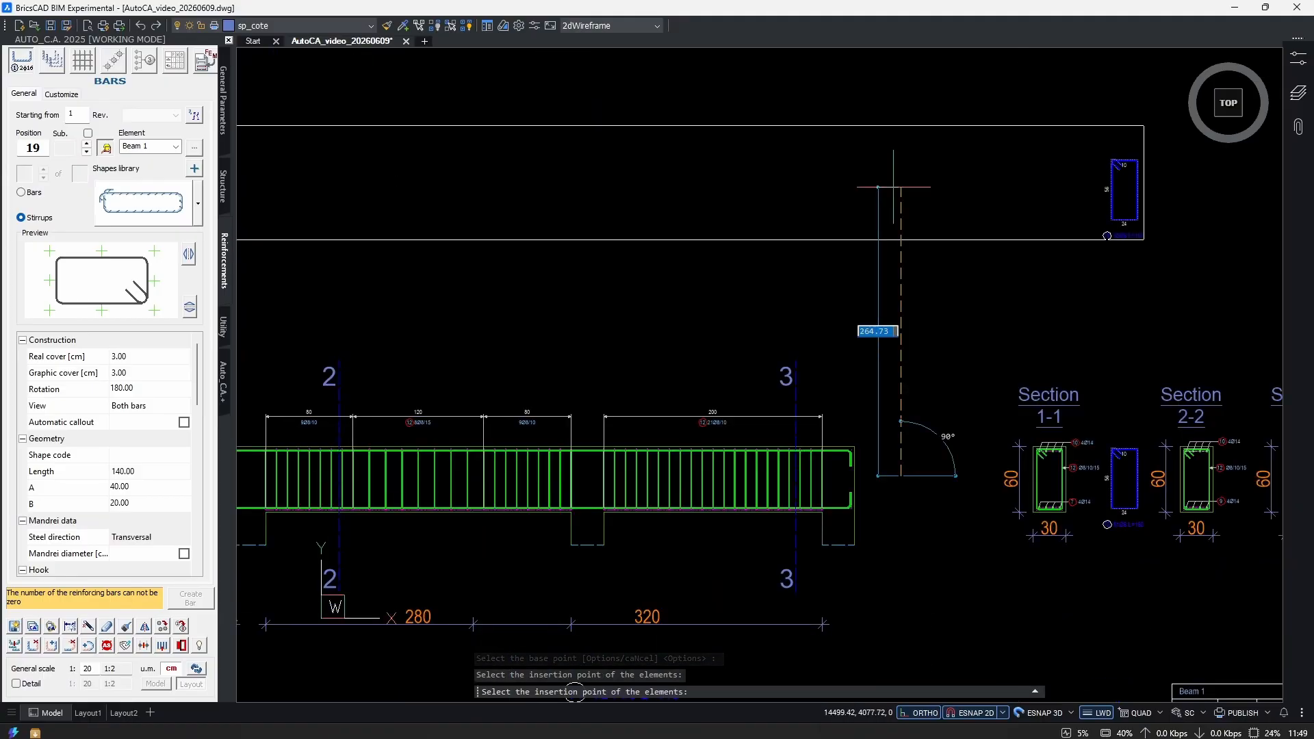
click(893, 186)
scroll(924, 285, up, 5)
key(Escape)
Inspect the copied stirrup series and open its extracted stirrup to examine the link between them.
scroll(842, 344, up, 2)
scroll(842, 345, down, 6)
middle_drag(461, 364, 1097, 416)
middle_drag(452, 402, 778, 441)
scroll(712, 414, up, 3)
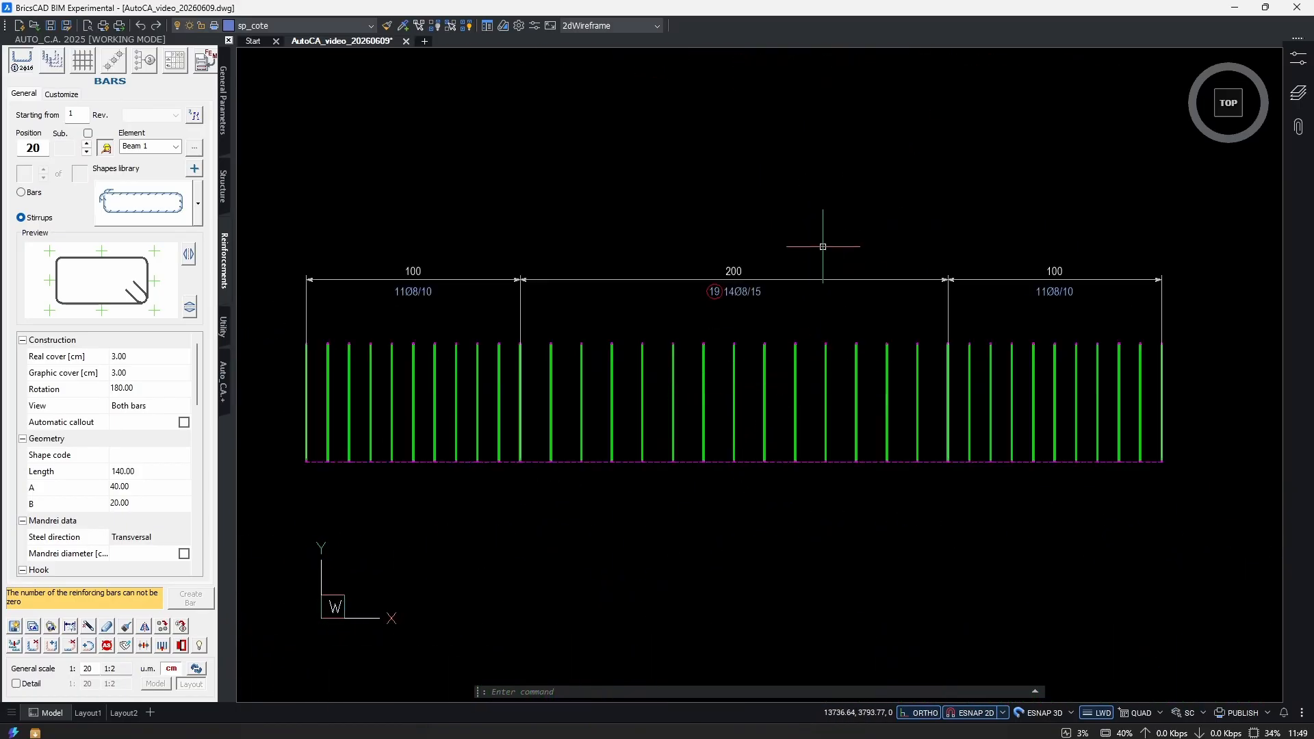
scroll(995, 440, down, 1)
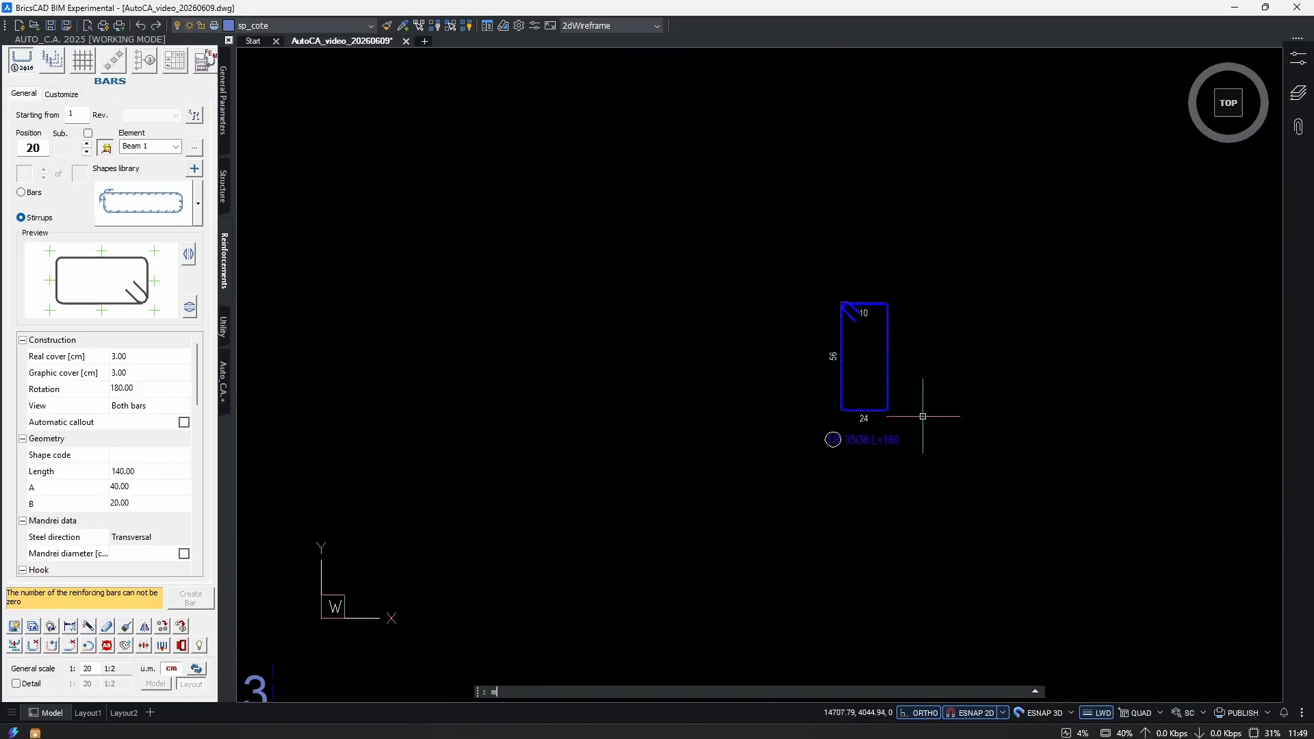
text(md)
key(Return)
click(921, 366)
click(886, 384)
key(Return)
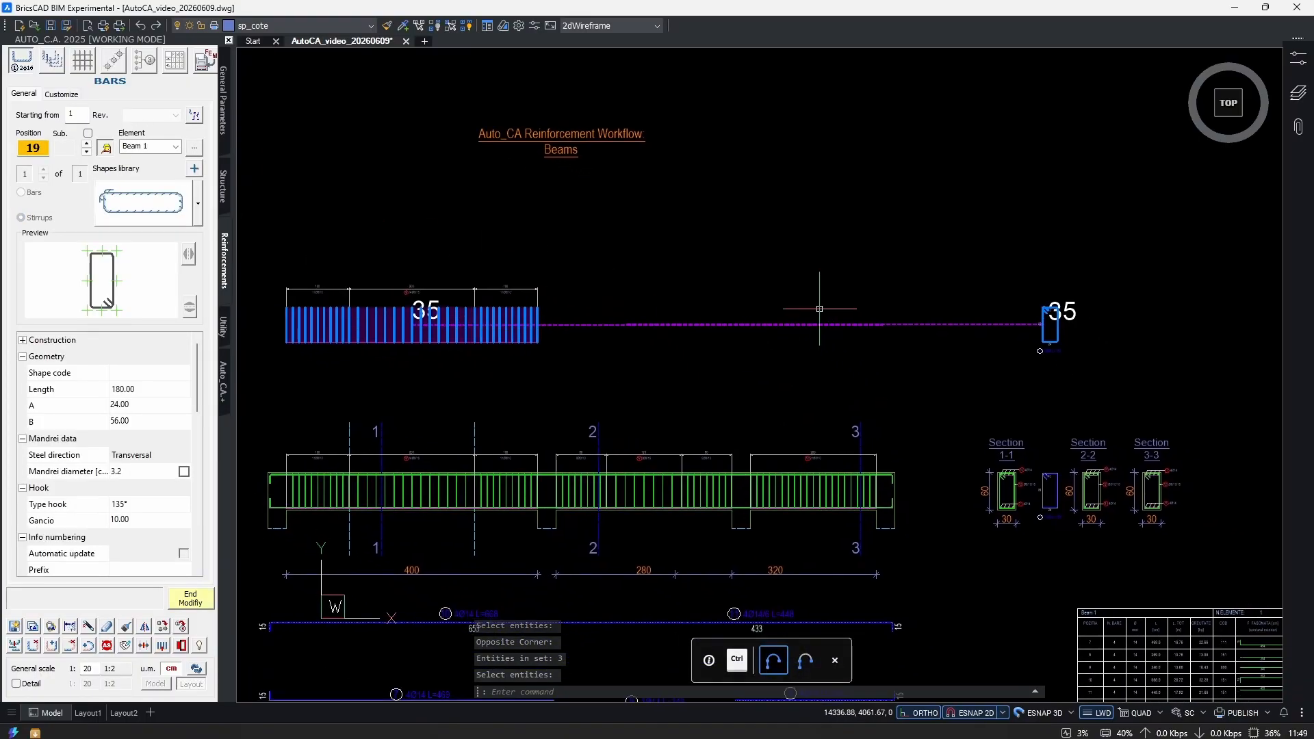
scroll(486, 391, up, 3)
scroll(418, 381, down, 3)
scroll(719, 376, up, 6)
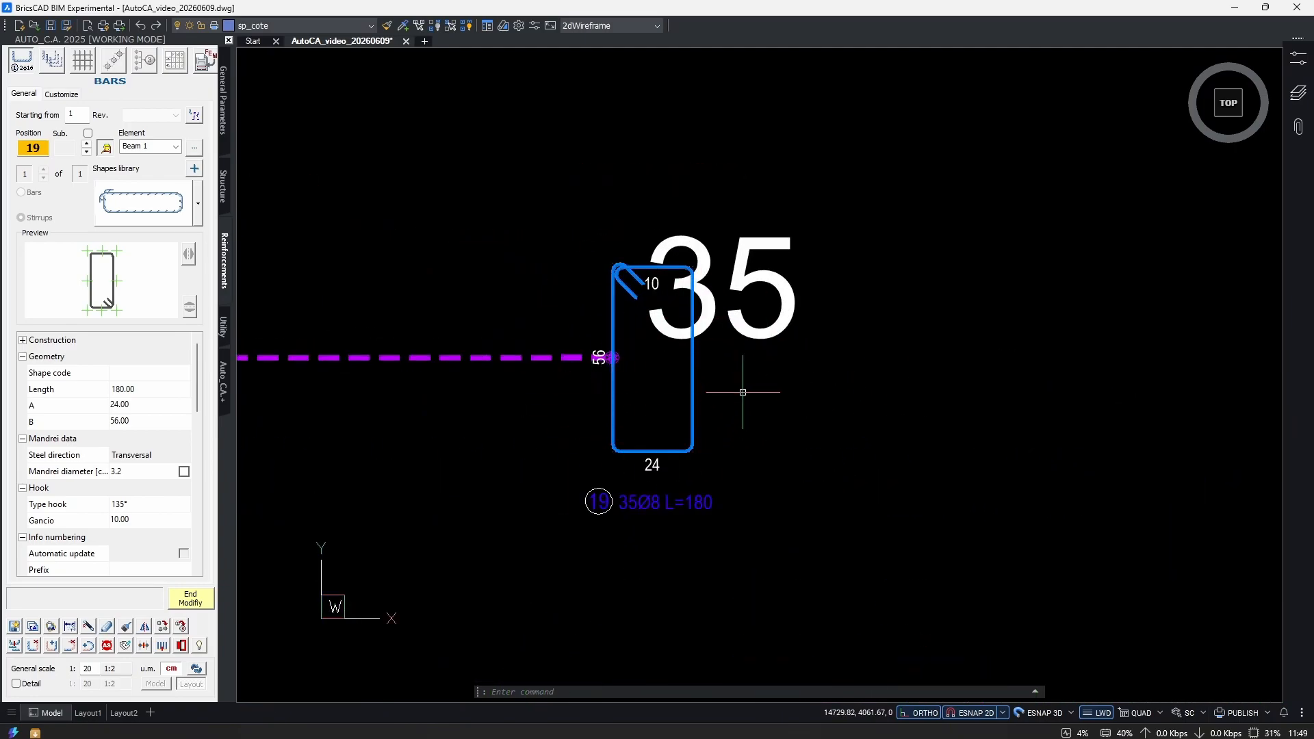
key(Escape)
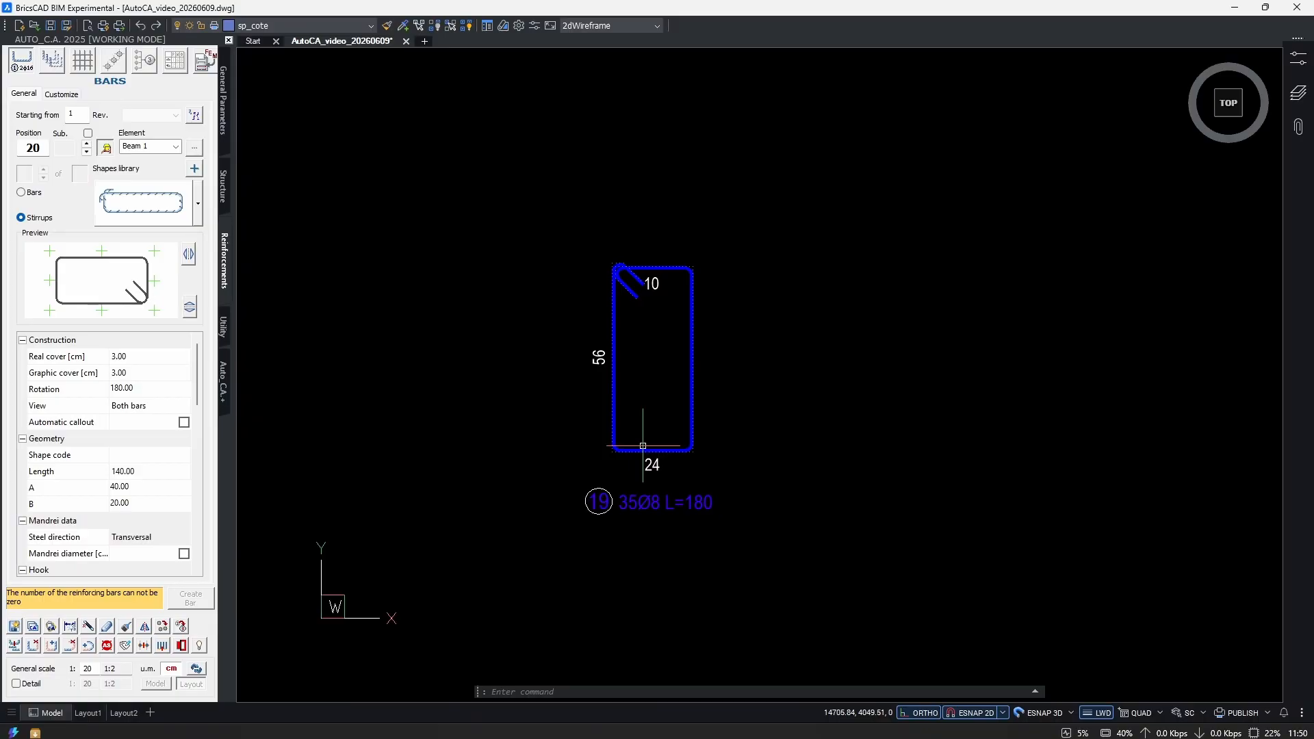
Erase the copied extracted stirrup above the beam, agreeing to delete its linked stirrups too.
text(e)
key(Return)
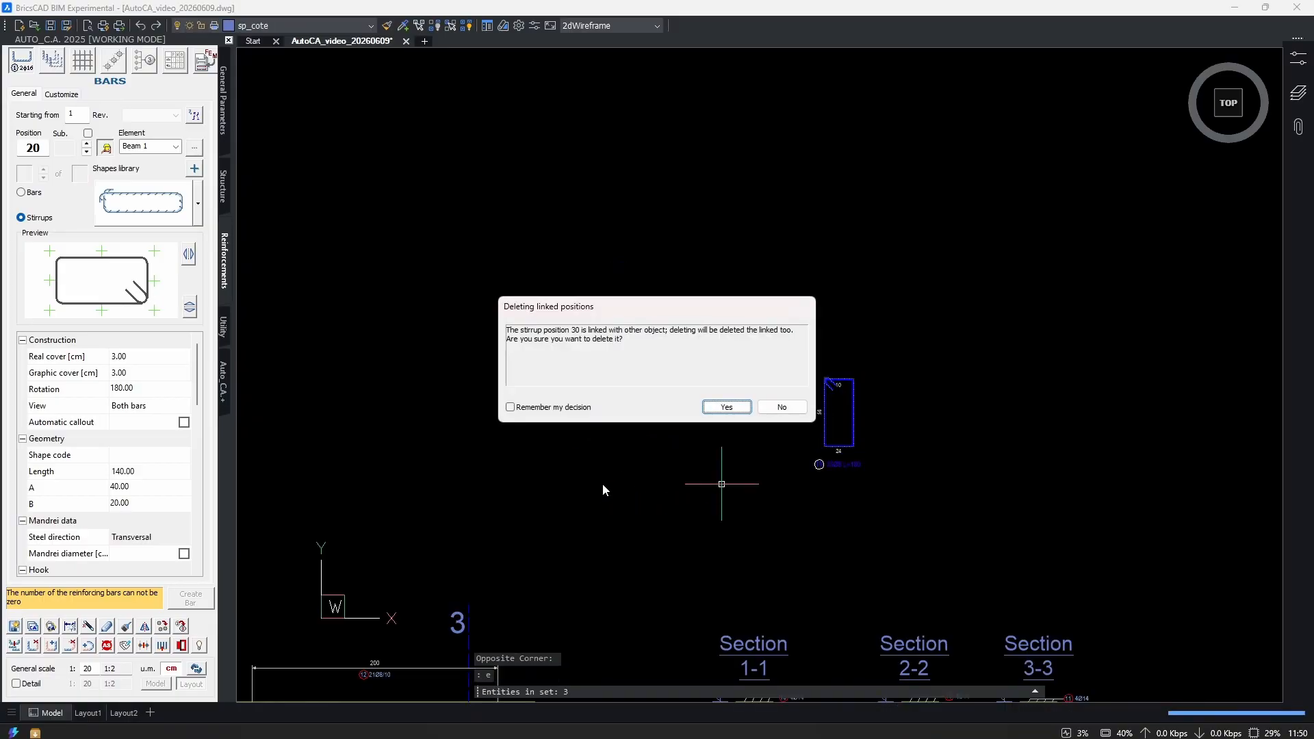
click(726, 408)
middle_drag(962, 451, 948, 429)
scroll(870, 315, up, 2)
mouse_move(944, 300)
middle_down()
mouse_move(1033, 420)
mouse_move(989, 410)
middle_up()
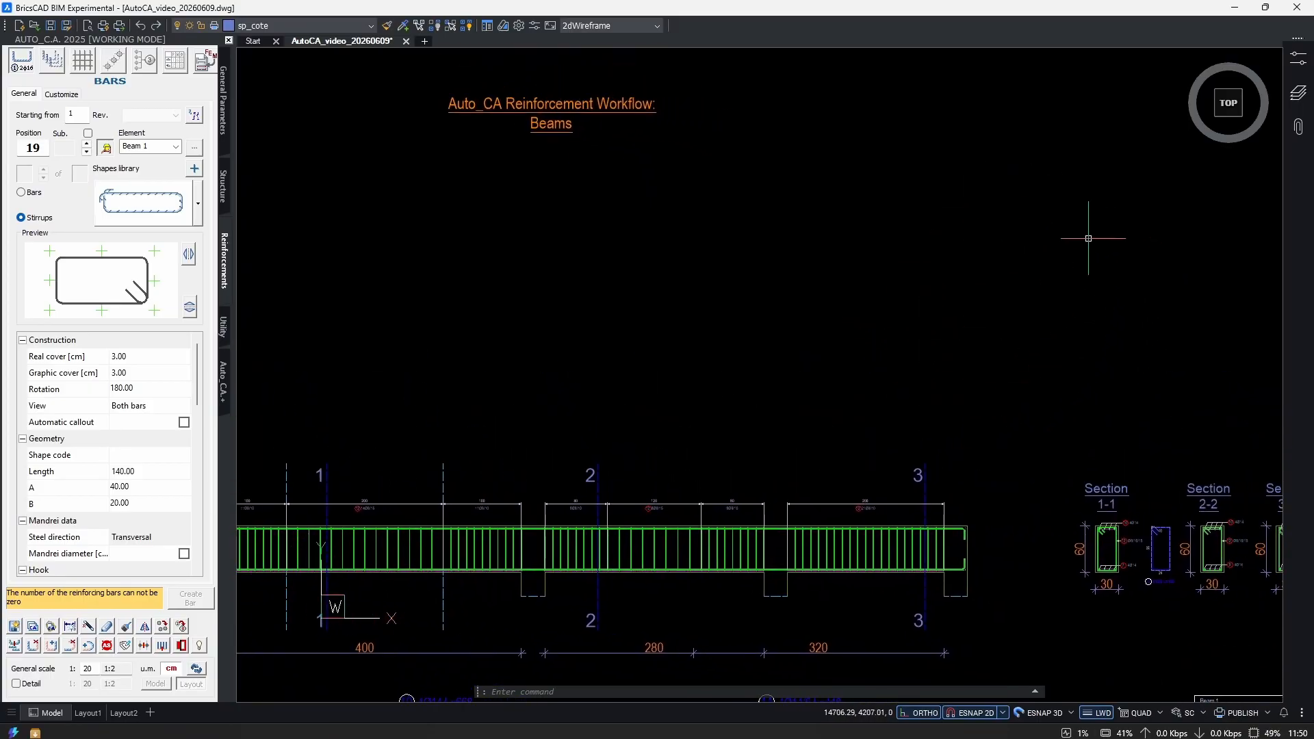
Examine the upper beam's elevation along its length, together with its extracted bars and sections.
middle_drag(590, 393, 890, 362)
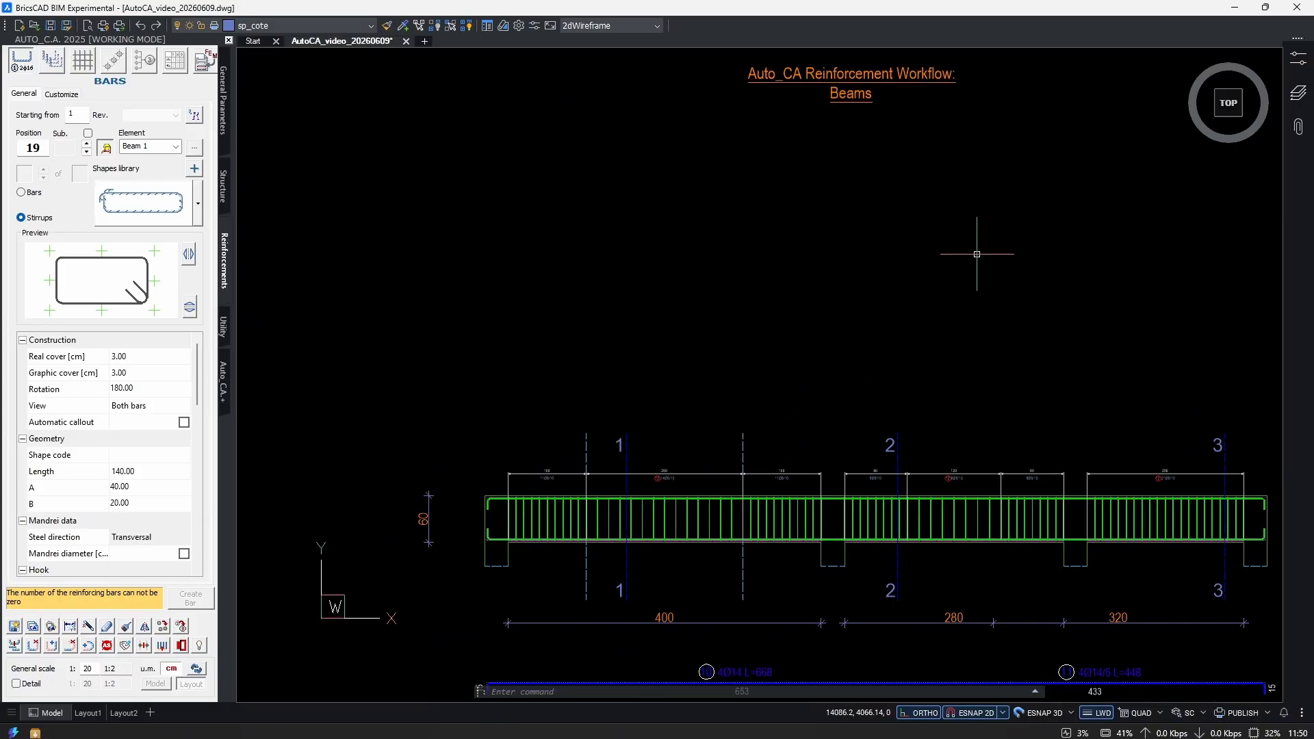
scroll(718, 472, up, 8)
scroll(697, 541, down, 2)
scroll(697, 542, down, 3)
click(1050, 440)
scroll(794, 442, down, 3)
key(Escape)
middle_drag(794, 441, 1095, 441)
scroll(728, 471, up, 2)
scroll(684, 493, down, 6)
middle_drag(758, 521, 760, 461)
scroll(620, 457, up, 3)
mouse_move(957, 566)
middle_down()
mouse_move(873, 491)
mouse_move(822, 471)
mouse_move(860, 455)
middle_up()
scroll(821, 471, down, 3)
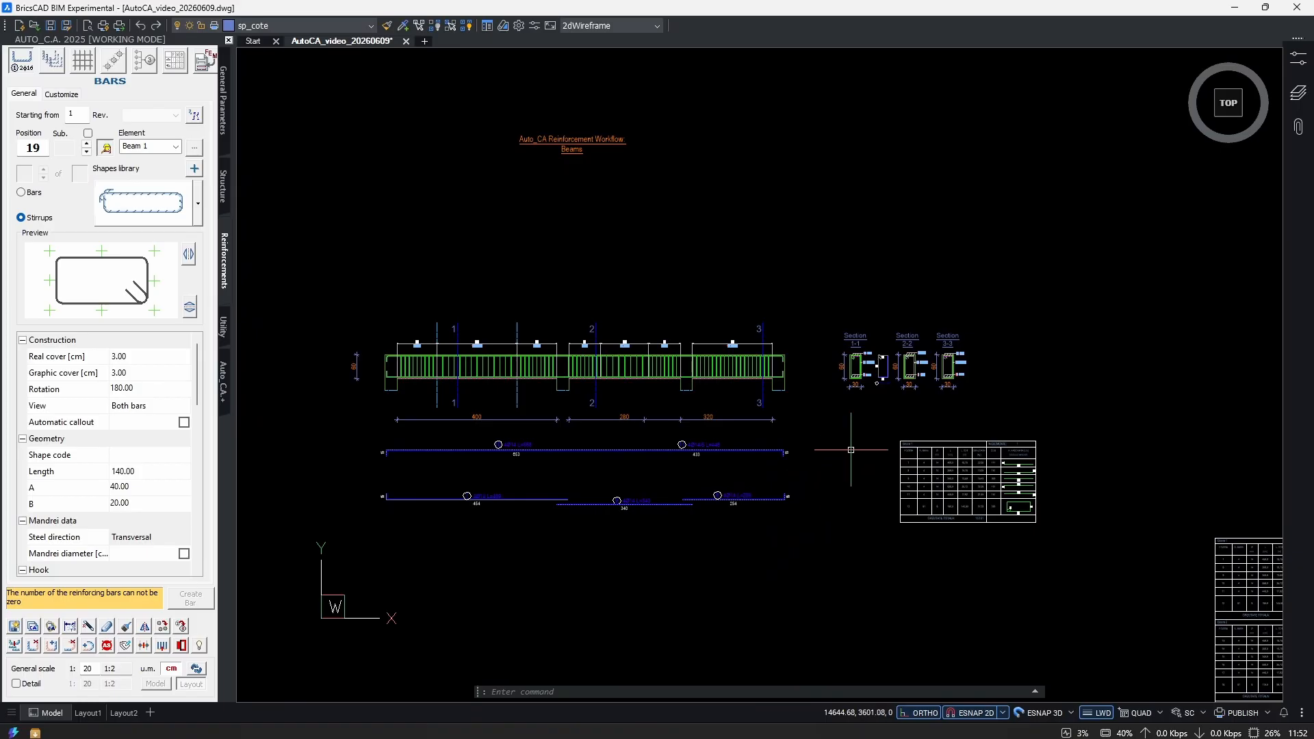
Copy the lower beam's elevation, sections and extracted bars straight down into the empty area beneath it.
scroll(760, 254, down, 3)
scroll(753, 445, up, 3)
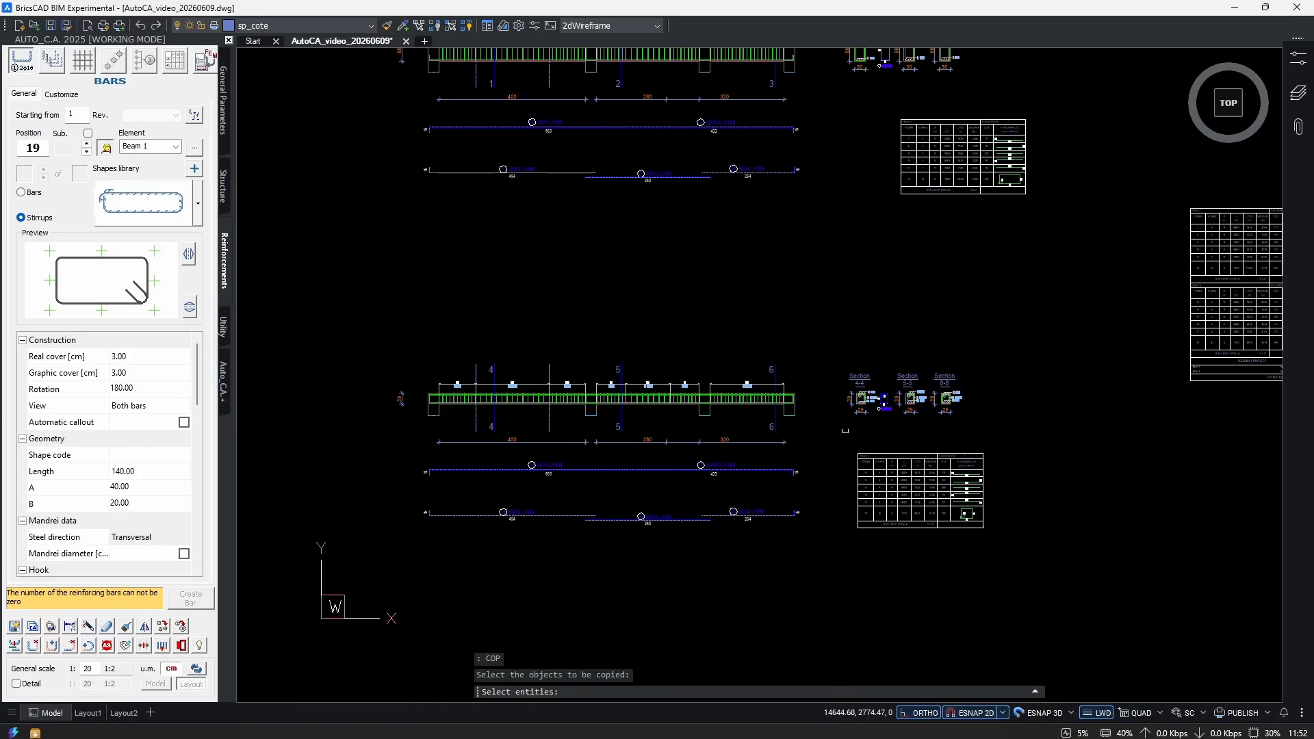
click(839, 363)
click(972, 424)
click(827, 351)
click(397, 563)
scroll(810, 518, down, 1)
middle_drag(809, 518, 784, 246)
key(Return)
click(789, 195)
click(746, 453)
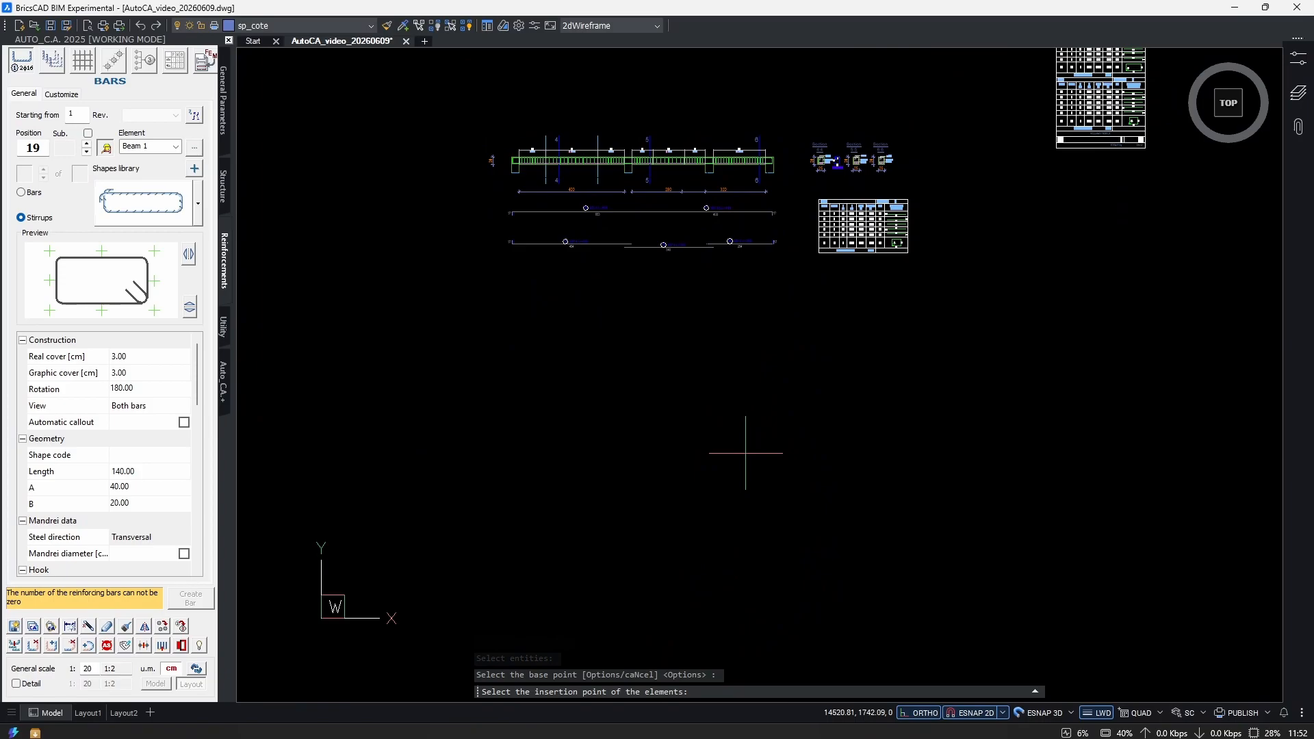
Erase sections 5-5 and 6-6 of the newly copied beam, leaving only section 4-4.
scroll(746, 453, up, 6)
scroll(781, 267, down, 5)
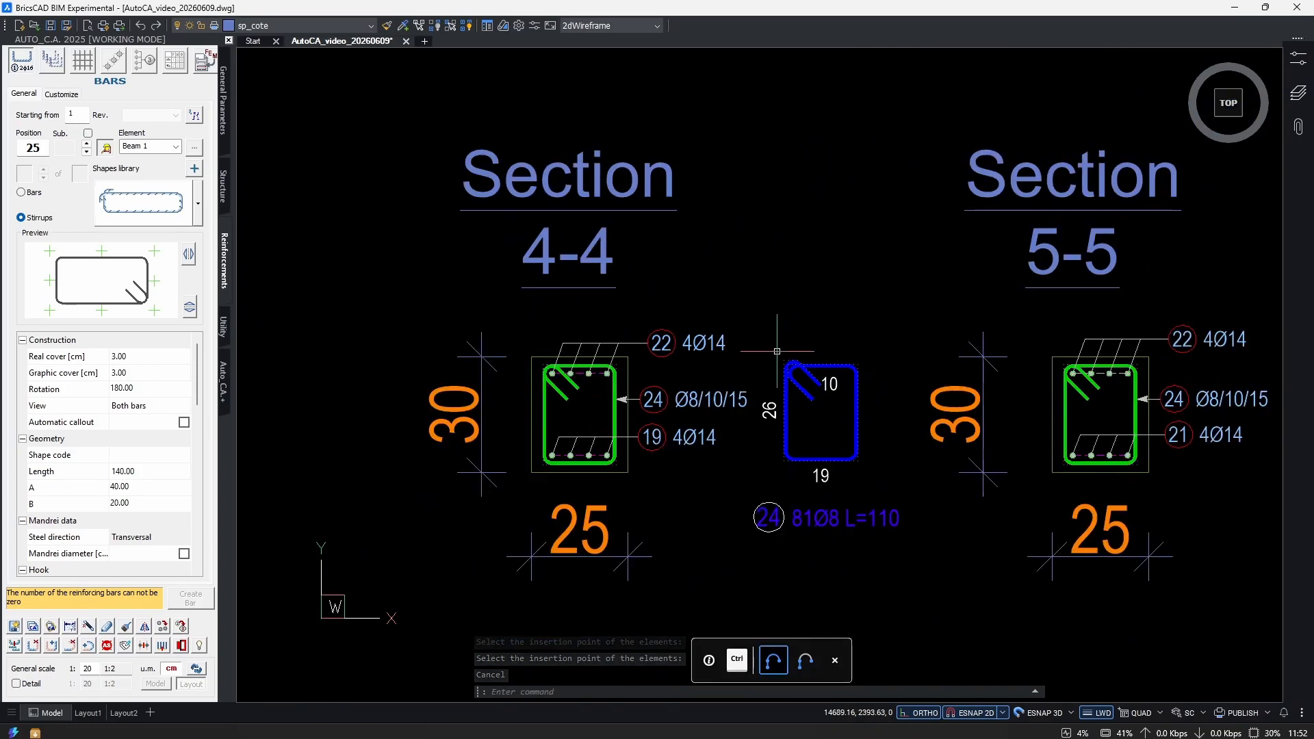
scroll(945, 422, up, 2)
scroll(992, 402, down, 2)
click(1044, 258)
click(685, 560)
key(Delete)
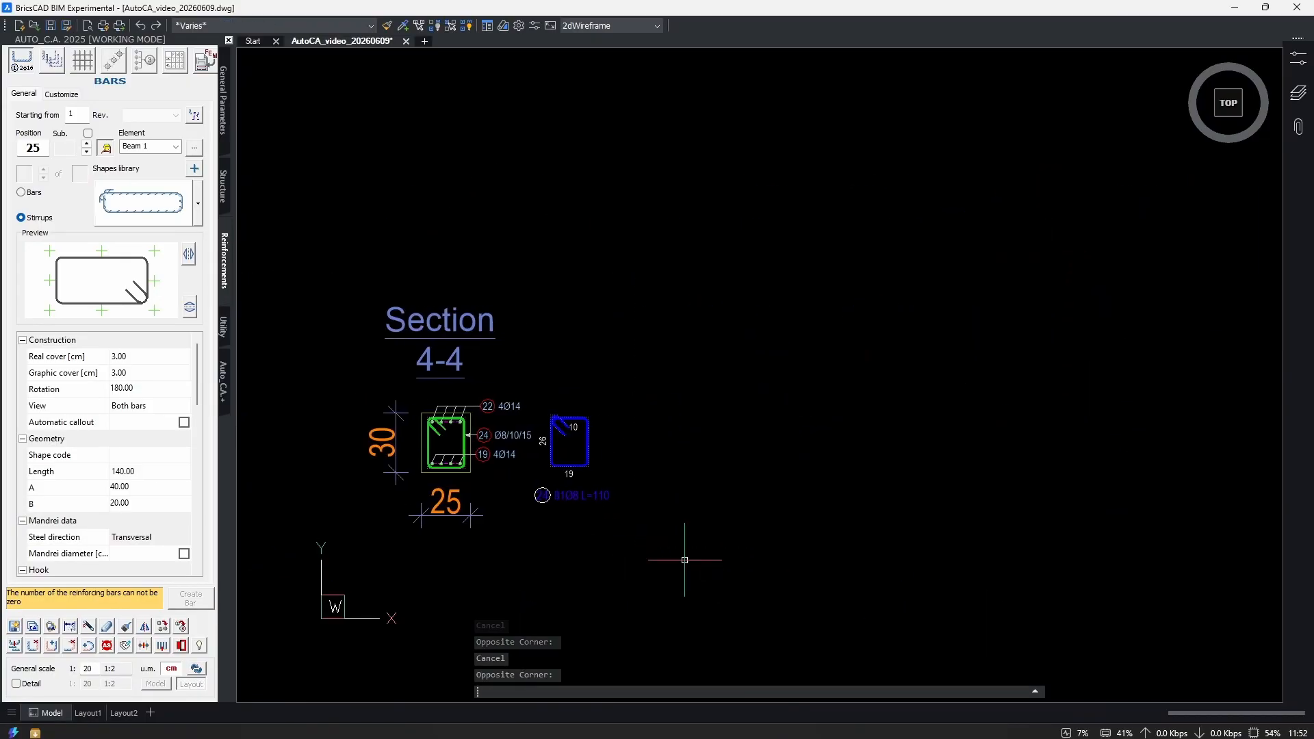
text(e)
key(Return)
scroll(607, 421, up, 2)
scroll(702, 545, down, 2)
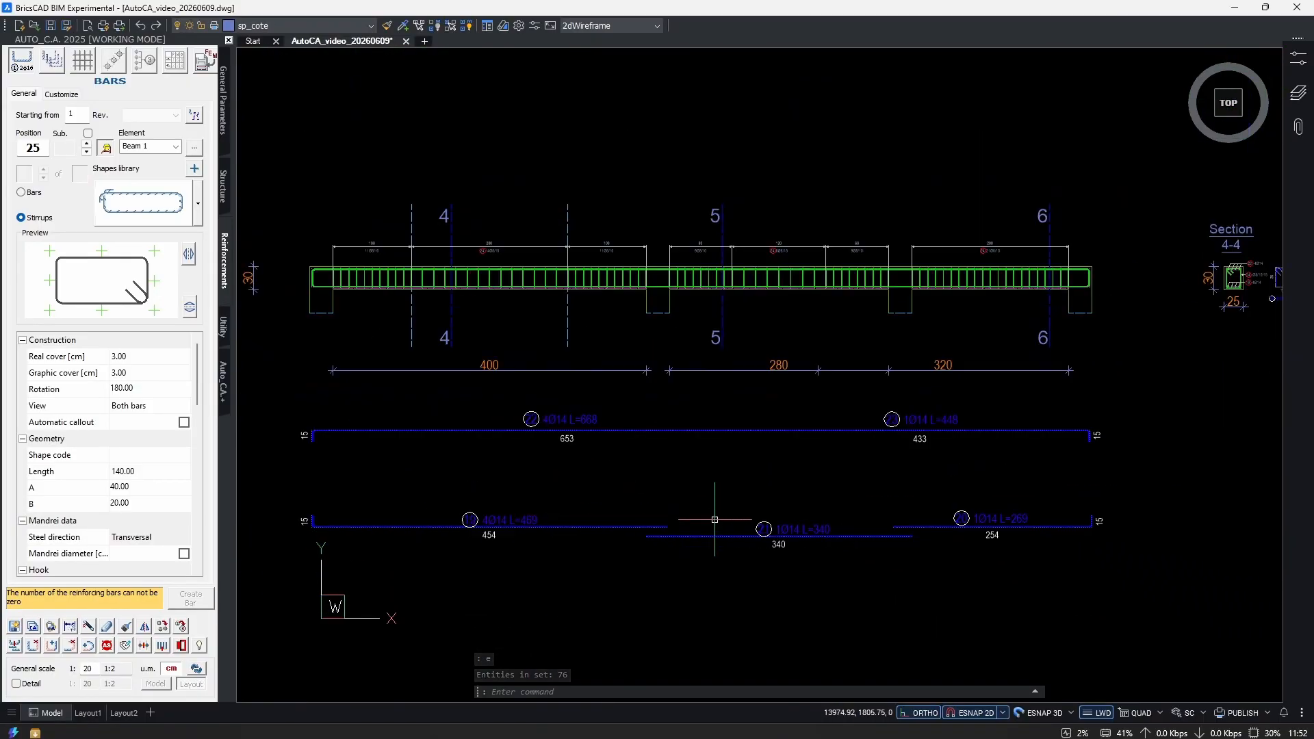
Inspect the copied beam's extracted bars at positions 20, 21 and 23 by selecting them.
scroll(990, 568, up, 2)
middle_drag(990, 569, 836, 493)
click(949, 607)
click(799, 384)
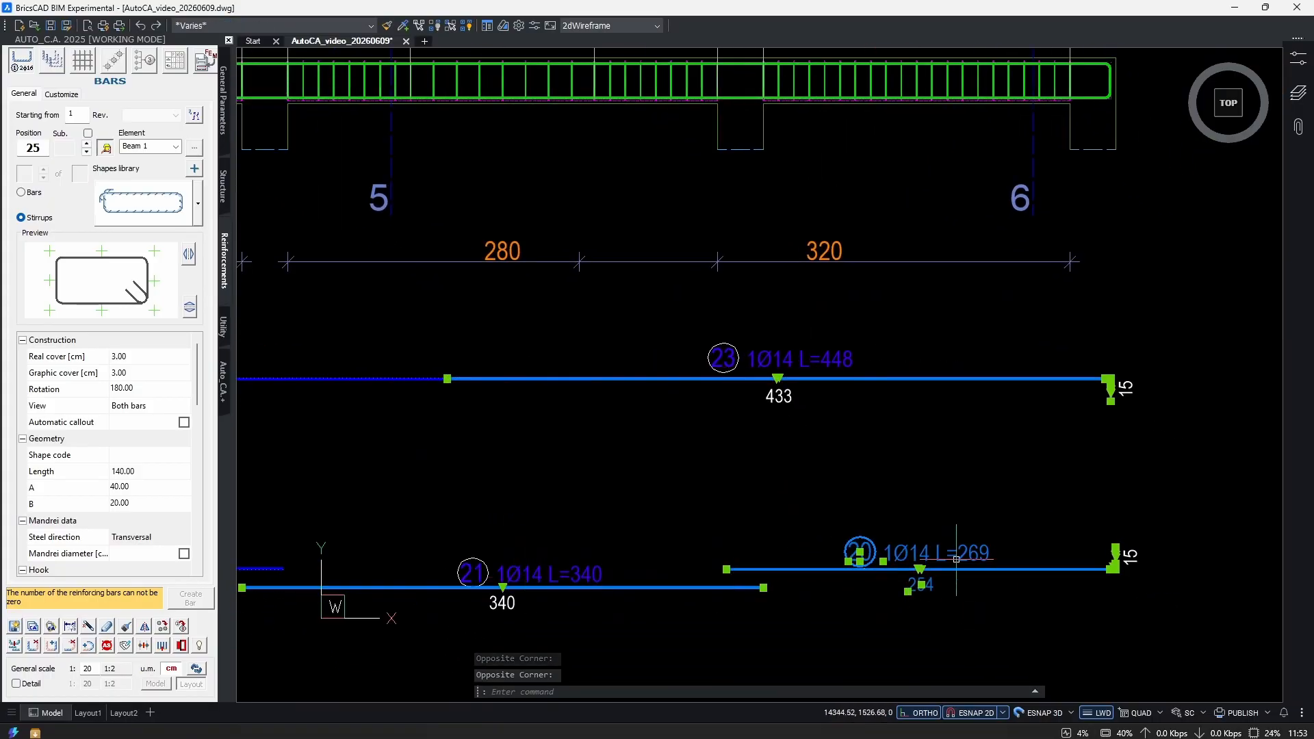
scroll(962, 558, up, 3)
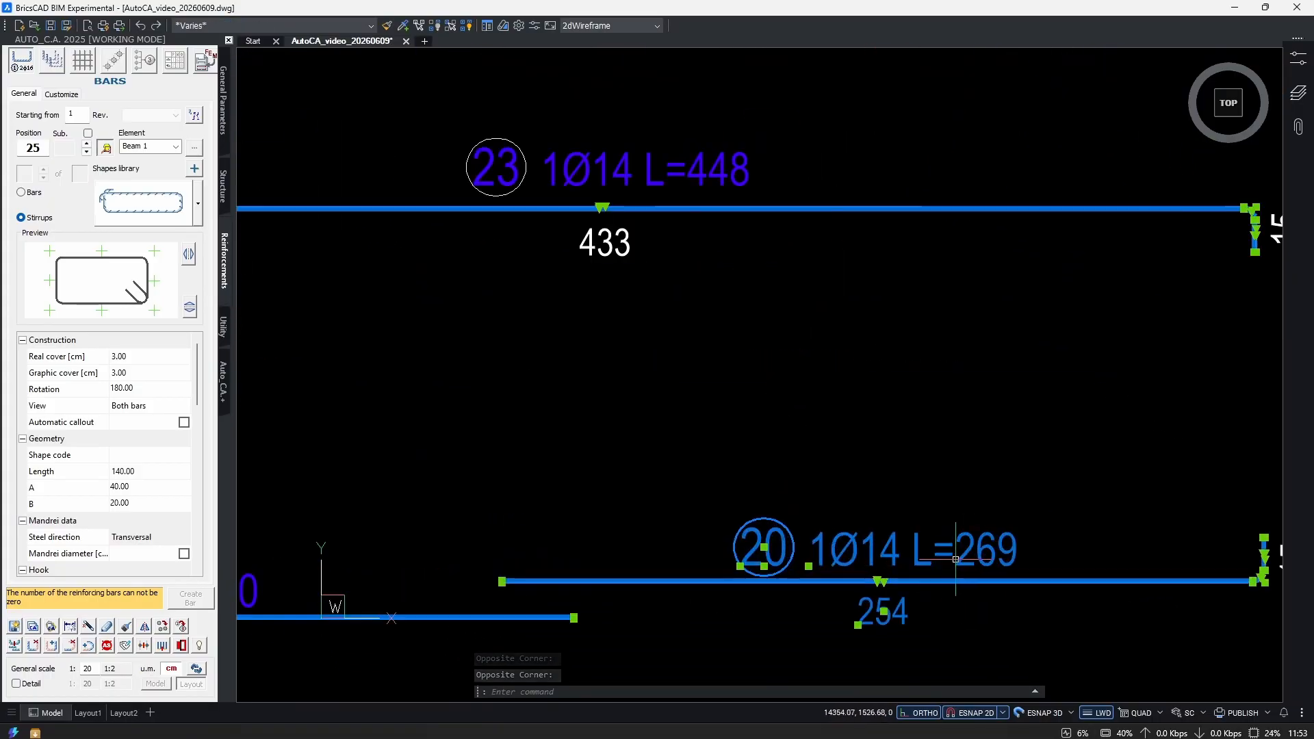
scroll(814, 579, down, 3)
key(Escape)
key(Escape)
click(821, 606)
click(766, 380)
click(581, 560)
click(561, 619)
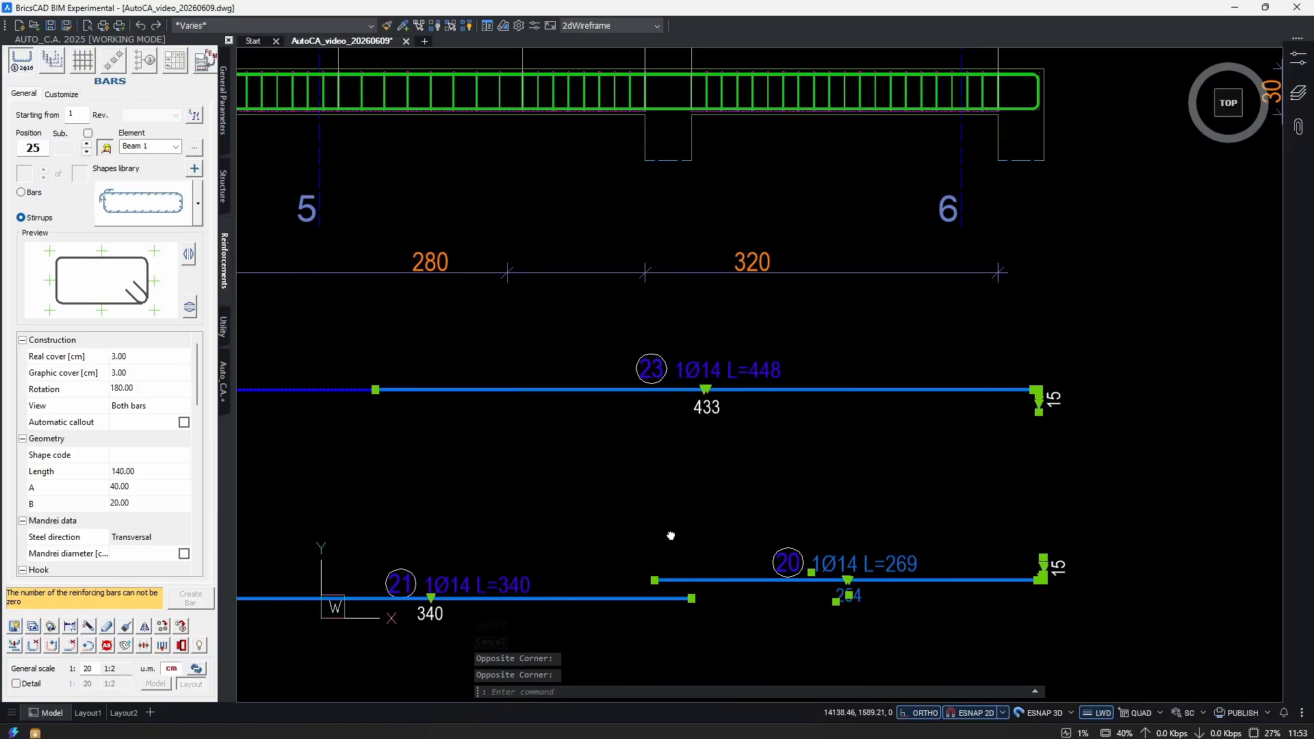
middle_drag(660, 537, 920, 519)
scroll(910, 517, down, 2)
key(Escape)
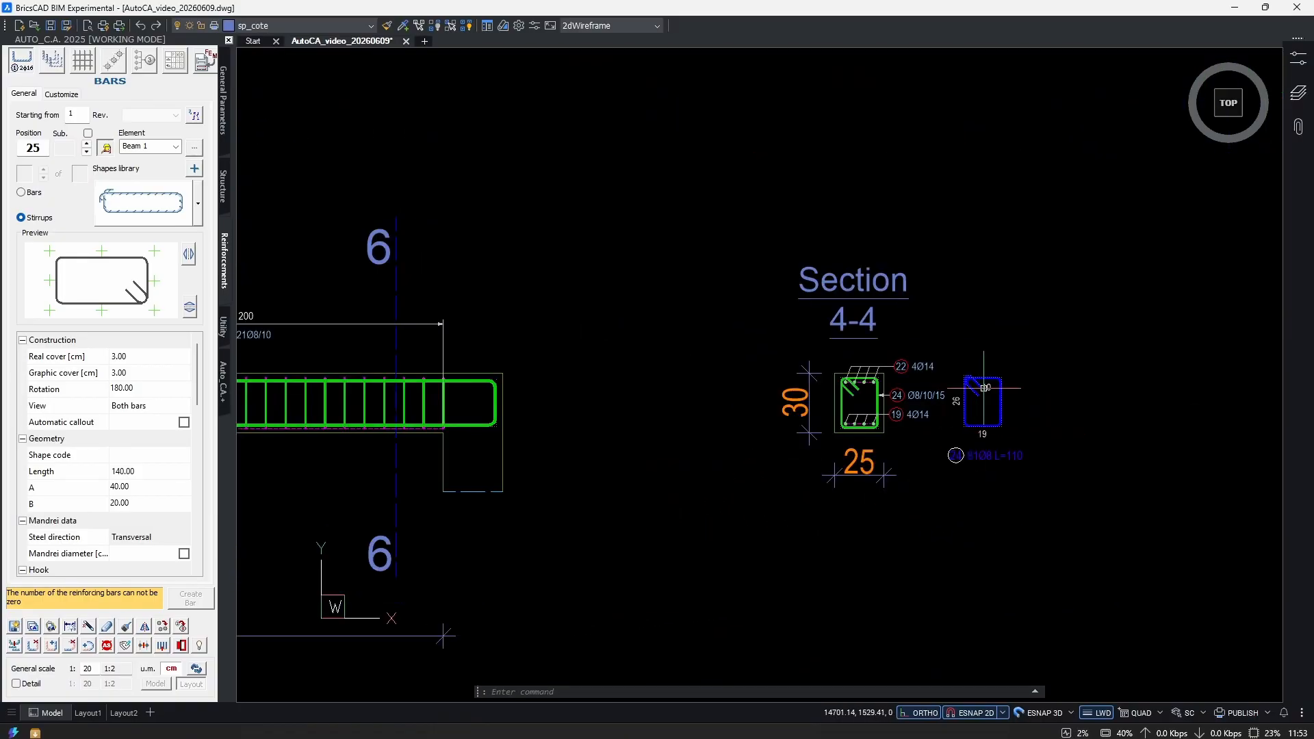
Open the bottom bar row of the copied section 4-4 to inspect its link to position 19 and the extracted bars.
scroll(957, 388, up, 4)
middle_drag(759, 533, 871, 470)
text(me)
key(Return)
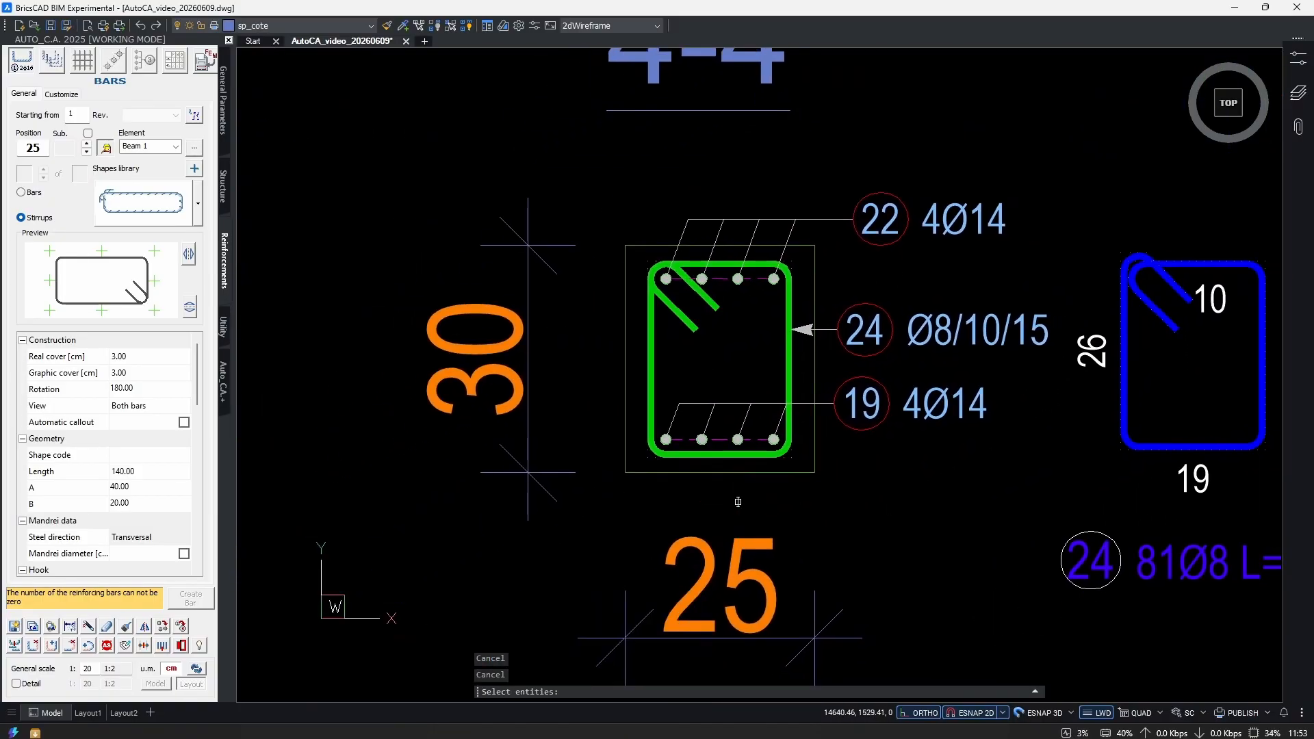
click(754, 440)
key(Return)
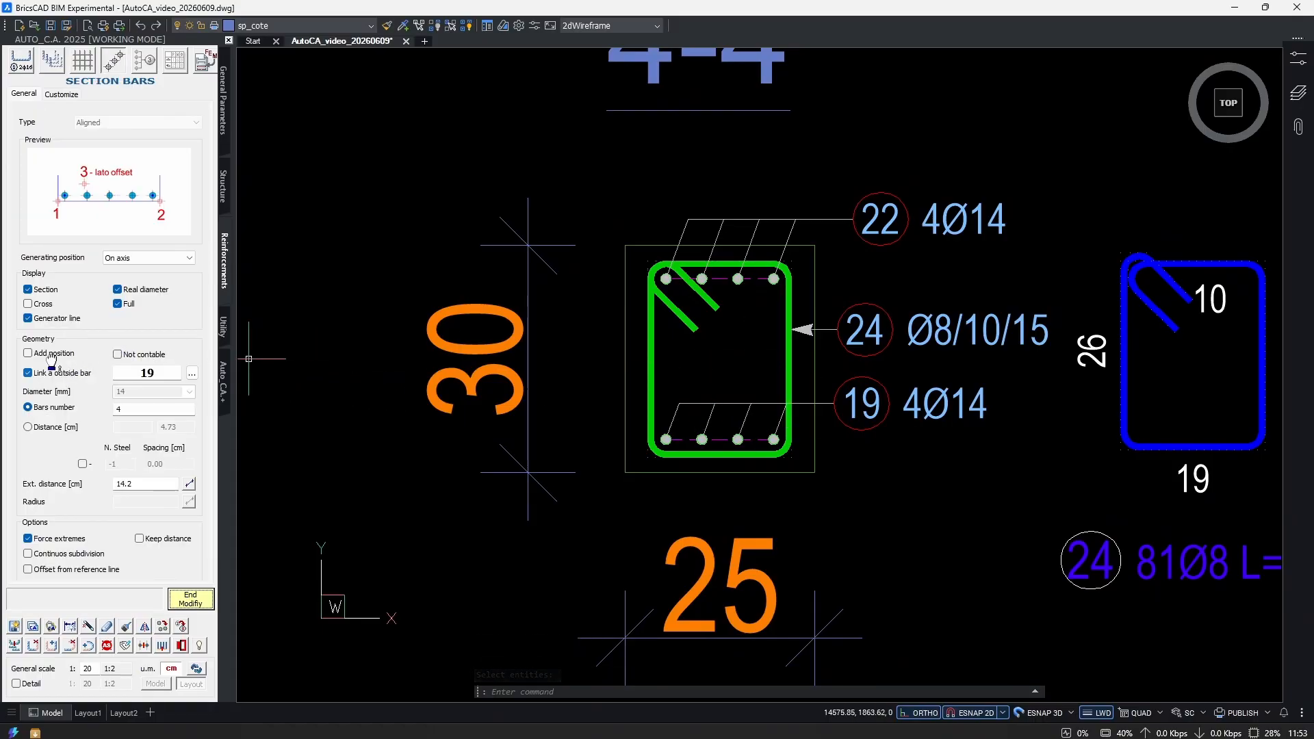
scroll(249, 358, down, 6)
scroll(768, 509, up, 5)
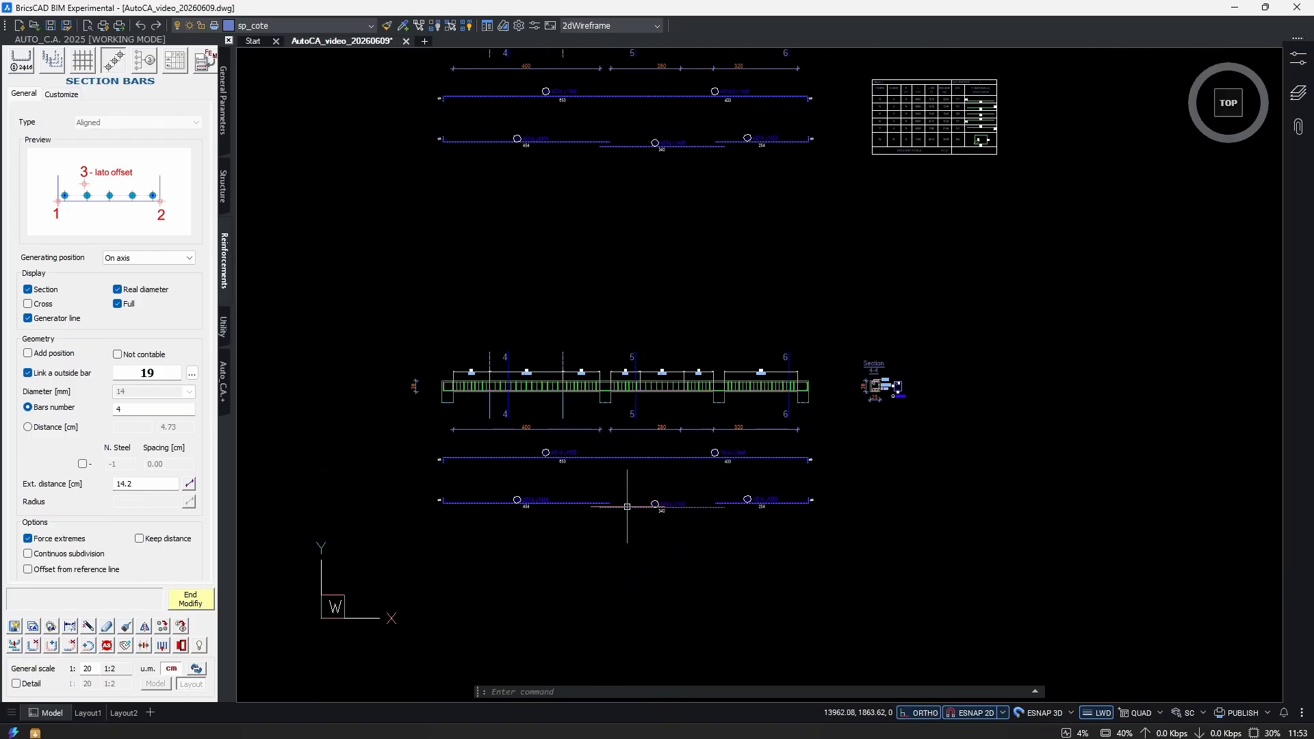
scroll(656, 501, down, 3)
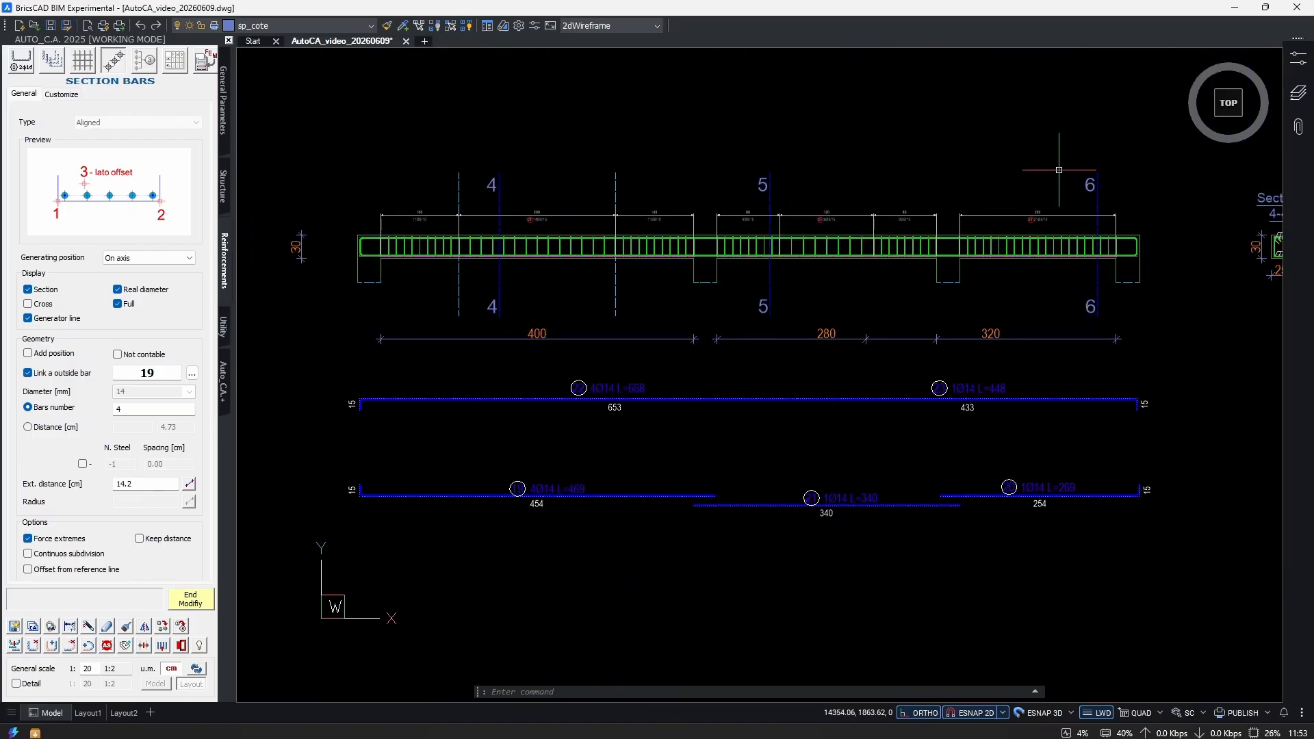
Examine the copied beam's extracted bars at positions 19 to 23 beneath the elevation.
mouse_move(918, 348)
middle_down()
mouse_move(653, 499)
mouse_move(874, 442)
middle_up()
scroll(1042, 442, up, 2)
scroll(1003, 320, down, 2)
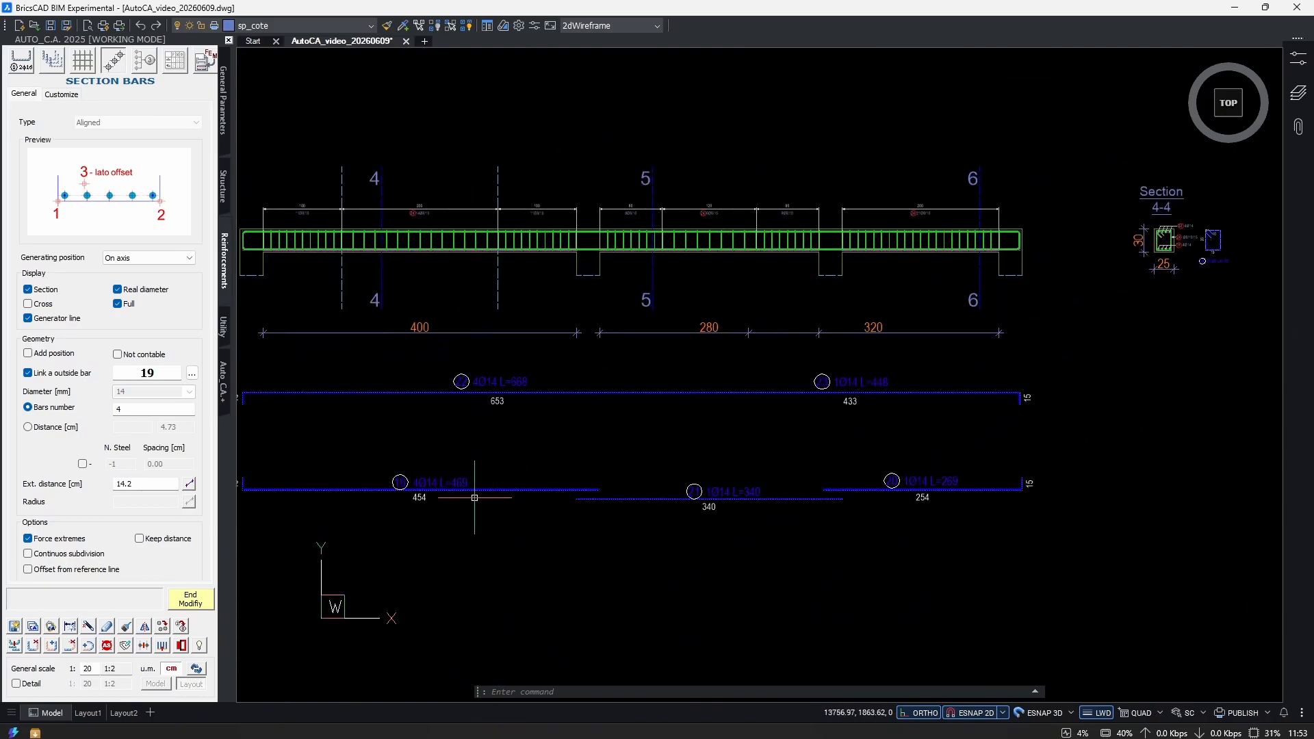
scroll(411, 514, up, 2)
middle_drag(1112, 499, 590, 553)
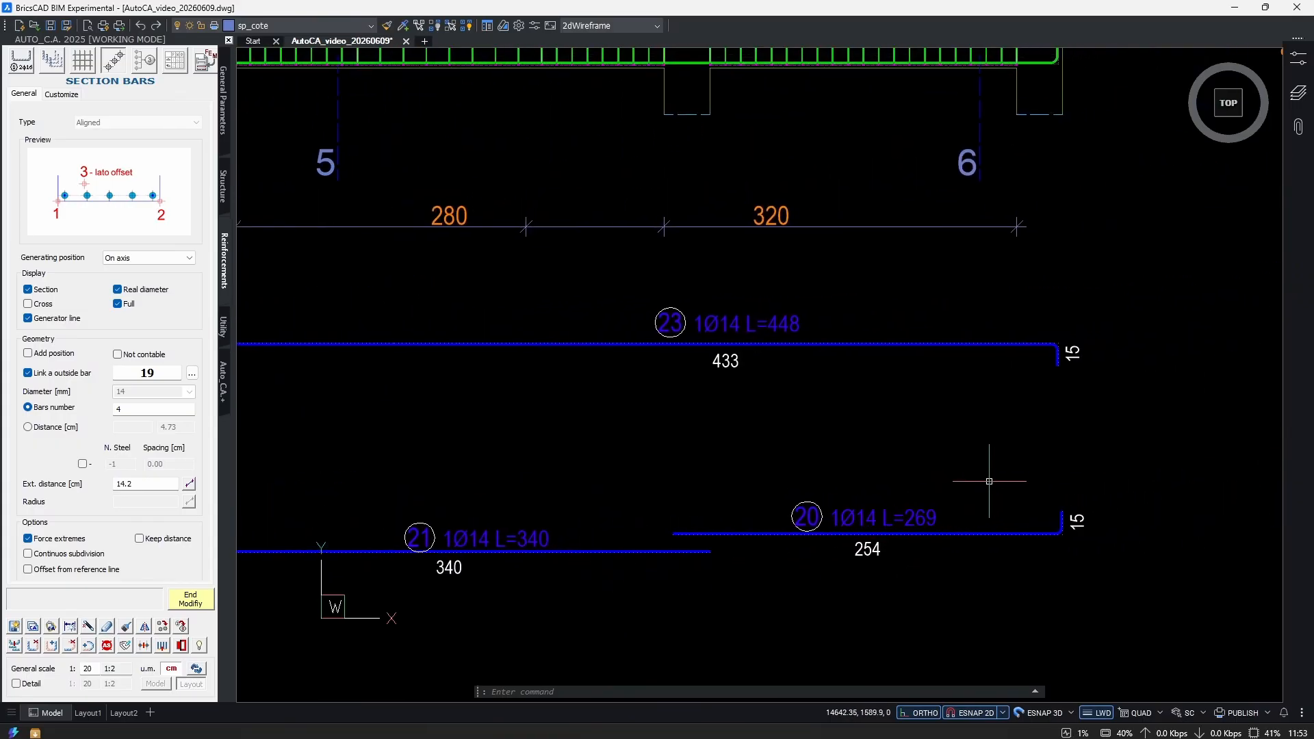
scroll(773, 520, down, 1)
middle_drag(772, 520, 1036, 551)
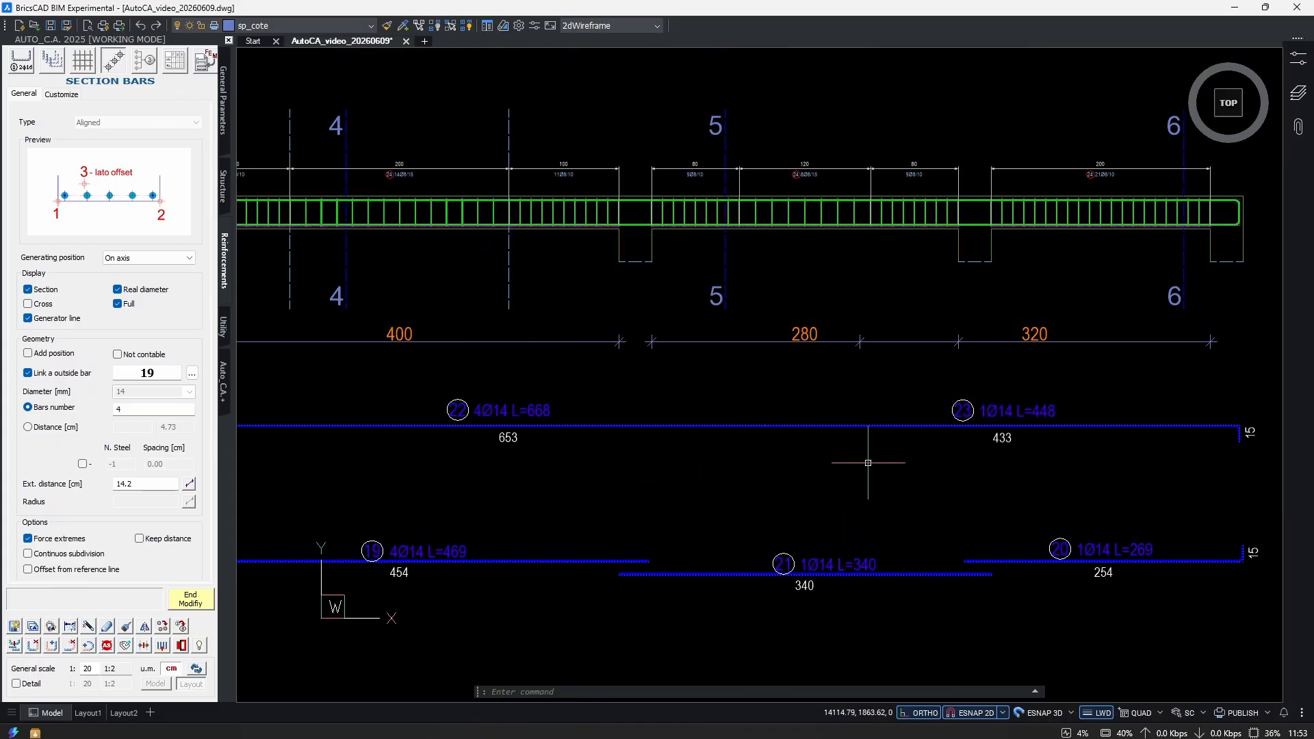
middle_drag(852, 464, 719, 454)
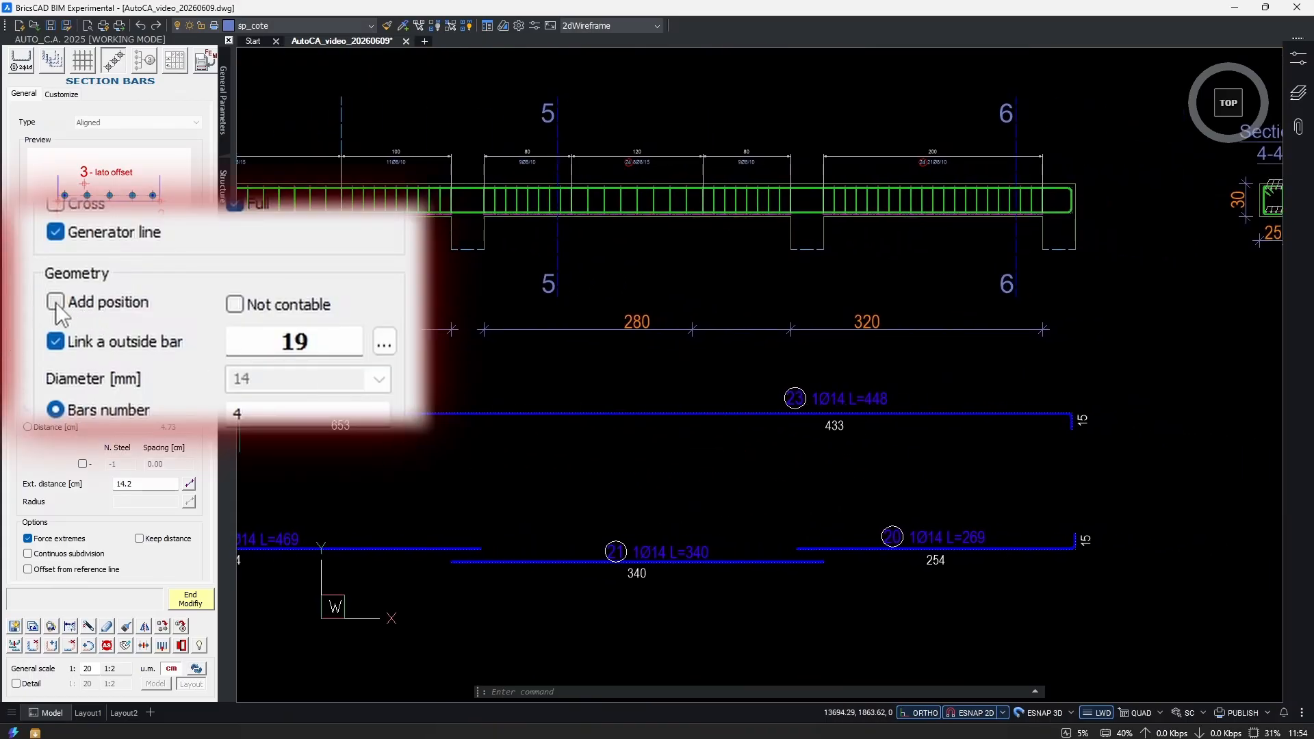
Enable Add position for section 4-4's bottom bar row and link outside bars 21 and 20 to it in addition to 19.
click(55, 304)
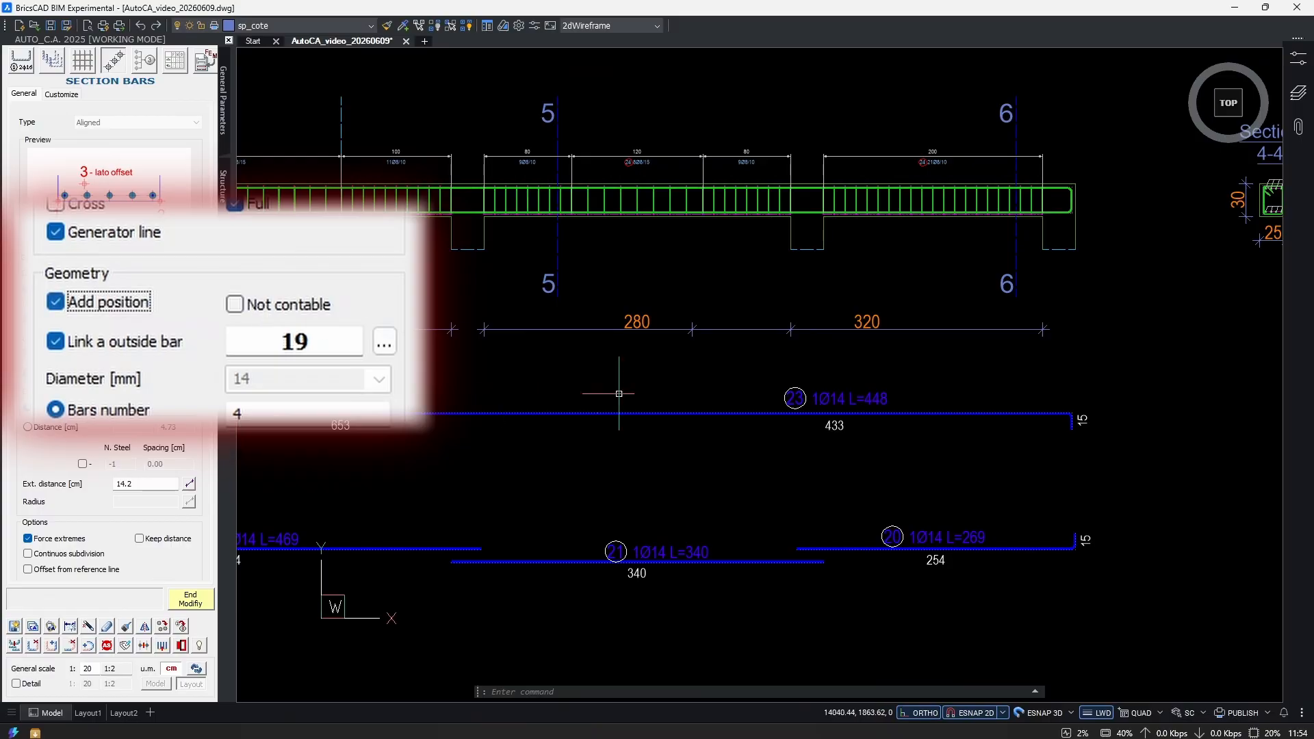
scroll(881, 411, down, 1)
middle_drag(1018, 343, 832, 472)
scroll(979, 396, up, 8)
scroll(731, 384, down, 5)
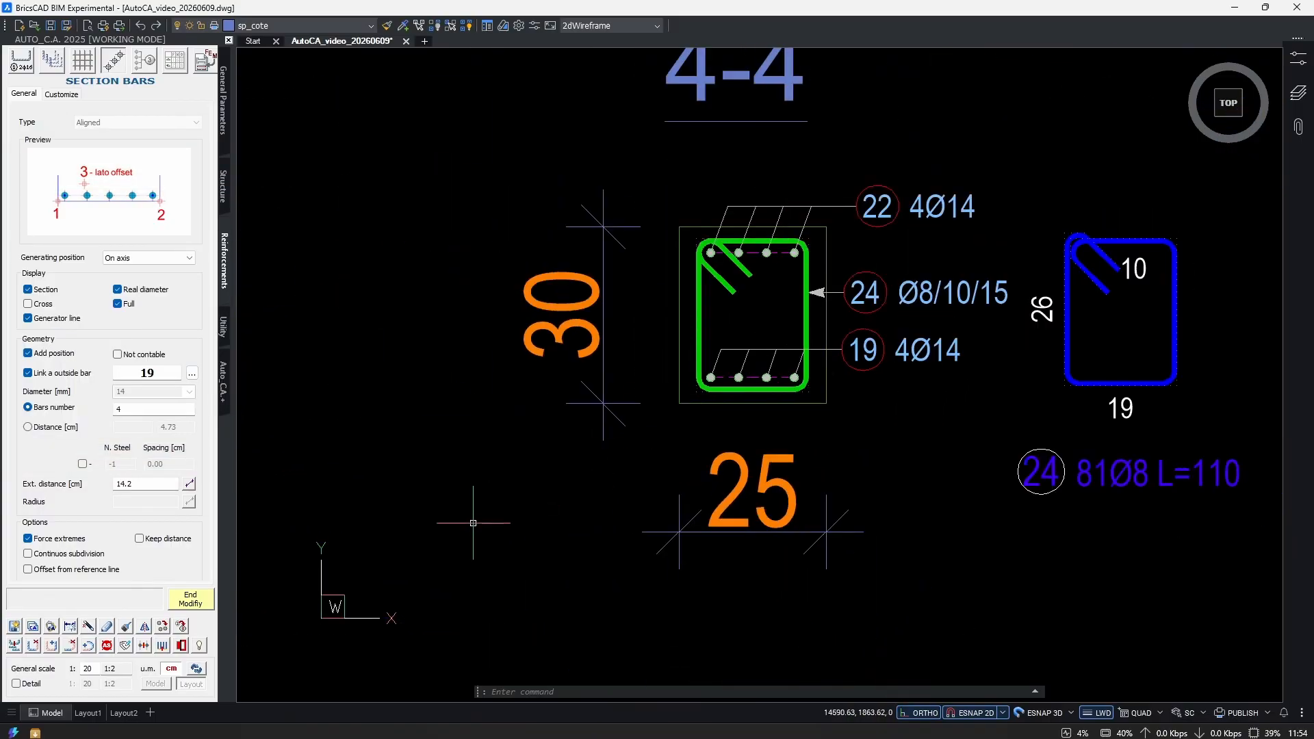
scroll(480, 435, down, 5)
middle_drag(438, 505, 808, 381)
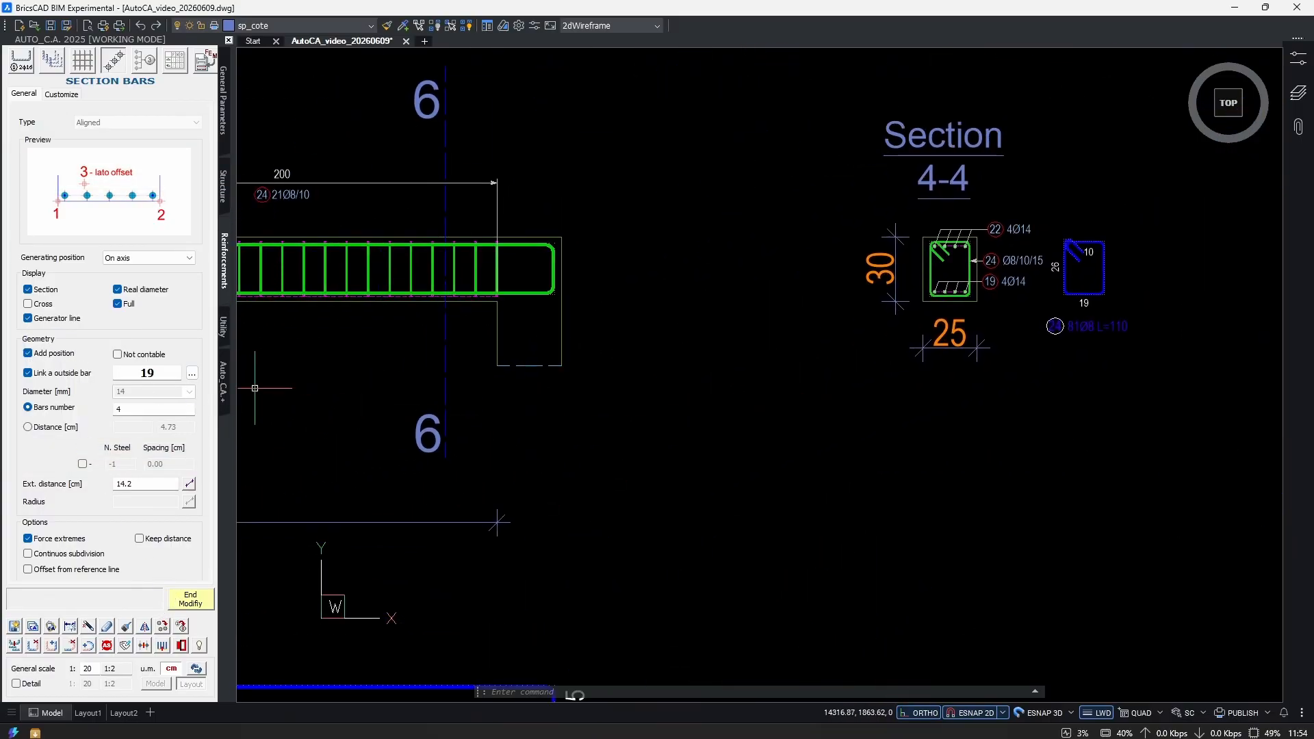
click(193, 375)
scroll(727, 411, down, 6)
middle_drag(560, 511, 919, 431)
scroll(942, 456, up, 5)
click(821, 489)
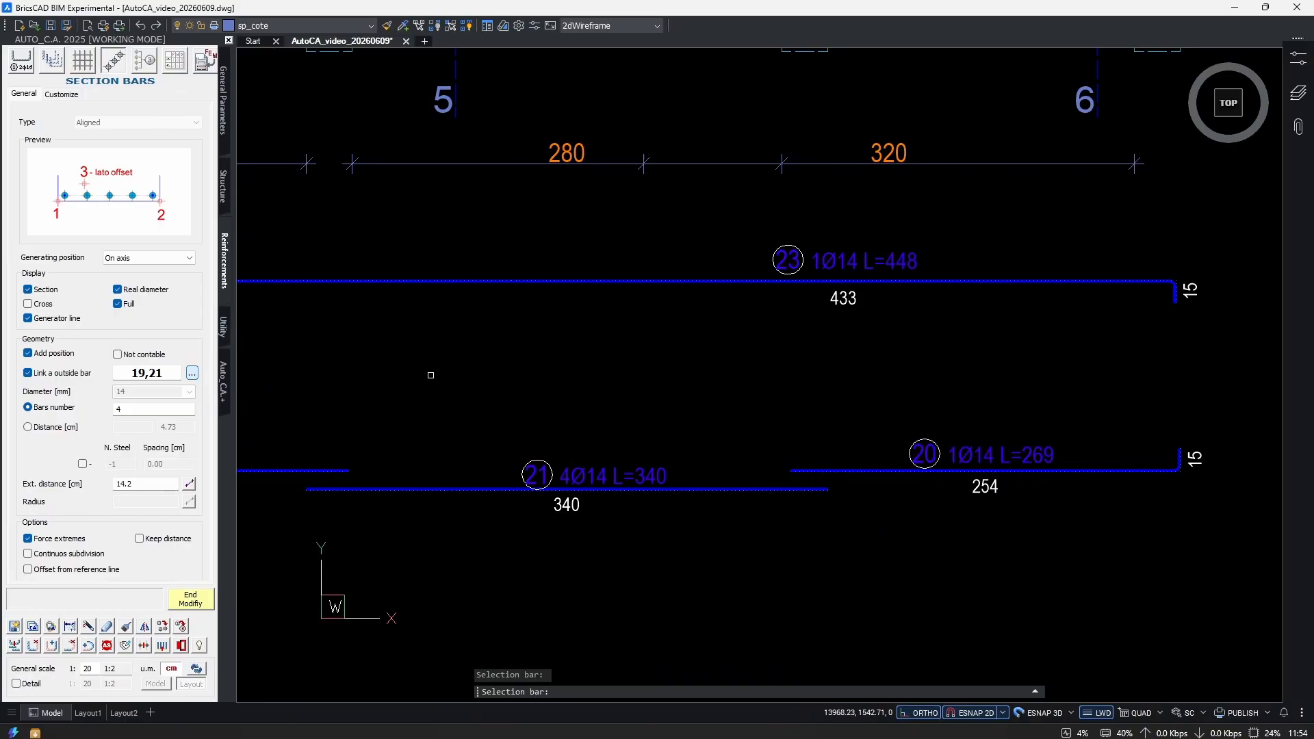
click(882, 473)
scroll(1075, 465, down, 3)
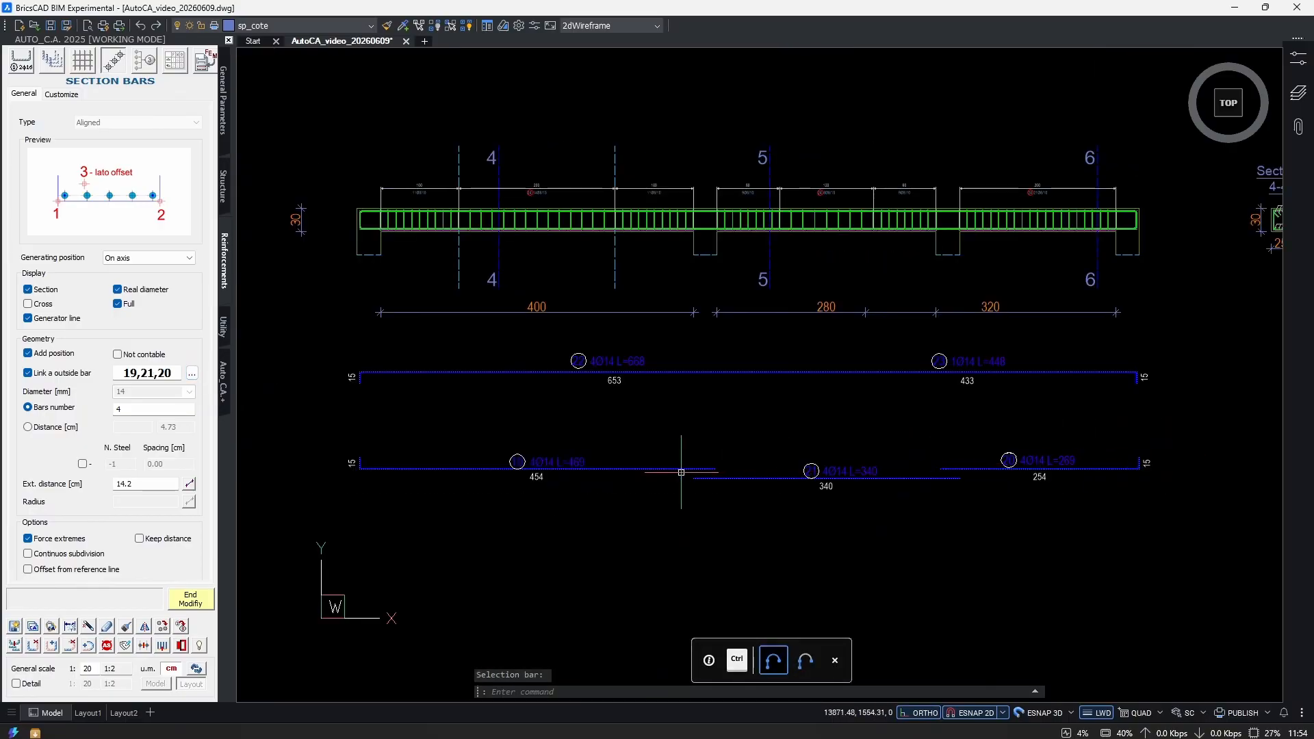
scroll(731, 455, up, 3)
click(199, 598)
Move the bottom row's leader with labels 19, 20 and 21 in section 4-4 down below the bottom bars.
scroll(701, 468, up, 1)
mouse_move(1062, 496)
middle_down()
mouse_move(436, 463)
mouse_move(700, 481)
middle_up()
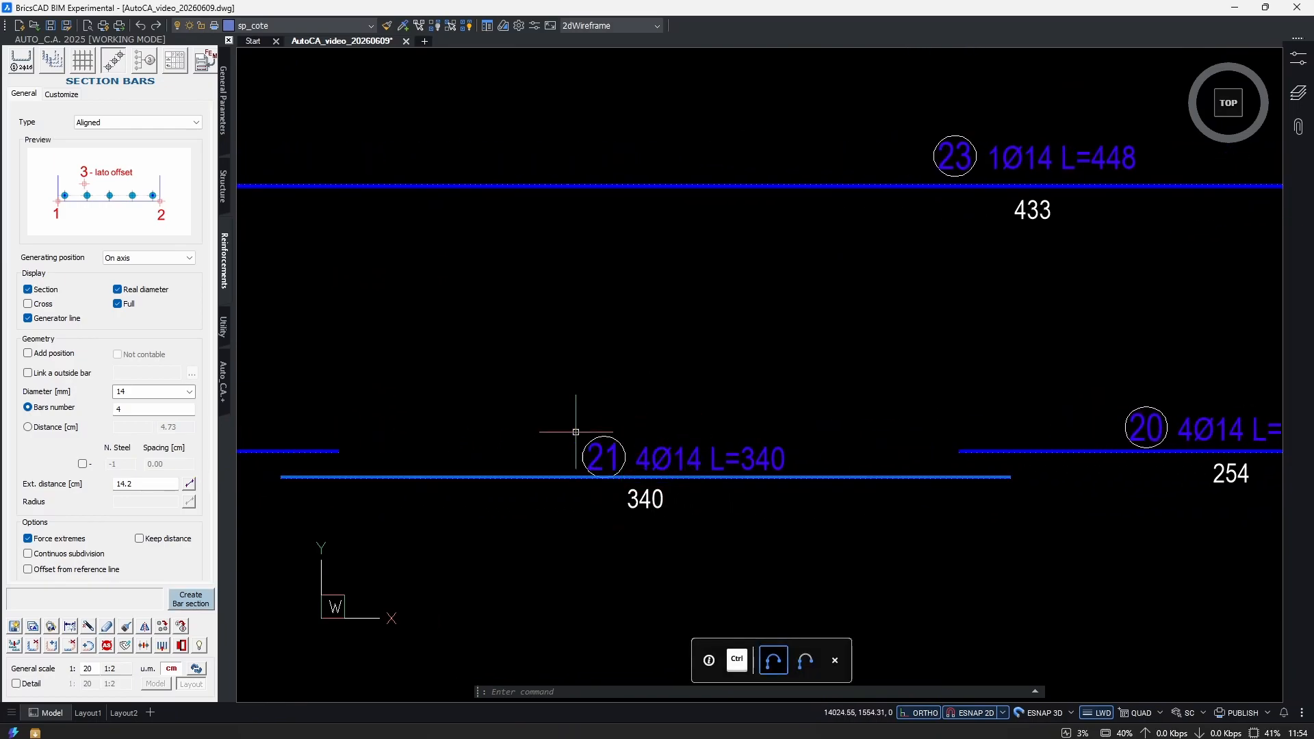
scroll(540, 536, down, 2)
middle_drag(540, 536, 803, 523)
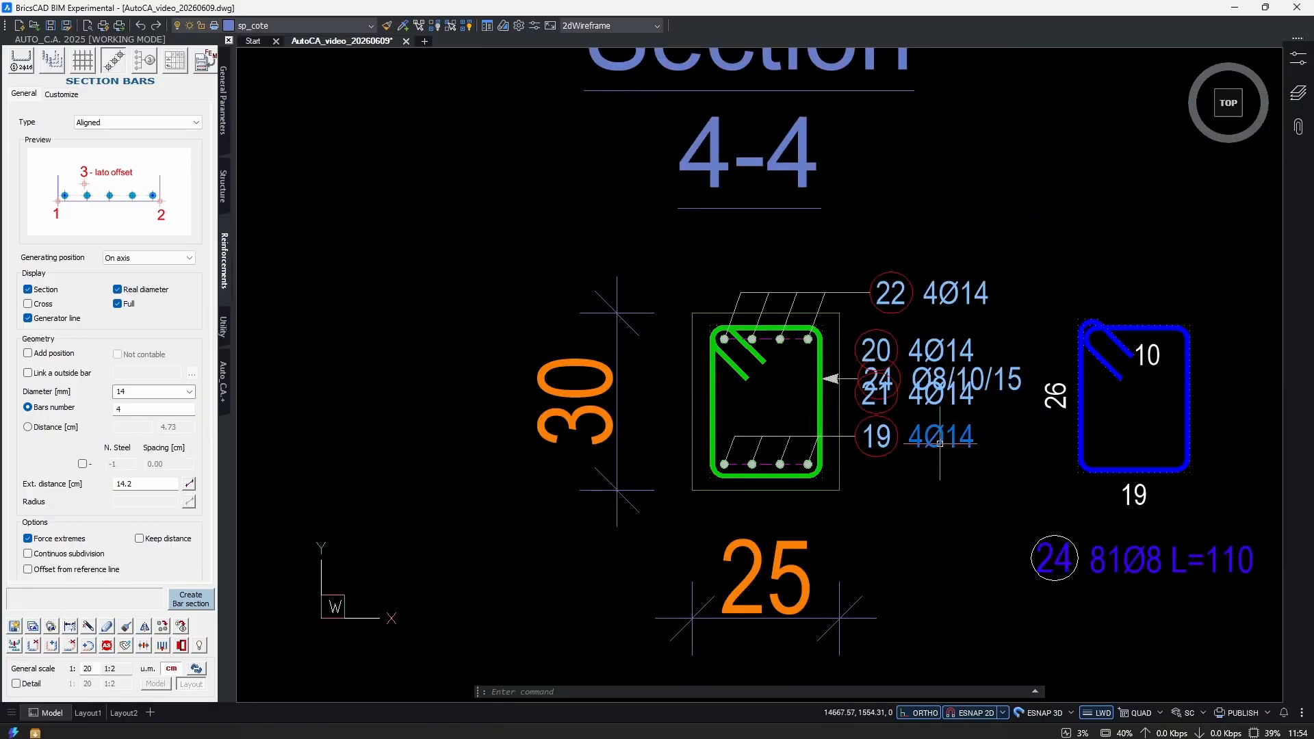
scroll(941, 443, up, 2)
click(728, 425)
click(700, 444)
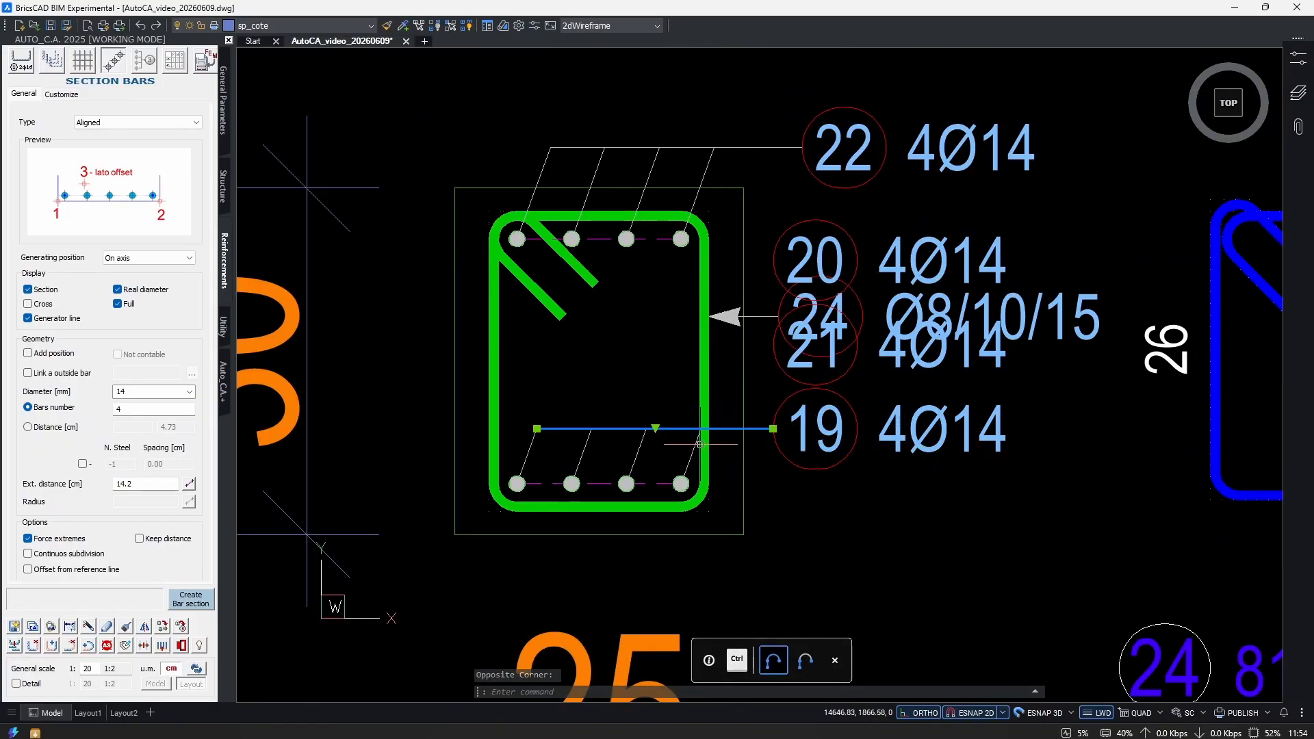
click(656, 429)
middle_drag(665, 582, 590, 445)
click(593, 478)
middle_drag(812, 387, 753, 458)
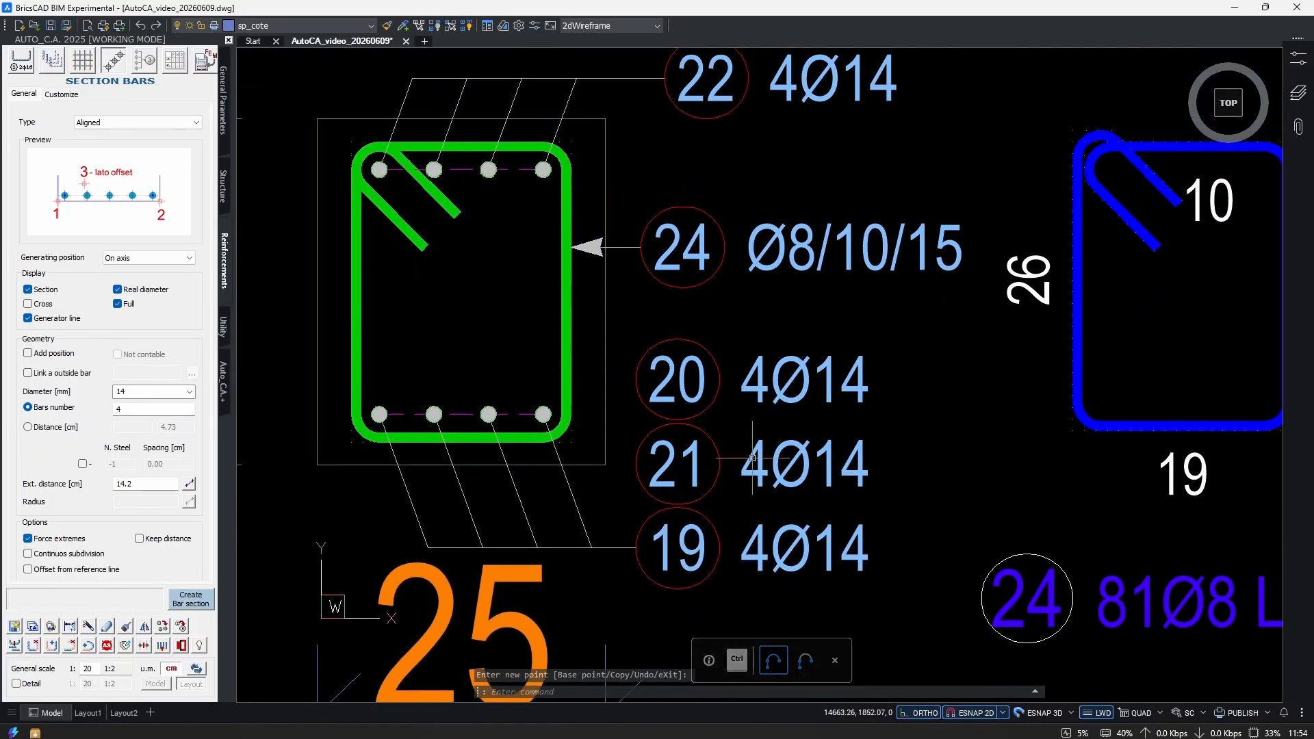
Inspect the labels of positions 20 and 21 and the bottom bar row in section 4-4 by selecting them.
drag(944, 353, 672, 463)
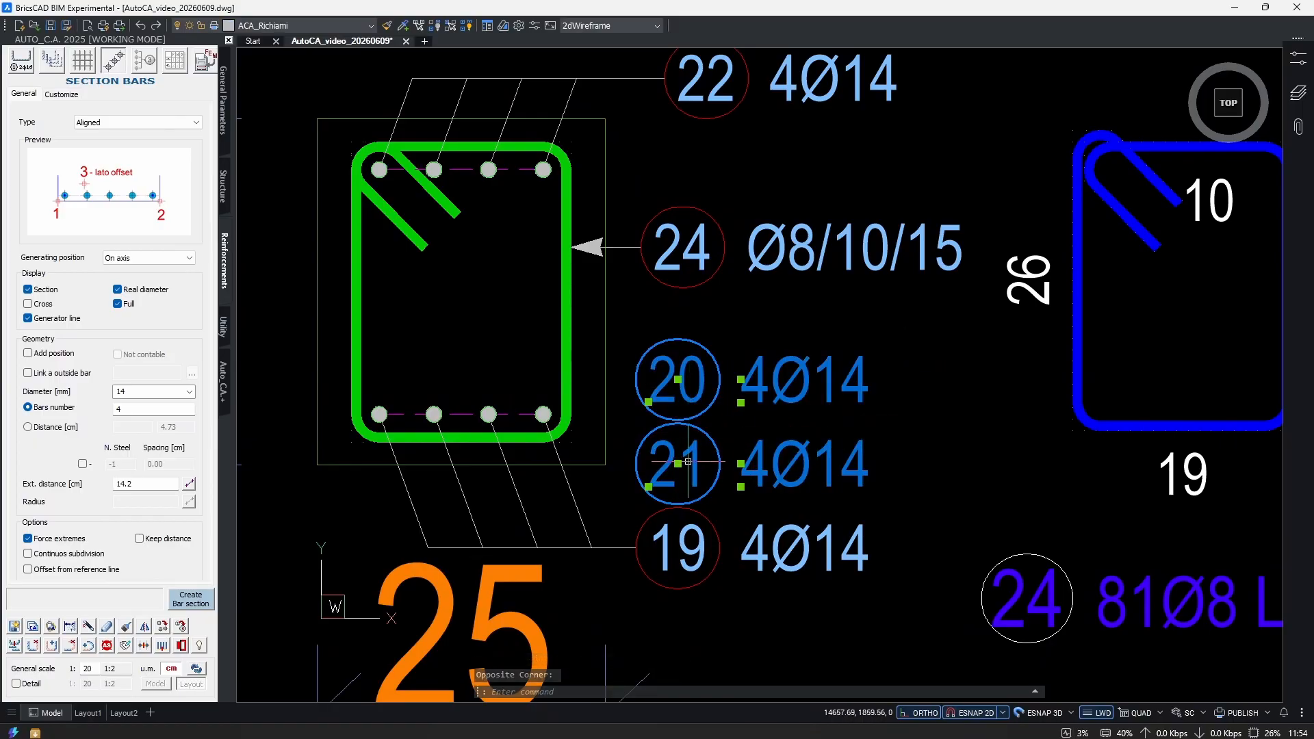
middle_drag(881, 407, 833, 458)
key(Escape)
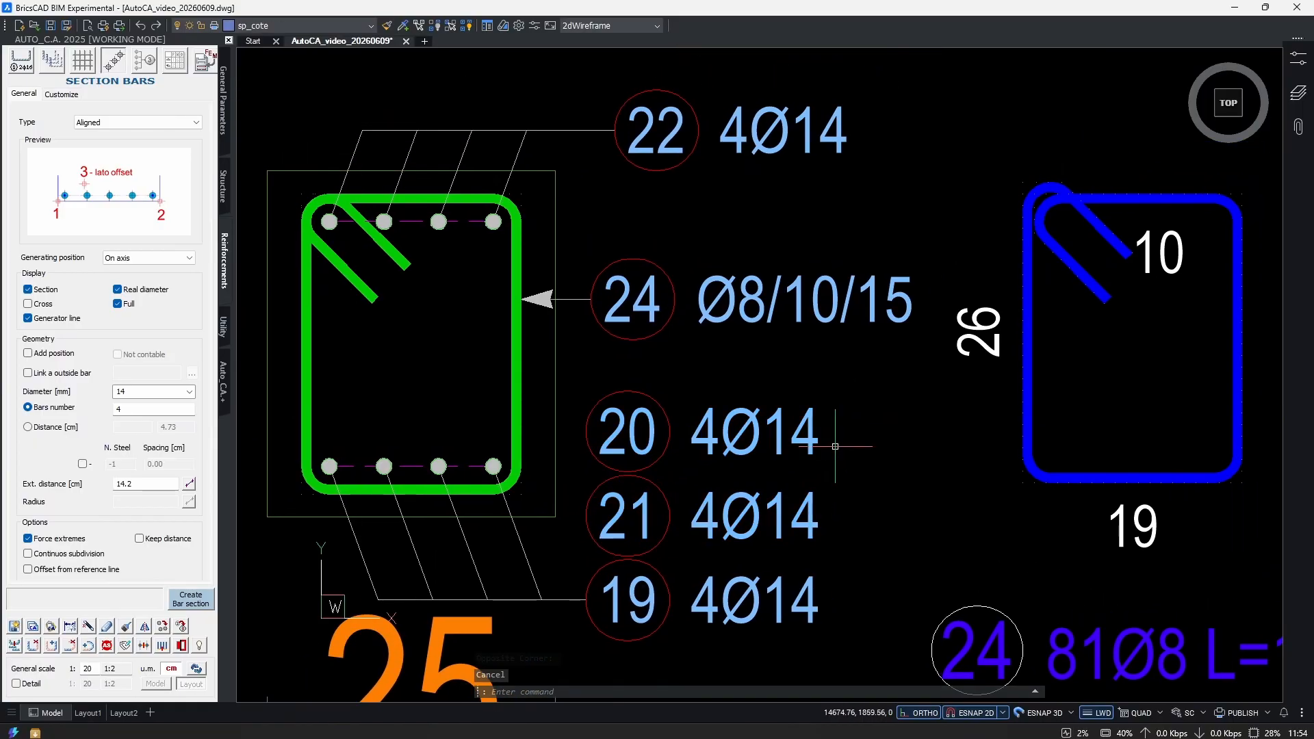
middle_drag(565, 535, 788, 485)
scroll(684, 417, up, 2)
click(697, 415)
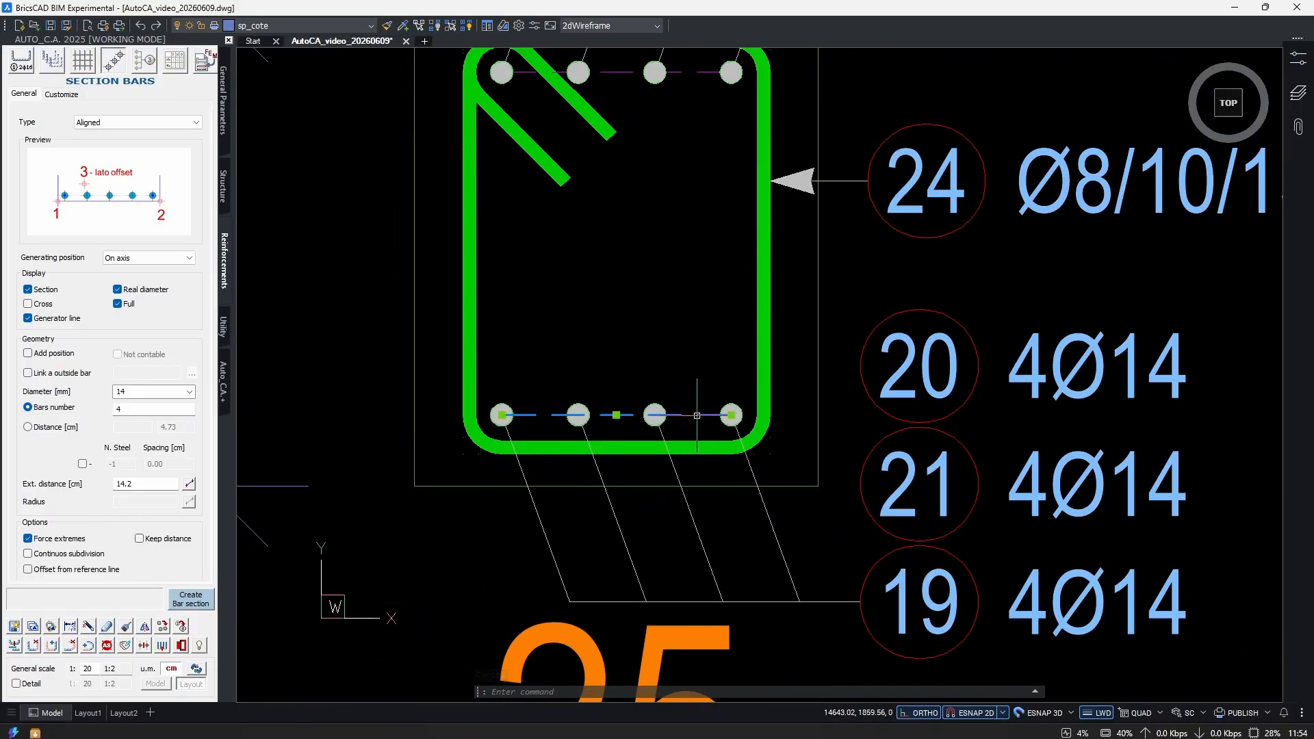
middle_drag(713, 399, 712, 443)
scroll(710, 444, down, 3)
key(Escape)
Inspect the lower extracted bars at positions 19, 21 and 20 by selecting them.
scroll(711, 451, down, 4)
scroll(693, 514, up, 3)
click(1046, 503)
click(578, 568)
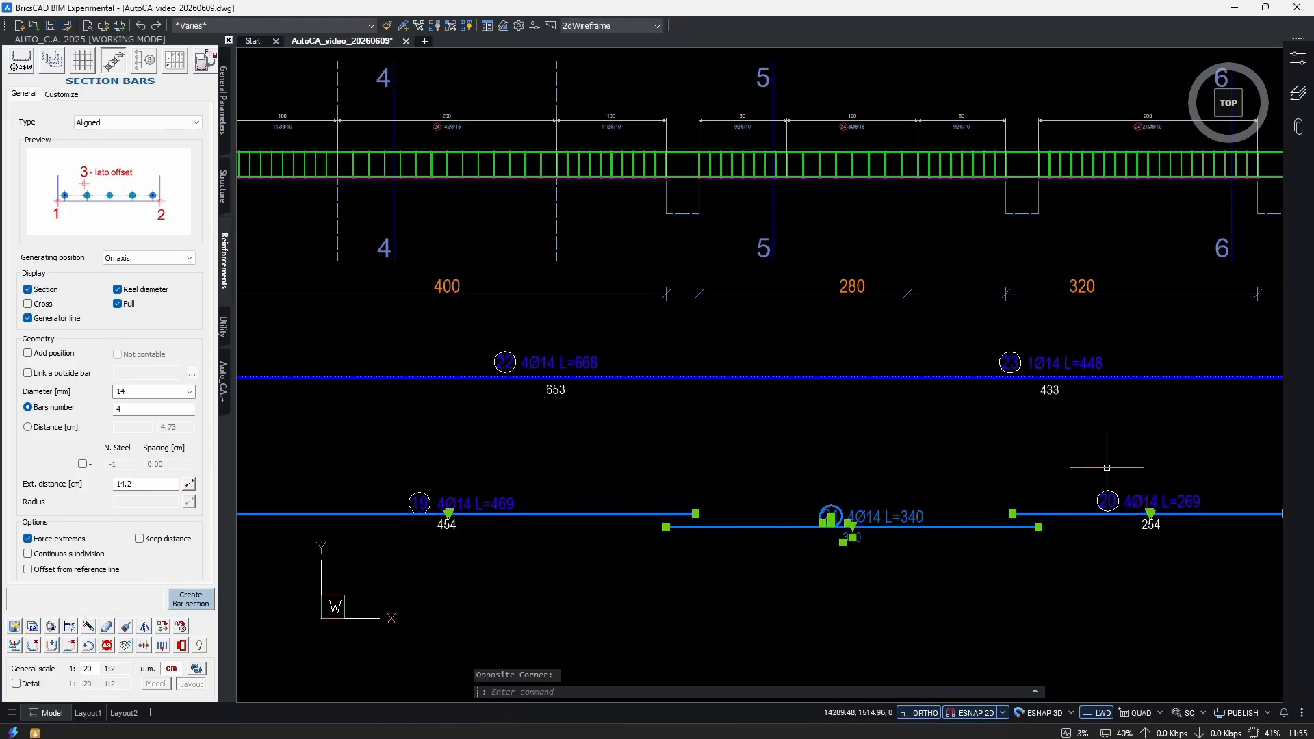
middle_drag(1106, 471, 988, 524)
key(Escape)
key(Escape)
key(Escape)
Enable Add position for section 4-4's top bar row and link outside bar 23 to it in addition to 22.
scroll(868, 509, down, 3)
scroll(691, 506, up, 8)
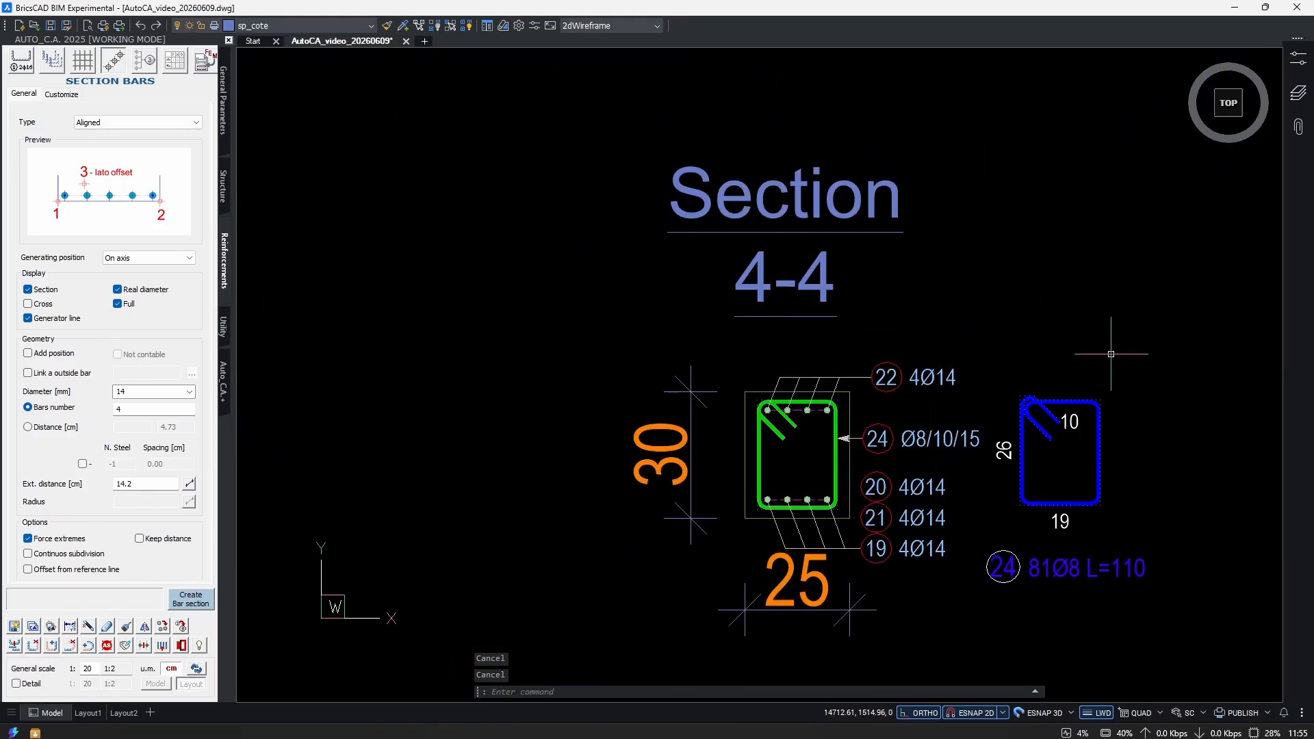
double_click(691, 507)
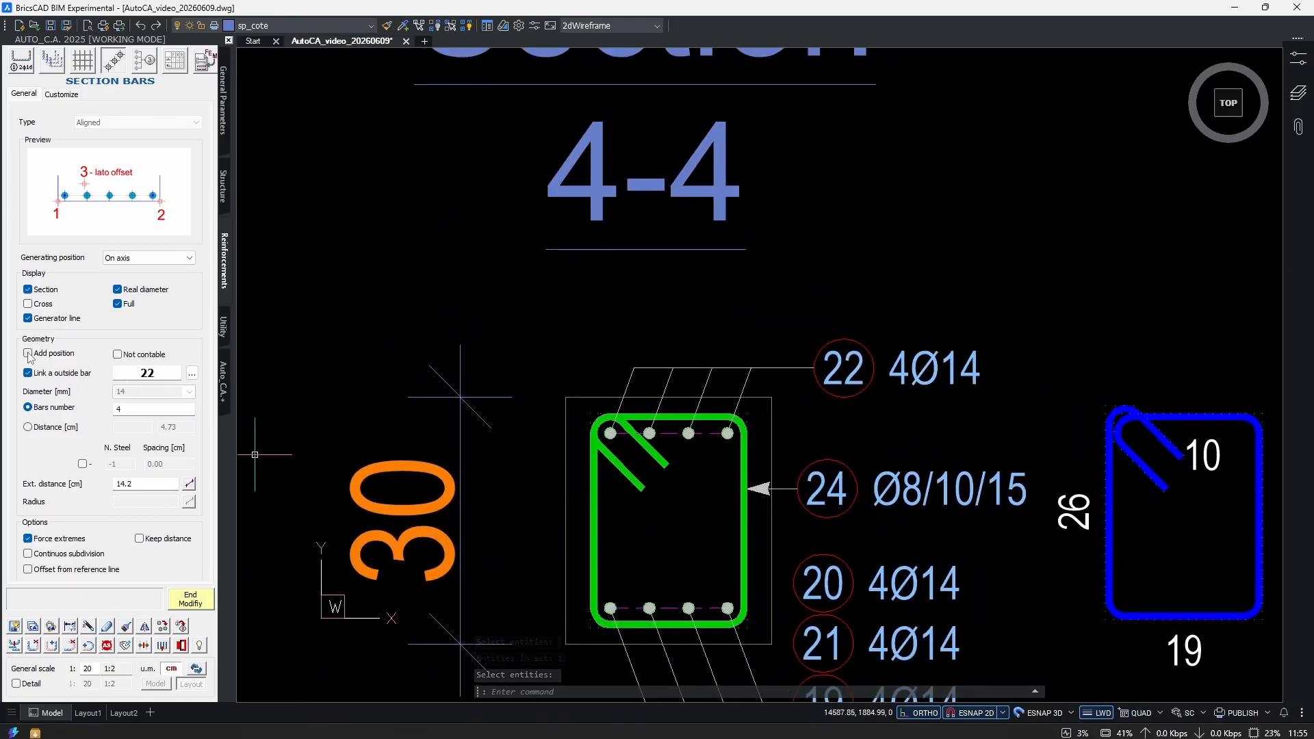
click(192, 373)
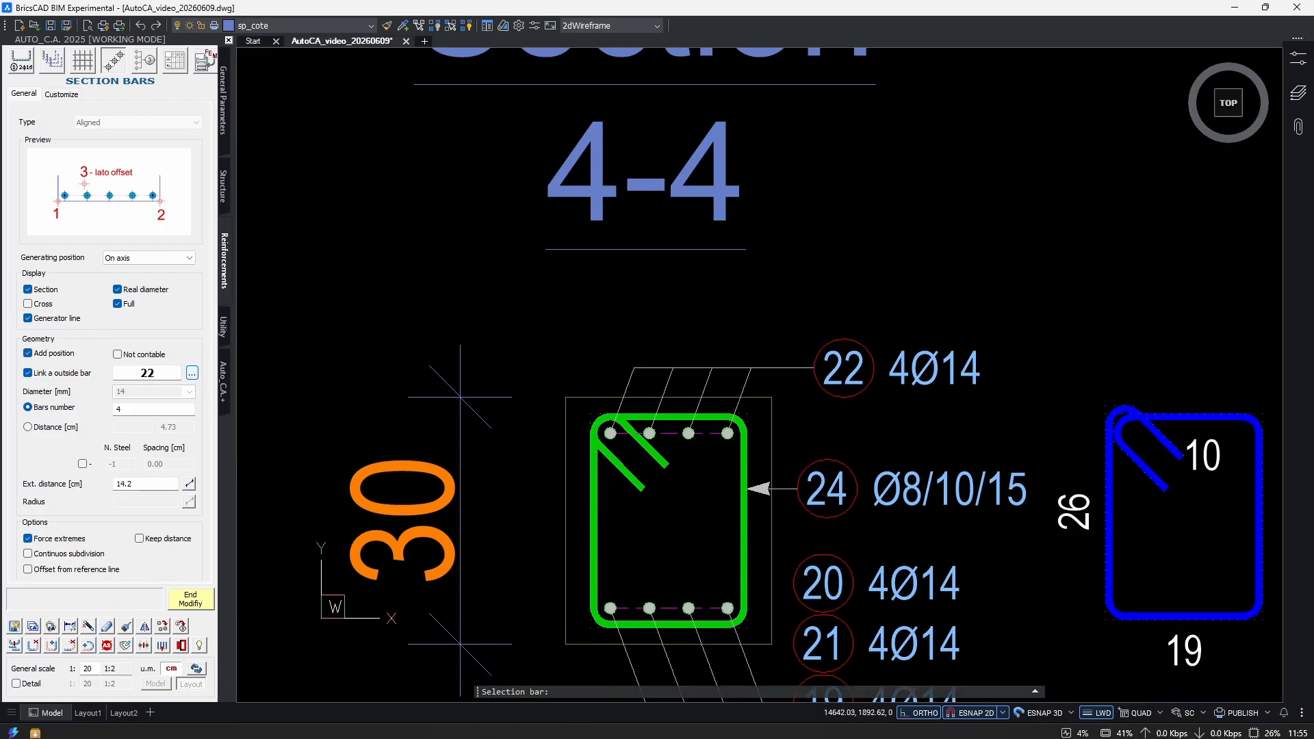
scroll(988, 368, down, 5)
scroll(815, 596, up, 3)
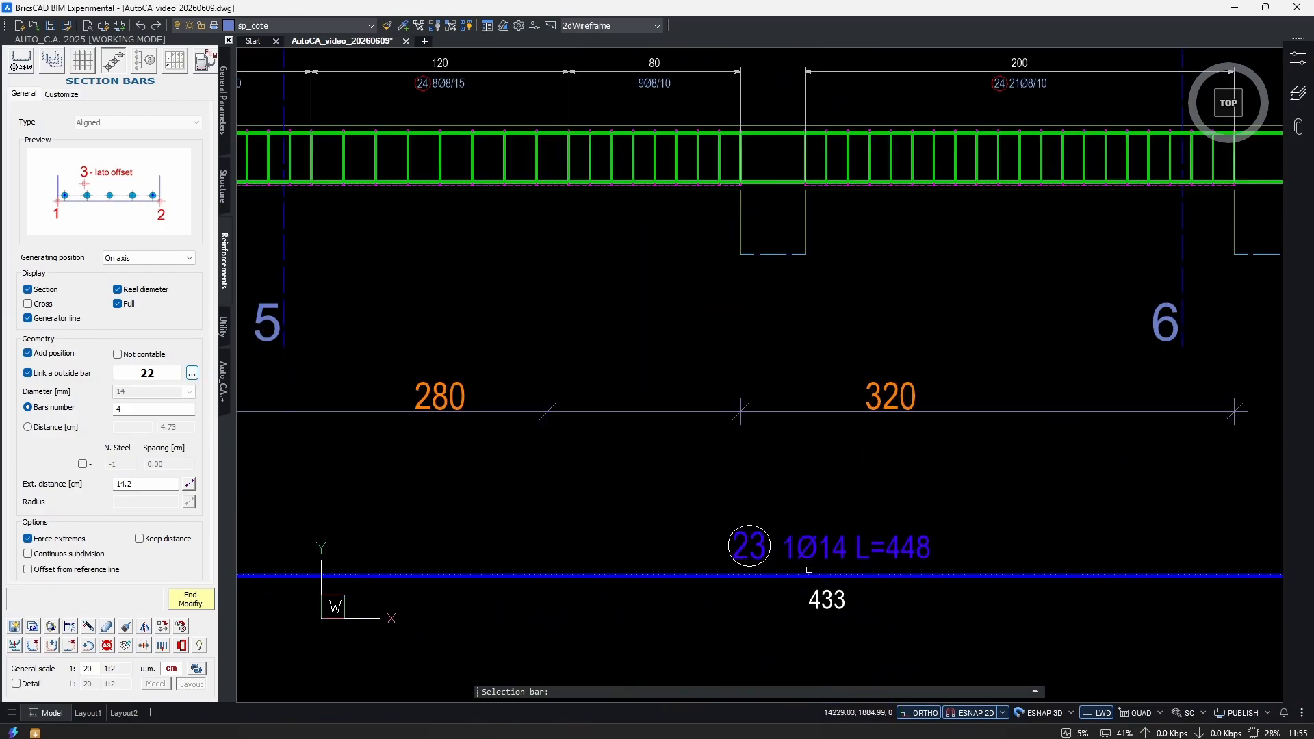
ctrl+click(818, 570)
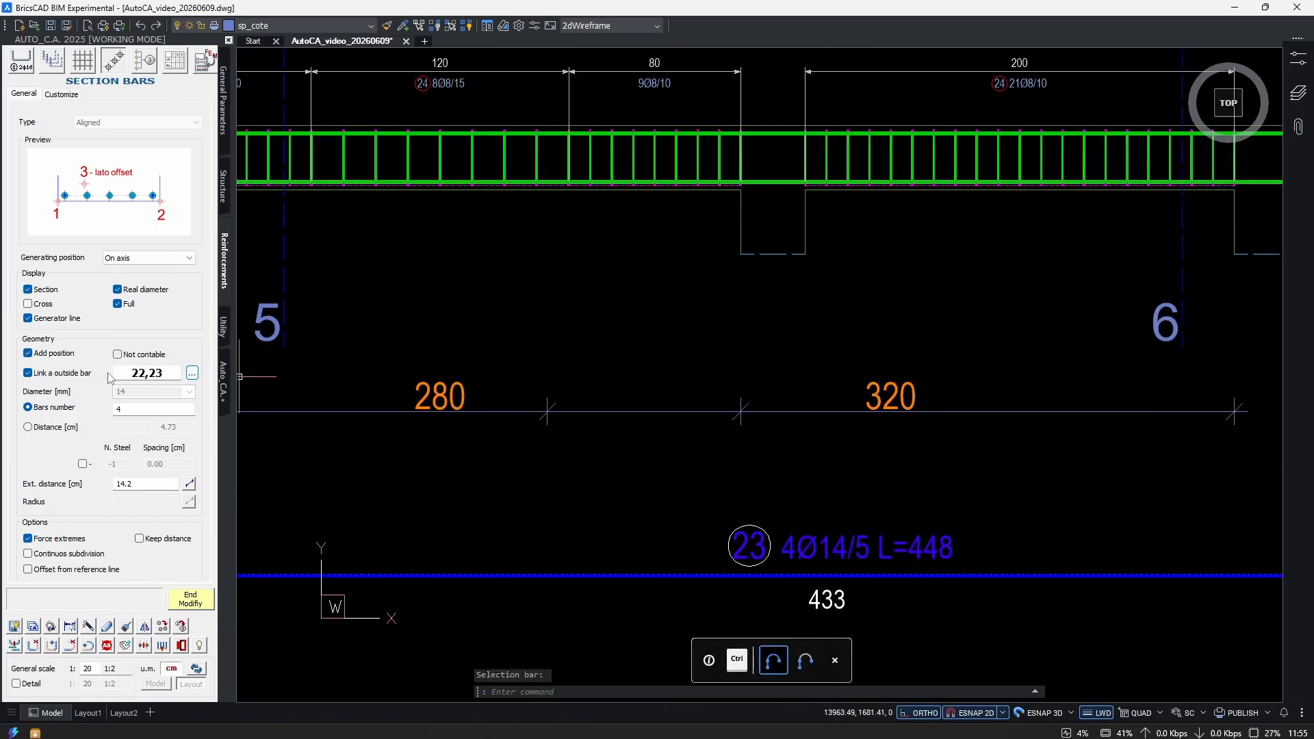
click(190, 599)
Inspect the labels of positions 22 and 23 above section 4-4 by selecting their circles.
scroll(851, 519, down, 5)
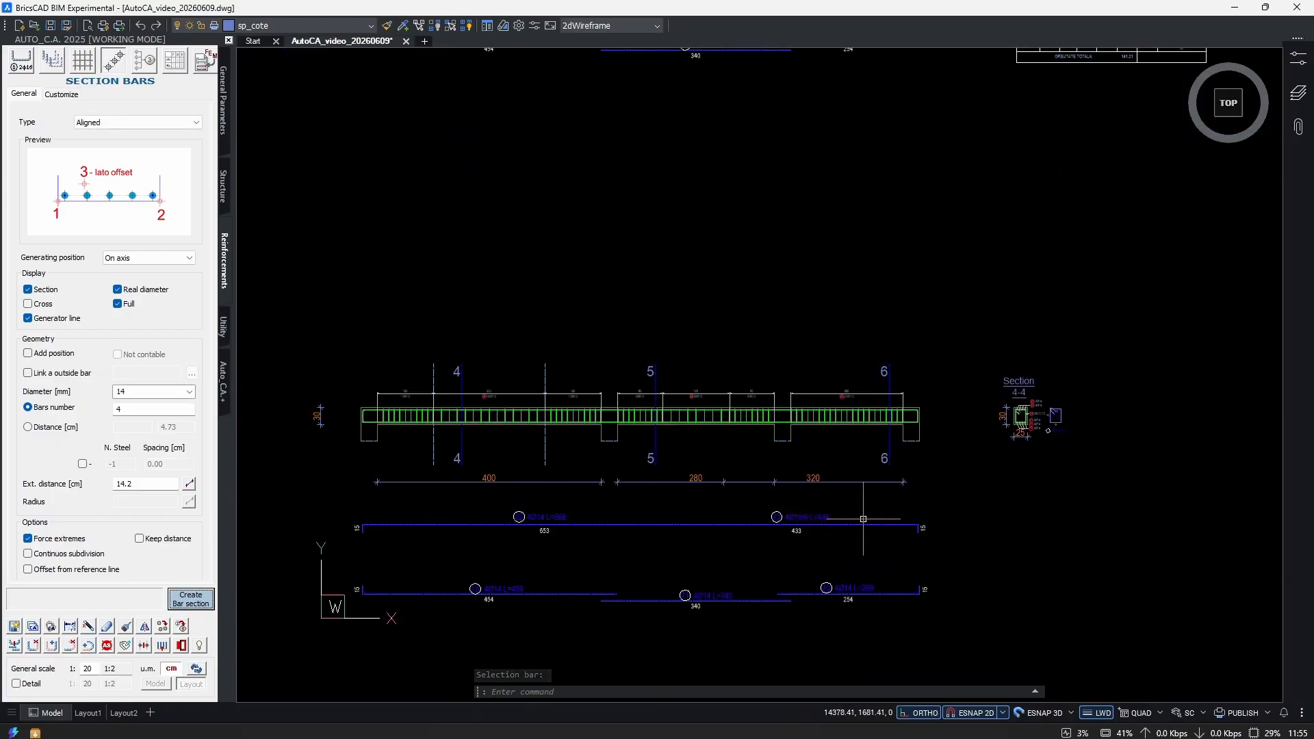
scroll(1030, 411, up, 10)
scroll(624, 462, up, 3)
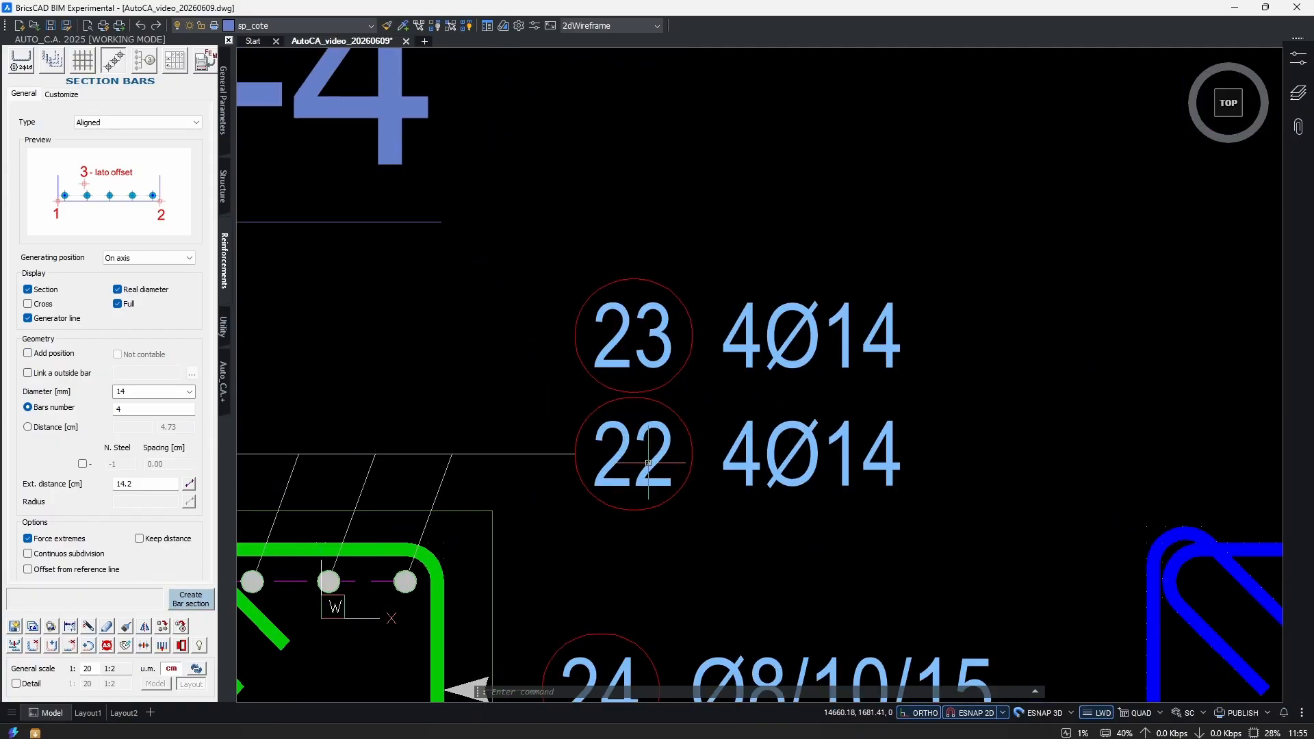
middle_drag(635, 441, 721, 480)
click(727, 417)
click(710, 454)
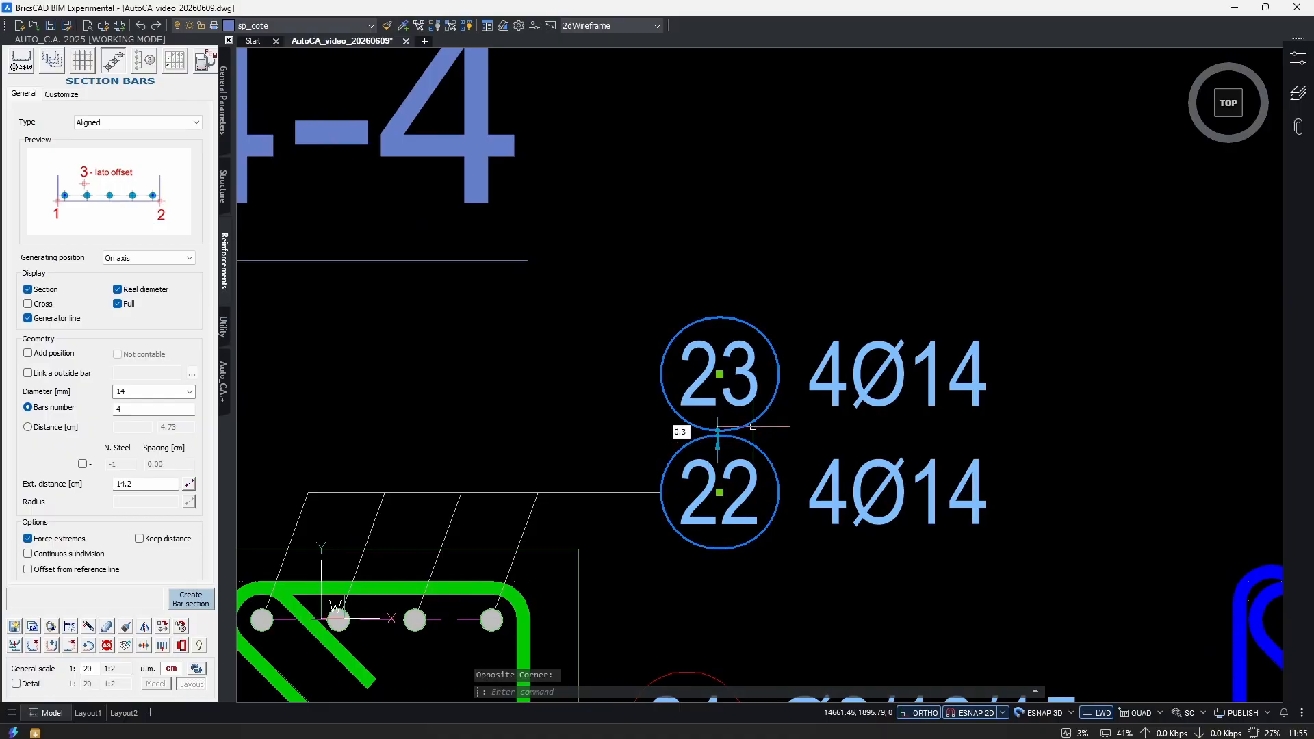
scroll(792, 392, down, 3)
scroll(790, 401, down, 8)
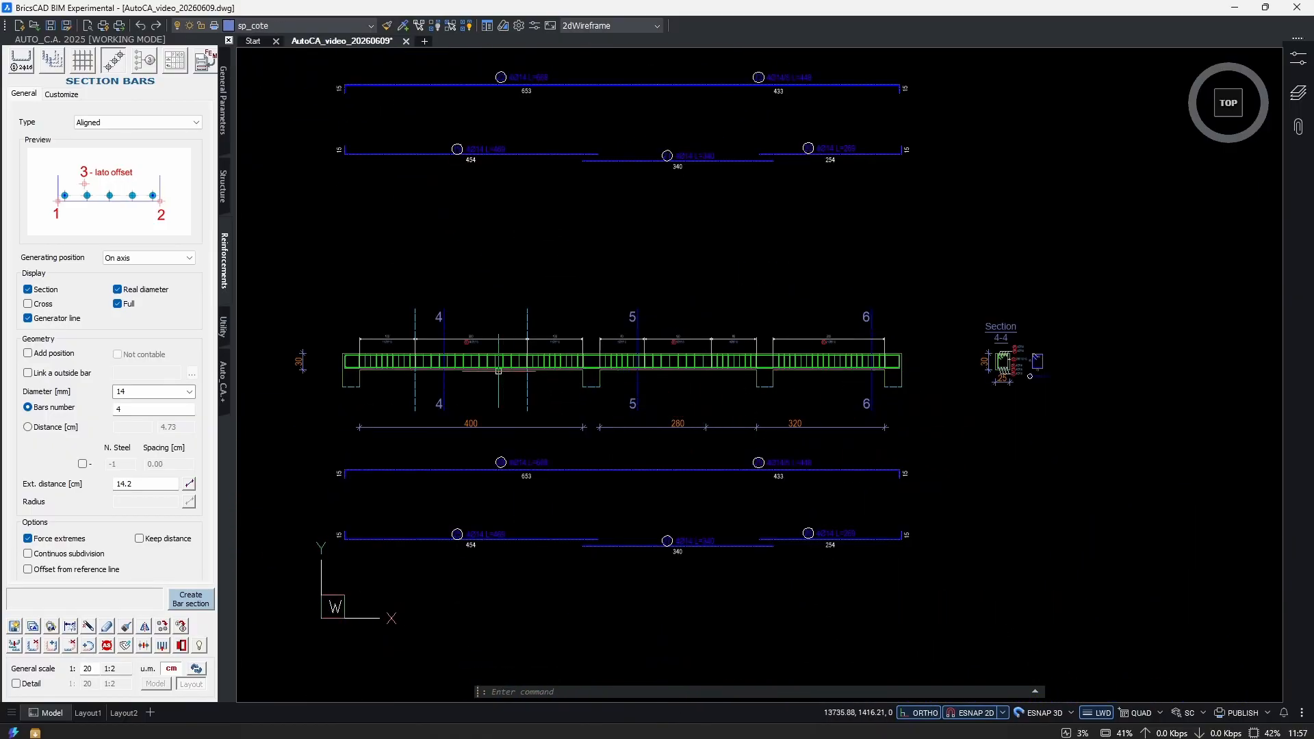
Examine the elevation of the next beam copy, its stirrup series at position 30 and the extracted bars below.
scroll(500, 372, up, 5)
middle_drag(524, 491, 836, 384)
middle_drag(769, 332, 746, 488)
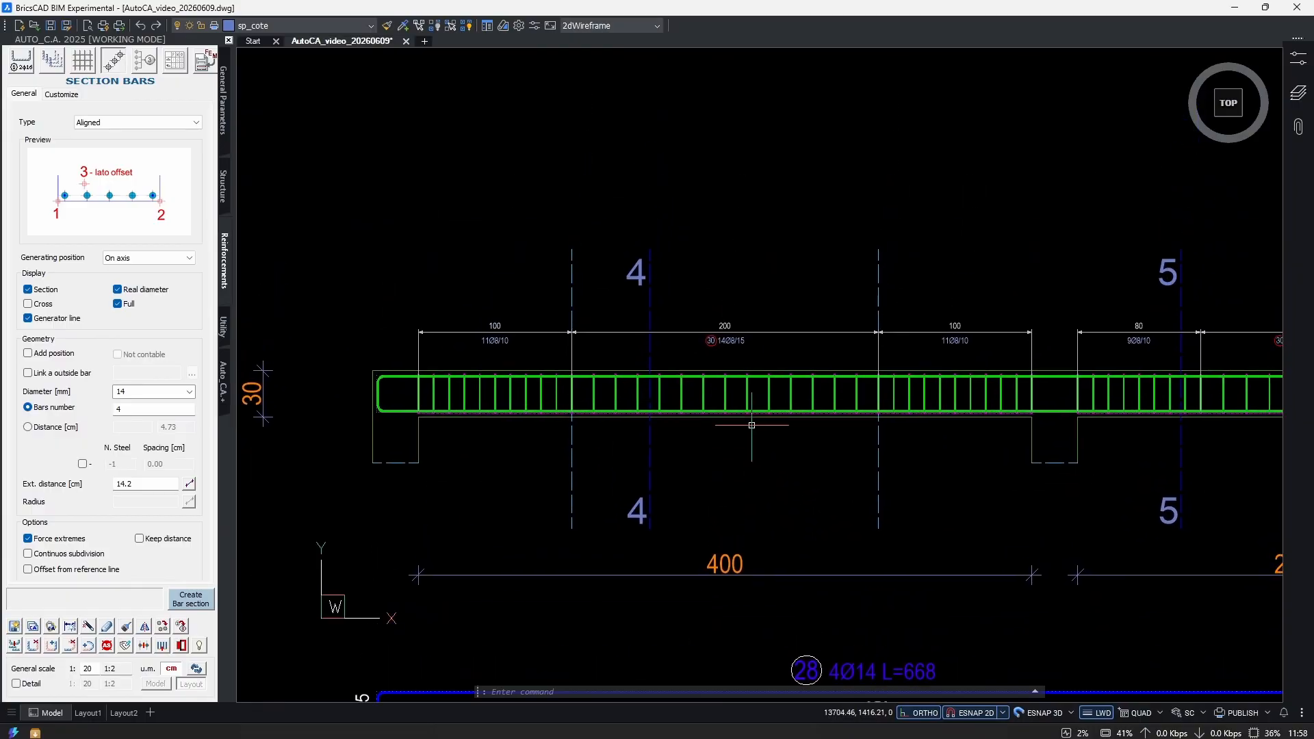
scroll(417, 370, up, 2)
middle_drag(849, 391, 379, 411)
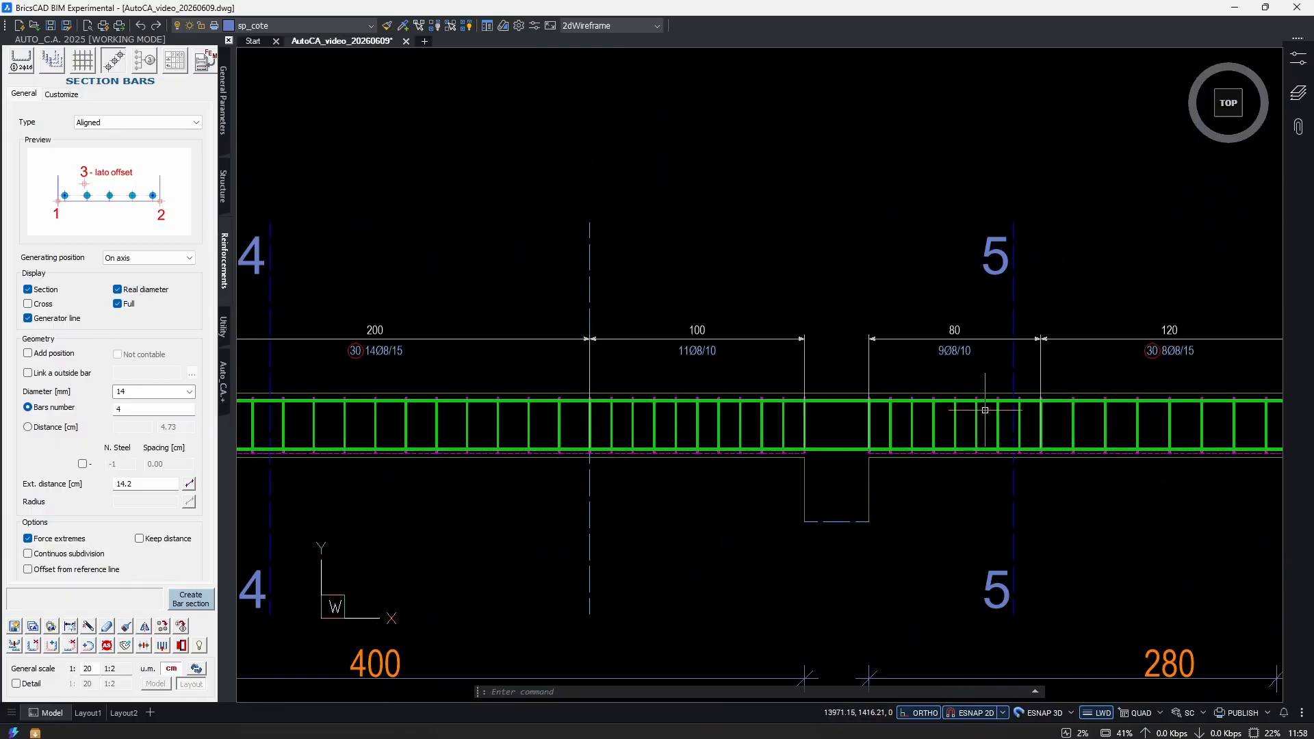
middle_drag(985, 410, 507, 411)
middle_drag(1025, 397, 705, 393)
scroll(937, 418, down, 4)
scroll(675, 472, up, 3)
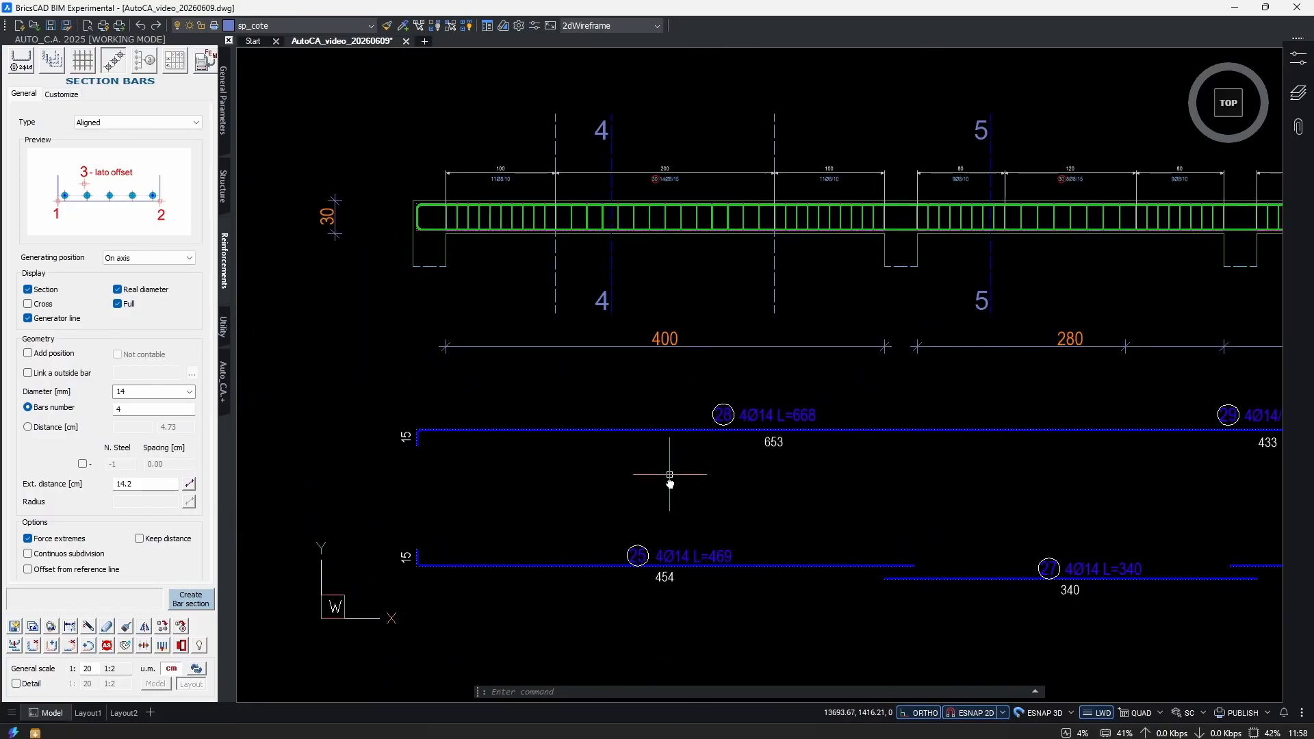
Copy the extracted bar at position 28 together with its bar in the elevation, placing the copy just below the original.
key(ctrl+c)
click(545, 428)
click(427, 476)
scroll(415, 215, up, 6)
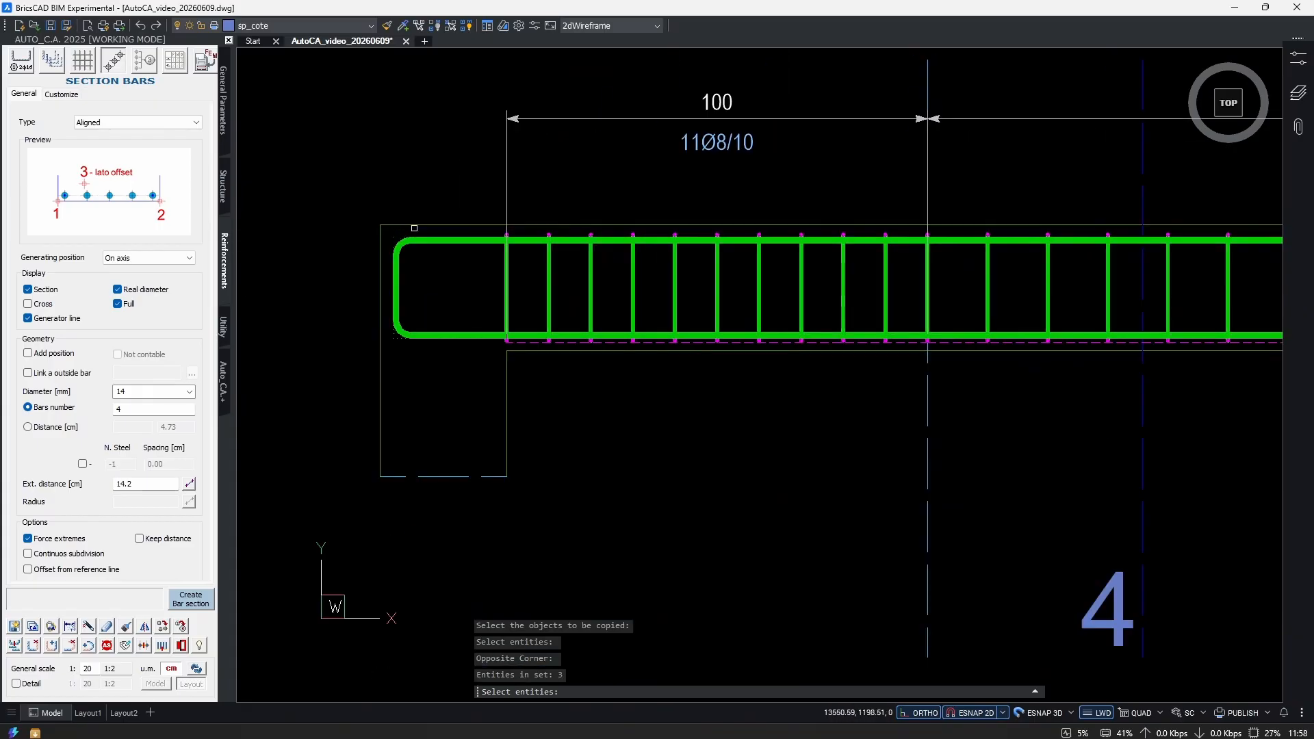
click(482, 221)
click(445, 267)
scroll(519, 307, down, 3)
scroll(601, 329, down, 1)
middle_drag(601, 329, 492, 63)
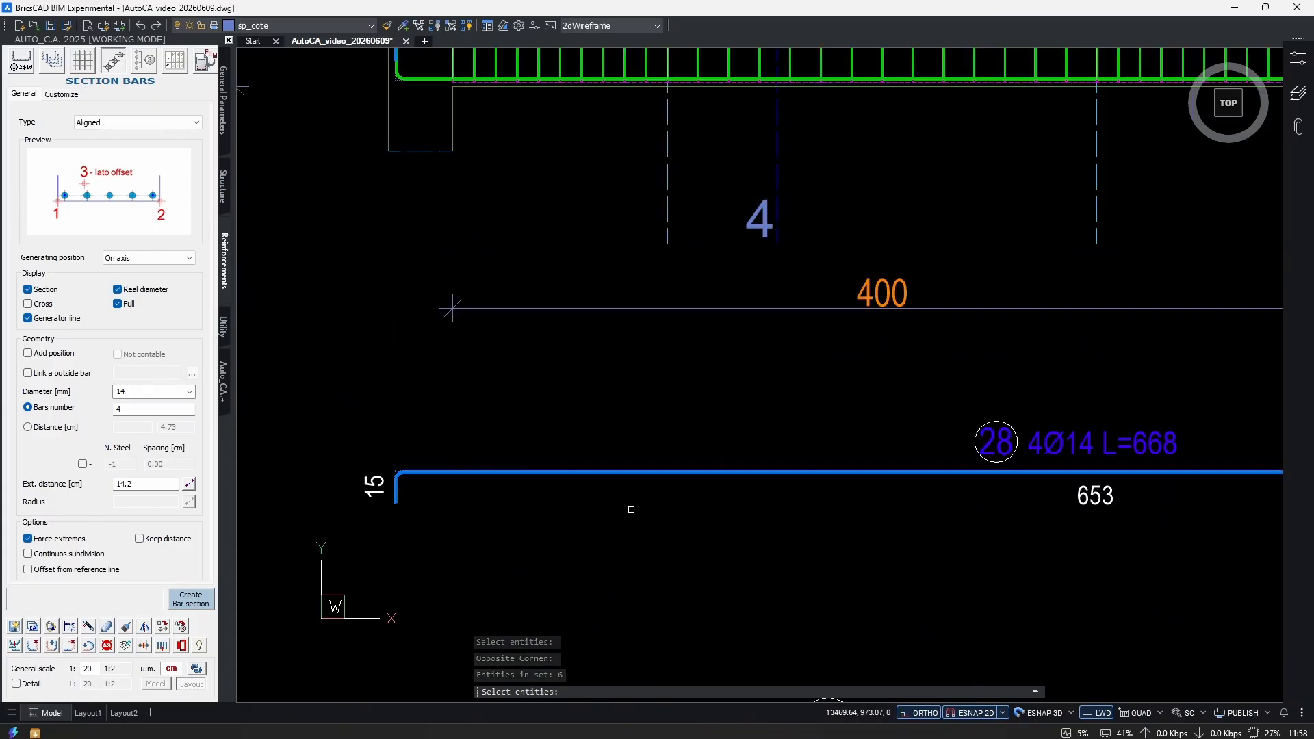
scroll(554, 507, down, 2)
middle_drag(587, 449, 589, 416)
key(Return)
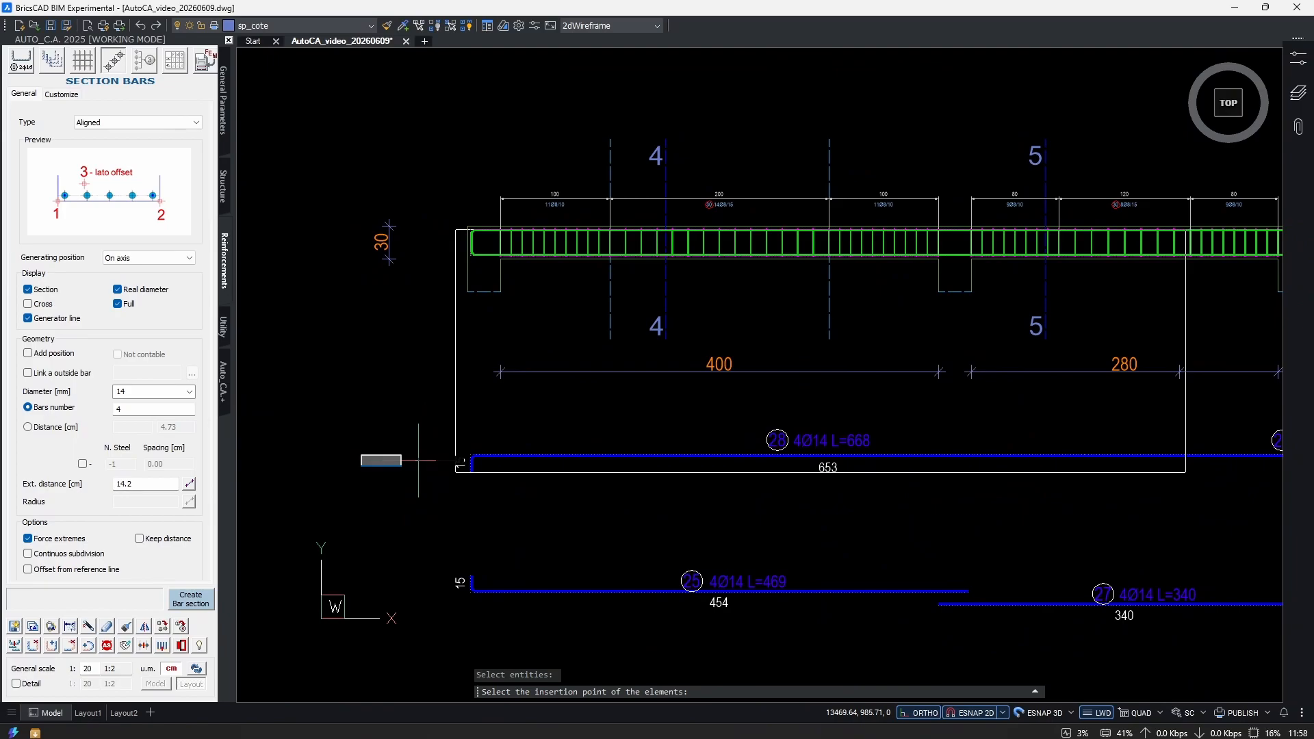
click(434, 463)
click(433, 501)
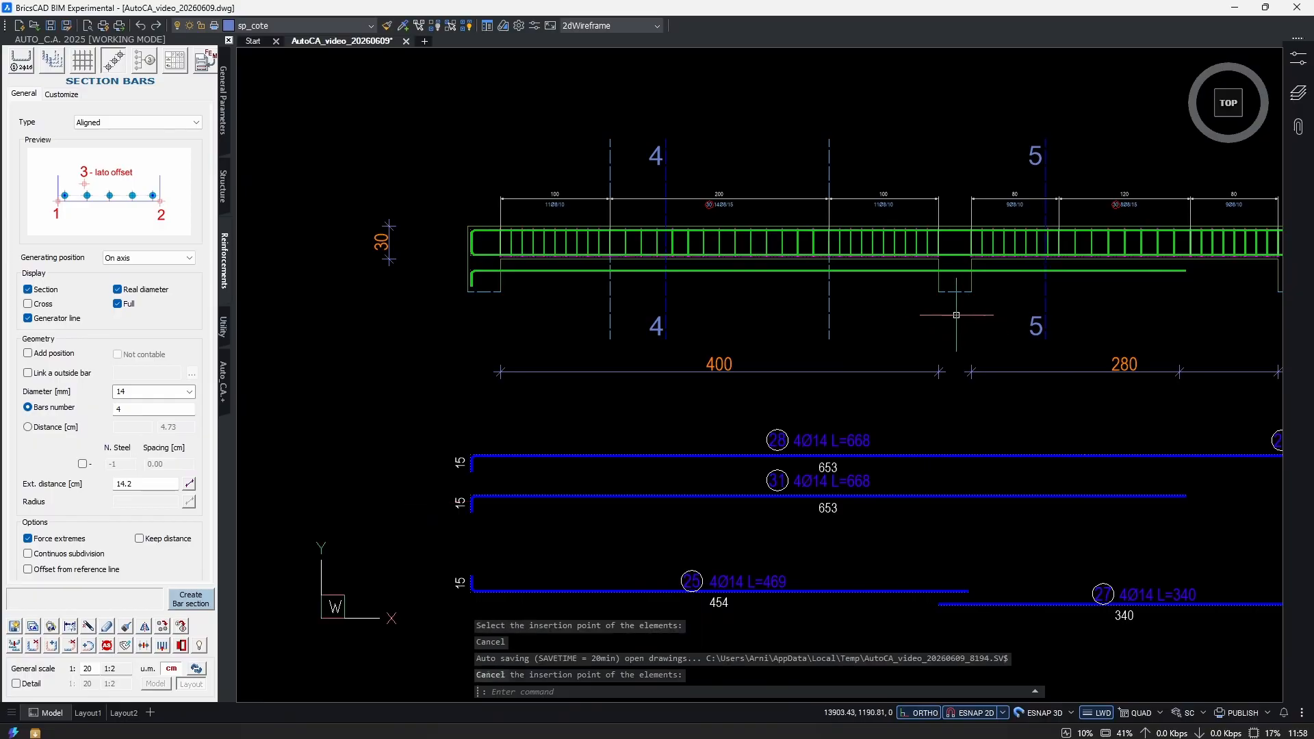
Lengthen the dashed vertical line beside section mark 4 downward so it crosses the newly copied extracted bar.
click(610, 306)
click(610, 339)
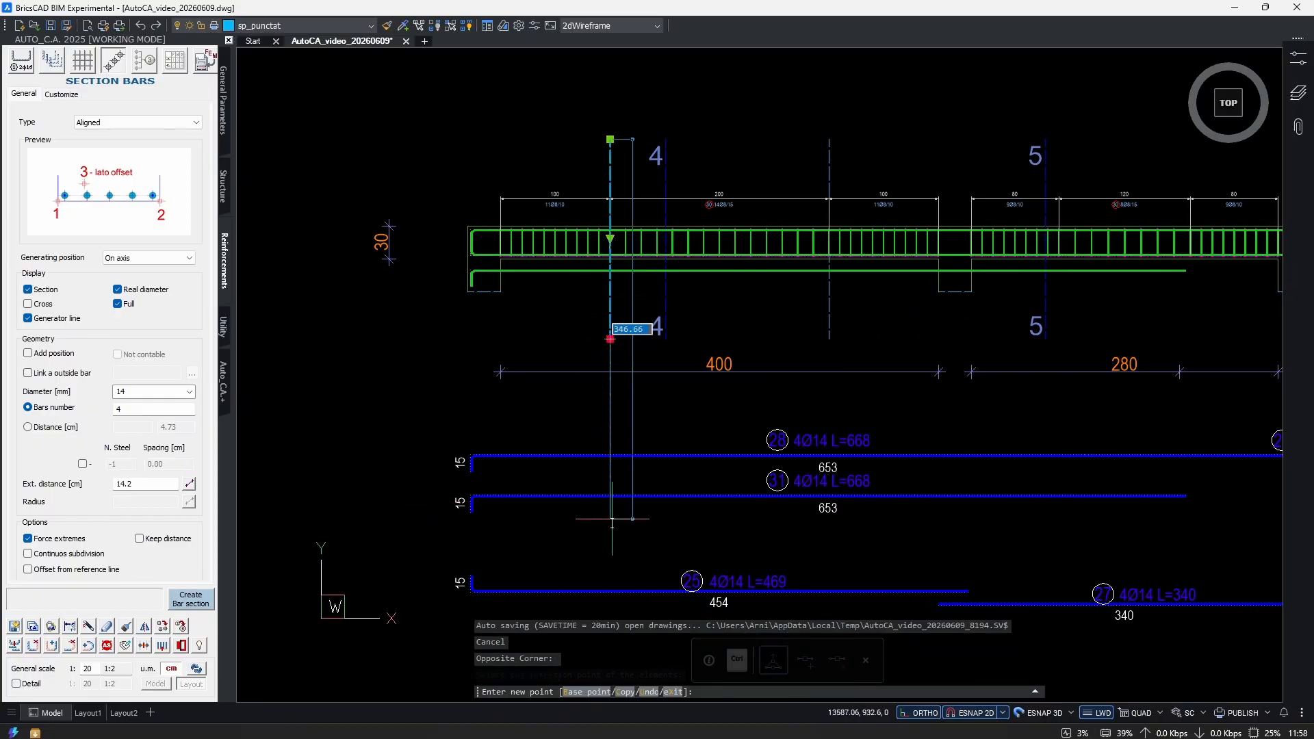
key(Escape)
Stretch the unhooked end of the copied extracted bar back to the dashed line, giving a straight length of 127 cm.
text(s)
key(Return)
scroll(1195, 489, up, 1)
click(1121, 475)
click(1100, 494)
key(Return)
click(1105, 489)
scroll(1105, 489, down, 3)
scroll(660, 470, up, 3)
click(660, 469)
Extend the free end of the copied extracted bar at the dashed line with a 15 cm downward hook.
click(51, 645)
click(654, 472)
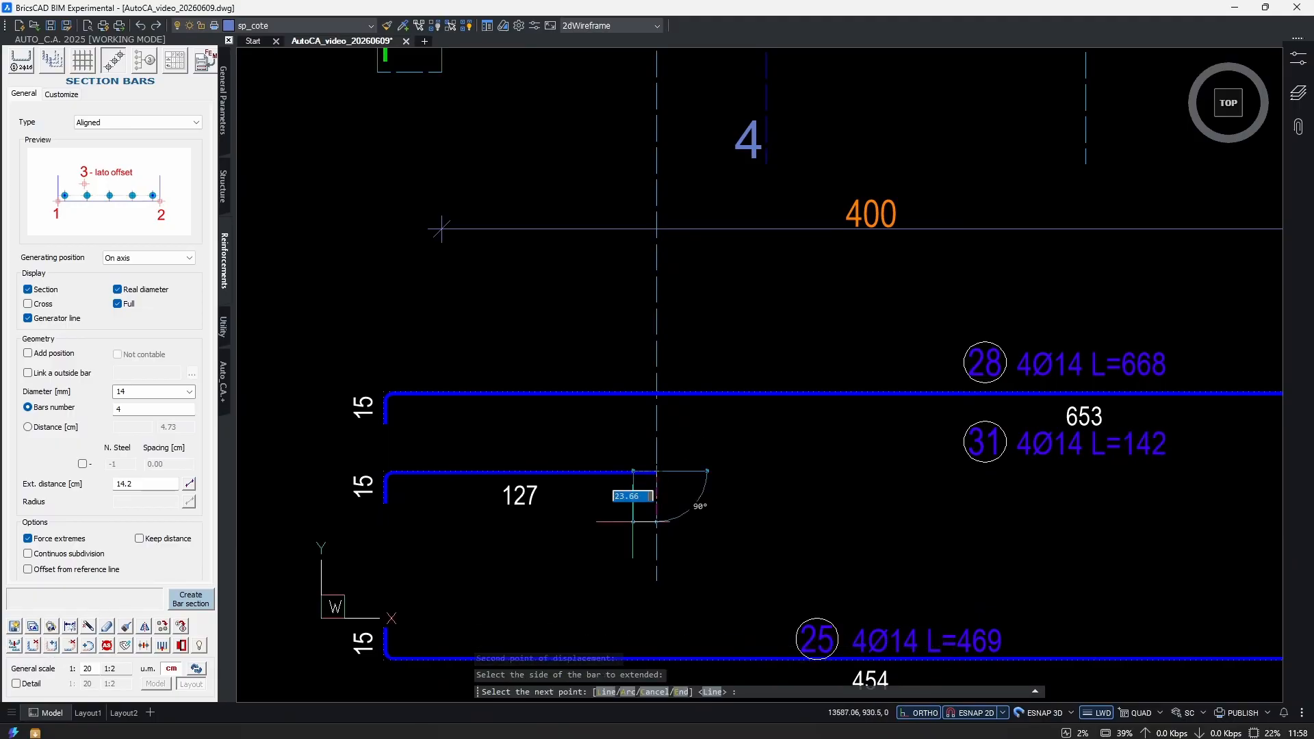
text(15)
key(Return)
key(Return)
Move the matching hooked bar in the elevation from below the beam up onto the beam's top bar.
scroll(745, 471, down, 2)
scroll(659, 192, up, 3)
drag(660, 342, 611, 411)
middle_drag(613, 431, 615, 468)
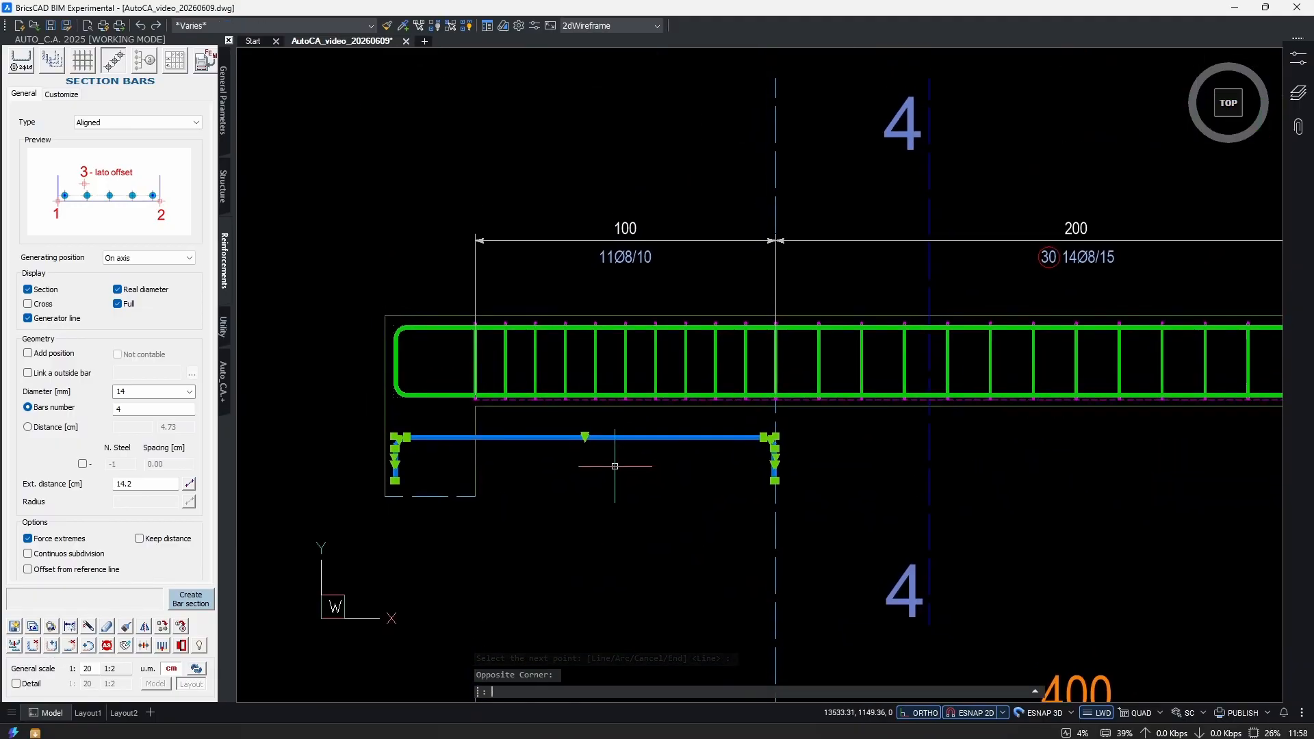
text(m)
scroll(665, 424, up, 2)
click(669, 449)
scroll(672, 320, down, 3)
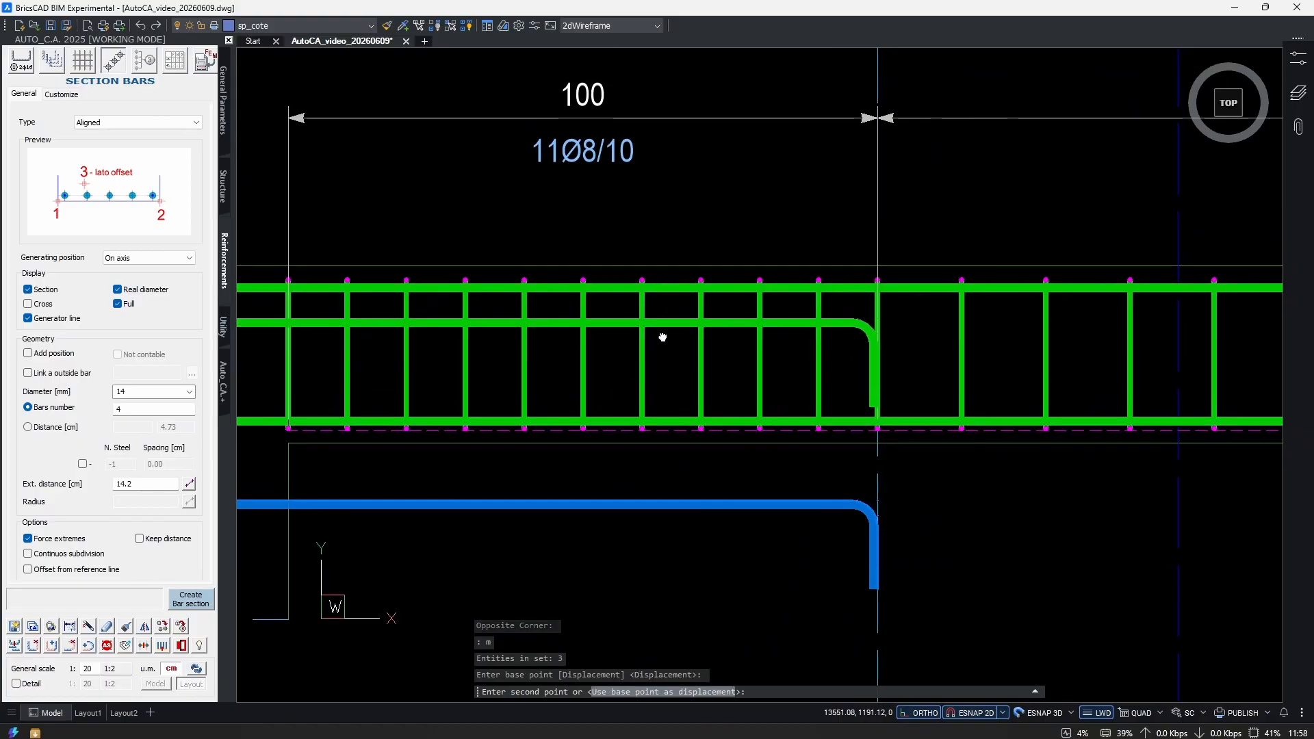
scroll(675, 317, up, 3)
click(675, 316)
scroll(754, 438, down, 2)
scroll(735, 478, down, 2)
key(Escape)
key(Escape)
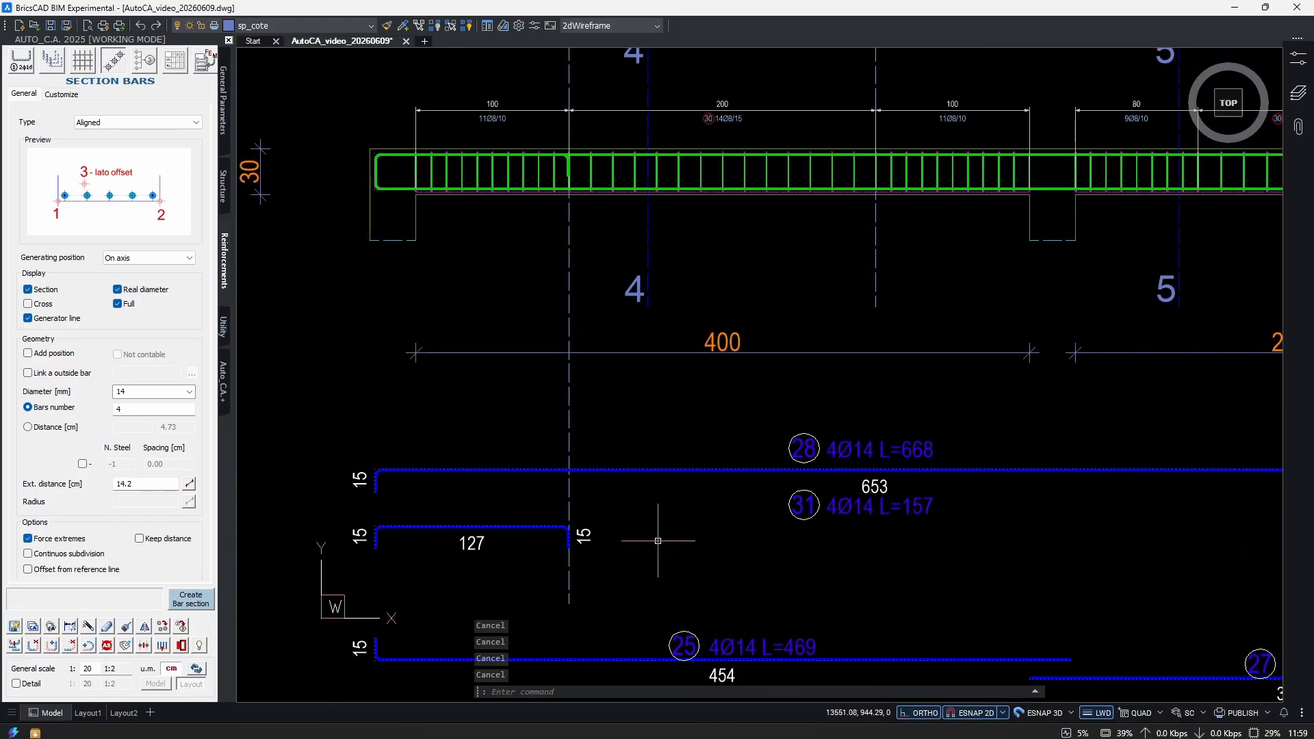
Copy the 127 cm extracted bar and its elevation bar to the 80/120 stirrup zone boundary and to the far end of the 320 span.
text(cop)
key(Return)
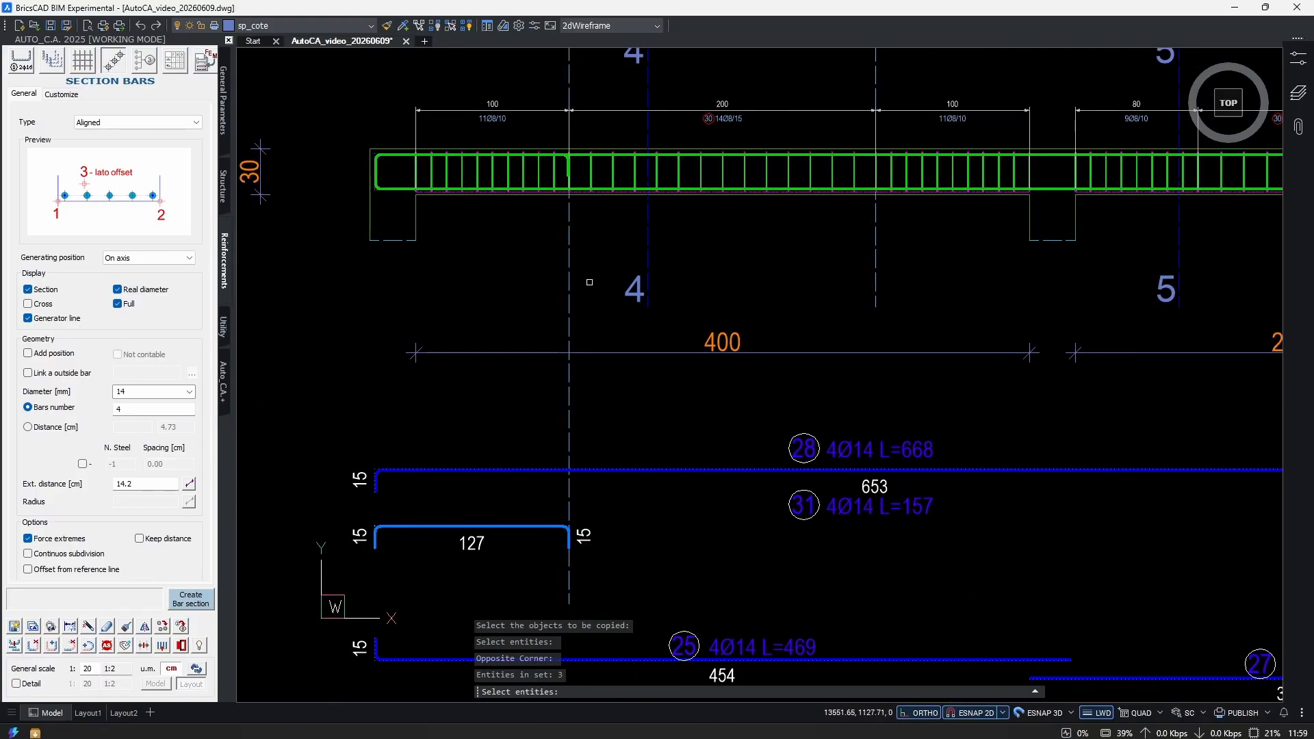
scroll(592, 167, up, 5)
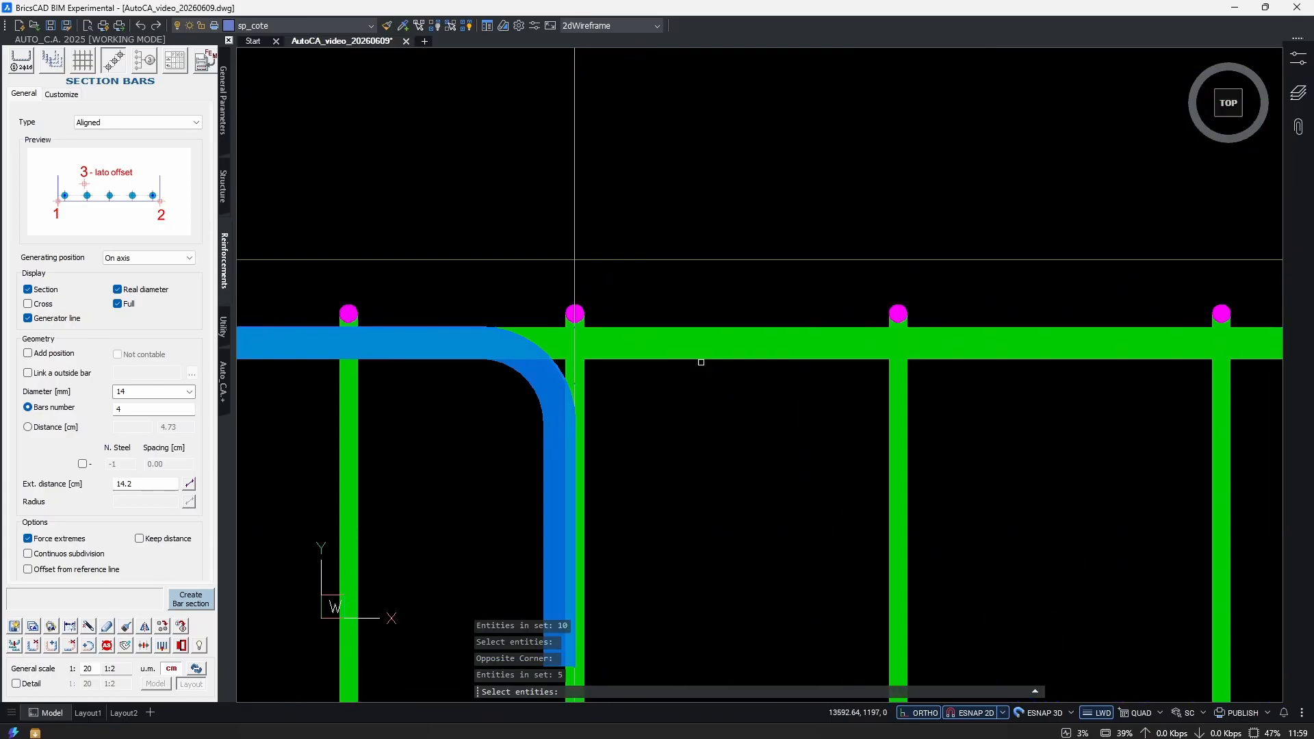
scroll(701, 397, down, 6)
scroll(691, 424, up, 5)
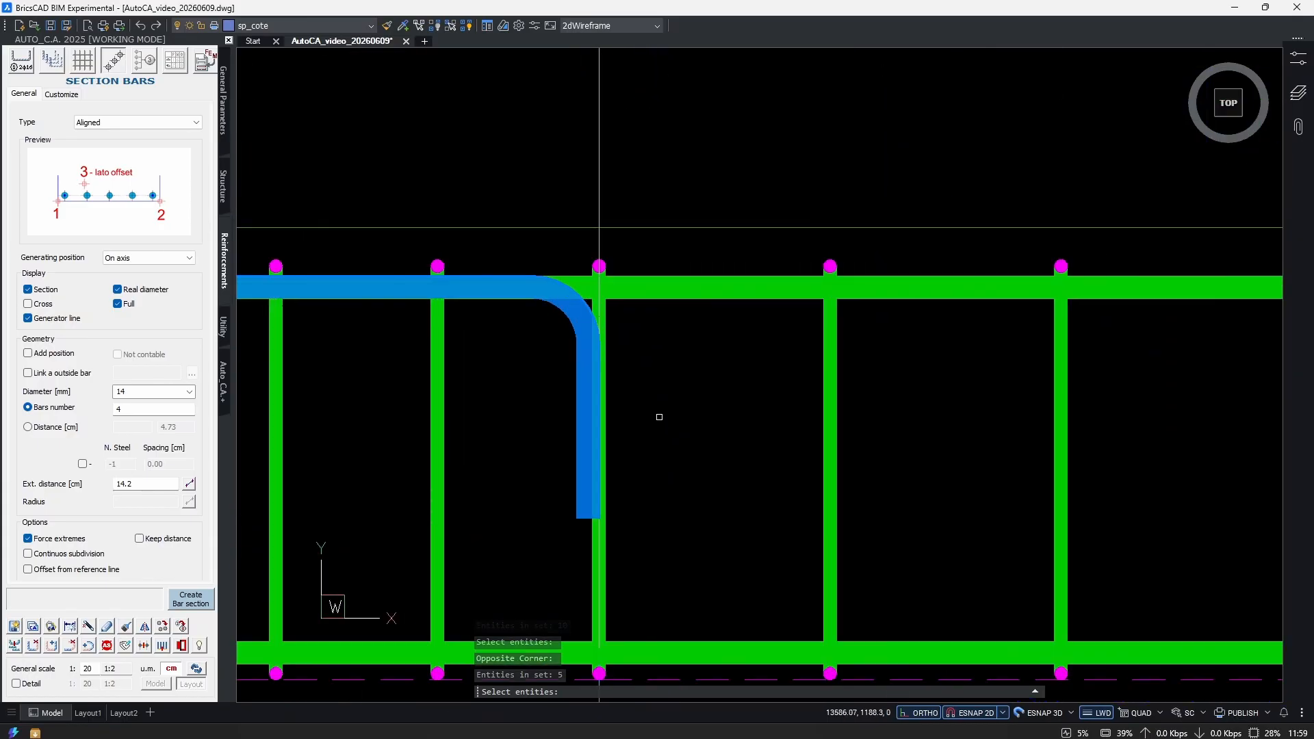
scroll(666, 393, down, 3)
key(Return)
click(644, 332)
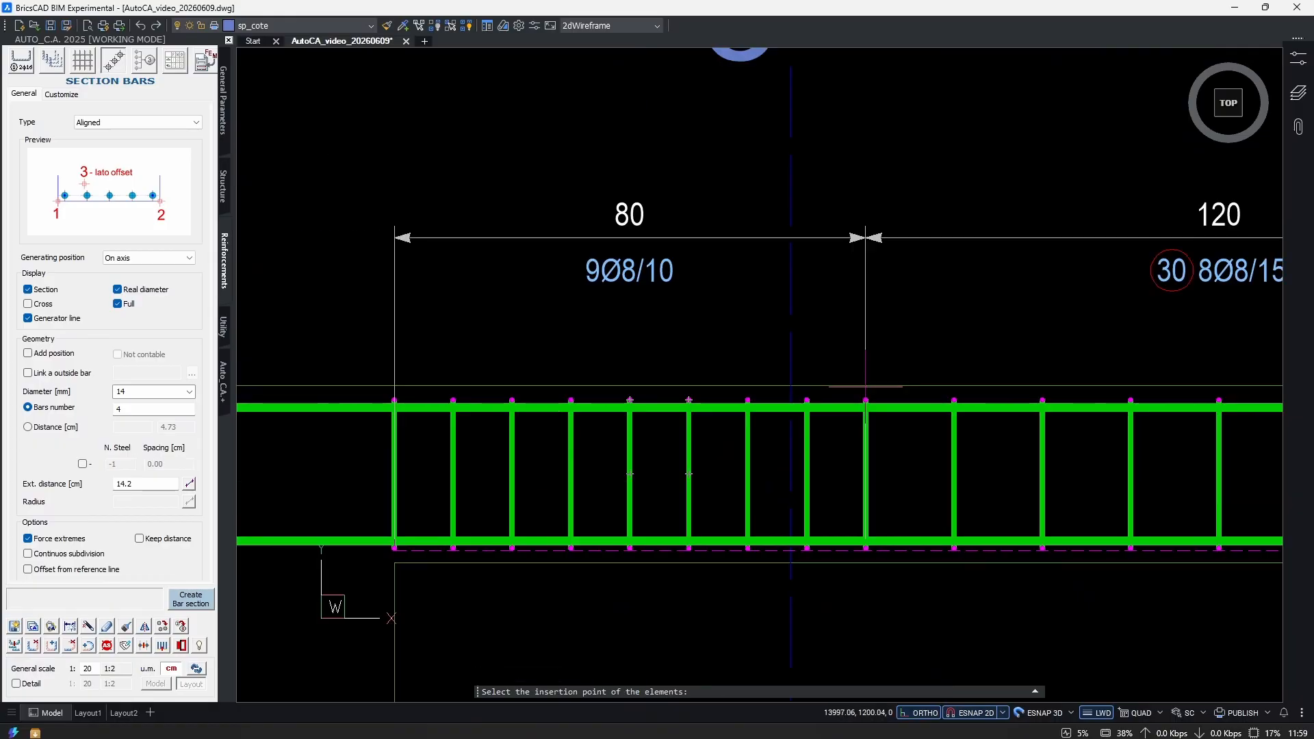
scroll(830, 413, down, 3)
middle_drag(1039, 416, 598, 402)
middle_drag(889, 399, 678, 413)
scroll(1145, 392, up, 6)
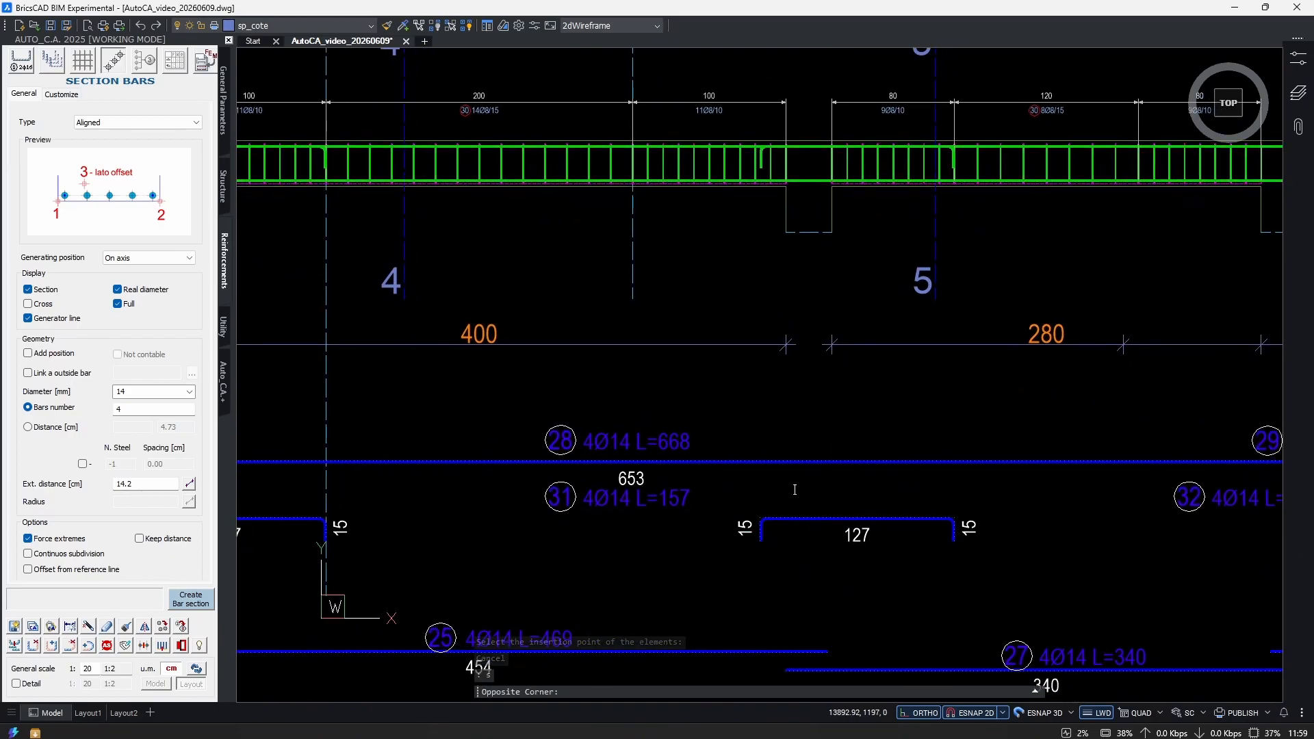
Stretch the left hook of the middle copied bar to the second dashed line, giving a straight length of 210 cm.
key(Return)
scroll(736, 536, up, 4)
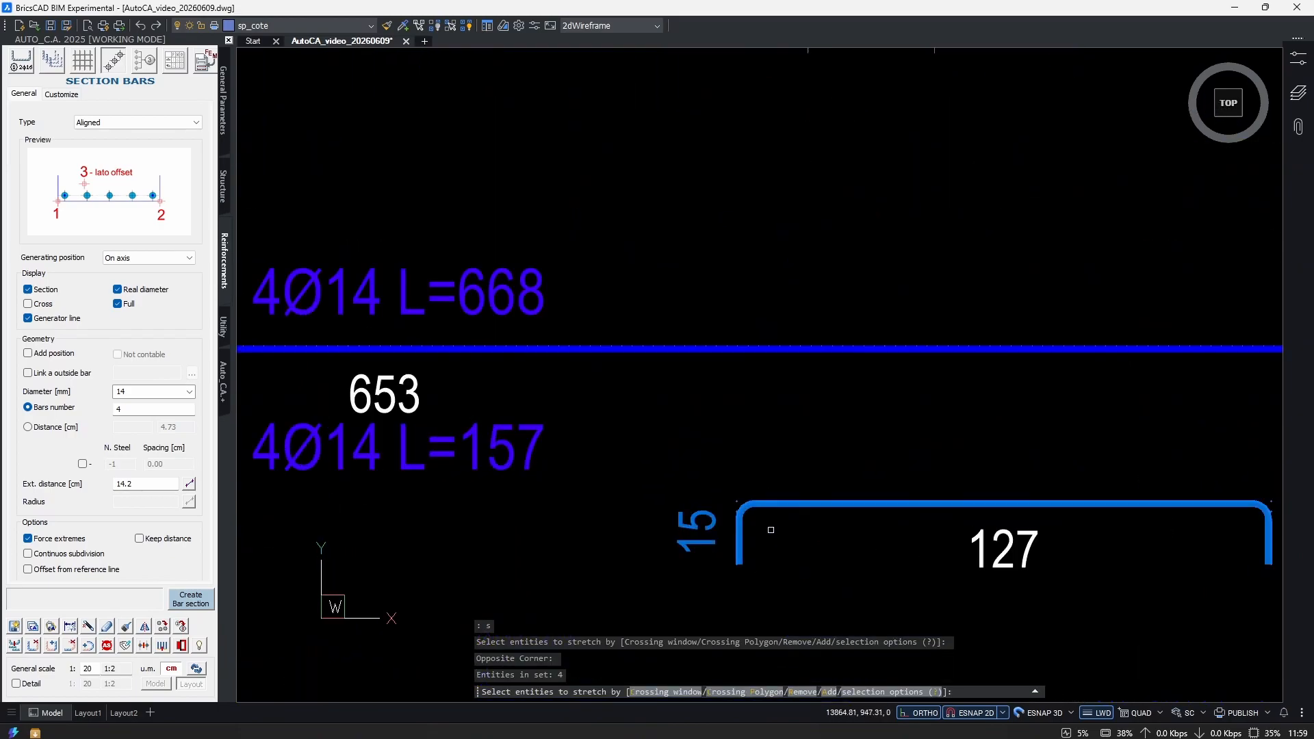
click(736, 536)
scroll(680, 583, down, 5)
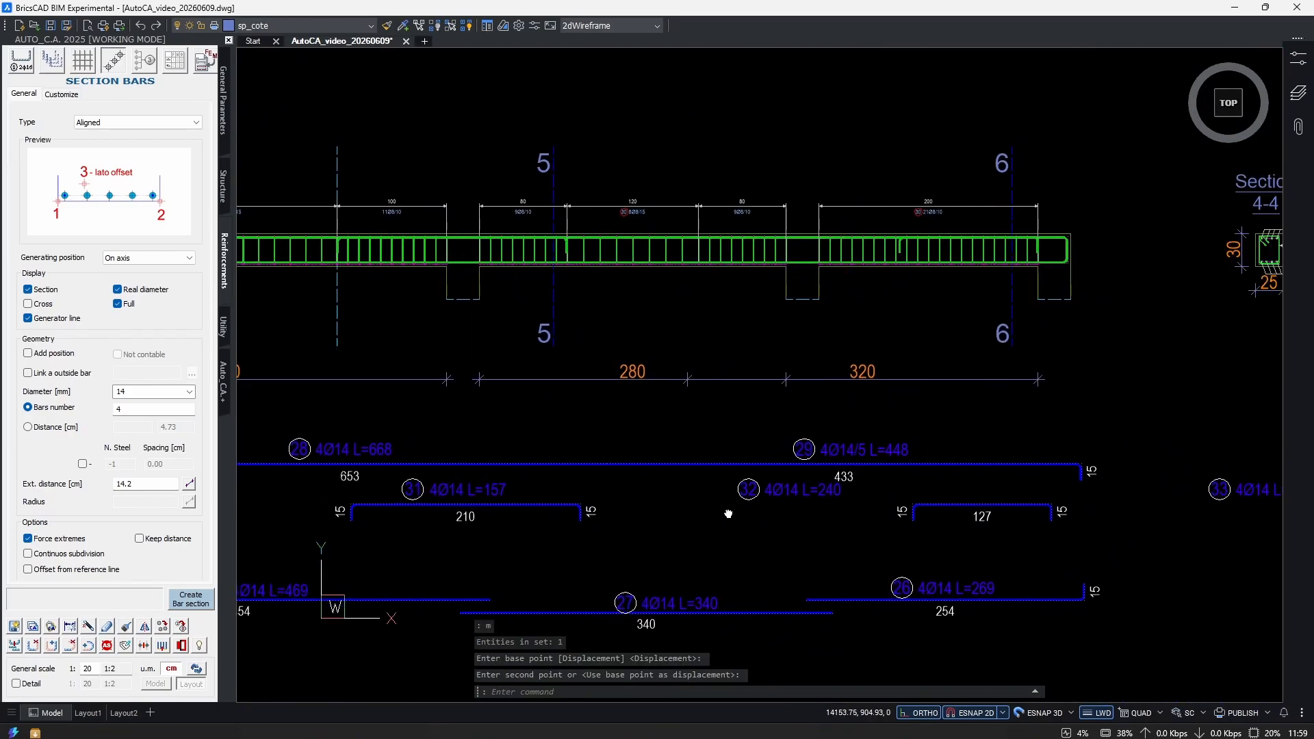
Stretch the left hook of the last copied bar to the 120/80 stirrup zone boundary, giving a straight length of 310 cm.
scroll(890, 552, up, 2)
text(s)
key(Return)
click(929, 450)
click(898, 503)
scroll(890, 468, up, 2)
key(Return)
click(908, 490)
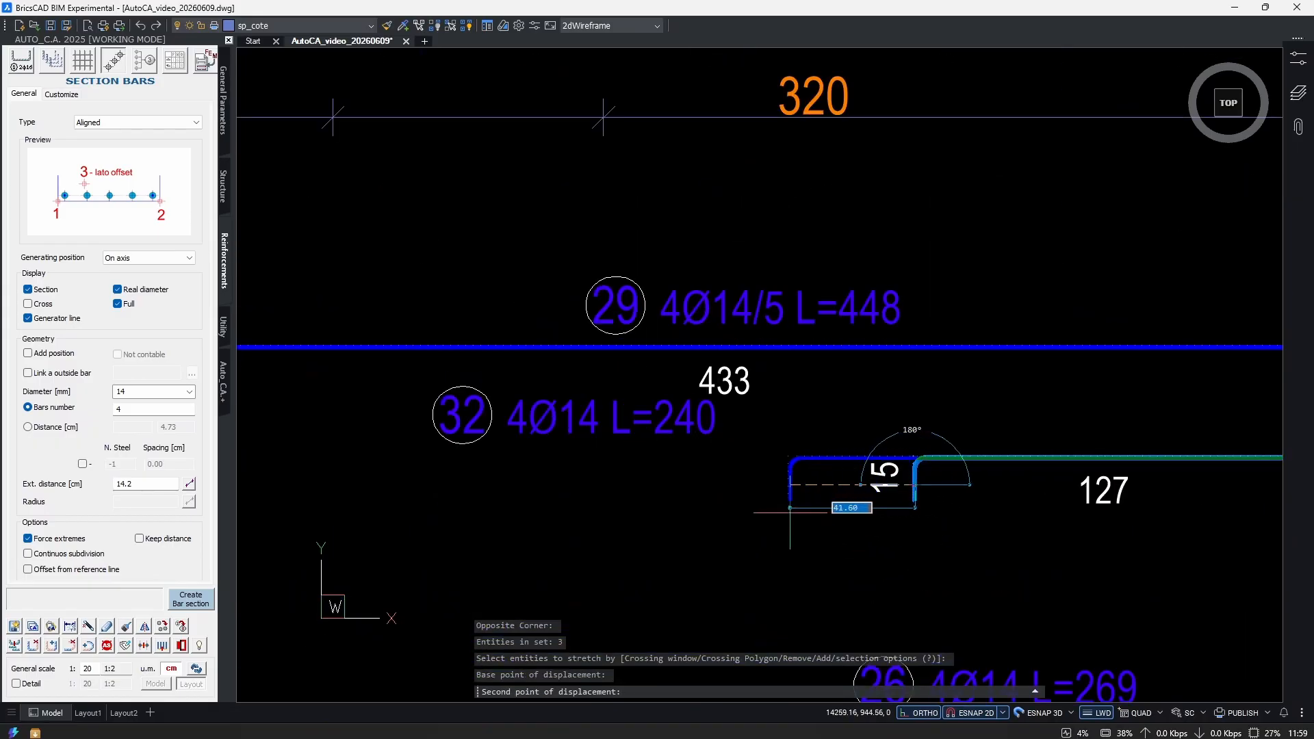
scroll(790, 510, down, 4)
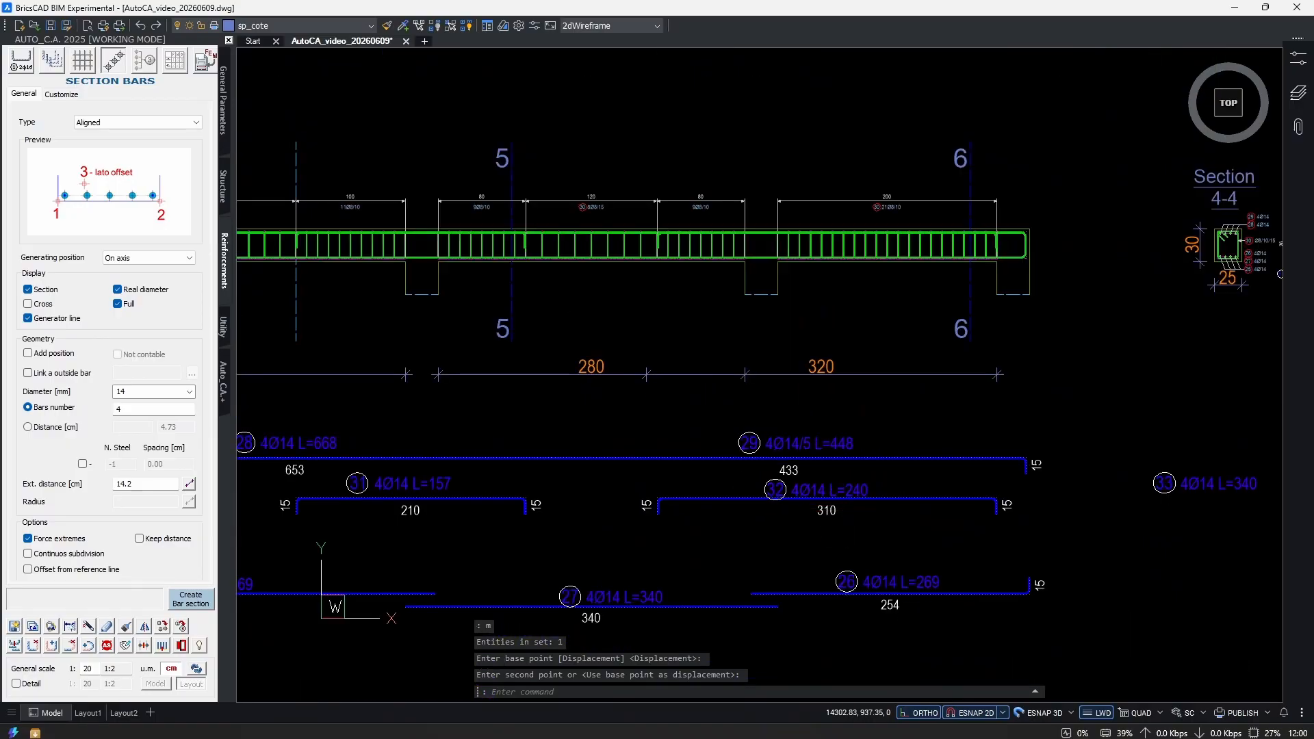
Examine the continuous extracted bars 28 and 29 together with the three shorter hooked bars beneath them.
scroll(853, 518, down, 1)
middle_drag(626, 425, 787, 577)
scroll(695, 456, up, 1)
scroll(700, 467, up, 4)
scroll(557, 478, down, 4)
middle_drag(383, 674, 527, 482)
click(496, 483)
click(464, 520)
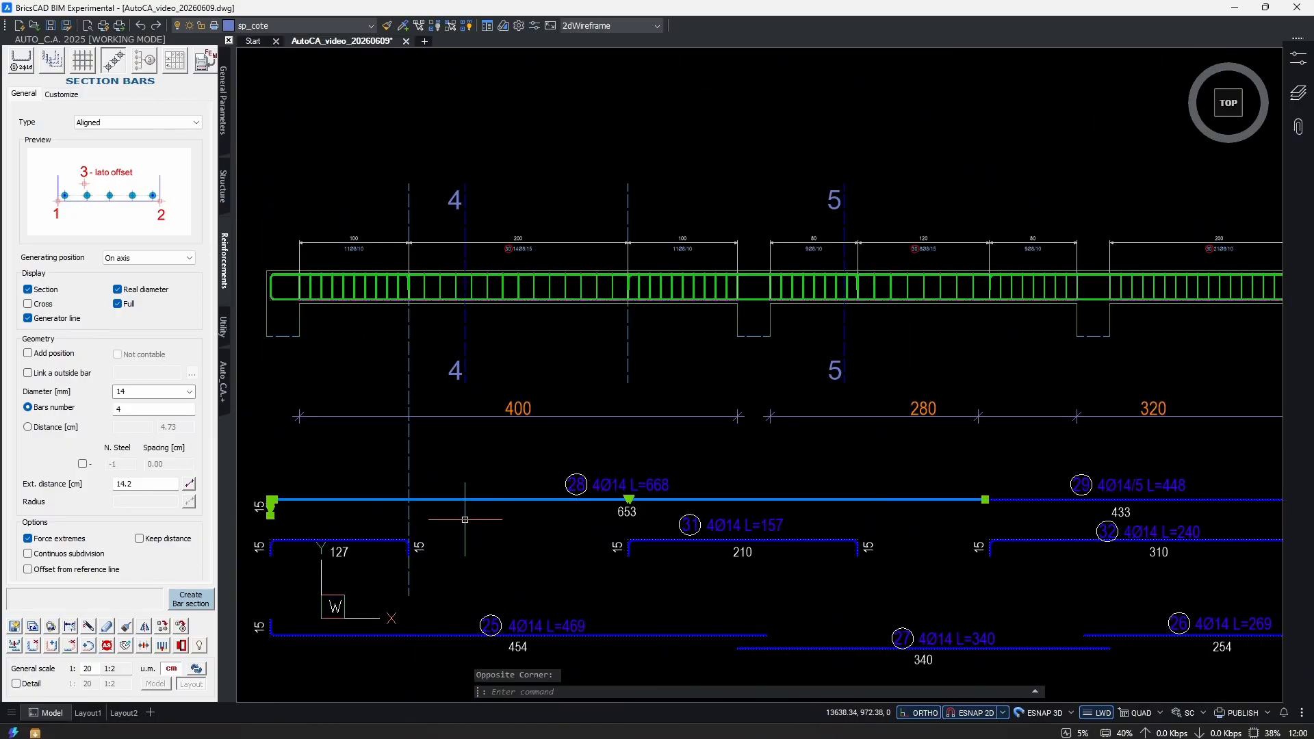
middle_drag(948, 498, 673, 486)
click(650, 477)
click(613, 510)
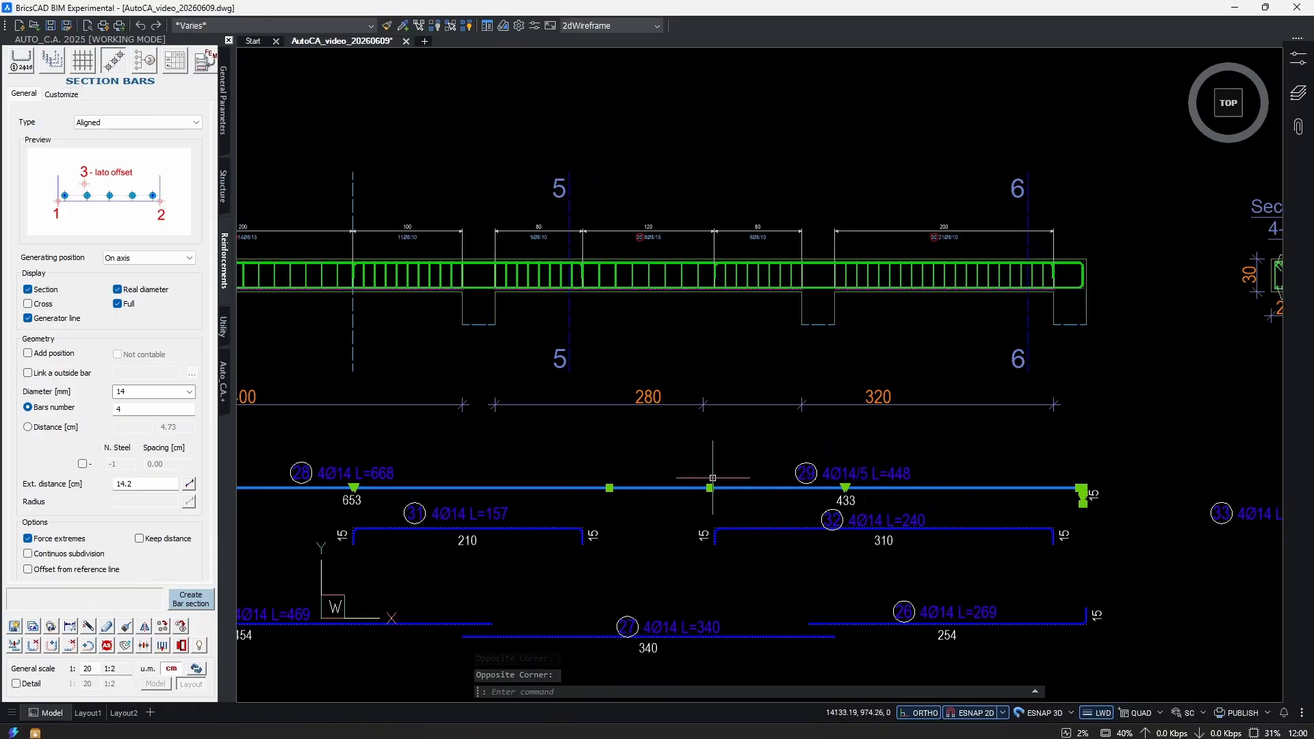
middle_drag(331, 492, 801, 479)
middle_drag(1040, 455, 779, 455)
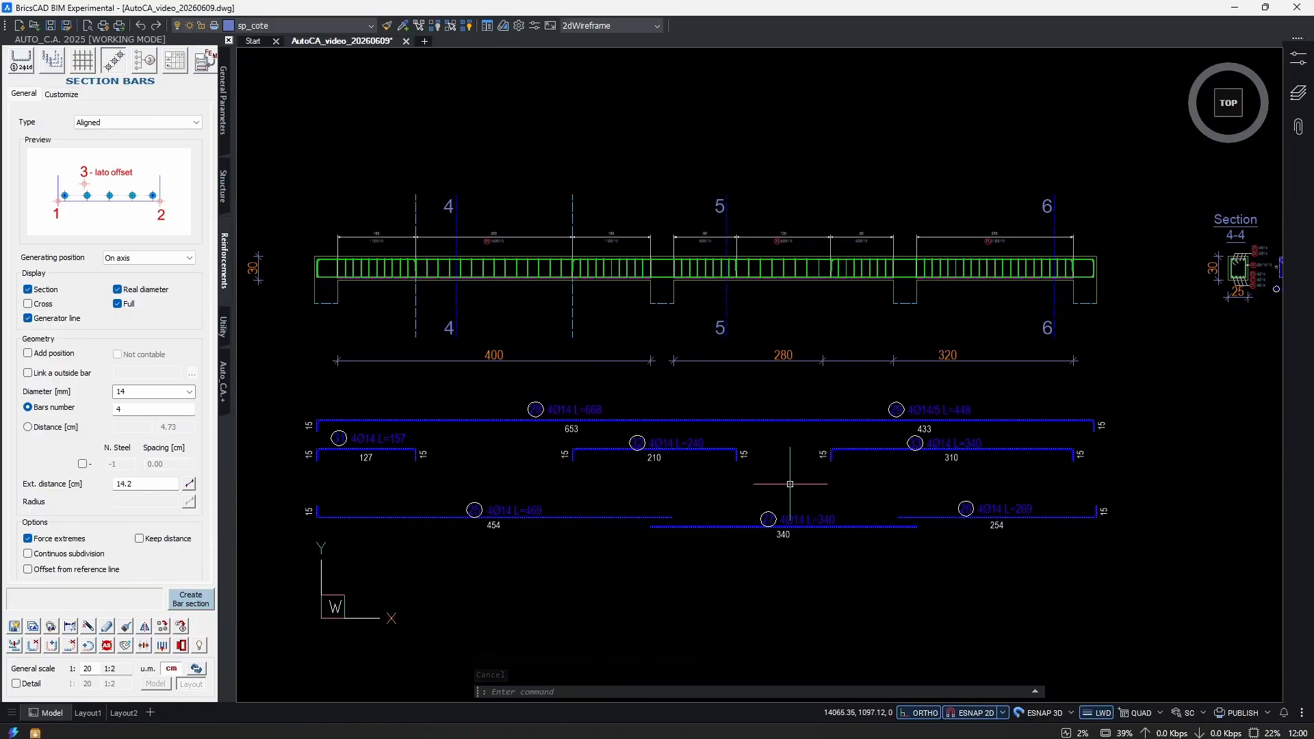
Move section mark 4 about 85 cm to the left, into the first 100 cm stirrup zone.
middle_drag(550, 371, 752, 390)
scroll(636, 238, up, 3)
click(684, 196)
click(638, 209)
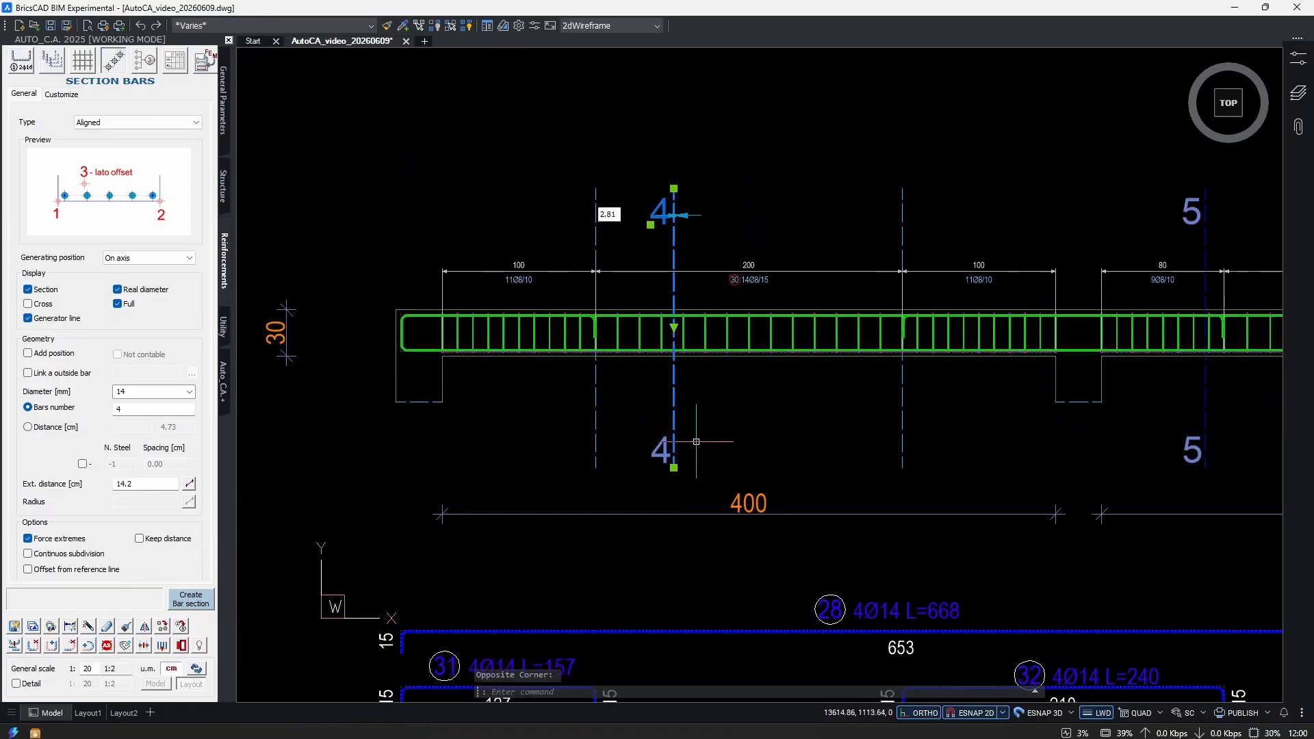
middle_drag(686, 470, 695, 465)
text(m)
key(Return)
click(694, 464)
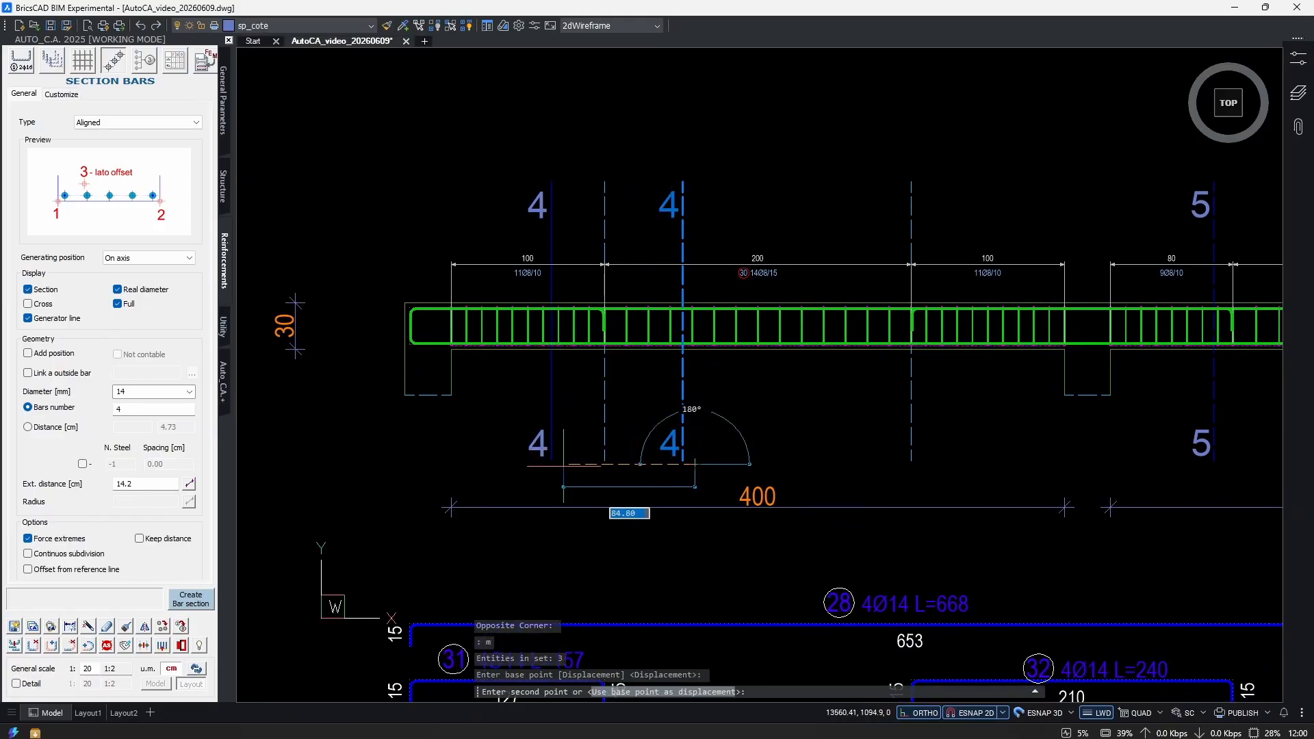
click(563, 466)
Set the number of top bars in section 4-4 to 2.
scroll(563, 466, down, 3)
middle_drag(841, 426, 362, 386)
scroll(948, 334, up, 7)
scroll(856, 396, up, 4)
scroll(561, 335, down, 4)
scroll(687, 432, up, 5)
scroll(673, 472, down, 3)
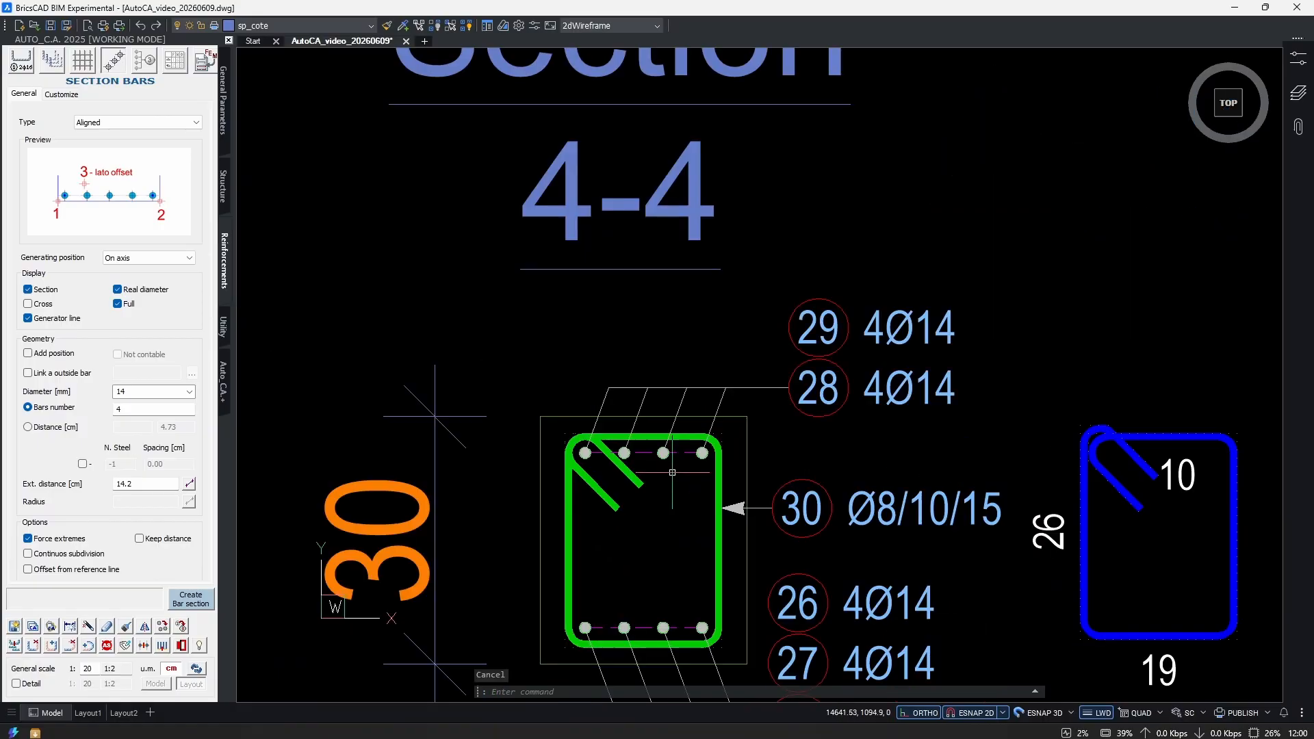
double_click(675, 475)
Copy the two-bar top row of section 4-4, with its position labels, to just below the original row.
scroll(660, 481, up, 2)
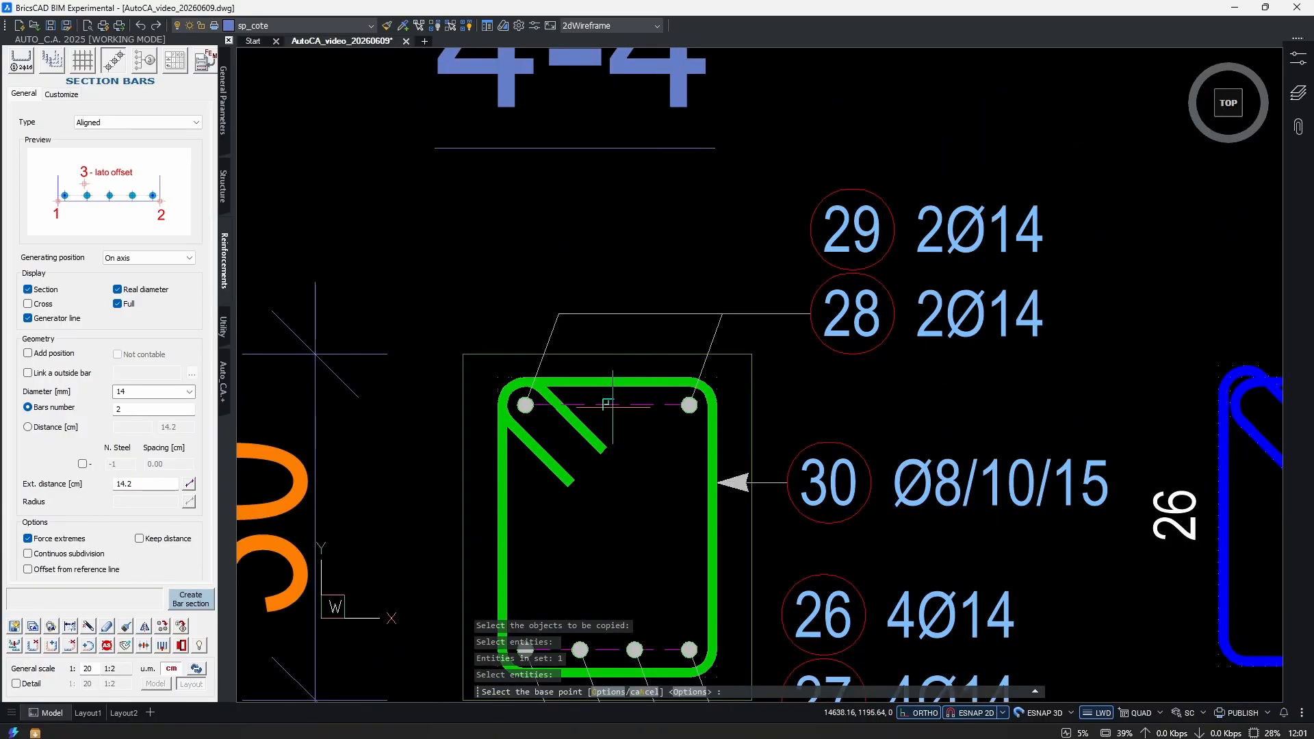
click(609, 405)
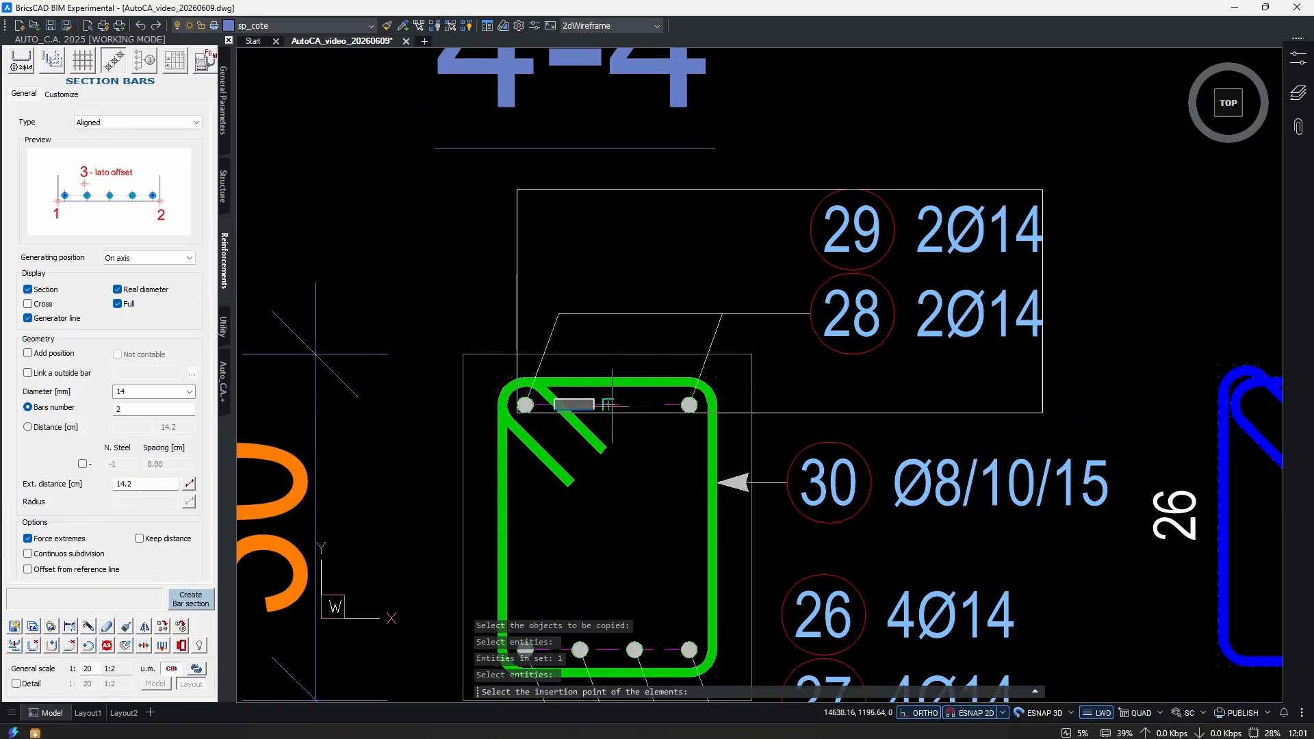
click(634, 454)
Shorten the copied row's generator line to the two inner bar positions and move it up onto the original top row.
click(717, 443)
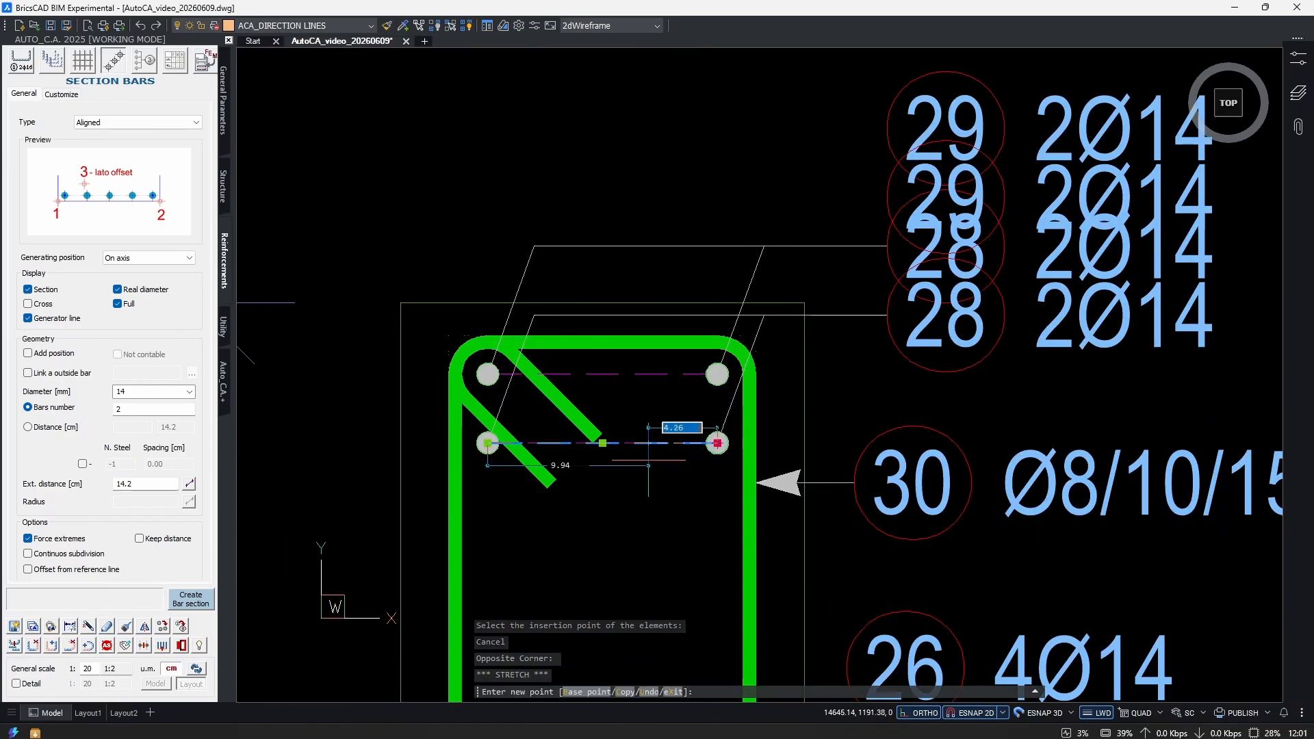
scroll(648, 461, down, 2)
middle_drag(650, 490, 648, 434)
scroll(641, 452, up, 1)
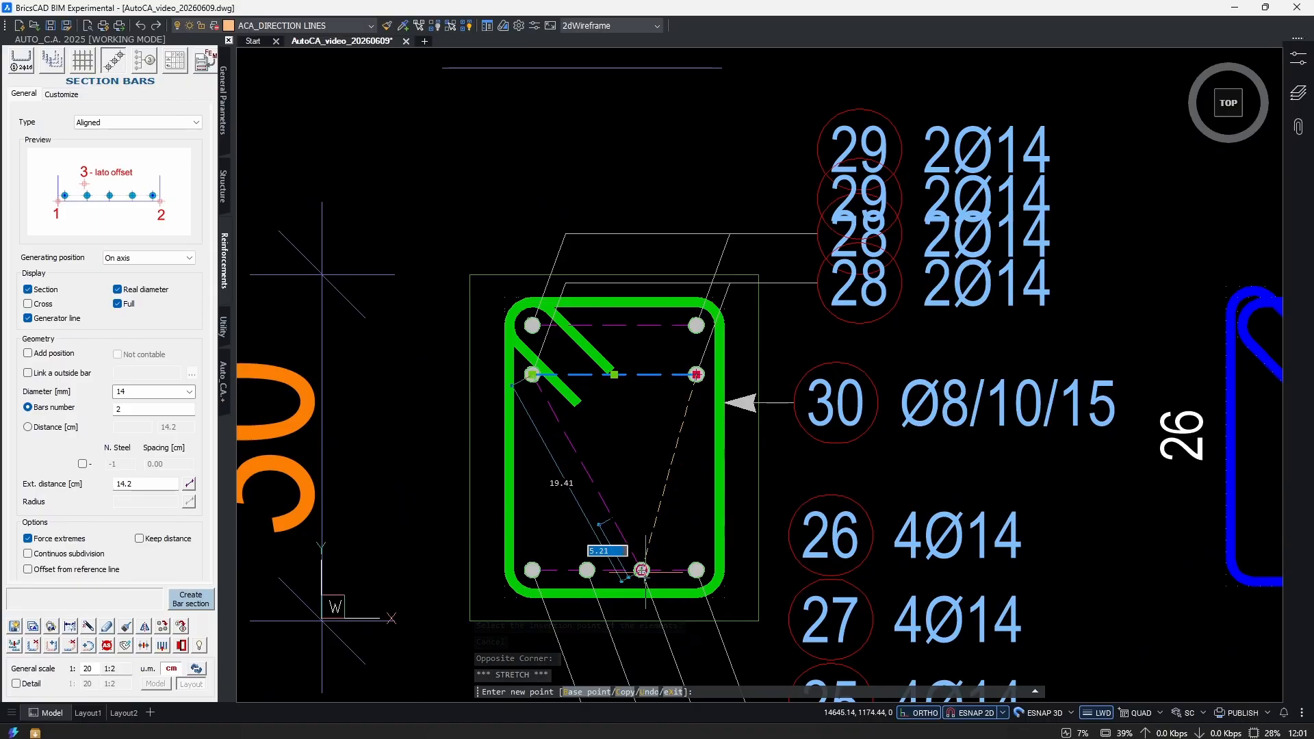
click(641, 374)
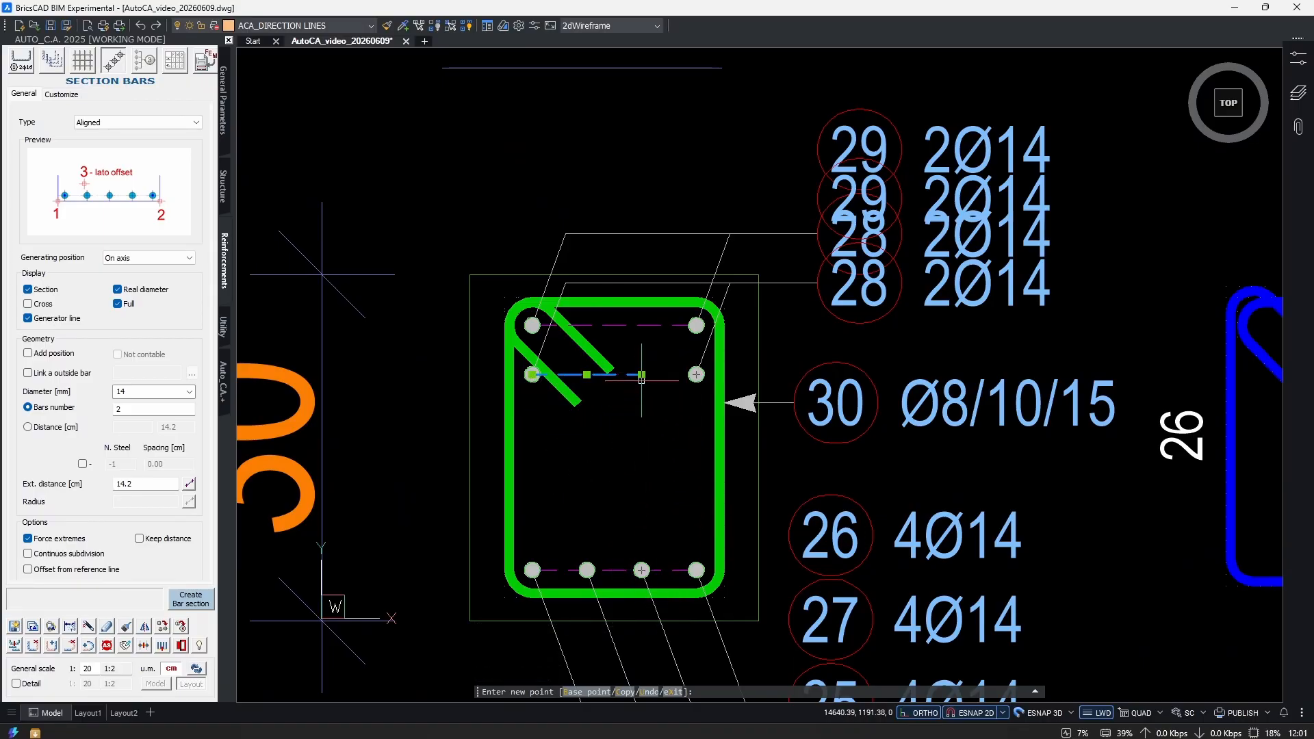
click(614, 325)
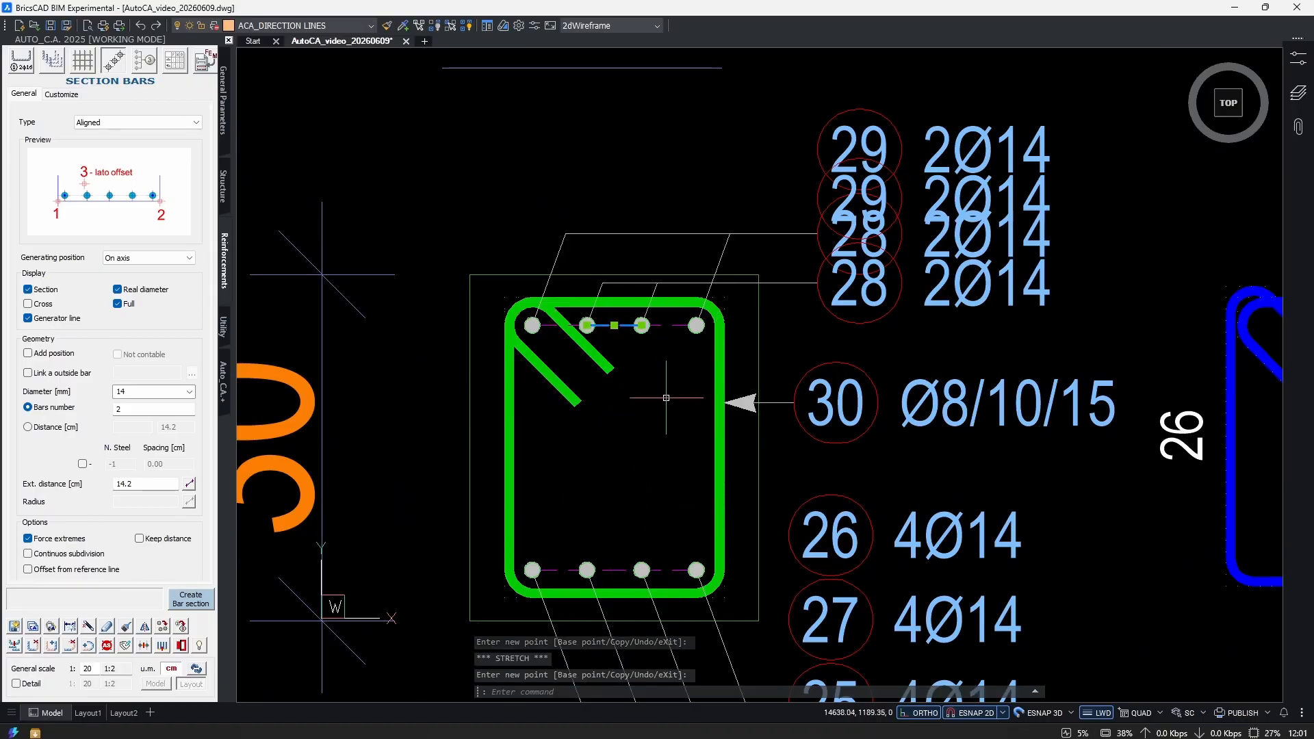
key(Escape)
Lower the leaders of stirrup 30 and of the two inner top bars in section 4-4 to separate their labels.
click(786, 410)
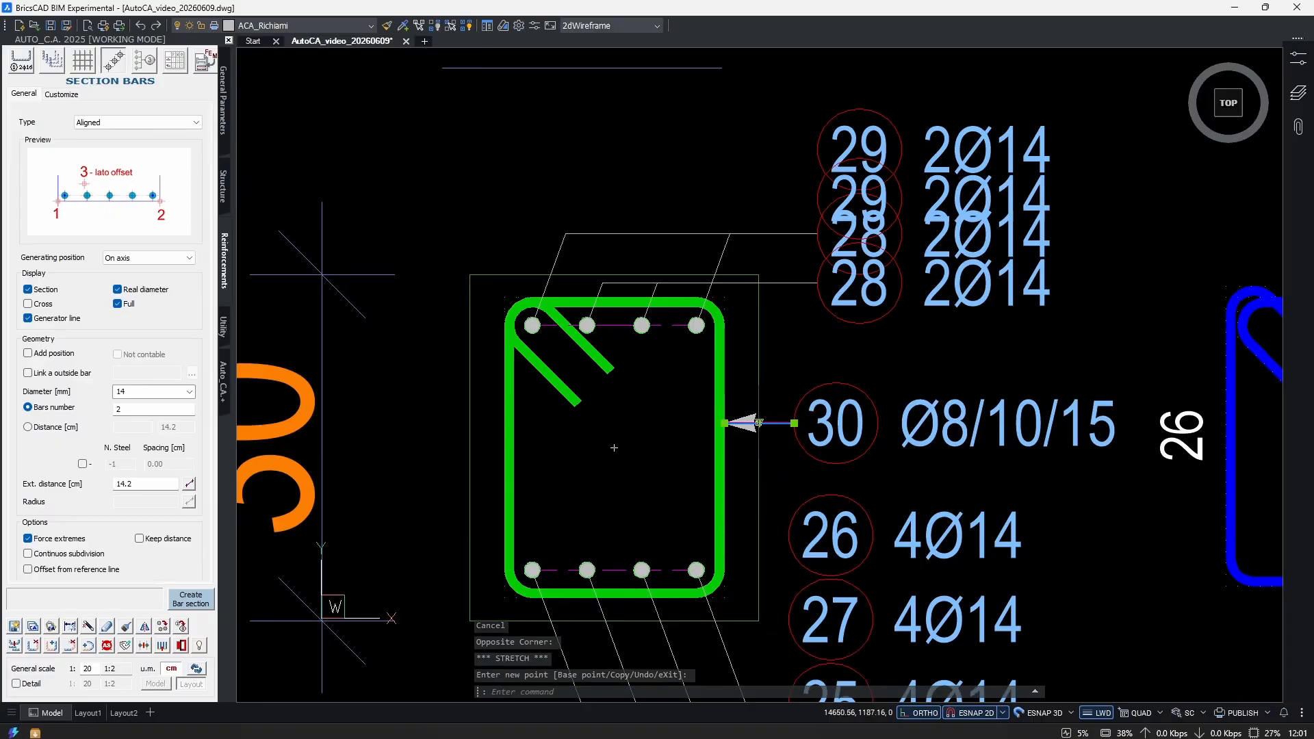
click(760, 423)
click(765, 443)
key(Escape)
click(710, 283)
click(710, 282)
click(688, 358)
middle_drag(922, 373, 870, 388)
key(Escape)
Raise the leader of the two outer top bars farther above section 4-4.
click(619, 307)
click(619, 308)
click(621, 246)
key(Escape)
Flip the outer top bars' leader so labels 28 and 29 sit to the left of section 4-4.
middle_drag(697, 404, 720, 413)
scroll(719, 414, down, 2)
middle_drag(810, 362, 801, 475)
click(705, 379)
click(693, 398)
click(737, 389)
middle_drag(451, 384, 630, 370)
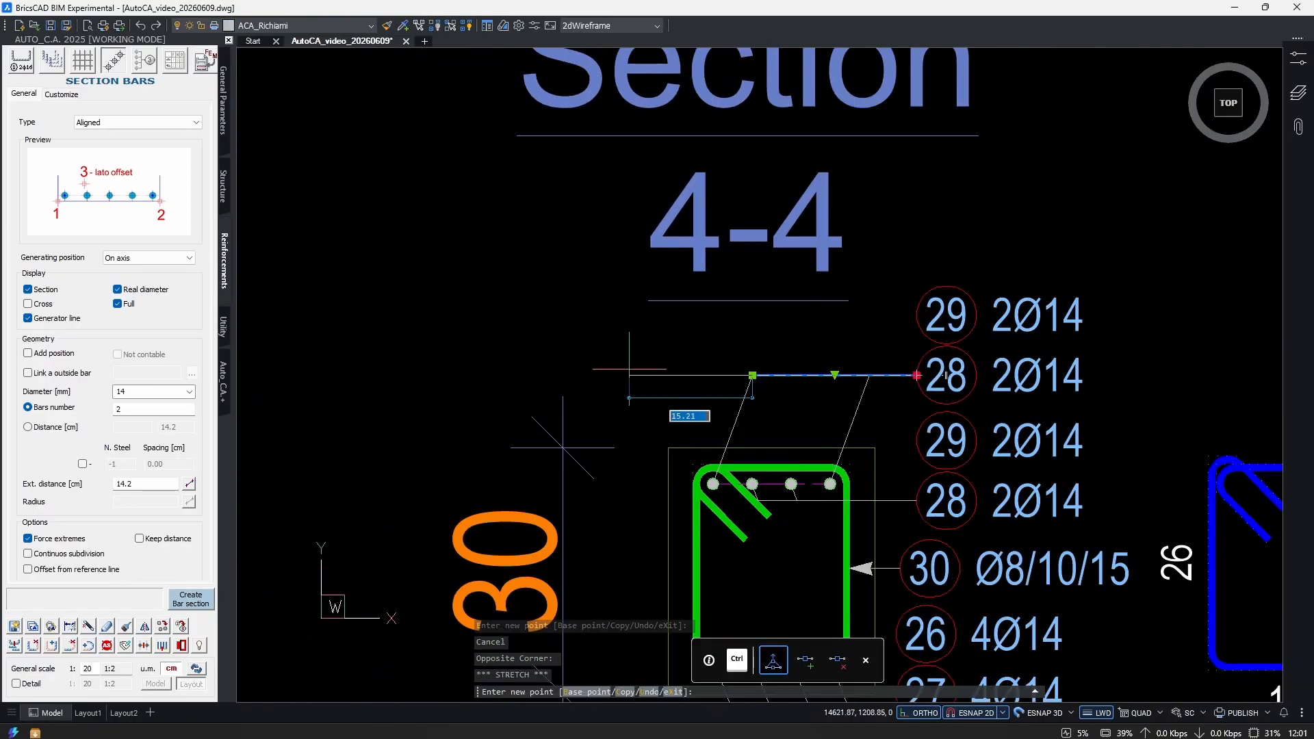
click(575, 367)
click(641, 371)
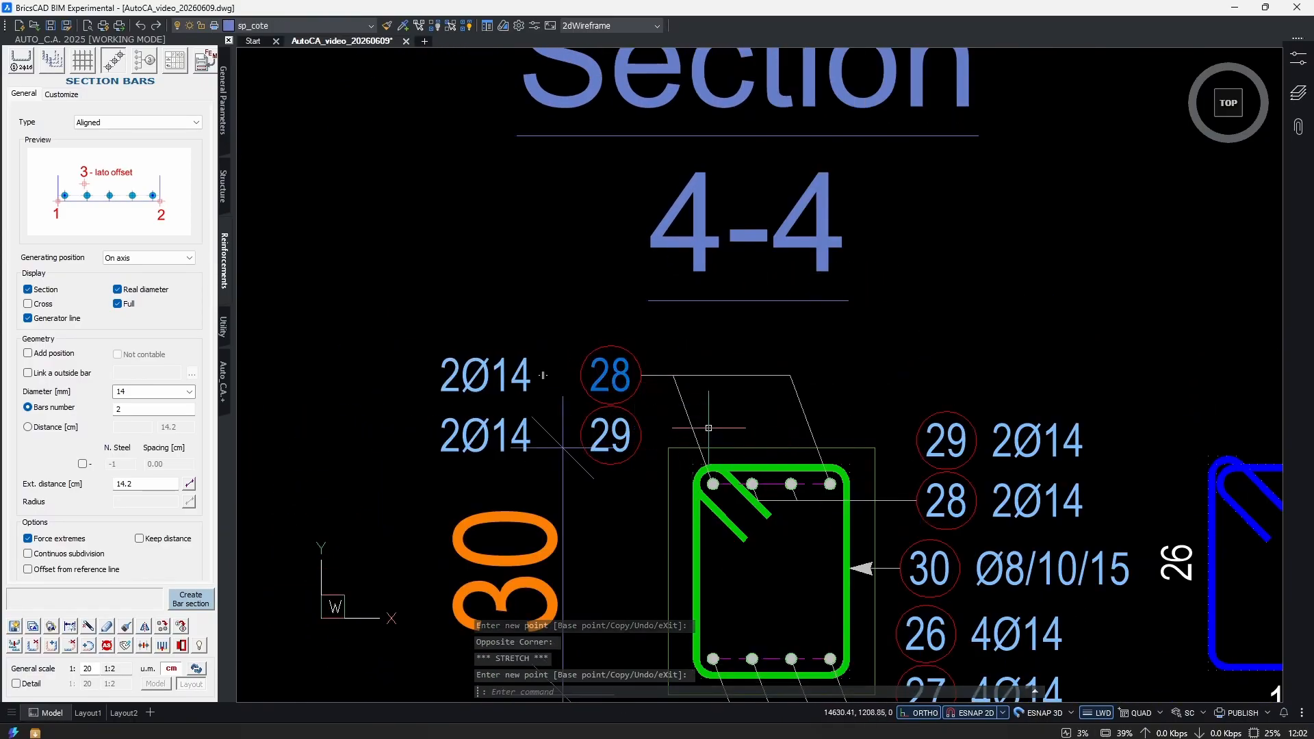
Modify the two inner top bars of section 4-4 so they link to extracted bar 31.
scroll(708, 433, down, 4)
scroll(707, 433, up, 5)
key(Escape)
key(Escape)
text(md)
key(Return)
scroll(623, 376, up, 2)
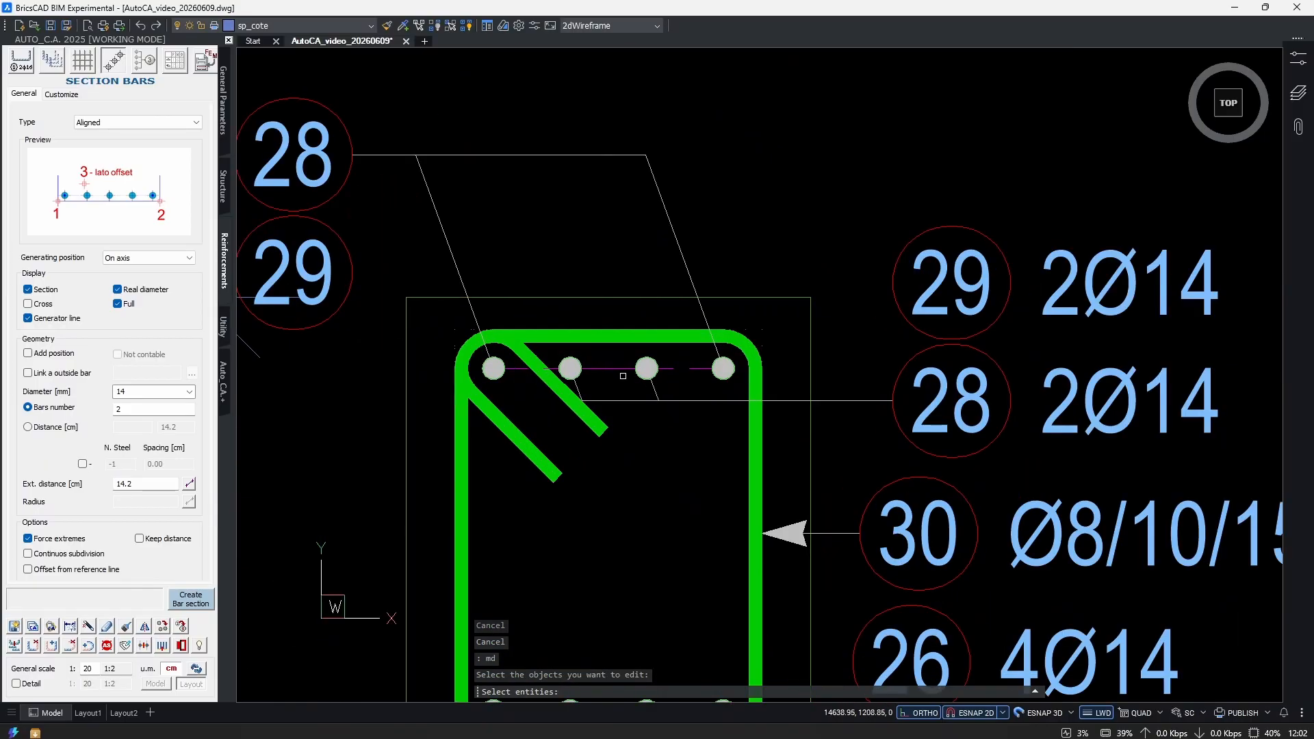
click(623, 376)
key(Return)
scroll(810, 394, down, 6)
scroll(445, 200, up, 5)
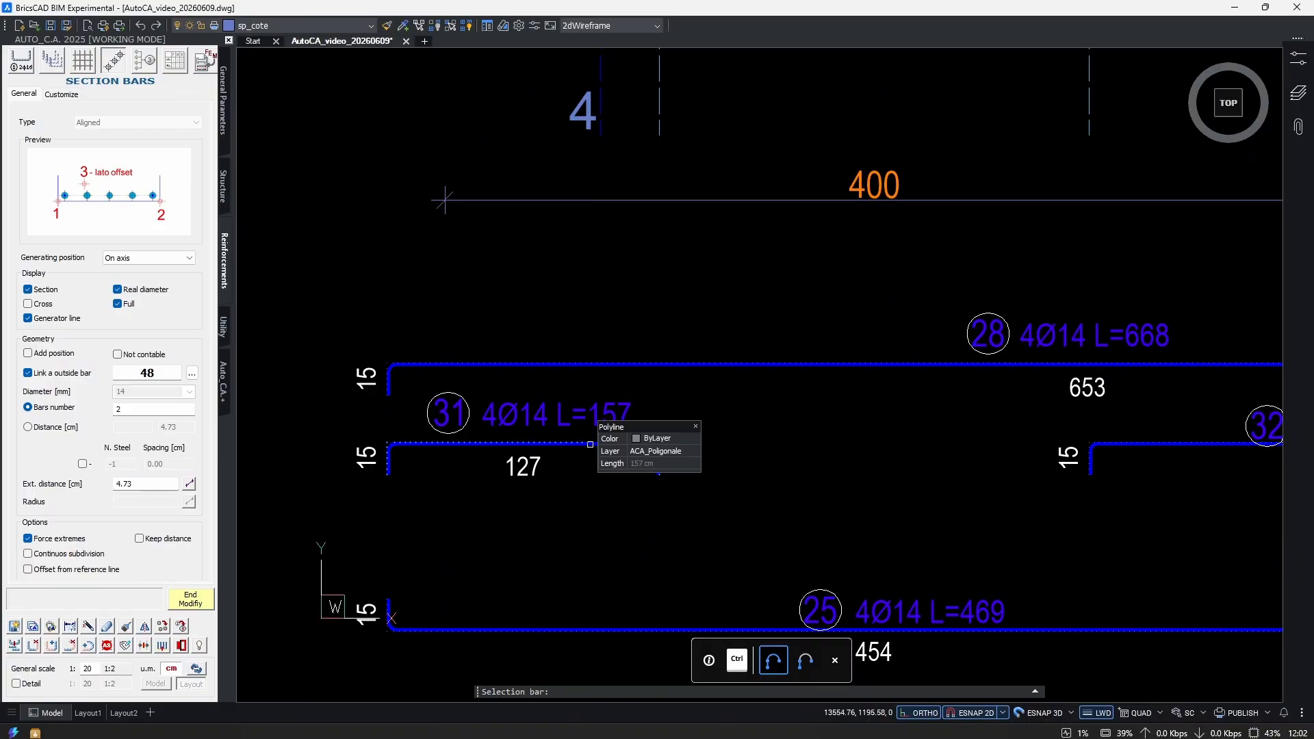
click(590, 444)
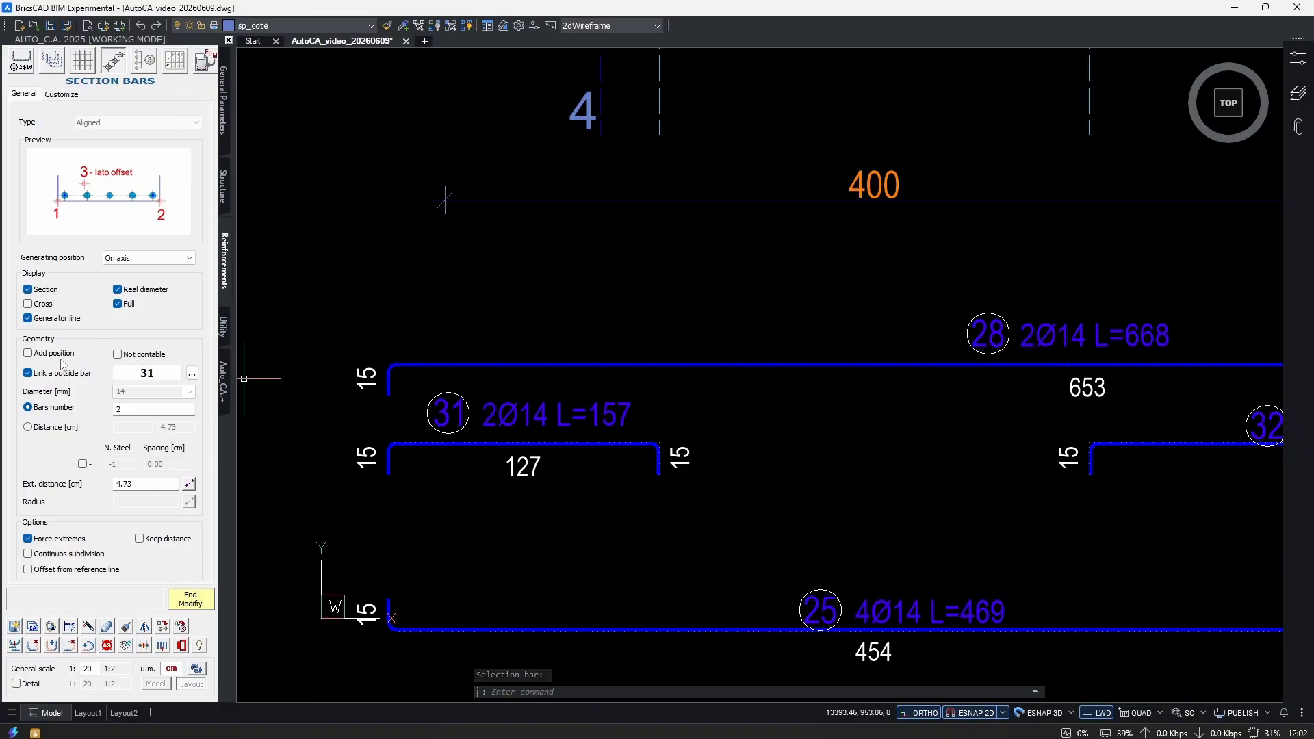
Add extracted bars 32 and 33 to the inner top bars' link and complete the modification.
click(195, 375)
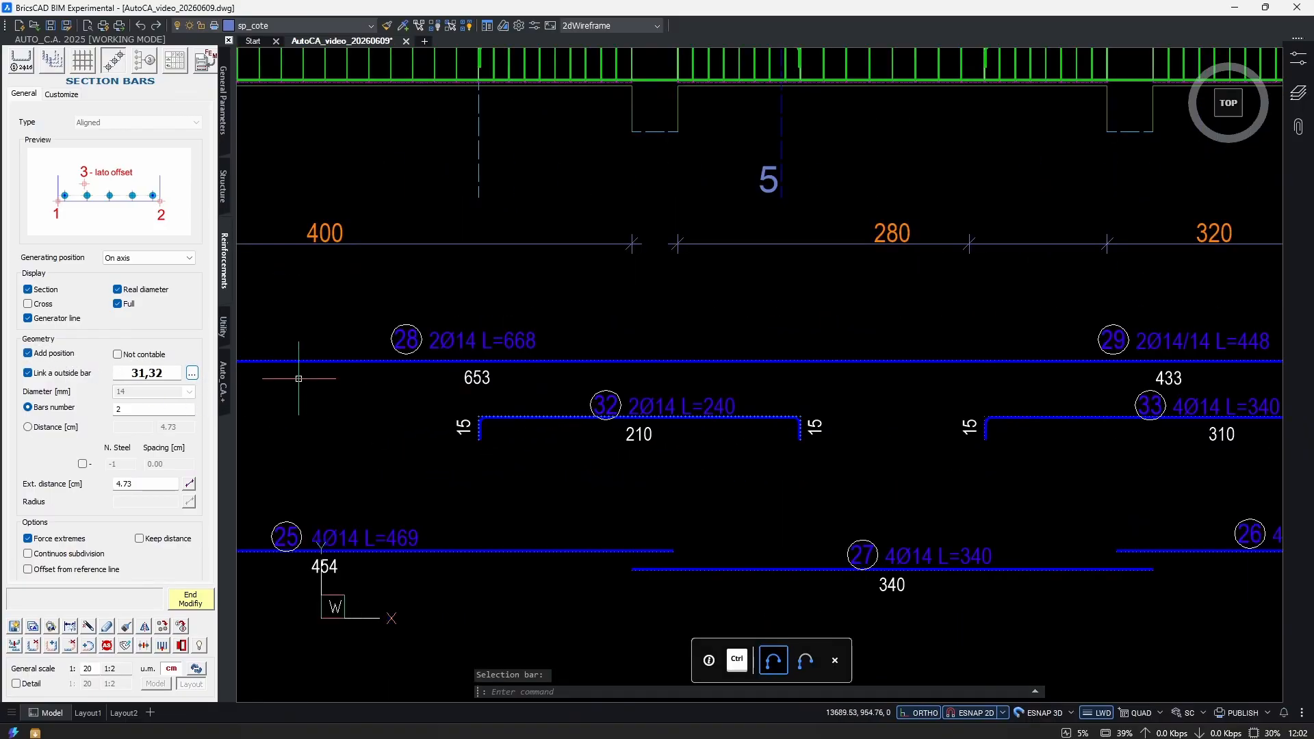
click(693, 421)
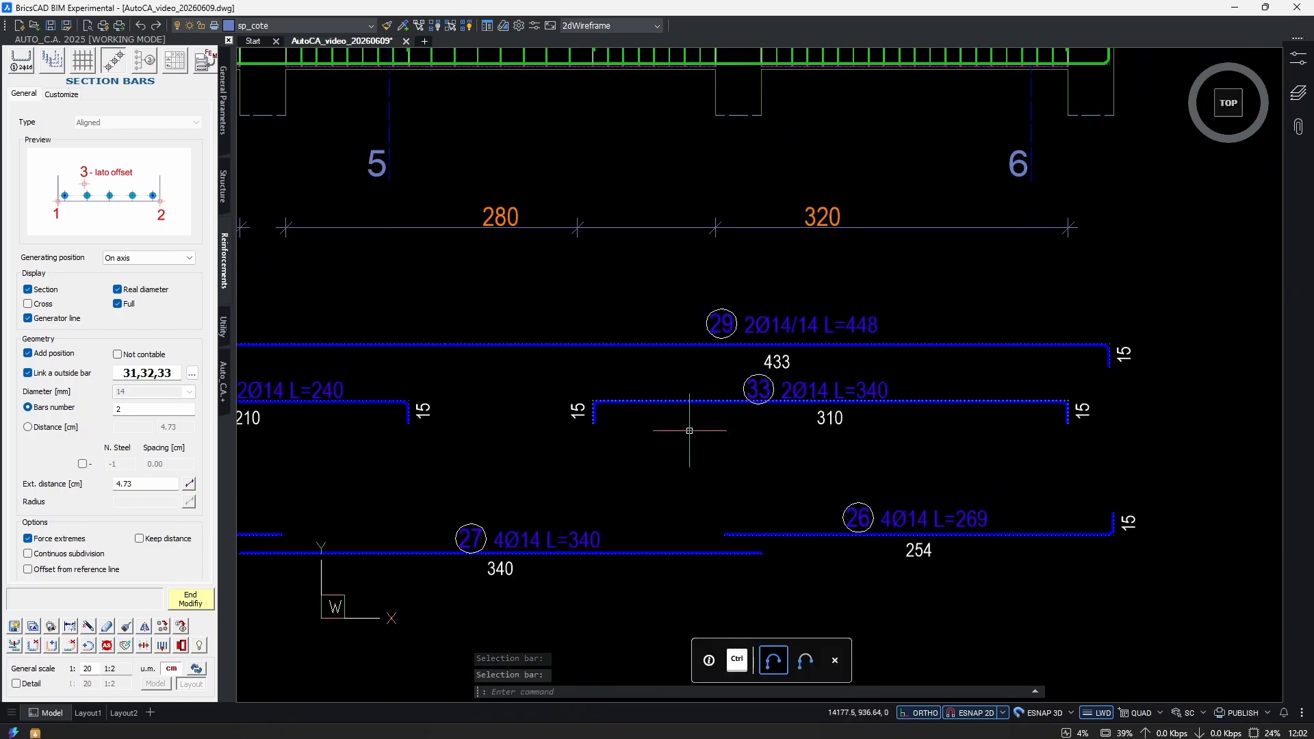
key(Return)
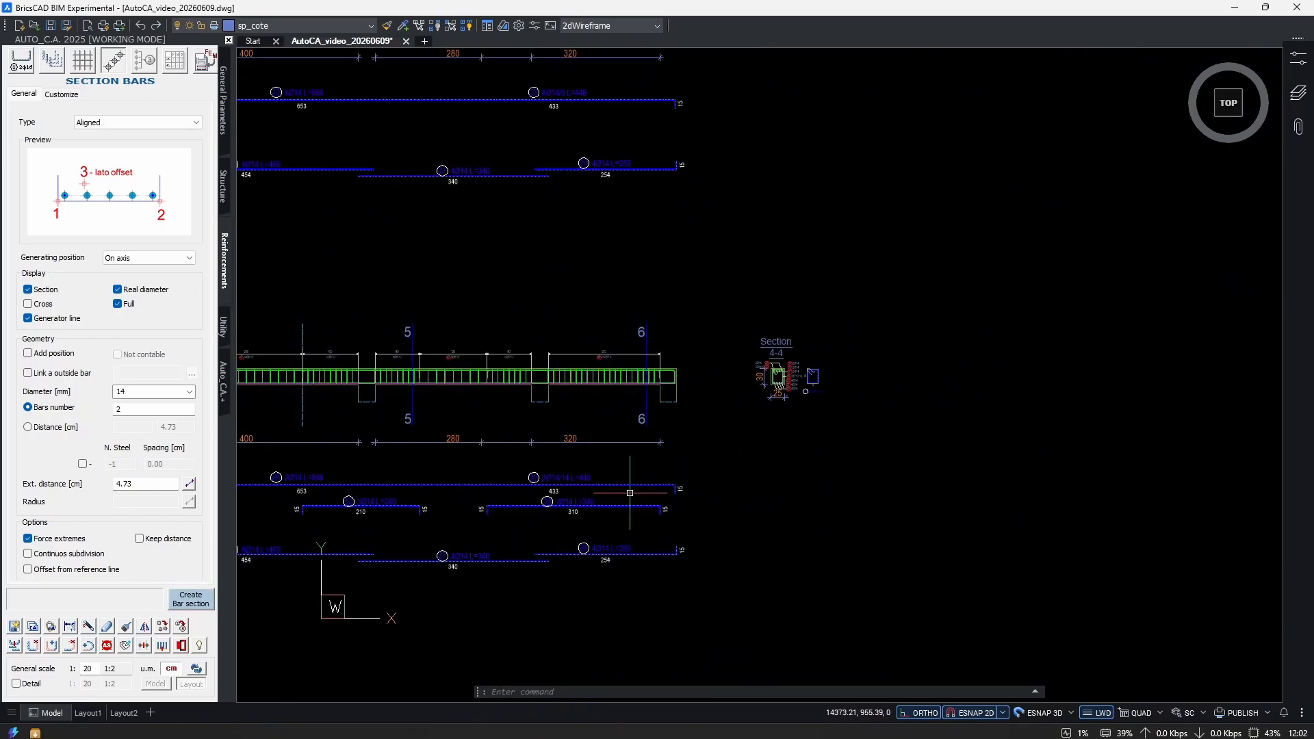
scroll(749, 398, up, 8)
click(754, 451)
scroll(628, 413, up, 2)
key(Escape)
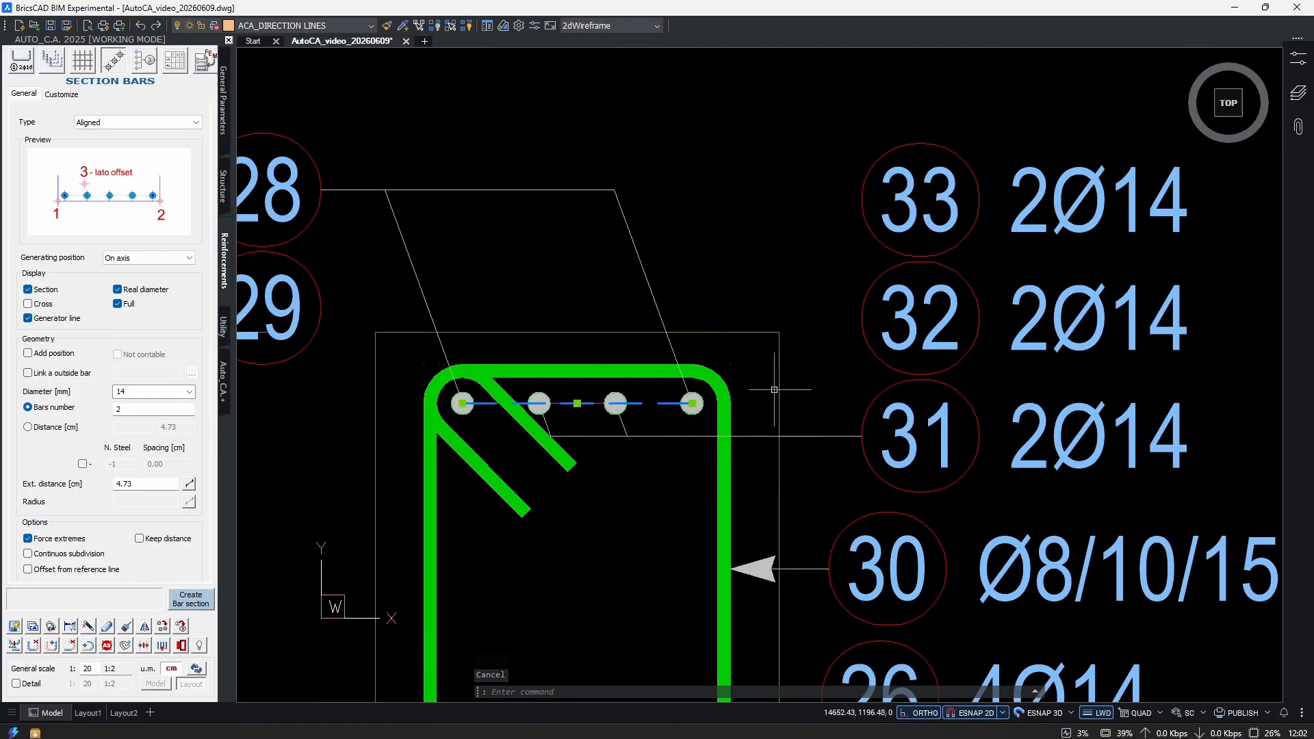
Examine how the two outer top bars of section 4-4 are linked to extracted bars 28 and 29.
scroll(791, 367, down, 6)
scroll(616, 397, up, 1)
scroll(602, 401, down, 2)
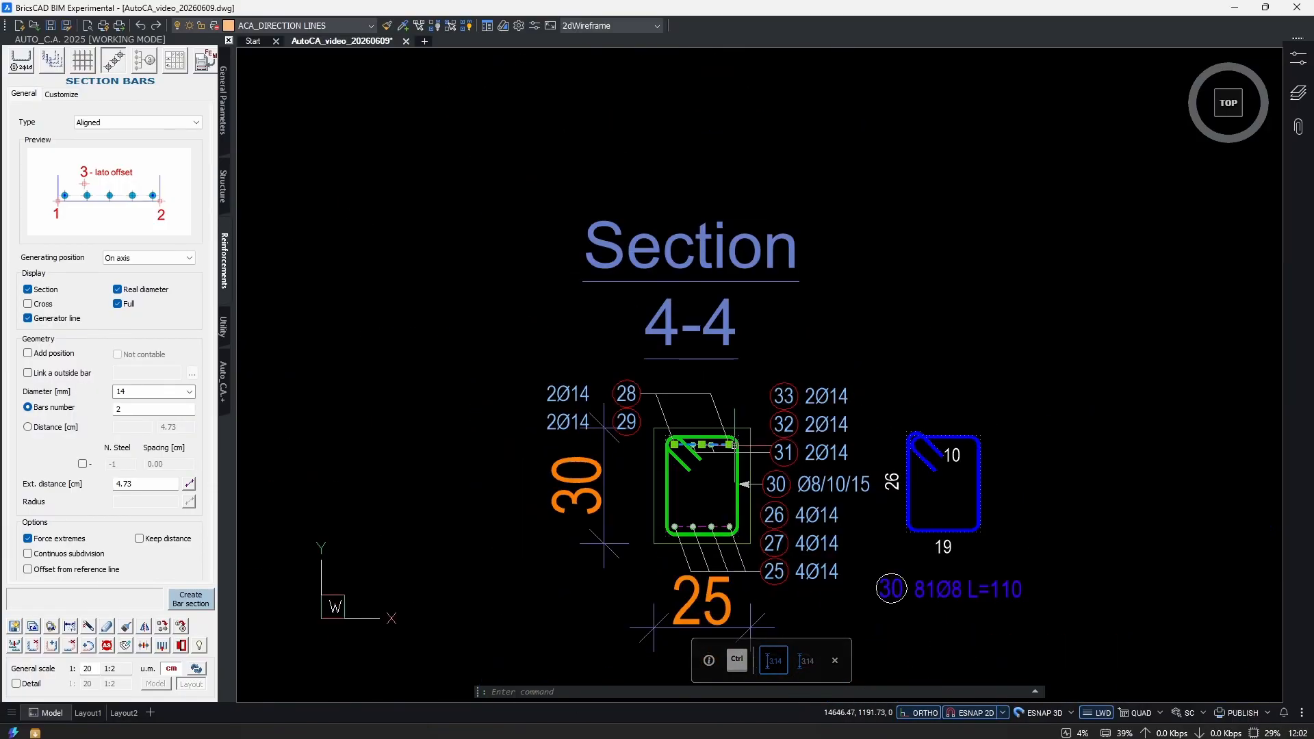
scroll(630, 375, up, 2)
scroll(659, 437, down, 5)
middle_drag(548, 534, 1131, 261)
scroll(629, 402, up, 1)
scroll(1055, 374, down, 4)
scroll(397, 394, up, 3)
middle_drag(1084, 458, 320, 543)
scroll(320, 543, down, 3)
scroll(620, 414, up, 8)
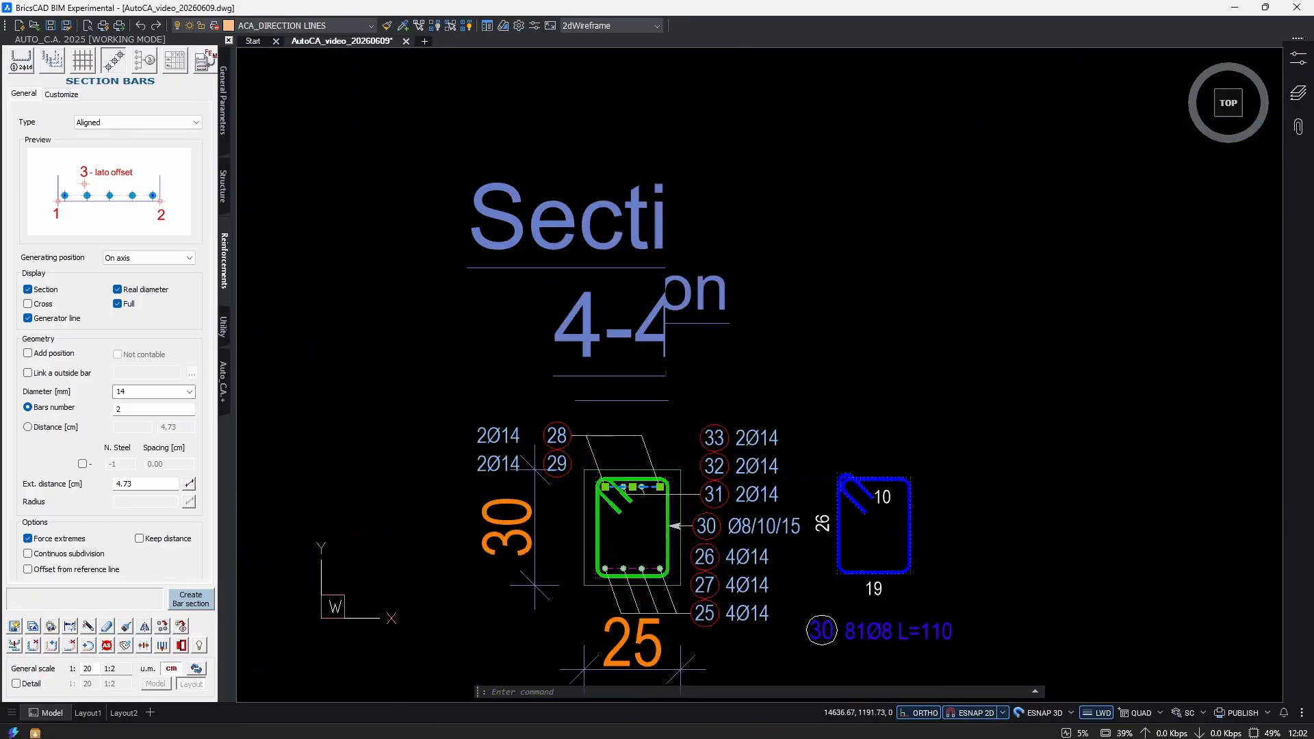
scroll(651, 479, down, 3)
scroll(651, 479, up, 3)
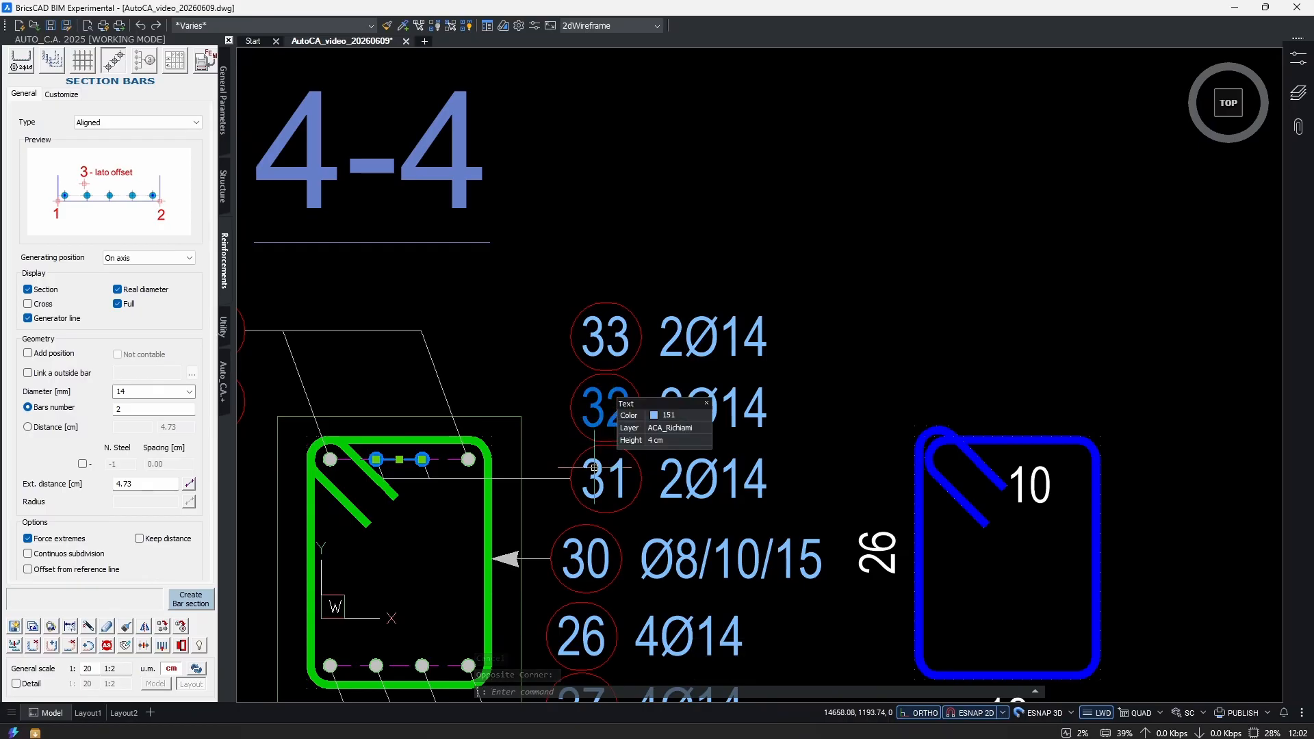
Examine the inner top bars of section 4-4 and the extracted bars 31, 32 and 33 linked to them.
scroll(740, 399, down, 5)
scroll(507, 428, up, 6)
scroll(890, 410, down, 8)
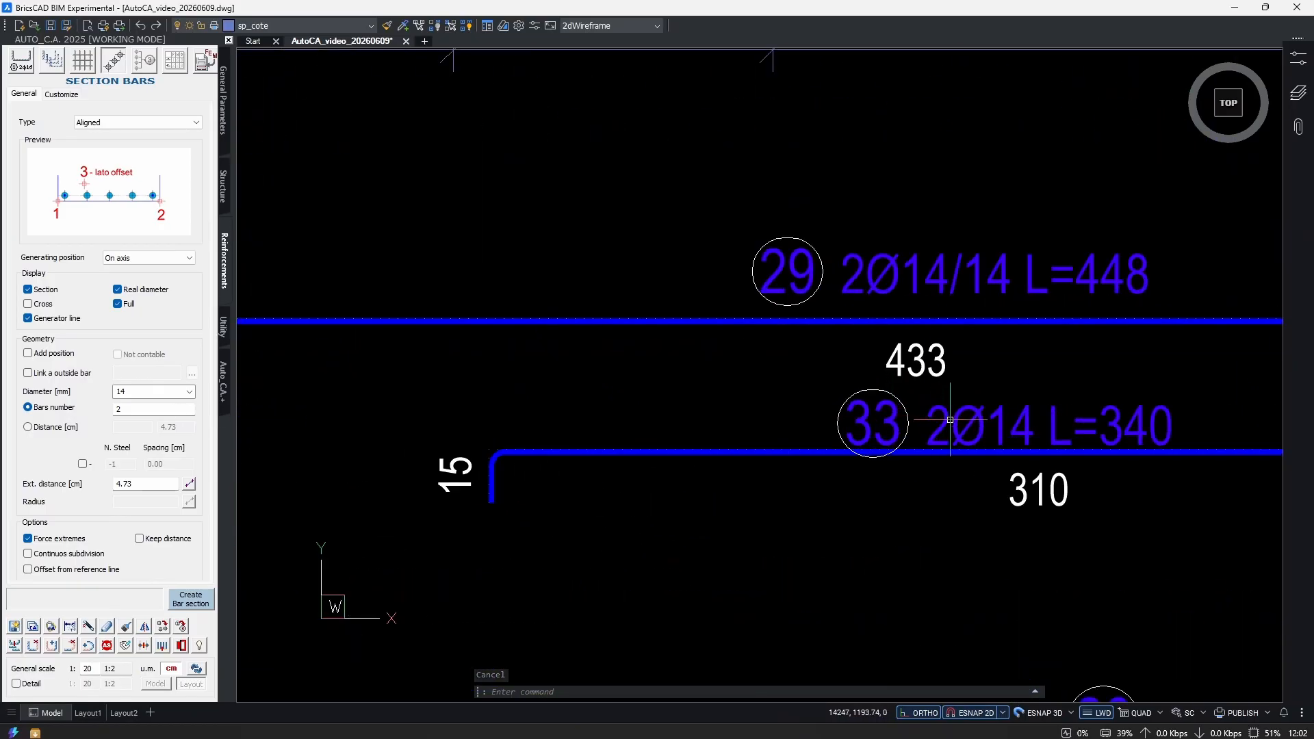
scroll(699, 461, up, 6)
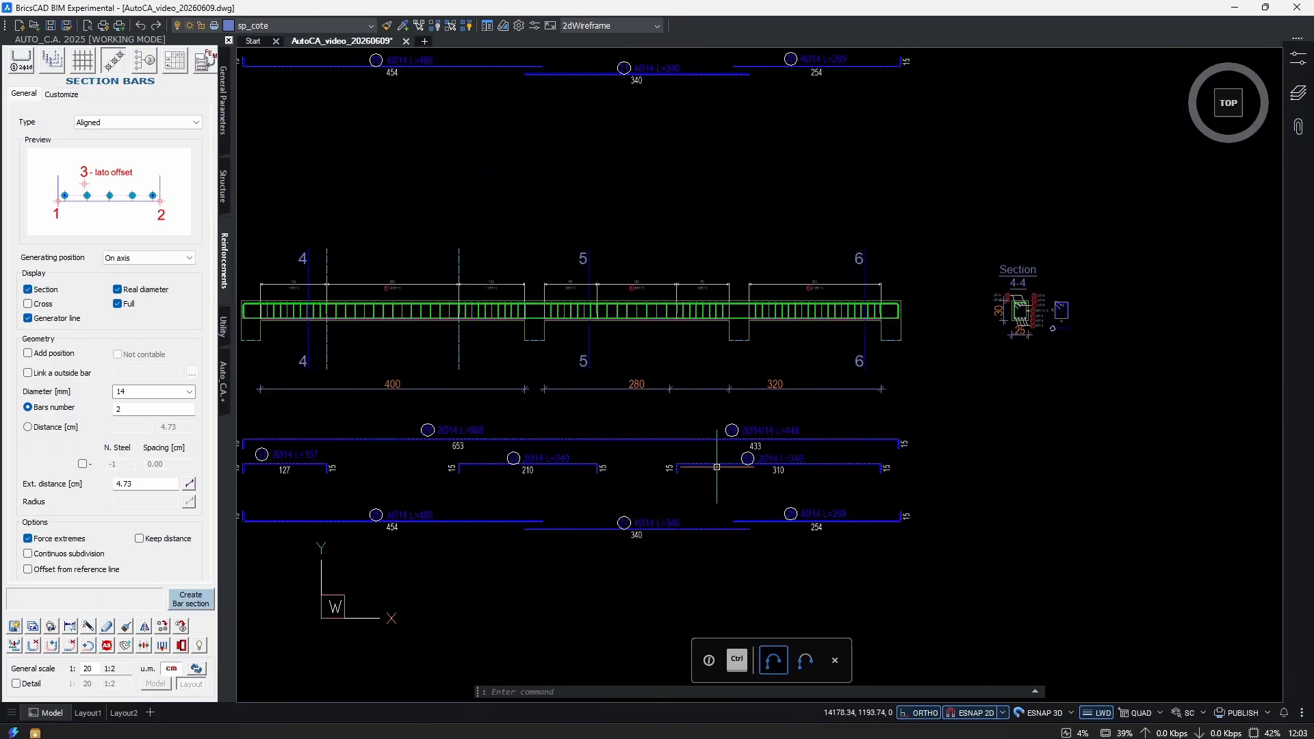
scroll(1068, 461, down, 4)
key(Escape)
key(Escape)
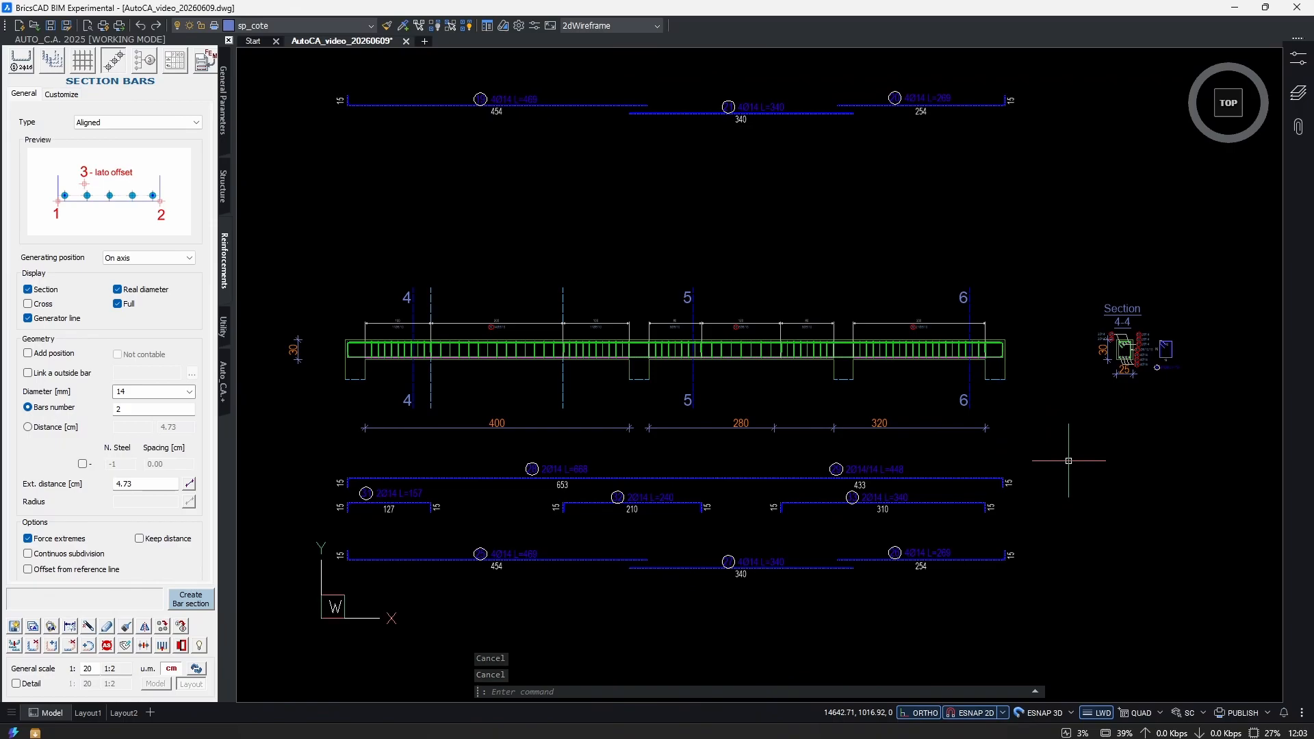
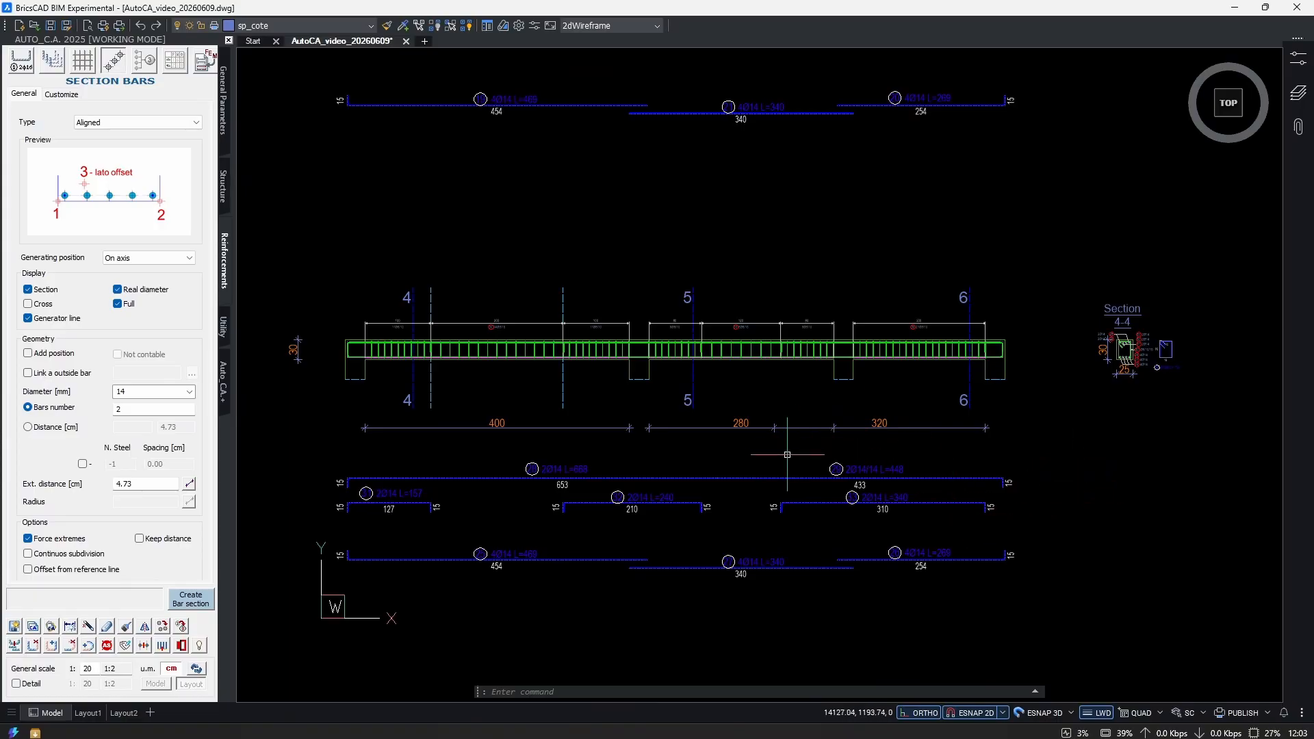
Copy the upper beam, with its section 4-4 and extracted bars, twice in a row to its right.
scroll(788, 455, down, 3)
scroll(733, 368, up, 3)
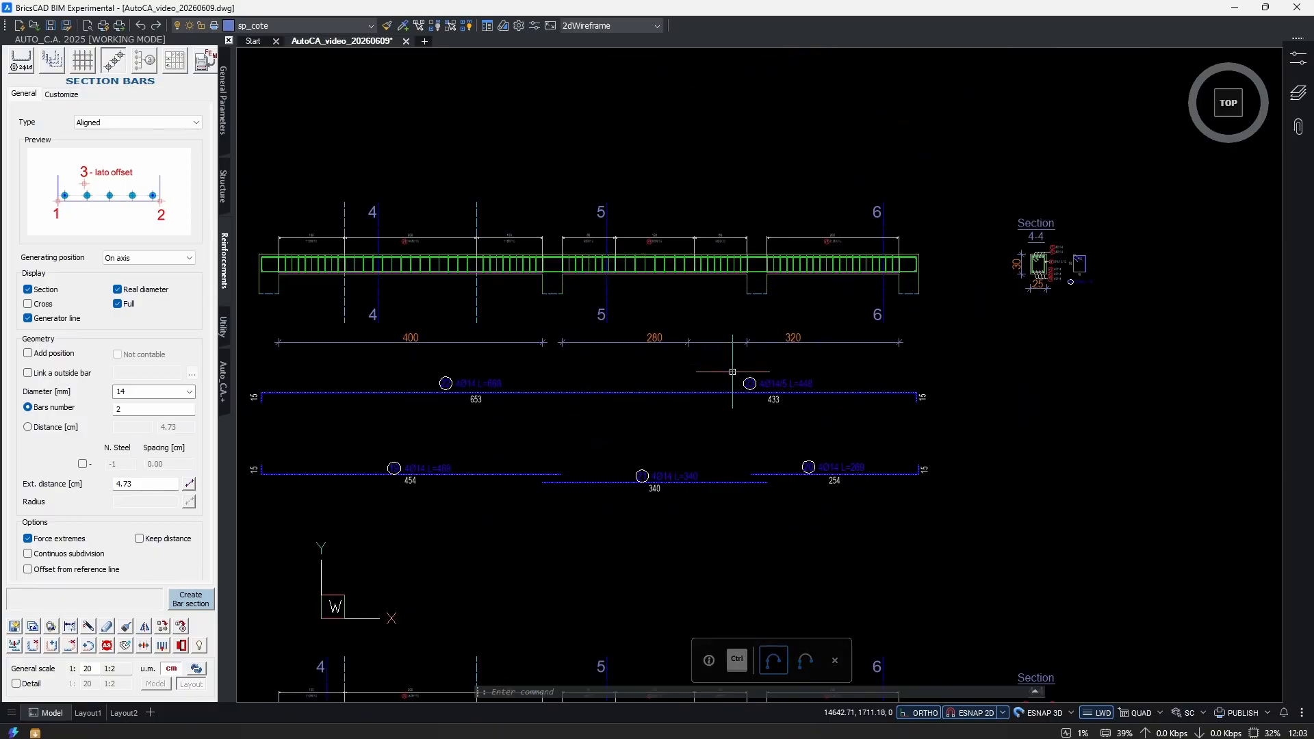
middle_drag(636, 434, 741, 427)
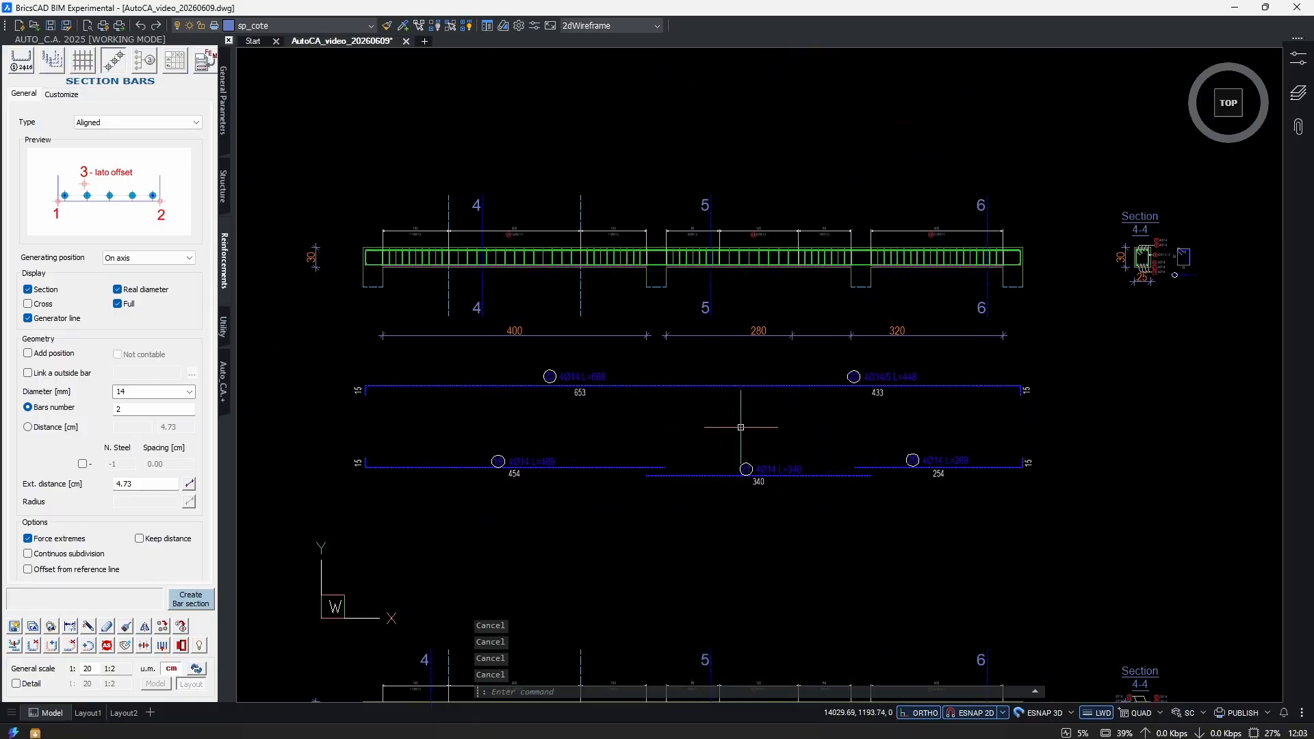
scroll(740, 428, down, 2)
key(ctrl+c)
click(1111, 213)
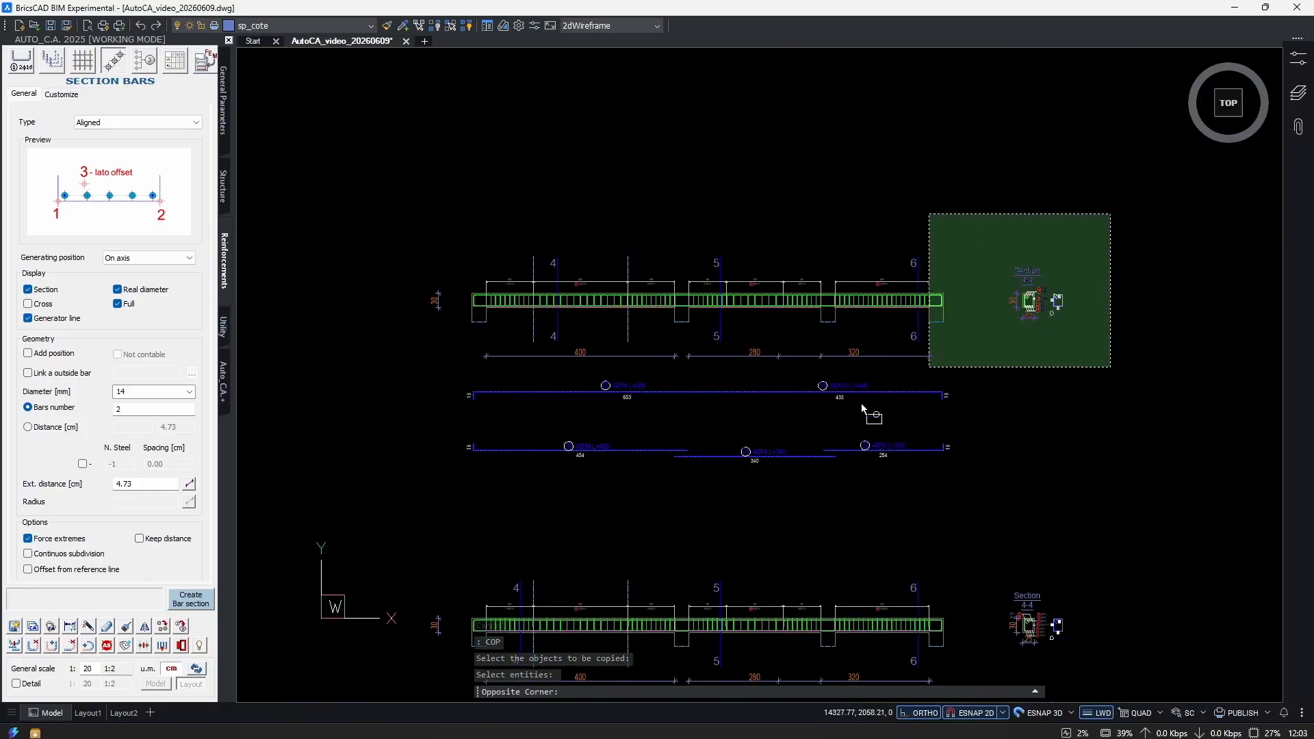
click(429, 511)
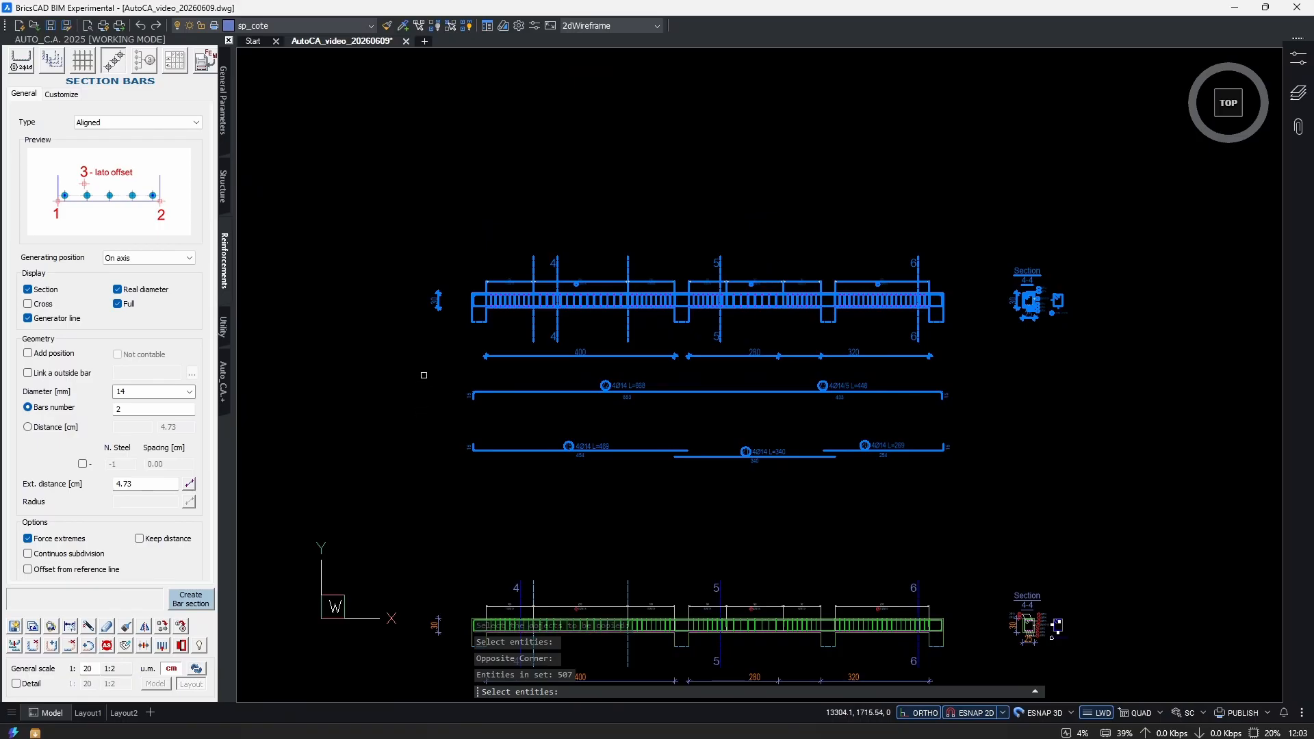
key(Return)
click(712, 458)
scroll(685, 486, down, 2)
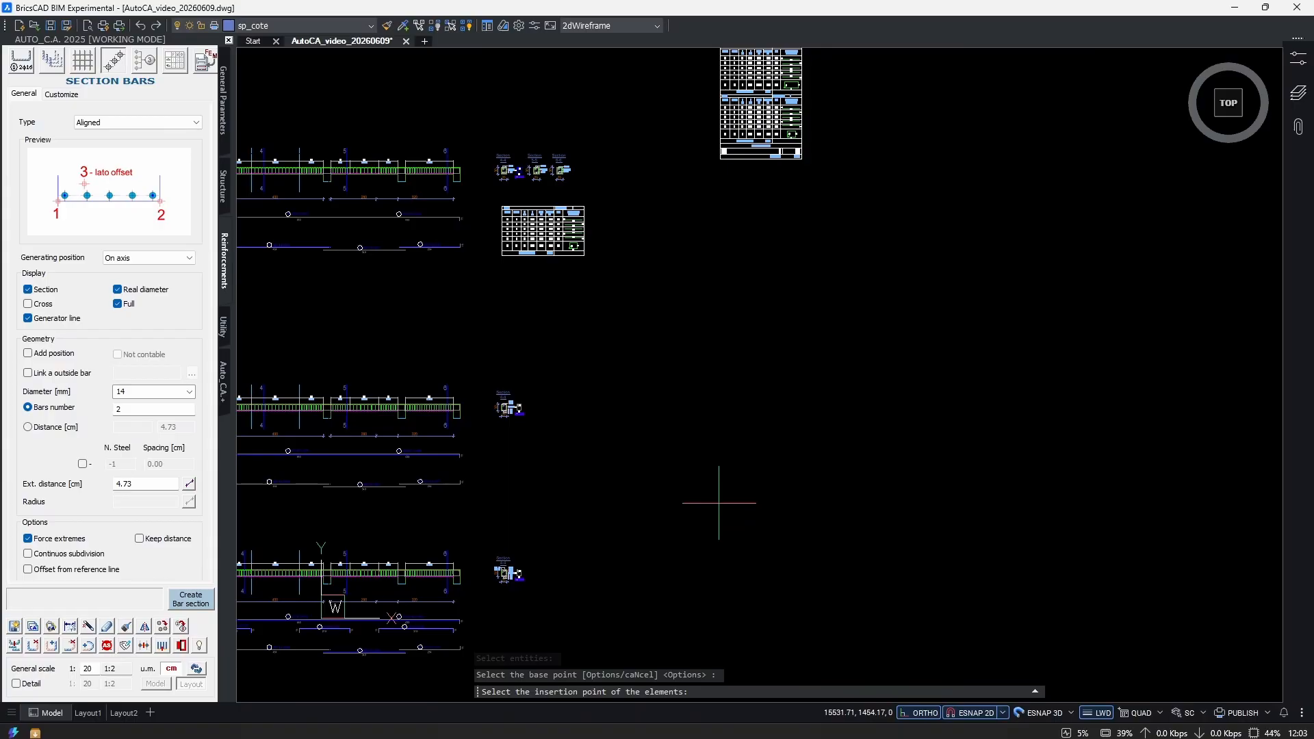
scroll(719, 502, up, 5)
key(Escape)
key(Escape)
key(Escape)
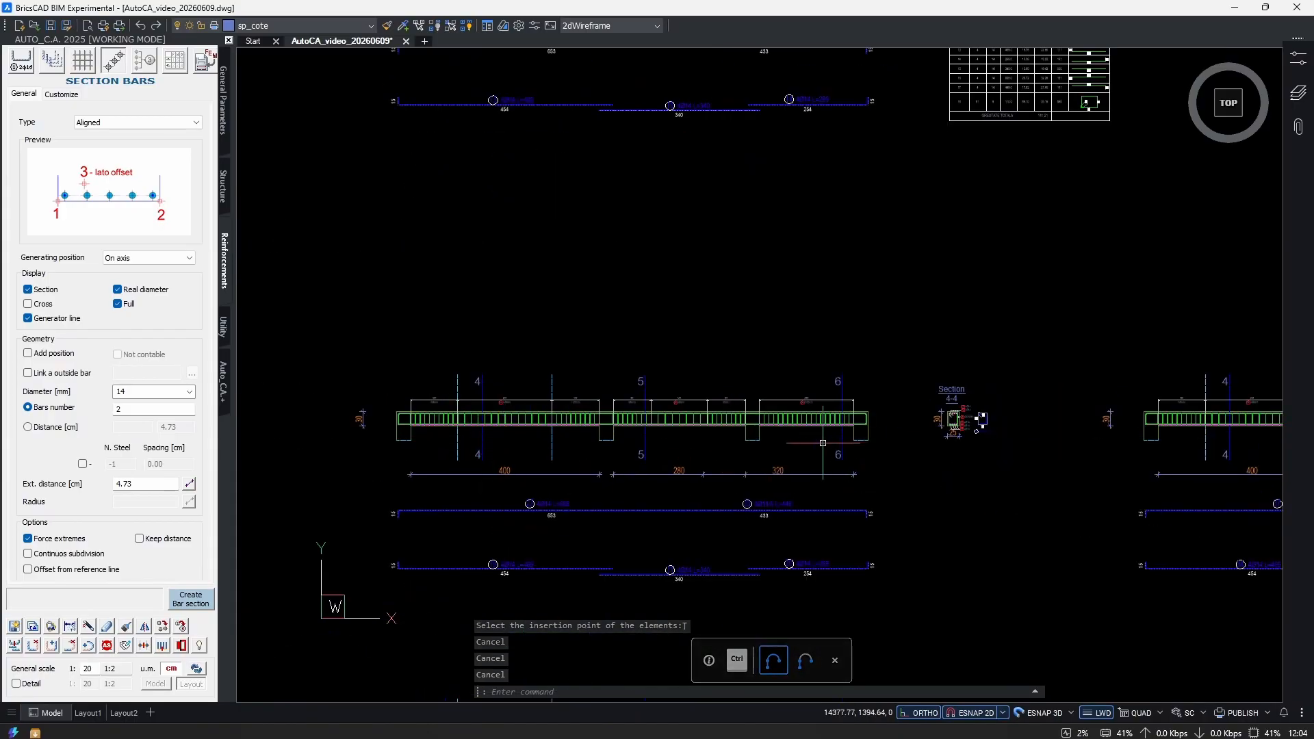
Create an Auto_C.A. bar schedule from a selection of the three beams in the row and place it to their right.
scroll(785, 432, down, 2)
scroll(781, 421, up, 4)
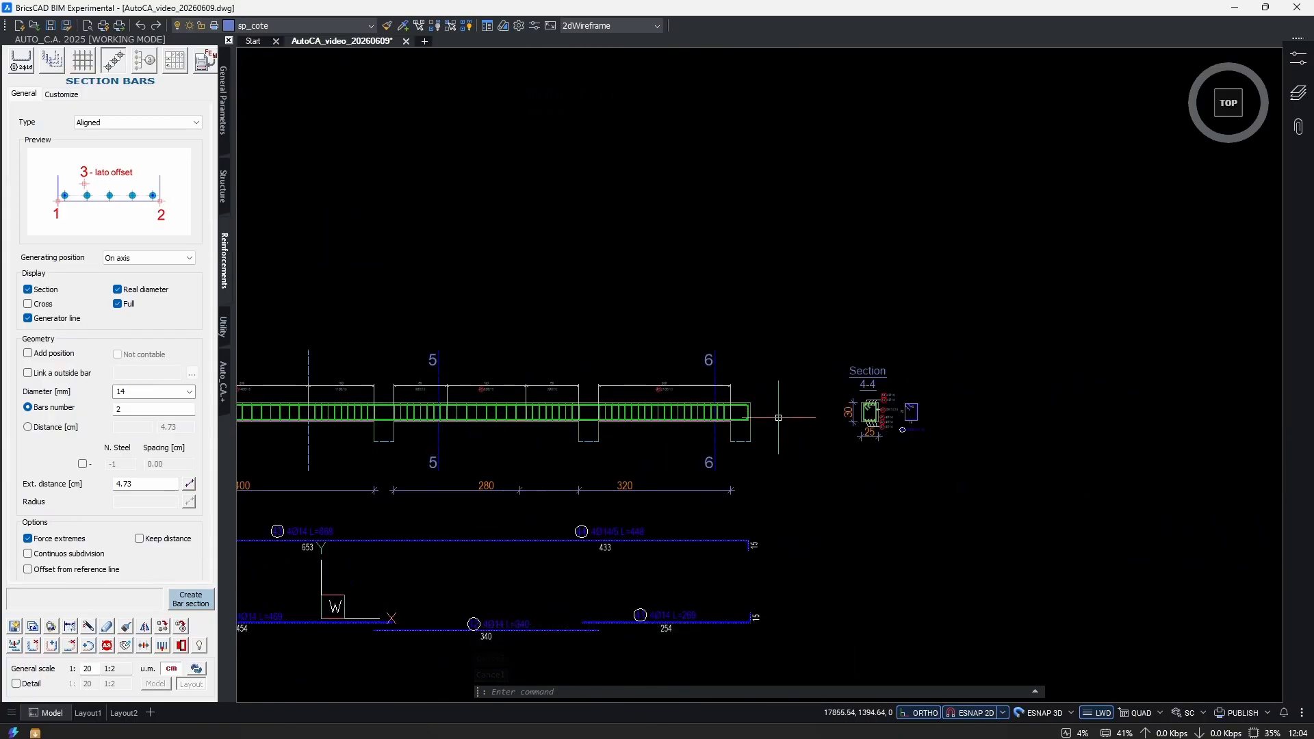
scroll(897, 418, up, 2)
scroll(896, 417, down, 8)
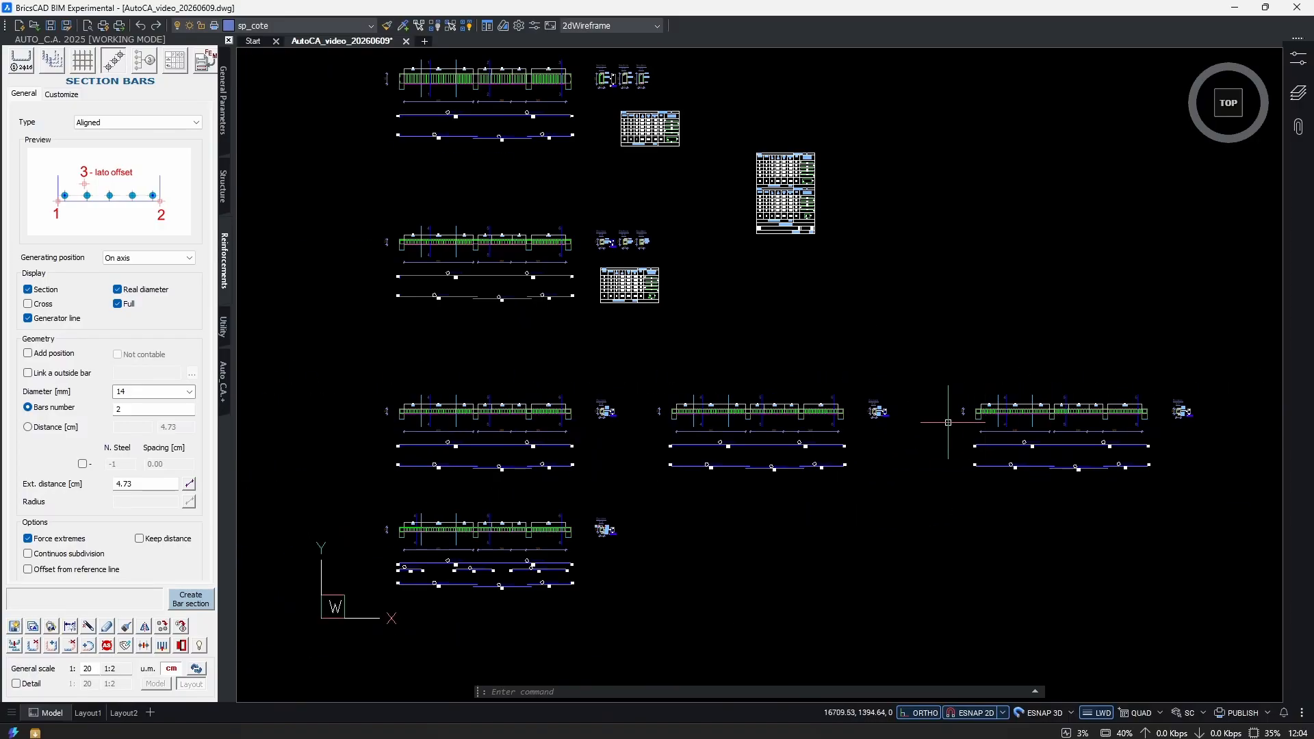
click(176, 60)
click(47, 232)
click(279, 347)
click(1150, 461)
key(Return)
middle_drag(1110, 505, 604, 484)
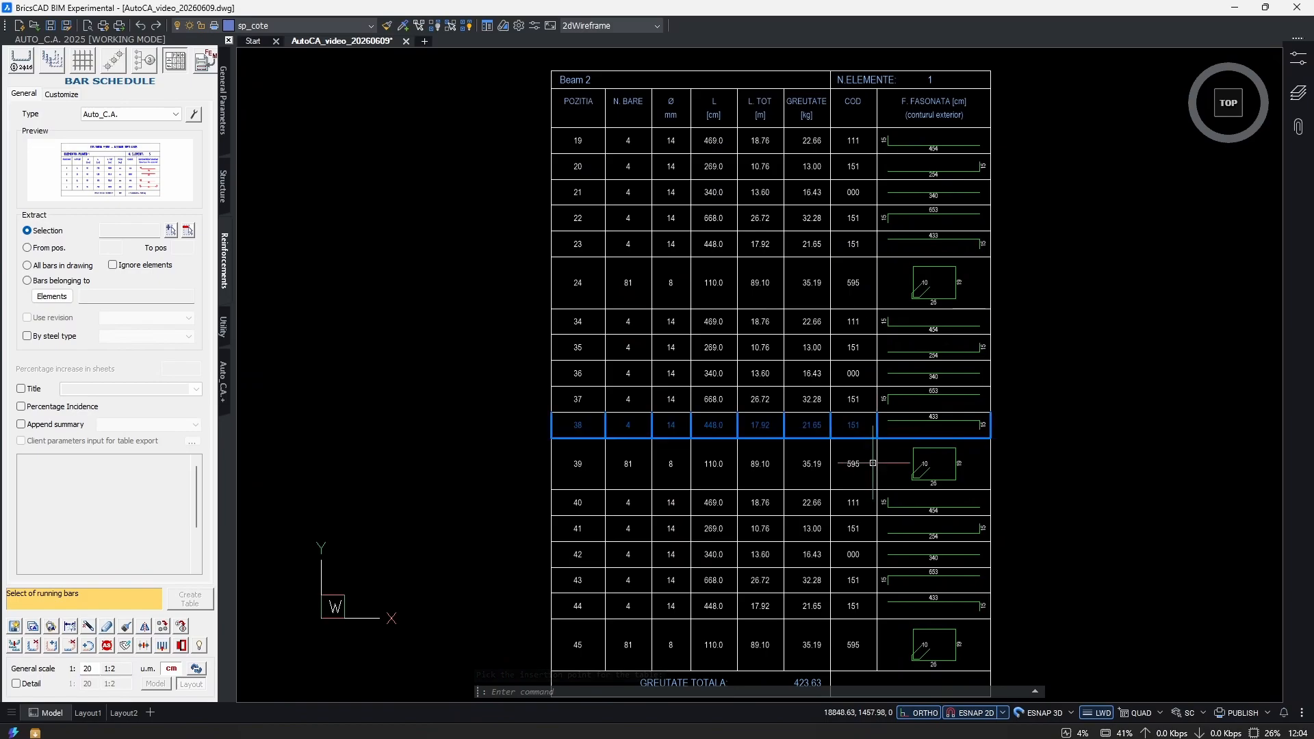
click(852, 356)
Examine the bar positions and the total weight listed in the new Beam 2 schedule.
scroll(843, 562, up, 4)
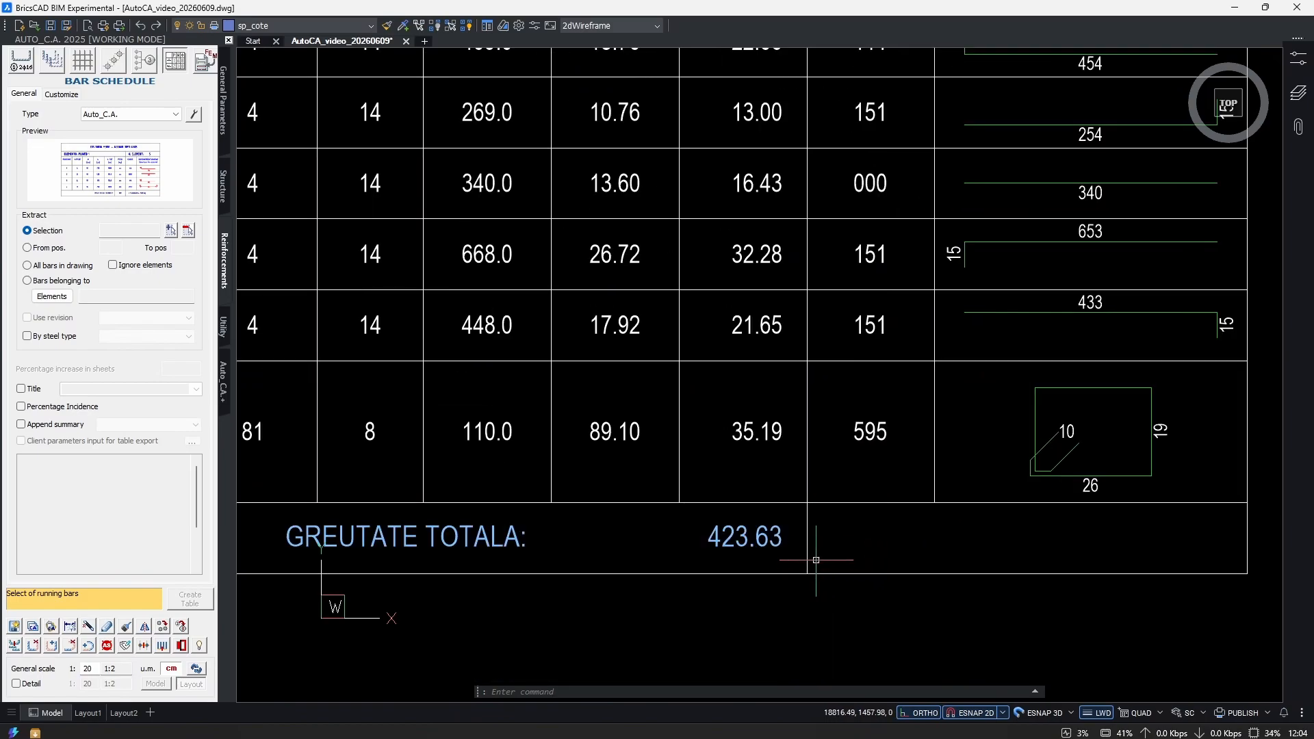
scroll(844, 470, down, 5)
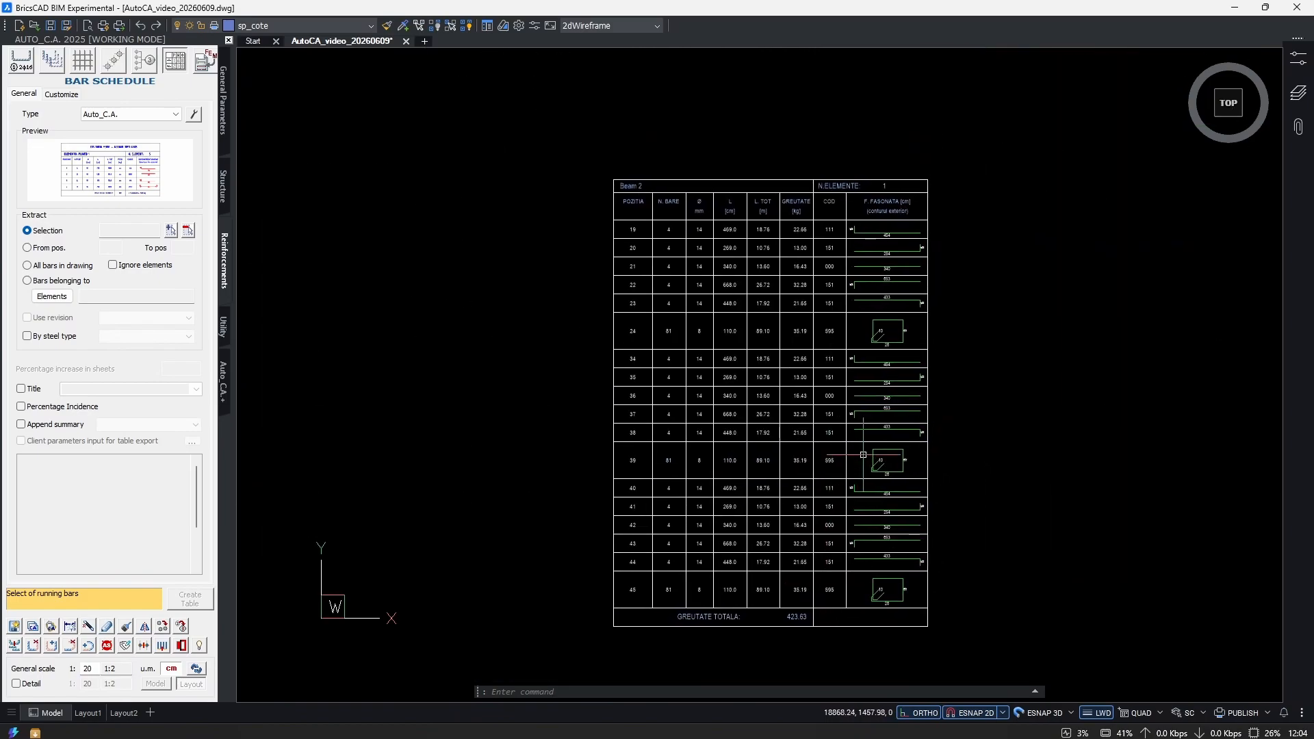
ctrl+scroll(1098, 448, up, 3)
ctrl+scroll(1098, 449, up, 4)
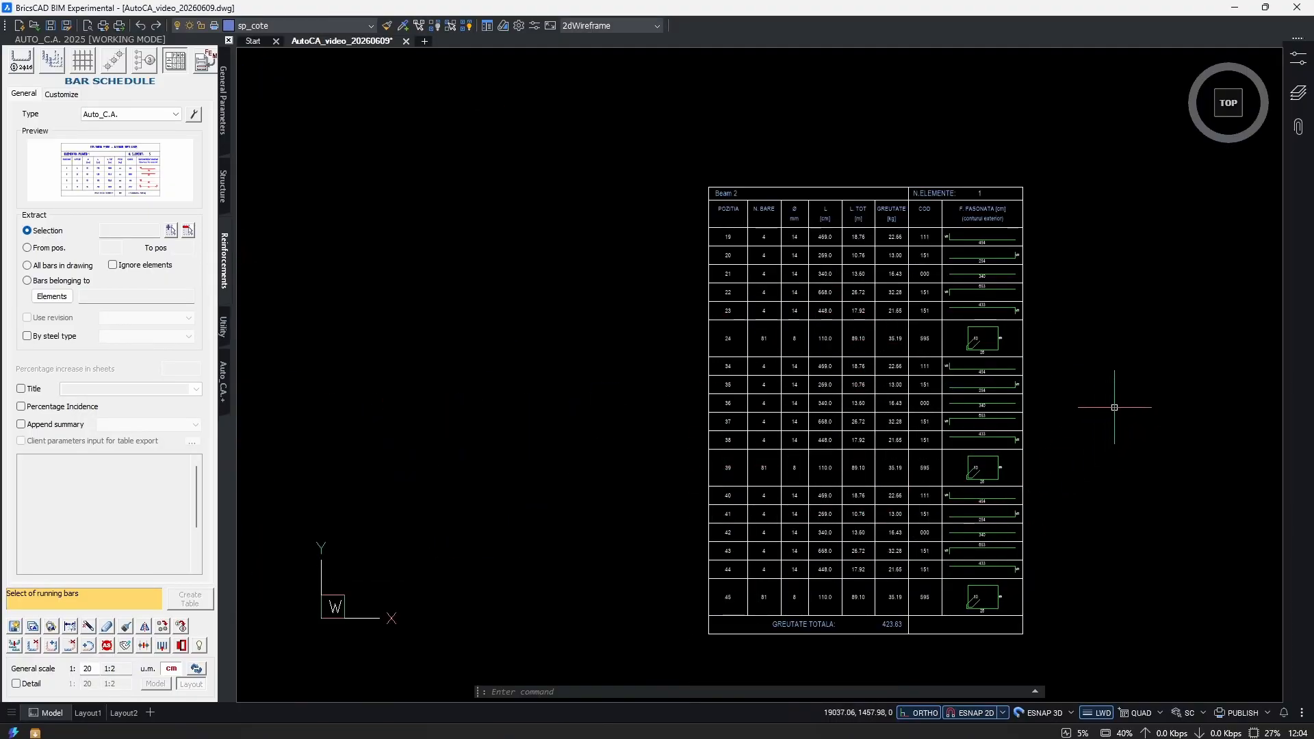
scroll(1088, 442, down, 6)
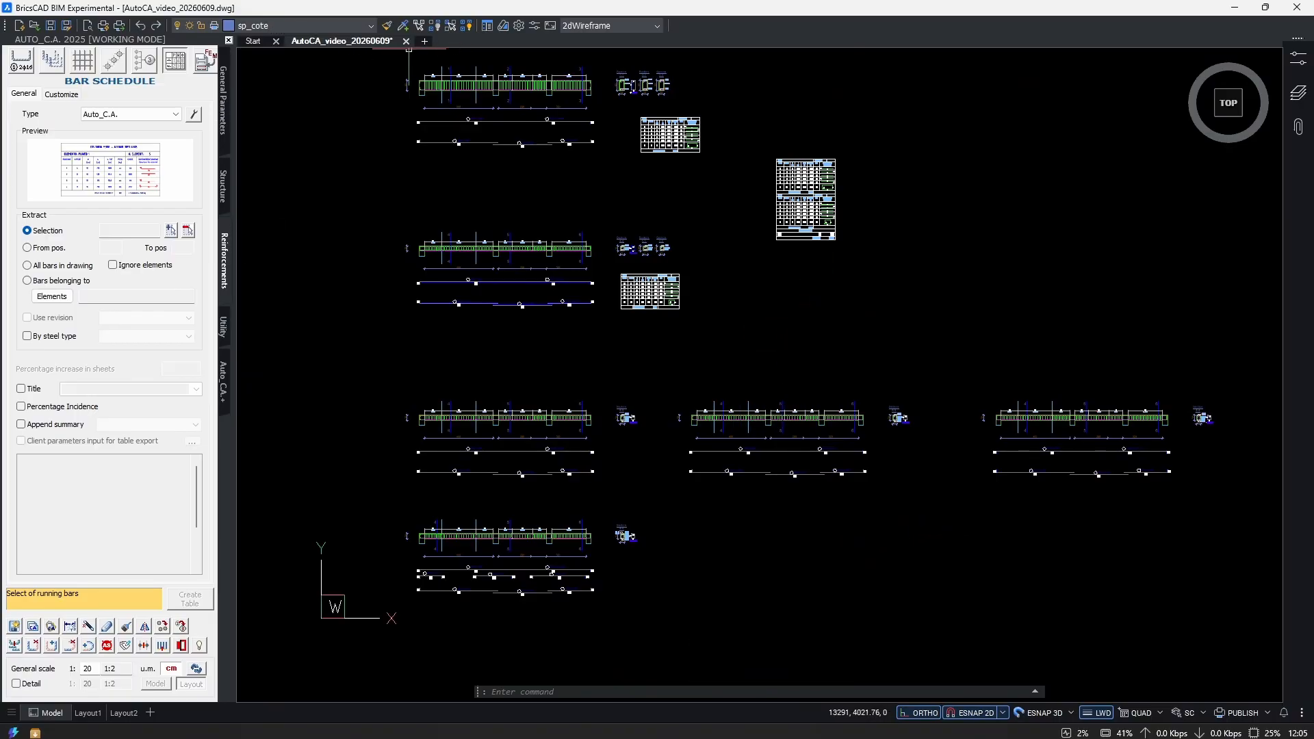
Run GROUPPOSITIONS on a selection of the three beams in the row, automatically using the lowest position value for identical bars.
text(GROUP)
key(Down)
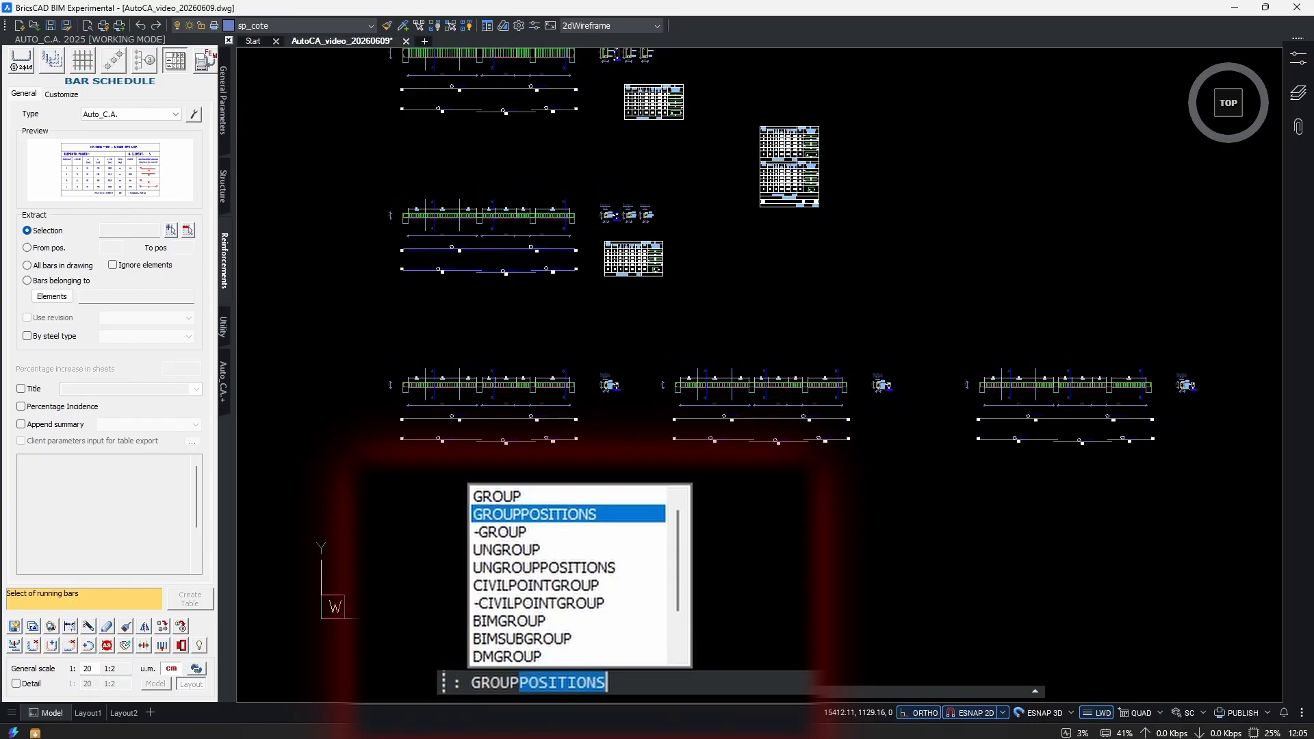
key(Return)
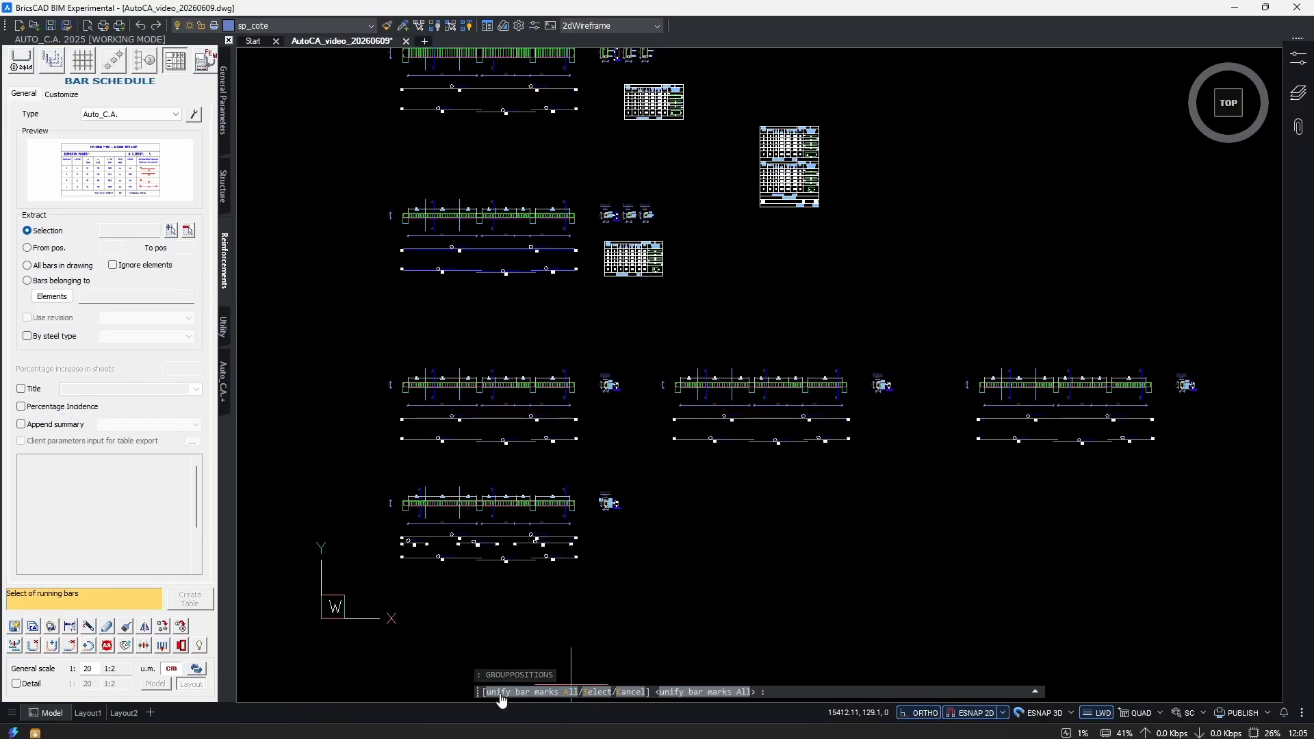
click(595, 693)
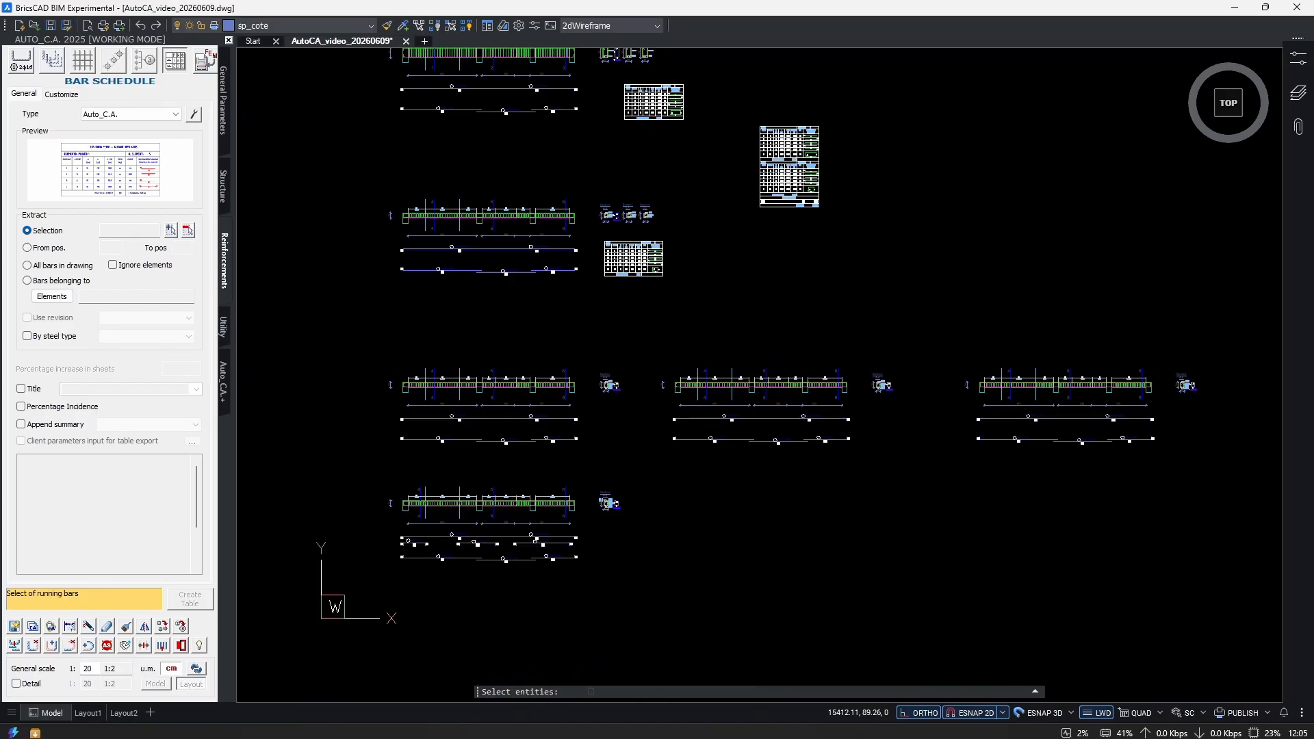
click(1227, 347)
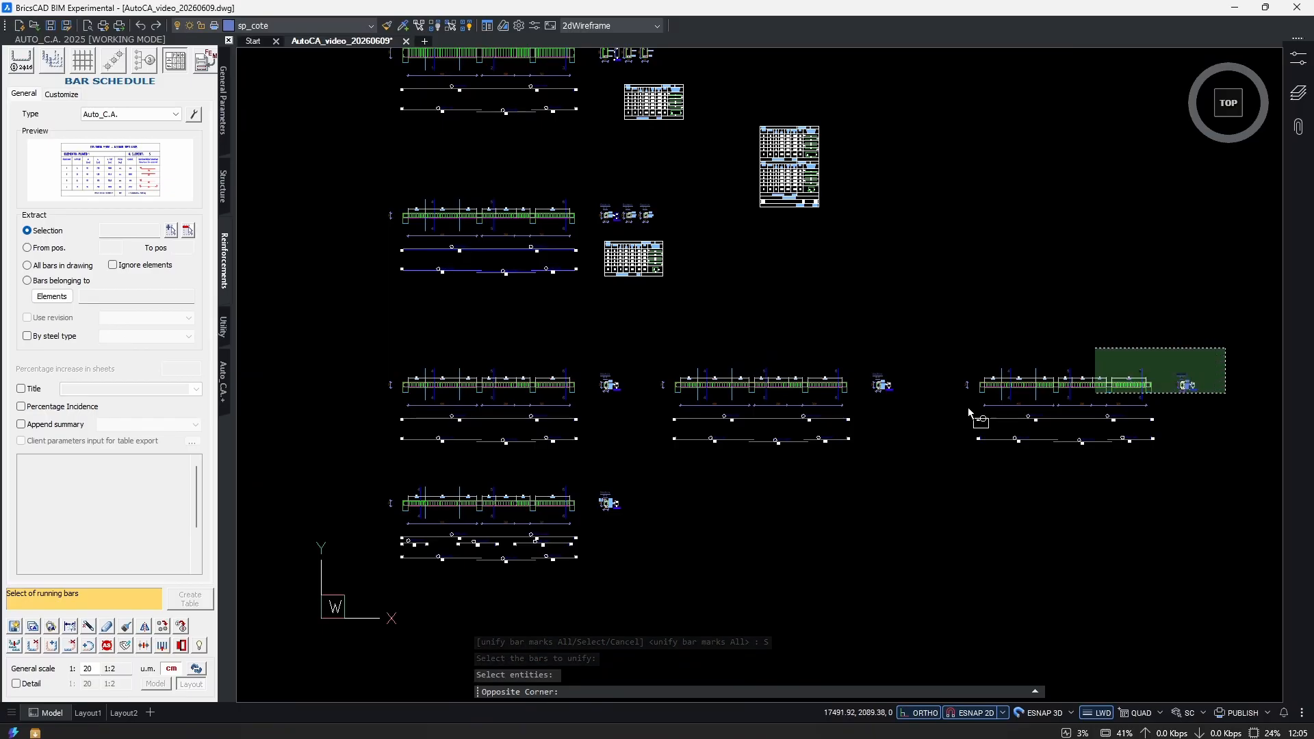
click(368, 452)
middle_drag(1048, 496, 934, 500)
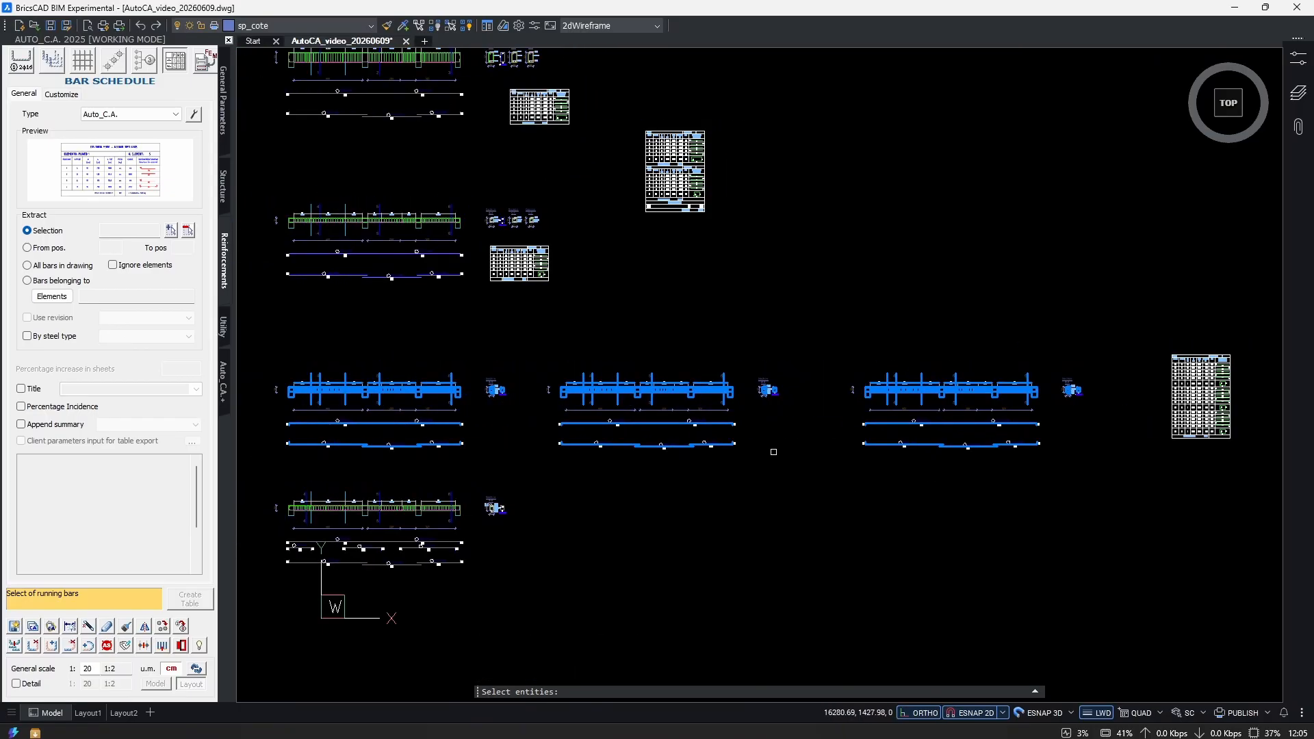
key(Return)
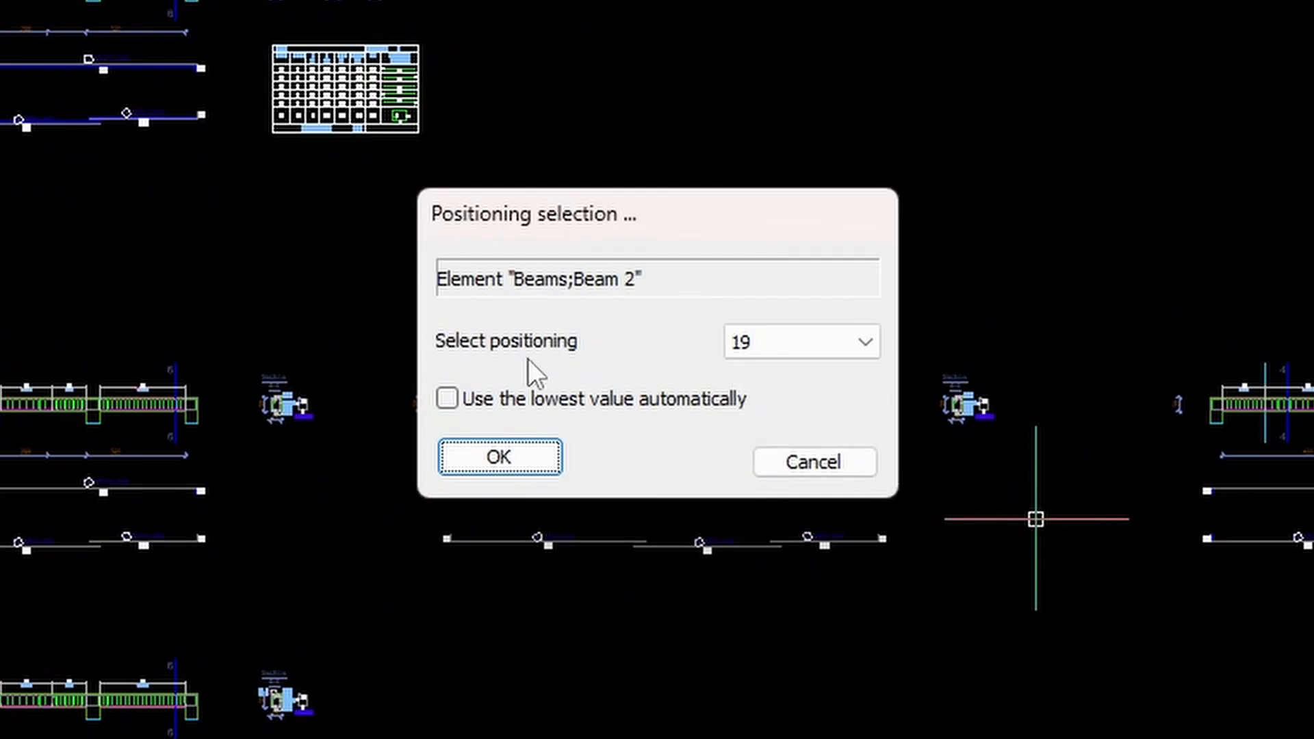
click(477, 400)
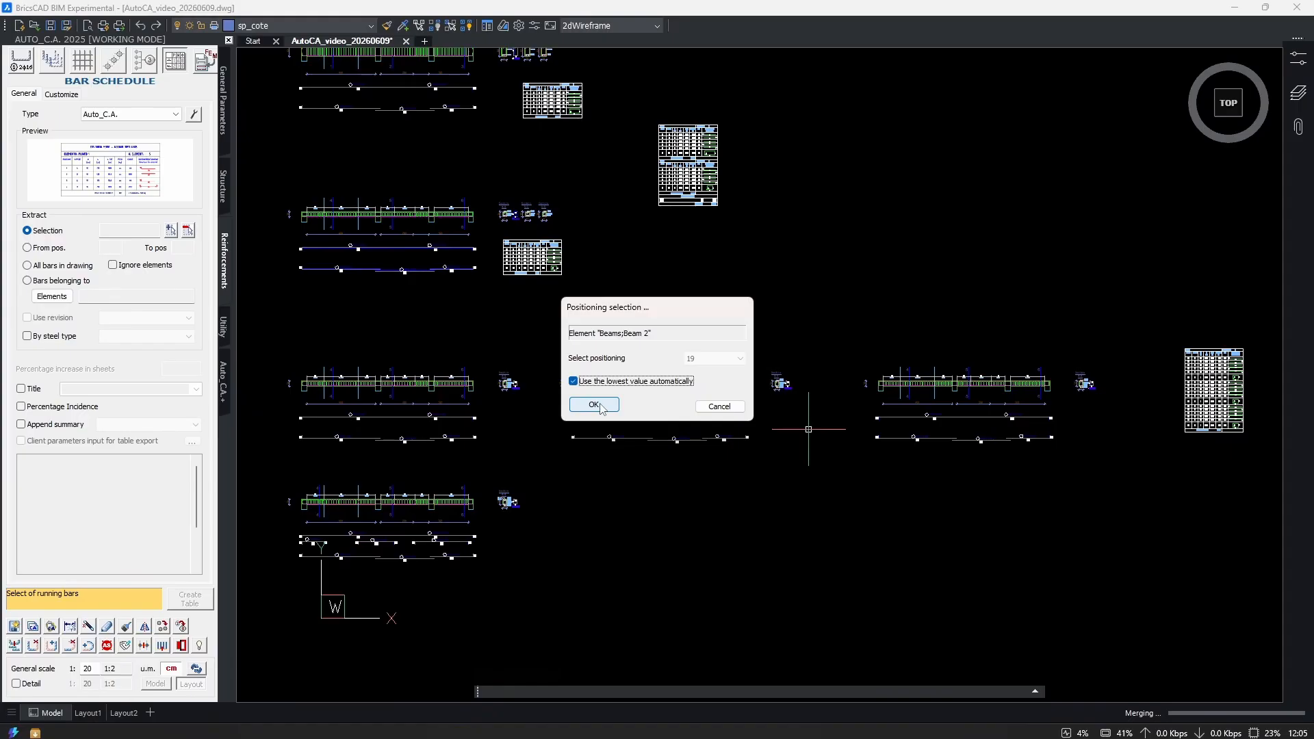
click(515, 455)
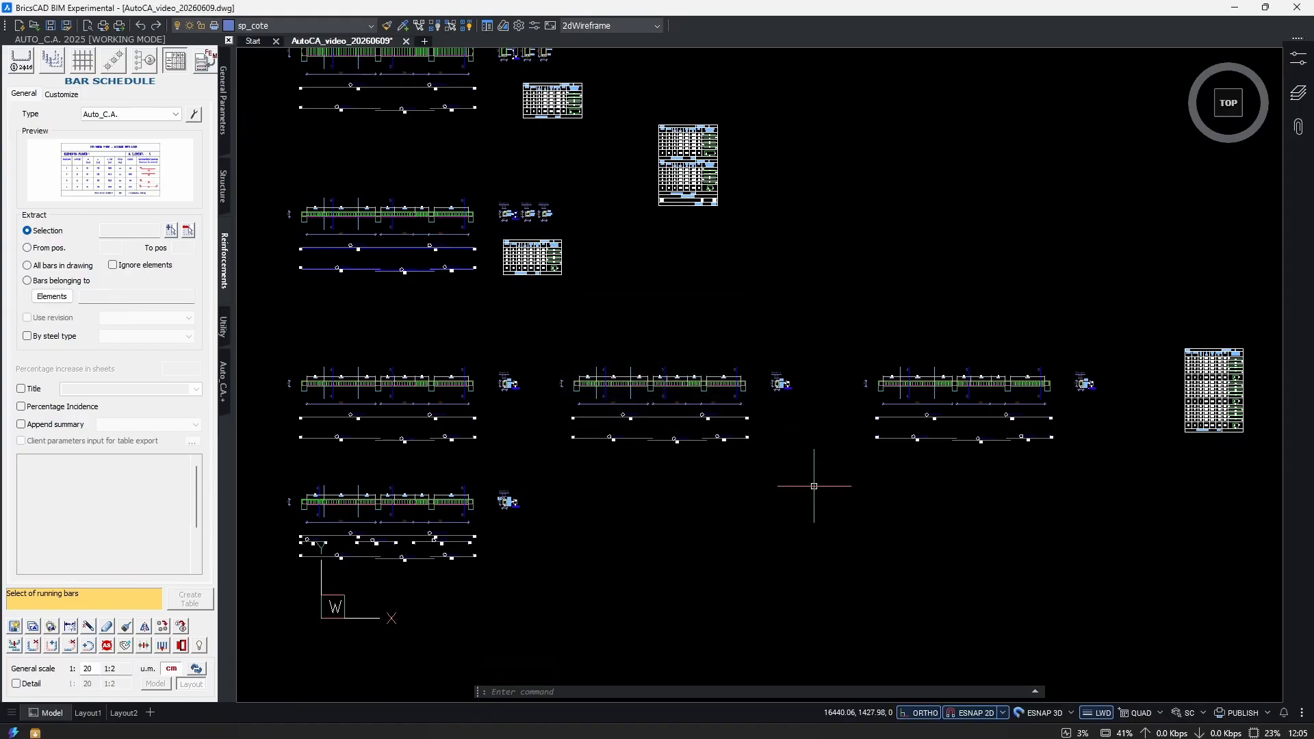
Inspect the unified bar marks on the beam copies and their sections.
middle_drag(994, 415, 927, 466)
scroll(927, 466, up, 3)
middle_drag(487, 488, 822, 496)
scroll(717, 478, up, 4)
middle_drag(448, 531, 452, 531)
scroll(760, 424, down, 3)
scroll(824, 404, down, 2)
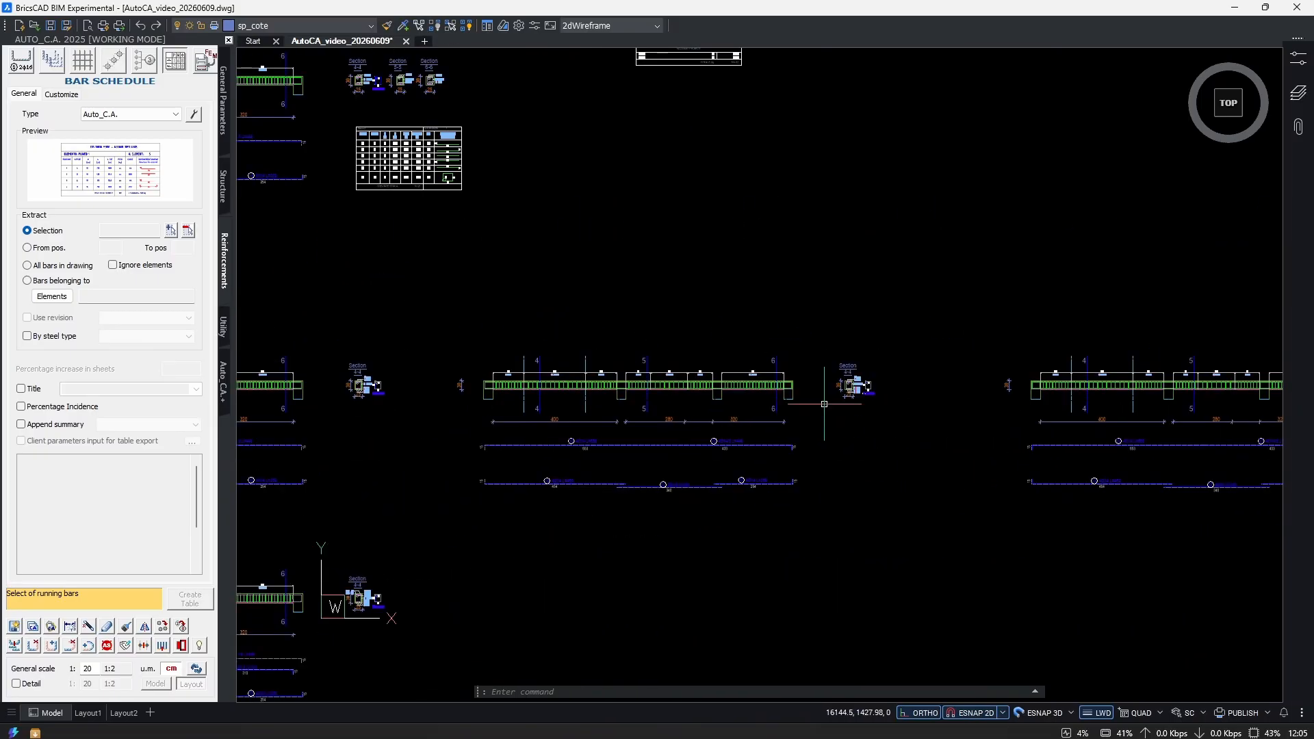
scroll(824, 404, up, 2)
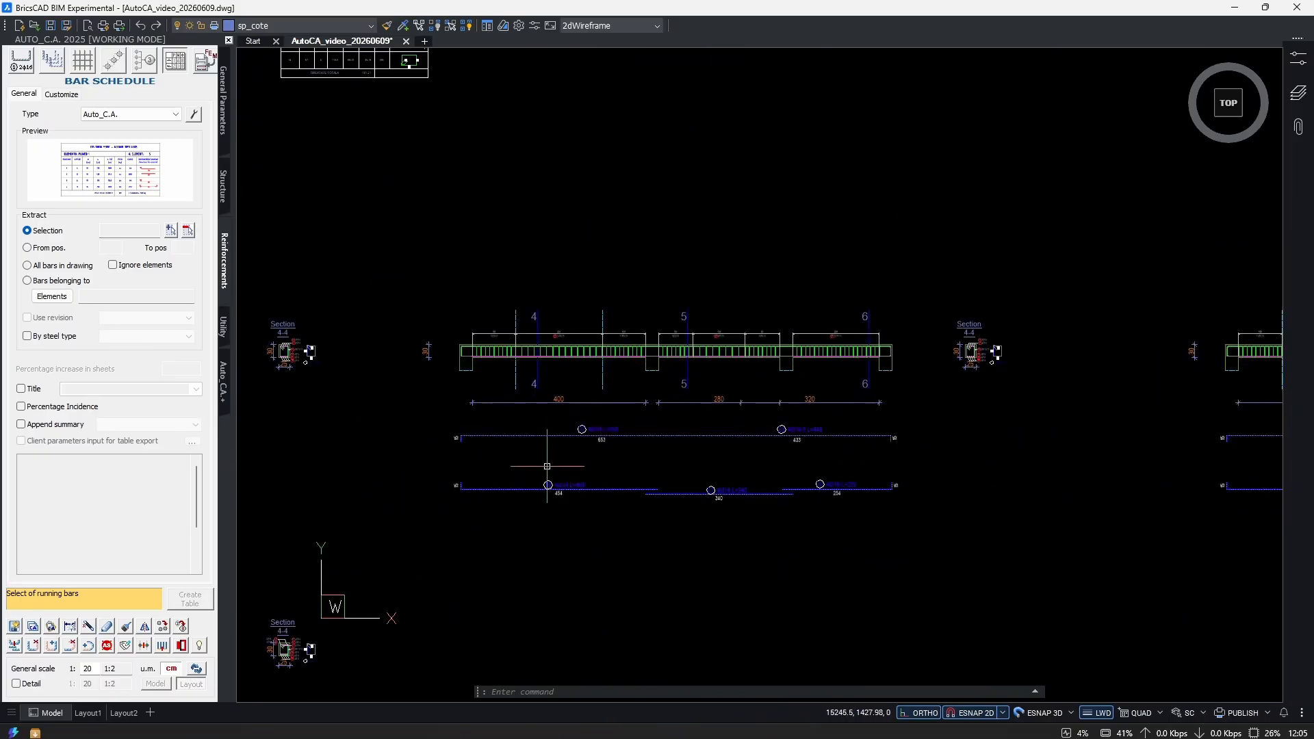
middle_drag(919, 499, 602, 493)
Update the Beam 2 bar schedule to reflect the unified bar positions.
click(1013, 155)
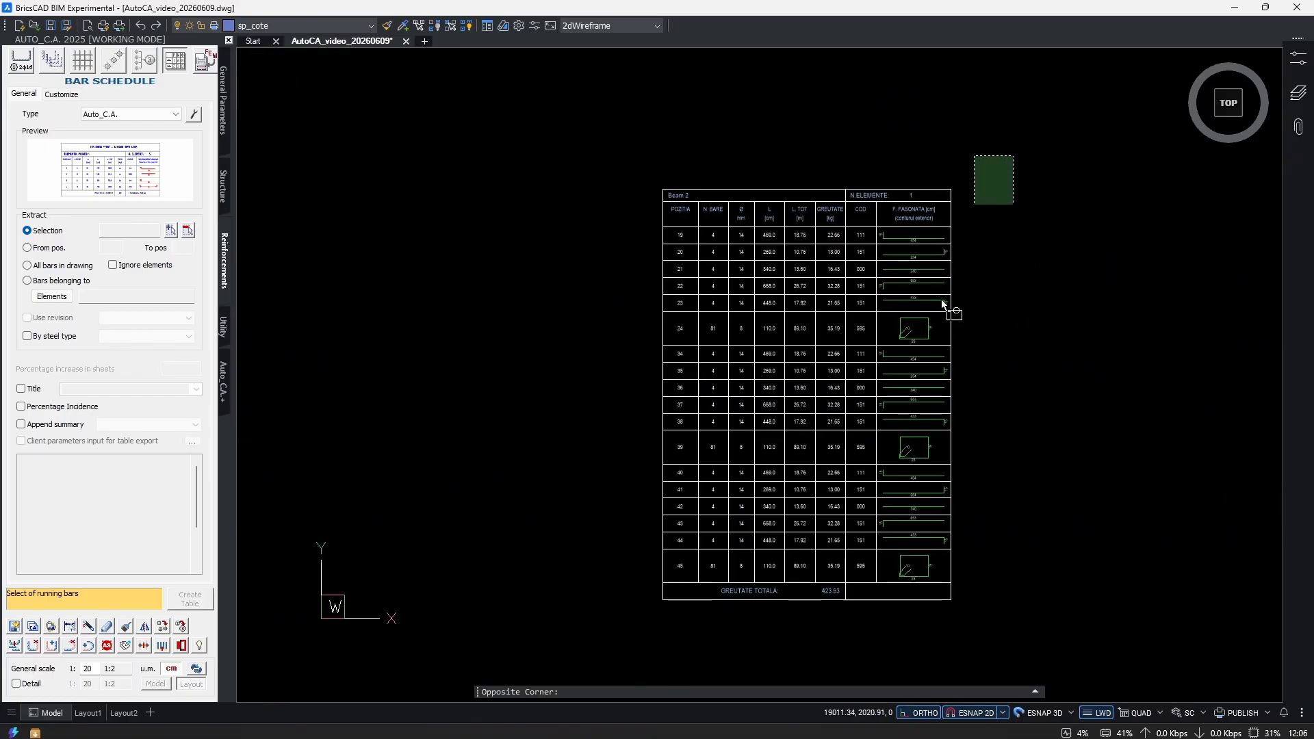
click(943, 305)
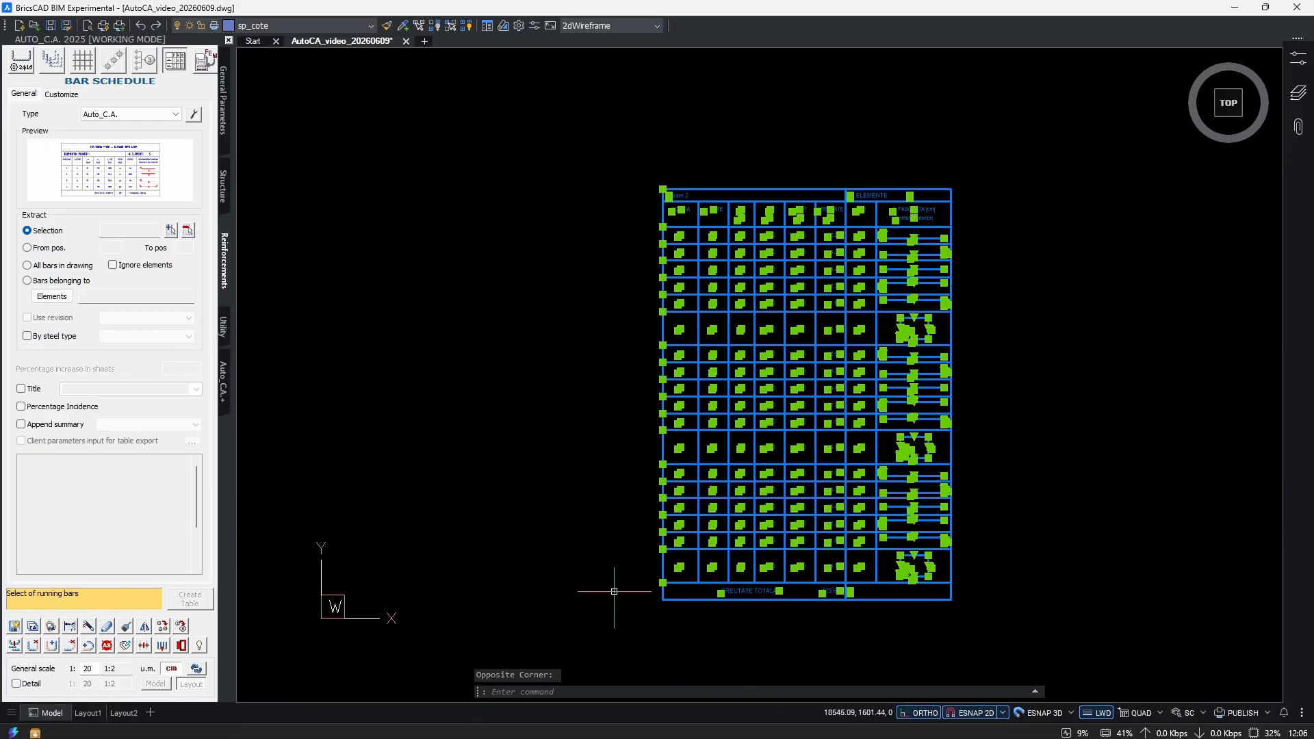
right_click(594, 385)
mouse_move(684, 624)
click(829, 624)
Check the bar counts and the total weight in the updated Beam 2 schedule.
scroll(763, 248, up, 4)
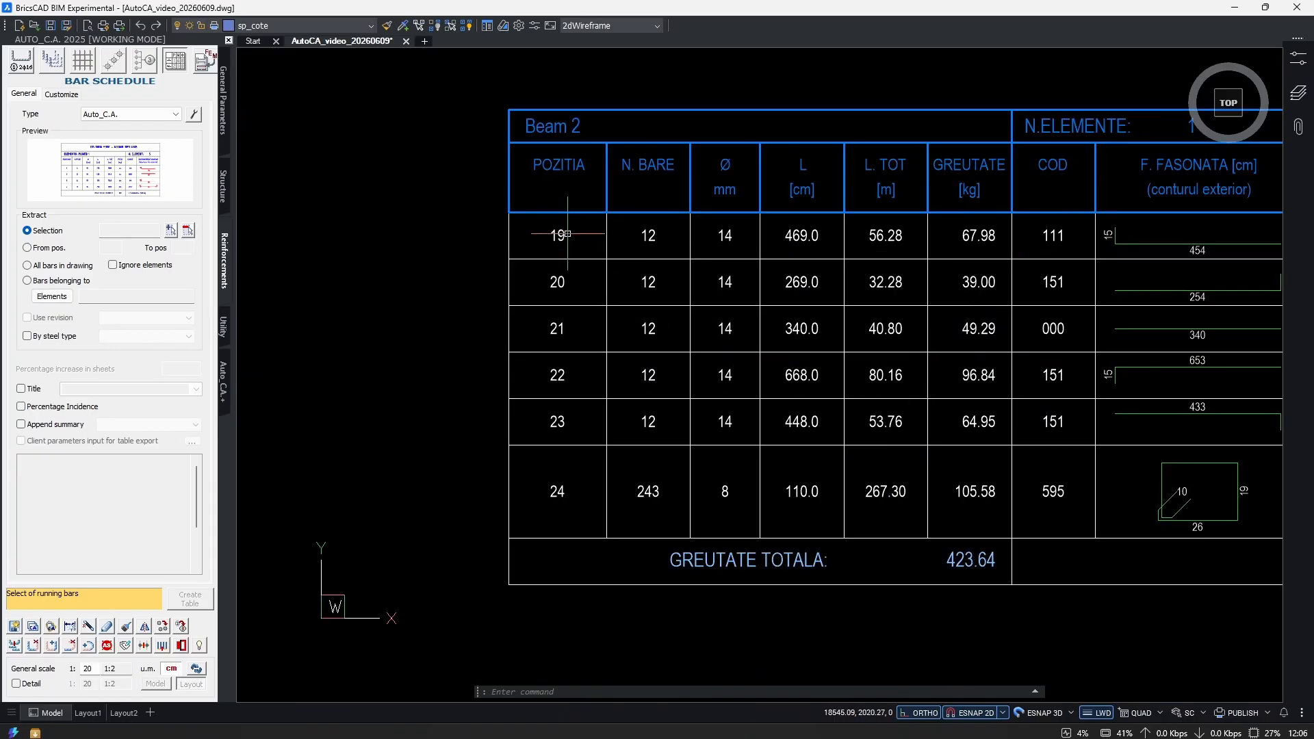
scroll(945, 557, up, 2)
click(713, 543)
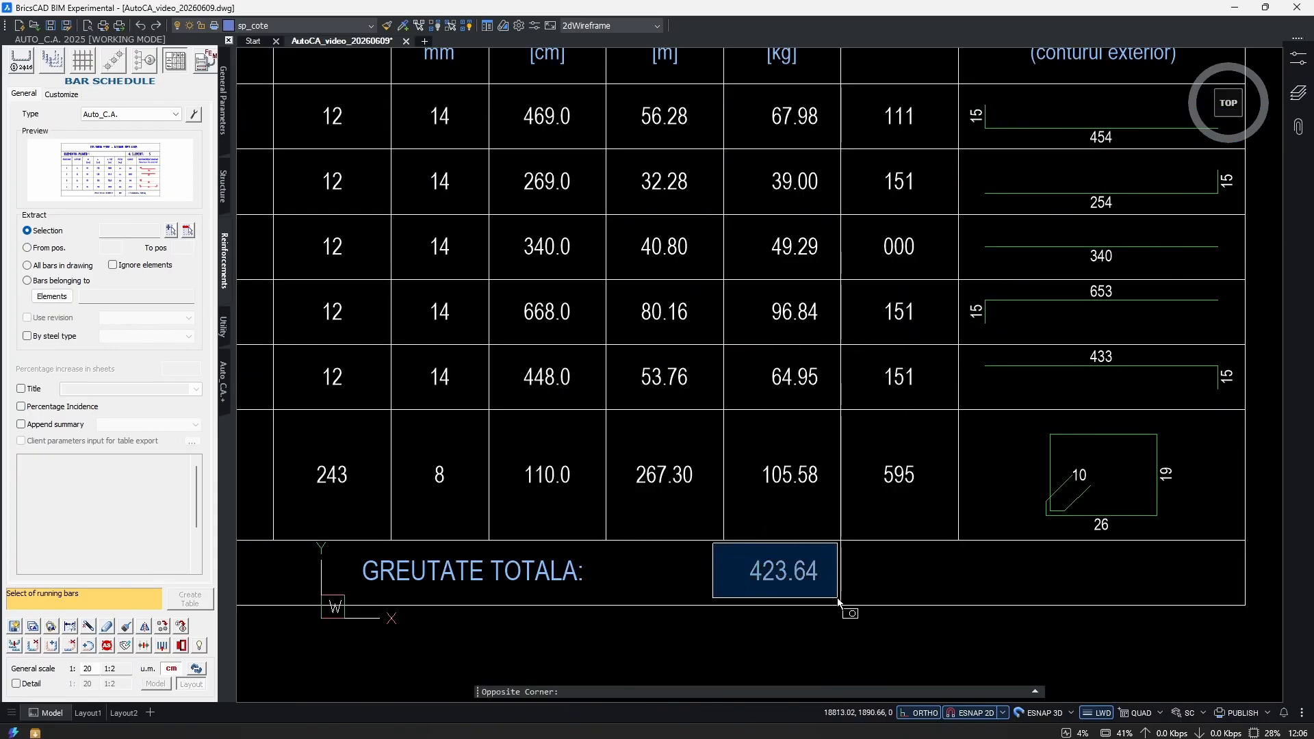
click(839, 601)
click(769, 584)
key(Escape)
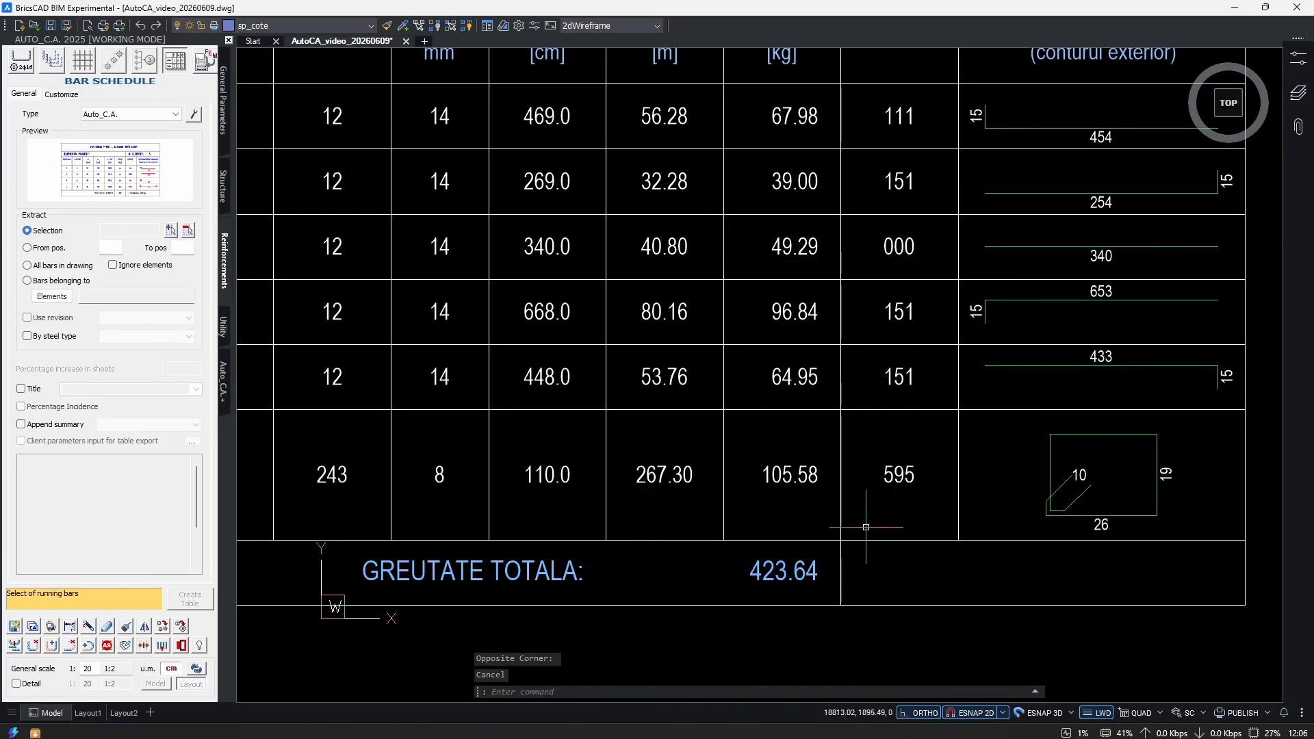
Copy the first beam of the row with its bars and section, placing the copy below the lowest beam.
scroll(866, 527, down, 4)
scroll(1081, 428, up, 2)
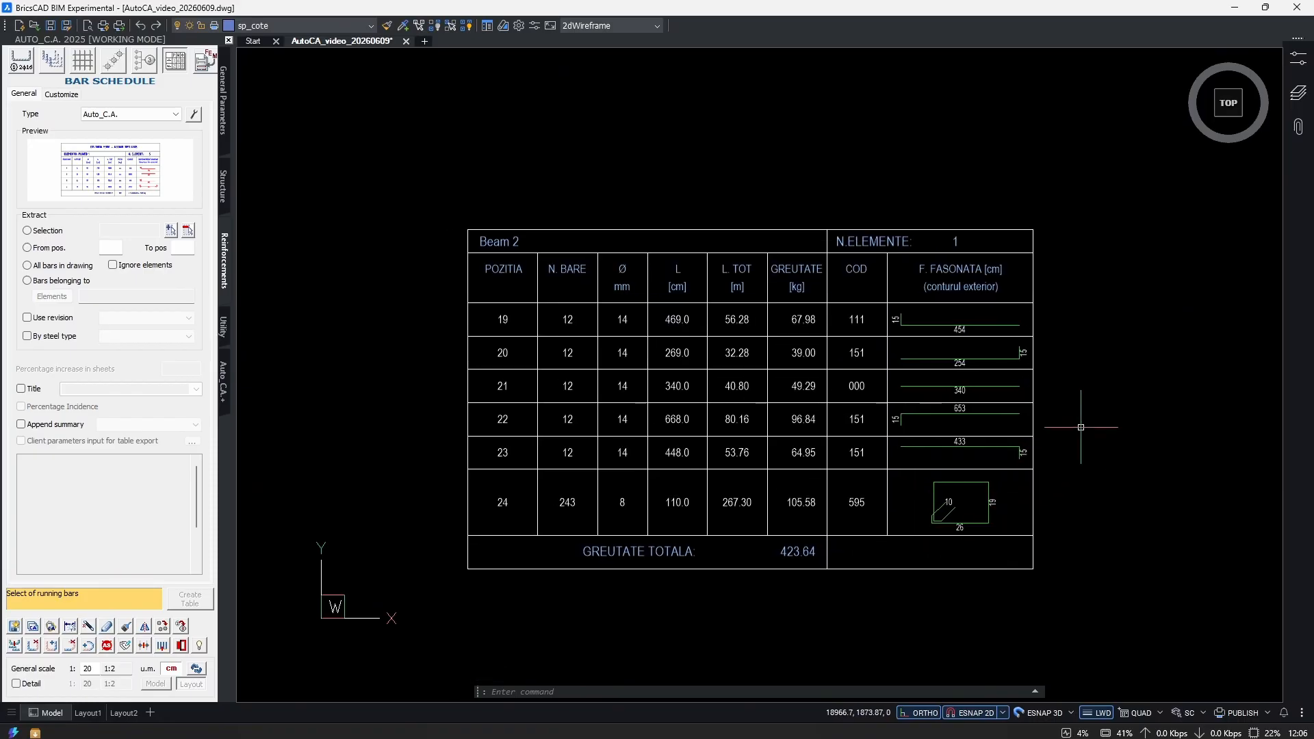
scroll(843, 468, down, 6)
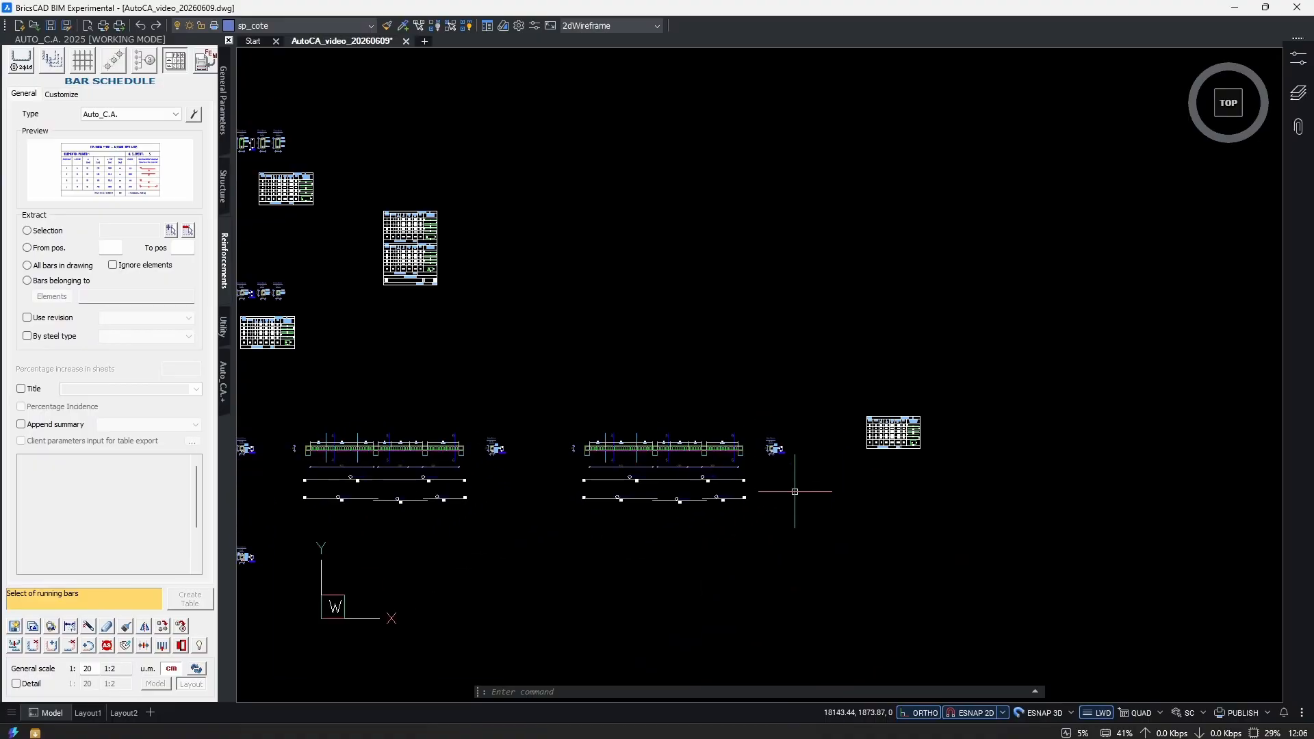
scroll(773, 506, up, 5)
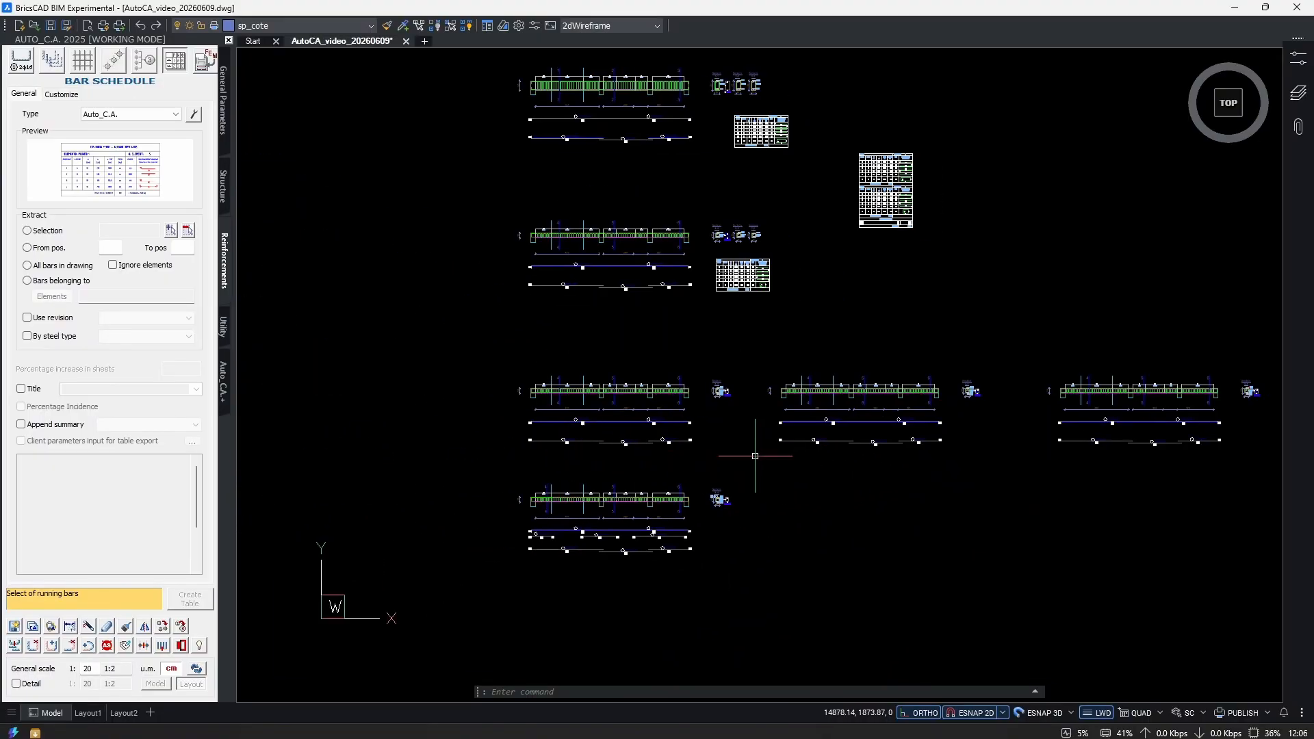
text(cop)
key(Return)
click(819, 312)
click(347, 487)
middle_drag(677, 482, 807, 448)
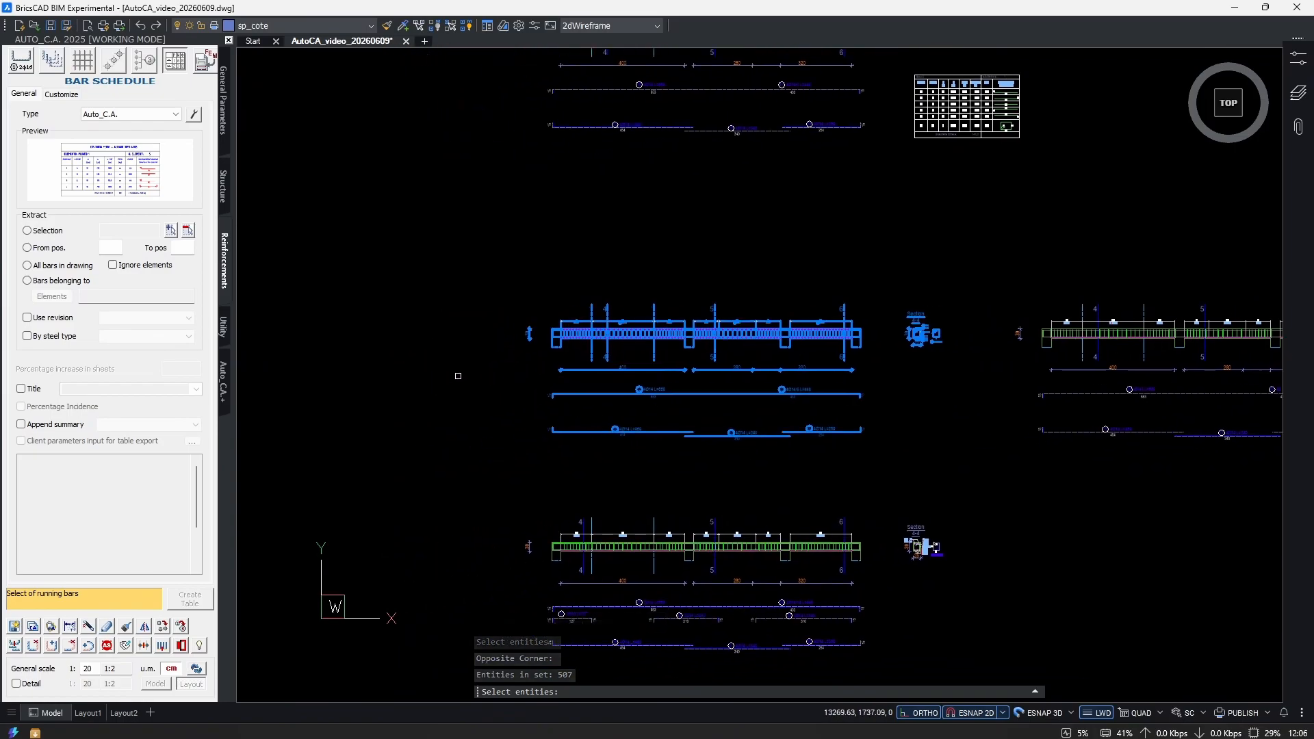
key(Return)
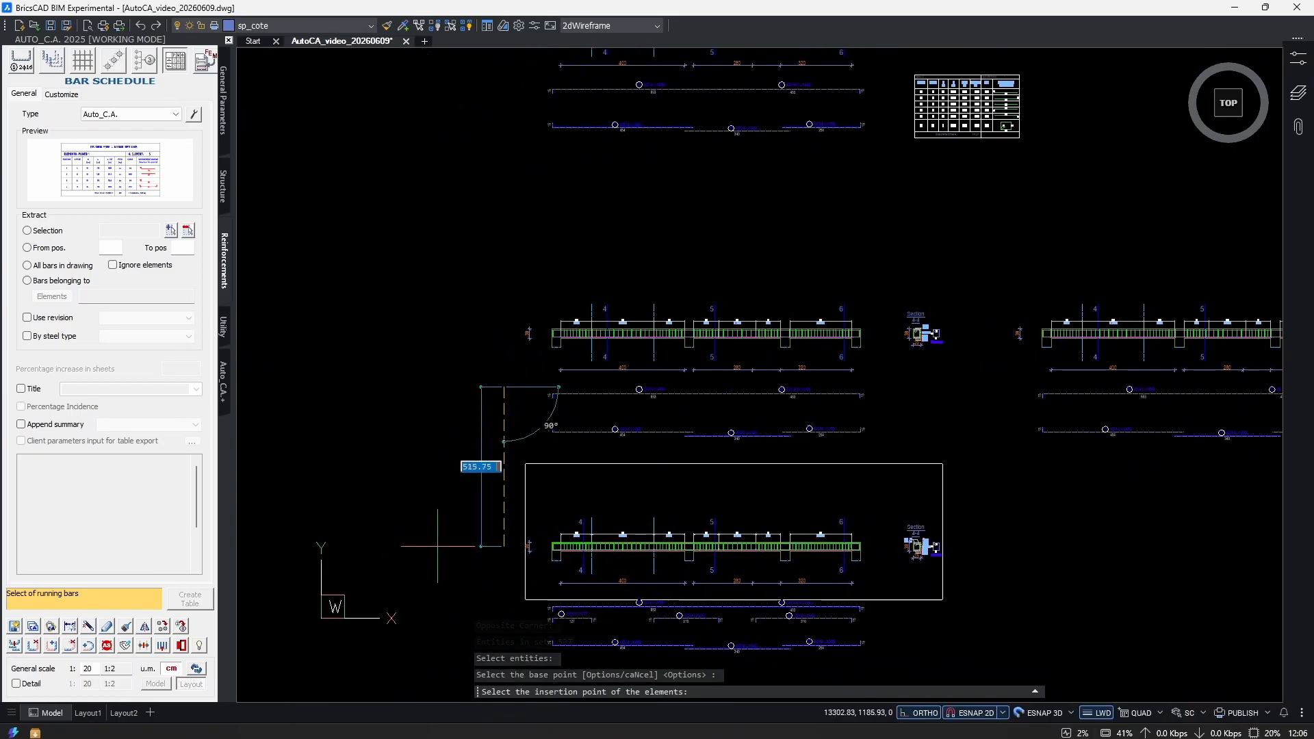
scroll(443, 589, down, 1)
middle_drag(446, 592, 463, 298)
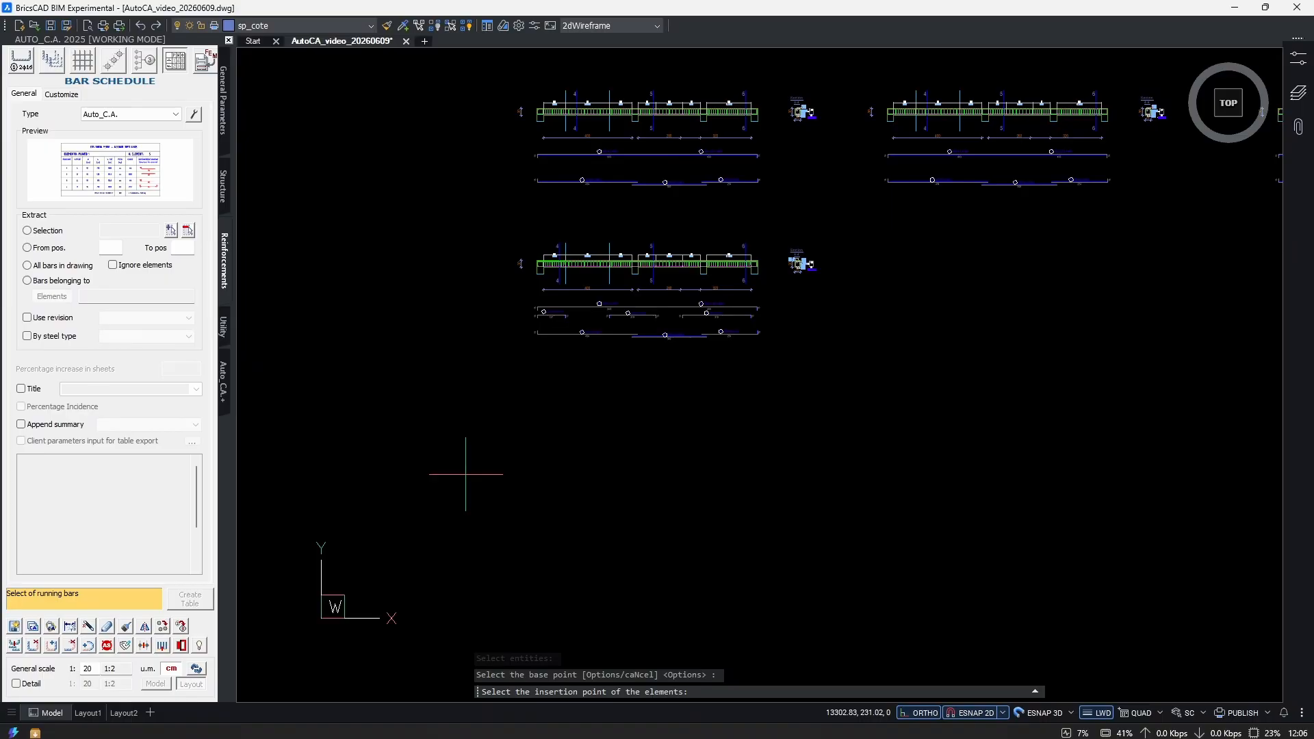
key(Escape)
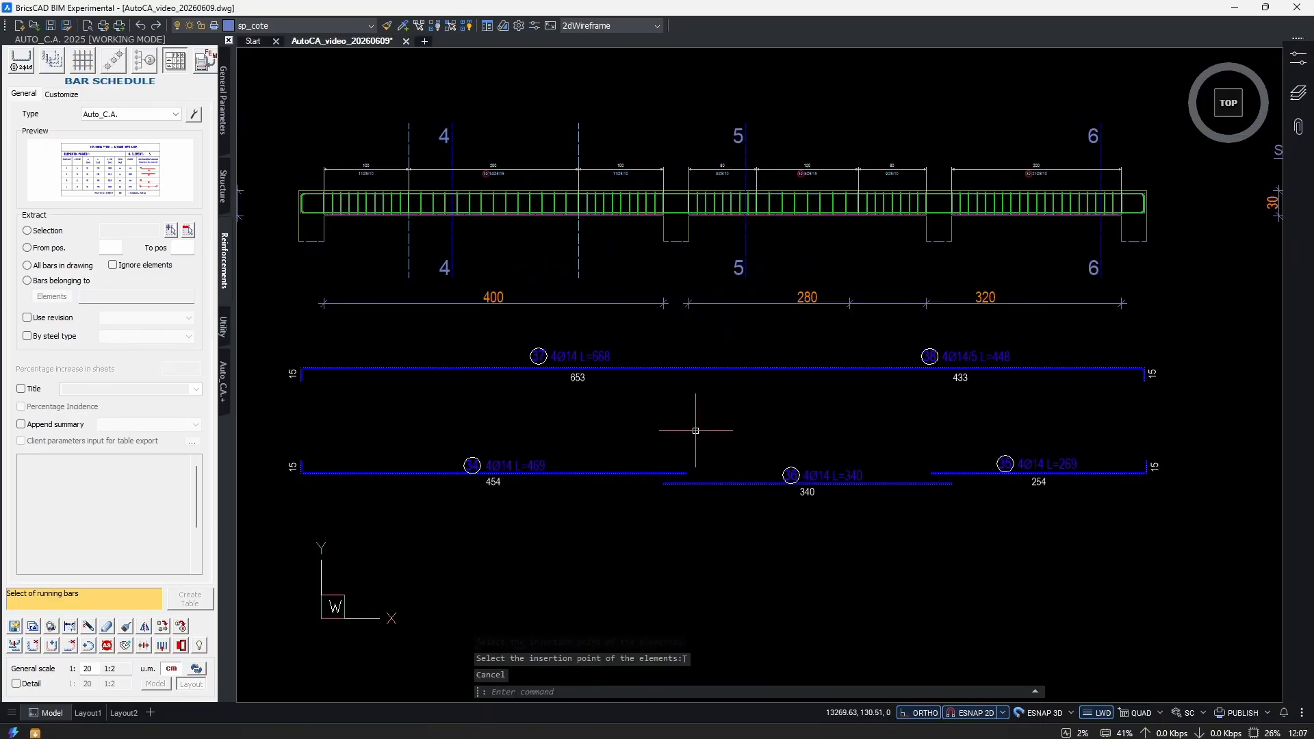
Set the number of groups to 3 for the longitudinal bars of the copied beam.
click(106, 627)
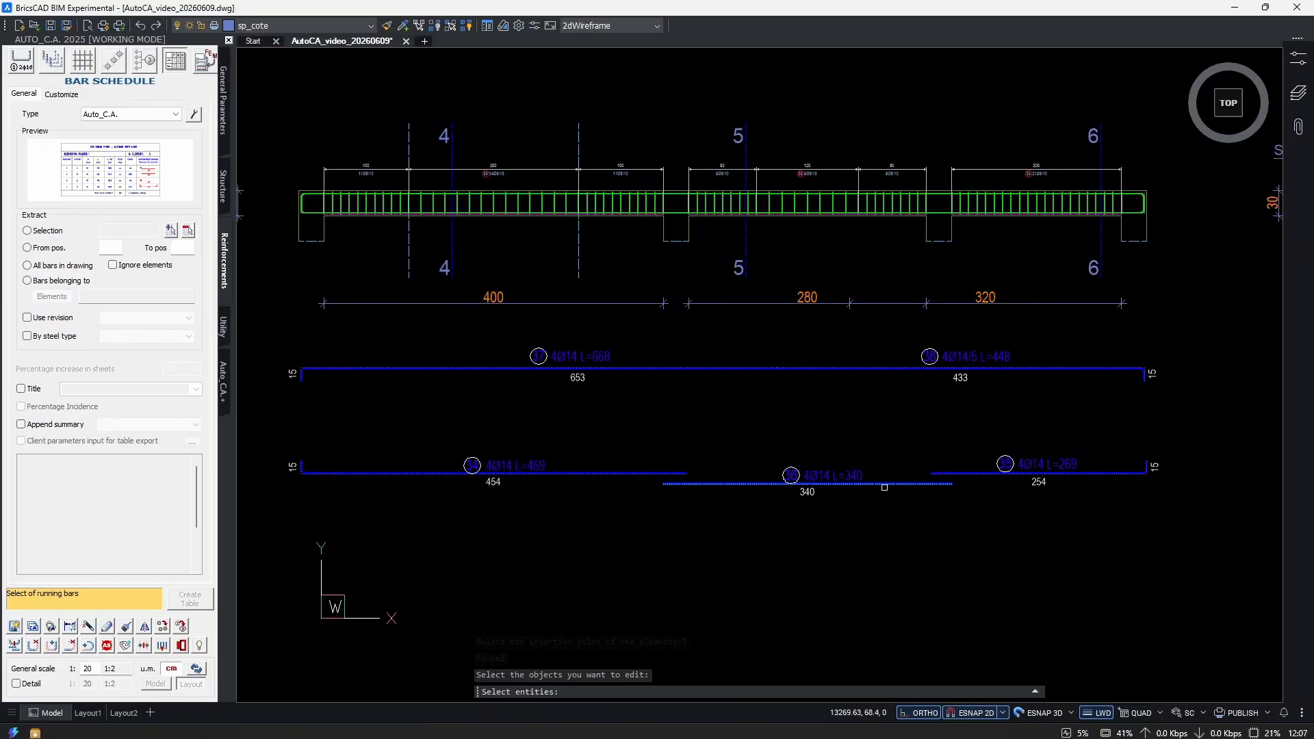
click(1063, 580)
click(513, 369)
middle_drag(804, 418, 804, 443)
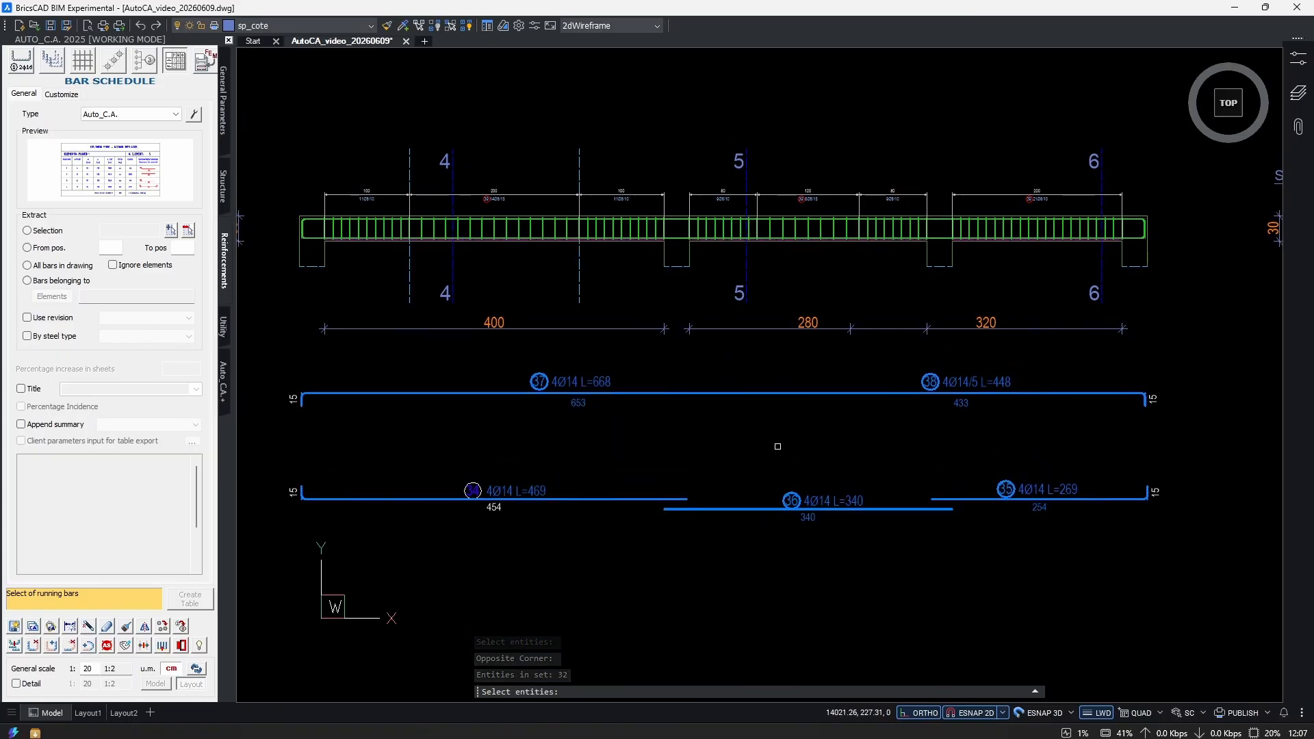
key(Return)
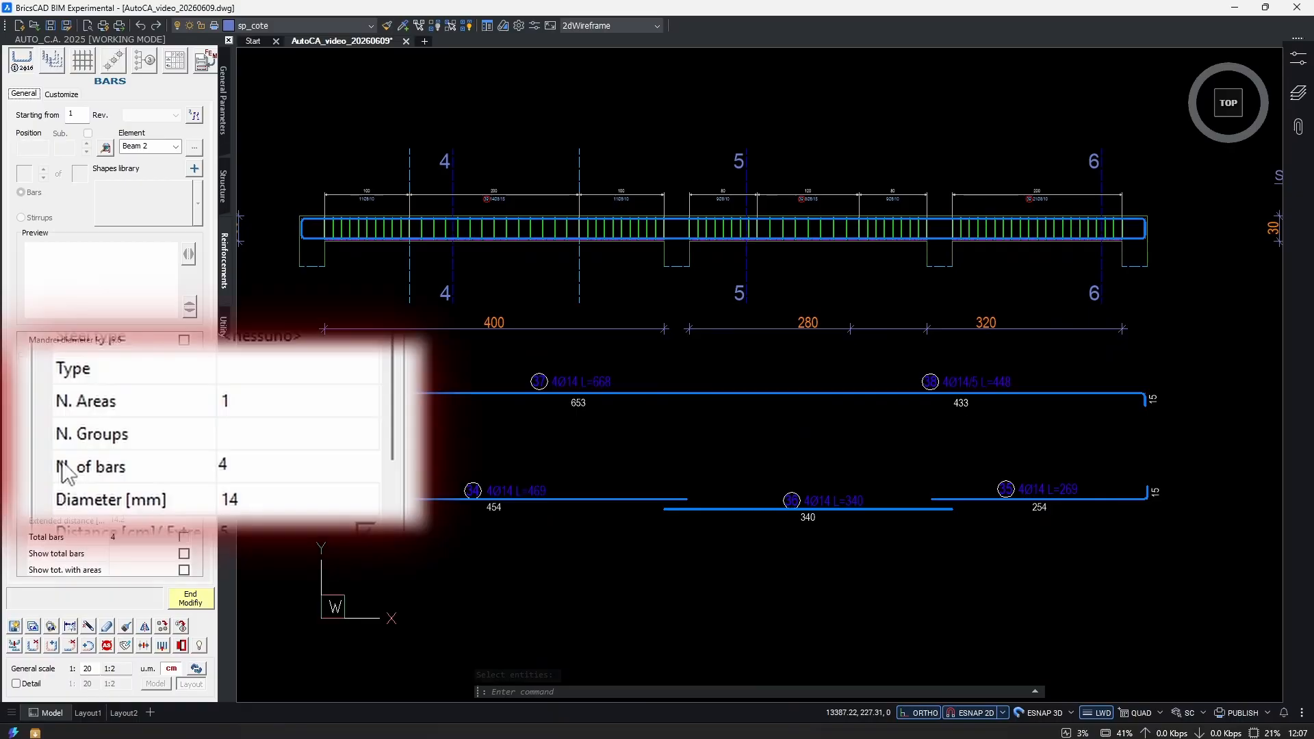
click(244, 440)
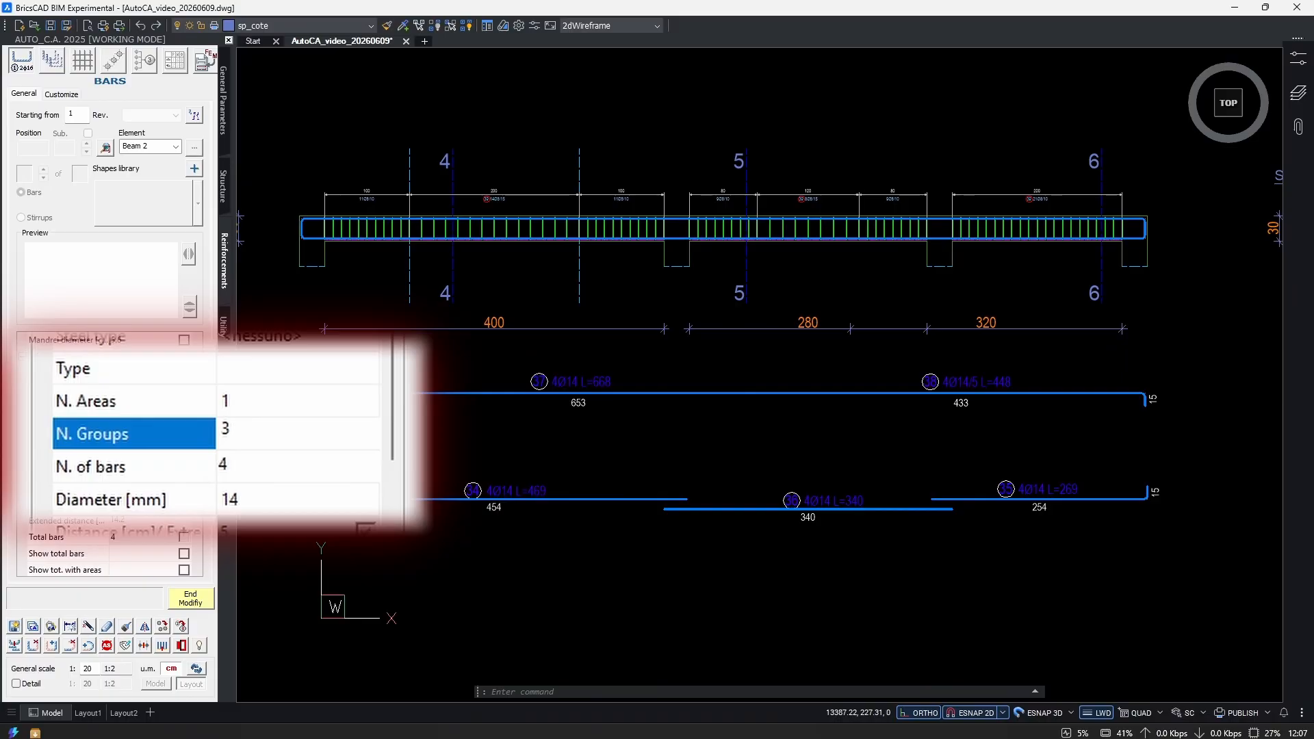
key(Return)
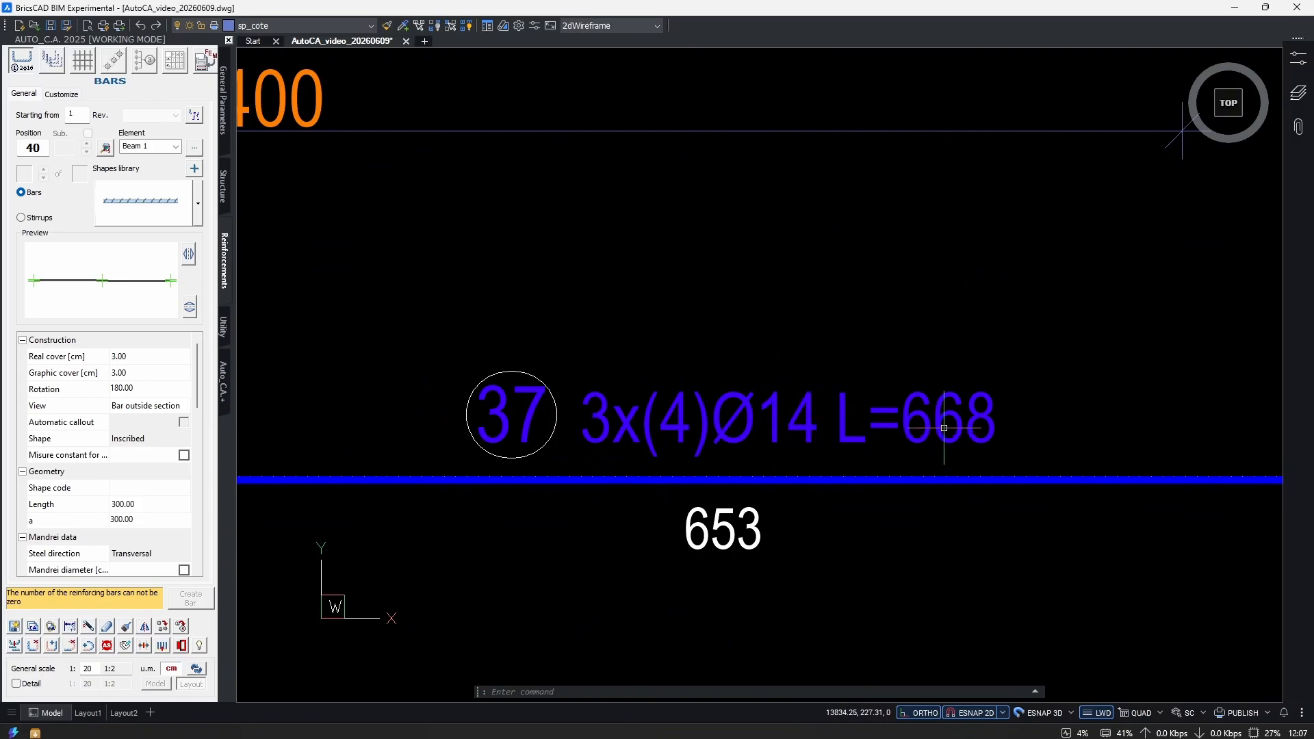
Examine the grouped callouts of the copied beam's longitudinal bars.
middle_drag(988, 450, 847, 434)
scroll(847, 434, down, 1)
scroll(575, 411, up, 2)
scroll(540, 417, down, 1)
scroll(685, 472, down, 2)
middle_drag(739, 631, 686, 509)
scroll(722, 566, down, 3)
middle_drag(1018, 534, 638, 570)
Set the number of groups to 3 for the stirrups in the copied beam's section 4-4.
scroll(1120, 317, up, 9)
text(m)
key(Escape)
click(851, 376)
click(757, 396)
click(127, 391)
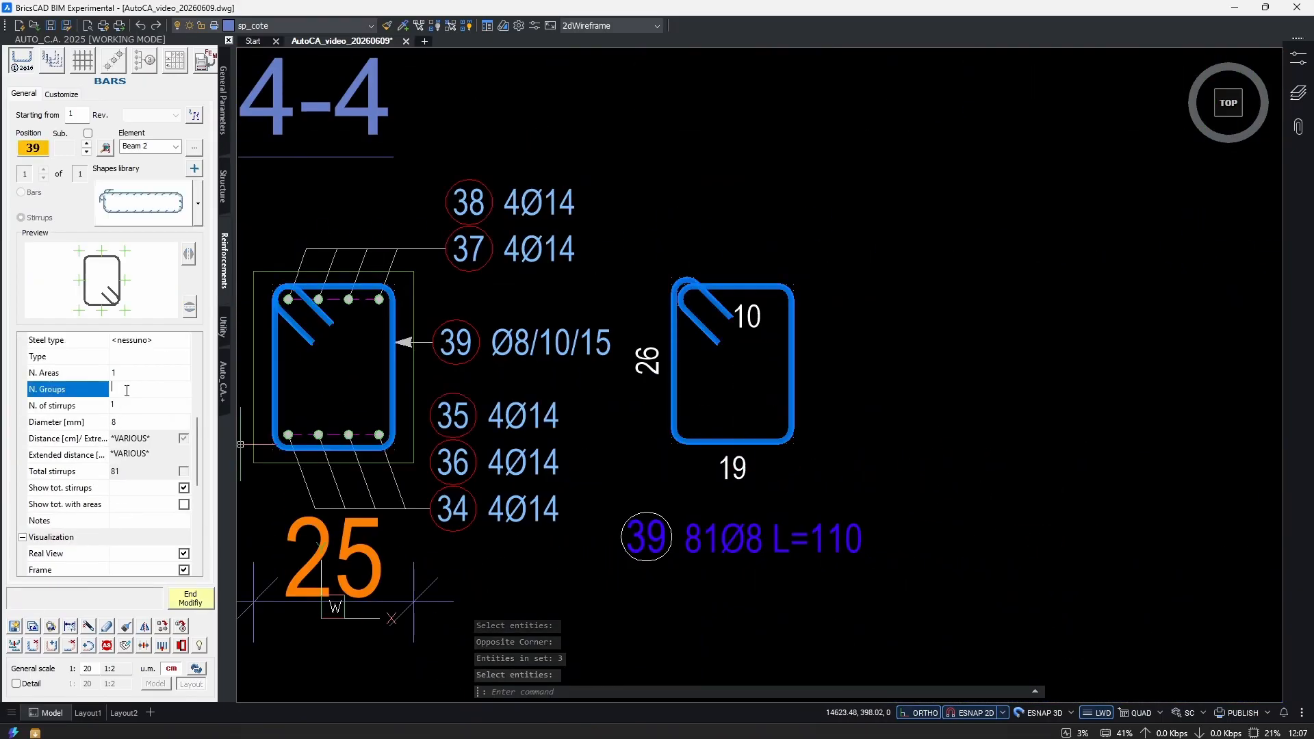
text(3)
key(Tab)
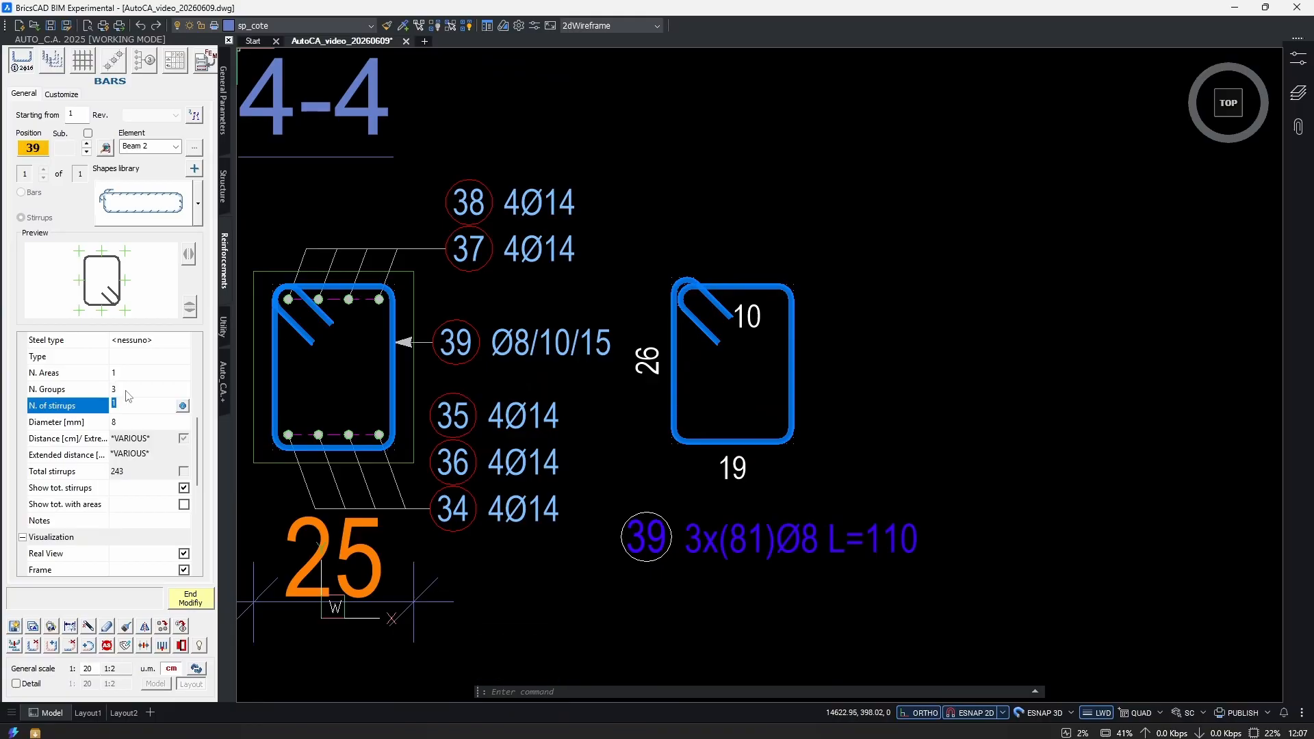
click(191, 600)
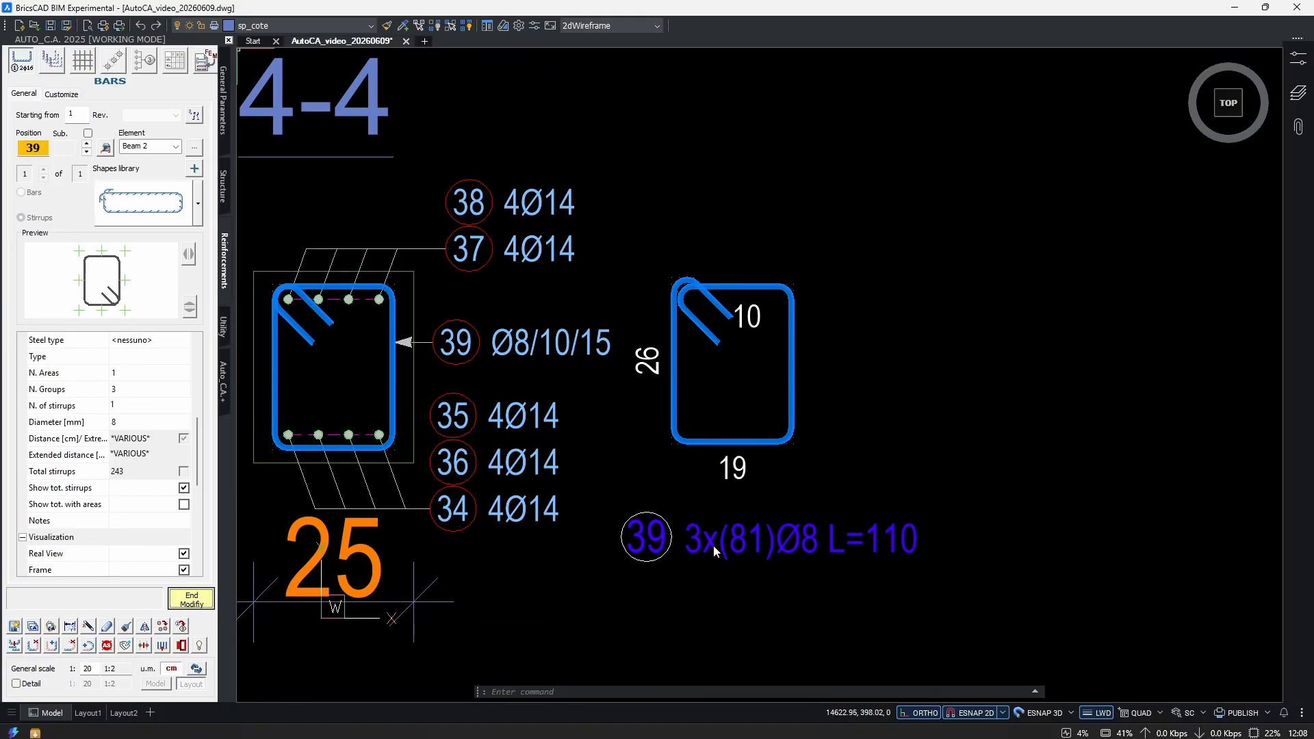
Create a bar schedule from a selection of the grouped beam's bars and place it beside the beam.
click(175, 60)
click(27, 231)
click(189, 599)
Compare the bar counts and total weight of the new schedule with the Beam 2 schedule of the three separate beams.
scroll(1008, 517, up, 6)
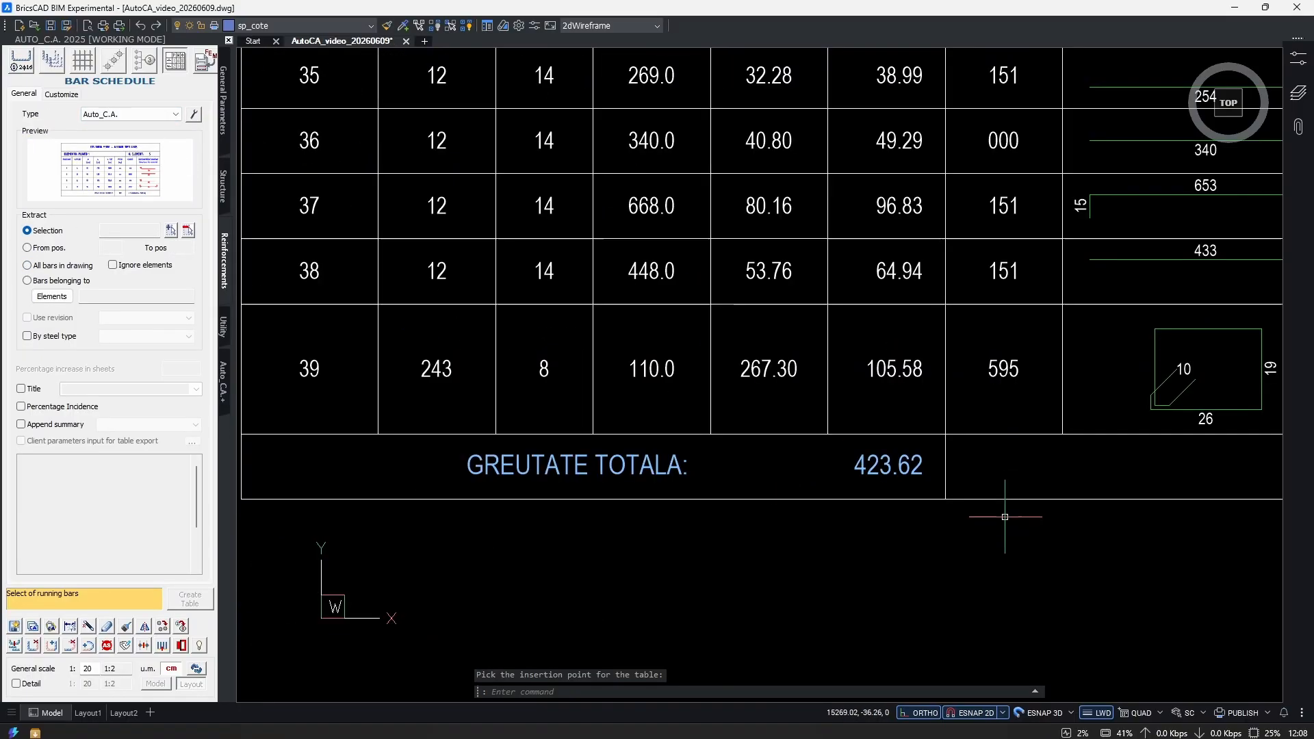
click(880, 515)
scroll(965, 462, down, 3)
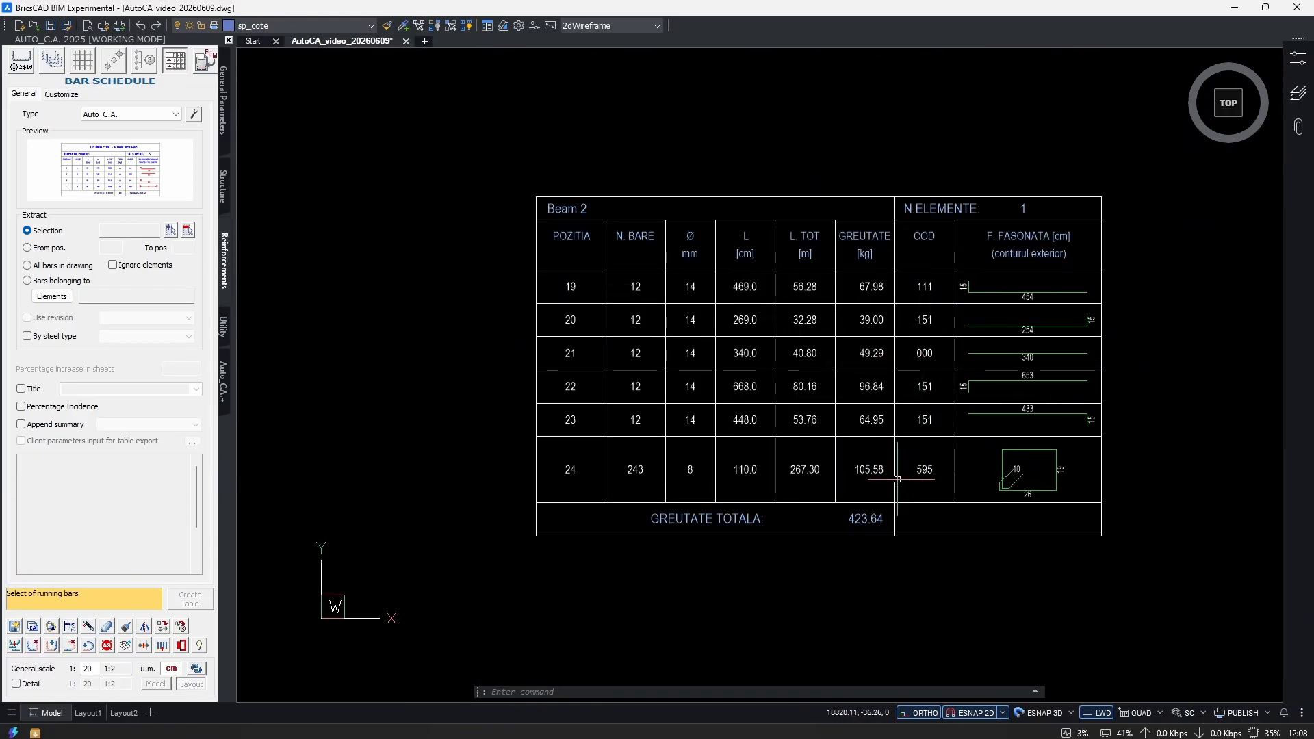
scroll(880, 489, up, 2)
scroll(857, 514, down, 5)
scroll(543, 523, up, 5)
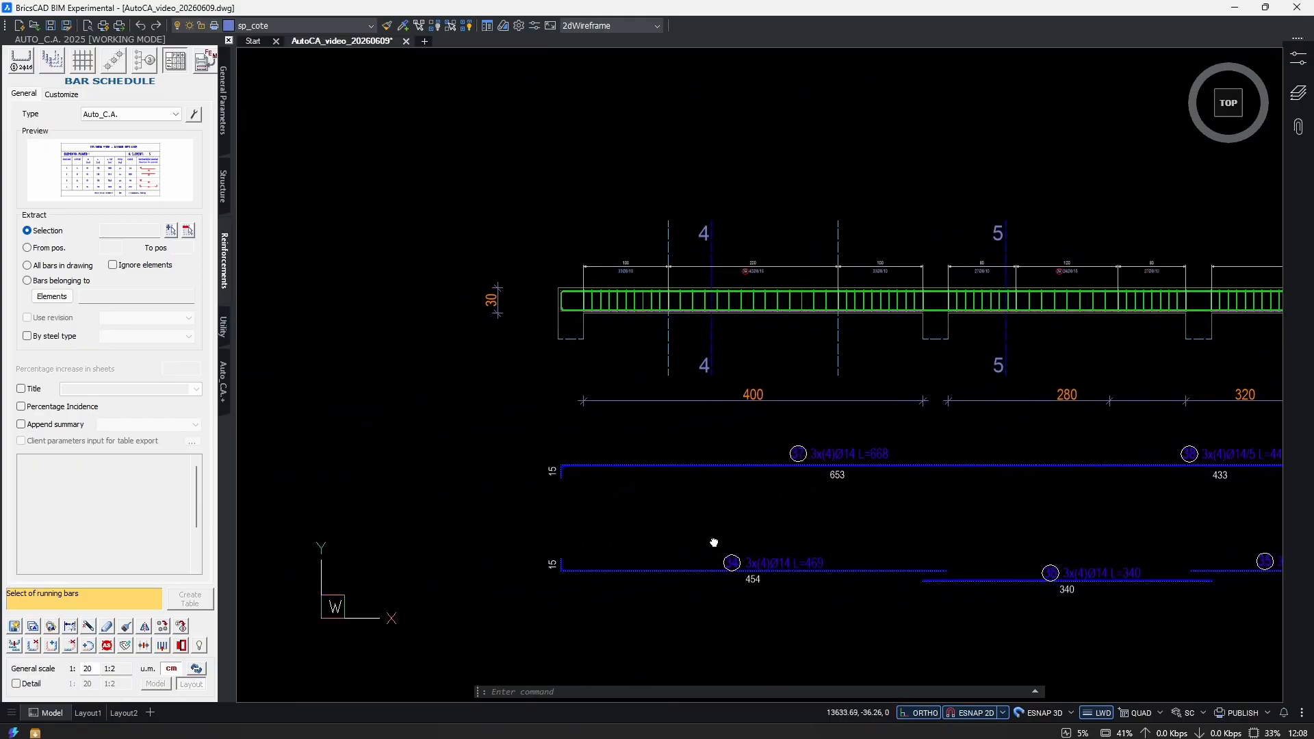
scroll(699, 515, down, 2)
middle_drag(1026, 404, 892, 422)
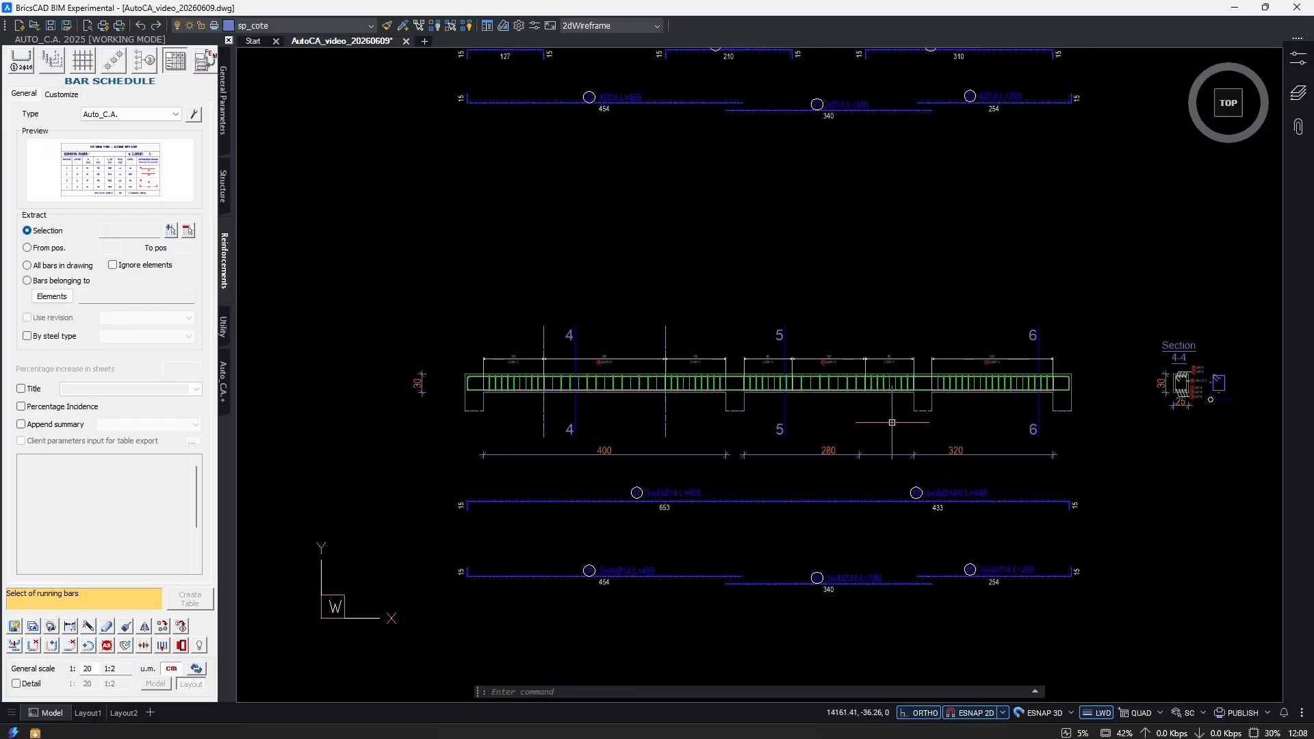
scroll(1070, 391, up, 3)
scroll(975, 415, down, 3)
middle_drag(719, 446, 842, 417)
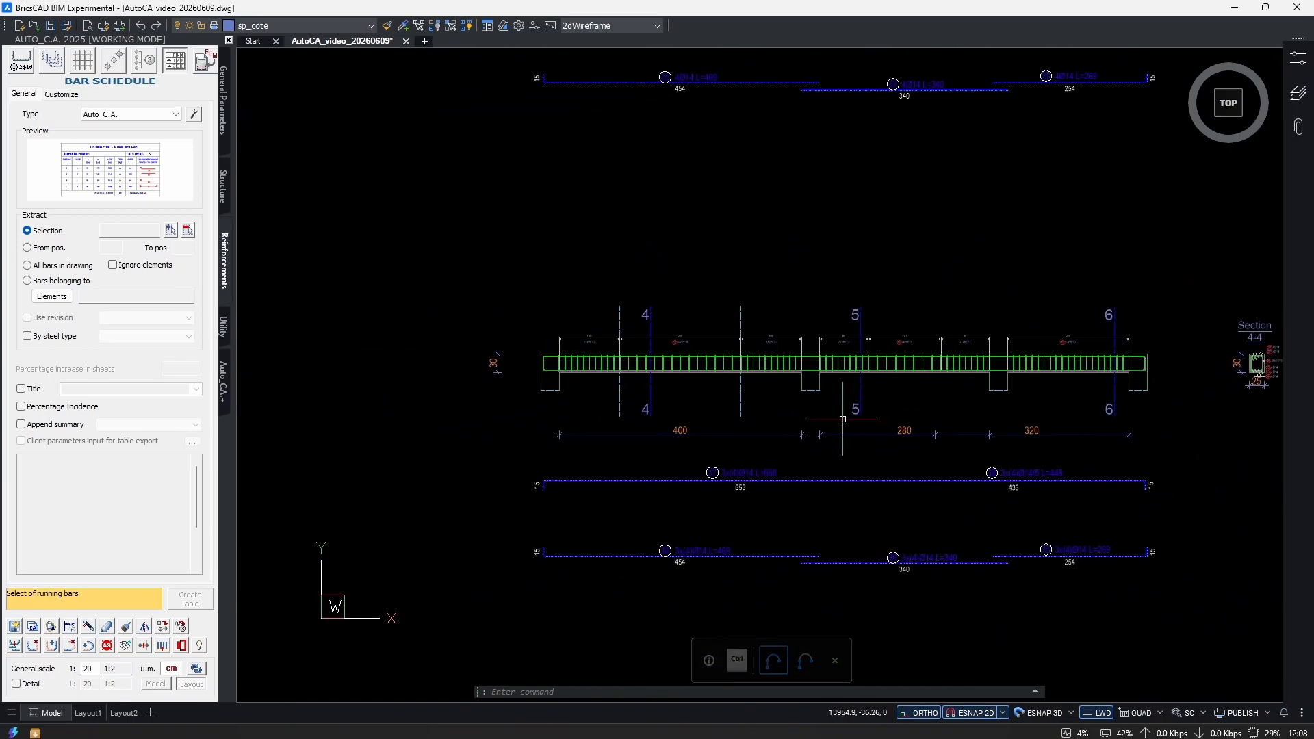
Stretch the left end of the grouped beam inwards by 100 cm, shortening its first span to 300 cm.
text(s)
key(Return)
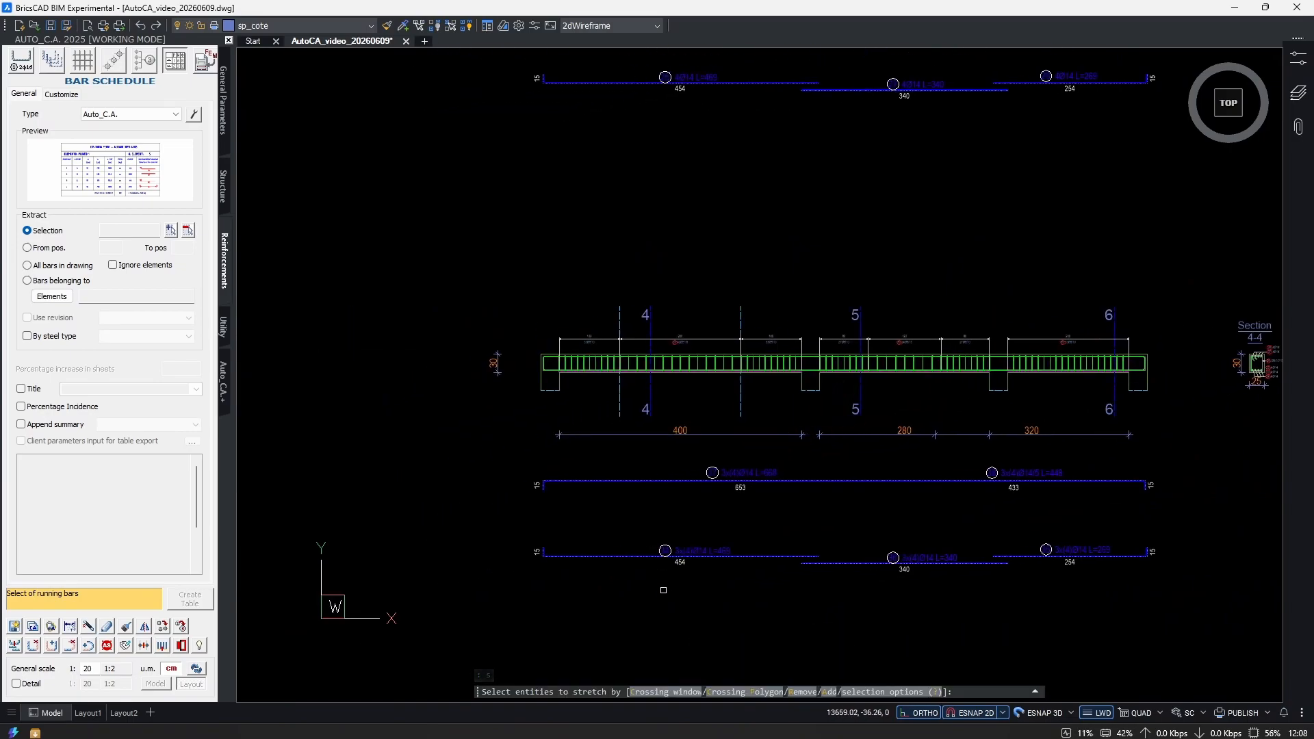
click(700, 601)
click(338, 288)
key(Return)
scroll(541, 373, up, 2)
scroll(555, 370, down, 3)
scroll(681, 302, up, 3)
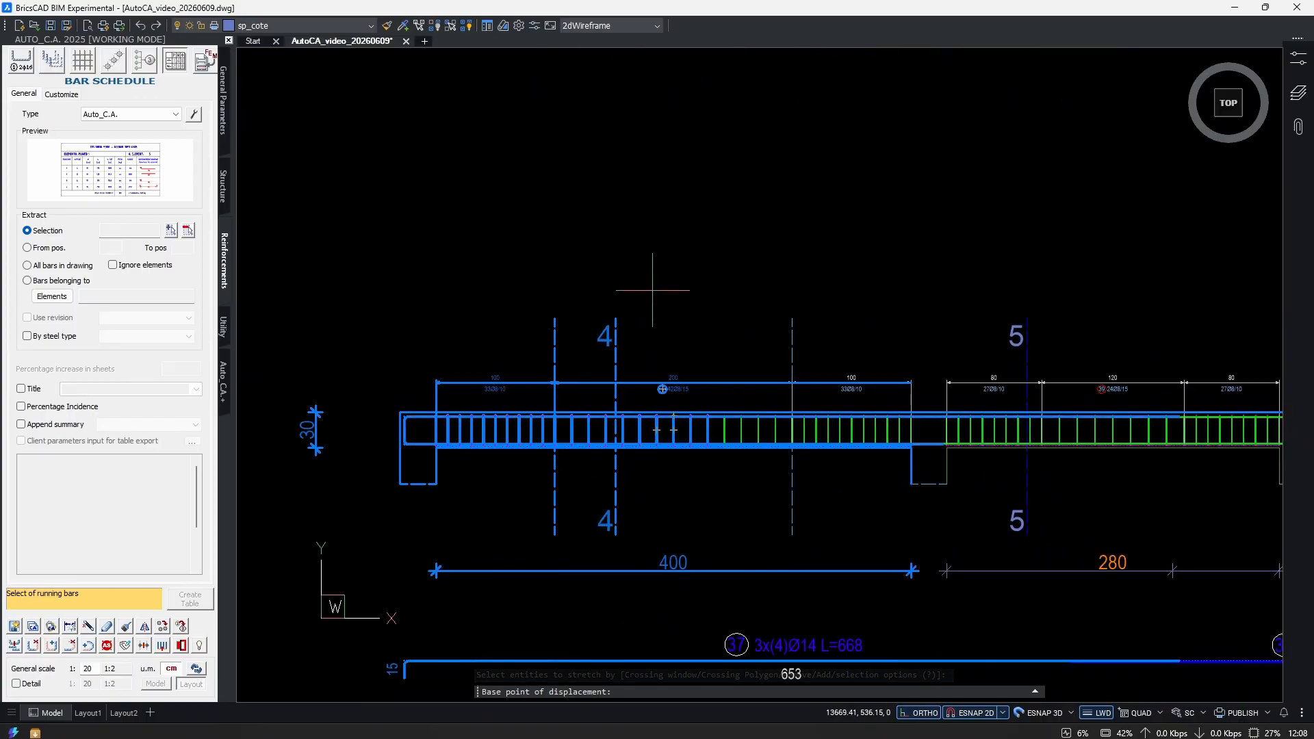
click(632, 277)
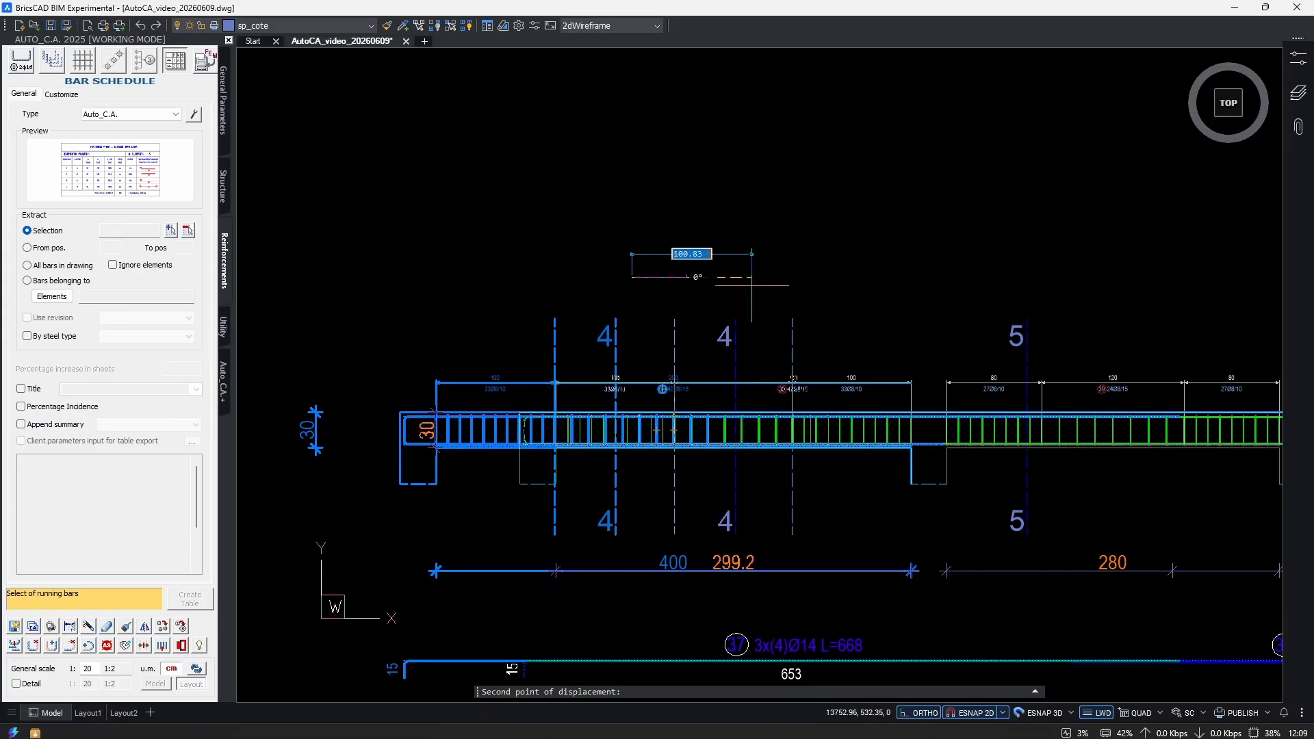
click(751, 286)
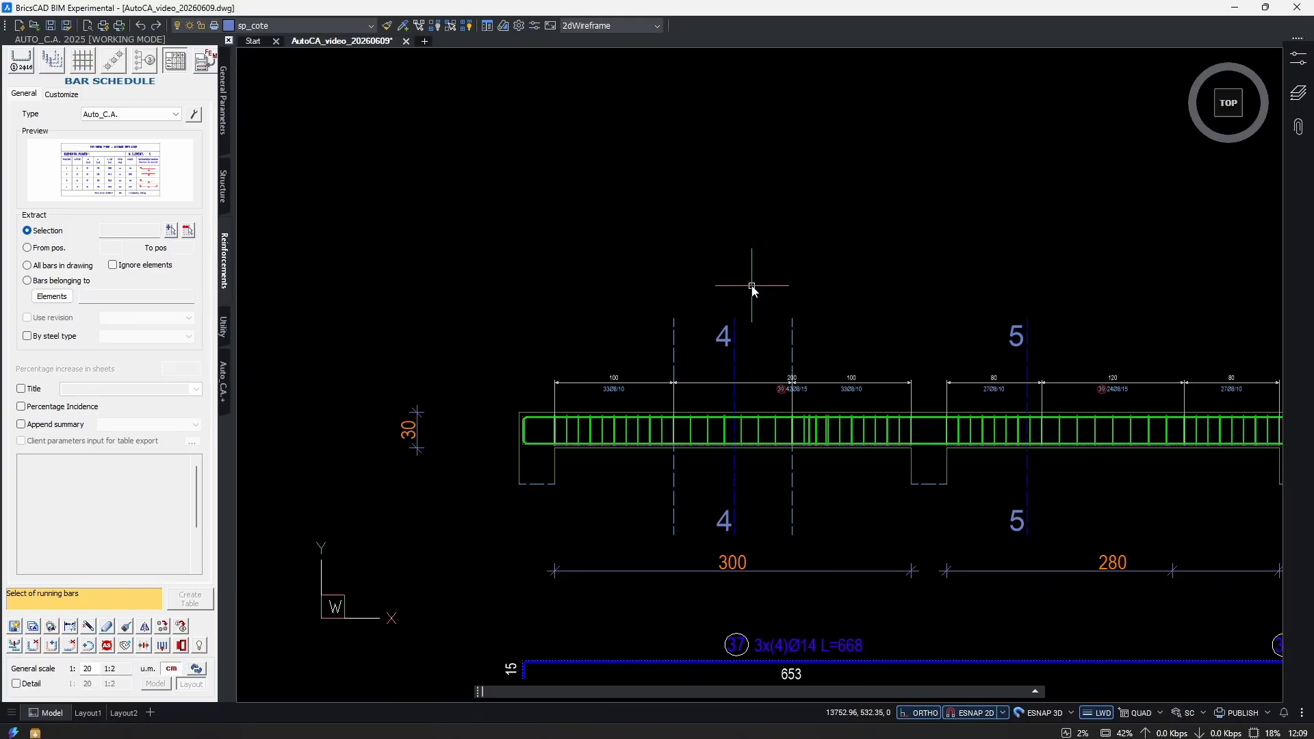
key(Return)
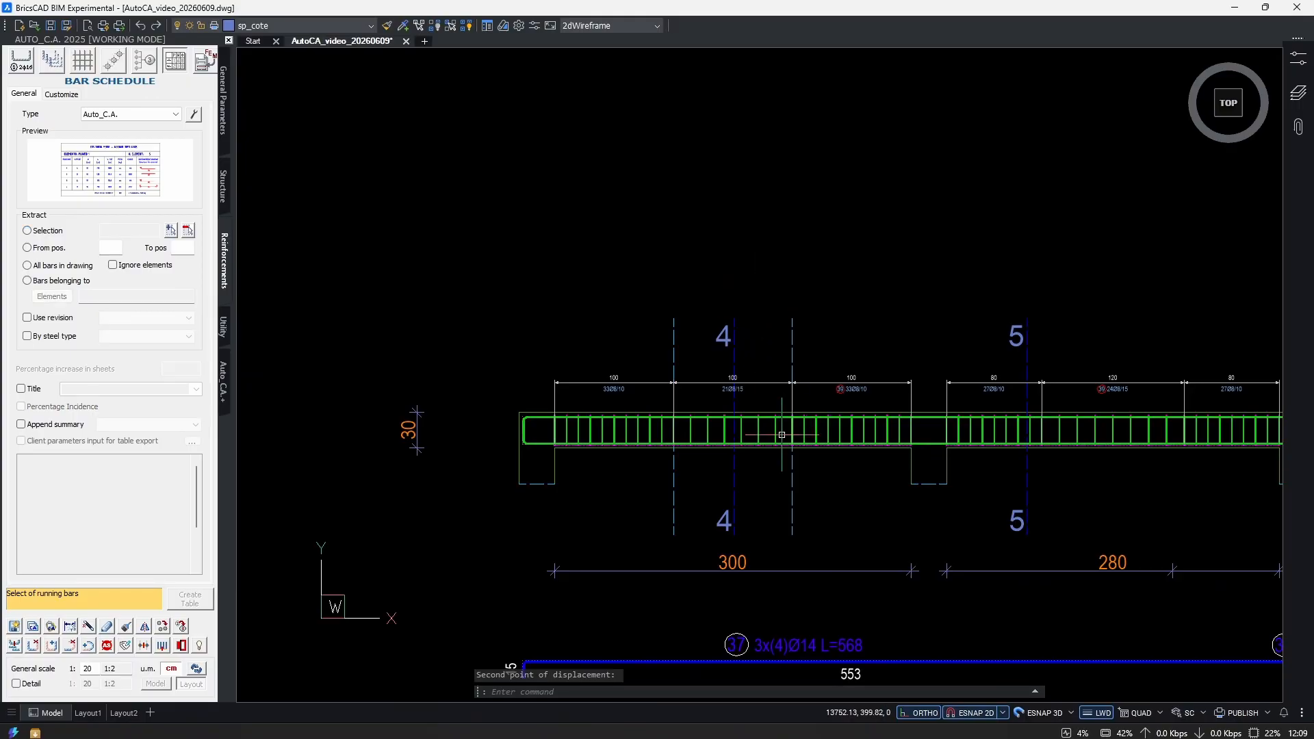
key(Escape)
Stretch the right part of the grouped beam, including its section, to shorten the middle span to 230 cm.
scroll(821, 472, down, 5)
scroll(843, 468, up, 3)
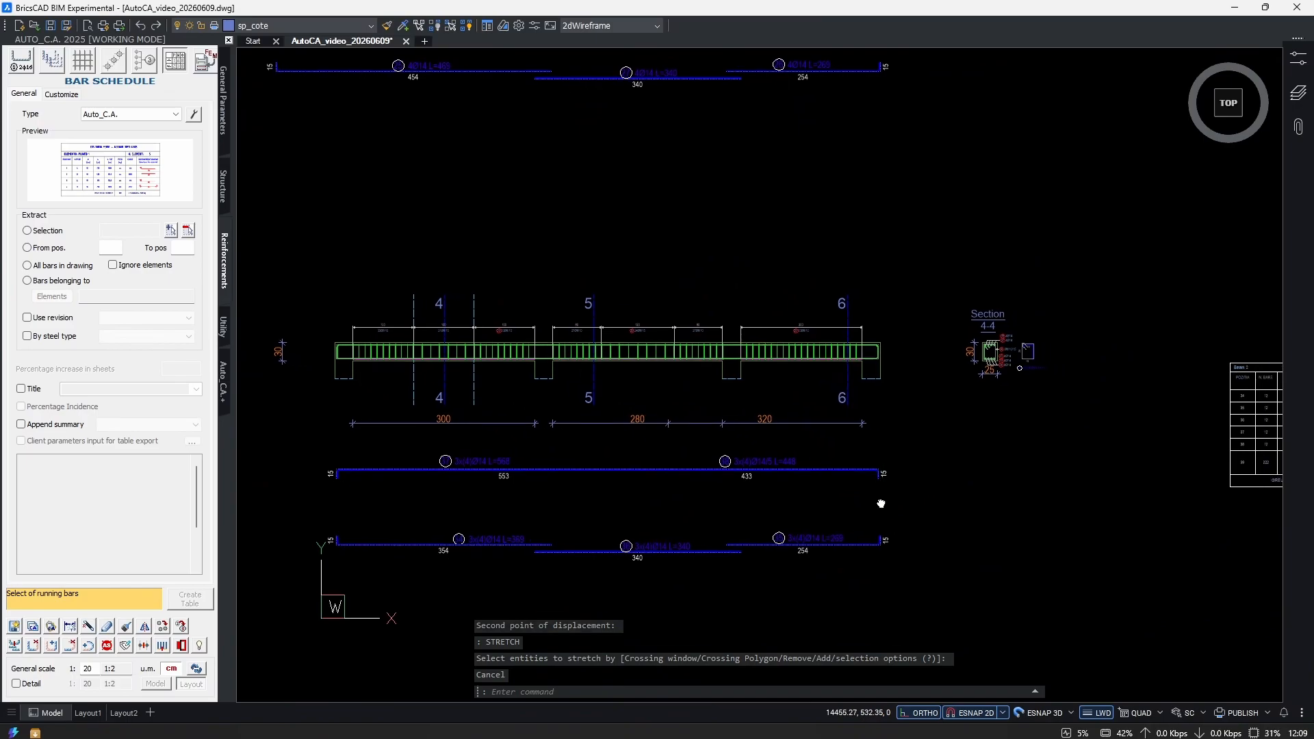
text(s)
key(Return)
click(1085, 247)
middle_drag(715, 477, 709, 444)
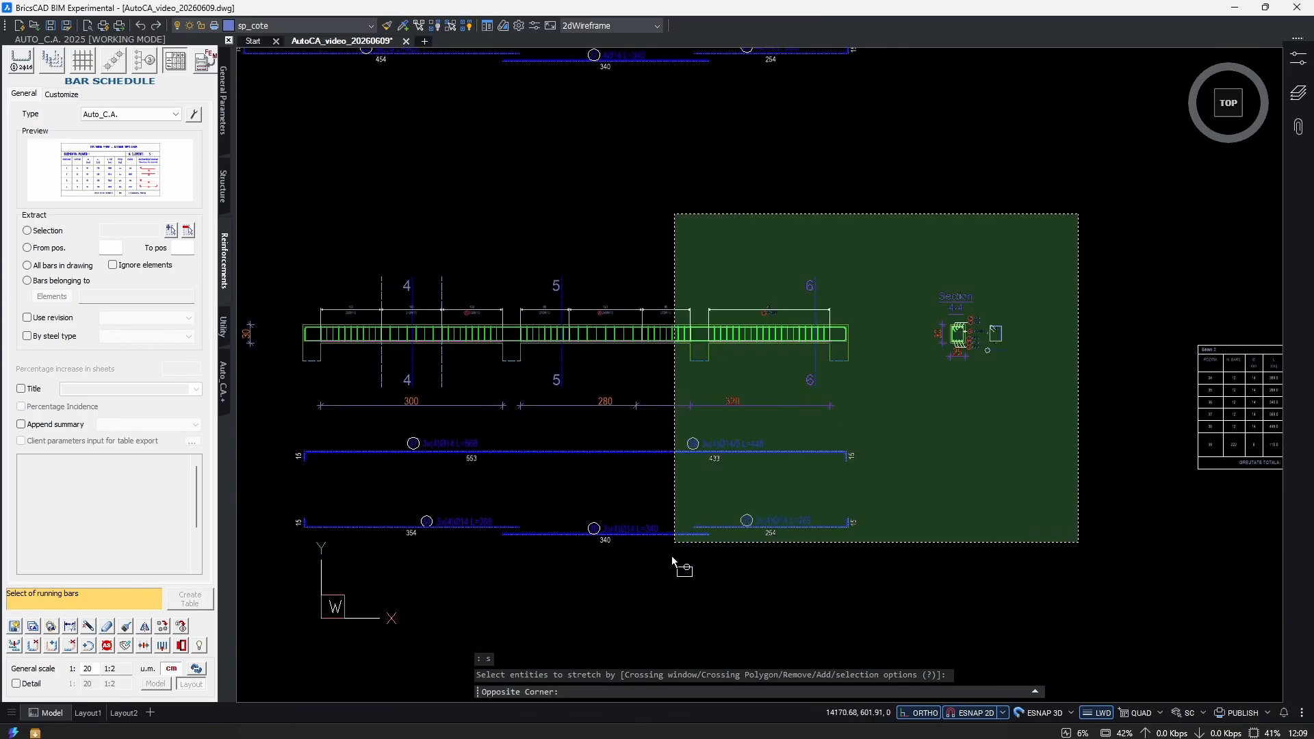
click(621, 617)
scroll(600, 350, up, 1)
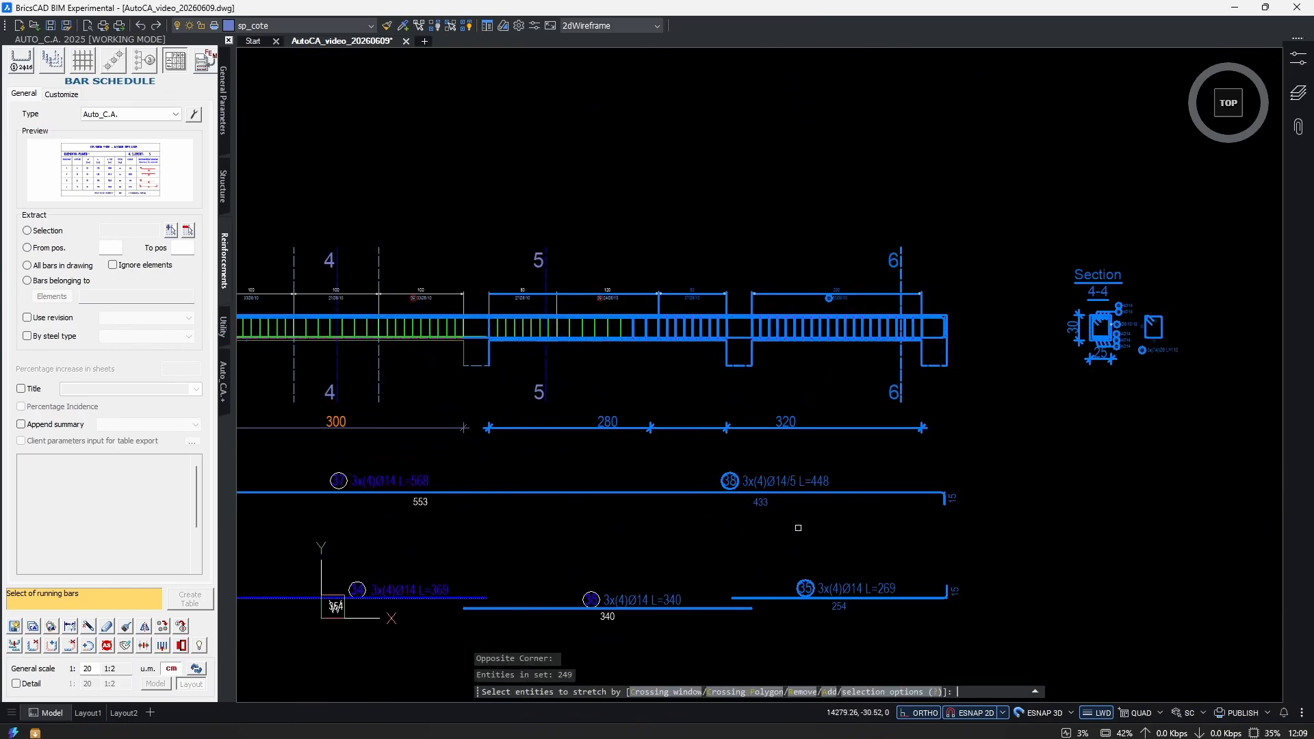
key(Return)
click(826, 531)
click(753, 531)
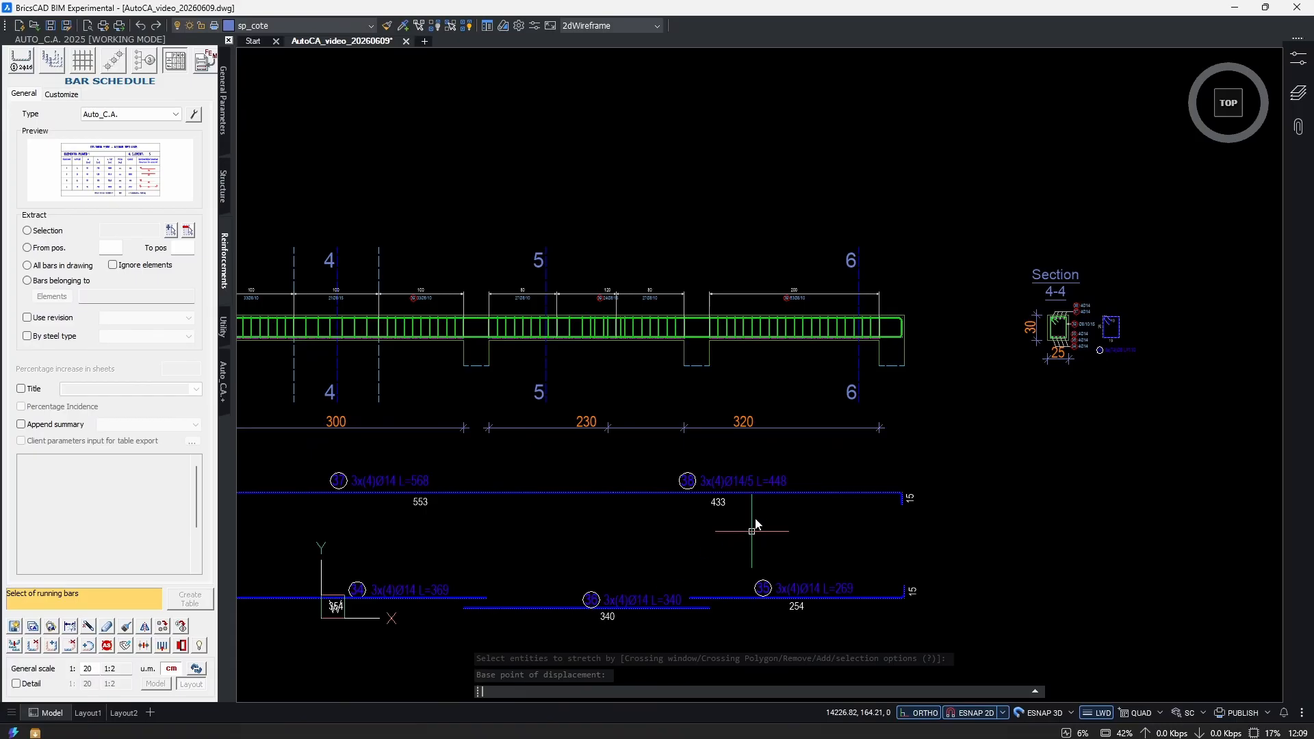
click(753, 532)
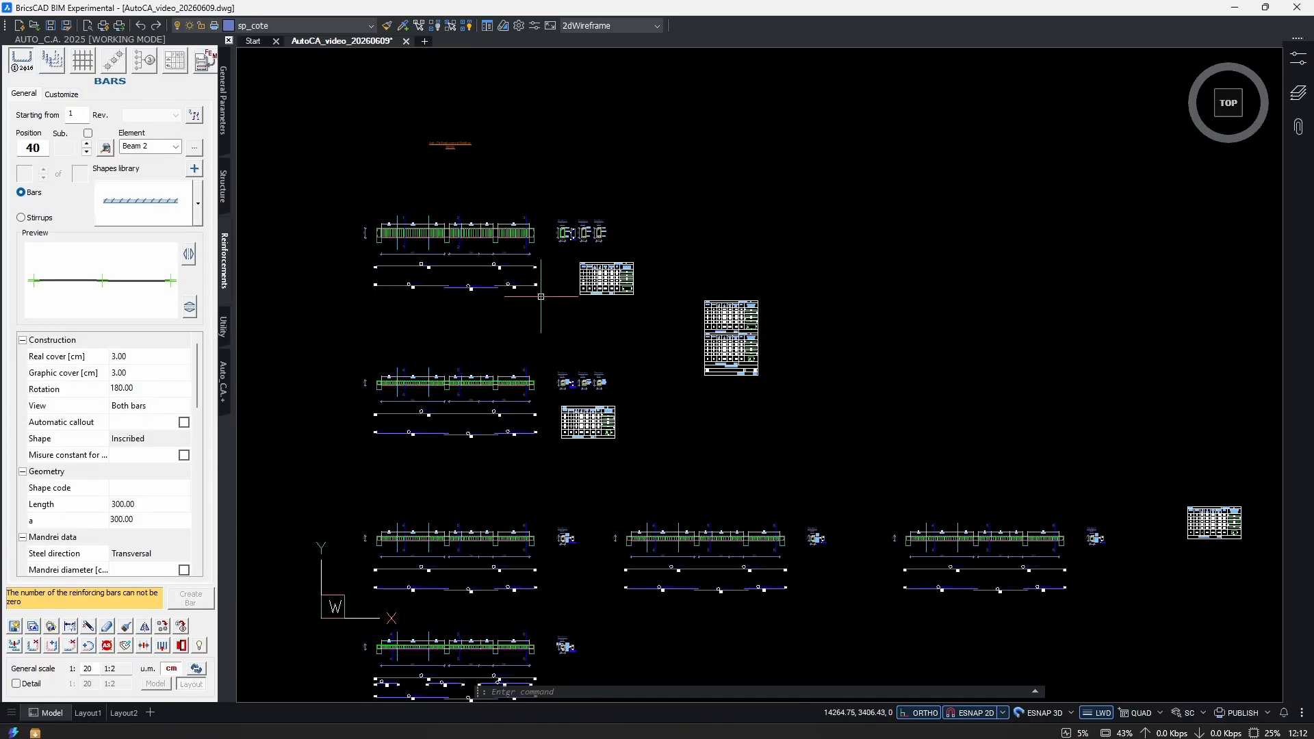
Copy Beam 1's bar 8 and the extracted stirrup of section 1-1 into the empty area beside the sections, with ortho off.
scroll(600, 336, up, 5)
middle_drag(600, 336, 609, 379)
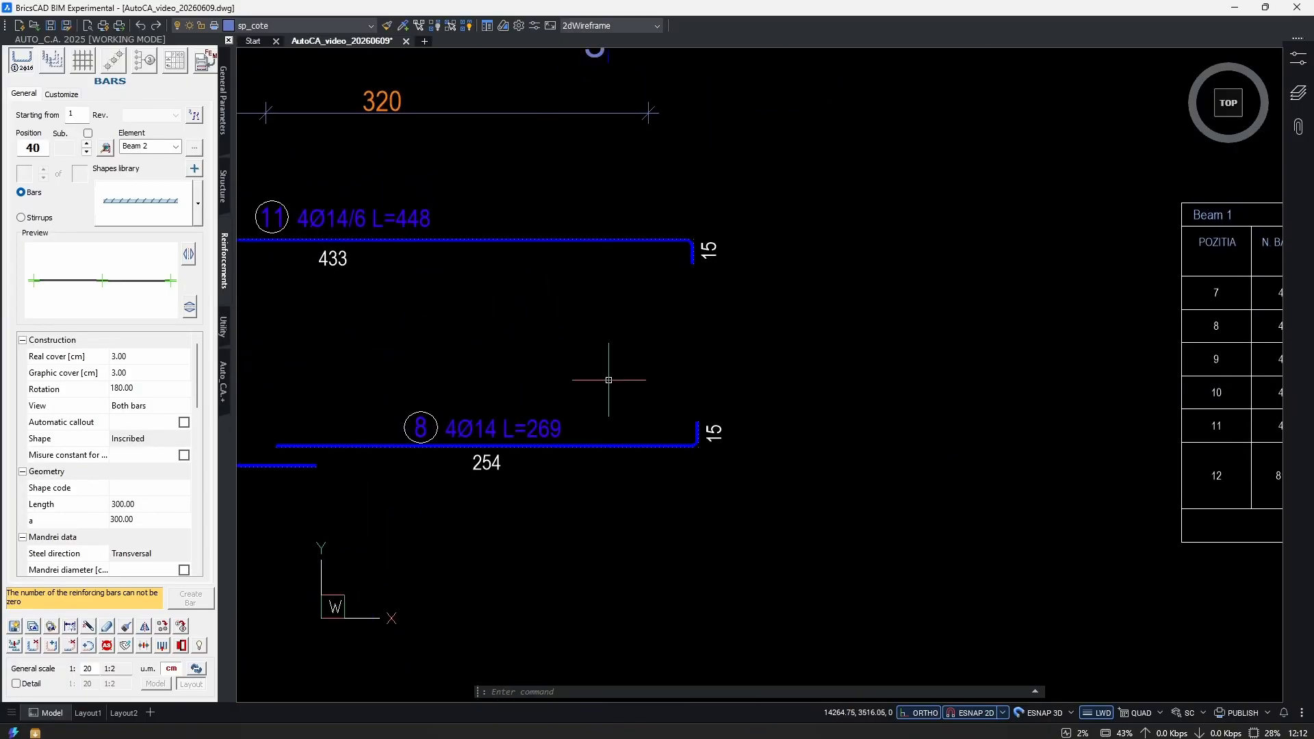
text(cop)
key(Return)
click(637, 415)
click(600, 484)
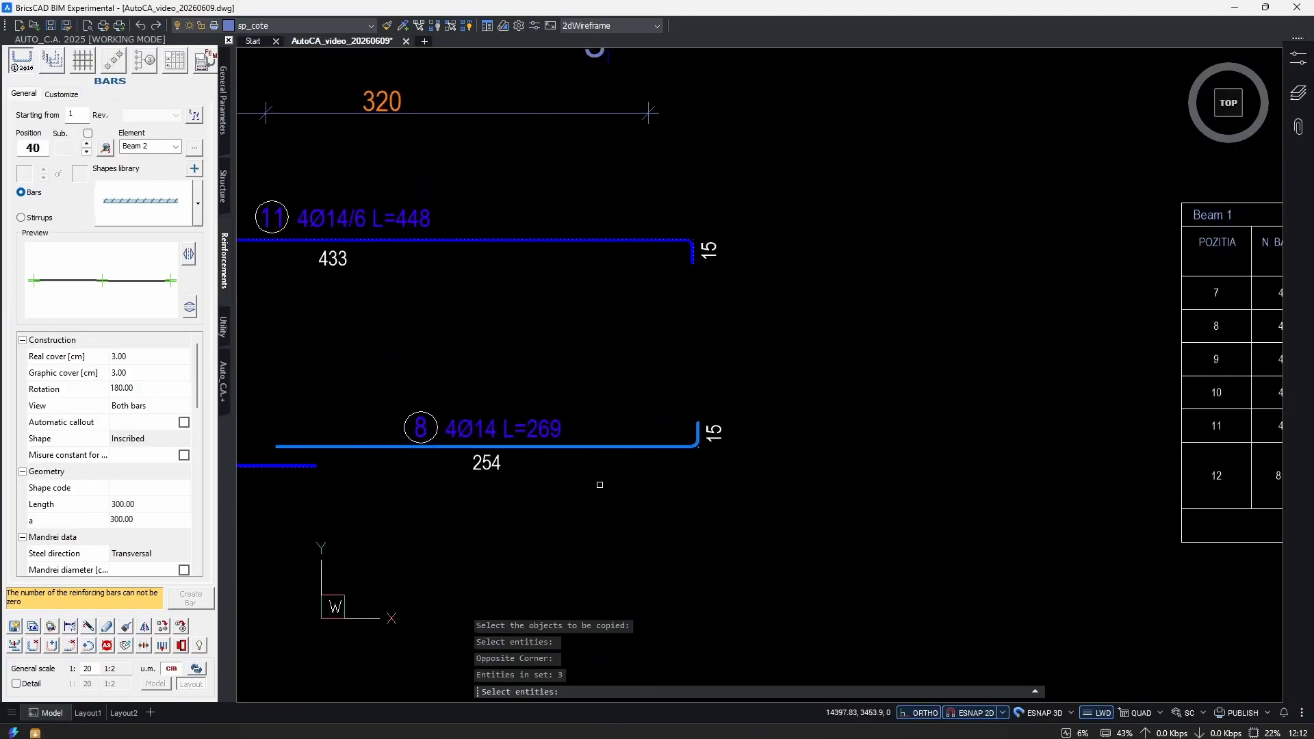
scroll(599, 485, down, 3)
scroll(714, 346, up, 3)
click(702, 391)
click(679, 400)
key(Return)
scroll(677, 400, down, 2)
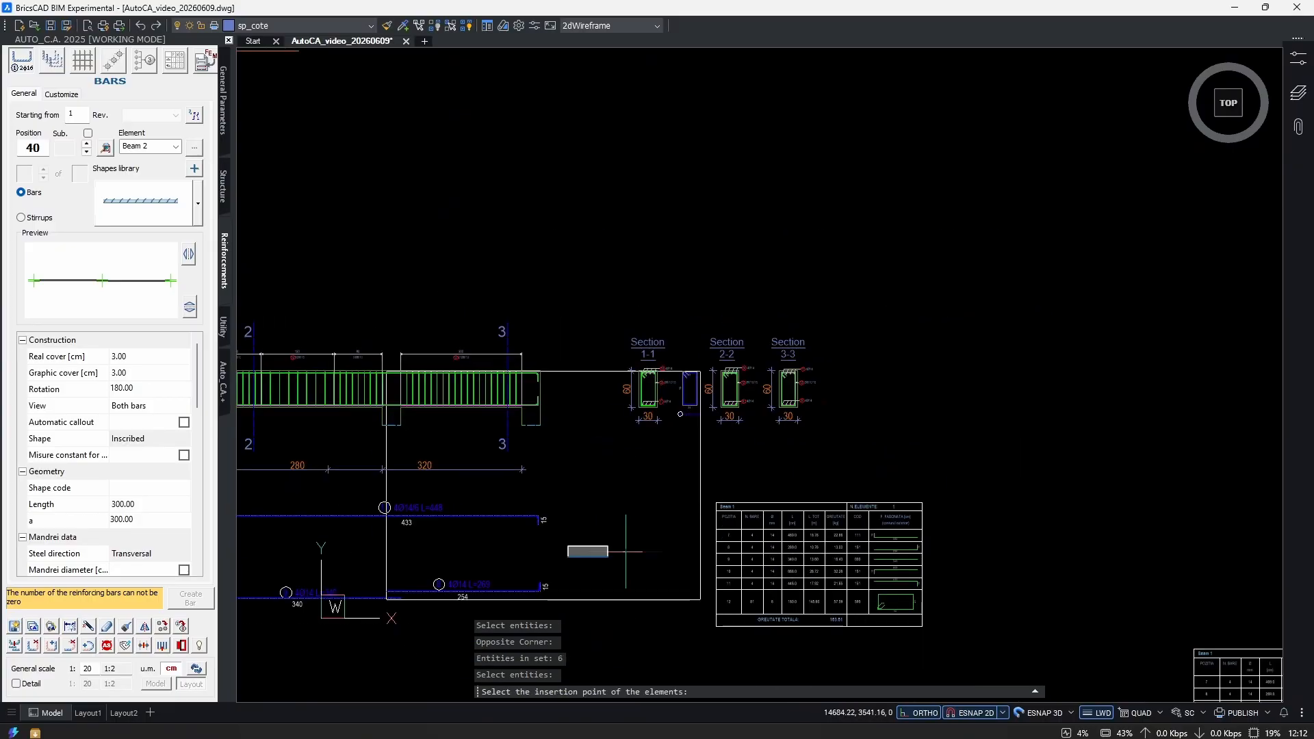
scroll(1008, 408, down, 3)
middle_drag(1007, 408, 552, 479)
middle_drag(769, 425, 732, 457)
key(F8)
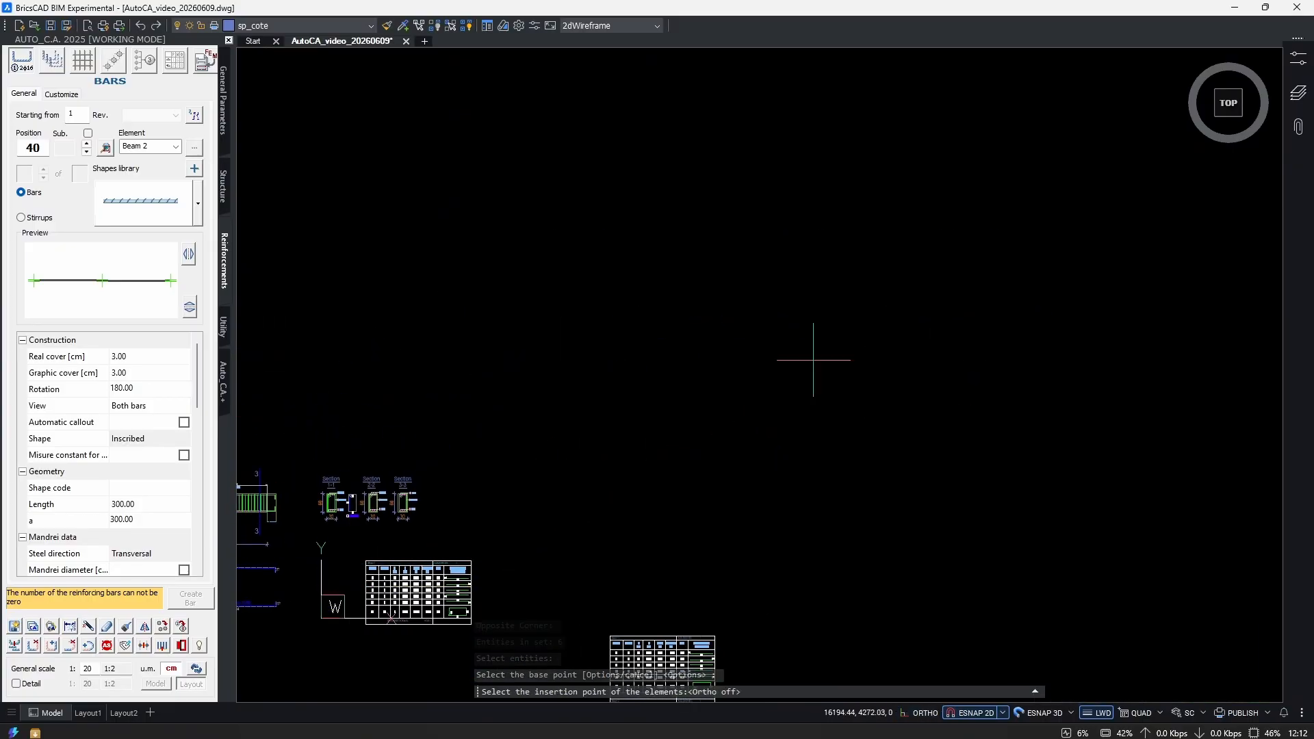
click(675, 455)
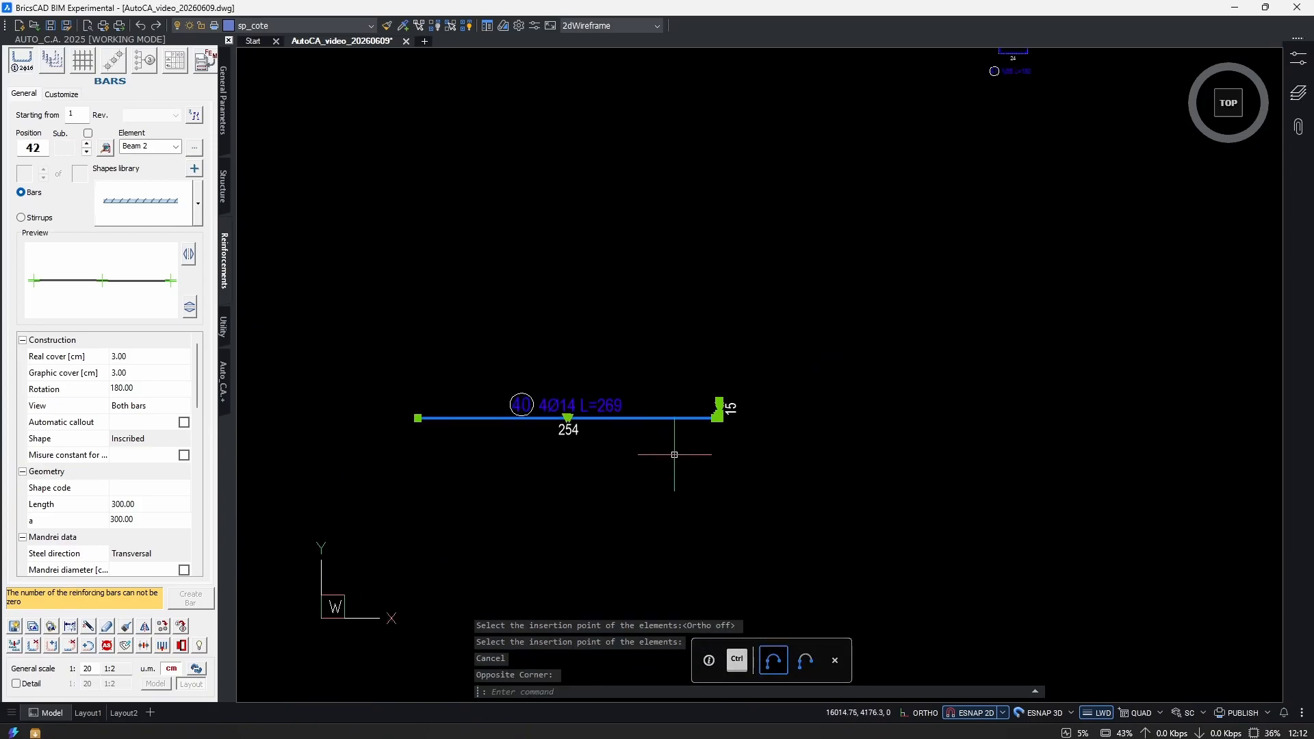
Move the copied 4Ø14 bar directly beneath the copied stirrup.
middle_drag(728, 469, 675, 505)
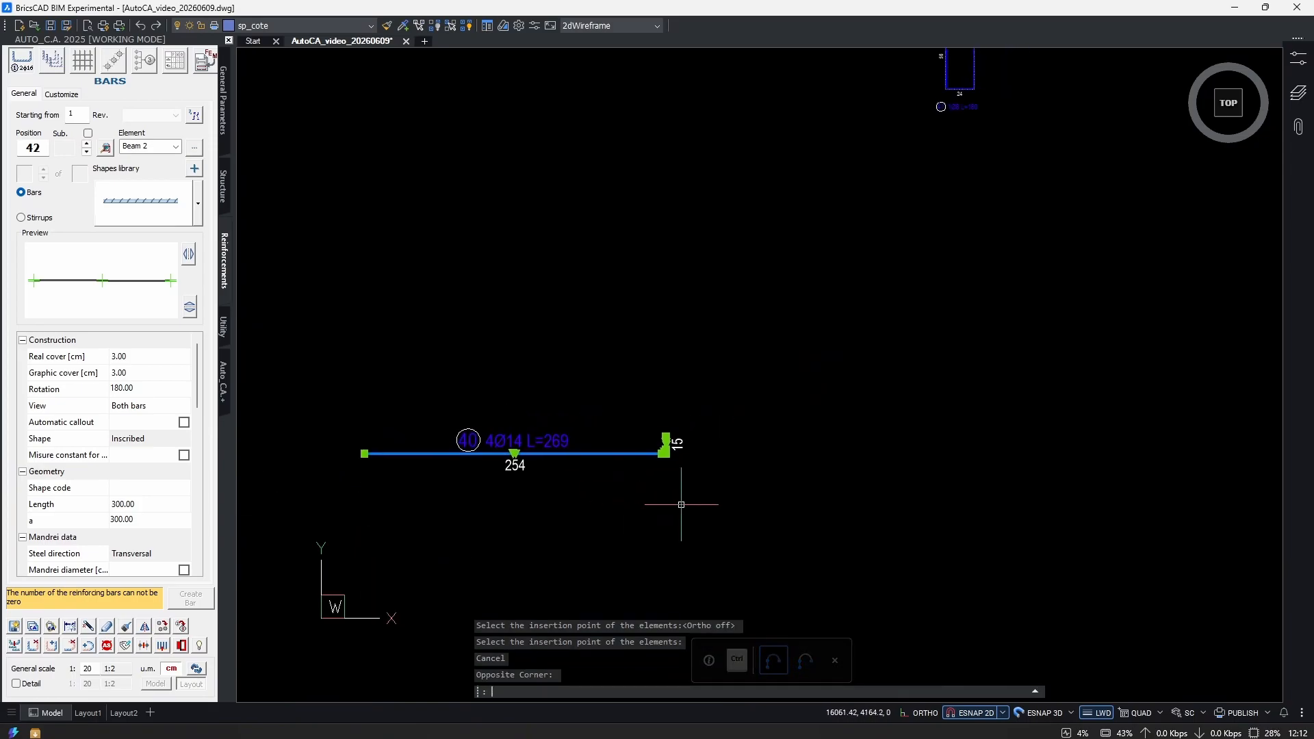
text(m)
key(Return)
click(676, 504)
middle_drag(901, 354, 699, 531)
click(911, 367)
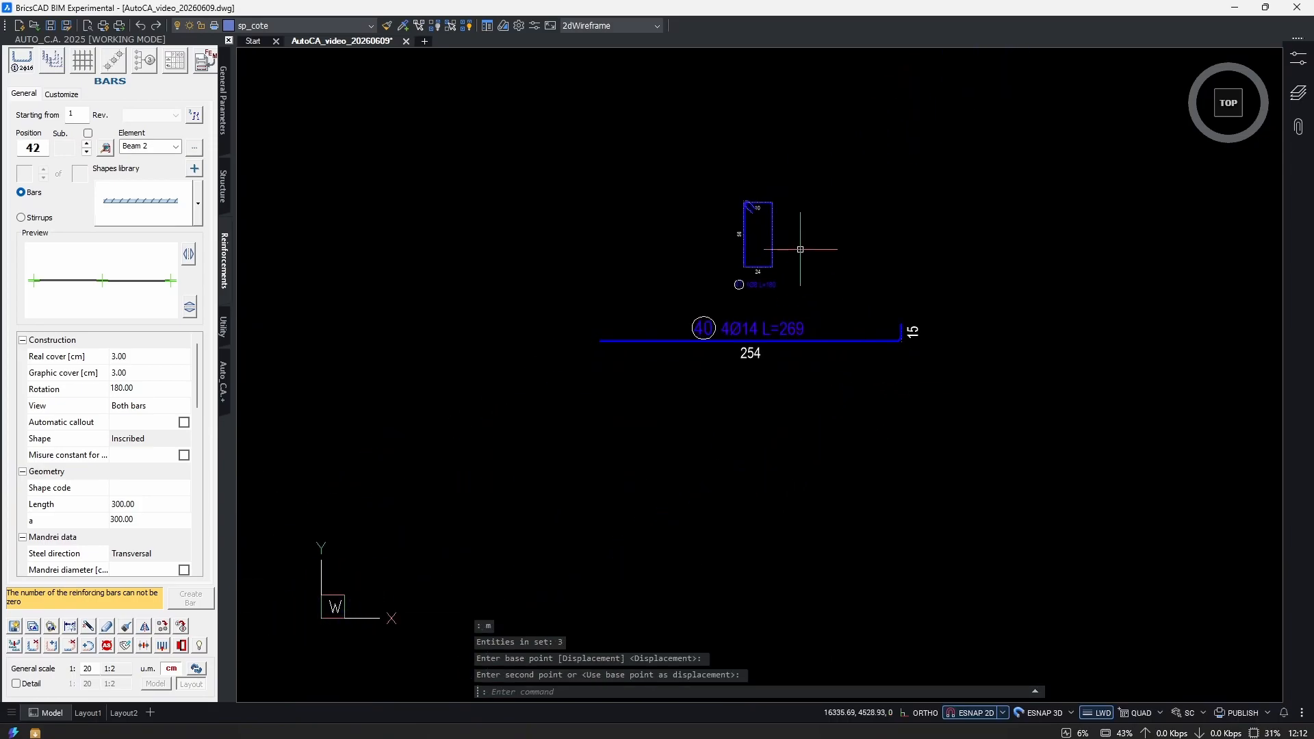
Copy the Section 1-1 title to the space below the copied 4Ø14 bar.
scroll(801, 351, up, 3)
middle_drag(801, 352, 743, 409)
scroll(743, 410, down, 2)
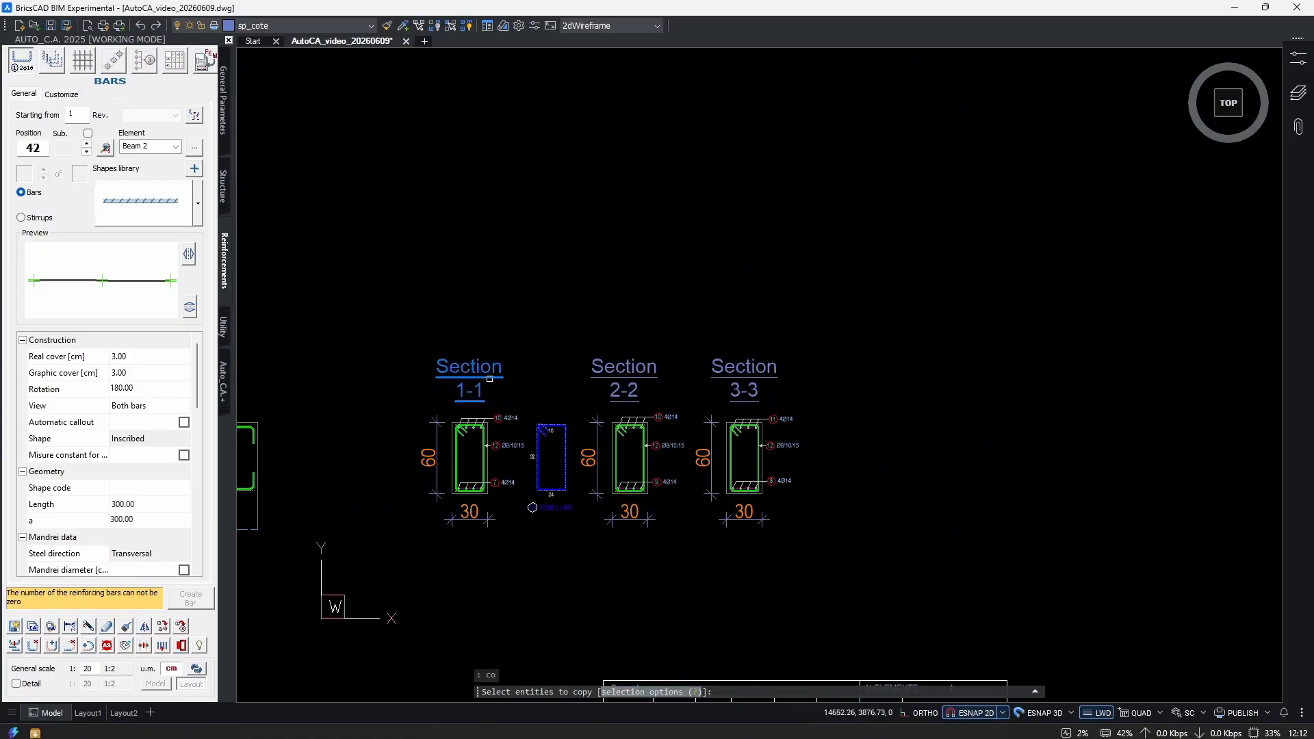
click(479, 381)
key(Return)
click(472, 385)
middle_drag(918, 247, 314, 472)
scroll(313, 472, down, 2)
middle_drag(1020, 296, 469, 458)
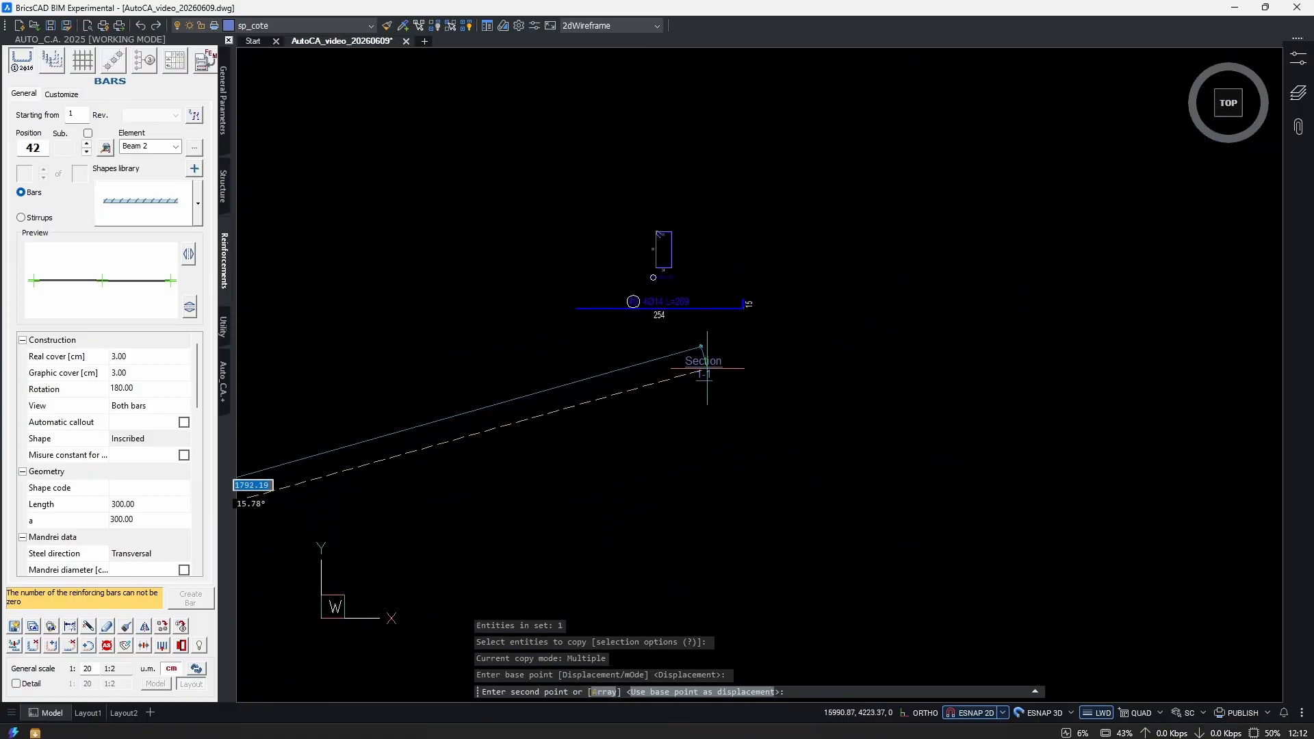
scroll(672, 370, up, 2)
click(653, 390)
key(Escape)
Change the copied title's text to LINK and draw a closed polyline arrowhead above it, pointing at the bar.
scroll(620, 378, up, 3)
double_click(737, 452)
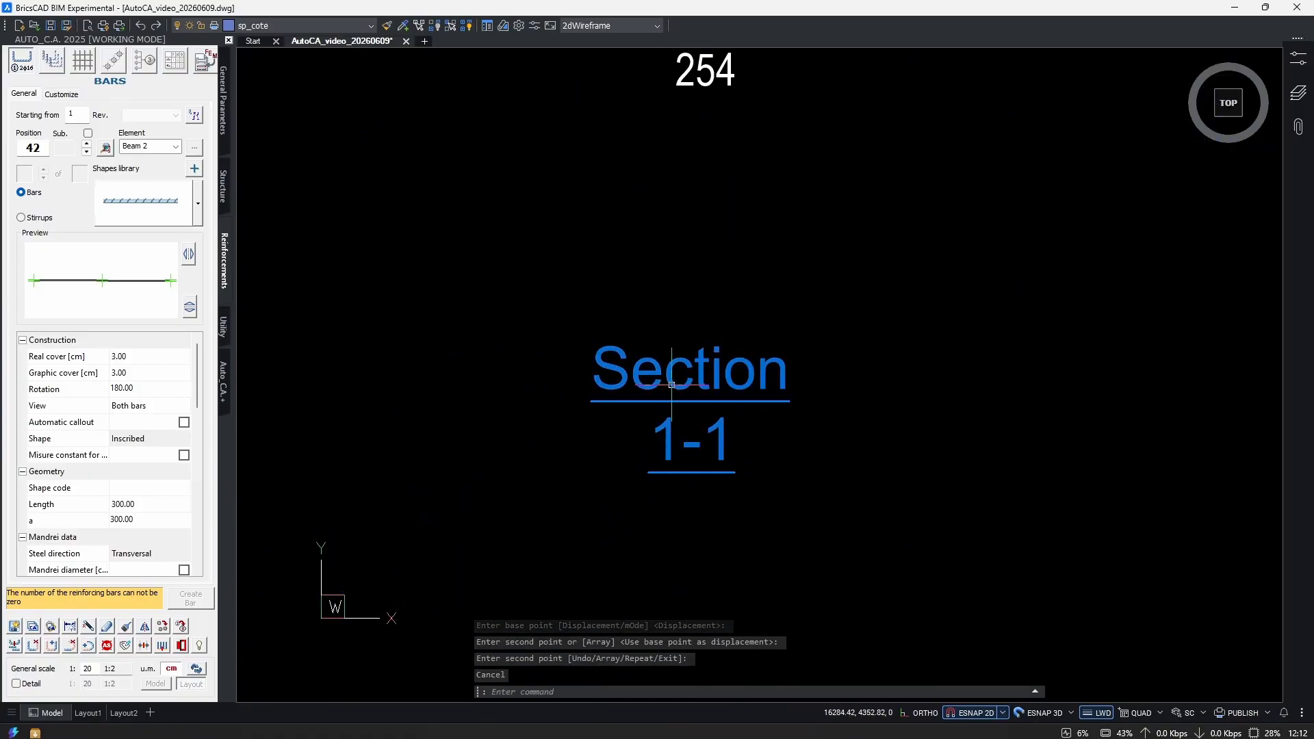
drag(737, 449, 607, 386)
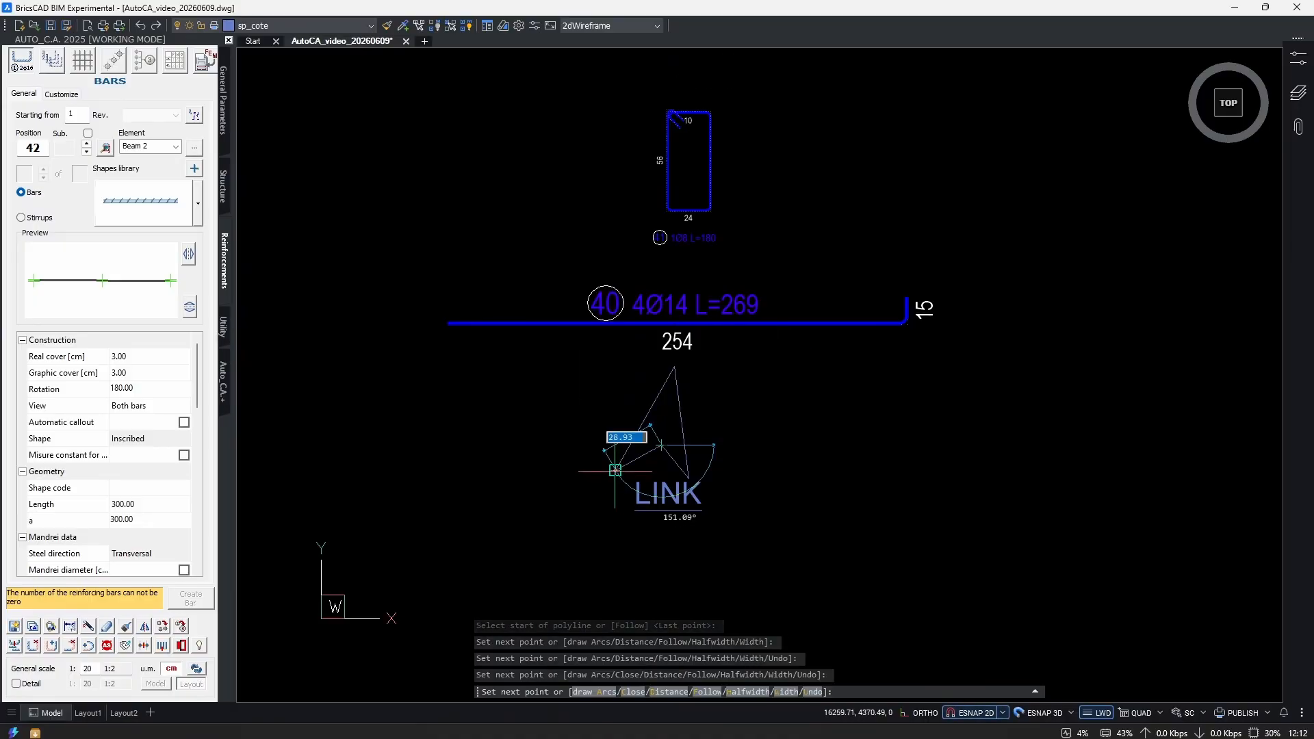
click(616, 470)
key(Return)
scroll(733, 544, up, 2)
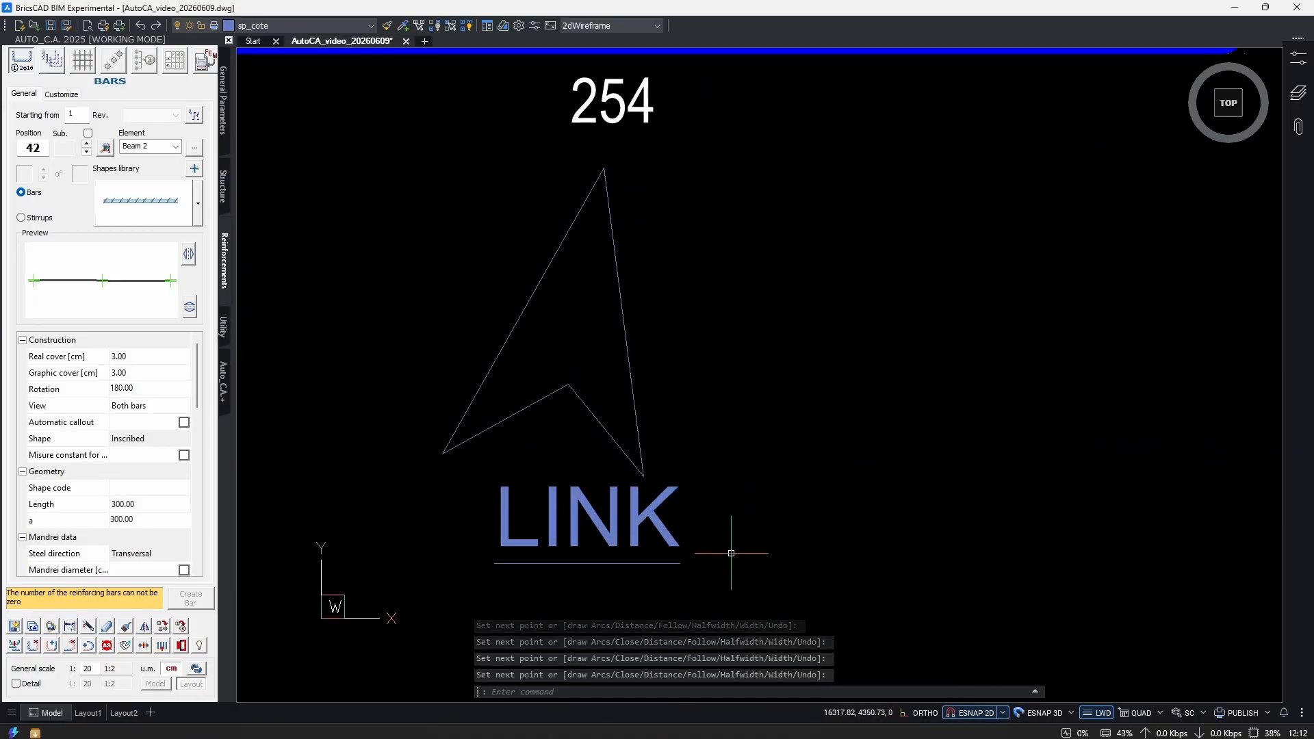
Examine the extracted 4Ø14 bar and stirrup above the LINK label by selecting their geometry.
scroll(671, 551, down, 3)
scroll(671, 374, up, 3)
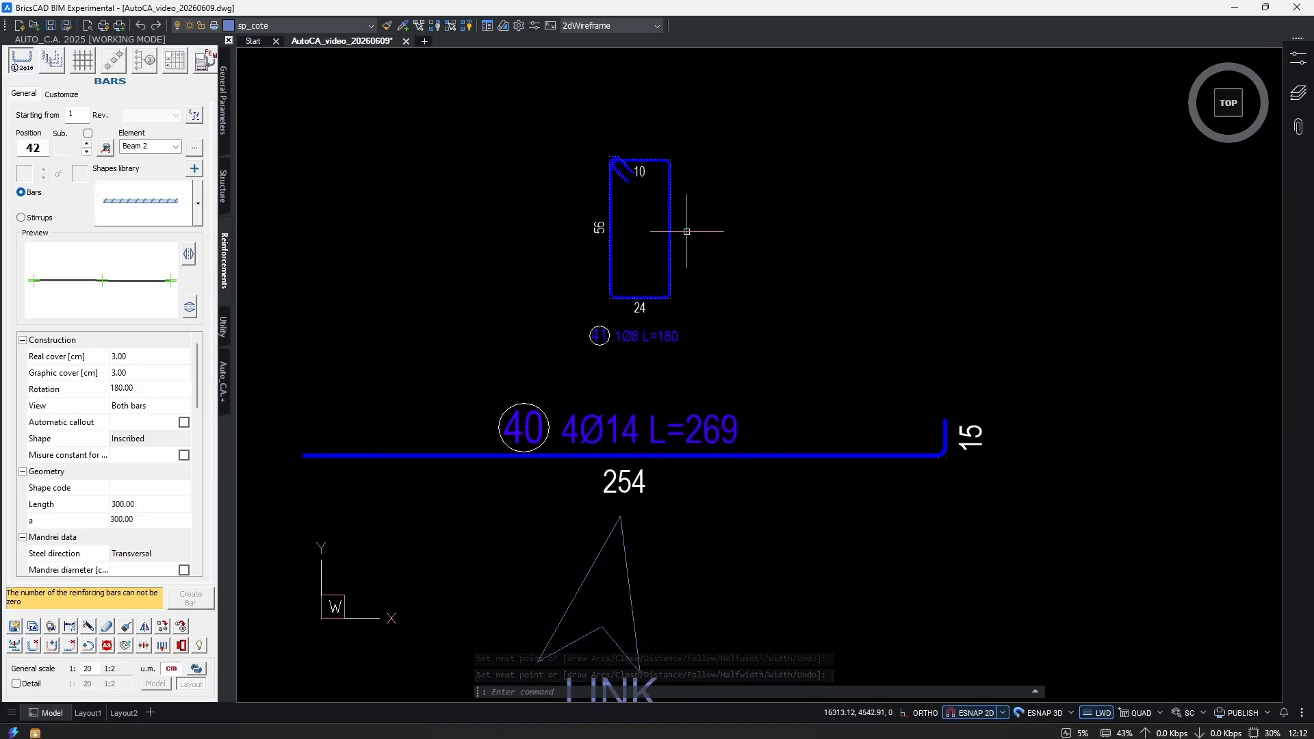
click(881, 434)
click(773, 478)
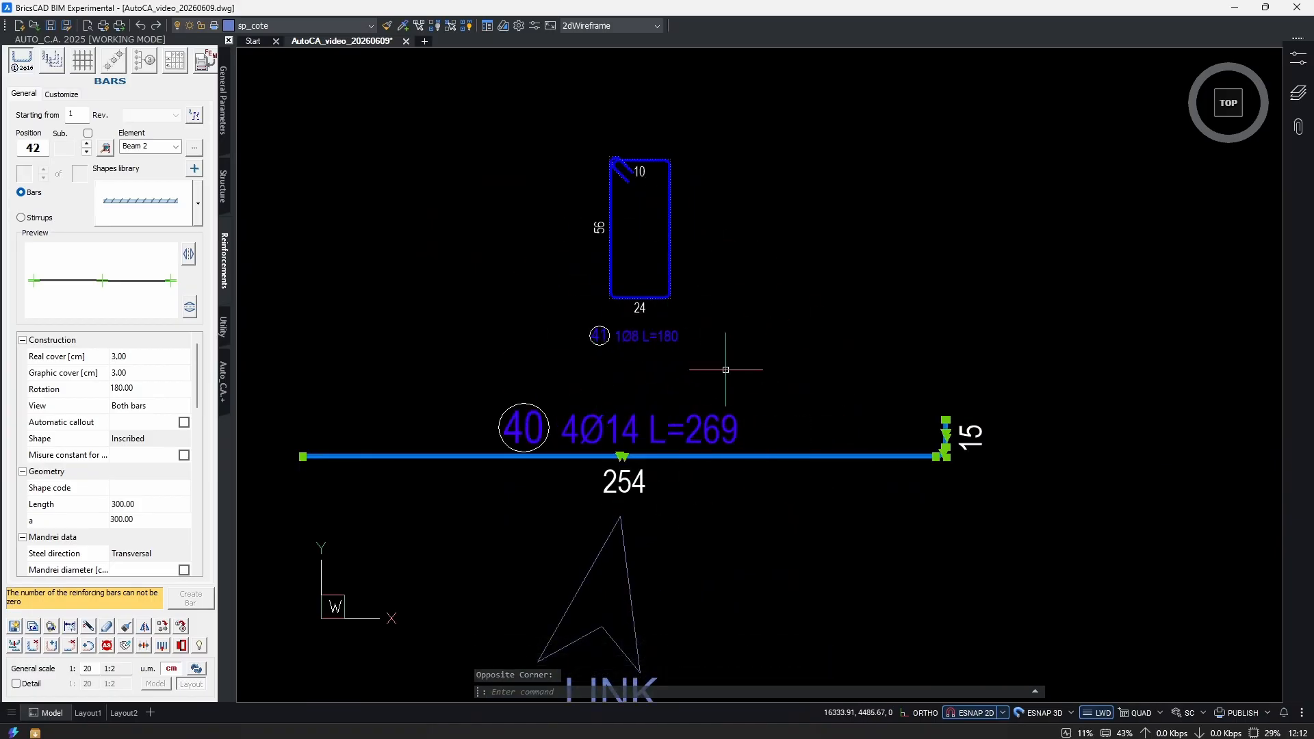
click(695, 252)
click(658, 288)
mouse_move(738, 471)
middle_down()
mouse_move(721, 513)
mouse_move(714, 431)
middle_up()
middle_drag(716, 439, 777, 258)
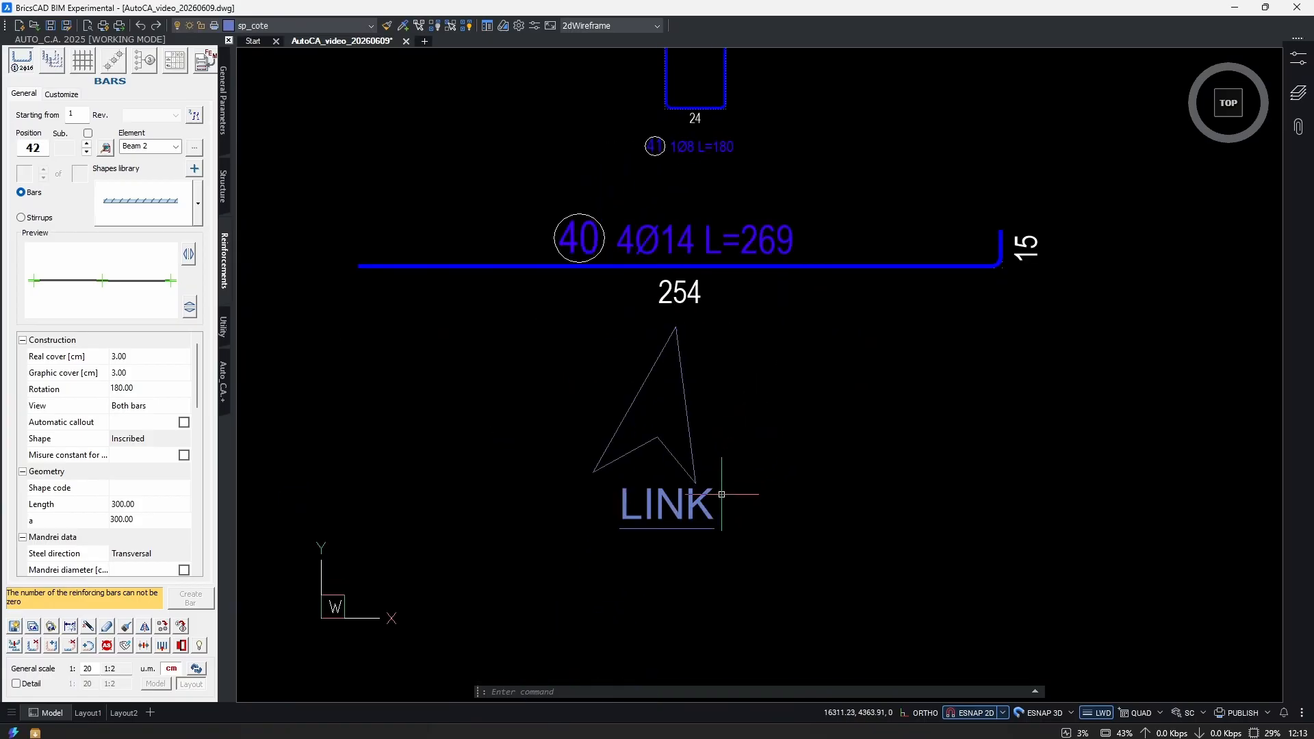
Copy a hooked longitudinal bar and a stirrup drawn inside Beam 1 and its section to the empty area beside the LINK group.
middle_drag(699, 344, 710, 529)
click(730, 556)
click(646, 333)
scroll(964, 335, down, 6)
text(cop)
key(Return)
scroll(619, 478, up, 6)
middle_drag(668, 355, 648, 428)
click(595, 490)
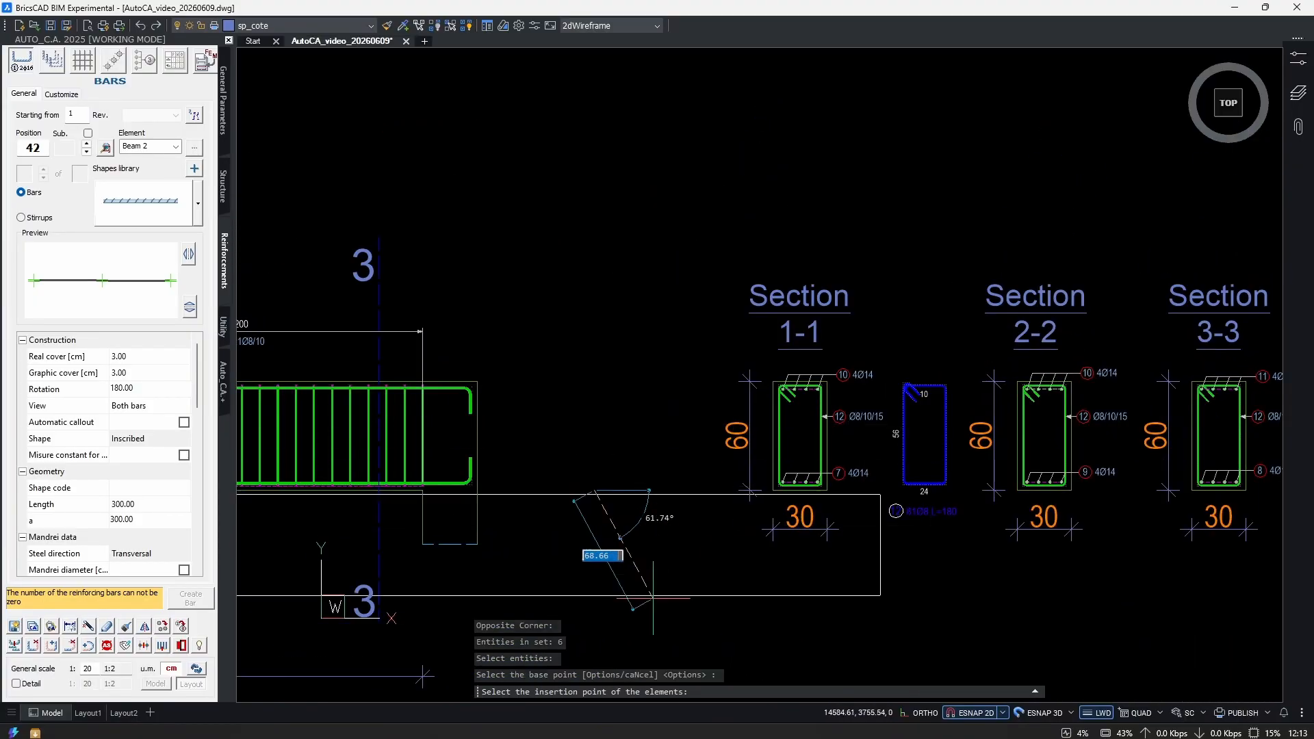
scroll(705, 595, down, 7)
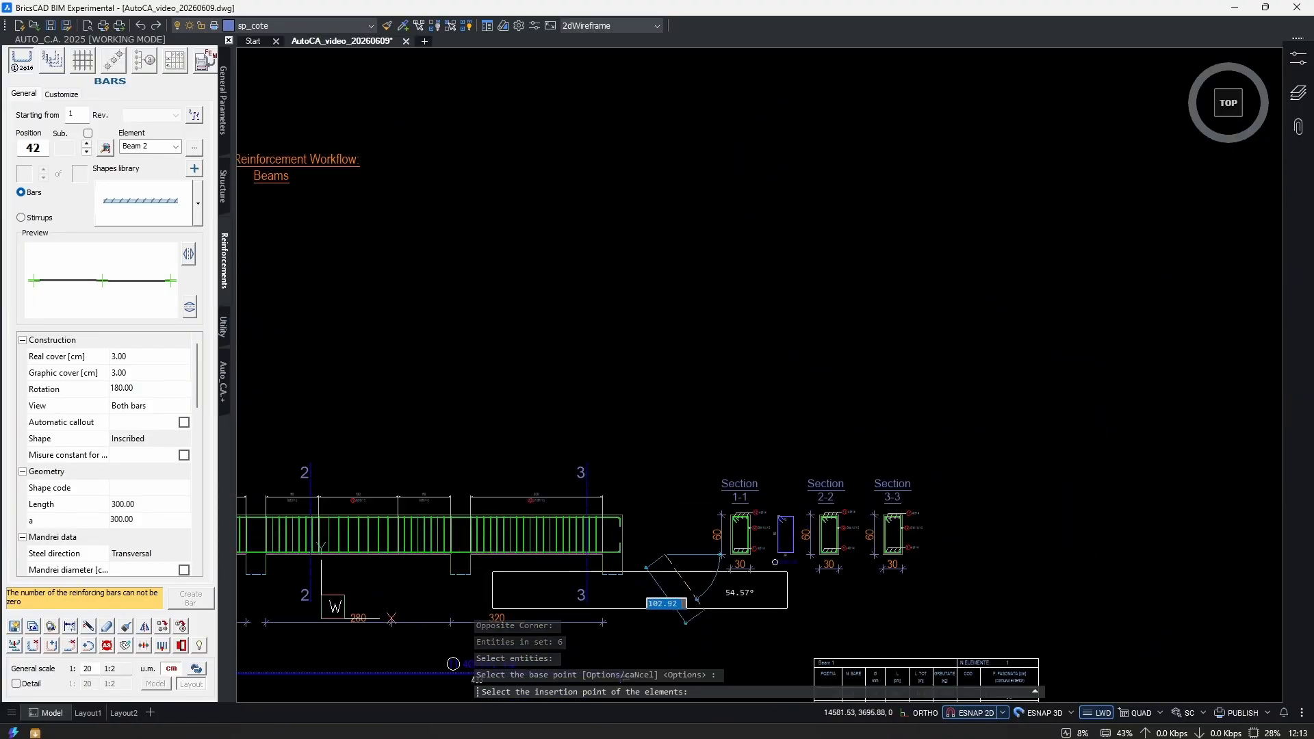
middle_drag(1068, 495, 719, 578)
scroll(737, 550, up, 4)
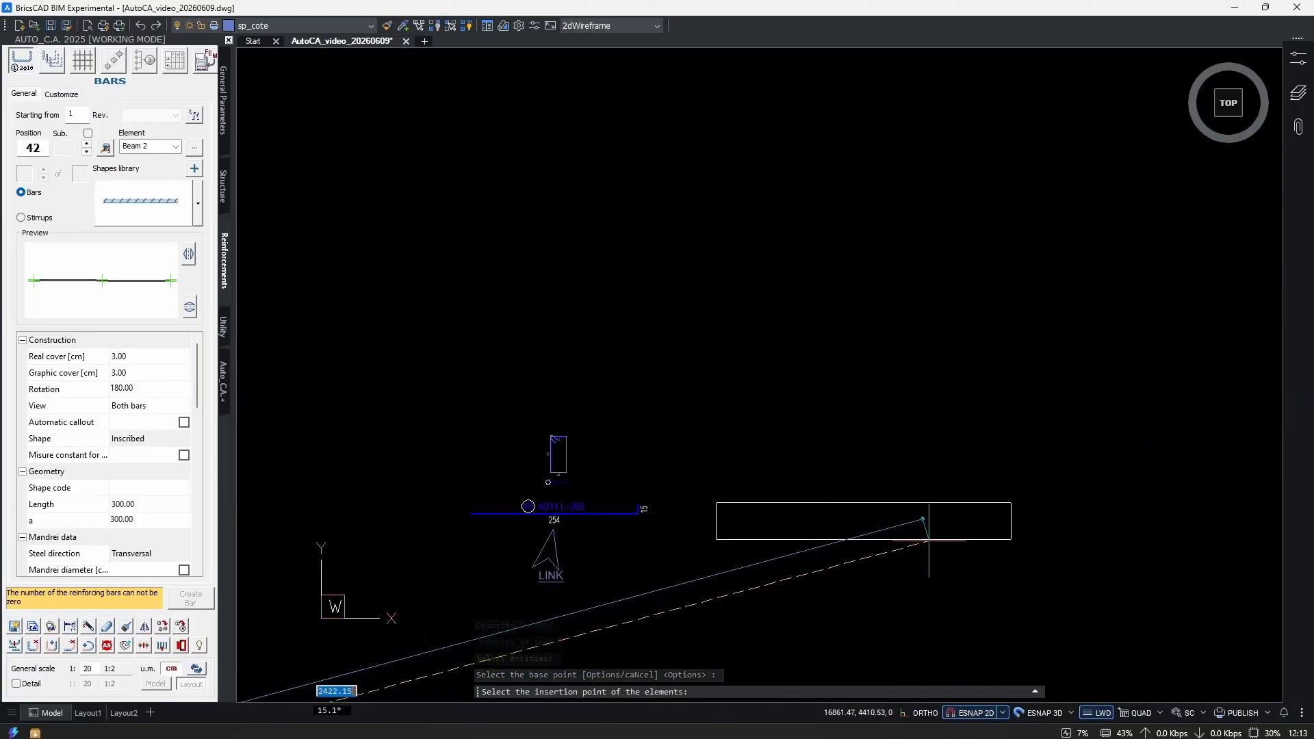
click(934, 531)
key(Escape)
Move the green copied bar directly beneath the green copied stirrup.
scroll(976, 520, up, 3)
drag(1026, 449, 916, 522)
text(m)
click(1074, 566)
click(676, 509)
Copy the LINK label below the green bar and change its text to On LINKed.
middle_drag(667, 572, 868, 512)
text(co)
click(336, 524)
click(340, 528)
click(836, 533)
scroll(843, 543, up, 3)
double_click(836, 534)
text(OnLINKed)
click(745, 508)
click(719, 568)
Draw a closed polyline arrowhead above the On LINKed label, pointing up at the green bar.
scroll(719, 546, down, 3)
text(pl)
click(756, 496)
click(798, 401)
click(826, 501)
middle_drag(783, 339, 769, 390)
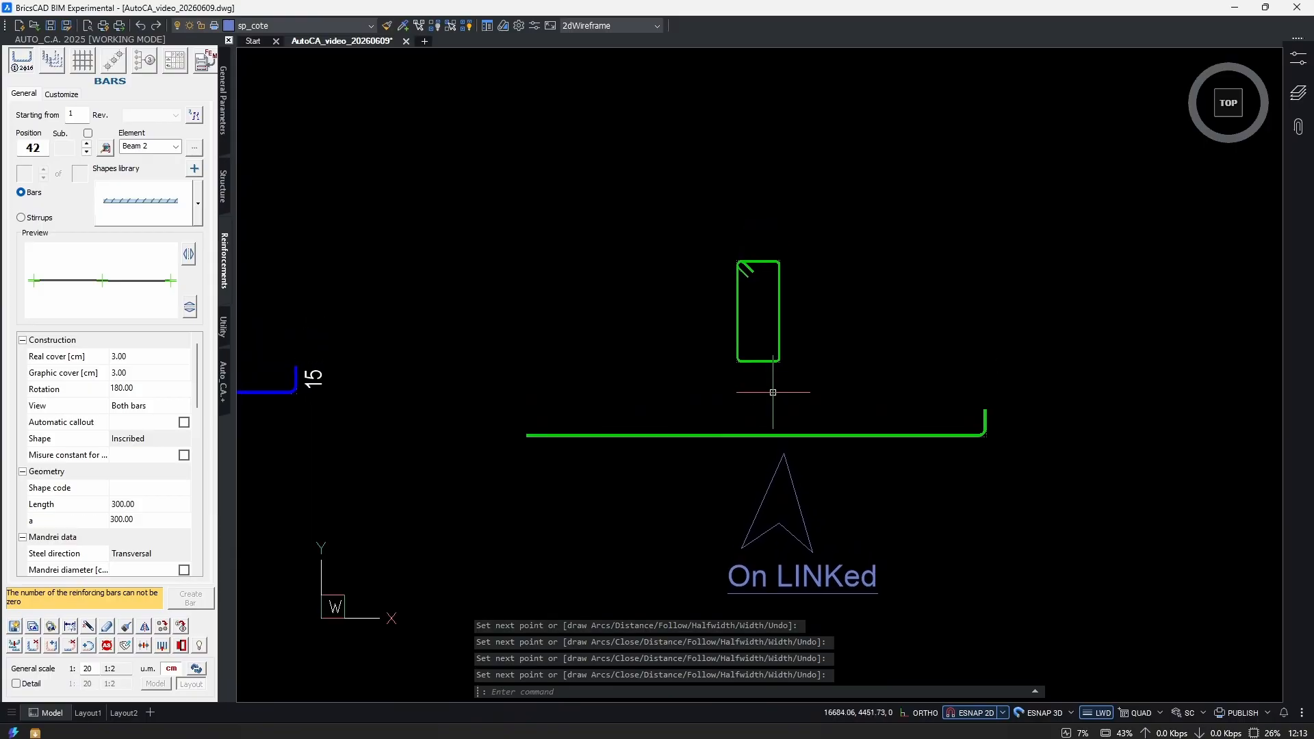
Compare the bars and position labels of the LINK group with the green bar and stirrup of the On LINKed group.
mouse_move(435, 378)
middle_down()
mouse_move(839, 458)
mouse_move(970, 457)
middle_up()
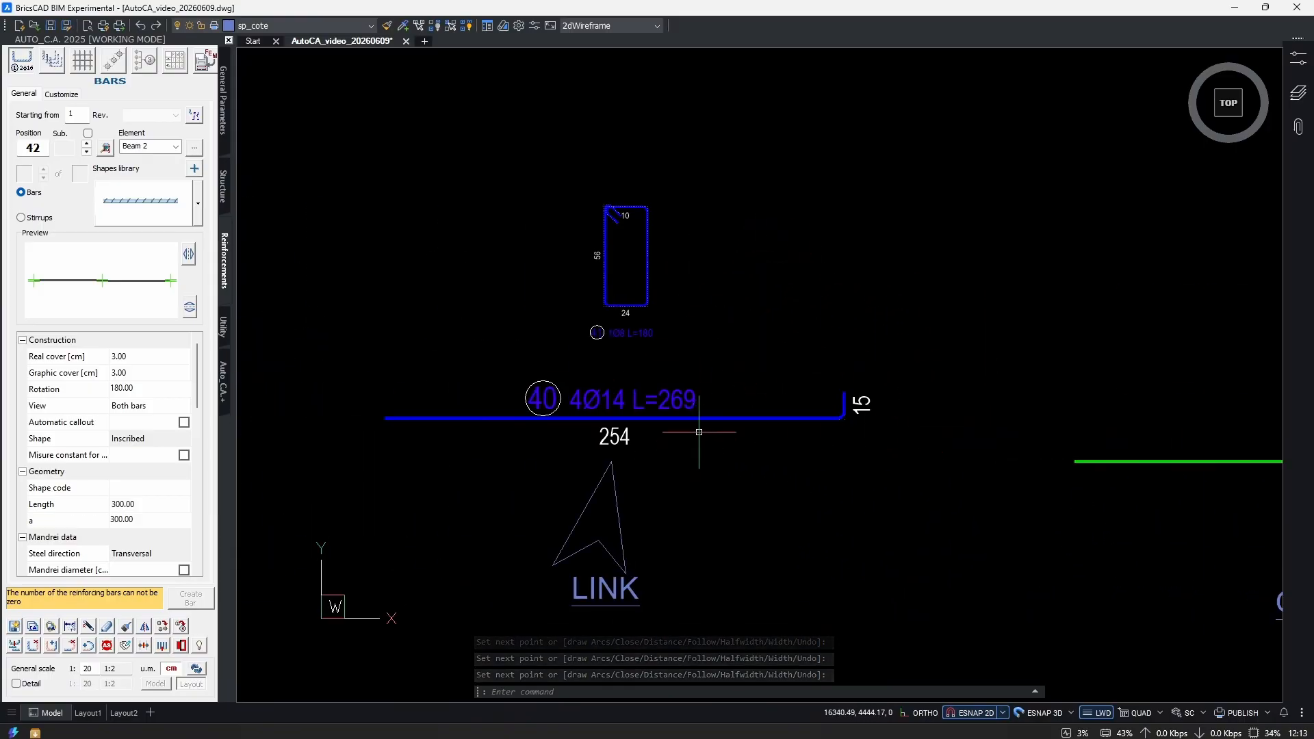
scroll(579, 332, down, 1)
middle_drag(716, 475, 764, 434)
scroll(751, 230, up, 1)
click(751, 229)
click(460, 411)
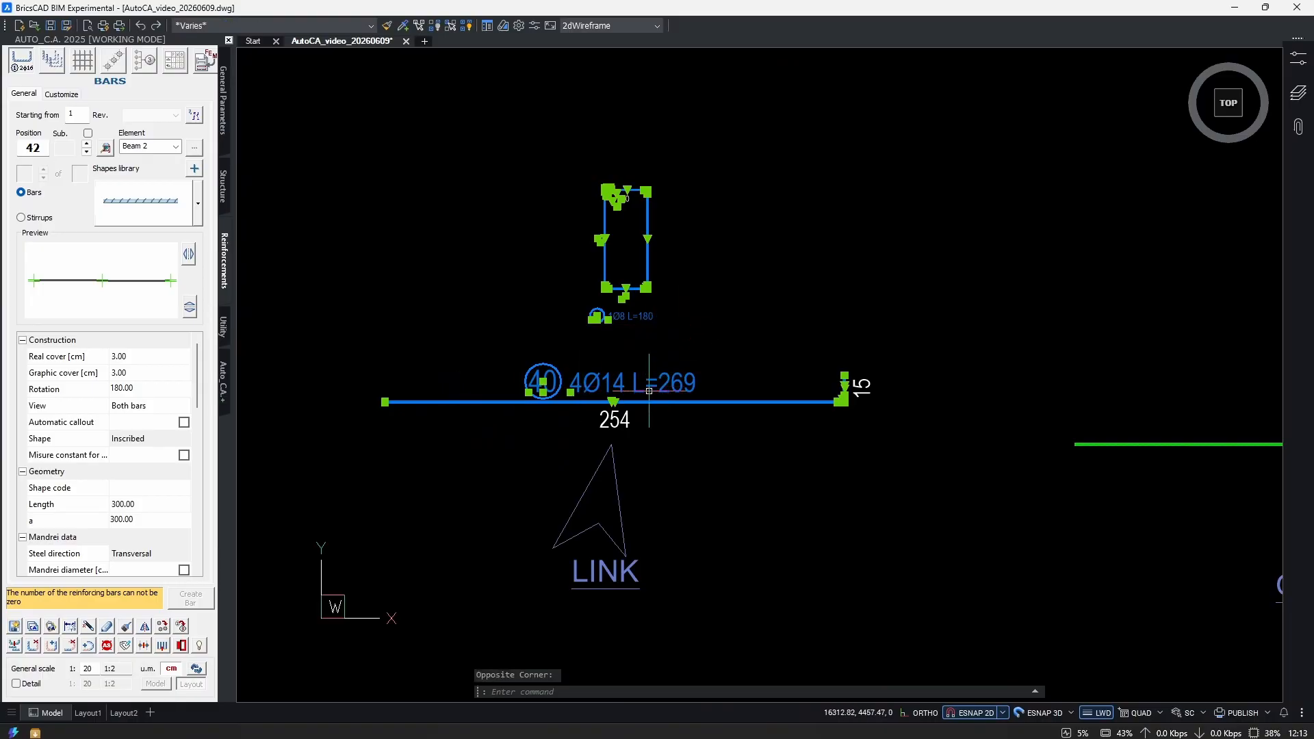
middle_drag(753, 383, 691, 436)
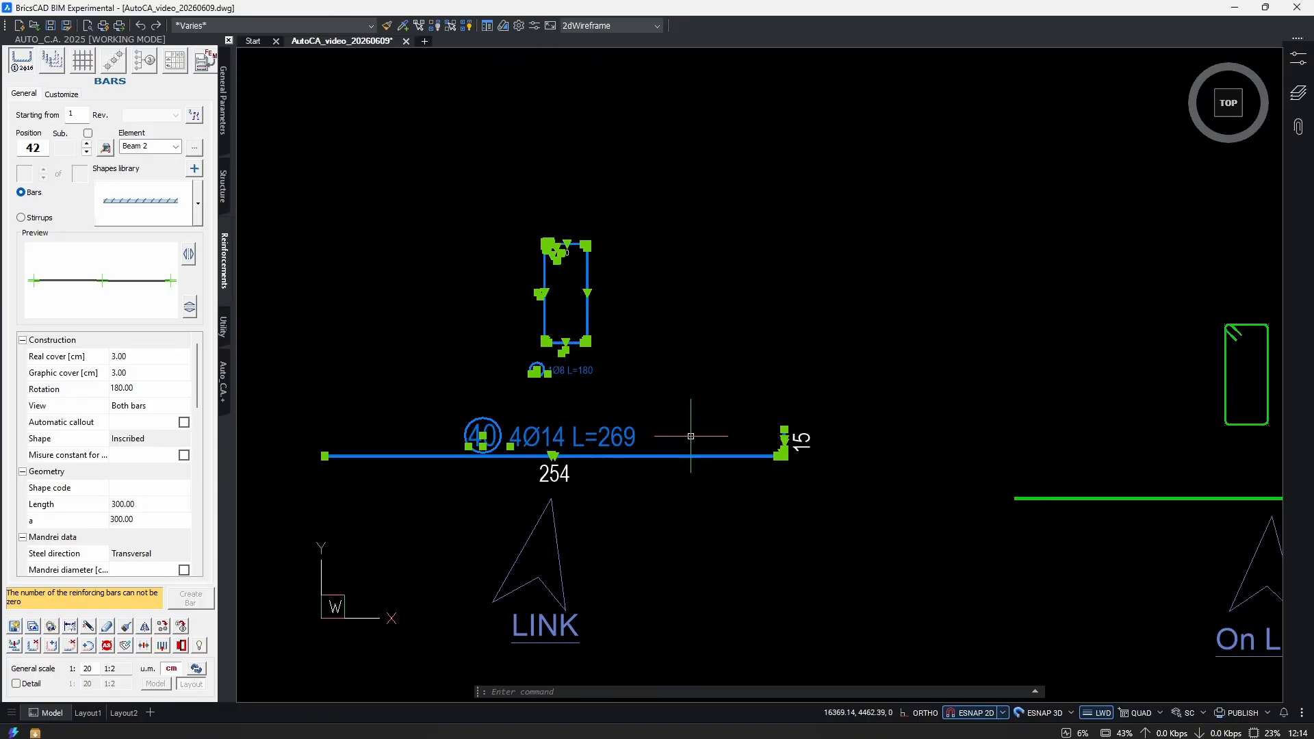
middle_drag(1035, 493, 759, 408)
key(Escape)
middle_drag(1016, 376, 787, 425)
click(863, 332)
click(652, 458)
scroll(778, 387, up, 2)
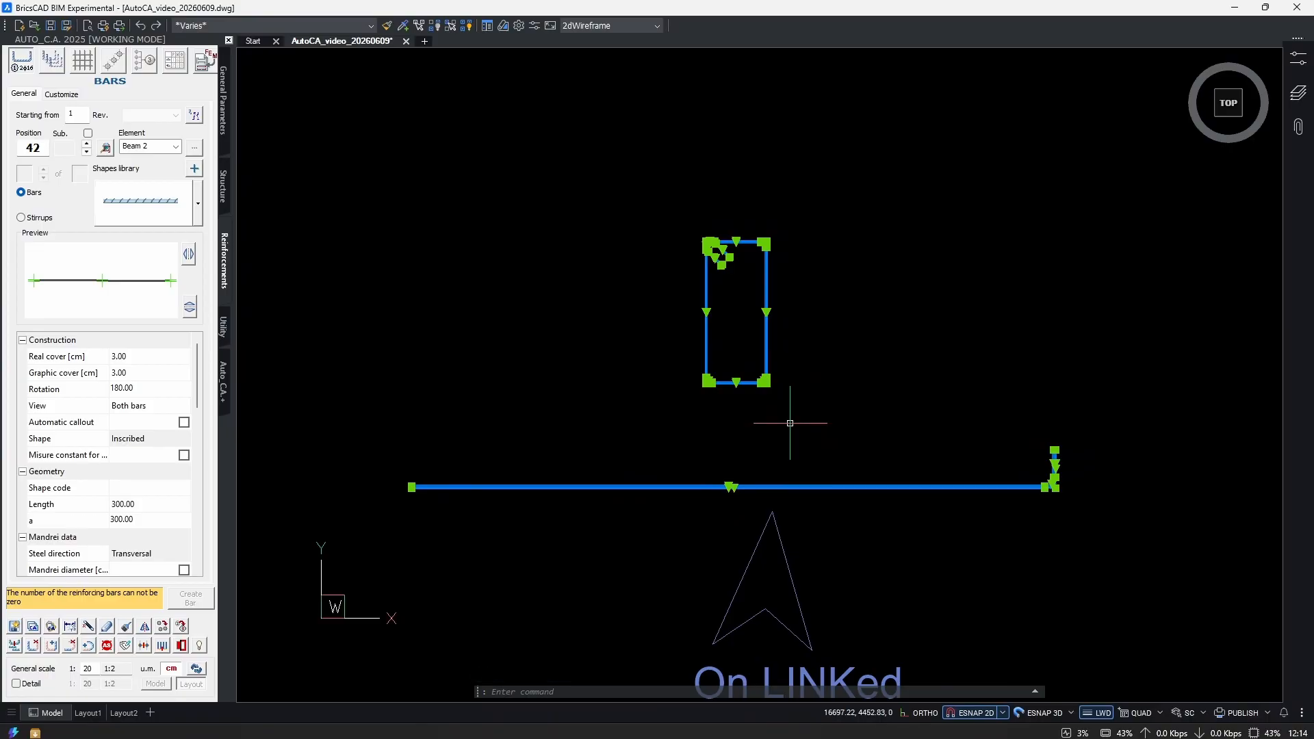
scroll(790, 423, down, 3)
scroll(931, 466, up, 3)
key(Escape)
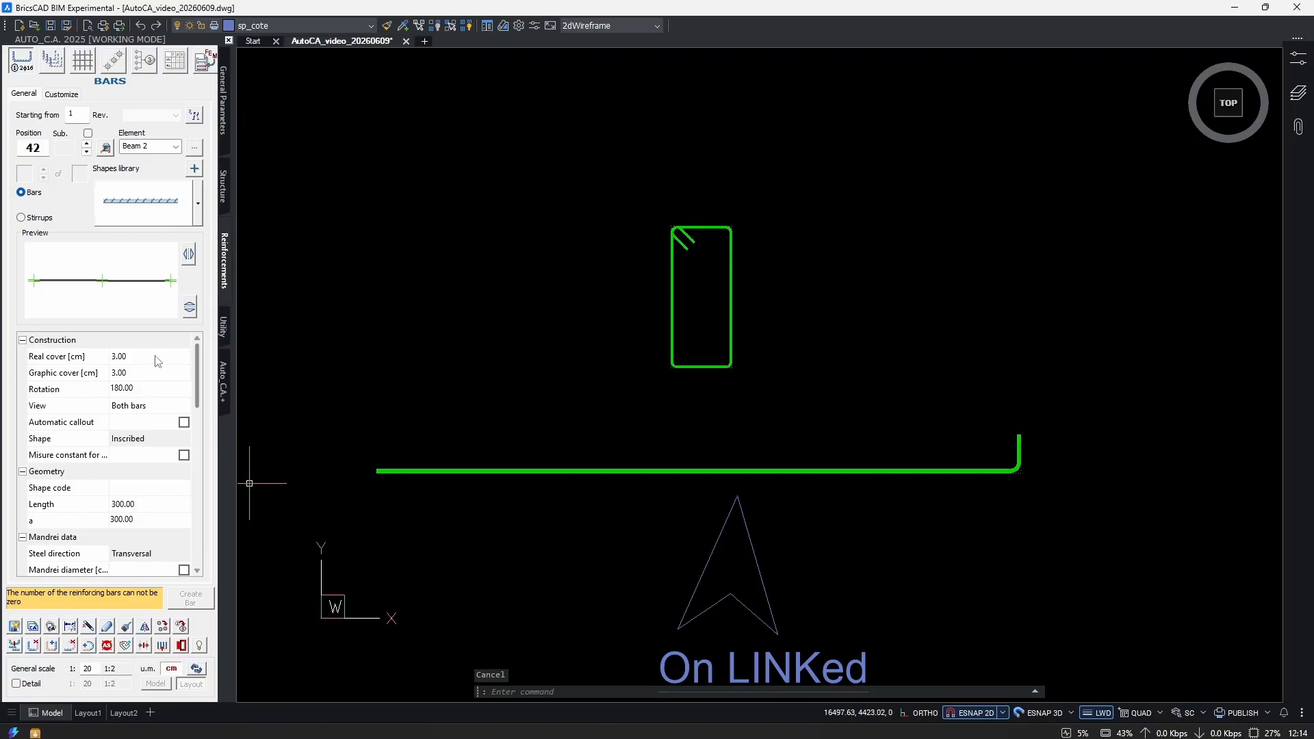
Create On a bar callouts with arrow ends for the green stirrup and the green longitudinal bar.
click(145, 63)
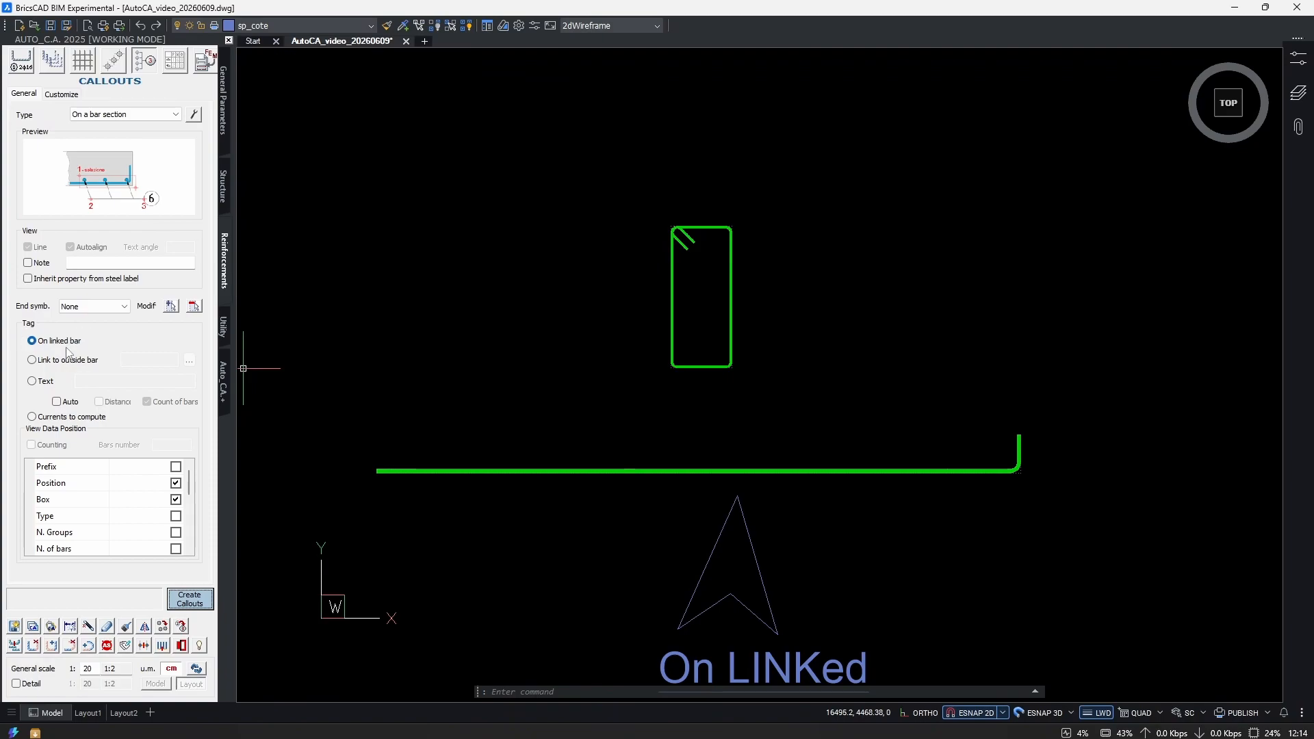
scroll(705, 548, up, 3)
click(750, 546)
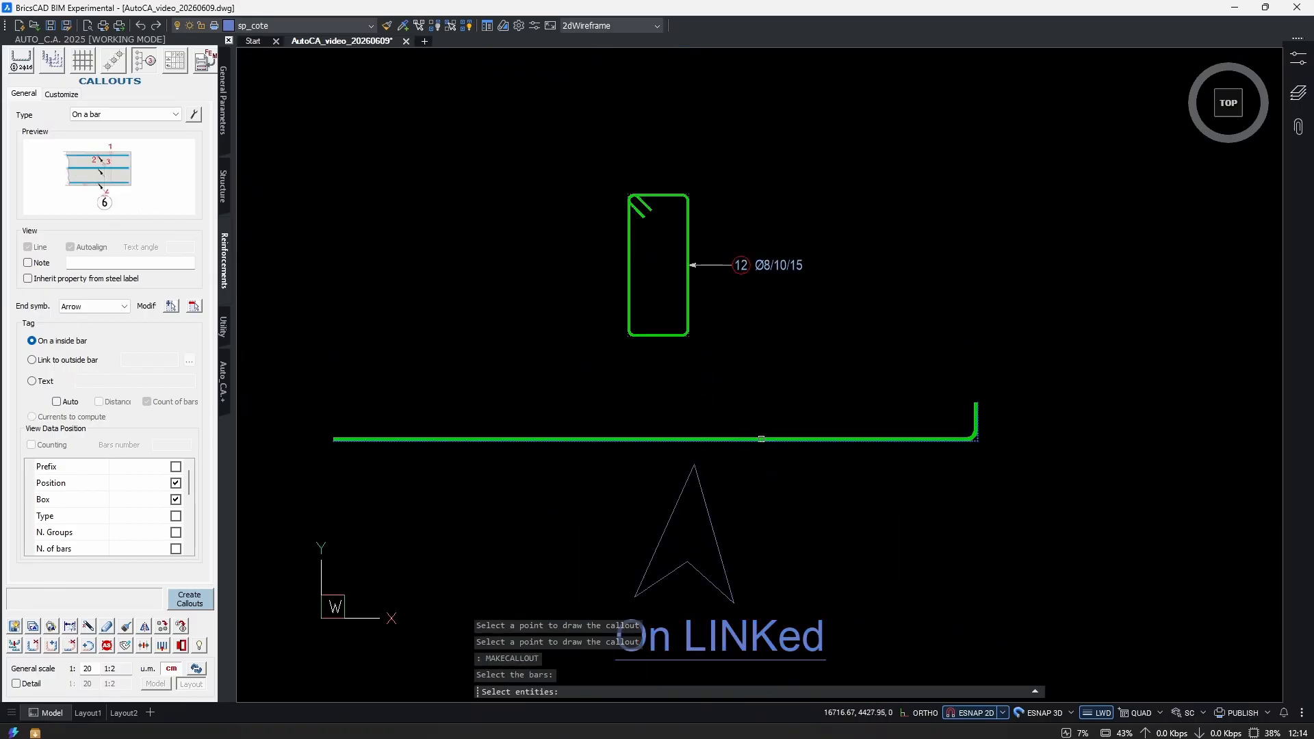
click(761, 439)
right_click(762, 438)
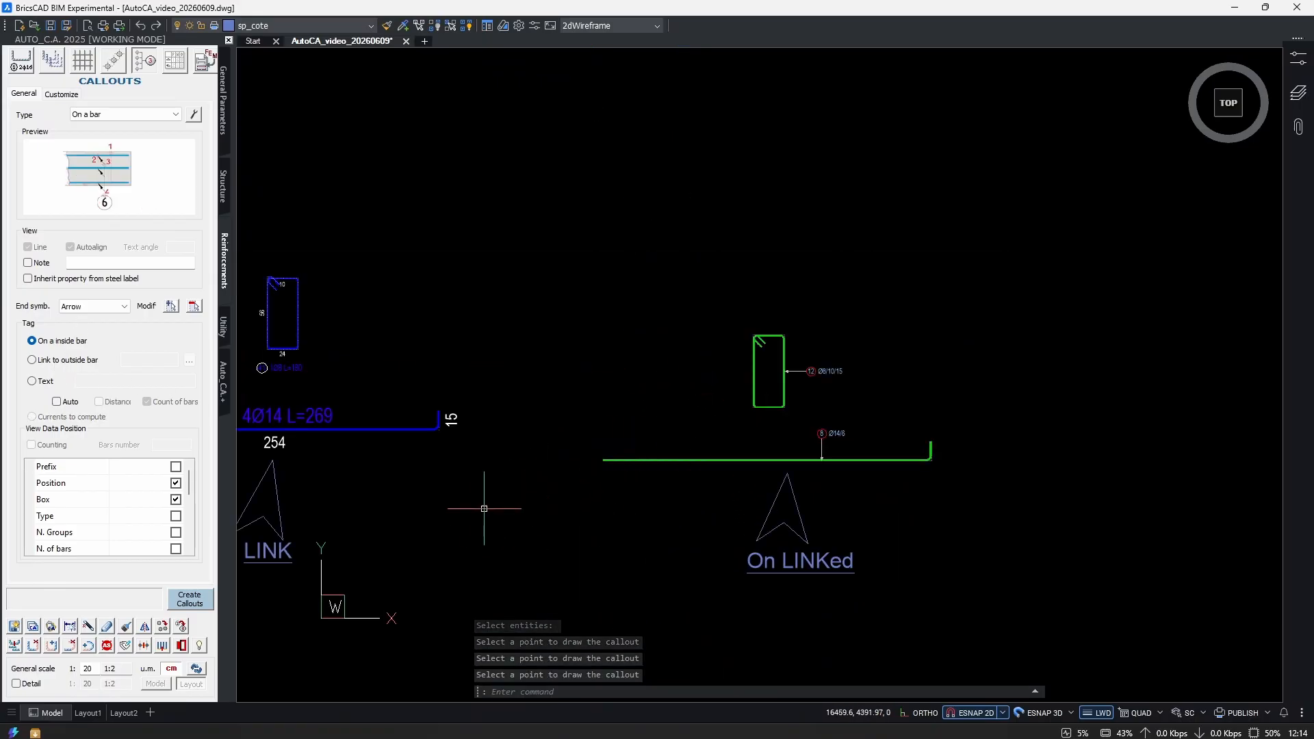
Copy the outside title above the green stirrup and change the copy's text to inside.
middle_drag(484, 507, 759, 462)
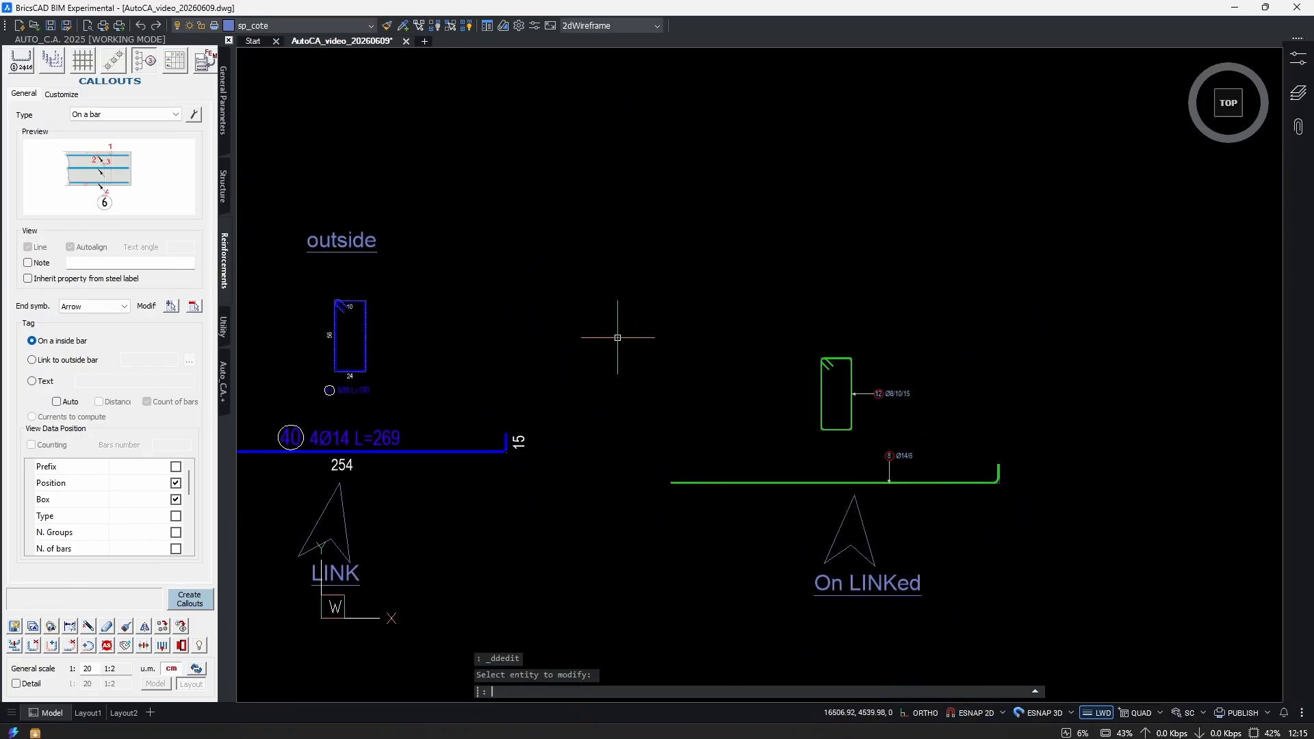
text(co)
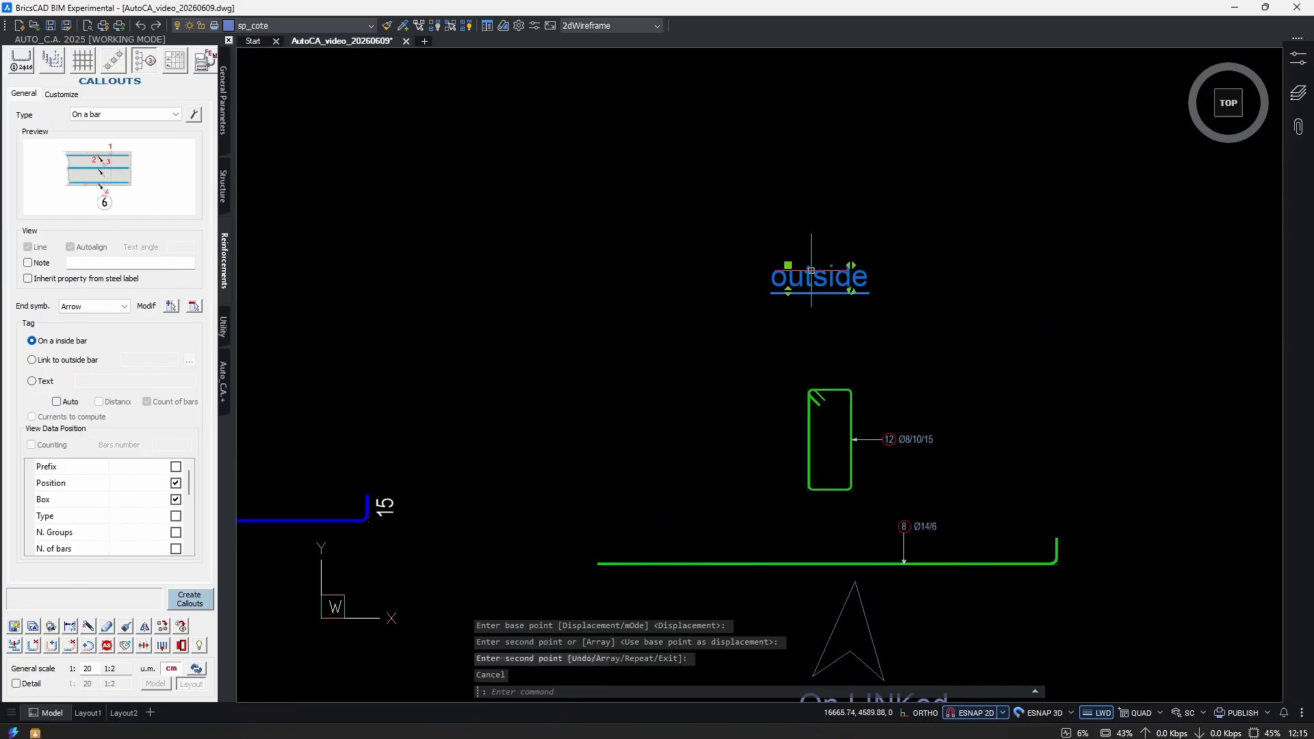
double_click(812, 271)
drag(772, 277, 810, 277)
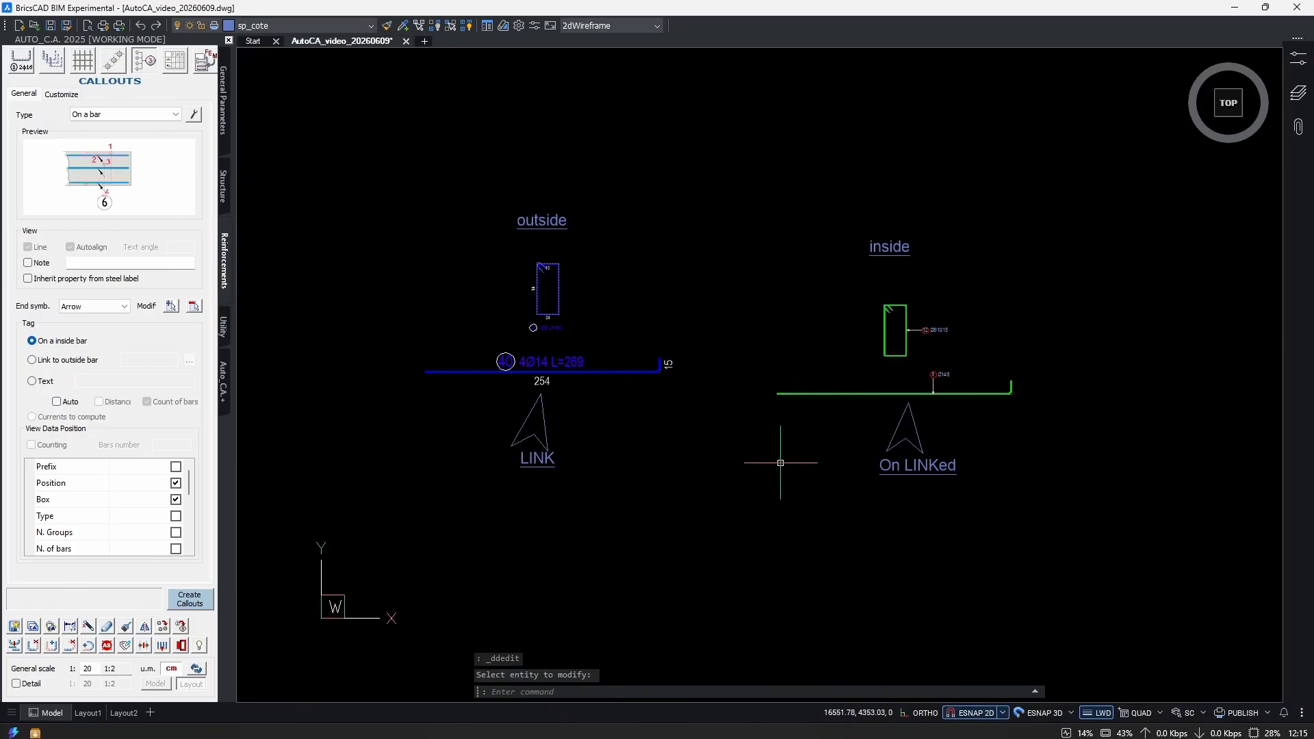
Review the outside and inside bar groups with their callouts, and the overall layout of all beams and schedules.
scroll(780, 463, up, 2)
middle_drag(782, 472, 831, 560)
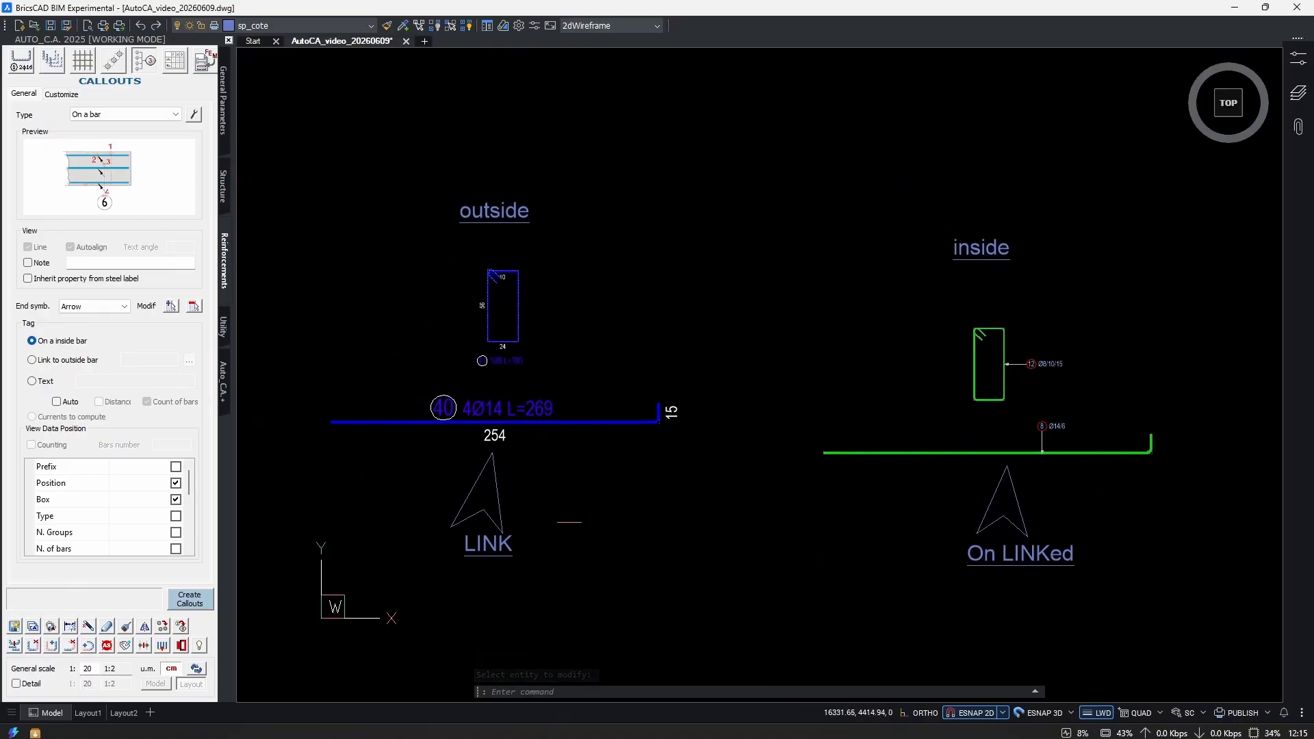
click(1088, 336)
click(1013, 457)
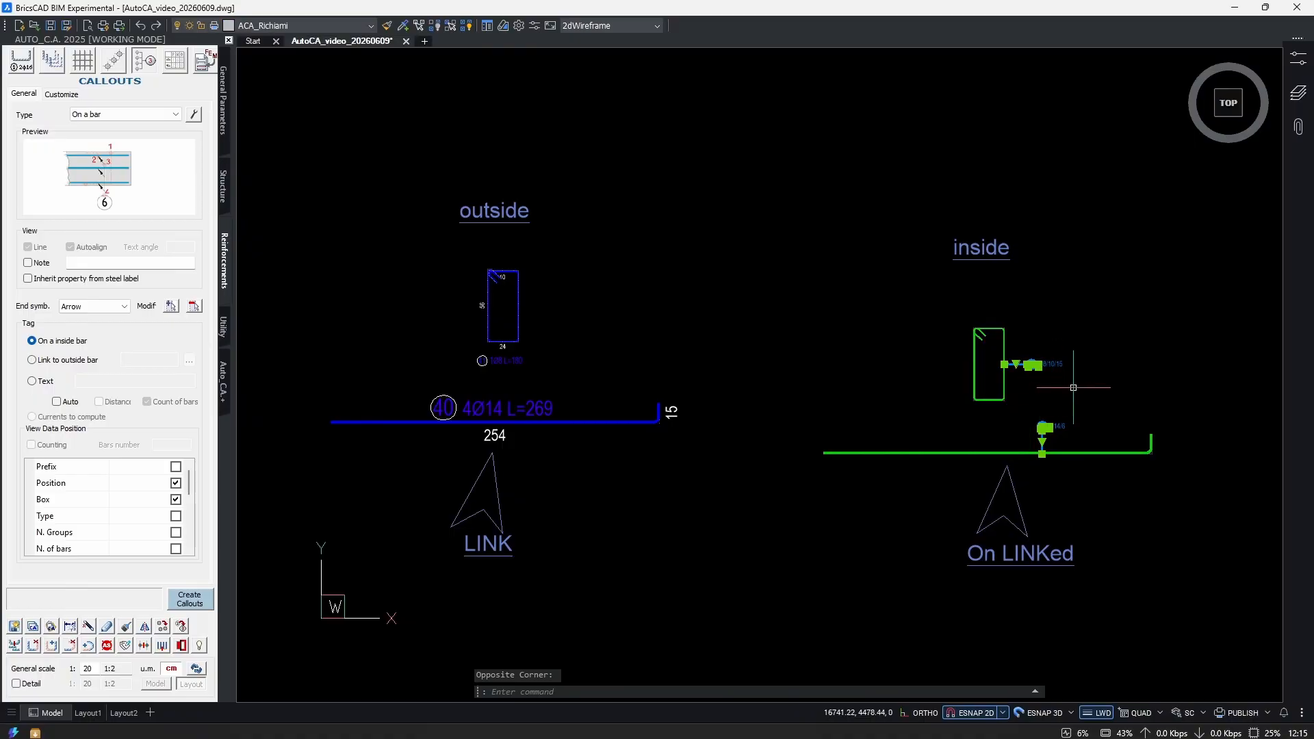
key(Escape)
key(Escape)
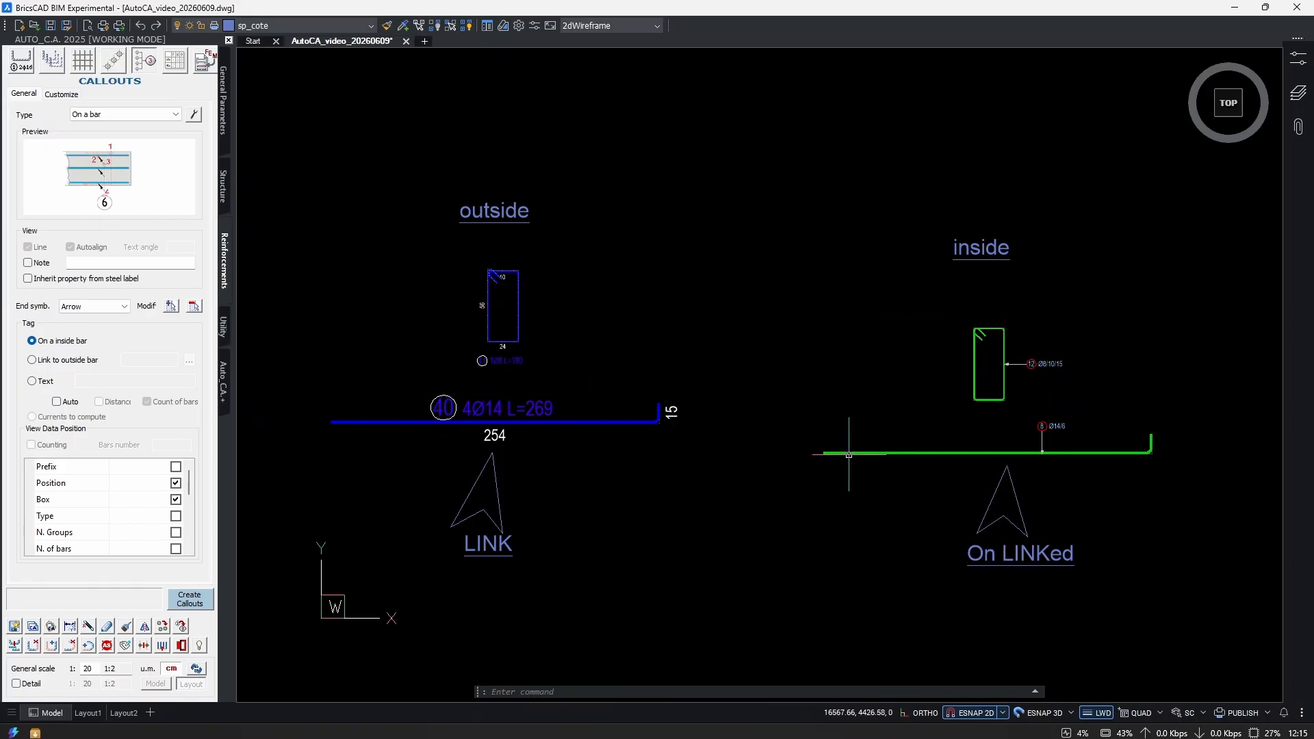
scroll(763, 466, down, 5)
middle_drag(804, 550, 753, 499)
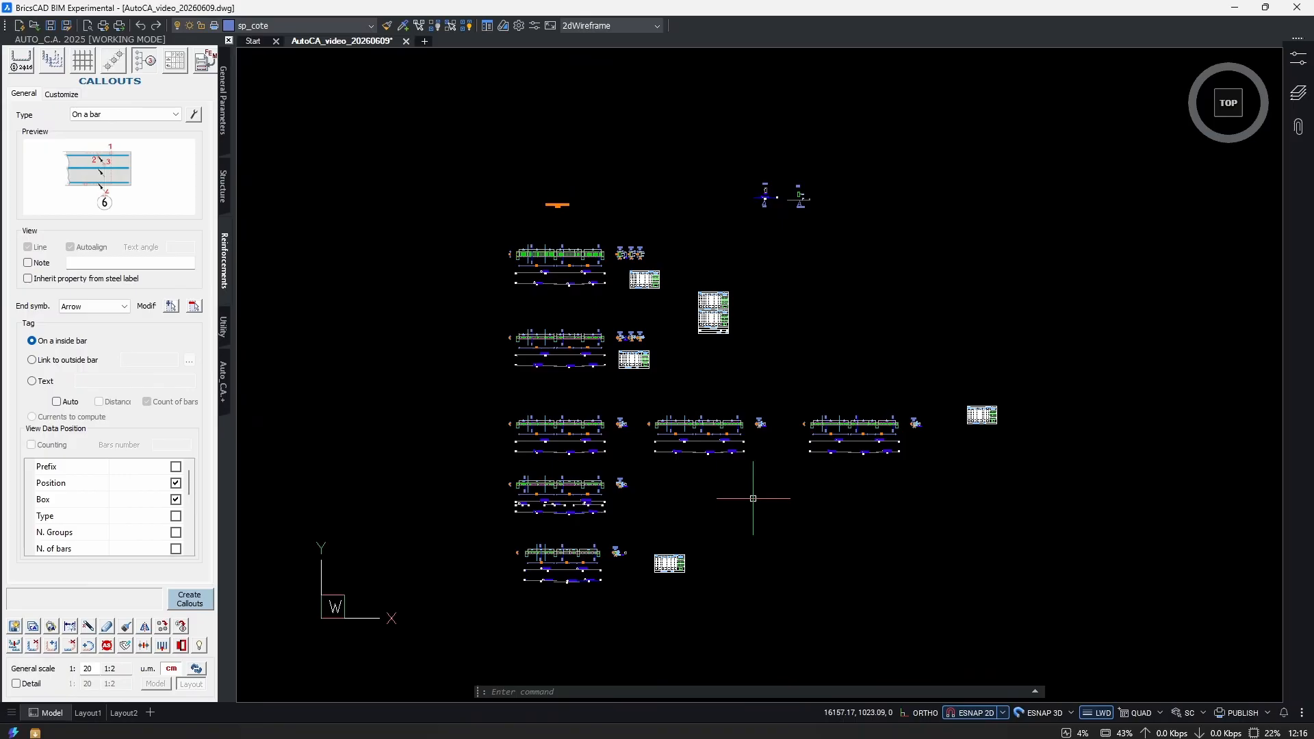
middle_drag(883, 511, 883, 500)
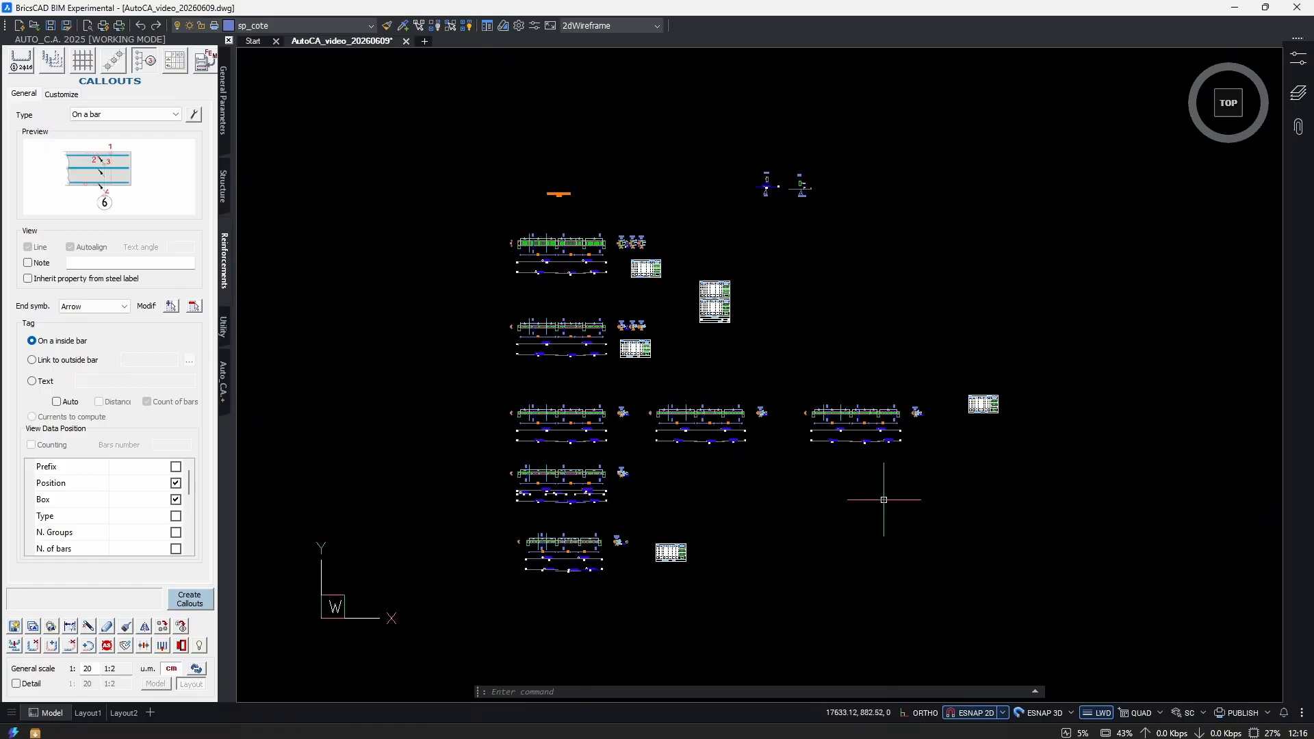